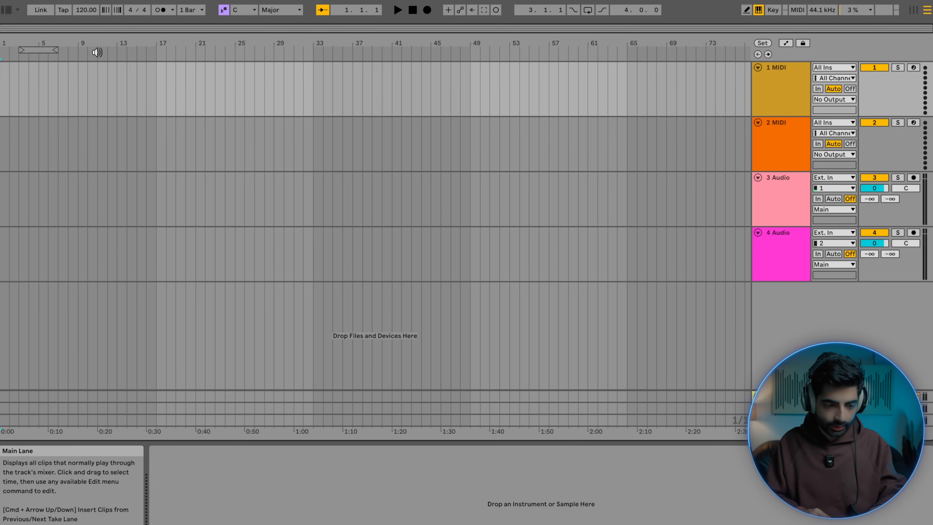
Step: Search the instruments for "grand" and load Grand Piano.adg onto the second MIDI track
left_click(5, 10)
left_click(68, 31)
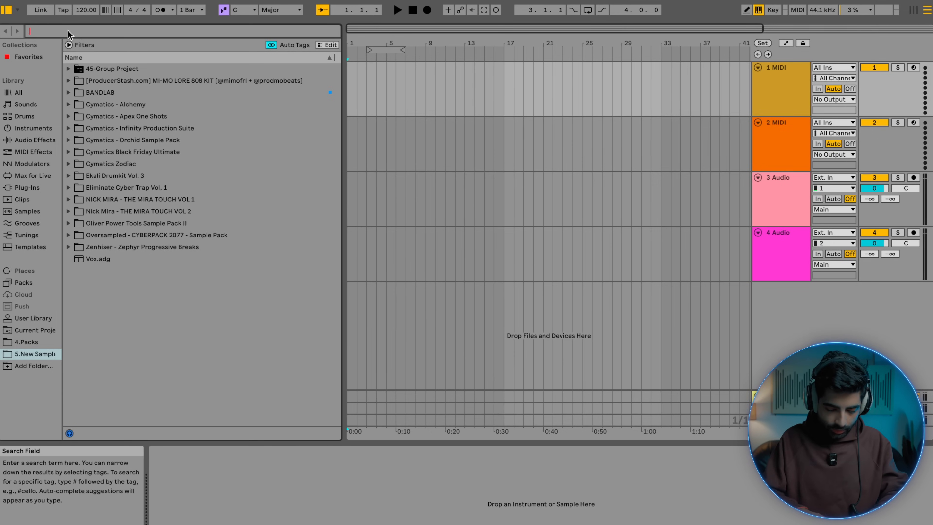
type("grand")
left_click(33, 127)
left_click(82, 144)
left_click(102, 142)
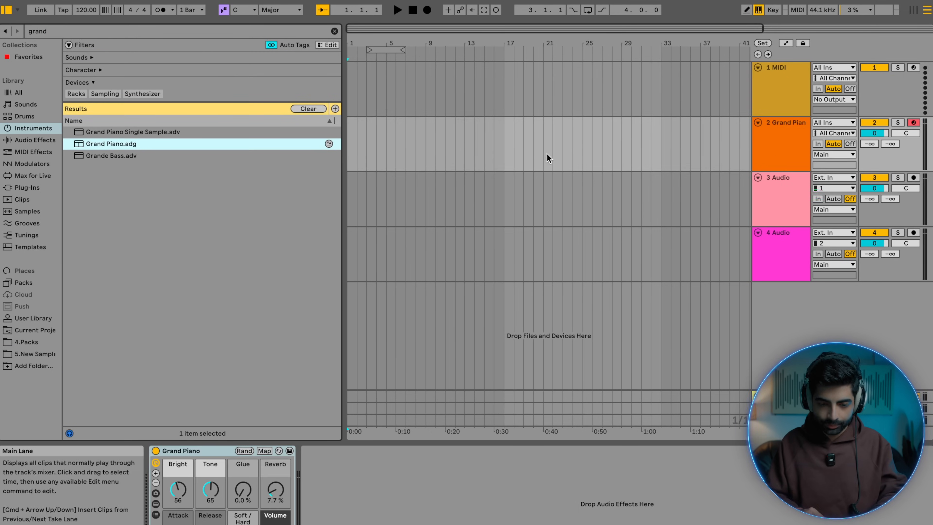
Step: Create an empty four-bar MIDI clip at the start of the Grand Piano track
key("plus")
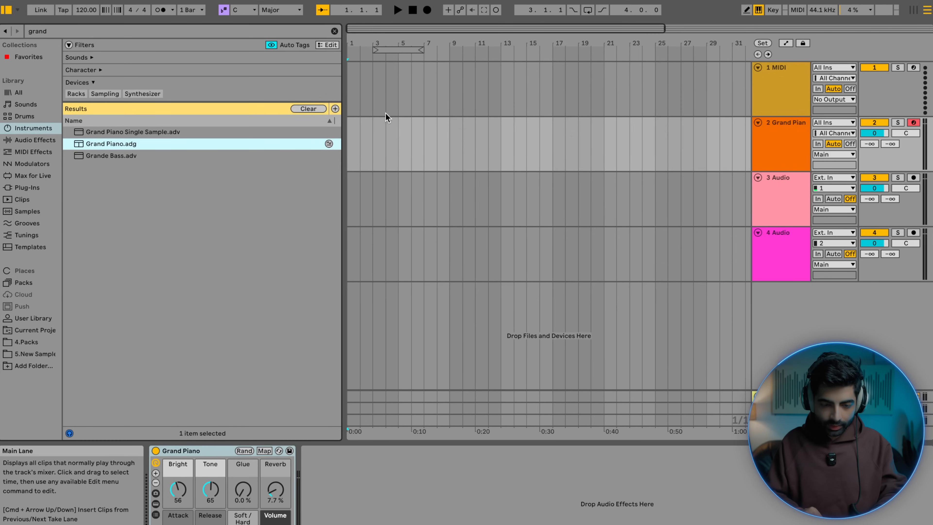
key("plus")
left_click_drag(348, 143, 433, 146)
key("plus")
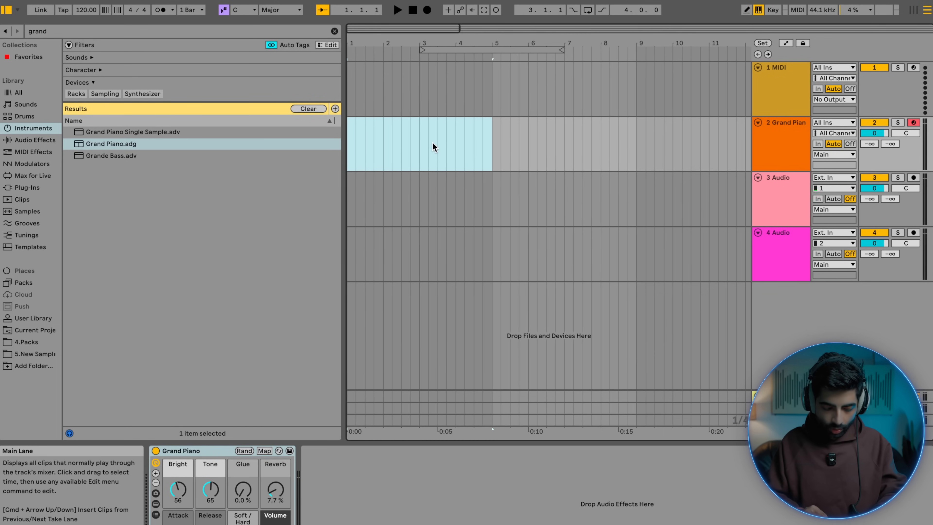
key("super+shift+m")
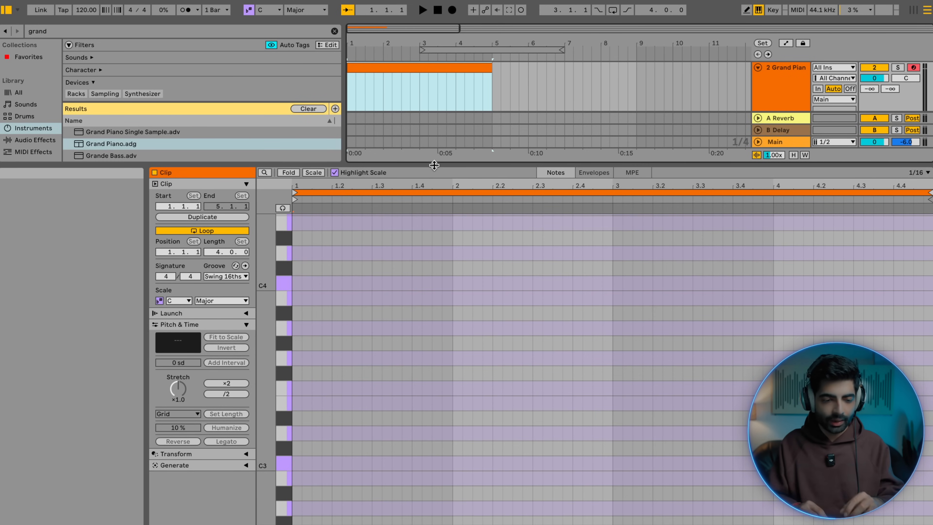
Step: Set the tempo to 100 BPM and the clip's scale to F#/Gb Minor
left_click(89, 11)
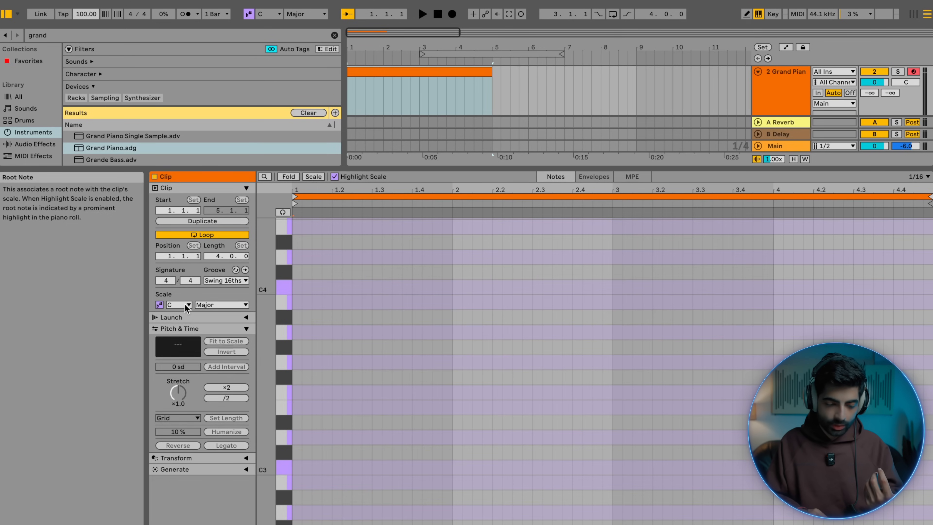
left_click(184, 303)
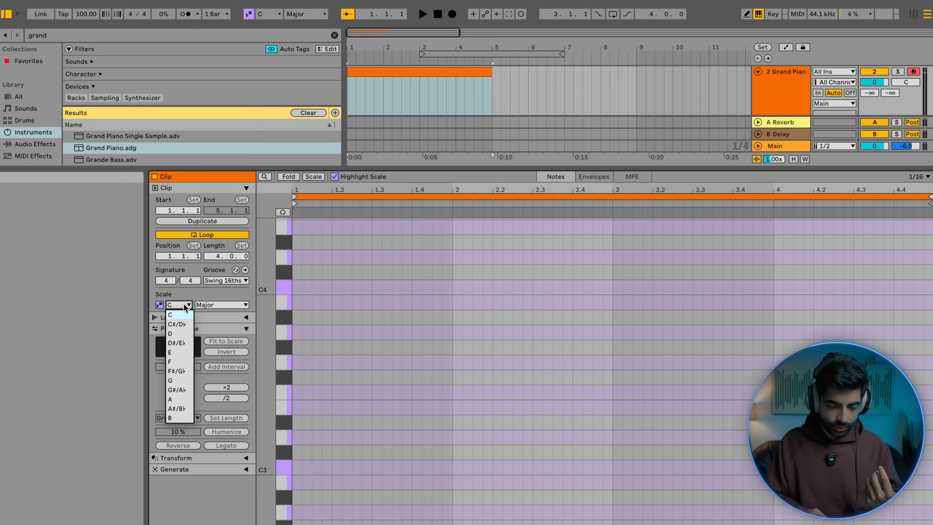
left_click(182, 371)
left_click(200, 306)
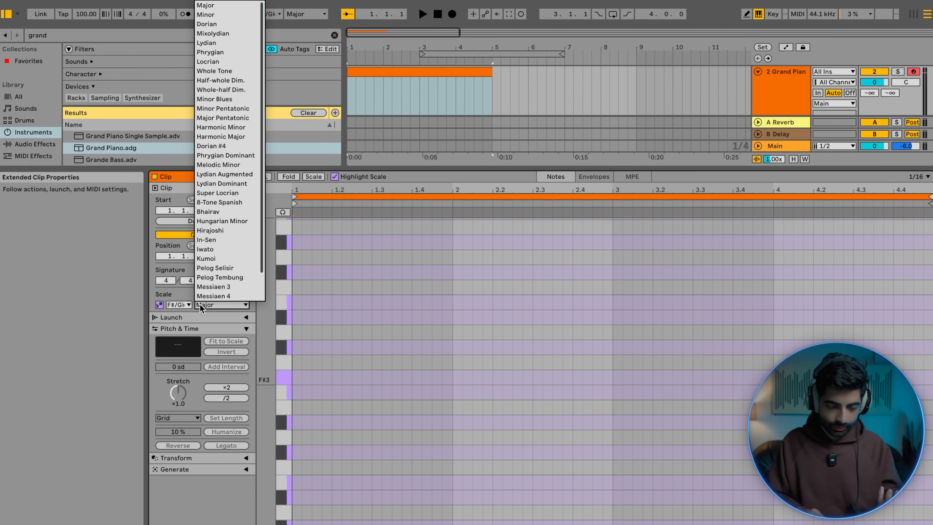
left_click(205, 14)
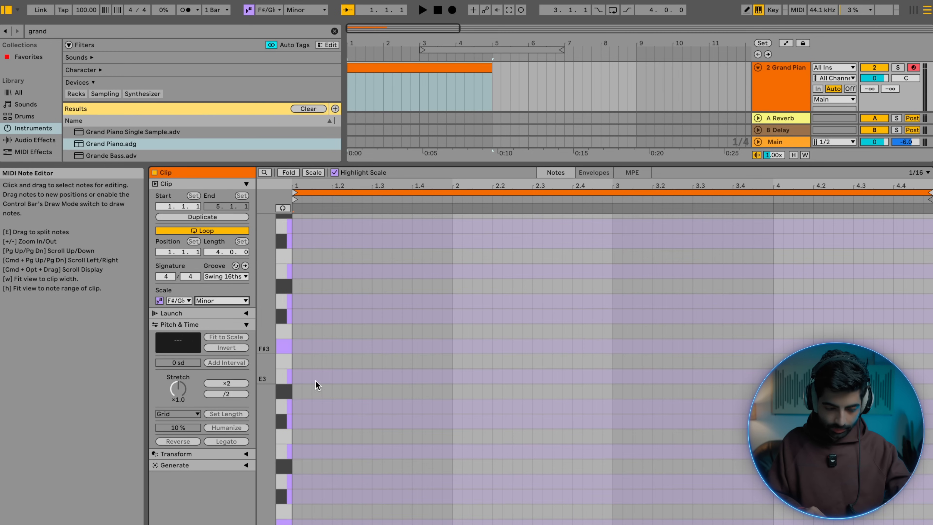
Step: Add an F#3 note at the start of bar 1, lengthen it to a full bar and play it back
double_click(297, 347)
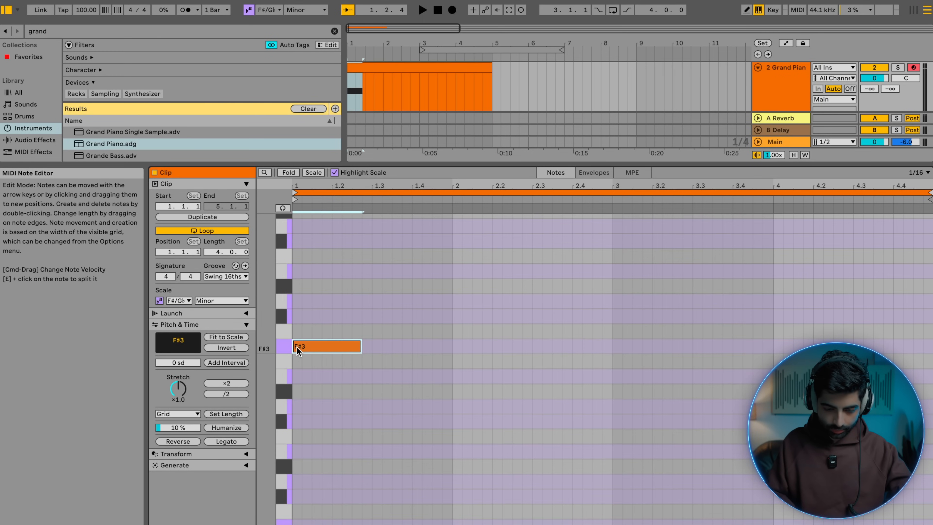
key("shift+Right")
key("shift+Right")
key("shift+Right")
key("space")
key("space")
key("space")
key("space")
key("space")
key("space")
key("space")
scroll(410, 312, "down", 2)
key("space")
Step: Move the one-bar F#3 note down to D3 and play it back
left_click_drag(392, 311, 393, 368)
key("space")
key("space")
key("space")
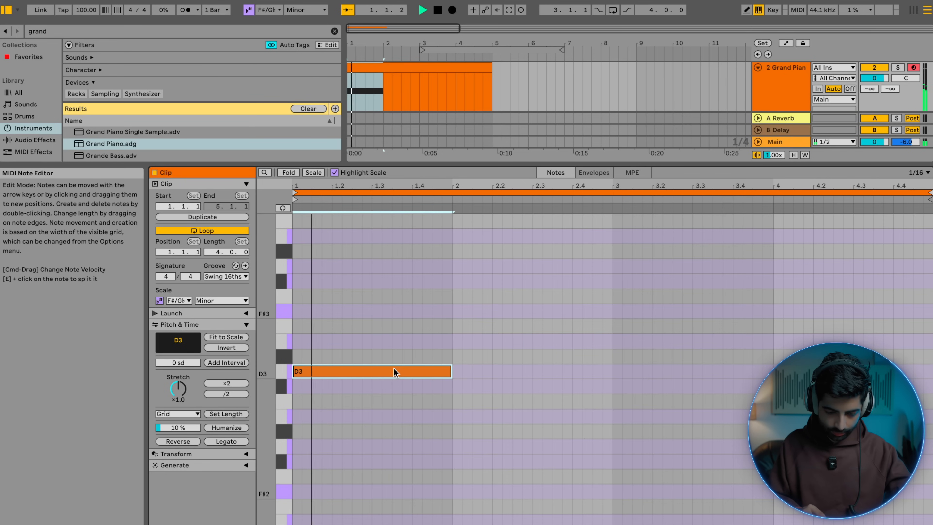
scroll(394, 368, "up", 3)
key("space")
key("space")
scroll(394, 368, "up", 2)
key("space")
mouse_move(373, 449)
left_mouse_down()
mouse_move(373, 423)
mouse_move(371, 453)
left_mouse_up()
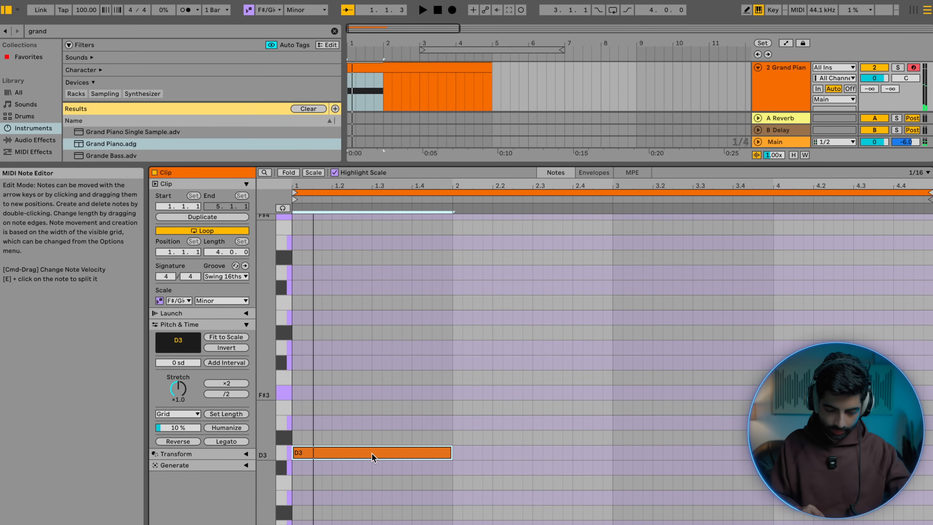
Step: Copy the D3 note in place and raise the copy one octave to D4
key("super+c")
key("super+v")
key("shift+Up")
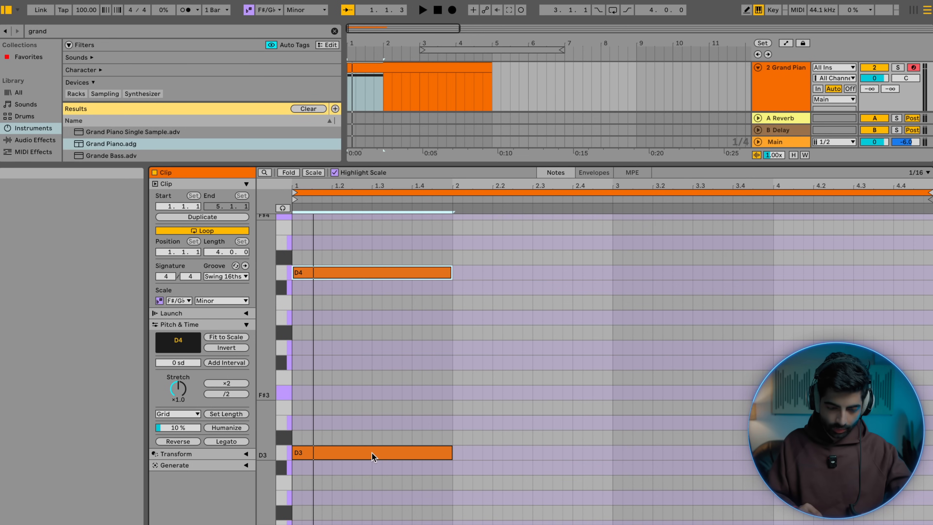
Step: Keep scale highlighting on and add one-bar F#4 and A4 notes above D4 in bar 1
scroll(372, 448, "up", 3)
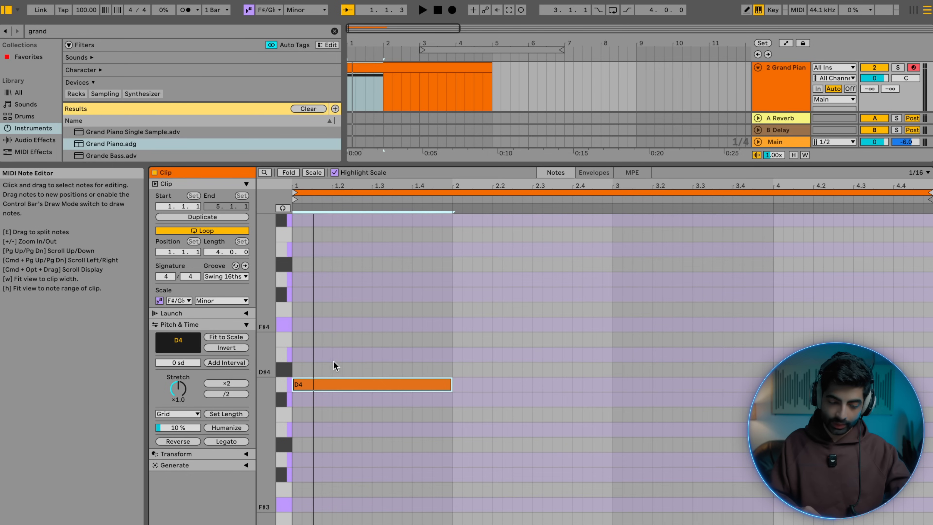
left_click(160, 301)
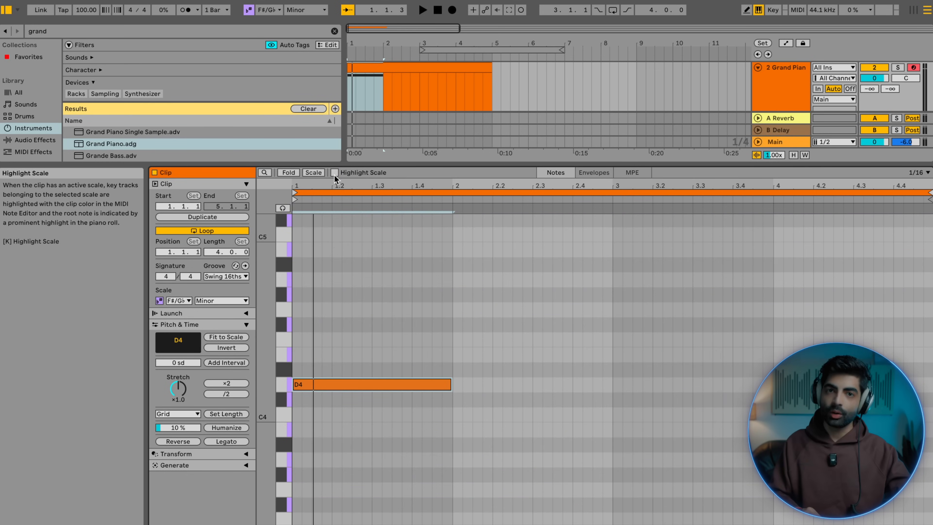
left_click(335, 173)
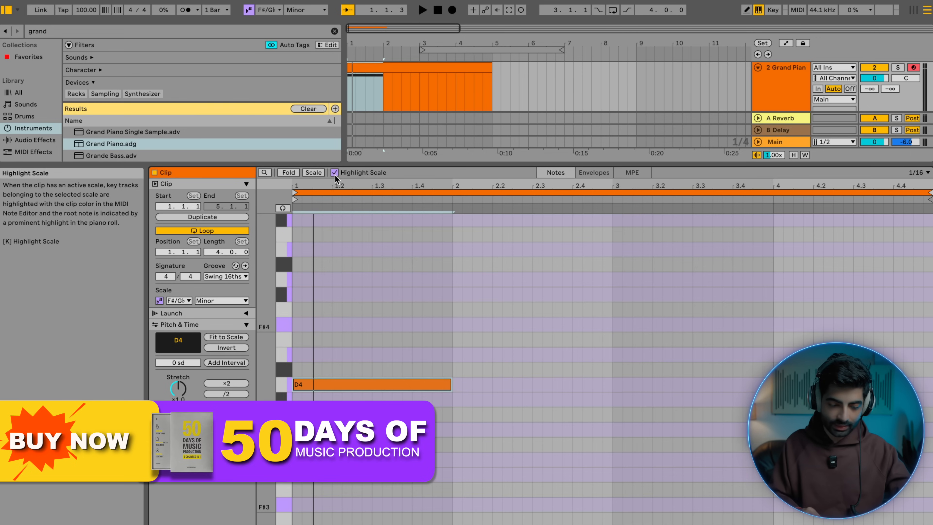
left_click_drag(354, 384, 349, 283)
Step: Lower the D4, F#4 and A4 chord notes in bar 1 by one octave and play the chord
left_click_drag(366, 240, 370, 393)
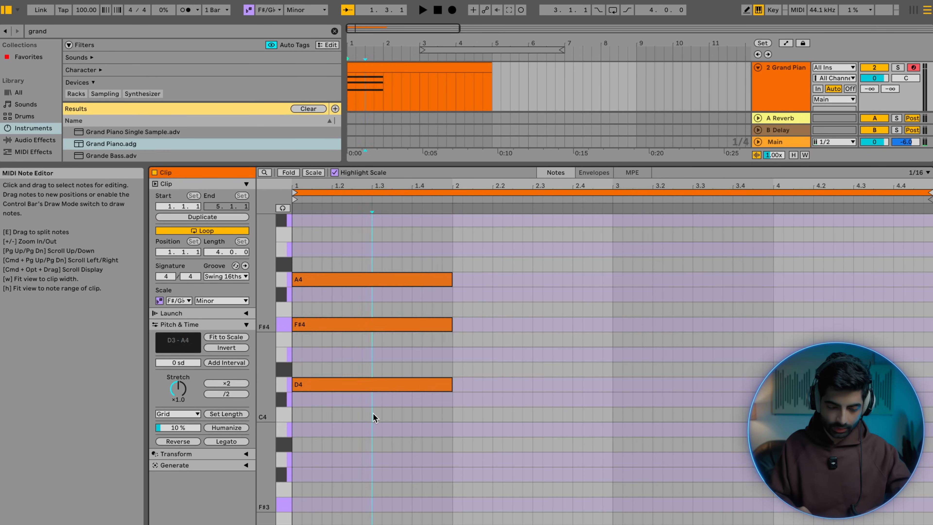
key("shift+Down")
key("space")
scroll(420, 381, "down", 7)
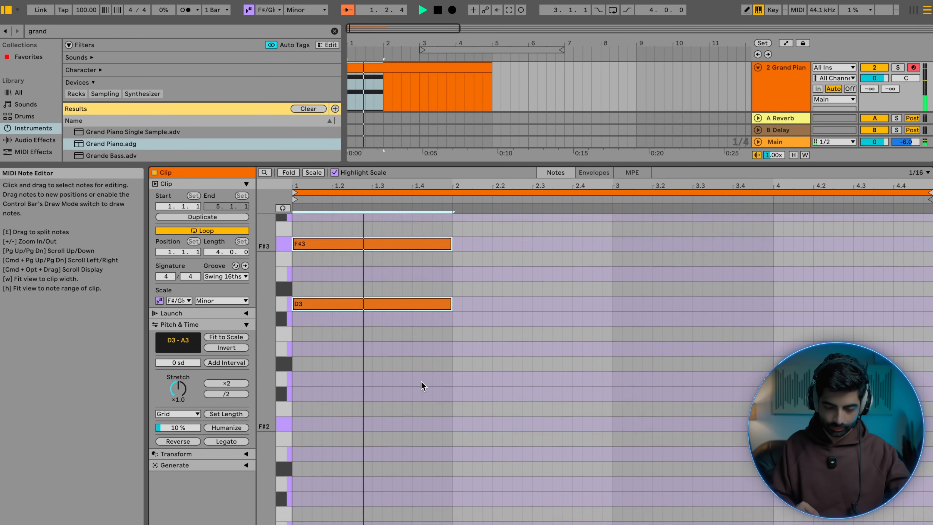
scroll(420, 380, "up", 2)
Step: Copy the D3 note one octave down to D2 as the chord's bass and play the result
left_click(417, 305)
key("space")
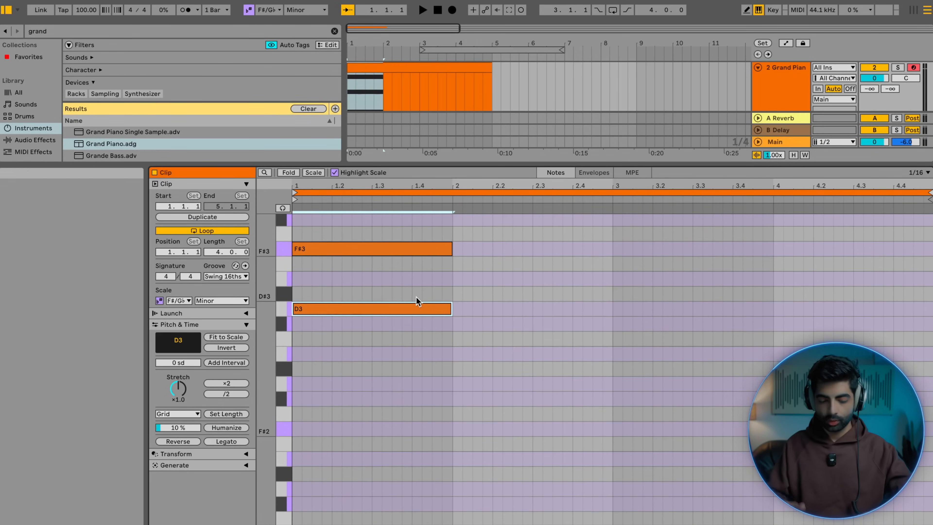
key("super+c")
key("super+v")
key("shift+Down")
scroll(413, 313, "down", 1)
key("space")
scroll(412, 313, "up", 5)
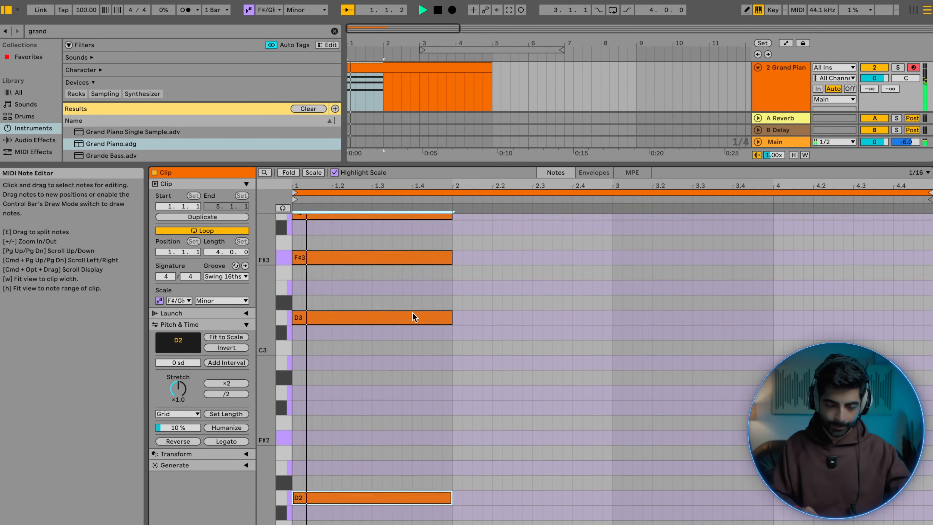
scroll(412, 313, "down", 2)
key("space")
key("space")
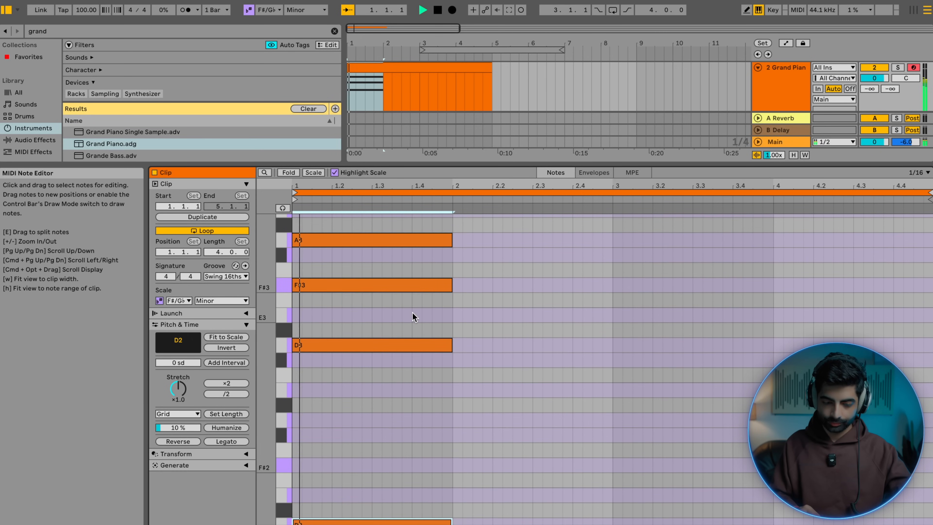
key("space")
Step: Duplicate the whole bar 1 chord into bar 2, transpose the copy up two semitones to E2–B3, and play both chords
scroll(412, 313, "down", 3)
left_click(413, 313)
left_click_drag(381, 249, 389, 482)
key("super+d")
key("space")
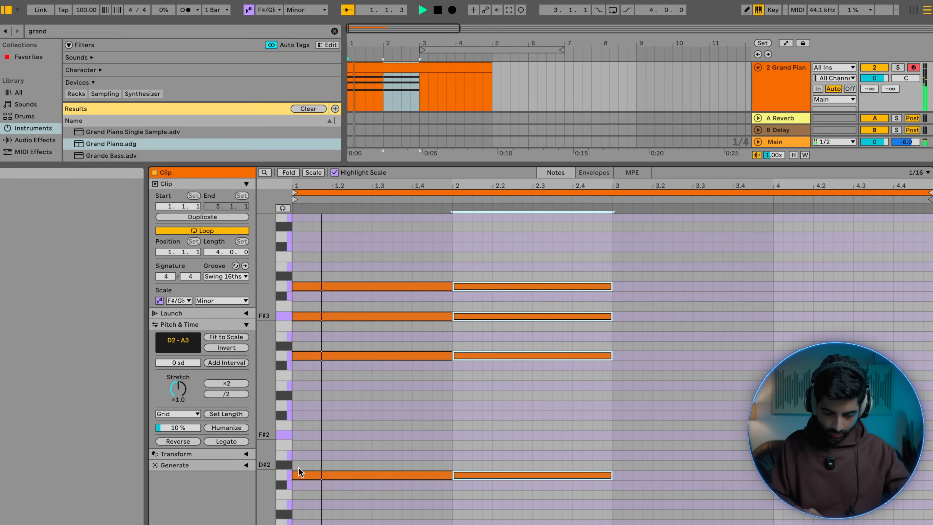
left_click_drag(266, 472, 286, 472)
key("Up")
key("Up")
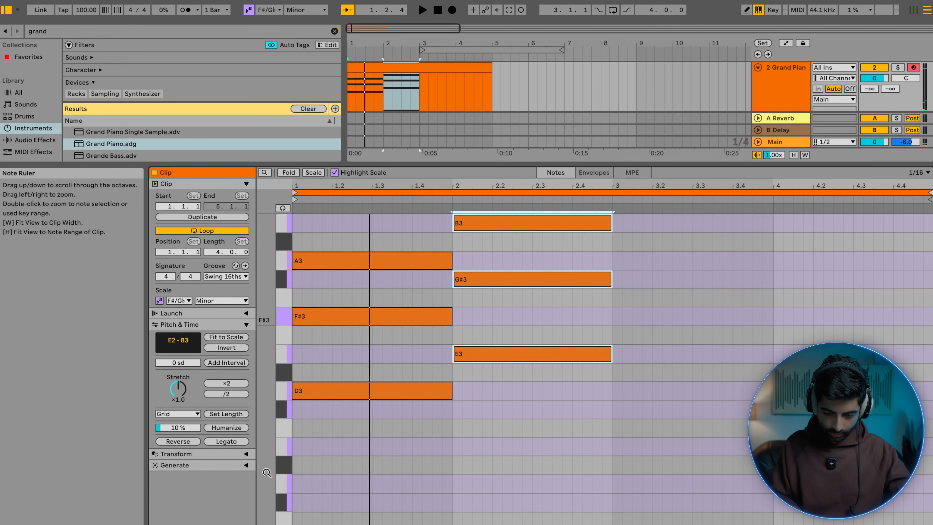
scroll(417, 448, "down", 5)
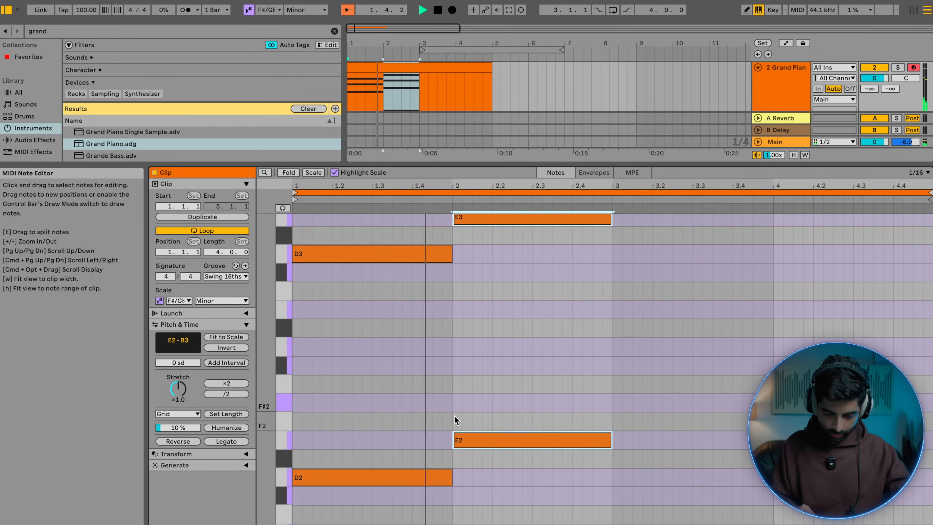
left_click(455, 420)
scroll(456, 420, "up", 5)
key("space")
Step: Duplicate the bar 2 chord into bar 3, transpose the copy up two semitones to F#2–C#4, and play the progression
left_click_drag(266, 358, 246, 308)
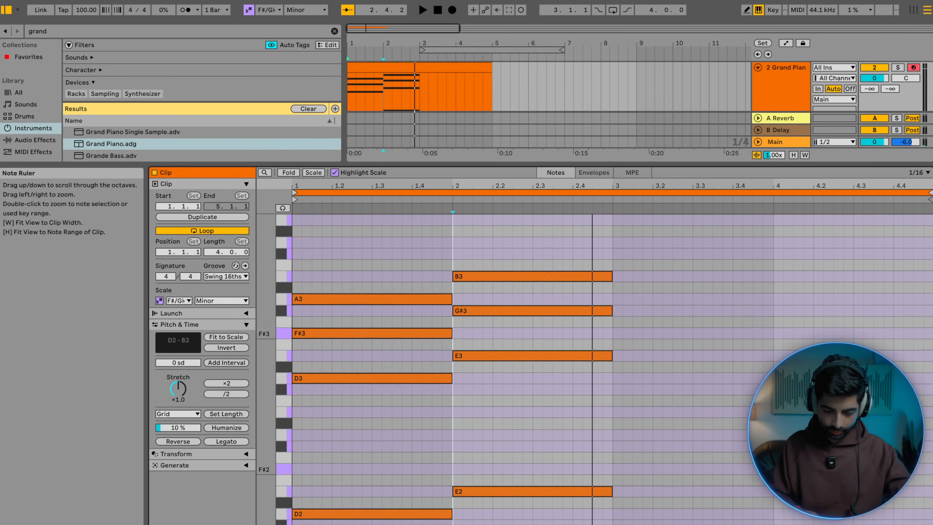
left_click_drag(541, 502, 552, 260)
key("ctrl+d")
key("space")
key("Up")
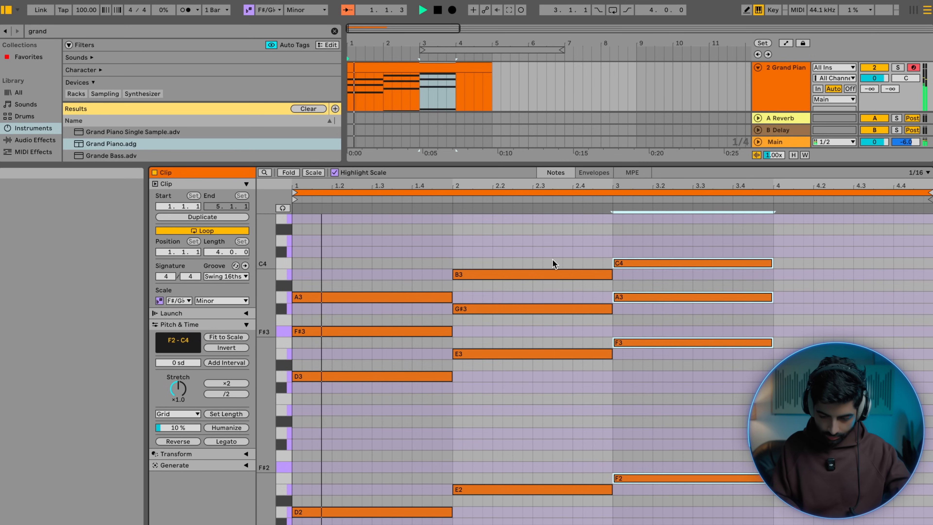
key("Up")
left_click(625, 340)
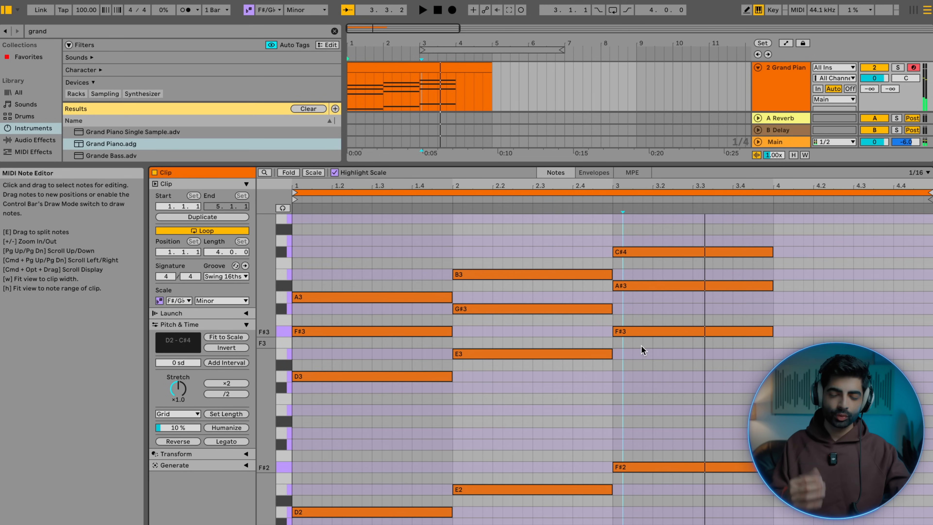
Step: Lower the out-of-scale A#3 note in the bar 3 chord to A3 and play the progression
left_click(631, 286)
left_click(662, 480)
left_click(602, 287)
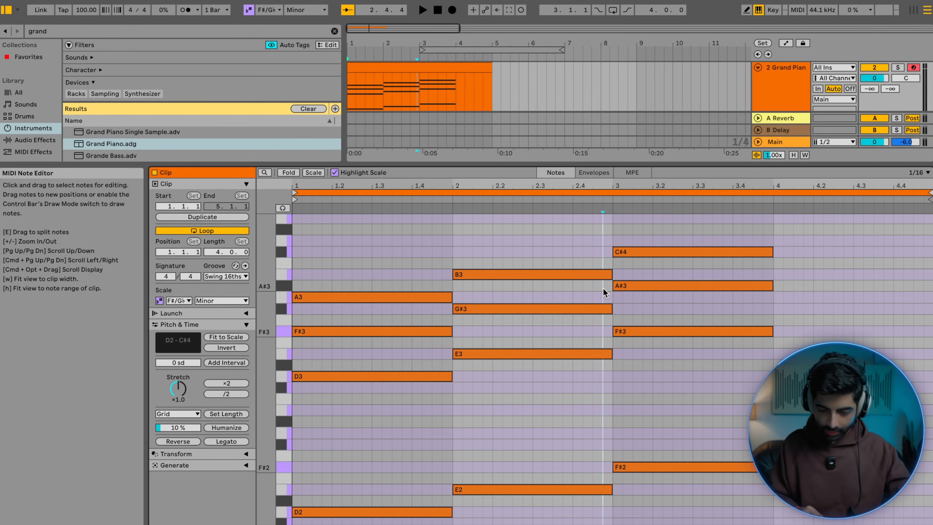
left_click(526, 283)
left_click(642, 286)
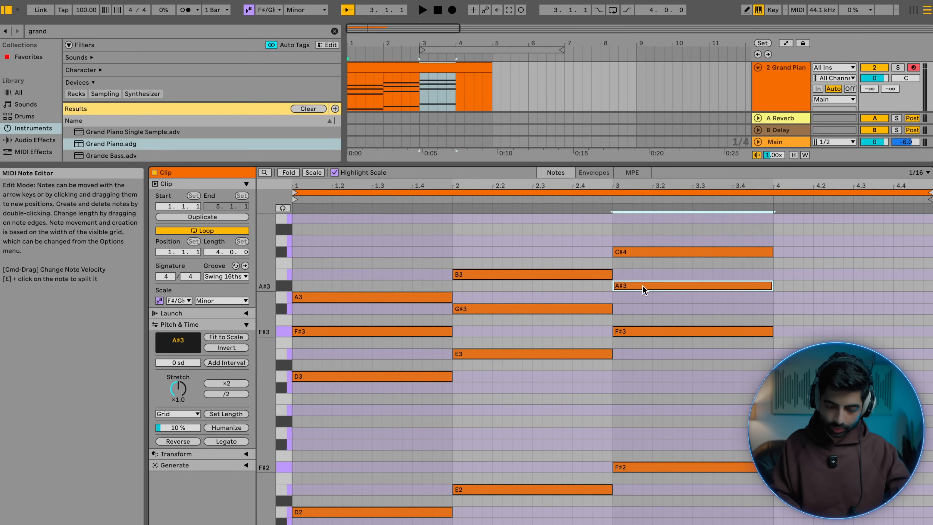
key("Down")
key("space")
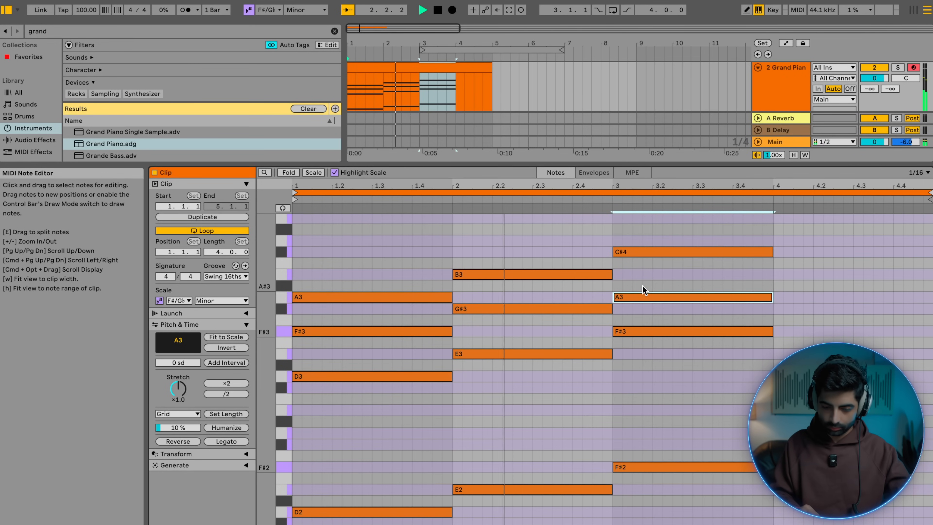
Step: Duplicate the bar 3 chord into bar 4, transpose the copy down to C#2–G#3, and play the four-bar progression
scroll(643, 286, "up", 1)
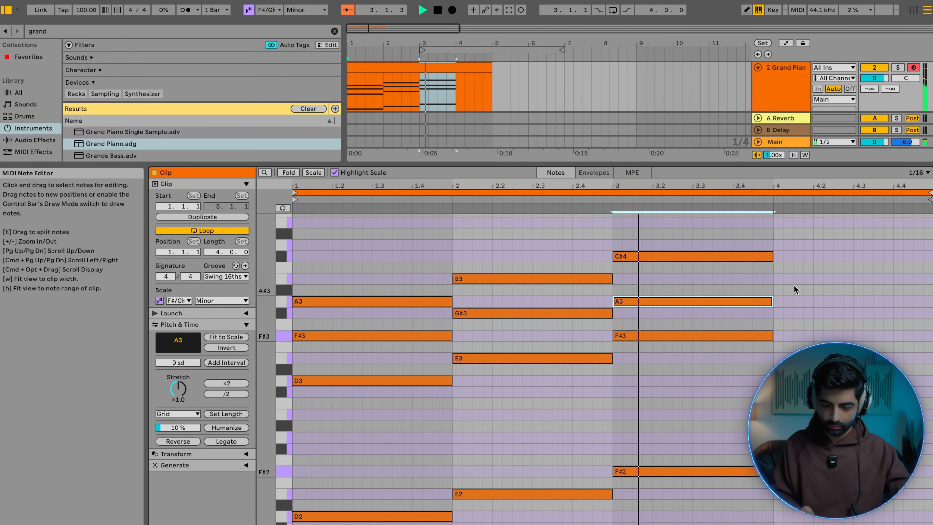
scroll(793, 284, "up", 1)
scroll(758, 279, "down", 1)
left_click_drag(690, 486, 691, 235)
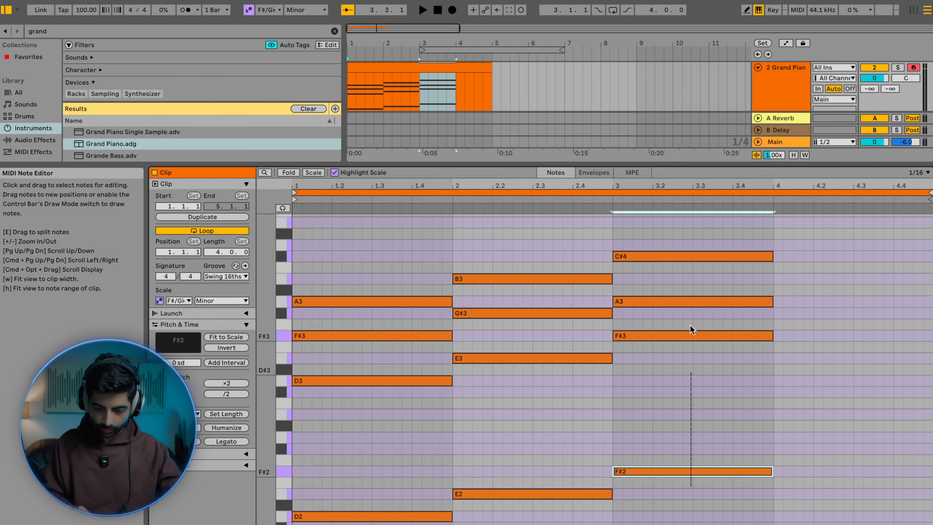
key("ctrl+d")
key("Down")
key("Down")
key("Down")
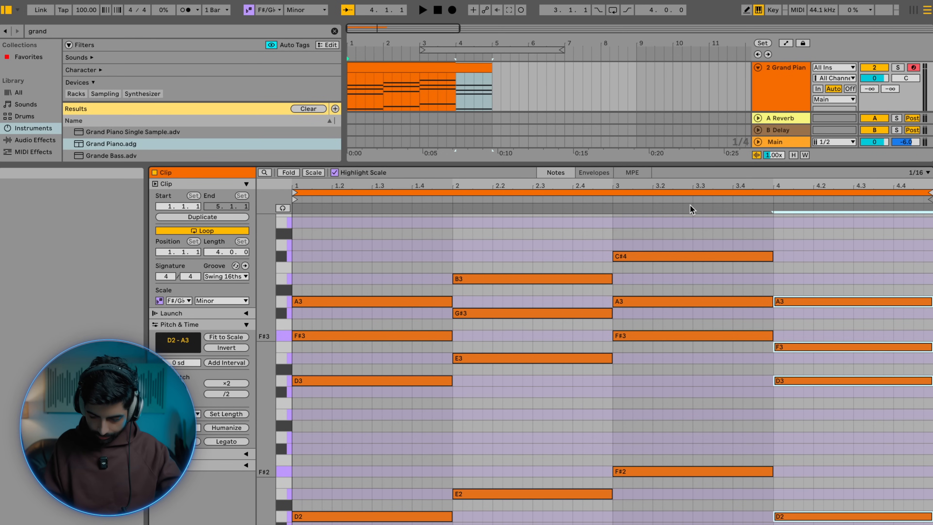
key("space")
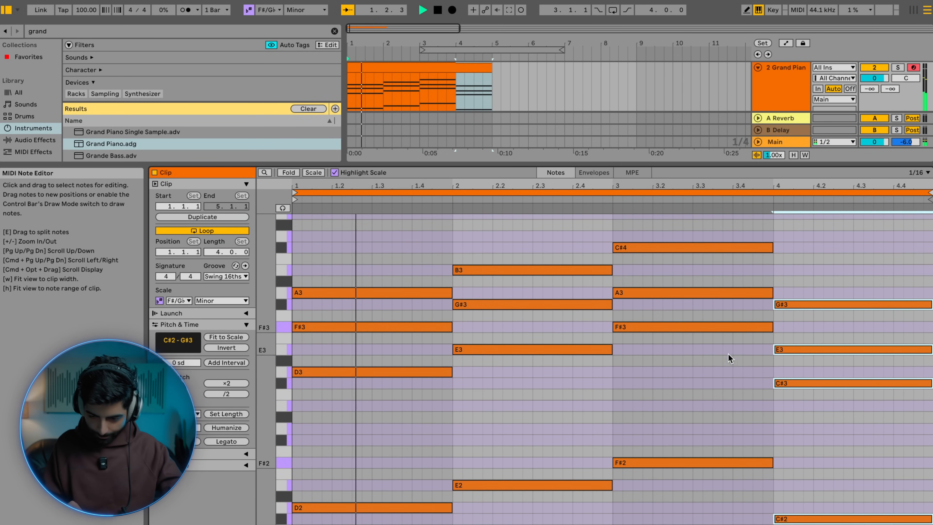
left_click(771, 400)
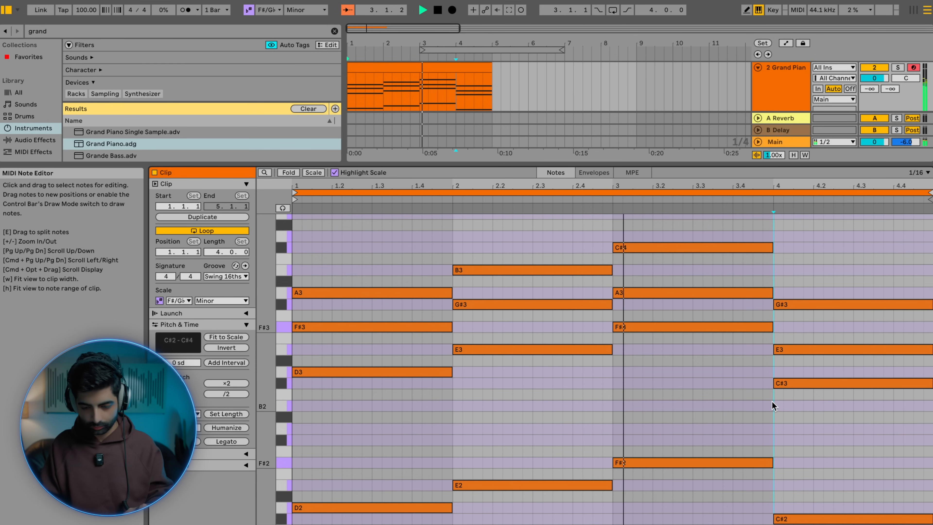
Step: Try shortening the bar 1 F#3 note to an eighth note and shifting it to the offbeat
scroll(772, 401, "down", 4)
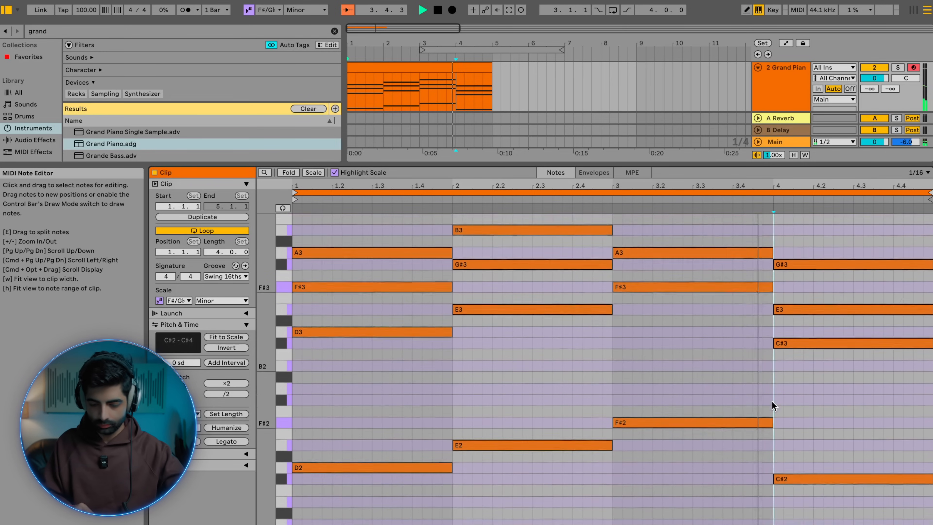
scroll(771, 404, "up", 5)
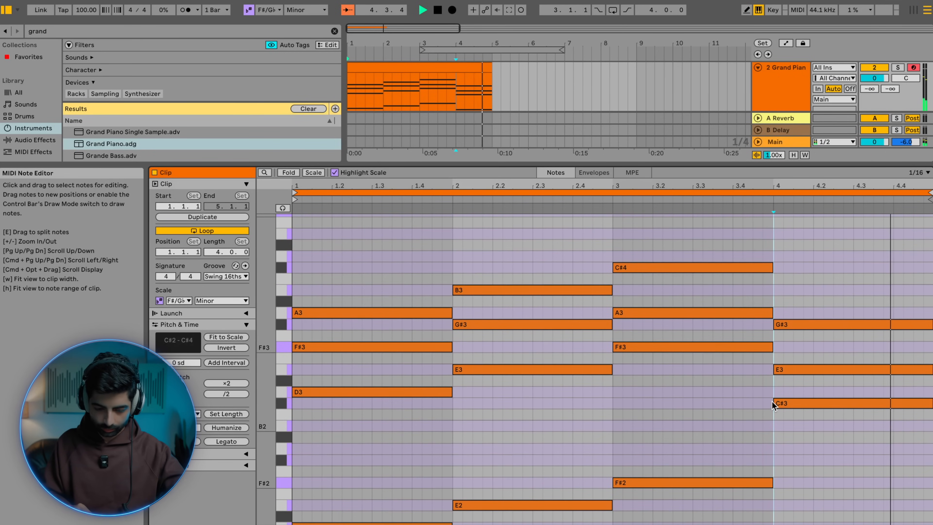
left_click(356, 347)
key("shift+Left")
key("shift+Left")
key("shift+Left")
key("shift+Left")
key("shift+Left")
key("shift+Left")
key("shift+Left")
key("shift+Left")
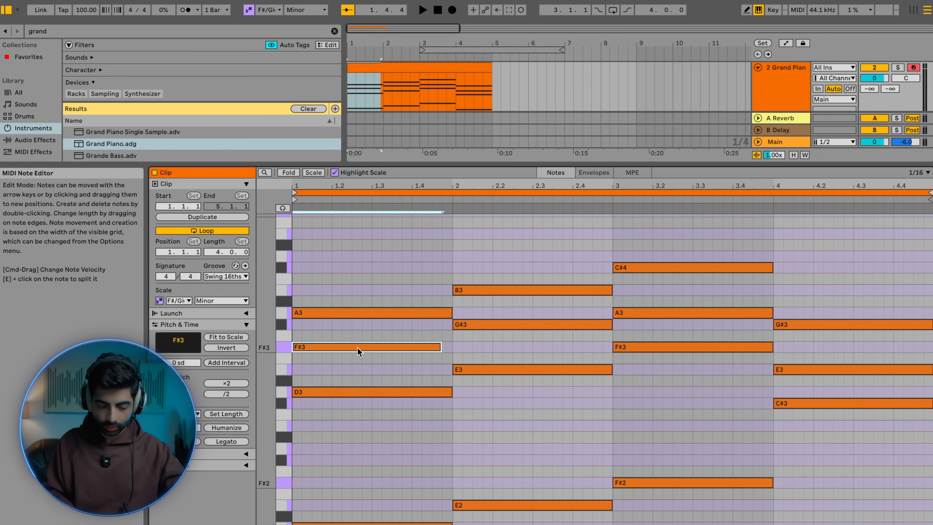
key("shift+Left")
key("shift+Left")
key("shift+Left")
key("shift+Left")
key("shift+Left")
key("shift+Left")
key("Right")
key("Right")
Step: Try repeating the short F#3 note on the remaining offbeats of bar 1 during playback
key("space")
key("super+d")
key("super+d")
key("super+d")
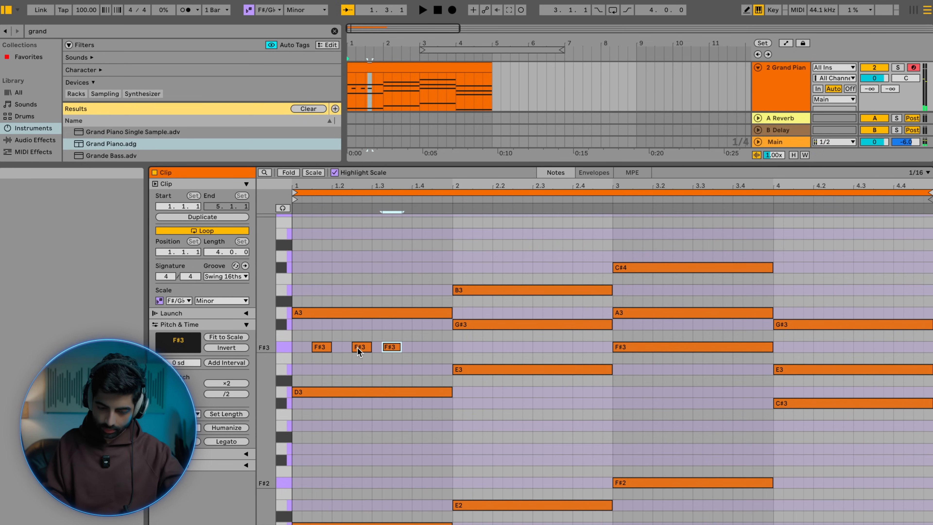
key("Left")
key("Left")
key("Left")
key("Left")
key("Left")
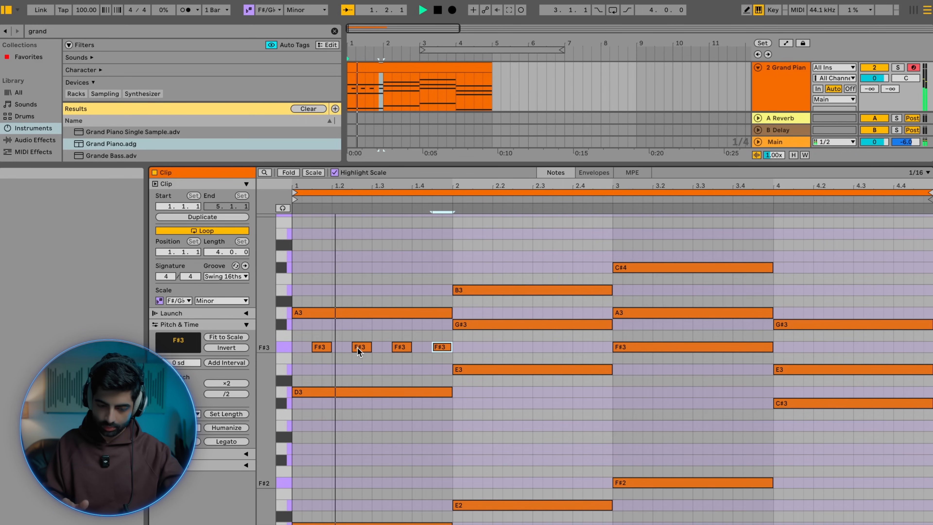
Step: Undo the F#3 duplicates, shift and shortening in bar 1
key("Left")
key("Left")
key("Left")
key("Left")
key("Left")
key("Left")
key("Left")
key("Left")
key("Left")
Step: Add an eighth-note E3 on the first offbeat of bar 1 and repeat it on every offbeat of the bar
left_click_drag(319, 312, 319, 347)
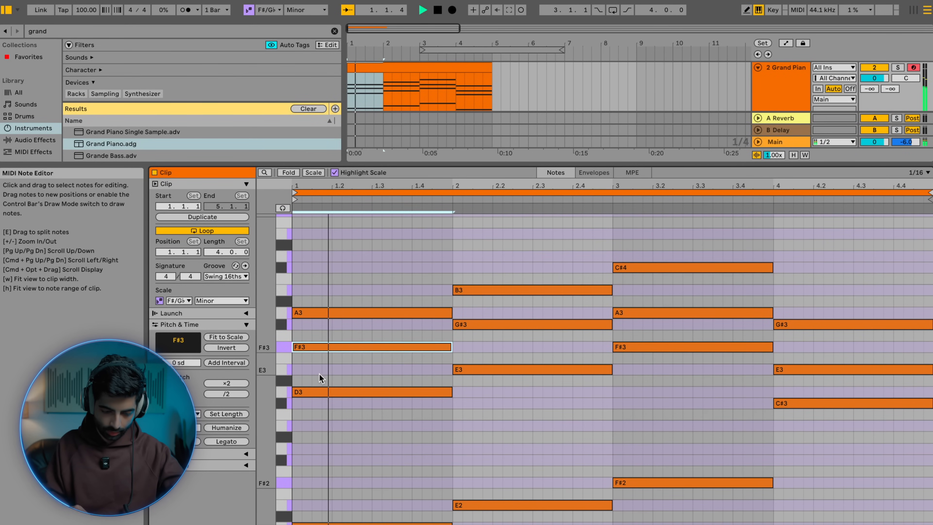
double_click(321, 369)
left_click(323, 346, "shift")
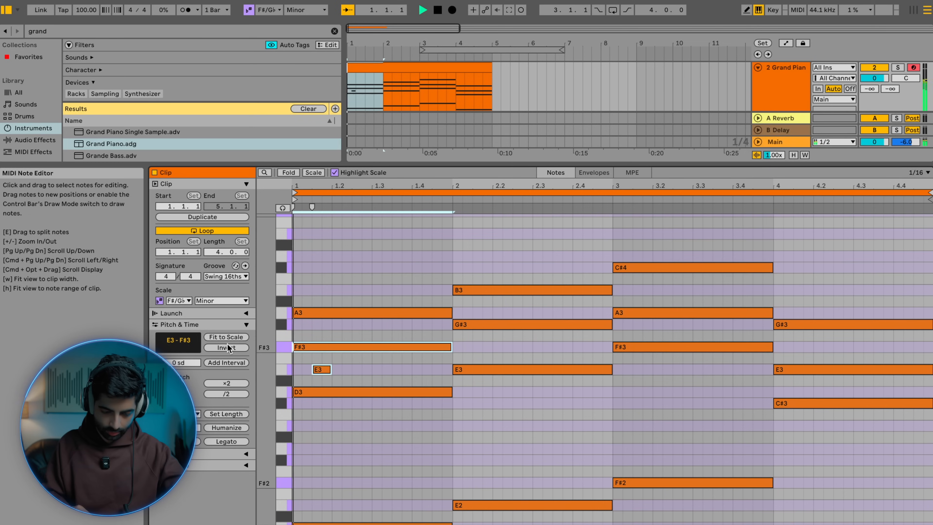
left_click_drag(330, 362, 277, 383)
key("space")
key("super+d")
key("super+d")
key("super+d")
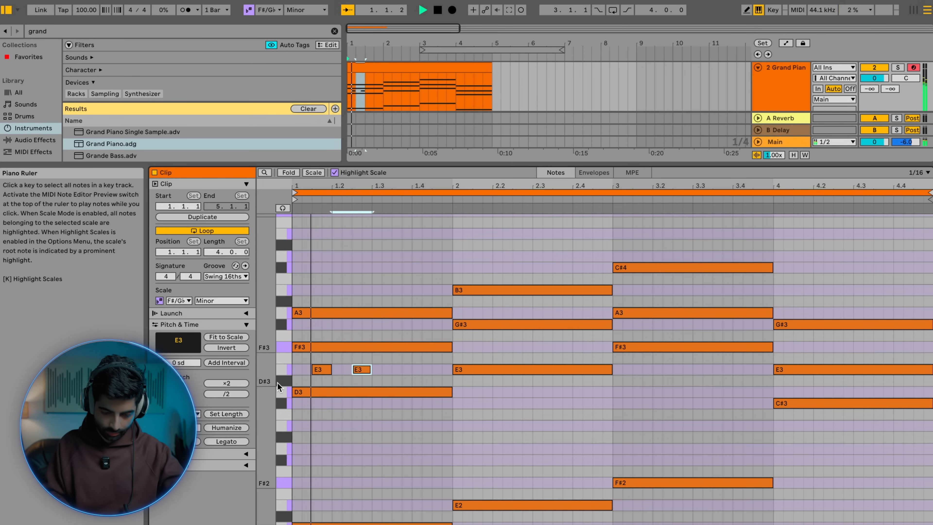
Step: Continue the offbeat pattern into bar 2, raised two semitones to F#3, with an eighth note on all four offbeats
key("super+d")
key("Up")
key("Up")
key("super+d")
key("super+d")
key("super+z")
key("Right")
key("Right")
key("super+d")
key("Right")
key("Right")
key("super+d")
key("Right")
key("Right")
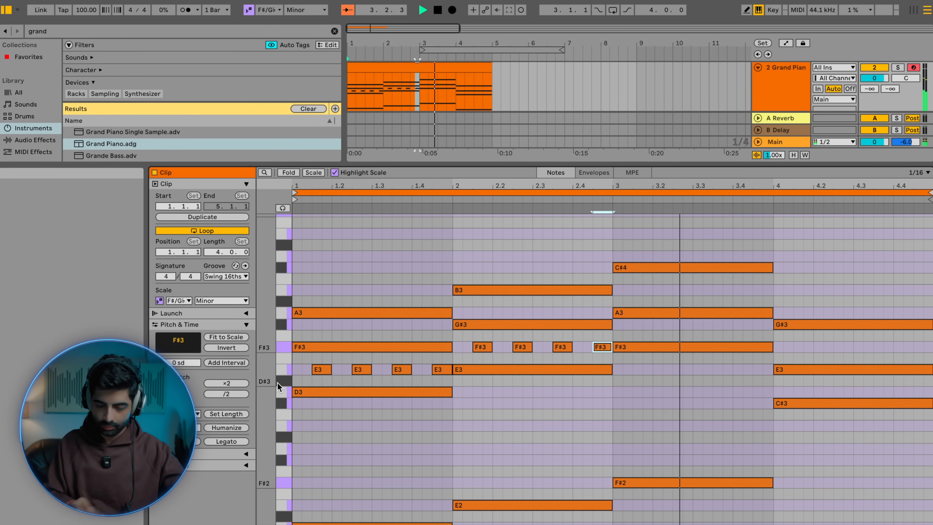
Step: Add an eighth-note G#3 on the first offbeat of bar 3 and repeat it on the other three offbeats
scroll(453, 296, "down", 2)
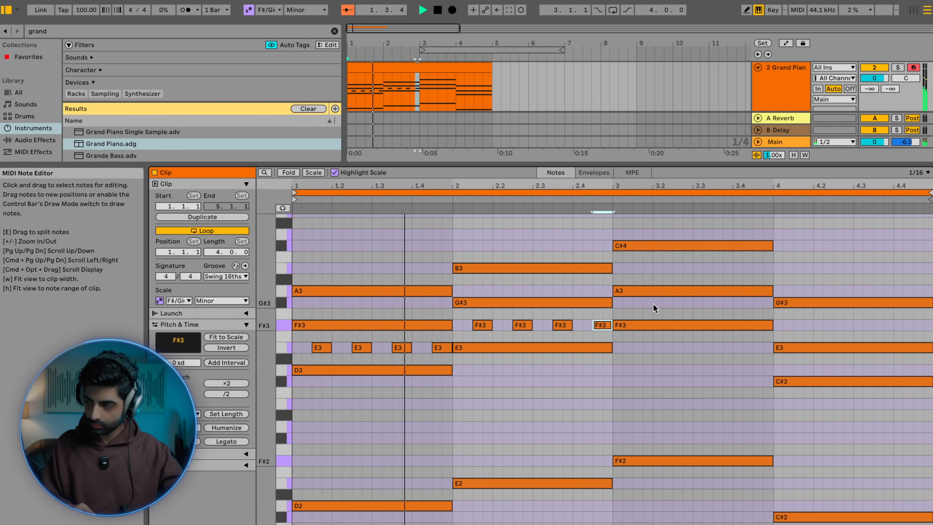
double_click(638, 303)
key("shift+Right")
key("super+d")
key("Right")
key("Right")
key("super+d")
key("Right")
key("Right")
key("super+d")
key("Right")
key("Right")
Step: Add eighth-note D3 notes on all four offbeats of bar 4 and play the progression
scroll(751, 323, "down", 2)
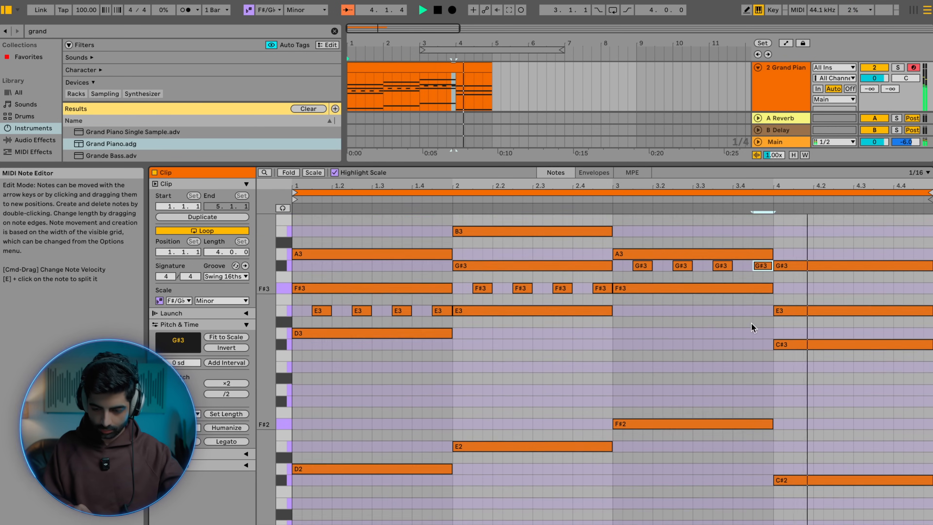
key("space")
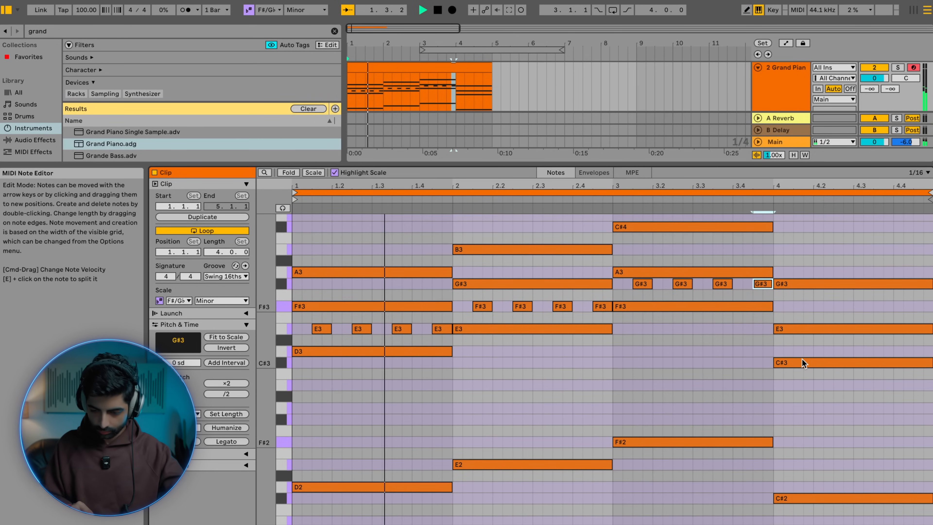
double_click(797, 351)
key("super+d")
key("super+d")
key("super+d")
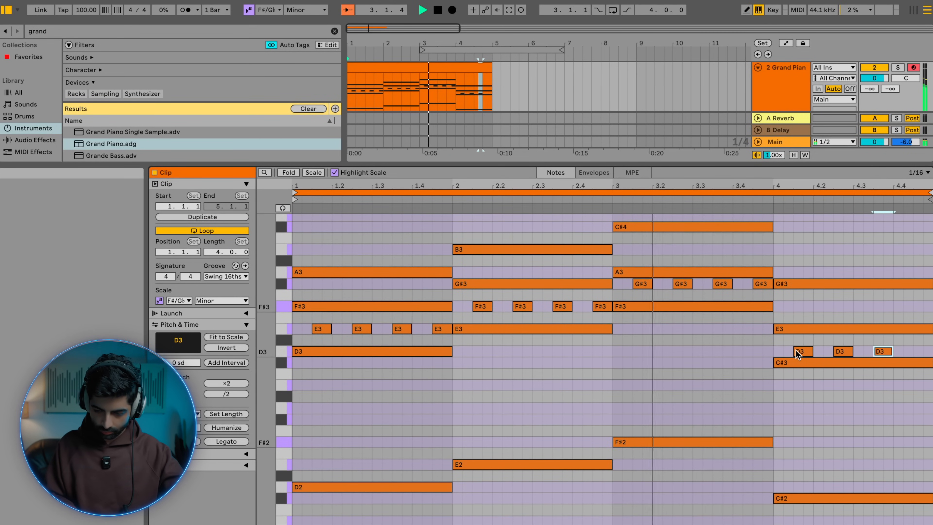
key("Right")
scroll(796, 350, "up", 3)
scroll(795, 350, "down", 4)
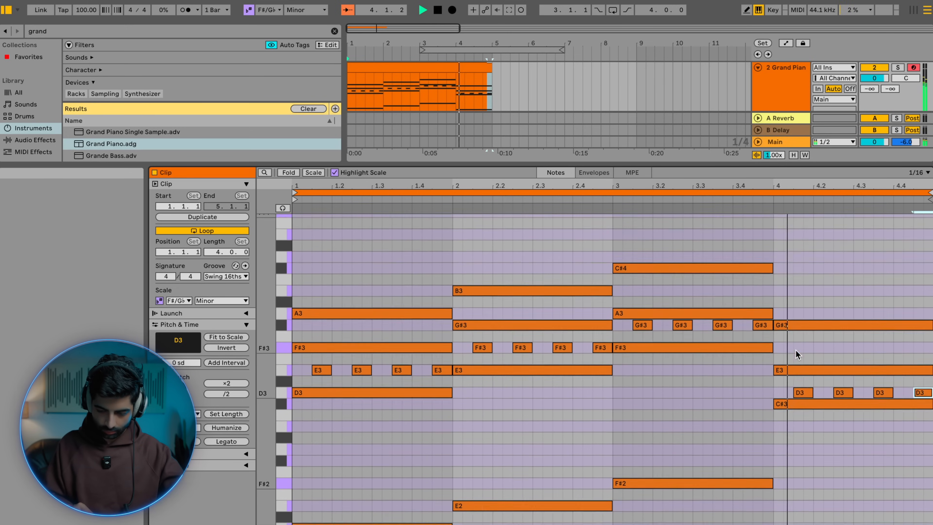
scroll(795, 350, "down", 1)
scroll(795, 350, "up", 4)
key("space")
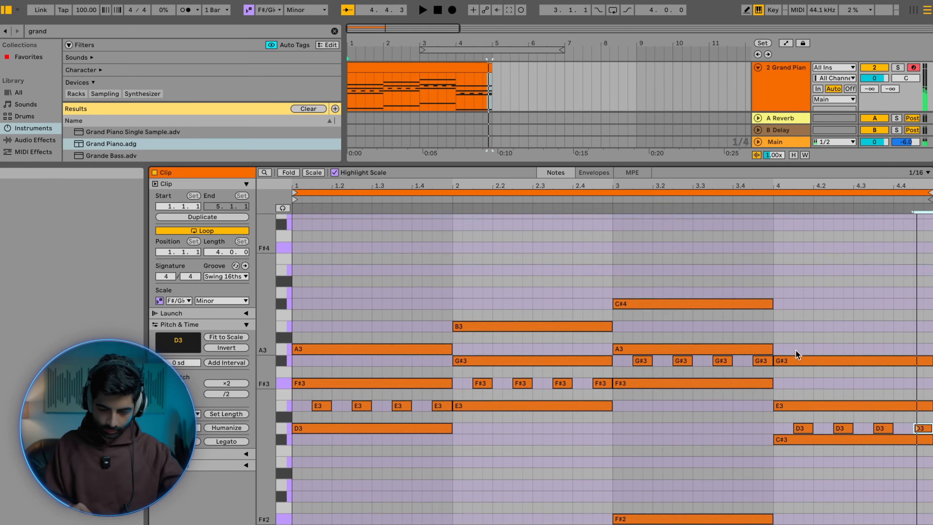
Step: Deactivate the top chord notes A3, B3, C#4 and G#3 in bars 1 to 4 and play the progression
left_click(359, 312)
left_click(371, 348)
left_click(518, 326, "shift")
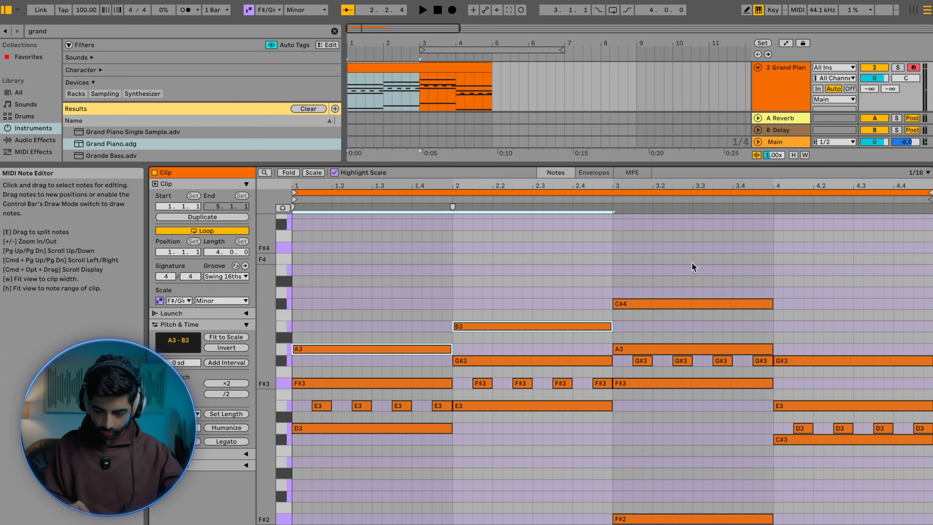
left_click(693, 303, "shift")
left_click(855, 360, "shift")
key("0")
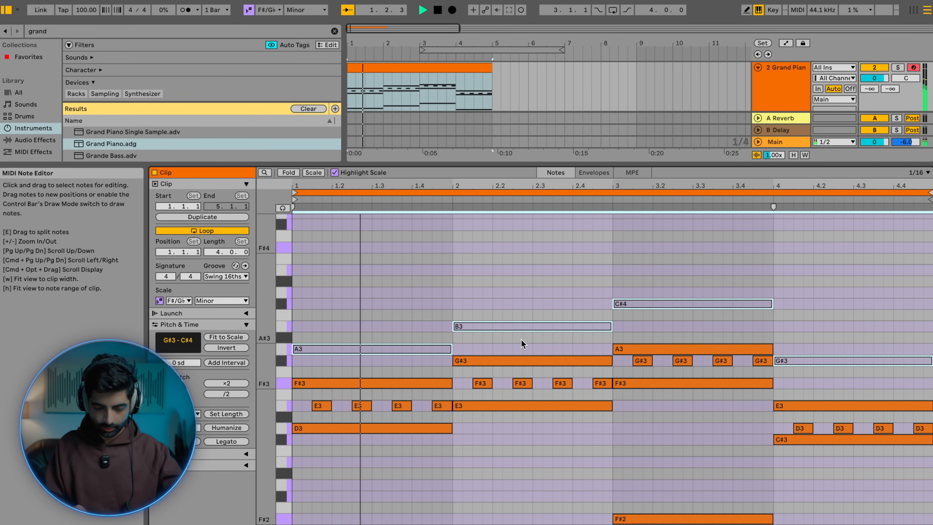
scroll(522, 340, "down", 5)
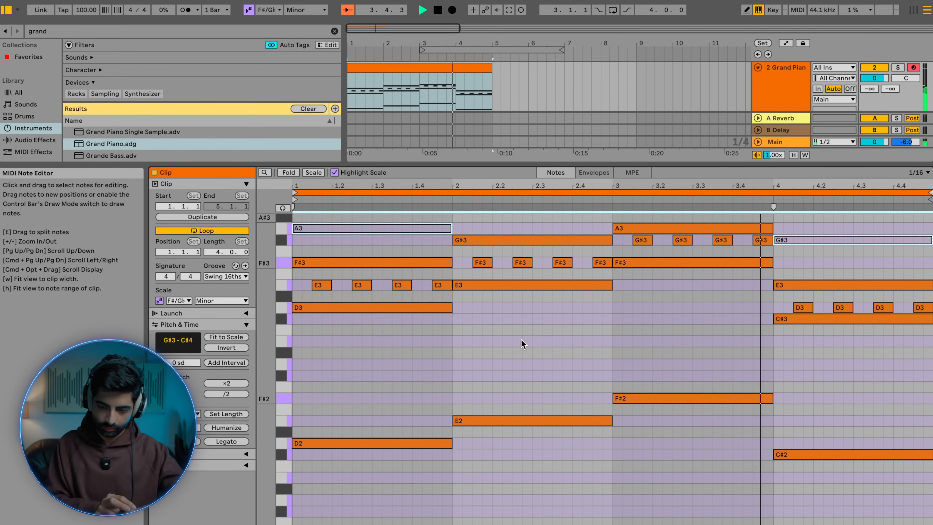
key("space")
Step: Add a copy of the bass notes D2, E2, F#2 and C#2 one octave lower and play the clip
left_click_drag(365, 377, 819, 468)
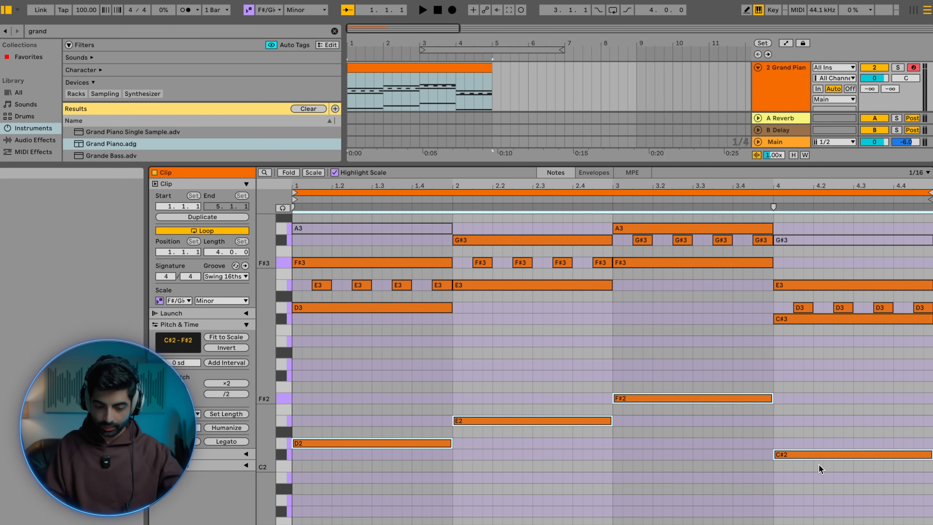
key("shift+Down")
key("space")
scroll(794, 426, "up", 3)
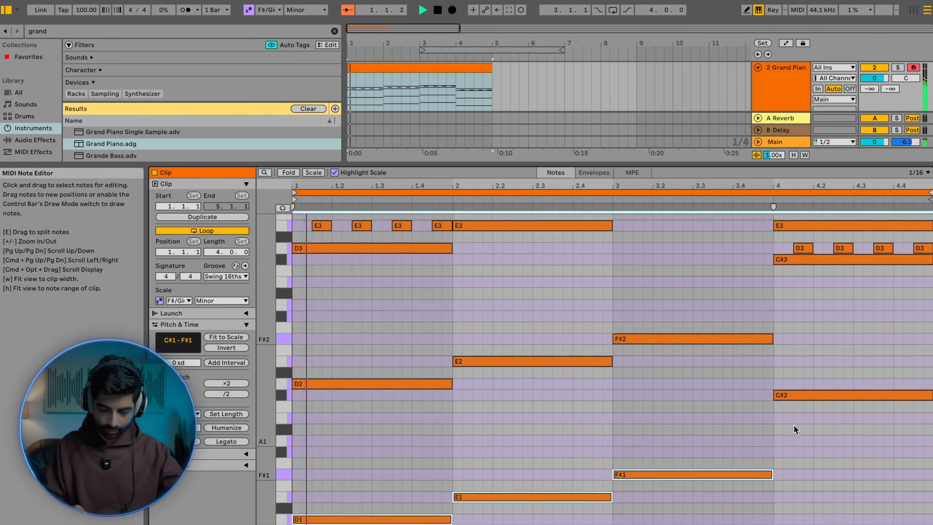
scroll(793, 424, "up", 1)
Step: Transpose all notes in the clip down one octave and listen to the progression
key("super+a")
key("shift+Down")
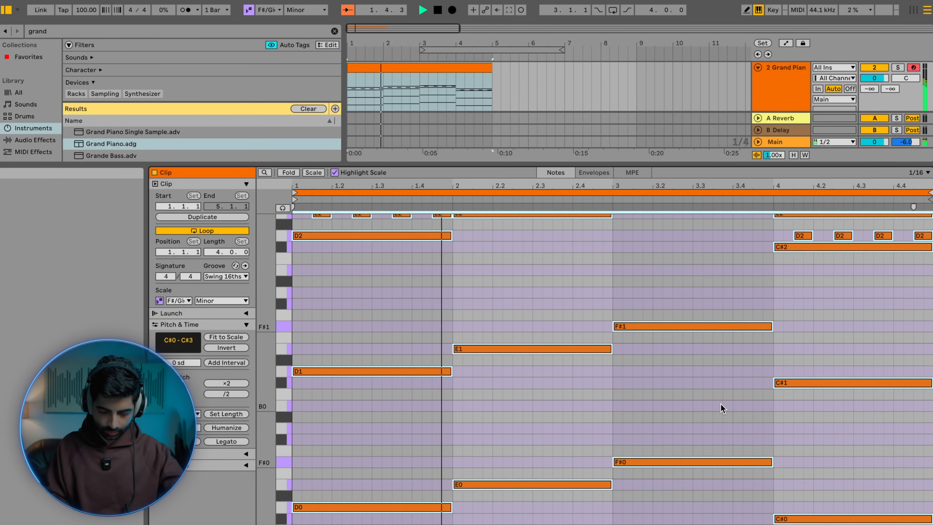
scroll(720, 403, "up", 2)
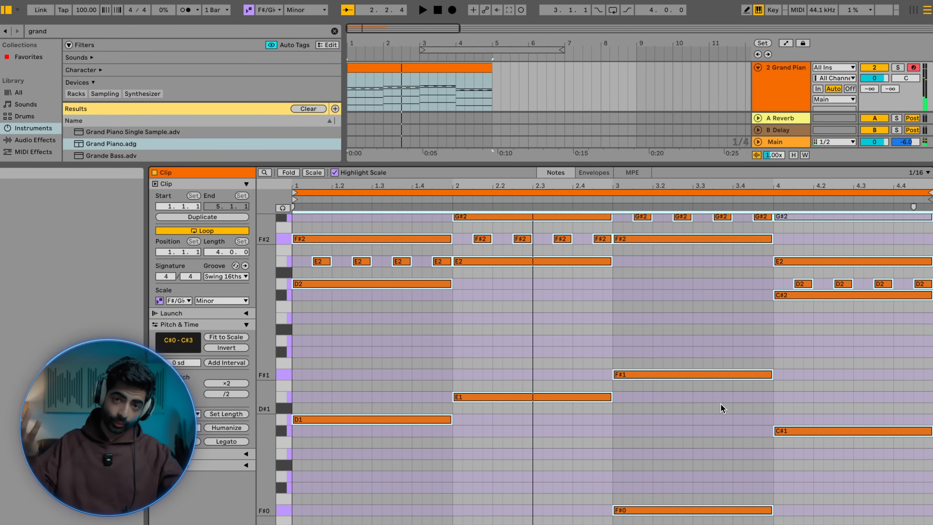
key("space")
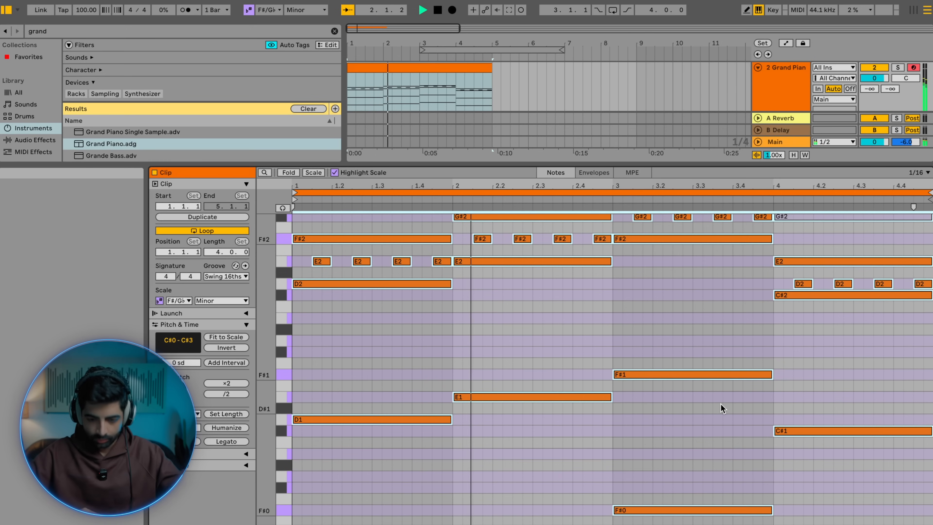
scroll(720, 403, "up", 3)
scroll(720, 403, "up", 2)
left_click(775, 423)
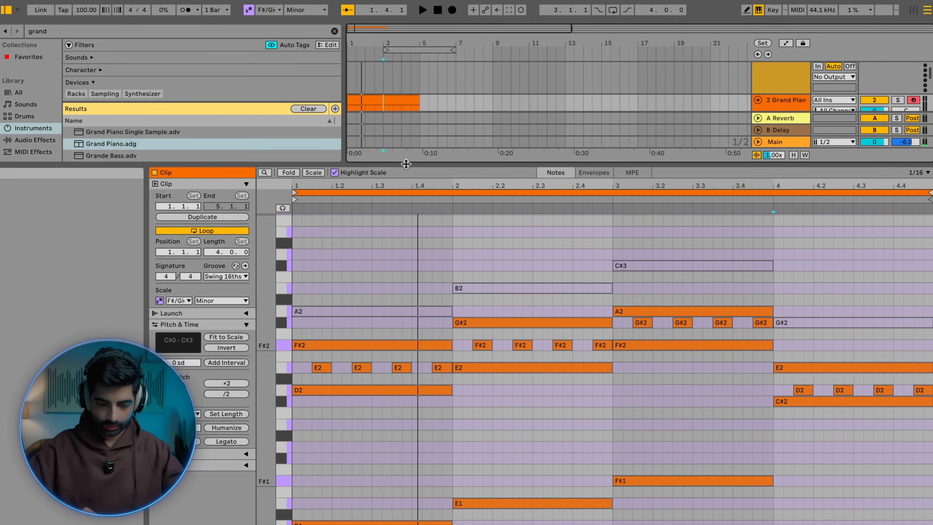
Step: Enlarge the arrangement area and consolidate bars 1 to 8 of the Grand Piano track into one eight-bar clip
left_click_drag(406, 164, 407, 275)
scroll(401, 161, "up", 3)
scroll(413, 145, "down", 1)
scroll(414, 145, "up", 3)
scroll(414, 145, "down", 2)
scroll(404, 144, "up", 1)
left_click_drag(349, 141, 499, 137)
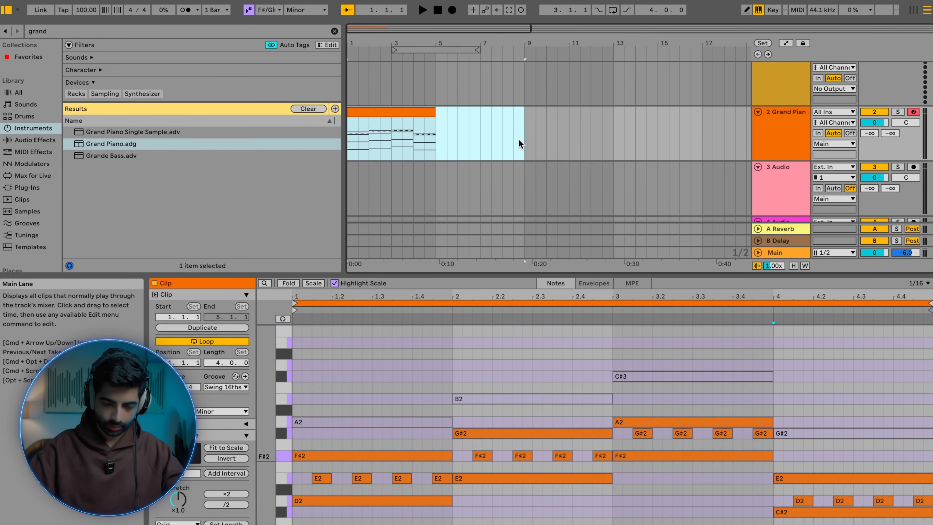
key("super+j")
Step: Stretch all notes to double length so the four-bar progression fills the eight-bar clip
key("super+a")
left_click_drag(602, 318, 913, 318)
left_click(348, 427)
Step: Shorten the F#2 and D2 chord notes at the start of bar 1 to half a bar
left_click(343, 386)
key("shift+Left")
key("shift+Left")
key("shift+Left")
key("shift+Left")
key("shift+Left")
key("shift+Left")
key("shift+Left")
key("shift+Left")
key("shift+Left")
key("shift+Left")
key("shift+Left")
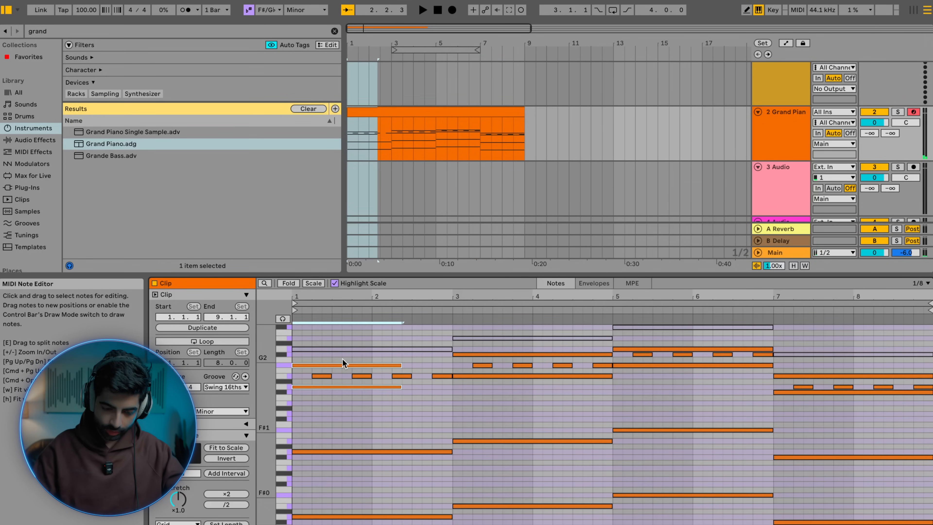
key("shift+Left")
Step: Start playback and repeat the half-bar D2 and F#2 notes until they fill bars 1 and 2
key("space")
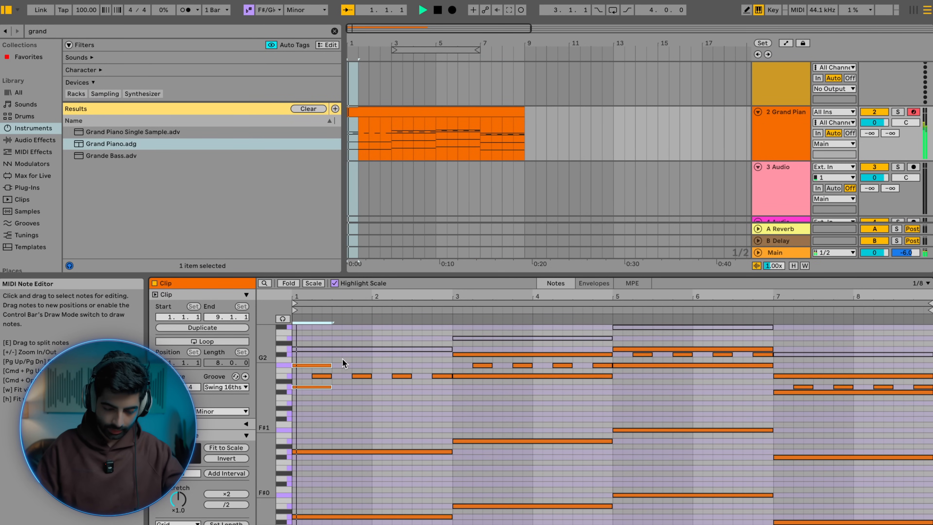
key("super+d")
key("super+d")
key("super+d")
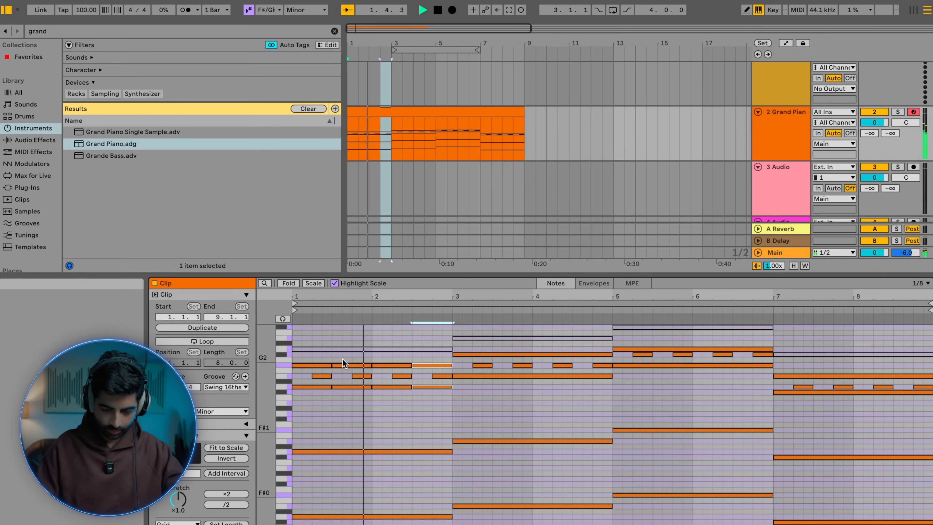
Step: Duplicate the half-bar notes into bar 3, raise them to E2 and G#2, and repeat them through bar 4
key("super+d")
key("Up")
key("super+d")
key("super+d")
key("super+d")
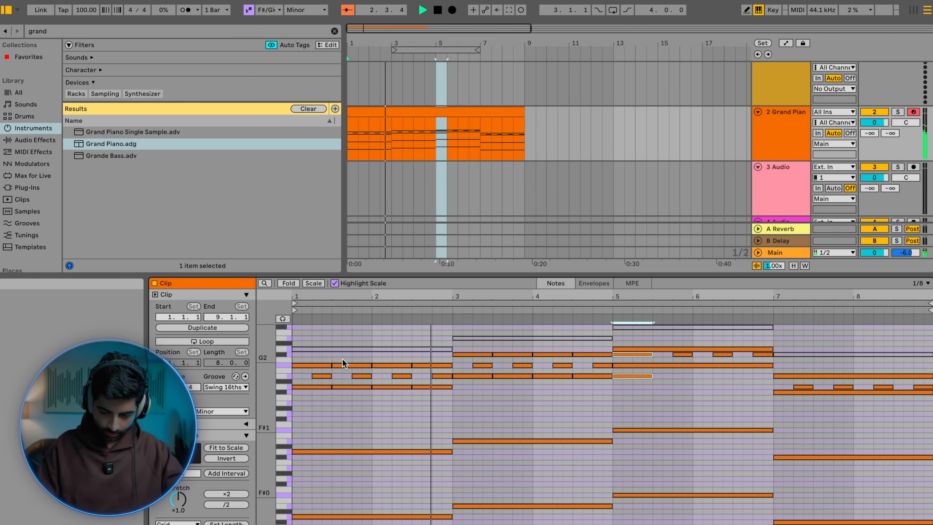
Step: Duplicate the half-bar notes into bar 5, set their pitches to F#2 and A2, and repeat them through bar 6
key("super+d")
key("Up")
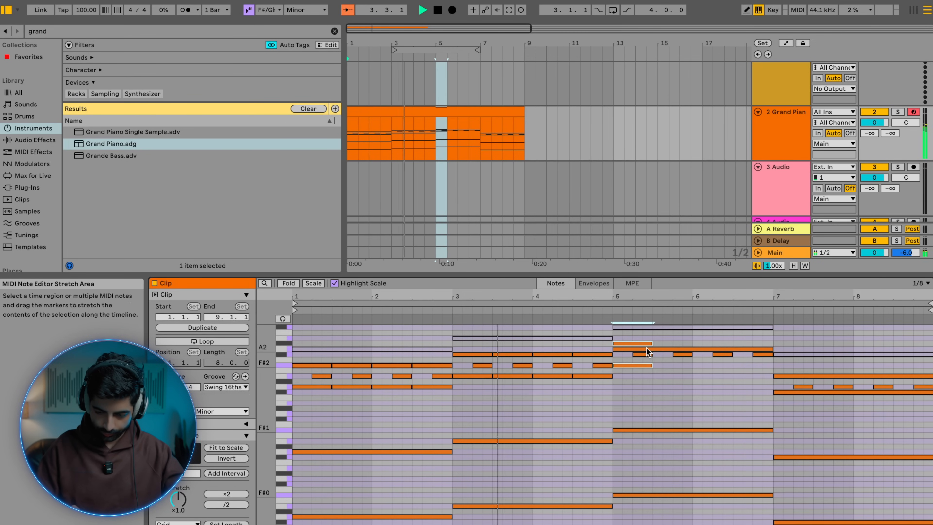
left_click(638, 343)
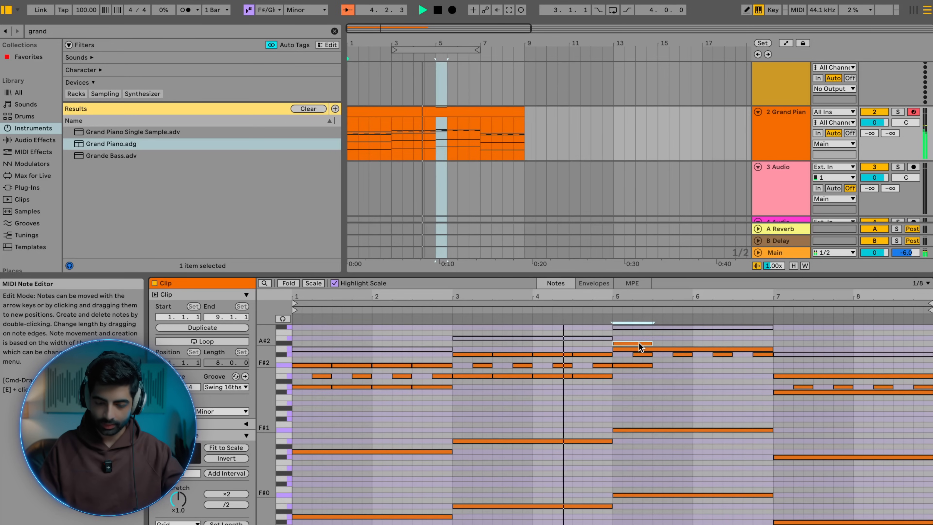
key("Down")
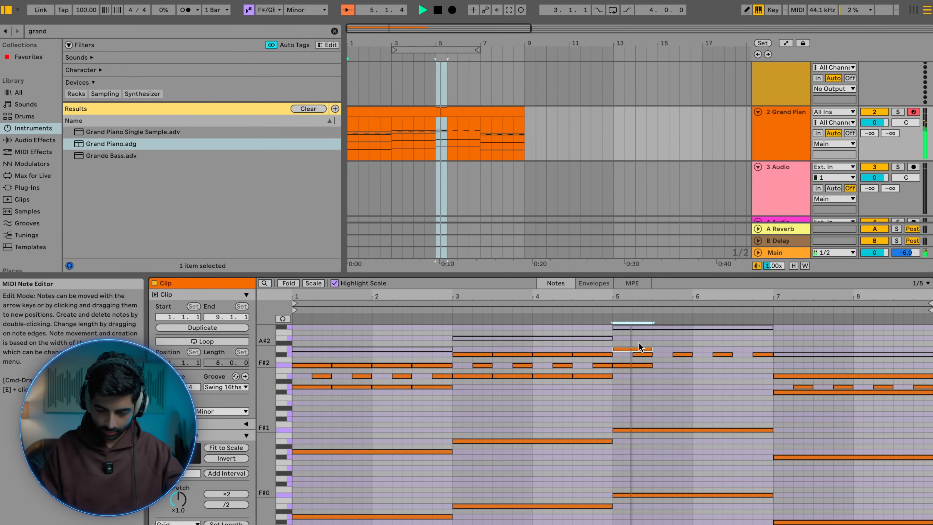
left_click_drag(618, 338, 619, 372)
key("super+d")
key("super+d")
key("super+d")
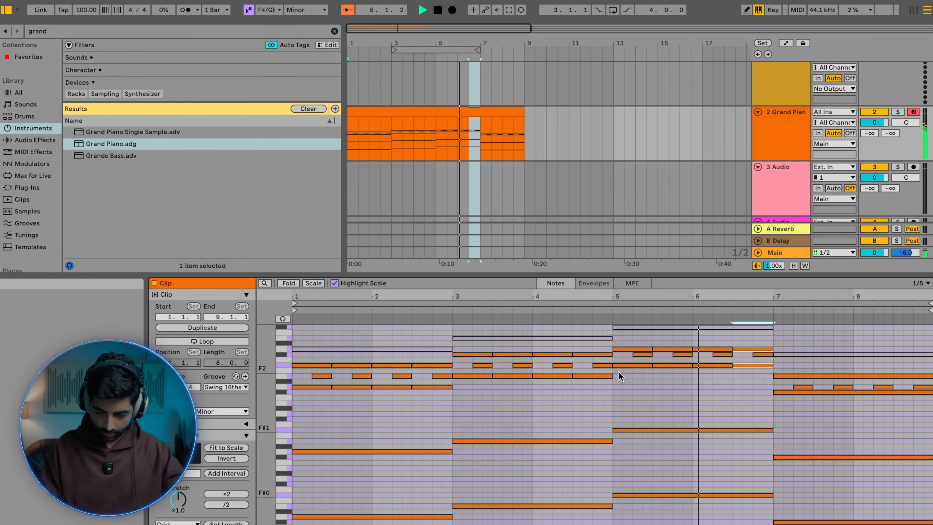
Step: Duplicate the half-bar notes into bar 7, lower them five semitones to C#2 and E2, and repeat them through bar 8
key("super+d")
key("Down")
key("Down")
key("Down")
key("Down")
key("Down")
key("super+d")
key("super+d")
key("super+d")
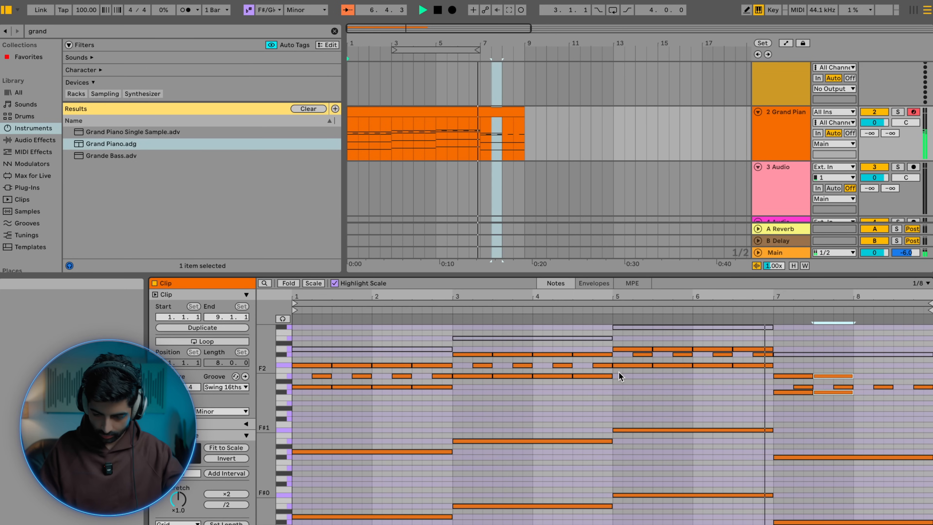
left_click(619, 372)
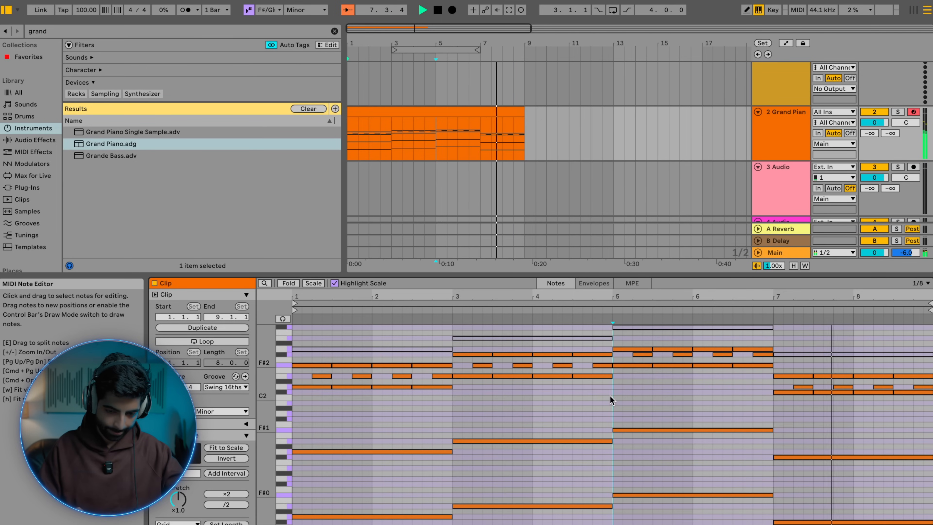
Step: Loop the arrangement over the eight-bar Grand Piano clip and hide the clip editor
left_click(480, 109)
key("super+l")
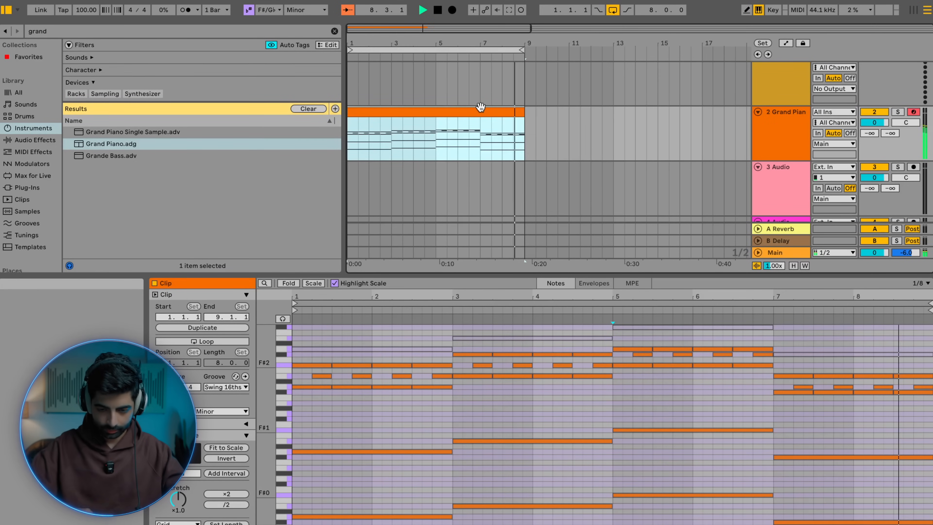
scroll(548, 419, "up", 3)
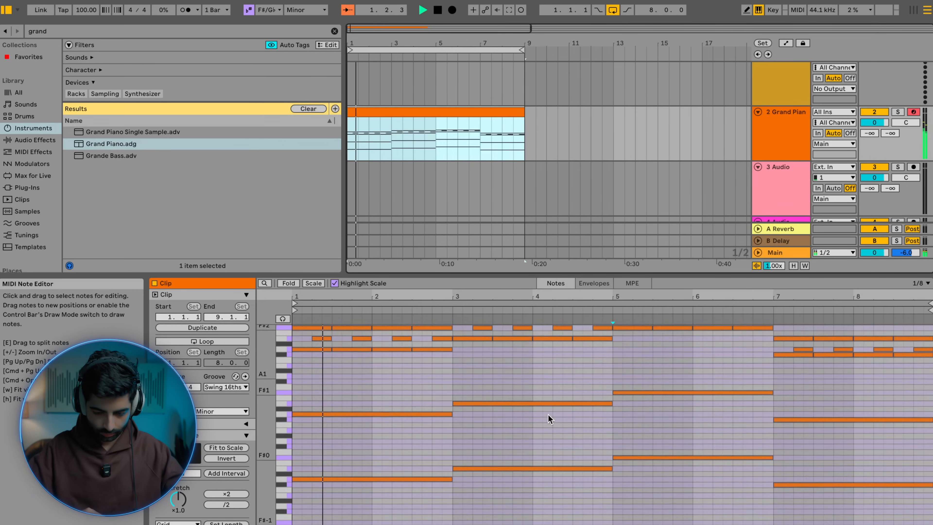
key("super+alt+l")
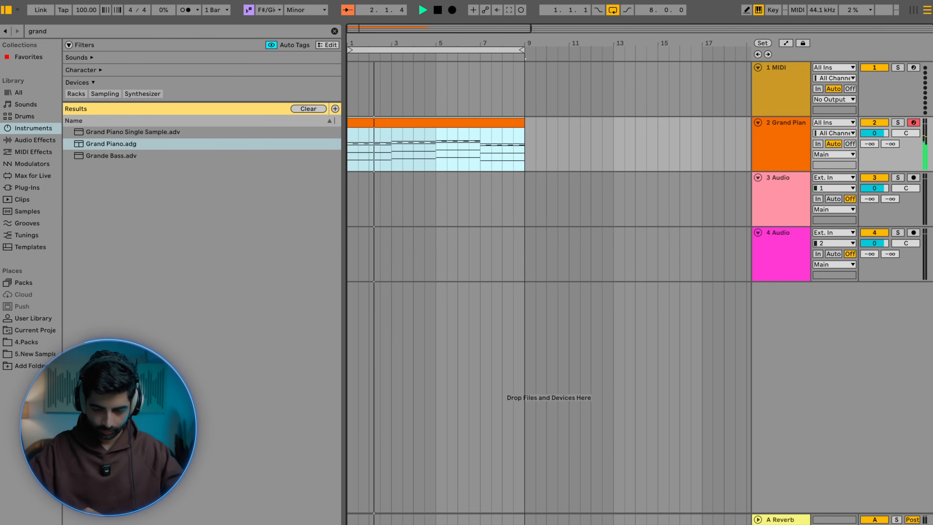
scroll(487, 151, "up", 3)
scroll(477, 150, "down", 1)
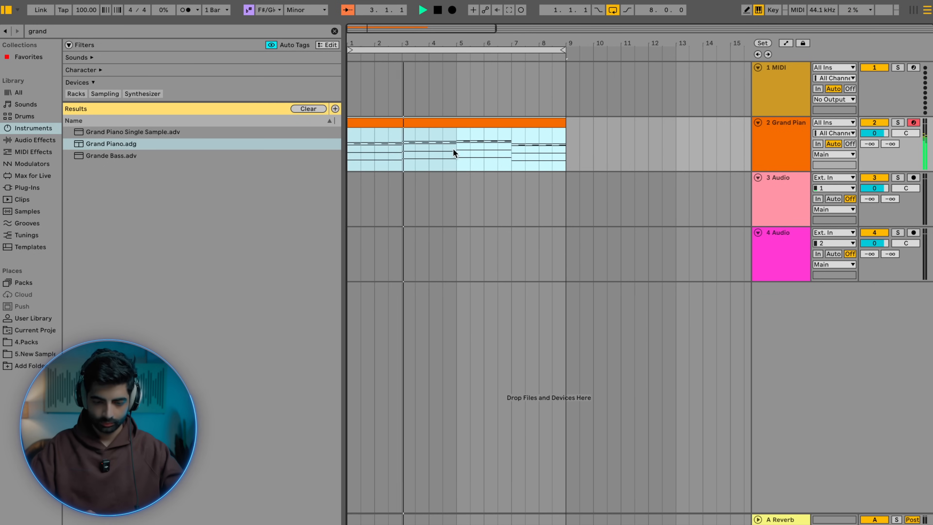
Step: Lower the Grand Piano track's volume to -2.7 dB
left_click(455, 149)
left_click_drag(870, 133, 870, 137)
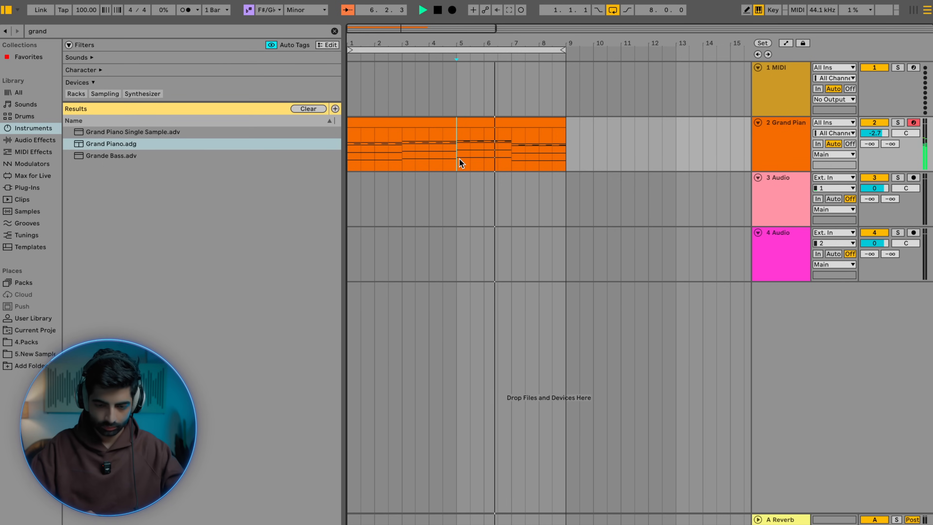
scroll(459, 160, "up", 2)
scroll(459, 160, "down", 2)
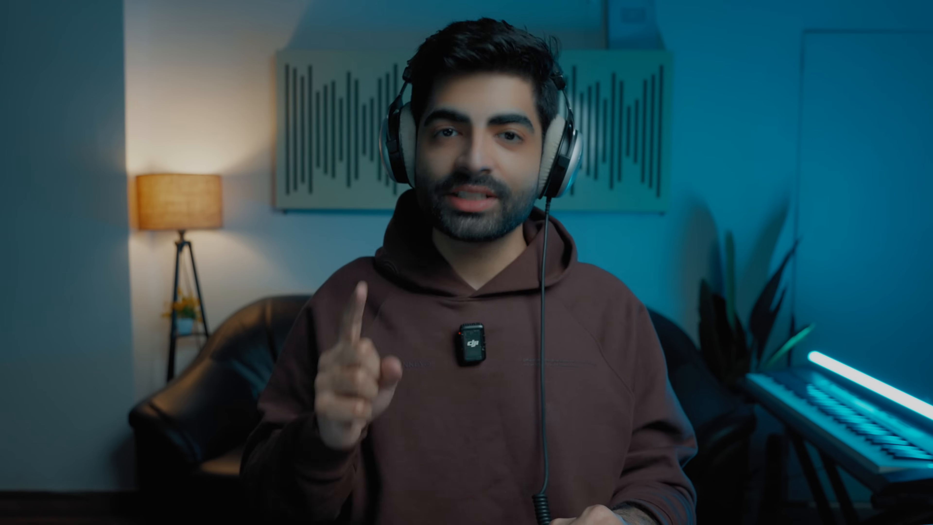
scroll(797, 284, "down", 20)
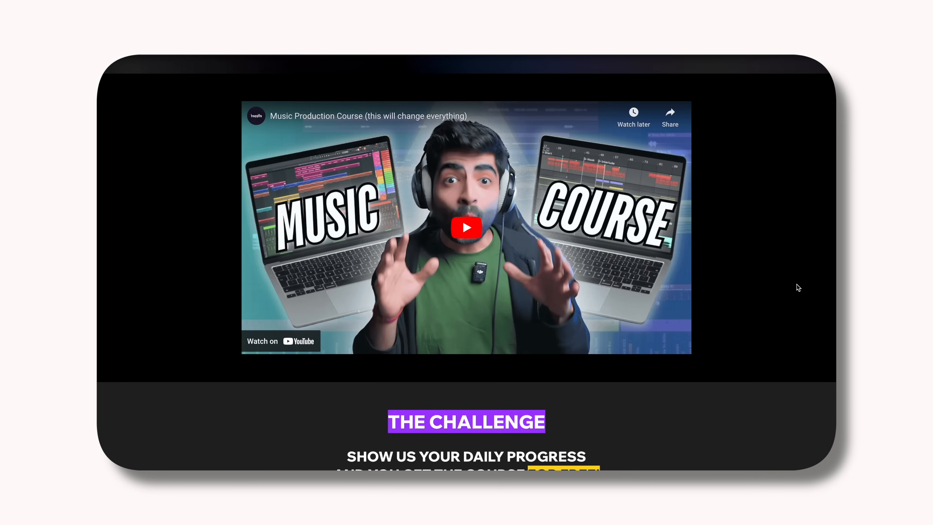
scroll(797, 287, "down", 15)
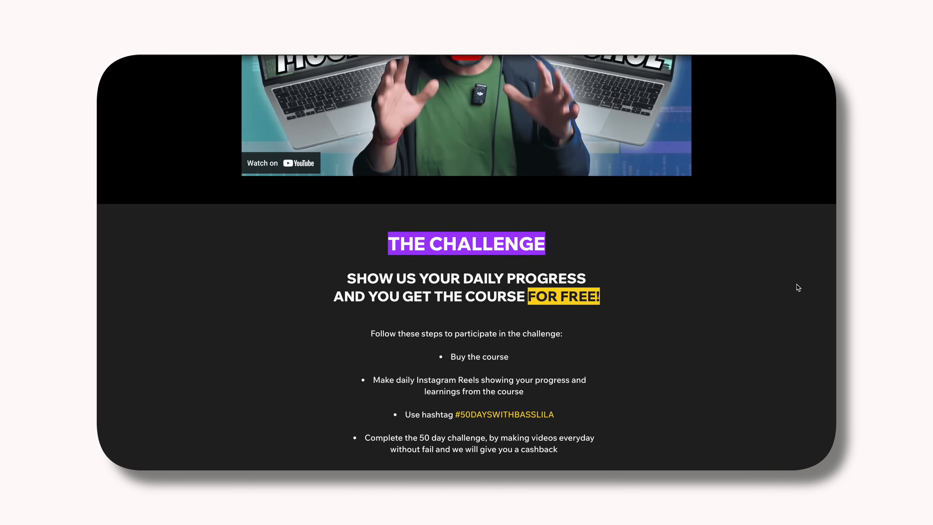
scroll(797, 288, "down", 12)
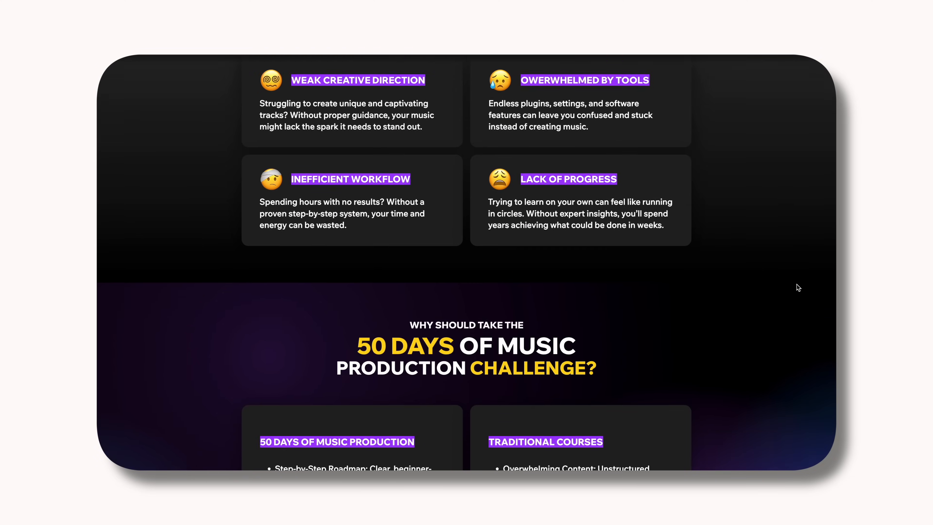
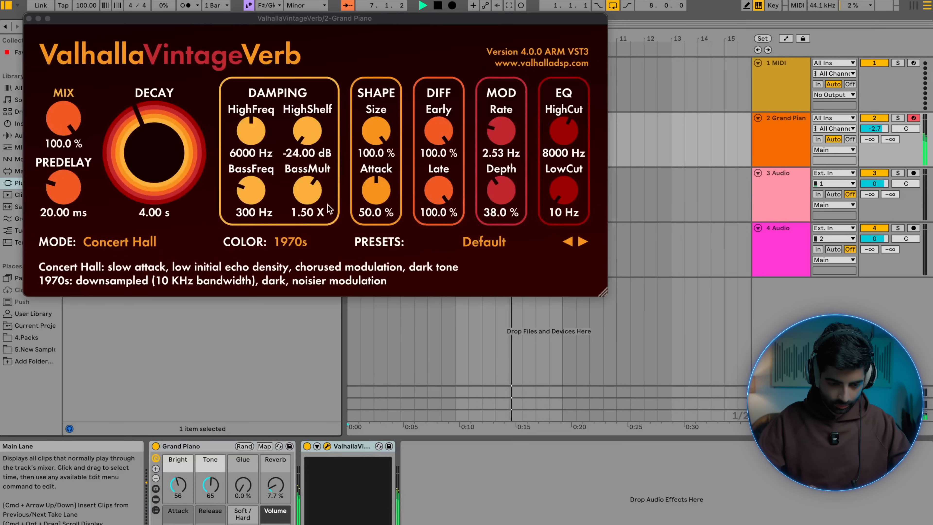
Step: Reduce the ValhallaVintageVerb mix on the Grand Piano track, close the plug-in window and stop playback
left_click_drag(69, 114, 68, 186)
left_click(29, 18)
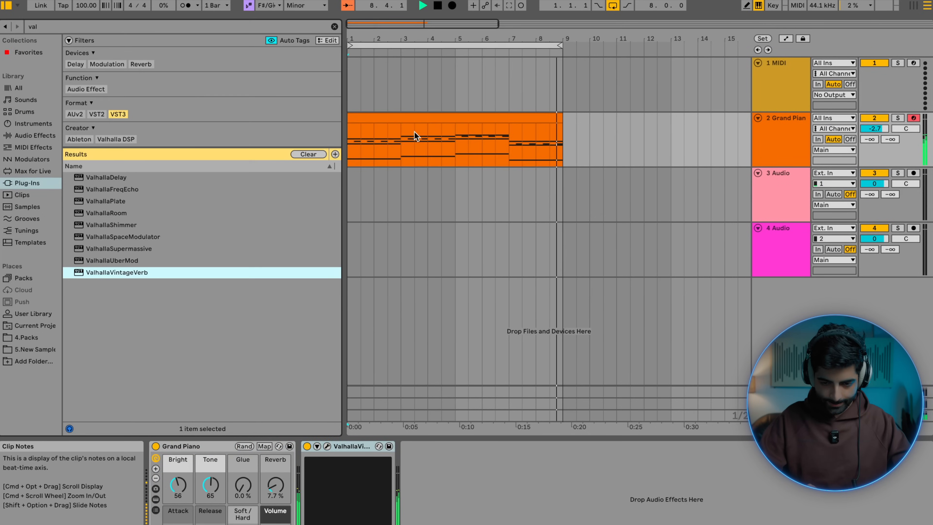
left_click(448, 117)
key("space")
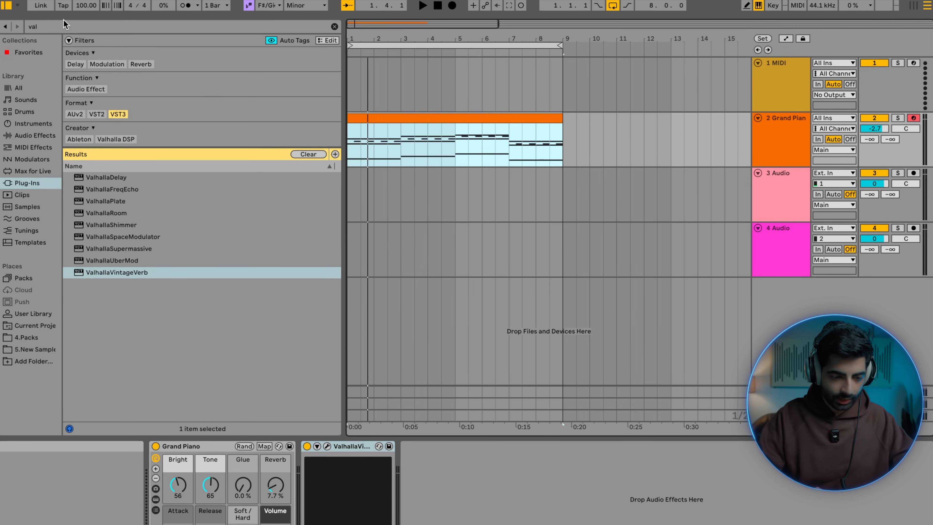
Step: Find the Splice Bridge plug-in by searching for "splice" and load it on the 1 MIDI track
left_click(63, 29)
type("splice")
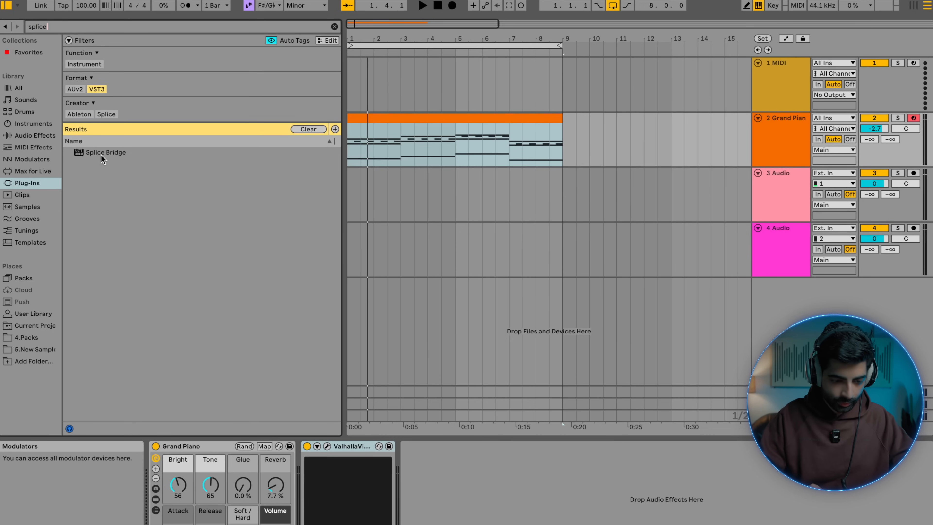
left_click_drag(103, 154, 124, 156)
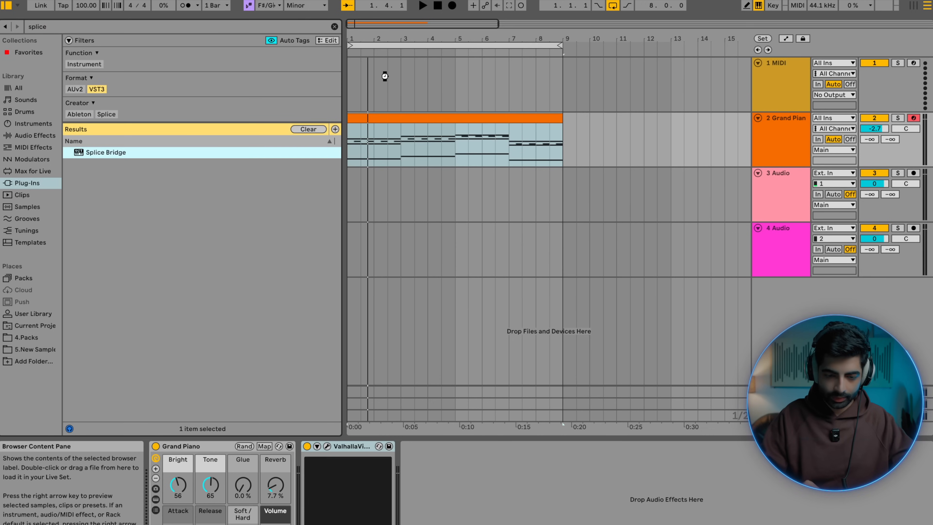
left_click_drag(385, 76, 385, 78)
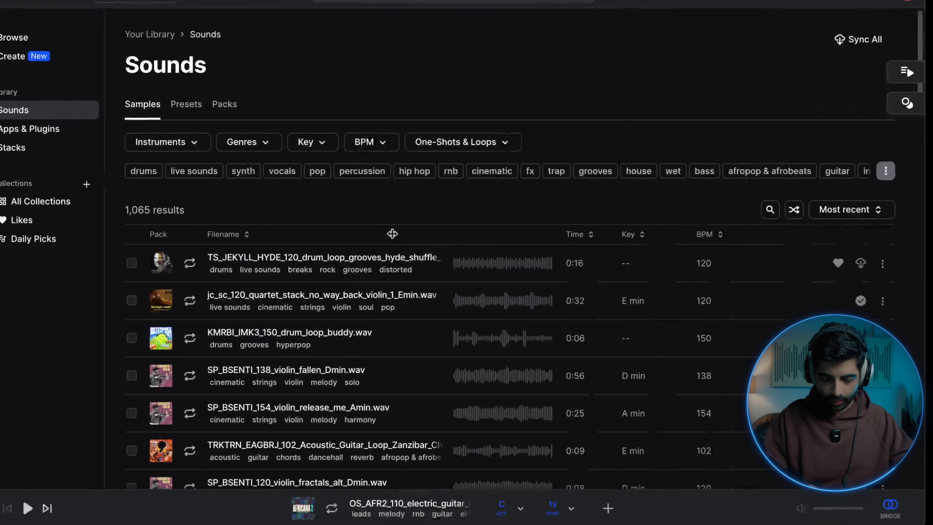
Step: Set Splice to transpose all samples to the key of Gb
left_click(512, 513)
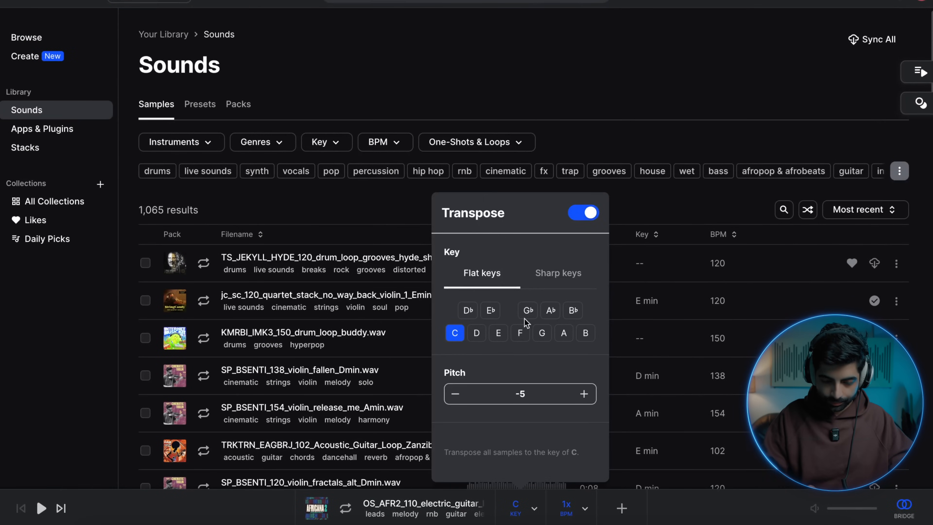
left_click(527, 311)
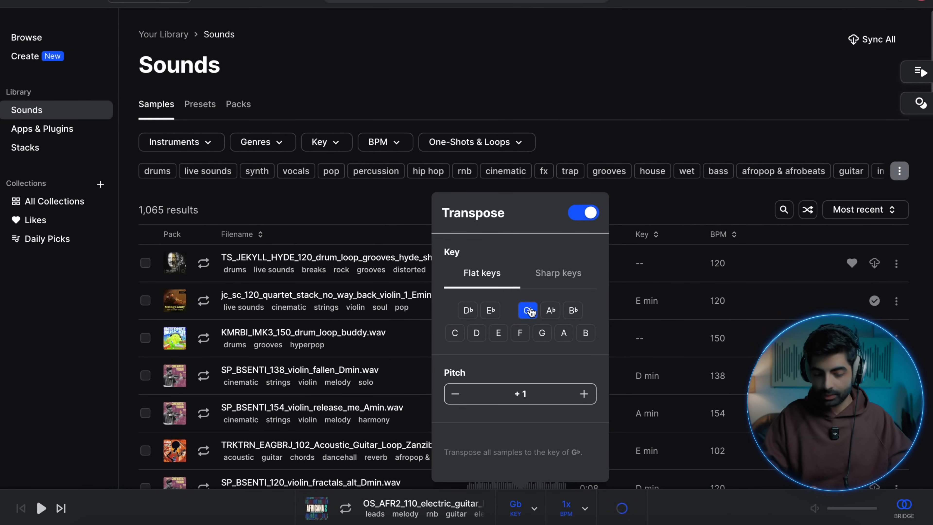
left_click(403, 210)
Step: Switch to Ableton Live and start playback from bar 1
key("ctrl+Right")
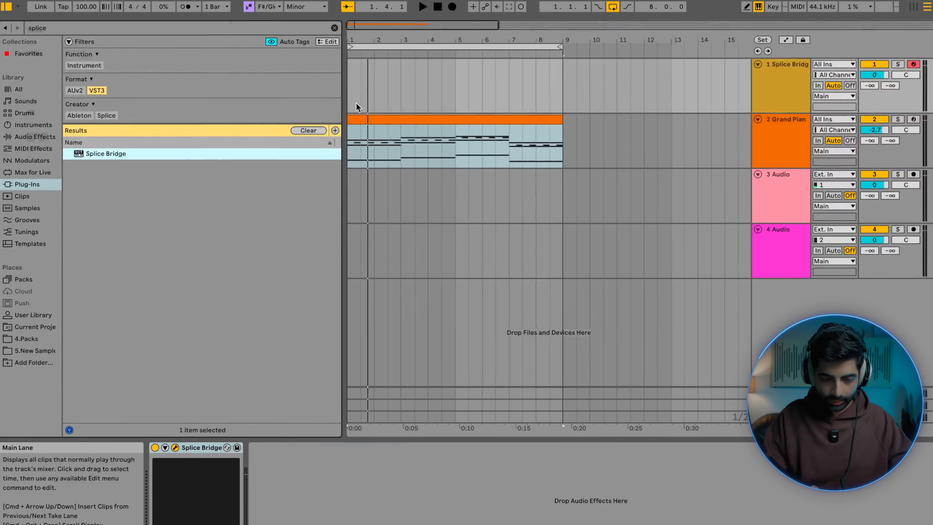
left_click(351, 97)
key("space")
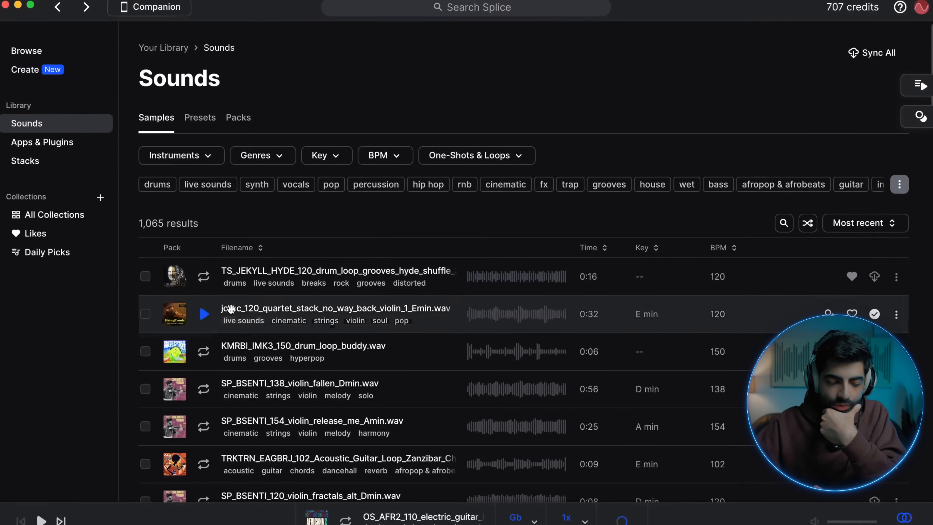
Step: Audition a range of samples in the Splice library's Sounds list, ending with GulfStream_84_F_Ambience04.wav
scroll(164, 337, "down", 2)
left_click(203, 359)
left_click(204, 396)
scroll(205, 367, "down", 2)
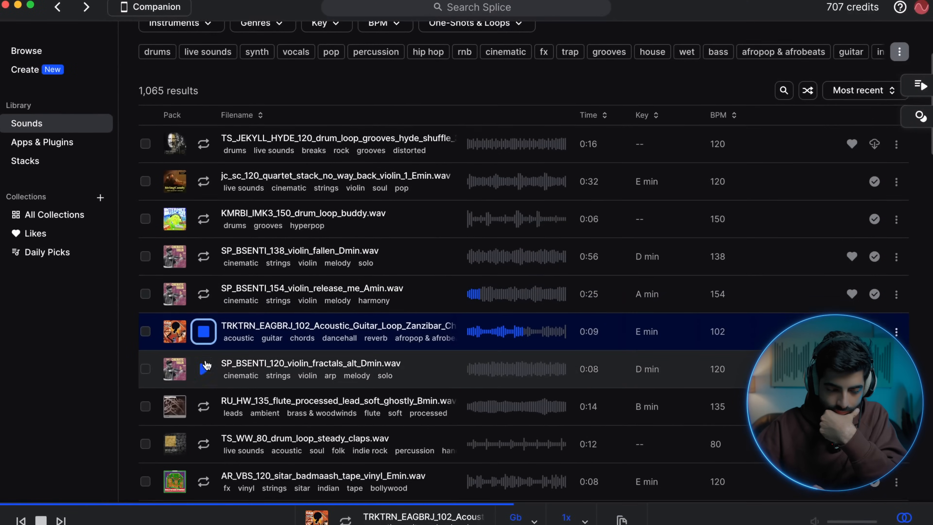
left_click(205, 357)
scroll(206, 363, "down", 3)
left_click(205, 370)
scroll(205, 370, "down", 1)
left_click(204, 373)
scroll(205, 372, "down", 1)
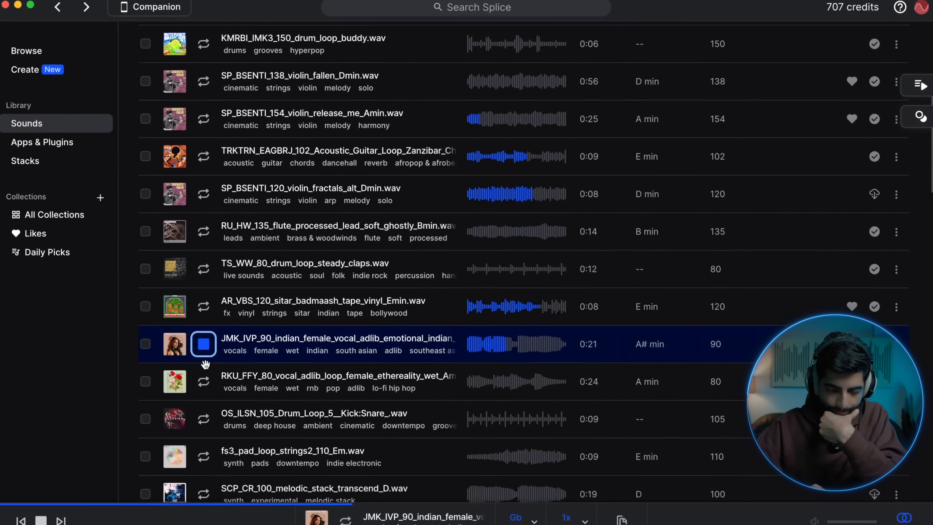
left_click(206, 377)
scroll(206, 379, "down", 1)
left_click(206, 372)
scroll(206, 375, "down", 2)
left_click(206, 376)
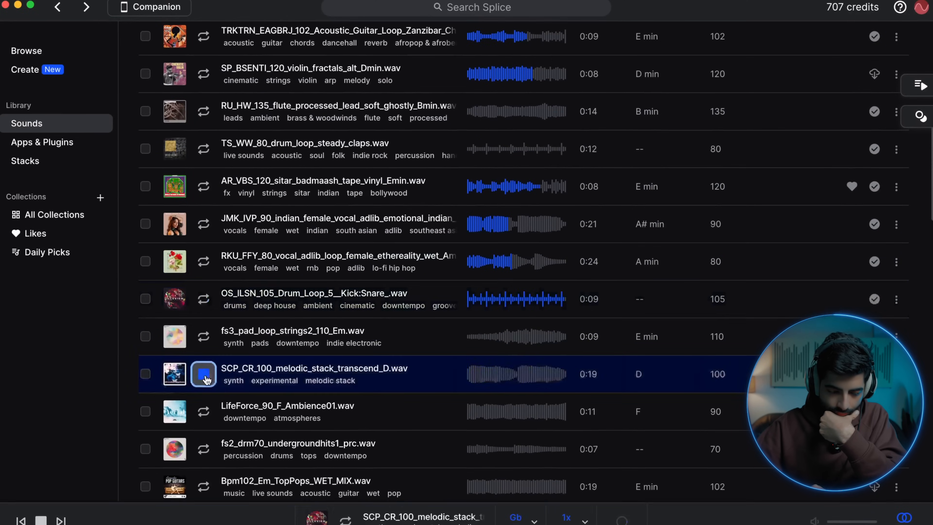
scroll(207, 378, "down", 2)
left_click(205, 384)
scroll(205, 382, "down", 2)
left_click(205, 365)
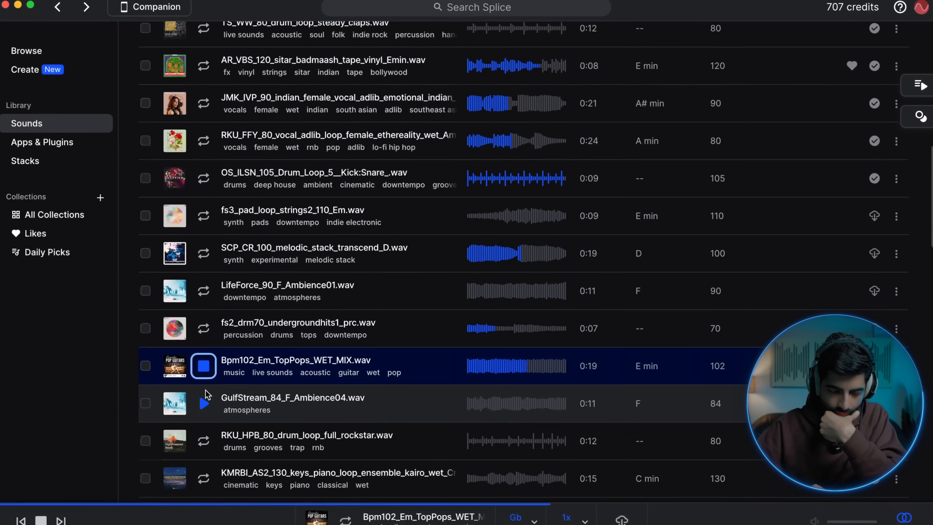
left_click(205, 403)
left_click(204, 404)
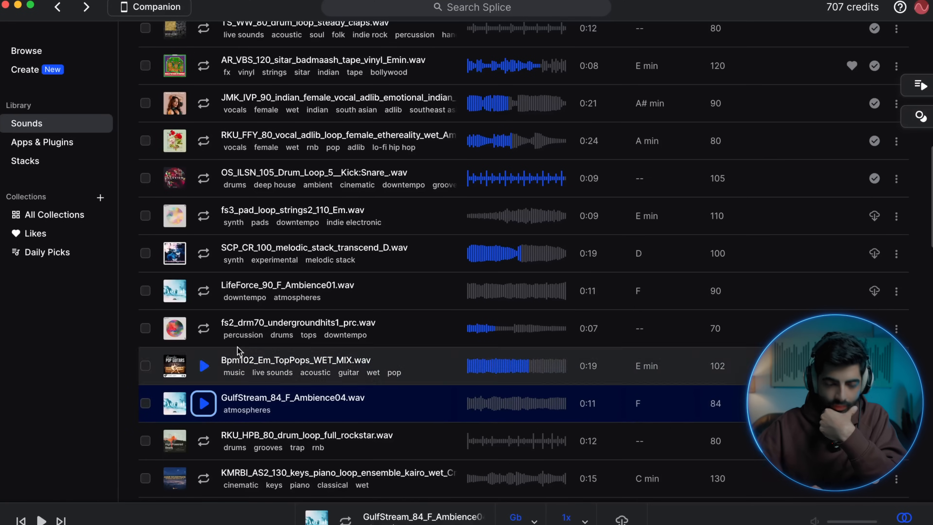
Step: Search Splice for "Strings" and audition the KMRBI_AS2_130_strings_loop_ensemble_kairo_wet_Cm sample
left_click(467, 7)
type("Strings")
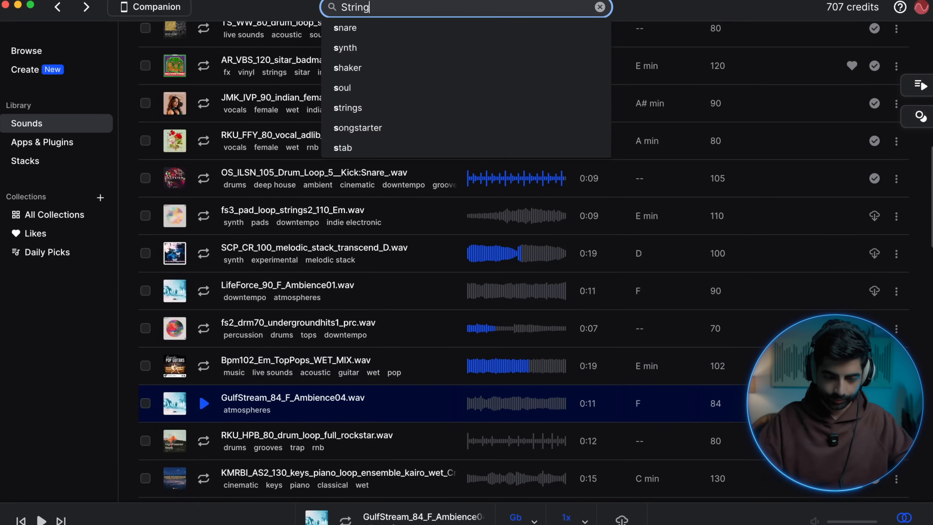
key("Return")
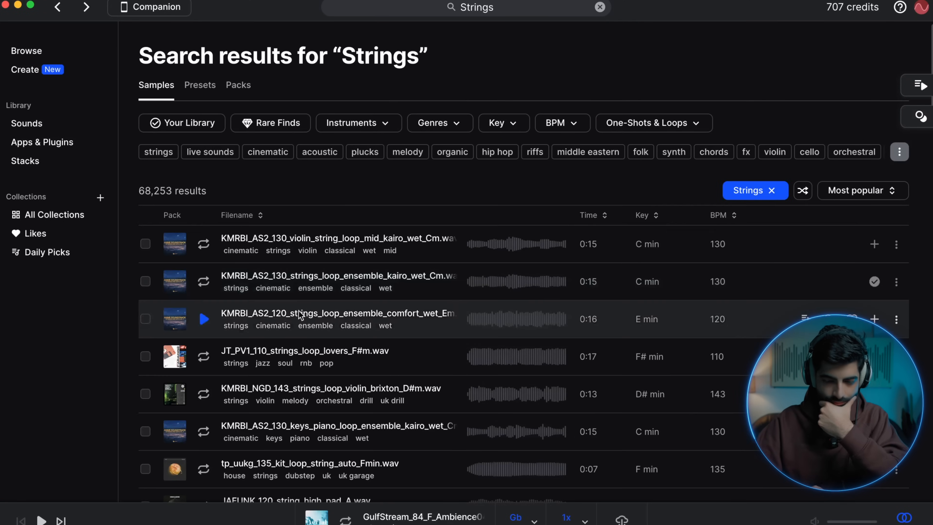
scroll(299, 310, "down", 1)
left_click(204, 256)
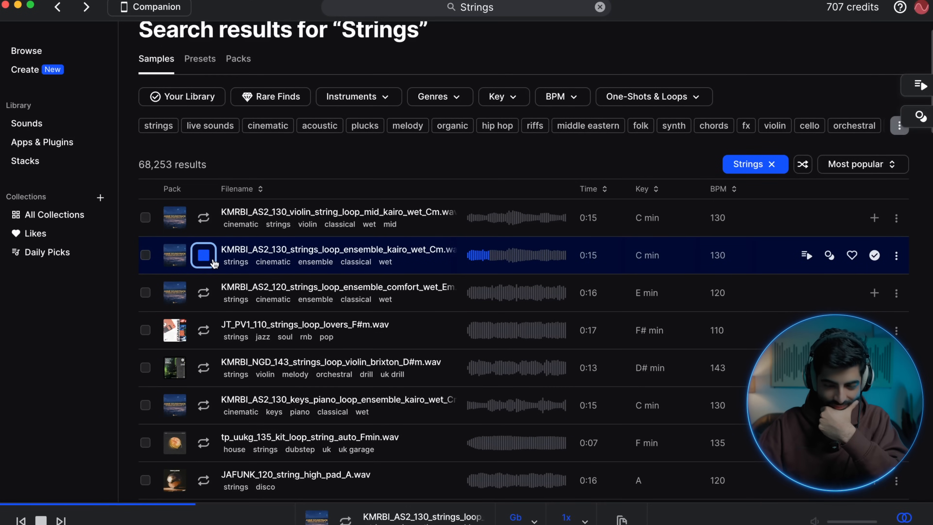
left_click(214, 263)
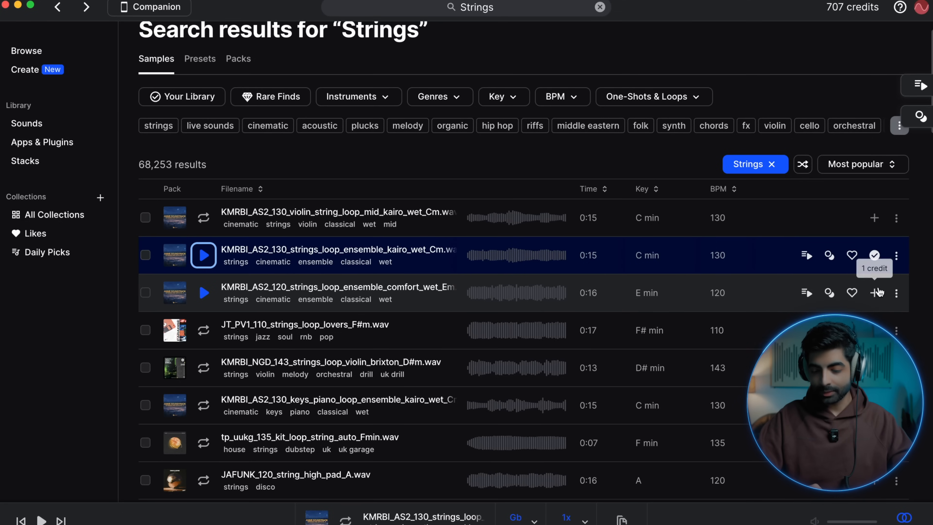
Step: Place the KMRBI_AS2_130_strings_loop_ensemble_kairo_wet_Cm loop on the 4 Audio track at bar 1 in Ableton Live and stop playback
left_click_drag(777, 251, 351, 258)
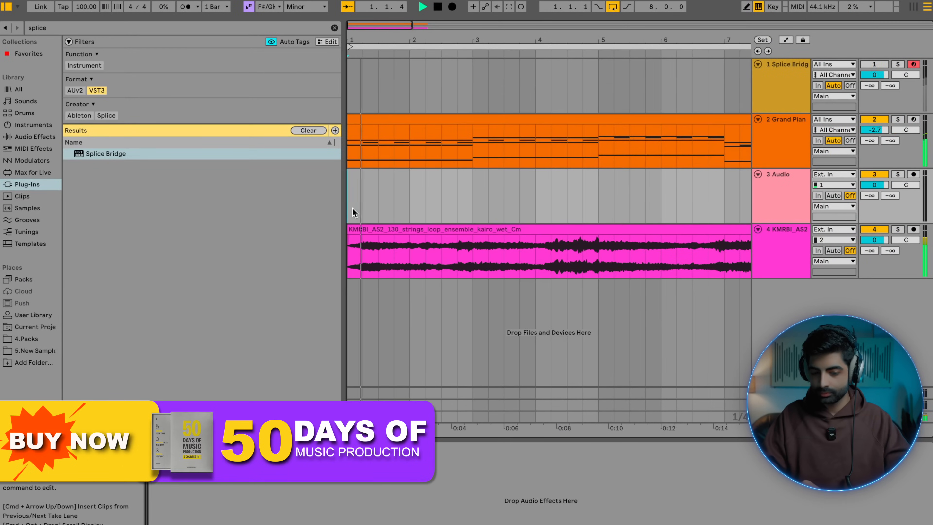
key("space")
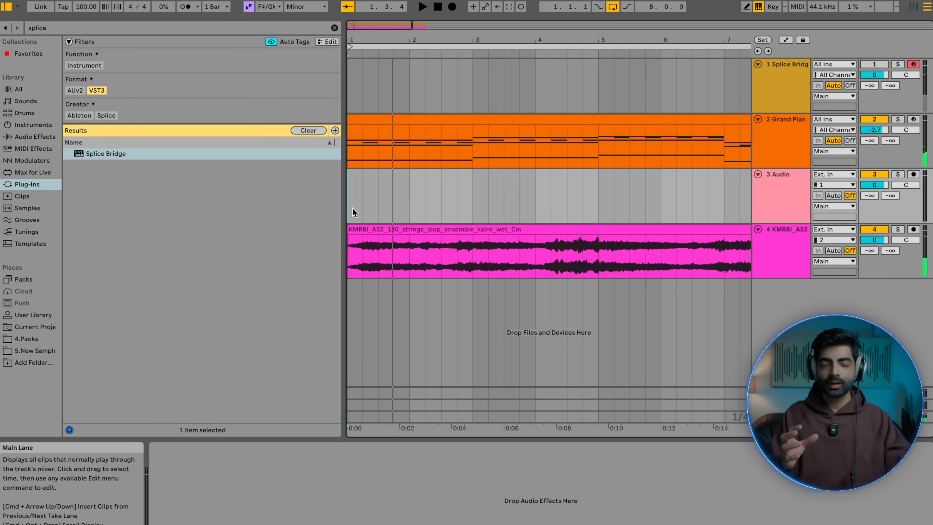
left_click(393, 240)
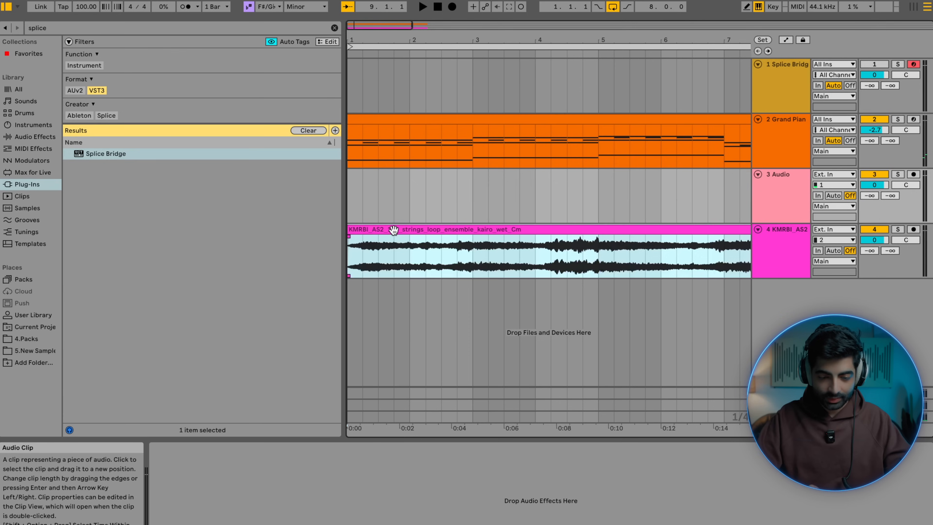
left_click(398, 120)
left_click(477, 228)
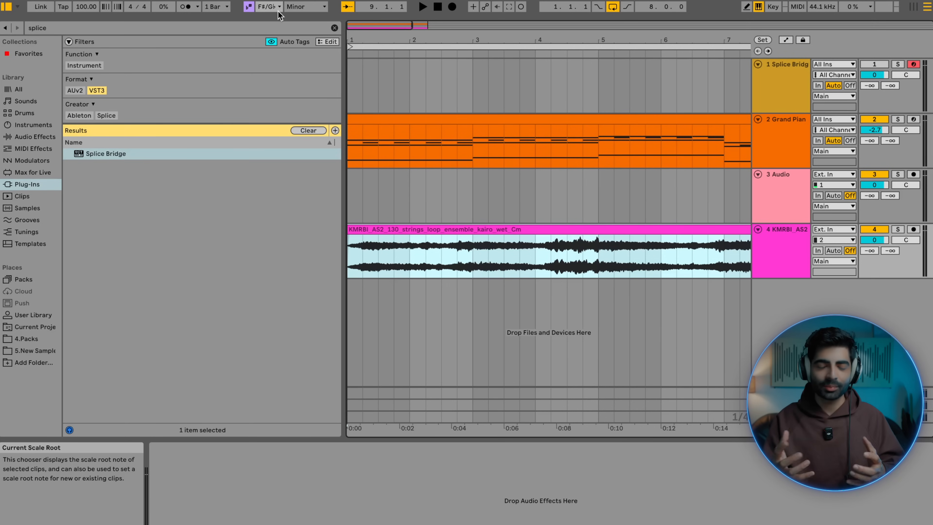
Step: Insert an empty one-bar MIDI clip at bar 10 on the Grand Piano track and draw an eighth-note C3 at its start
scroll(514, 180, "down", 5)
scroll(514, 180, "up", 3)
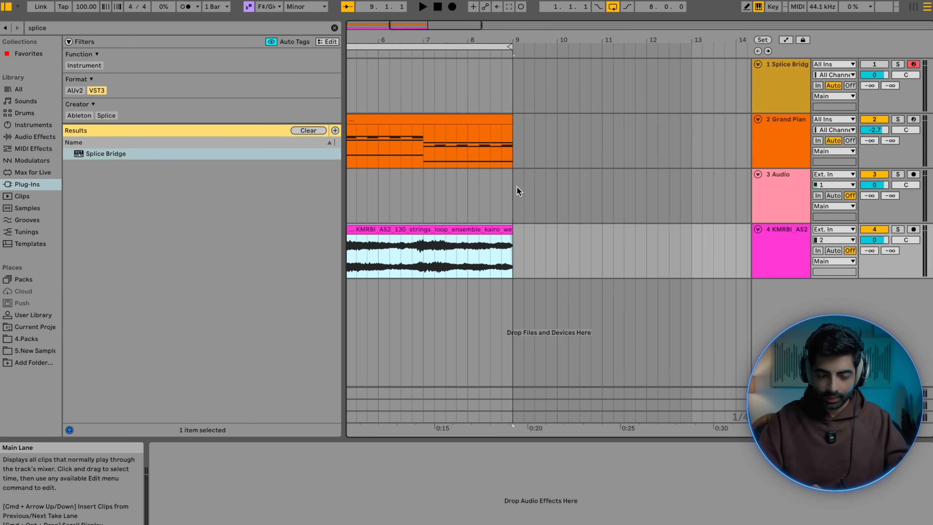
left_click_drag(559, 141, 601, 146)
key("super+shift+m")
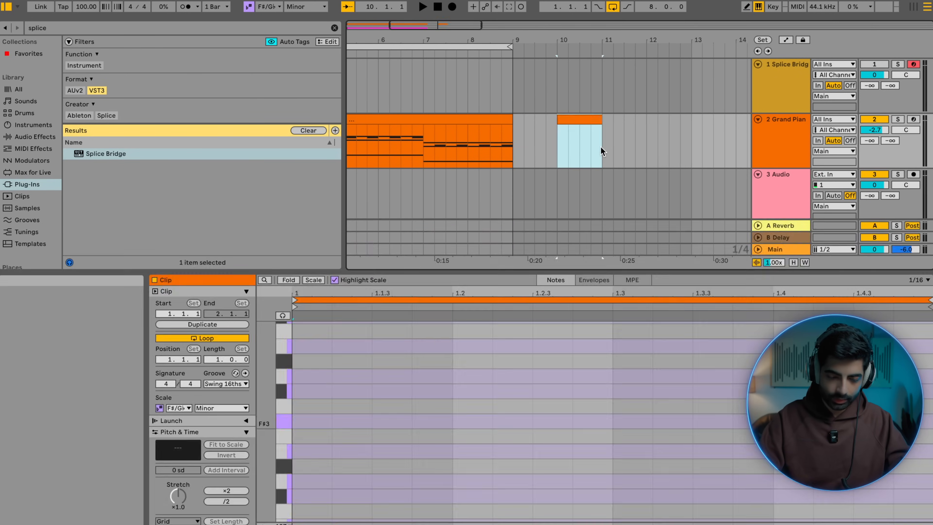
double_click(305, 374)
left_click_drag(333, 374, 372, 375)
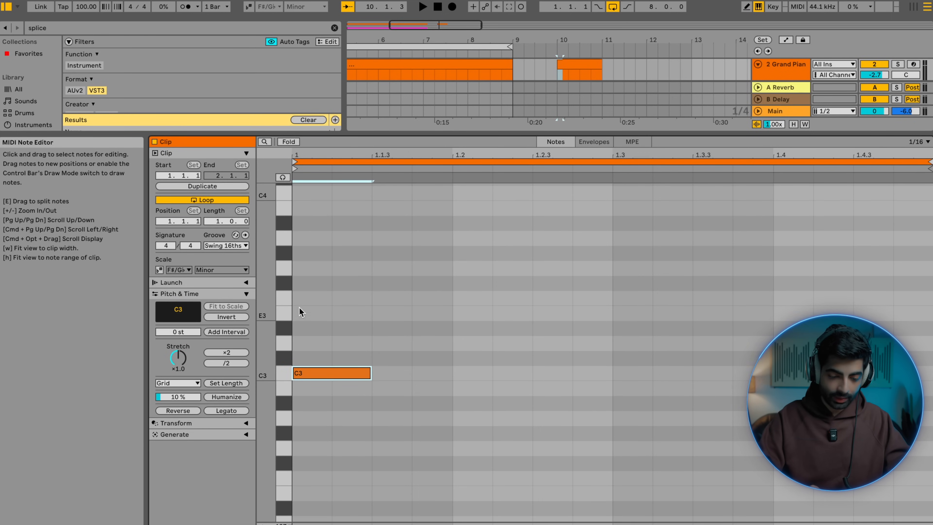
Step: Draw a reference F#3 note in the bar-10 test clip, raise the C3 note six semitones to F#3, and delete the test note
double_click(301, 283)
left_click_drag(332, 283, 371, 283)
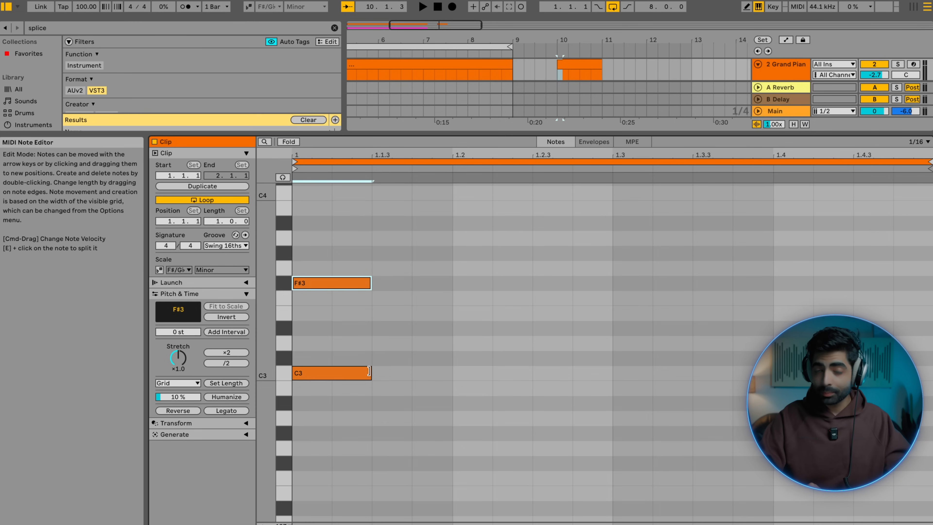
left_click(363, 378)
key("Up")
key("Up")
key("Up")
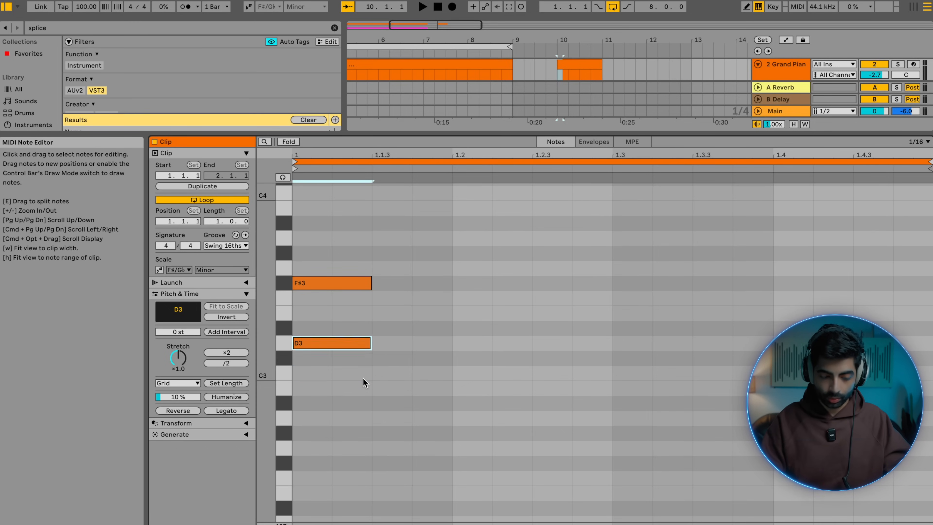
key("Up")
key("Up")
key("Up")
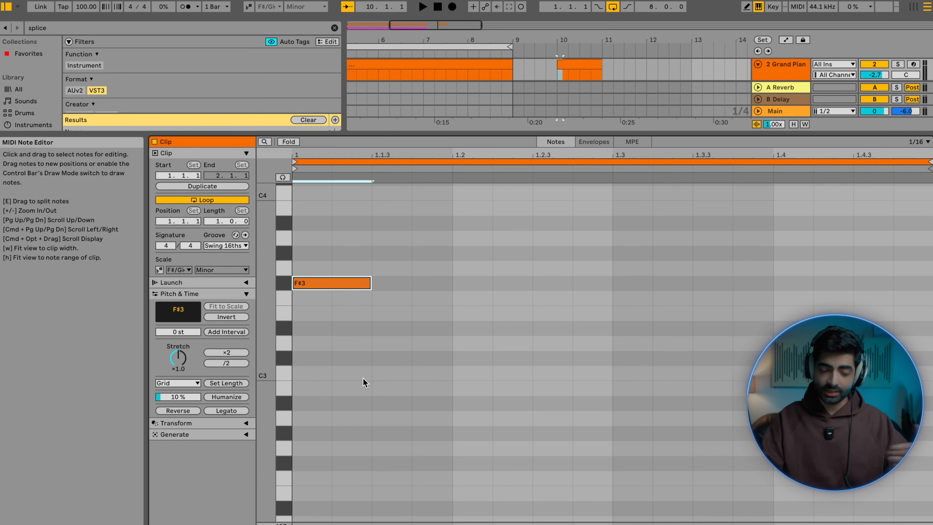
key("Delete")
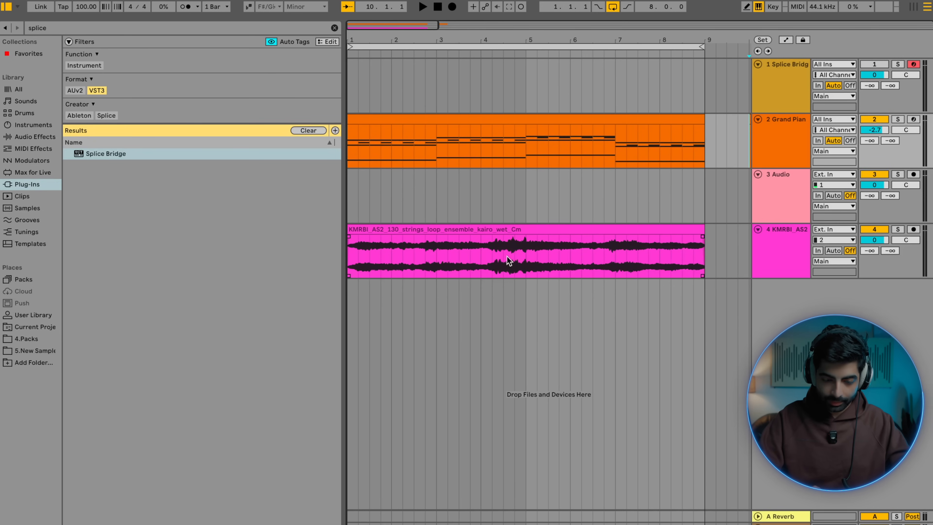
Step: Set the KMRBI strings loop to Complex warp mode, try +6 and then -6 semitones of transposition, and play it back
double_click(495, 231)
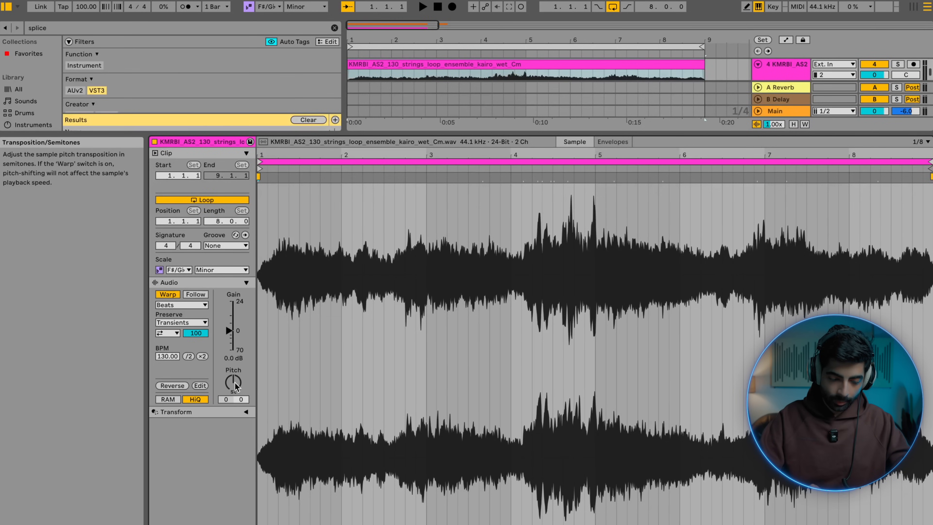
left_click_drag(241, 381, 241, 379)
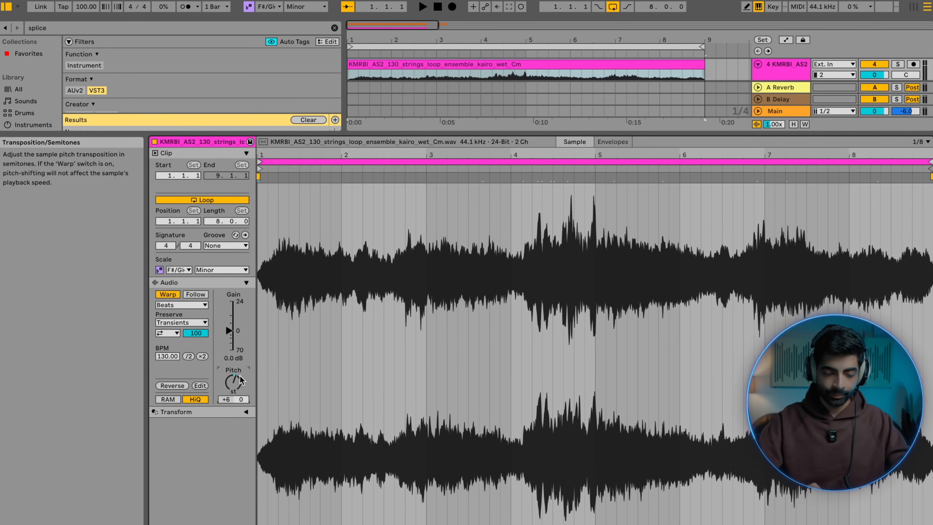
left_click(173, 305)
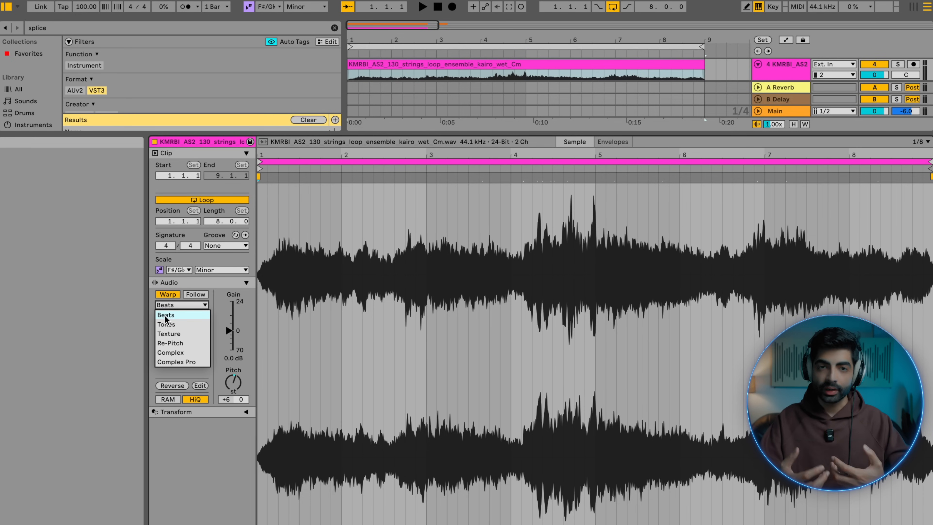
left_click(180, 353)
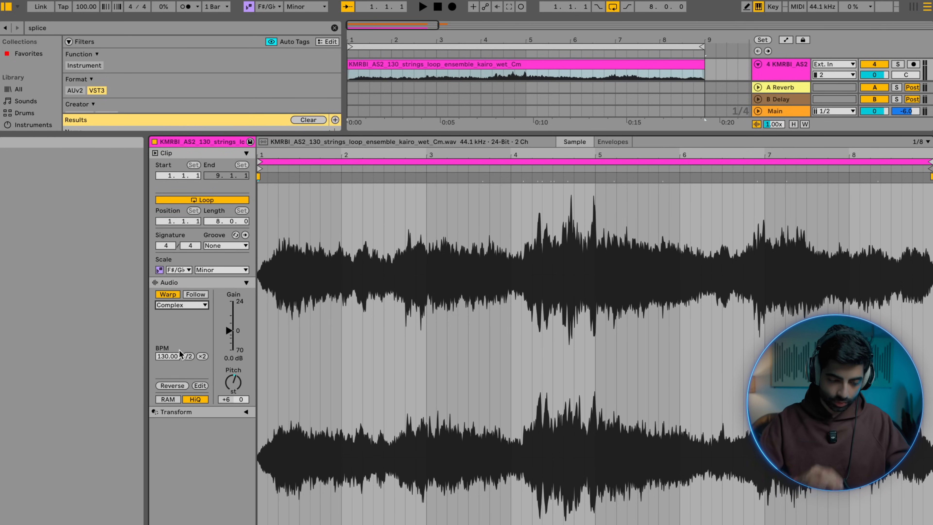
key("space")
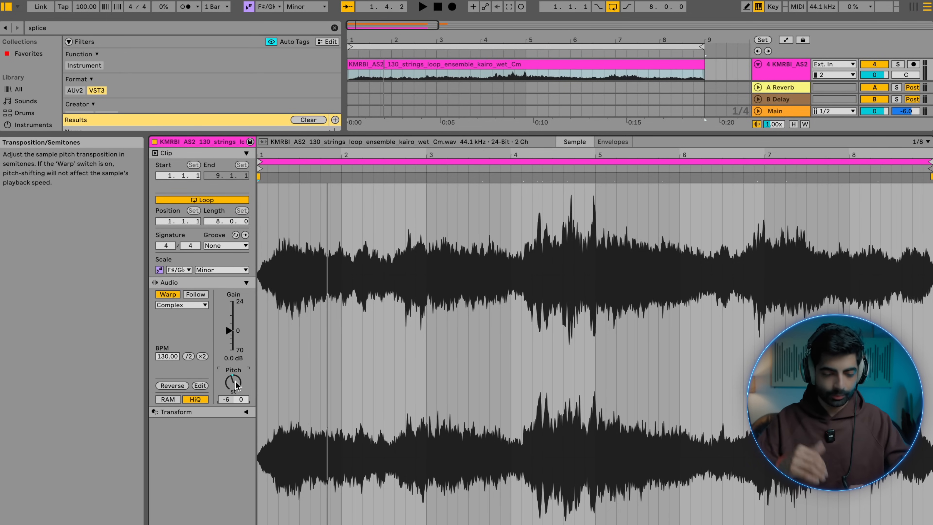
key("space")
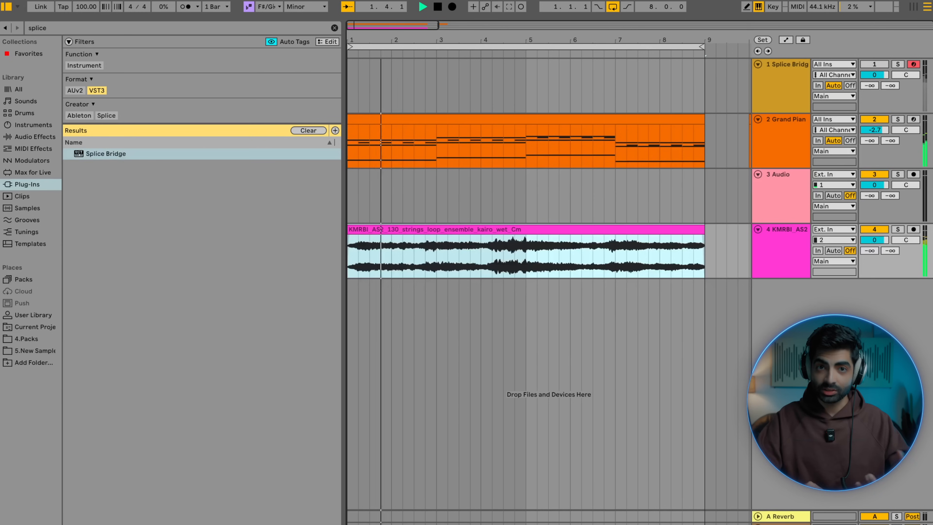
Step: Lower the strings track's volume to about -9.9 dB and delete the short leftover clip at bar 10 on the Grand Piano track
left_click(764, 260)
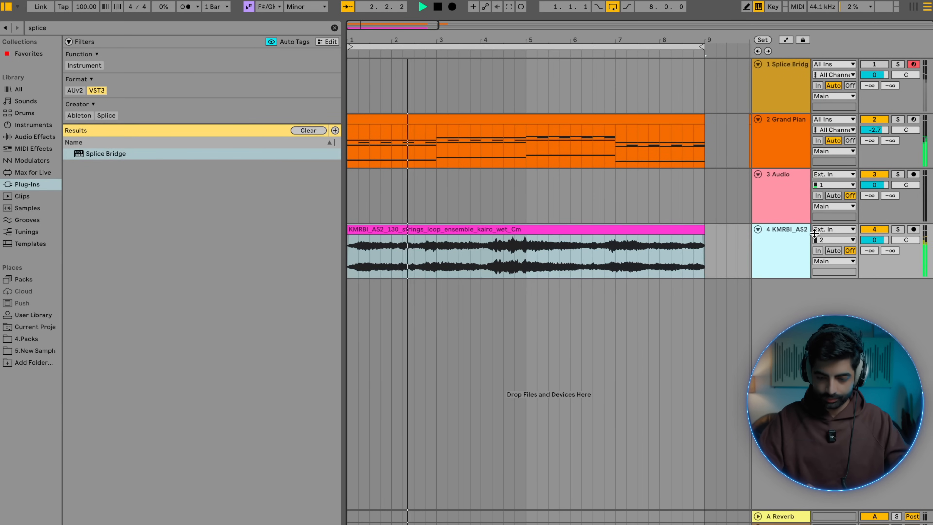
left_click_drag(874, 240, 874, 255)
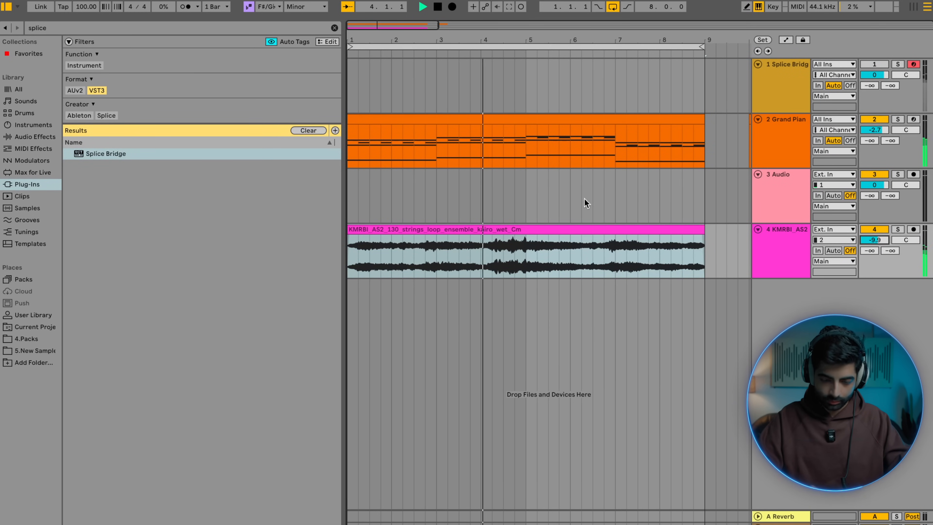
scroll(534, 201, "down", 3)
left_click(520, 185)
left_click_drag(651, 157, 700, 155)
key("Delete")
left_click(484, 213)
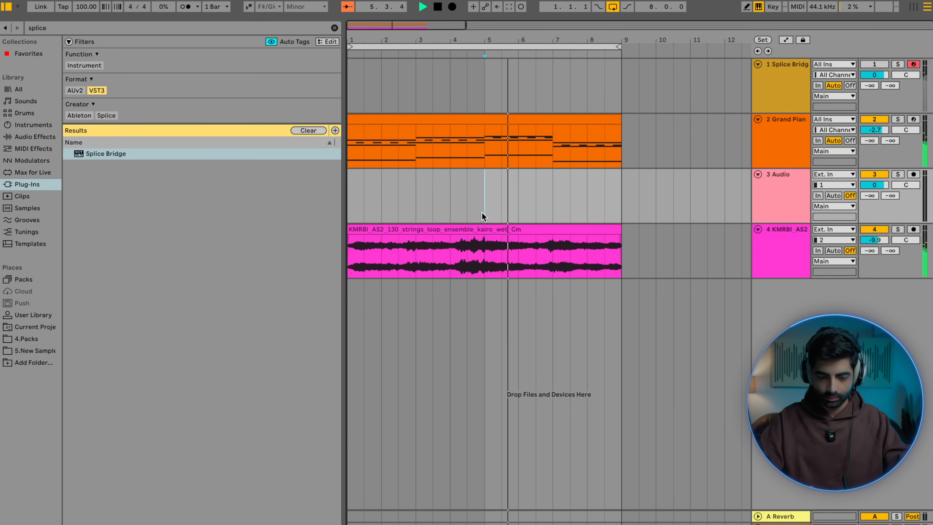
Step: Move the strings track directly below the Grand Piano track and stop playback
left_click_drag(784, 254, 756, 200)
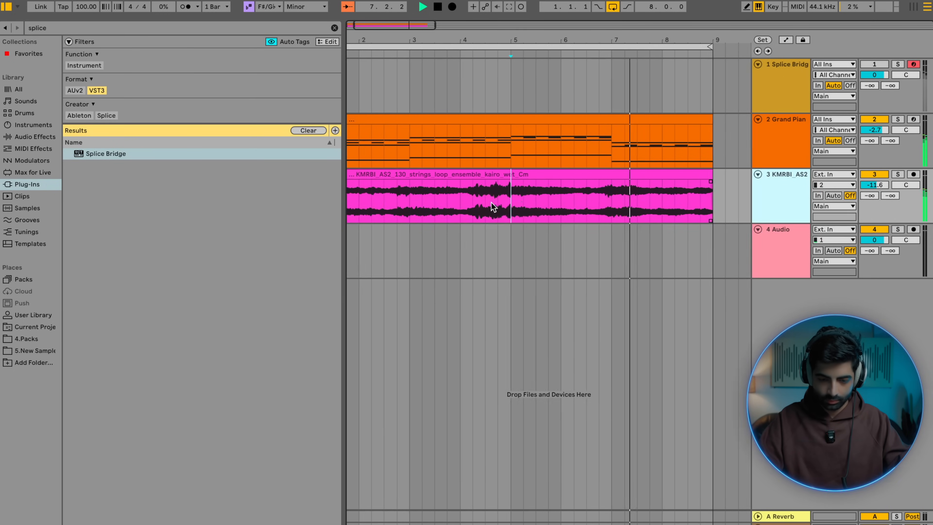
left_click(487, 210)
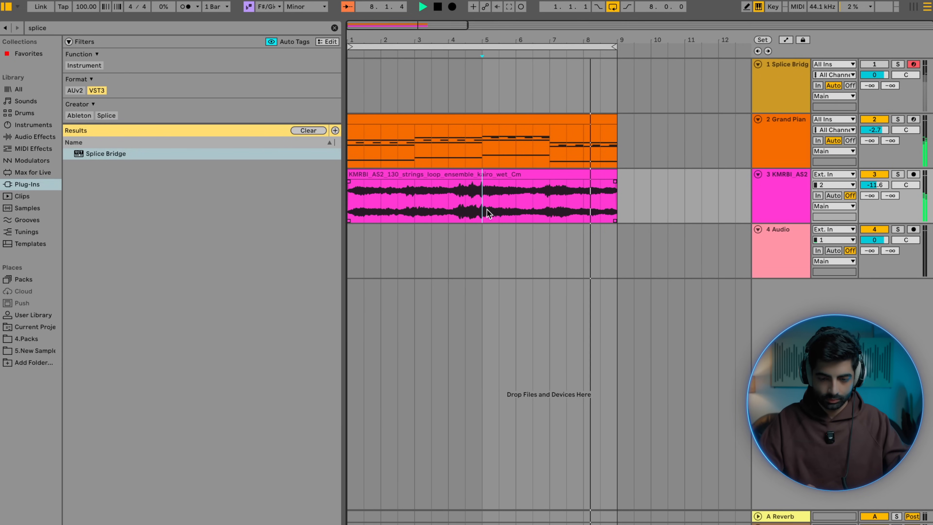
key("space")
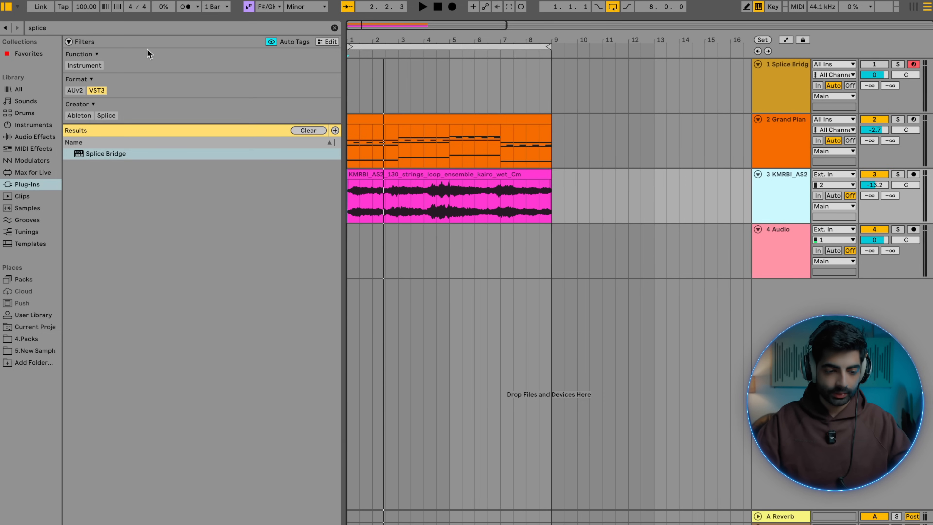
Step: Search the browser for "Donk" and open the Cymatics - Alchemy Premium Bass Collection in the 5.New Samples folder
left_click(79, 30)
type("Donk")
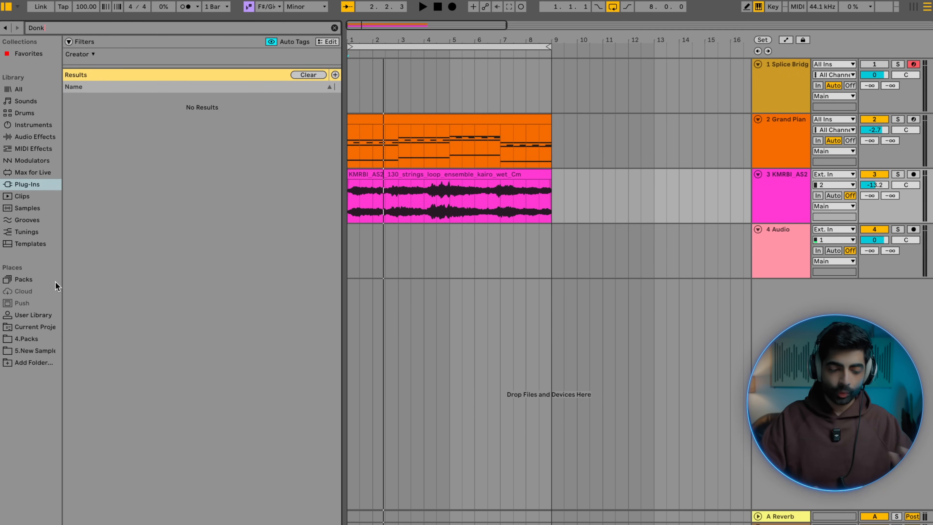
left_click(39, 337)
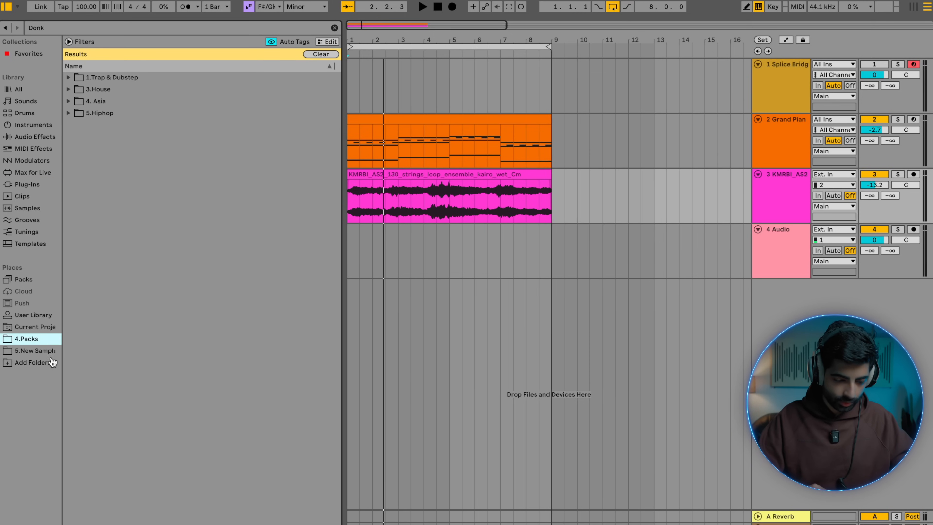
left_click(69, 112)
left_click(35, 350)
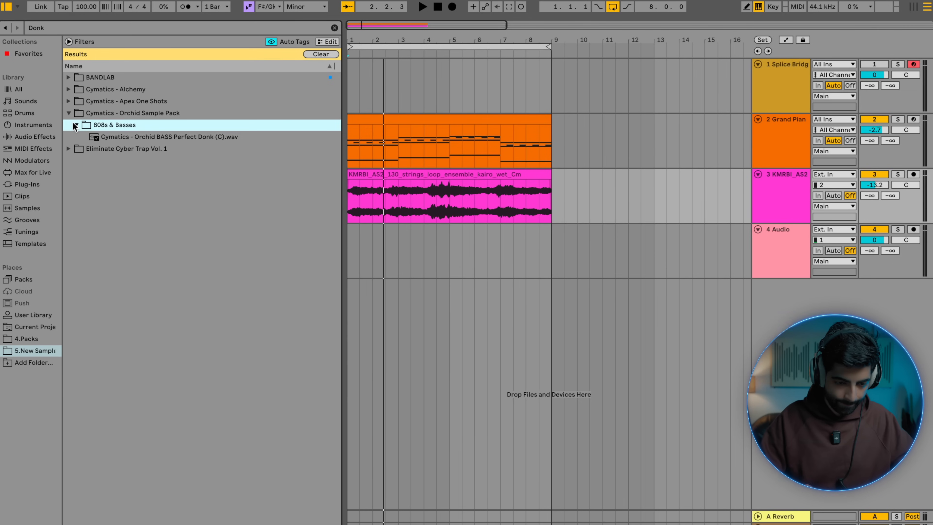
left_click(68, 101)
left_click(68, 78)
left_click(69, 89)
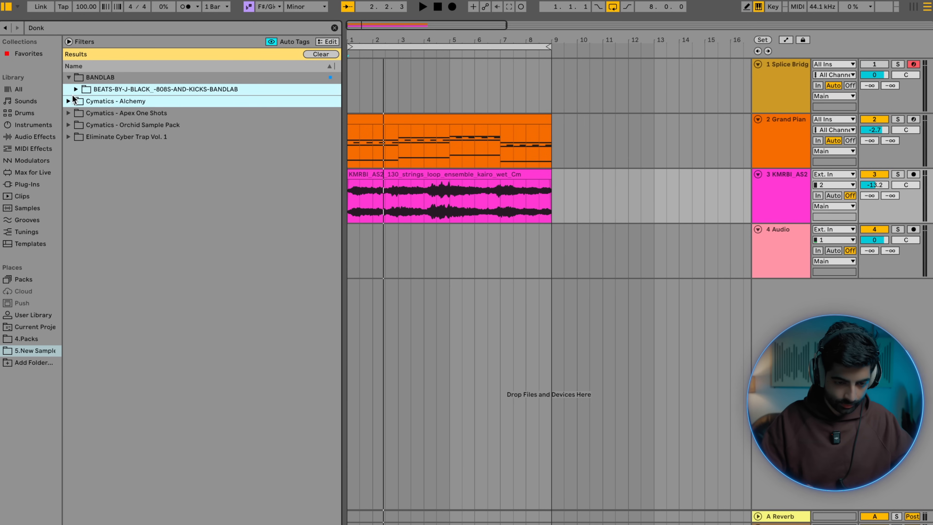
left_click(76, 101)
left_click(90, 135)
Step: Audition the Cymatics DONK bass samples from DONK Biased (C).wav through DONK Goblin (C).wav
left_click(131, 113)
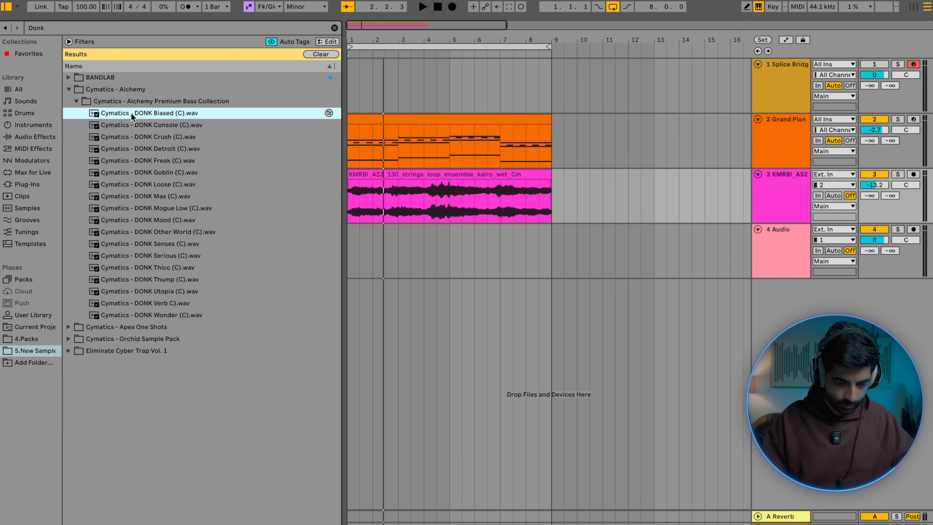
key("Down")
key("Down")
key("Down")
key("Down")
key("Down")
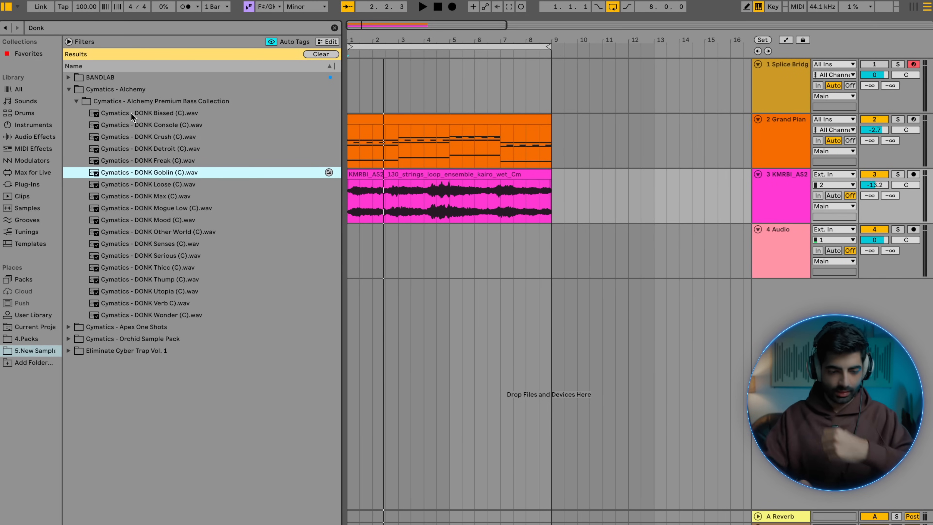
Step: Insert a MIDI track below the strings track, load Cymatics - DONK Goblin (C).wav as its instrument, and start playback
left_click(766, 196)
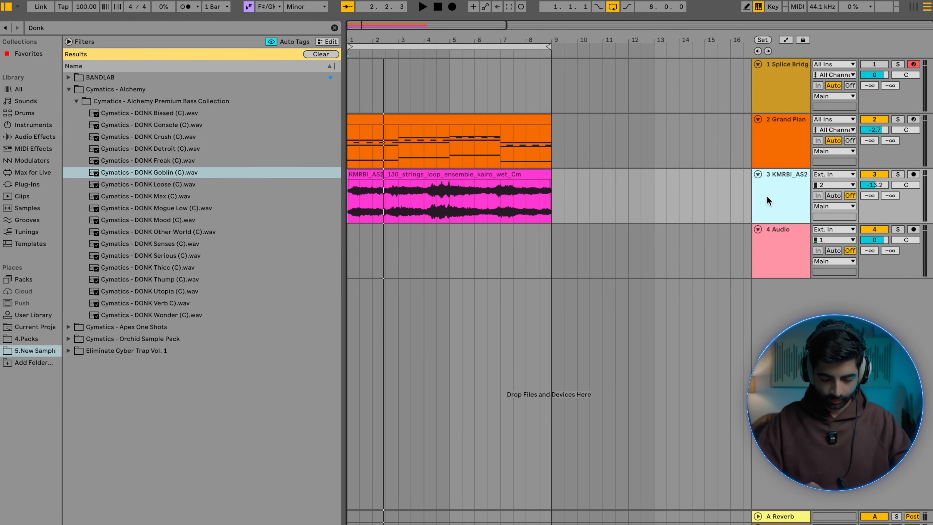
key("ctrl+shift+t")
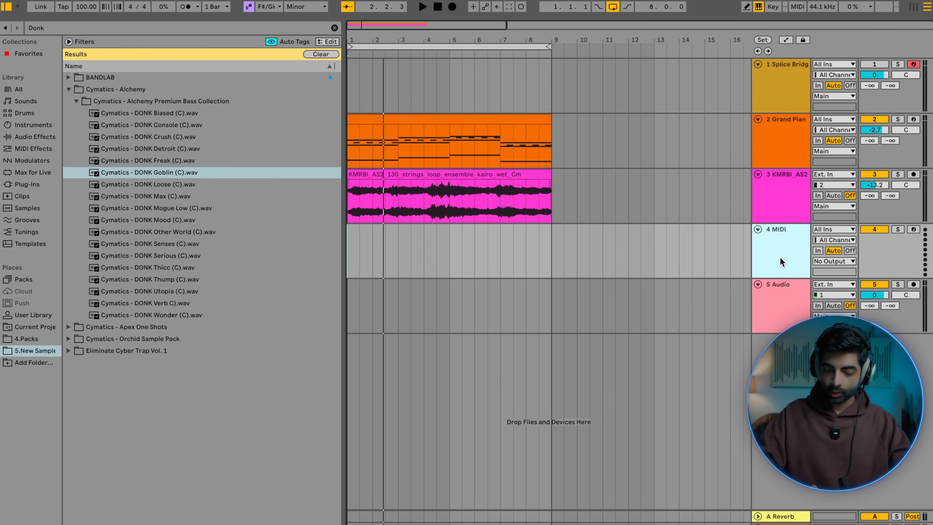
double_click(780, 257)
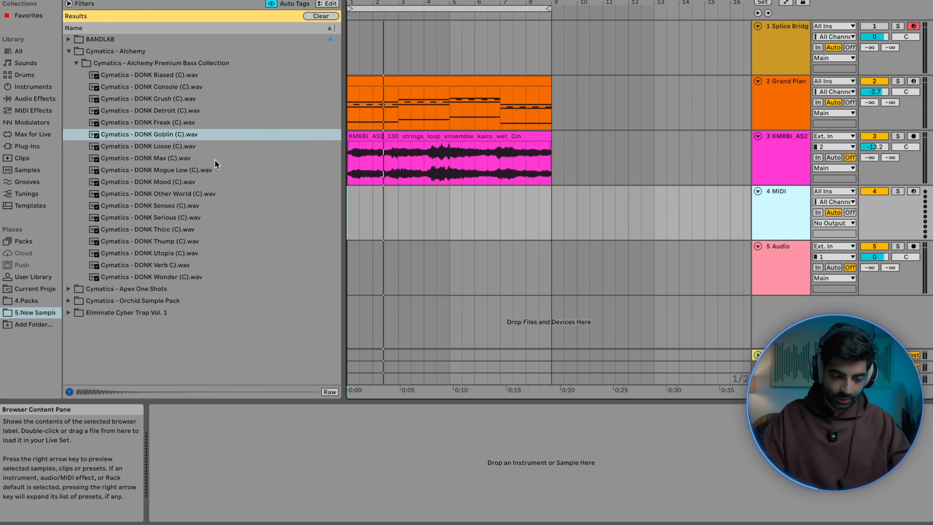
left_click_drag(327, 134, 391, 466)
key("space")
key("space")
scroll(349, 190, "up", 5)
key("space")
scroll(350, 191, "down", 3)
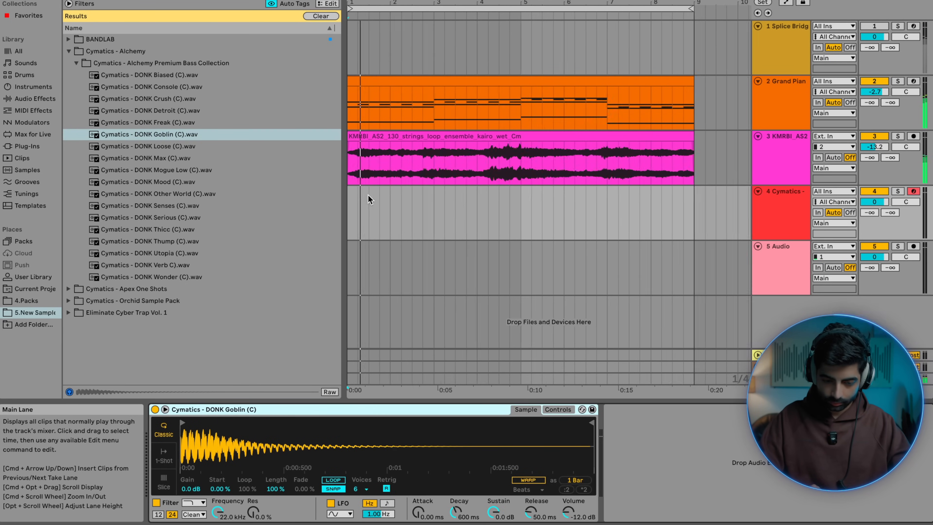
Step: Copy the Grand Piano clip to the DONK Goblin track and delete its upper chord notes, keeping only the bass notes
left_click(462, 82)
left_click_drag(463, 81, 456, 207)
double_click(449, 192)
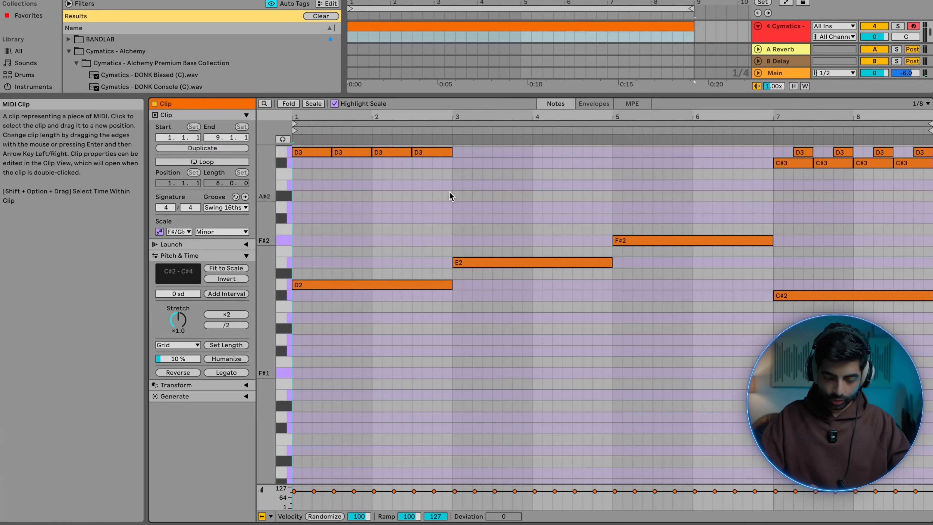
scroll(403, 300, "up", 5)
left_click_drag(914, 308, 286, 139)
key("Delete")
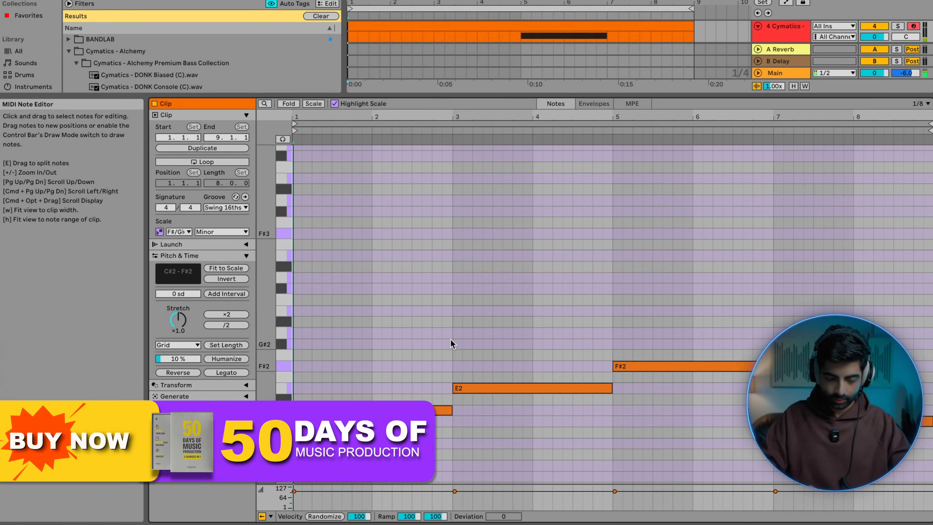
Step: Transpose all the bass notes in the DONK Goblin clip up one octave and play them back
scroll(439, 367, "down", 2)
key("super+a")
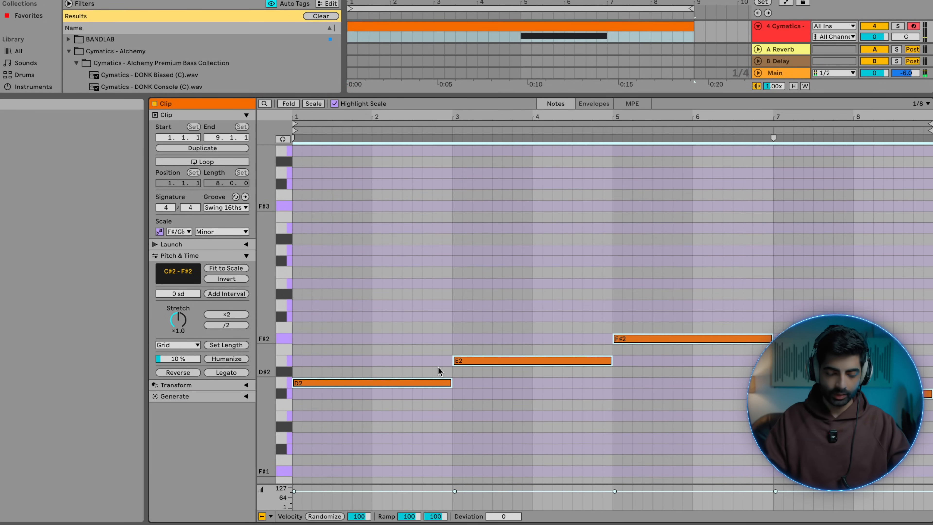
key("shift+Up")
key("space")
key("space")
key("space")
left_click(321, 282)
scroll(321, 282, "up", 5)
scroll(322, 282, "left", 2)
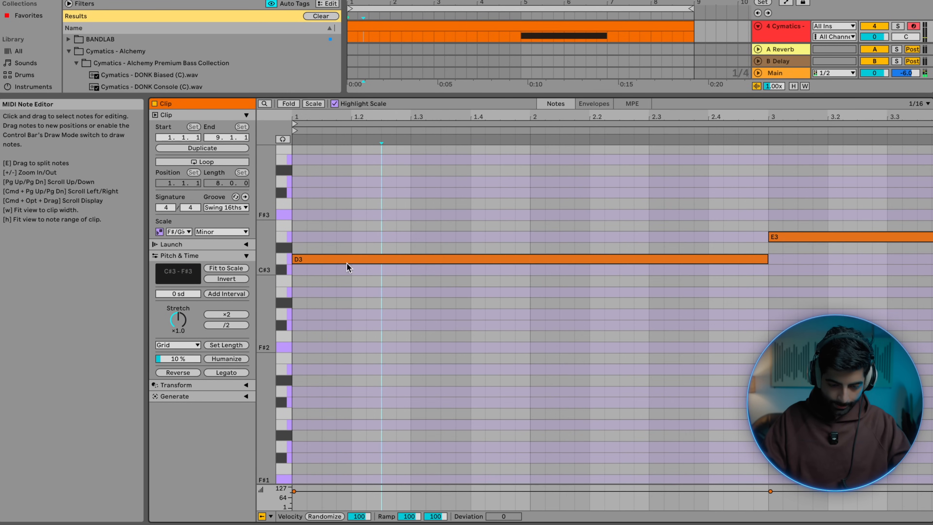
Step: Shorten the first D3 bass note to three sixteenths, duplicate it twice in a row, and play the pattern
left_click(350, 259)
key("shift+Left")
key("shift+Left")
key("shift+Left")
key("shift+Left")
key("shift+Left")
key("shift+Left")
key("shift+Left")
key("shift+Left")
key("shift+Left")
key("shift+Left")
key("shift+Left")
key("shift+Left")
key("shift+Left")
key("shift+Left")
key("shift+Left")
key("shift+Left")
key("shift+Left")
key("shift+Left")
key("shift+Left")
key("shift+Left")
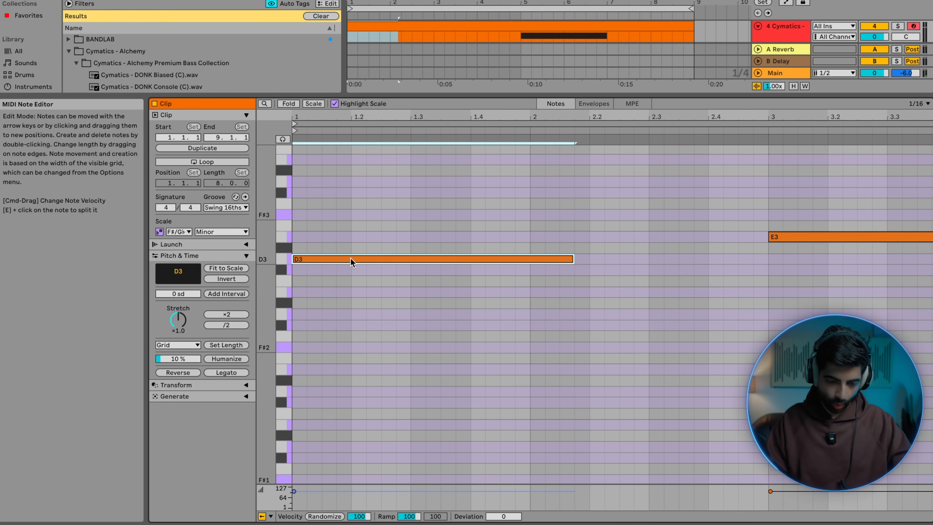
key("super+d")
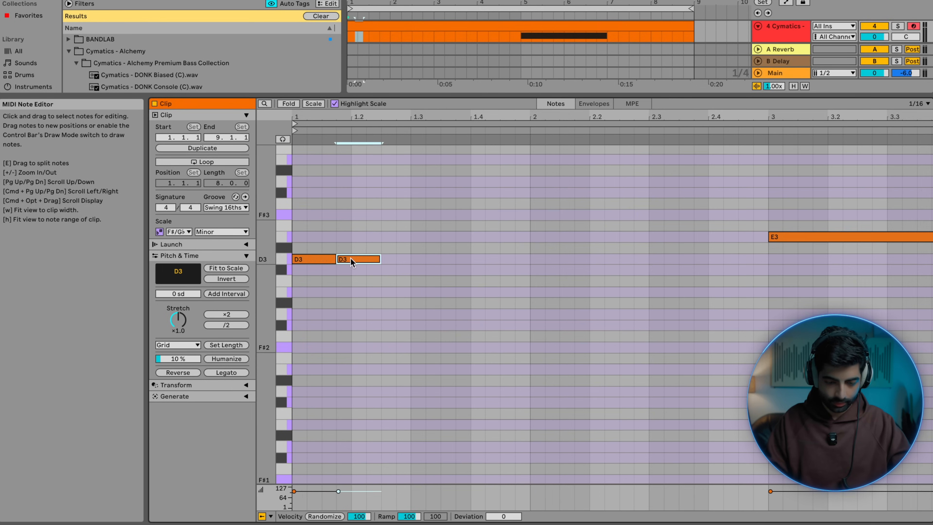
key("space")
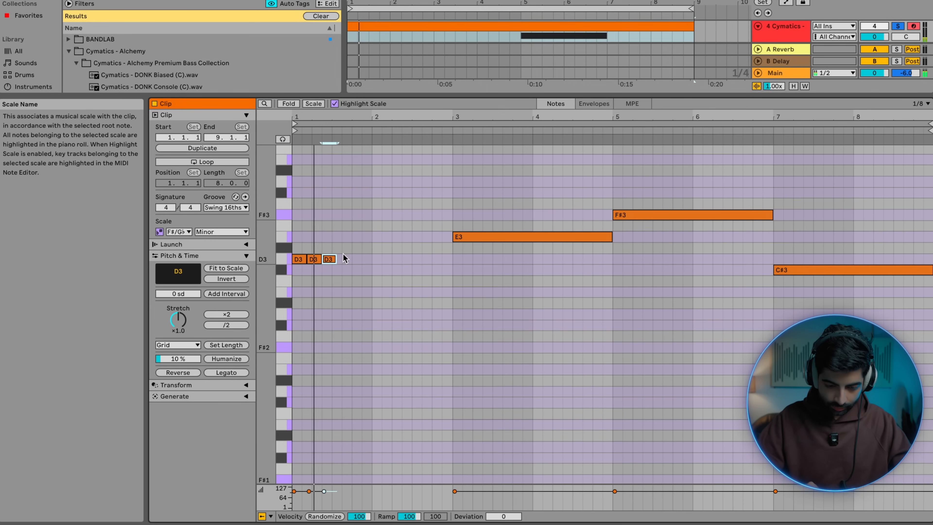
Step: Add a quarter-note D3 at 2.1.3 in the bass clip, duplicate it directly after, and shorten the copy by a sixteenth
scroll(368, 255, "up", 3)
scroll(369, 254, "up", 2)
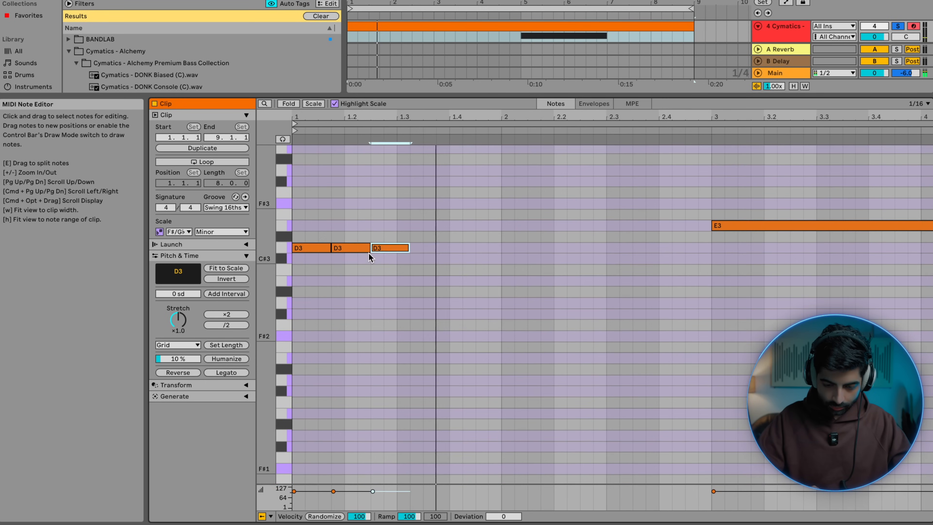
double_click(539, 247)
key("shift+Right")
key("shift+Right")
key("super+d")
key("shift+Left")
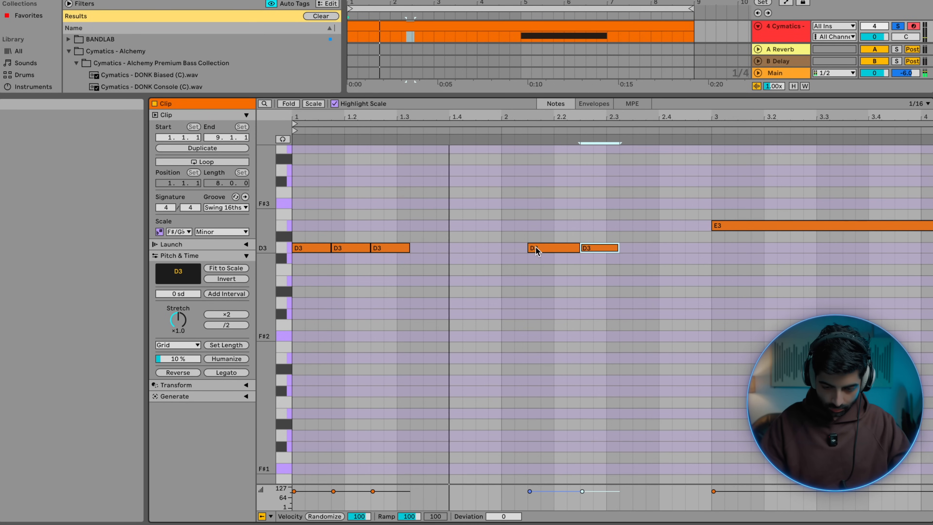
Step: Move the second bar-2 D3 one sixteenth earlier, then shift both D3 notes to start at 2.1.4
key("Left")
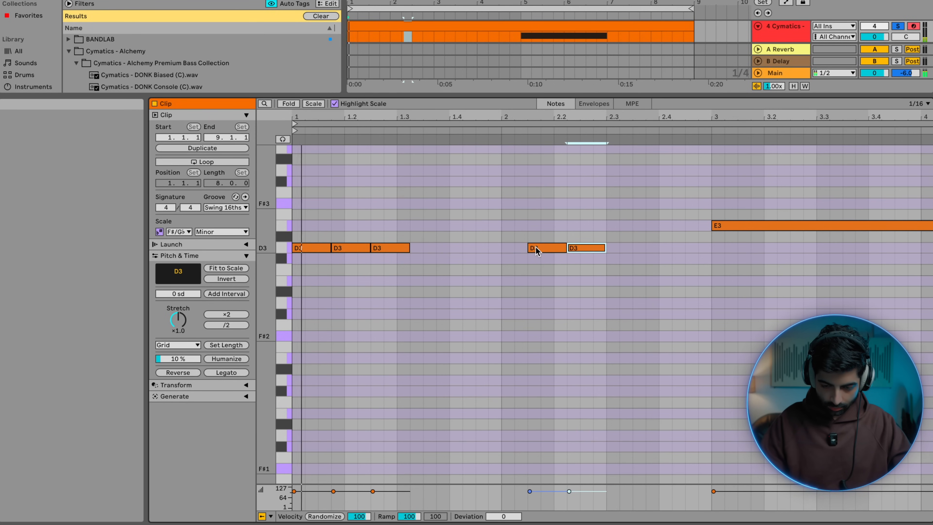
left_click_drag(536, 247, 550, 249)
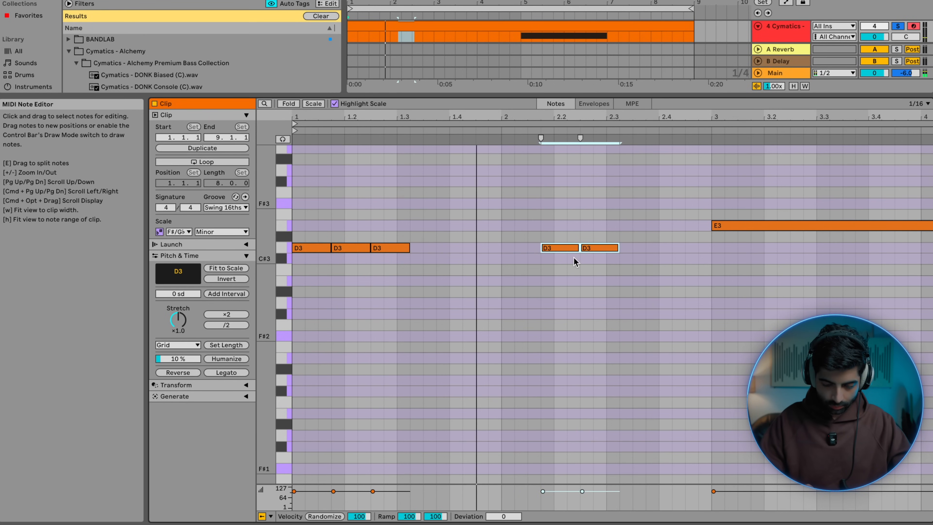
Step: Duplicate the two-bar D3 bass pattern to bar 3 and transpose the copy up to E3
key("minus")
left_click_drag(528, 246, 21, 247)
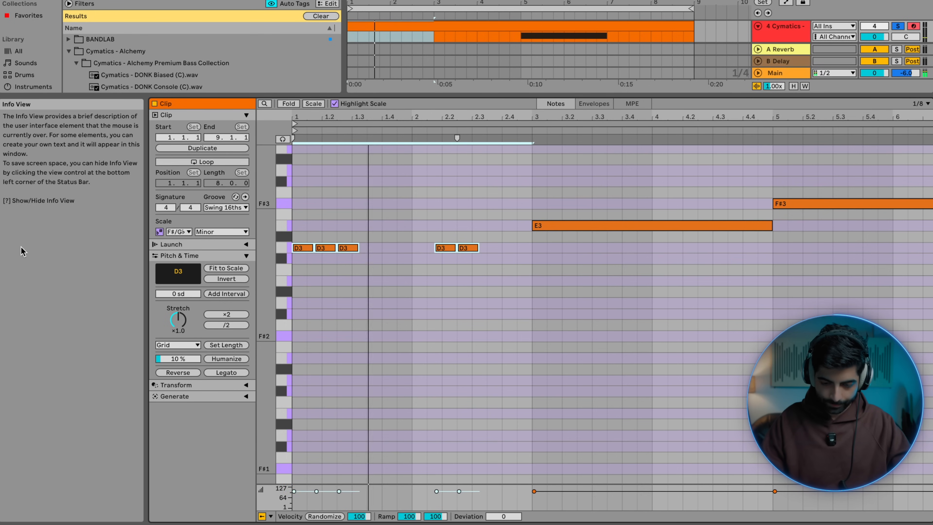
key("super+d")
key("Up")
key("Up")
Step: Duplicate the E3 pattern to bar 5, transpose it up to F#3, and turn off the DONK Goblin track's solo
key("super+d")
key("Up")
key("Up")
key("Right")
key("Right")
key("Right")
key("Right")
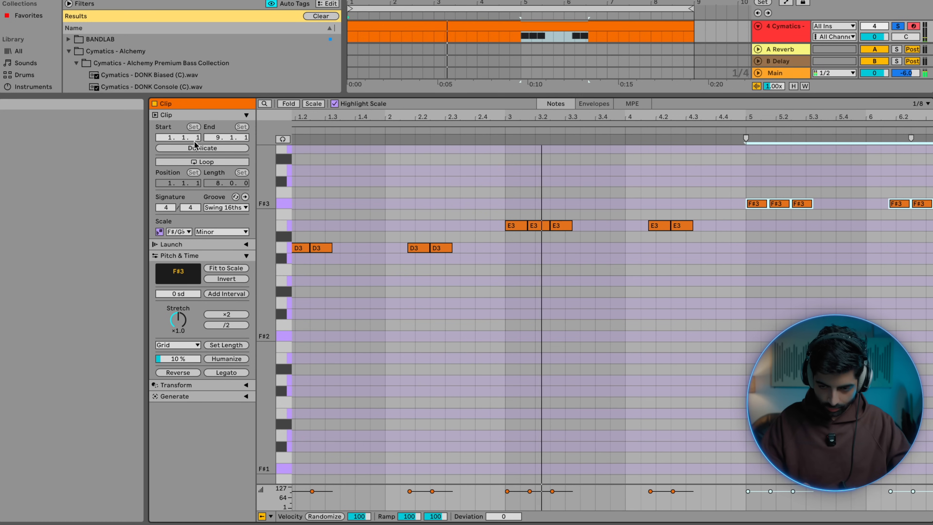
left_click(898, 26)
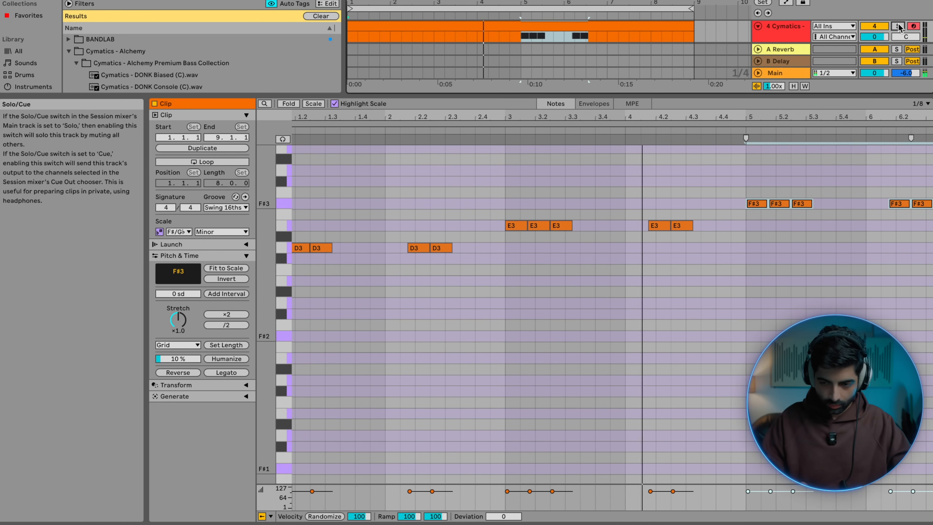
Step: Duplicate the F#3 bass pattern, move the copy to bar 7, and transpose it down to C#3
scroll(581, 371, "down", 5)
key("super+d")
key("Right")
key("Right")
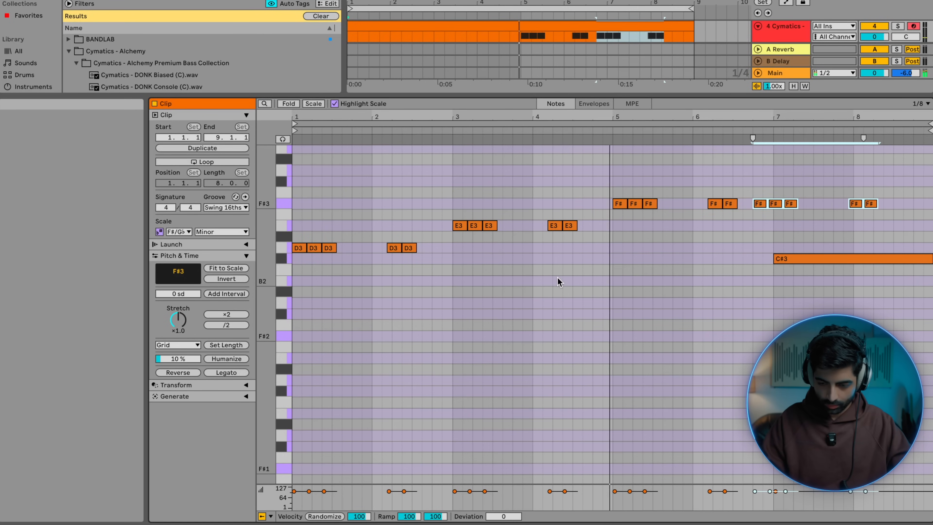
key("Right")
key("Right")
key("Down")
key("Down")
key("Down")
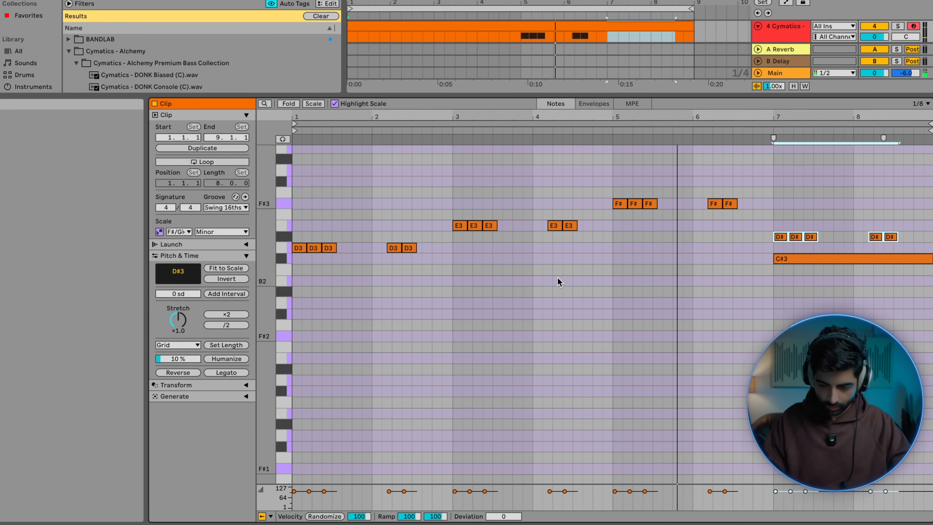
key("Down")
key("Down")
left_click(615, 275)
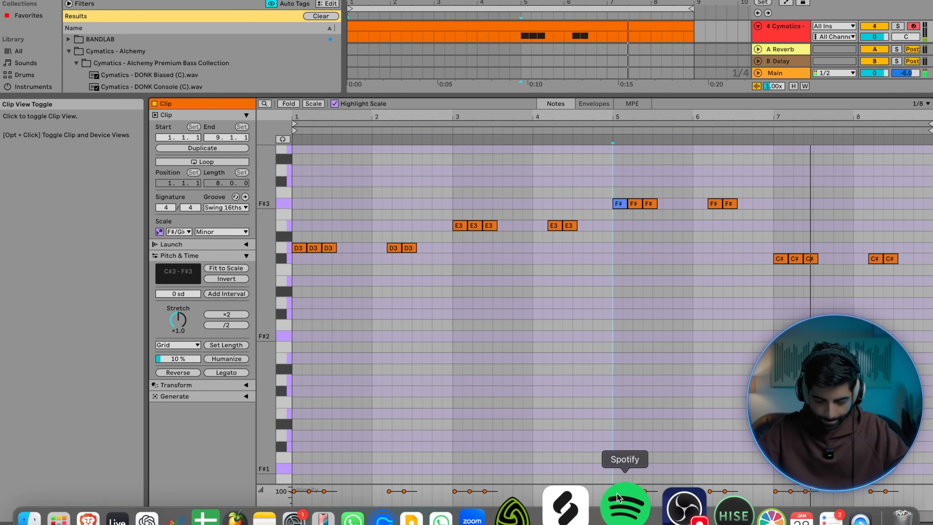
Step: Close the clip editor and show the Session mixer with taller level meters
left_click(611, 523)
scroll(533, 235, "down", 5)
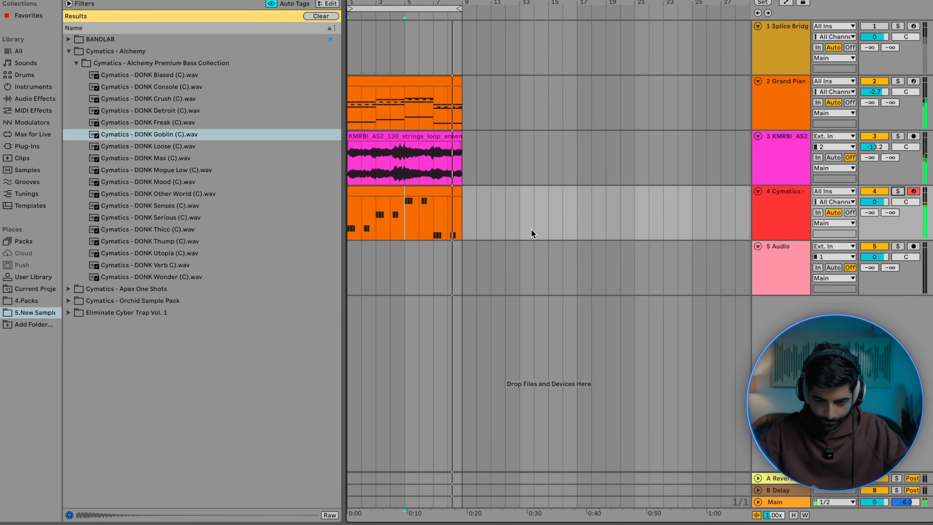
left_click(448, 194)
scroll(446, 194, "up", 5)
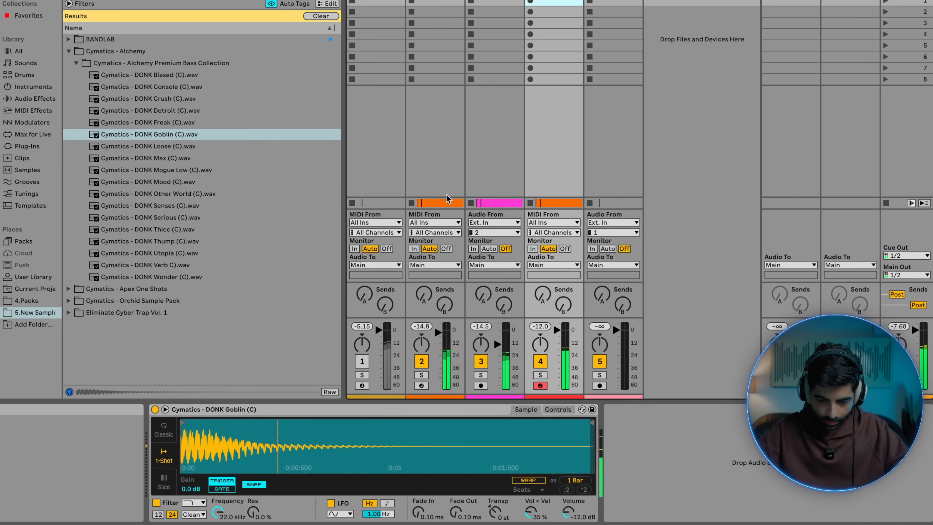
key("Tab")
left_click_drag(513, 318, 506, 181)
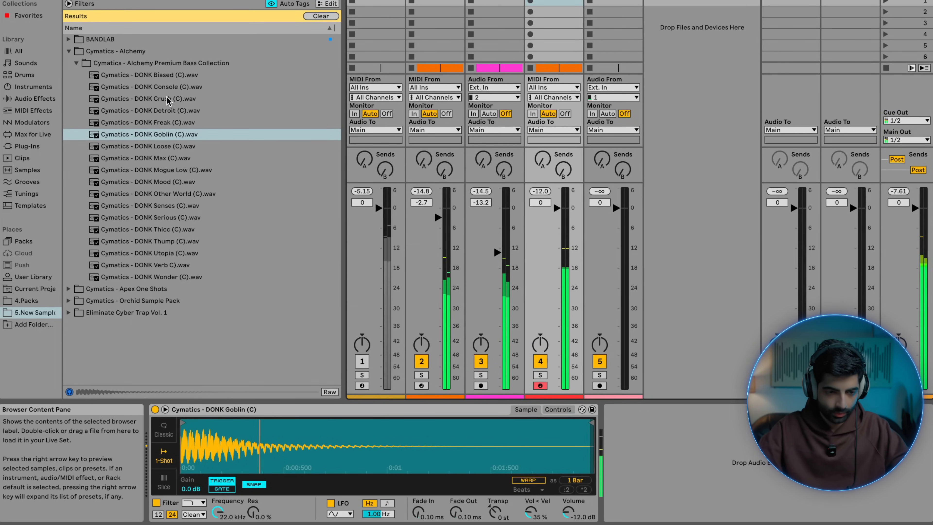
Step: Add EQ Eight to the DONK Goblin track, boosting its low shelf and setting band 2 to about -1.86 dB at 211 Hz
left_click(161, 1)
type("eq")
left_click(44, 99)
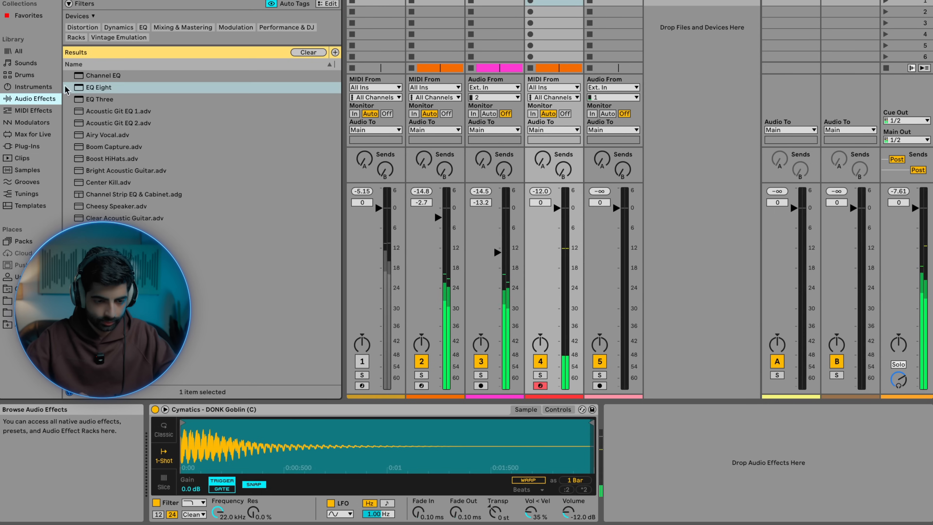
double_click(66, 90)
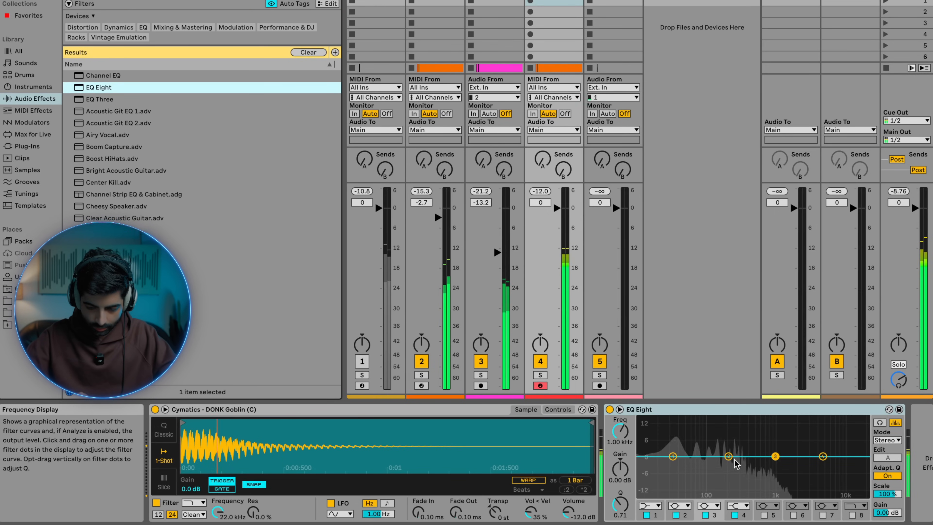
left_click_drag(673, 456, 738, 459)
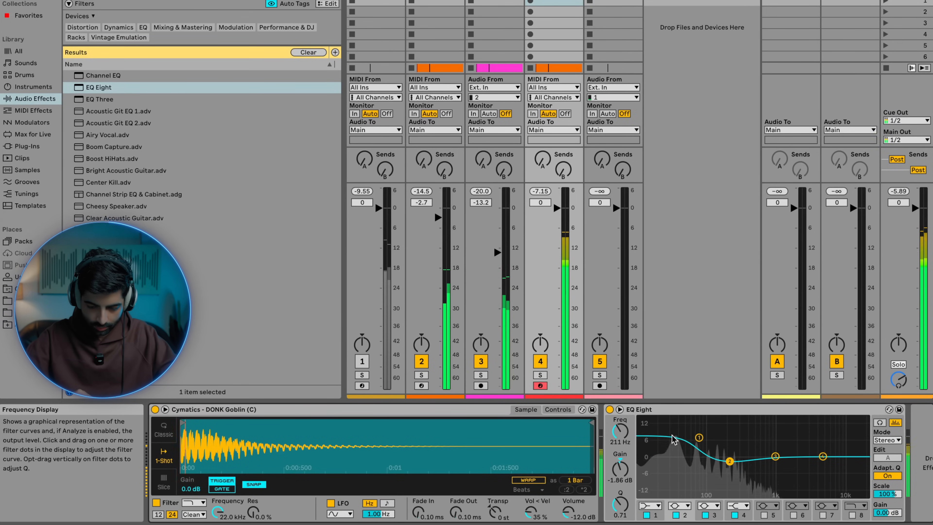
left_click_drag(699, 437, 700, 442)
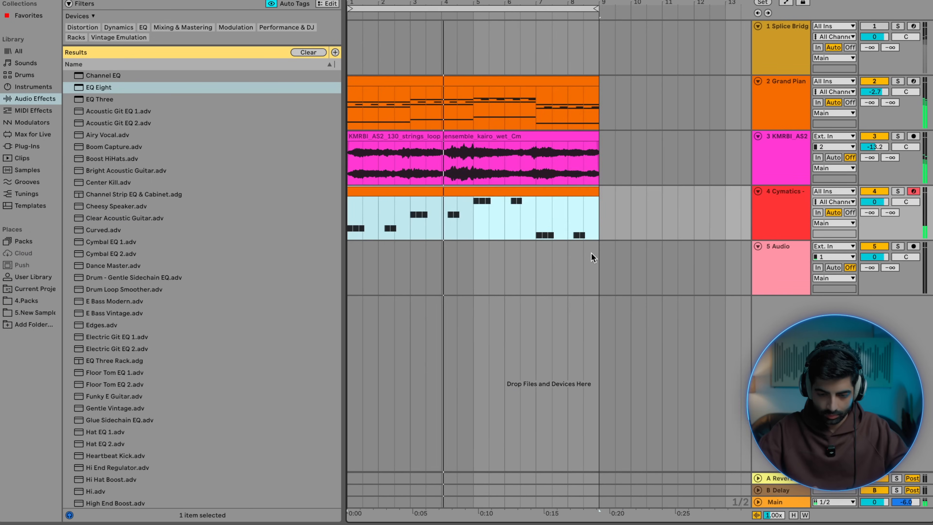
scroll(591, 253, "down", 5)
scroll(402, 217, "up", 5)
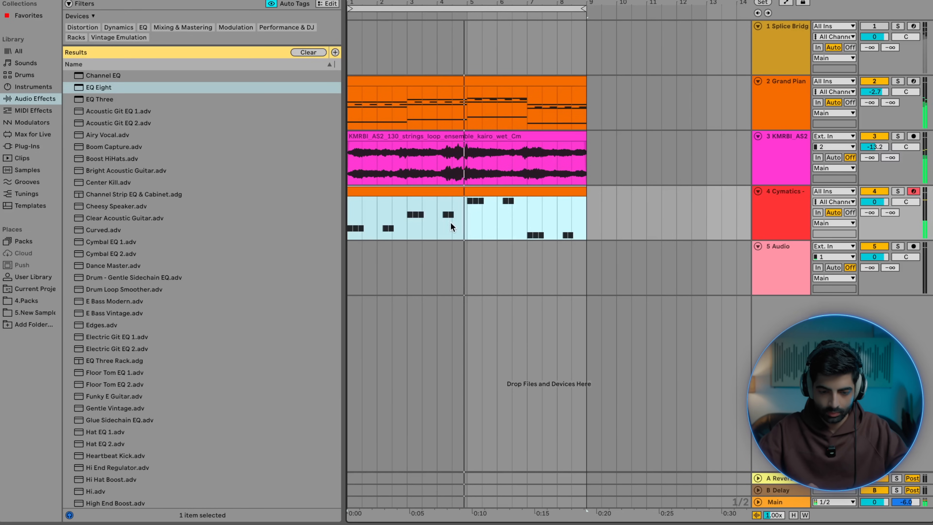
left_click(467, 229)
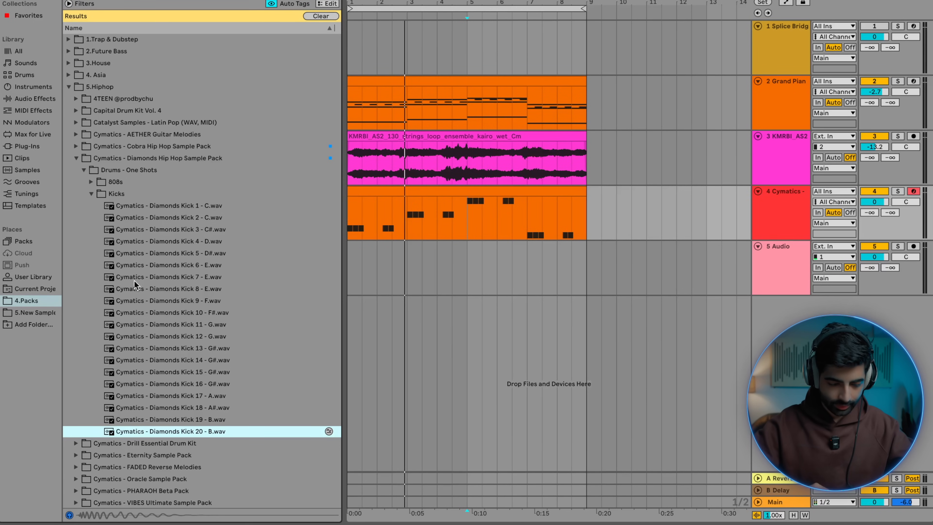
Step: Place Cymatics - Diamonds Kick 20 - B.wav at 1.1.1 on the empty fifth track and shorten its fade-in to almost nothing
left_click_drag(367, 284, 353, 283)
scroll(354, 281, "up", 10)
scroll(358, 275, "up", 8)
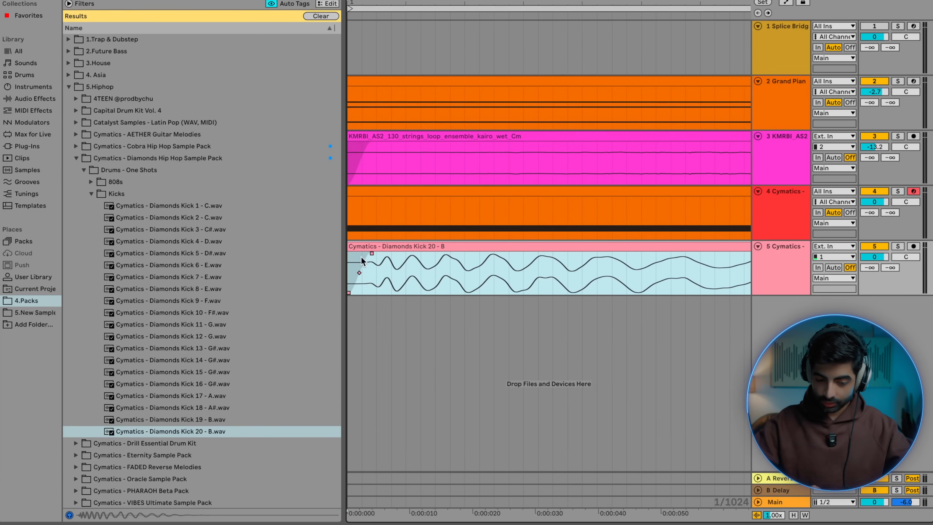
left_click(372, 256)
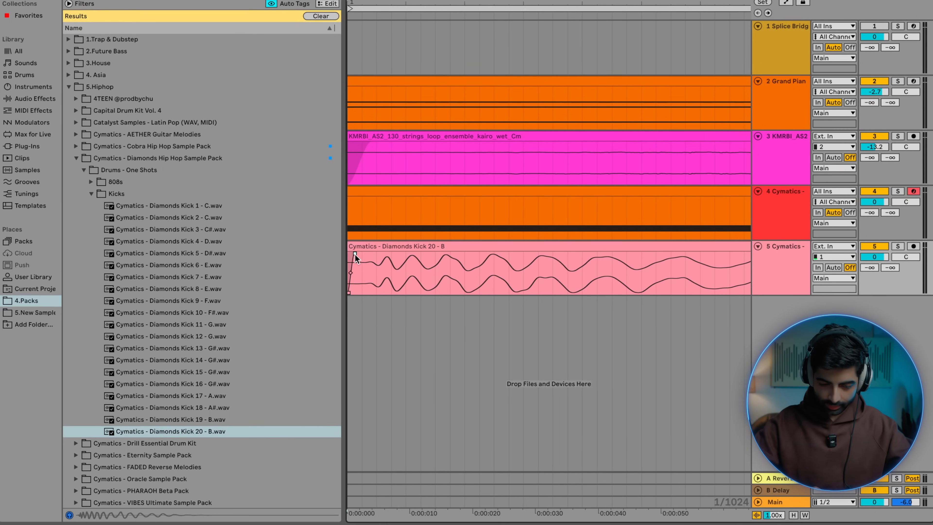
Step: Check the Create Fades on Clip Edges option in the Record, Warp & Launch settings
key("super+comma")
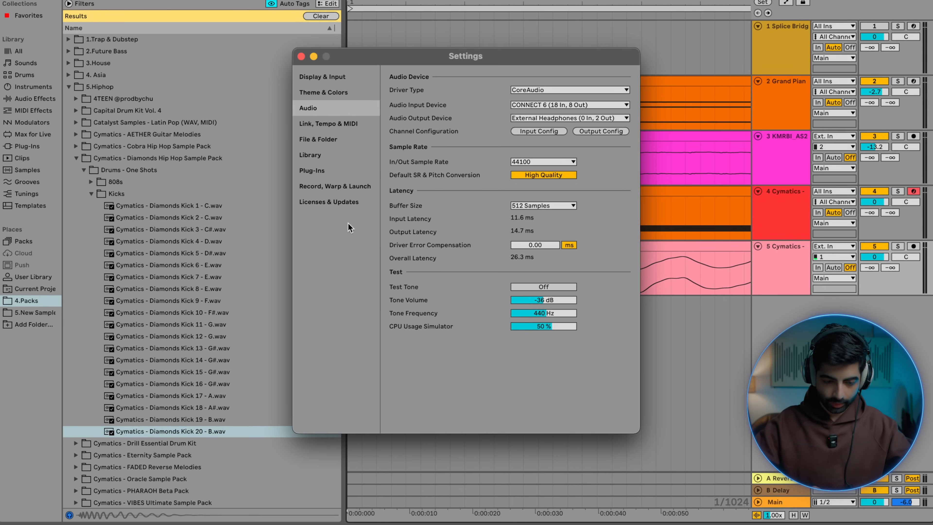
left_click(330, 186)
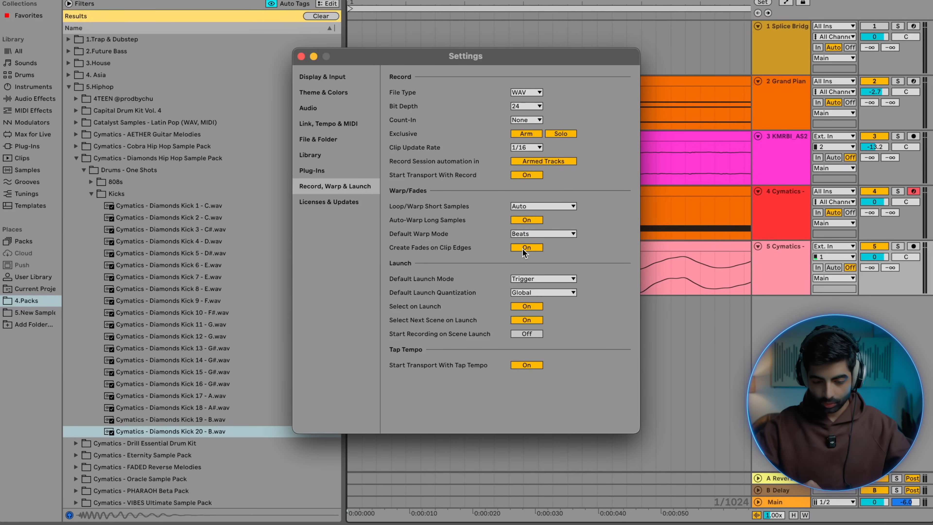
left_click(302, 57)
Step: Play the kick and duplicate it twice at three-sixteenth spacing to match the first three bass notes
key("space")
scroll(459, 316, "down", 10)
key("space")
key("space")
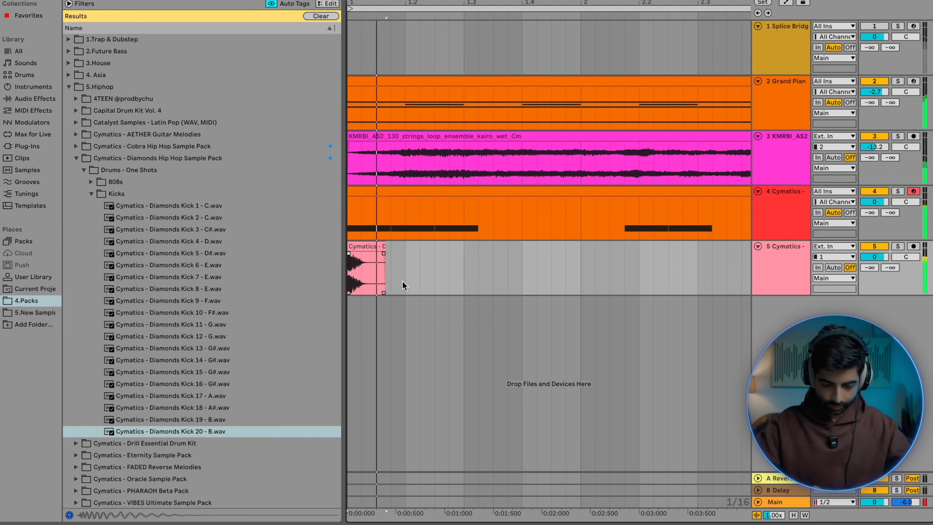
key("ctrl+d")
key("ctrl+d")
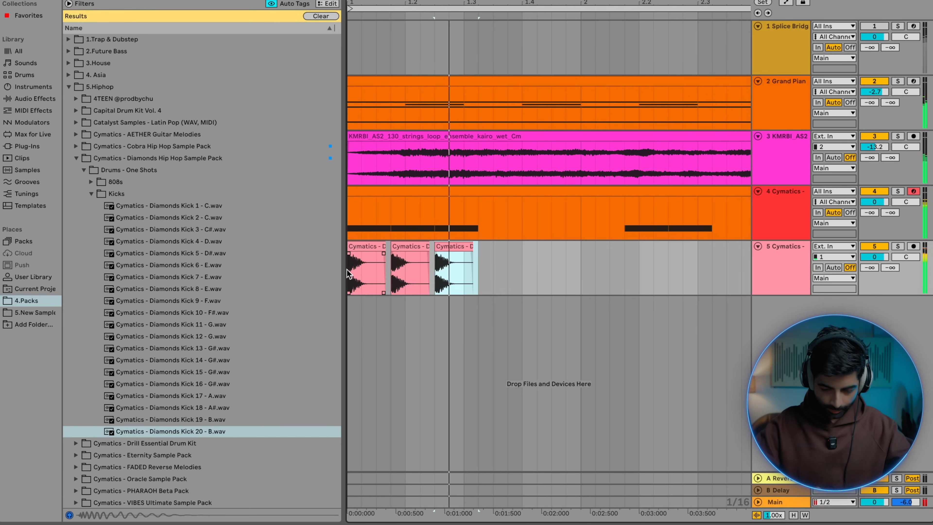
Step: Duplicate the two-bar kick pattern to bars 3, 5 and 7, and set the kick track's volume to -2.3 dB
scroll(395, 273, "down", 5)
left_click(447, 268, "shift")
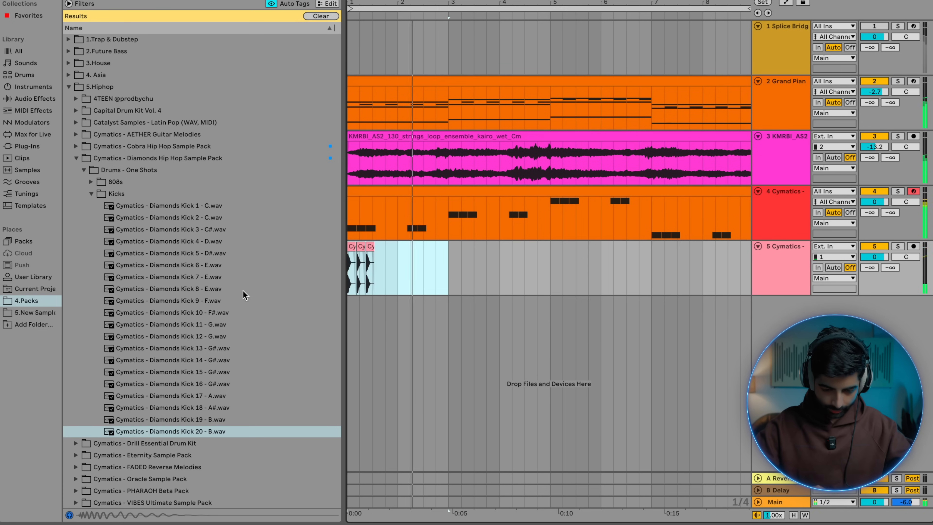
key("ctrl+d")
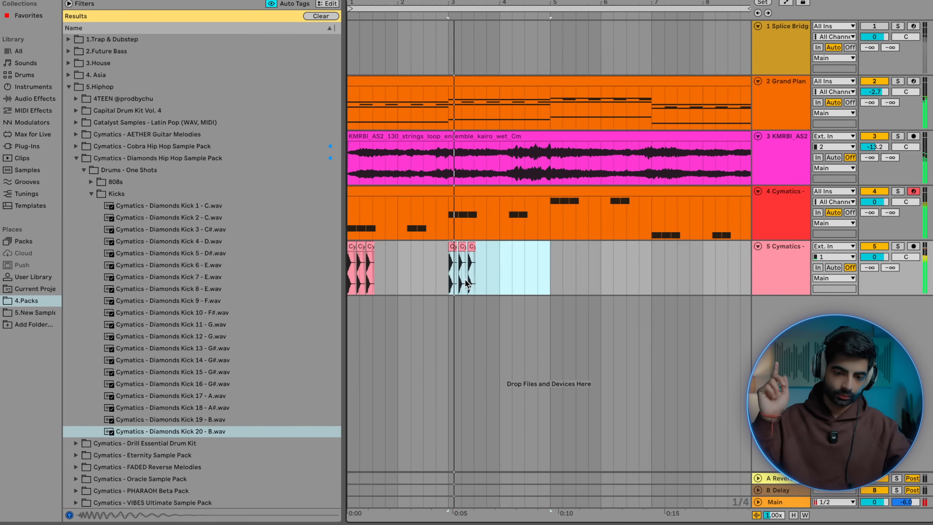
key("ctrl+d")
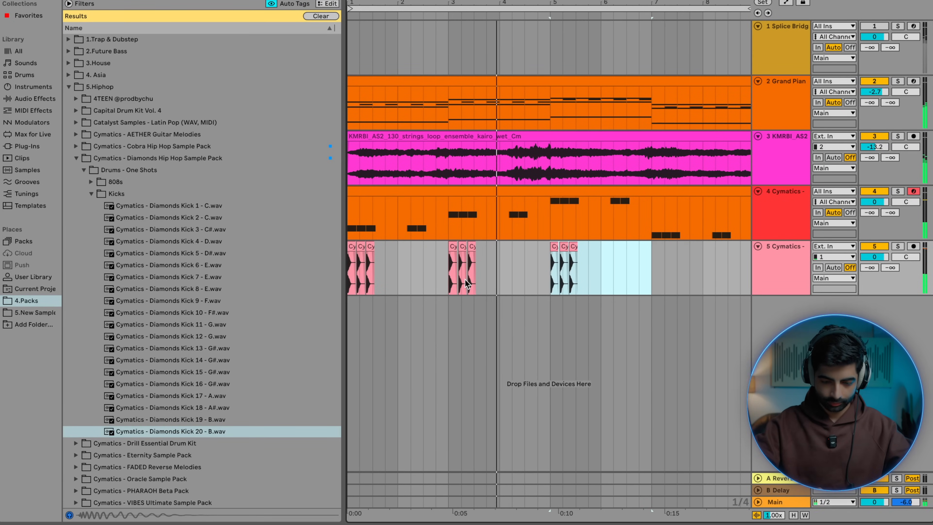
scroll(465, 279, "down", 3)
key("ctrl+d")
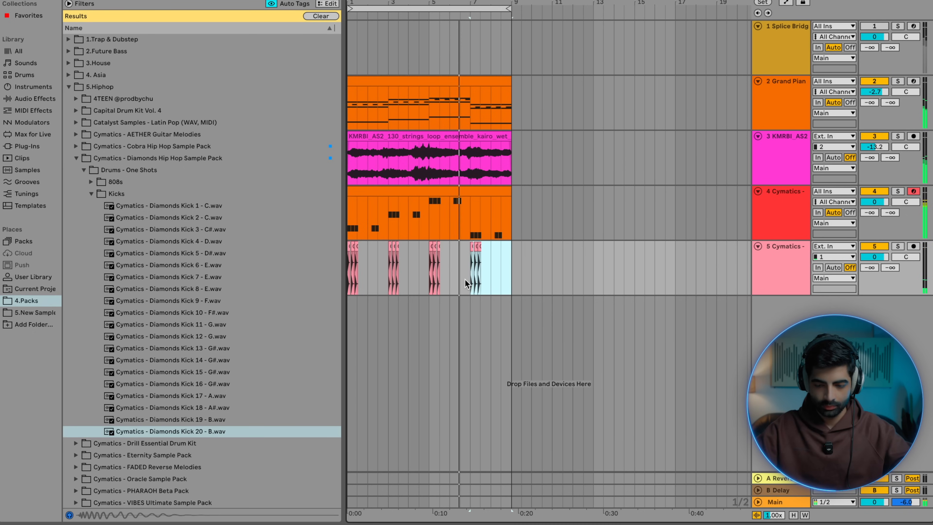
left_click_drag(869, 257, 869, 263)
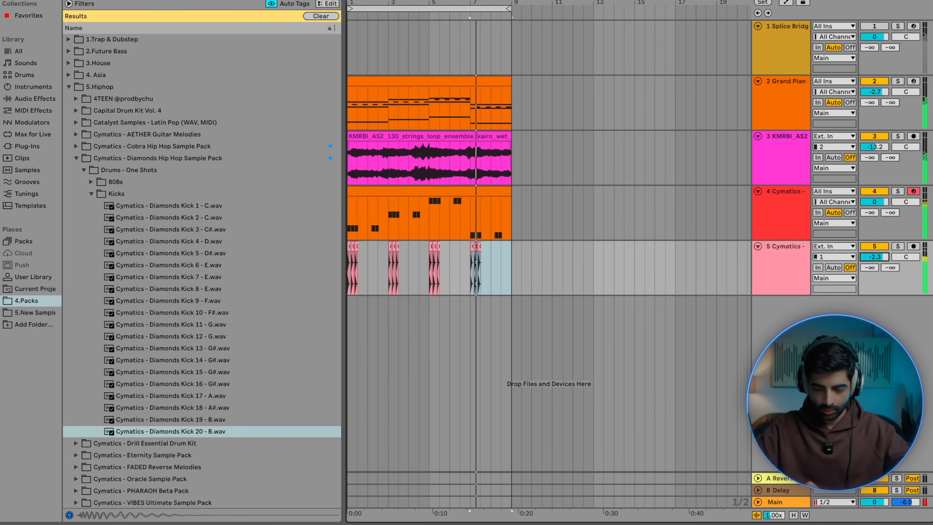
left_click(468, 267)
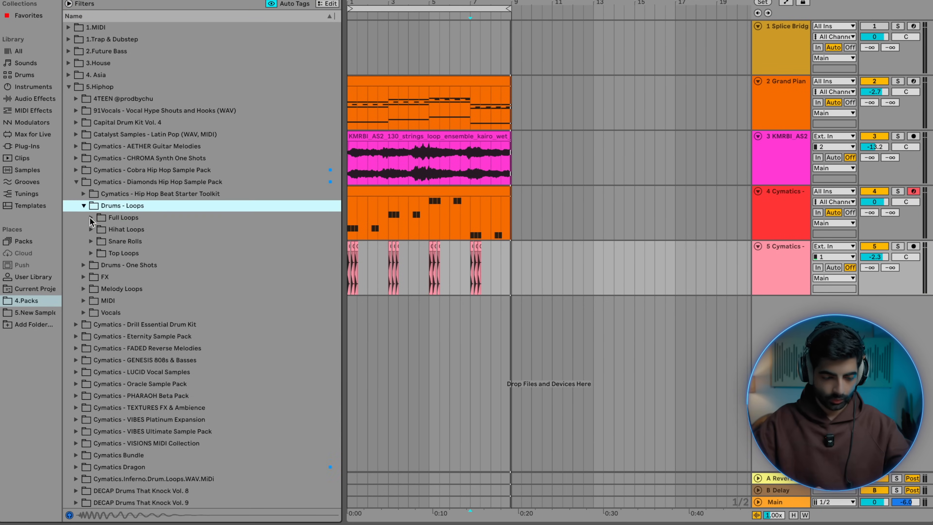
Step: Audition several Diamonds full drum loops and place Full Drum Loop 10 - 150 BPM on a new track at bar 1
left_click(90, 218)
left_click(131, 233)
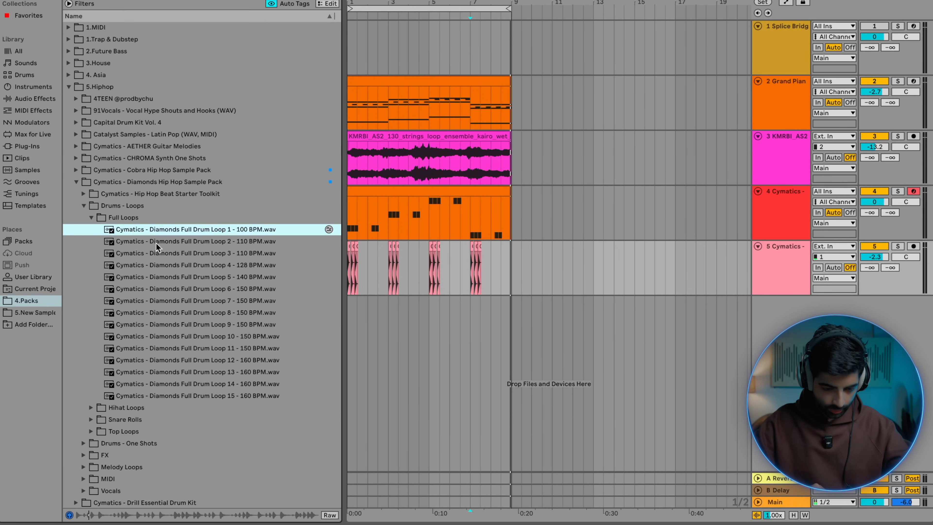
left_click(163, 242)
left_click(182, 290)
left_click(208, 326)
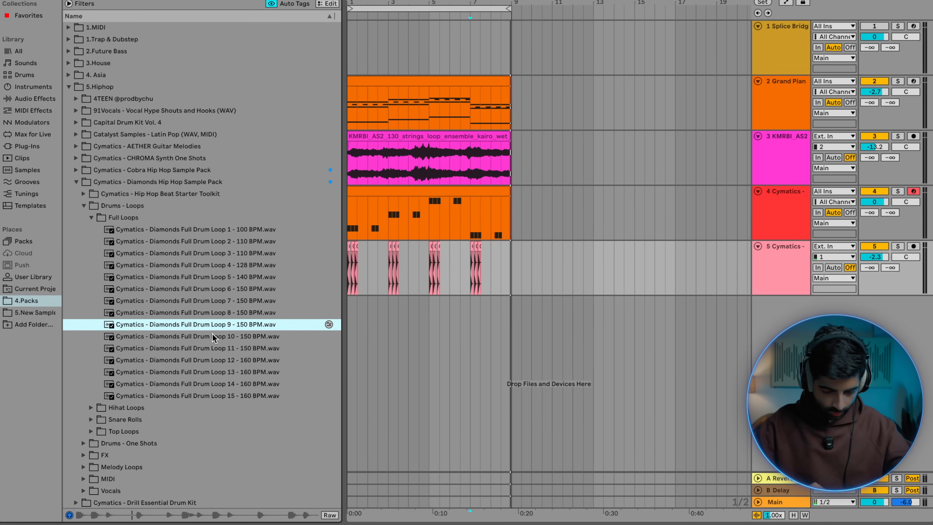
left_click_drag(252, 327, 351, 330)
key("space")
key("plus")
key("plus")
left_click_drag(254, 336, 353, 336)
Step: Isolate a slice about an eighth note long from Full Drum Loop 10, delete the rest, and place the slice at 1.1.1
key("plus")
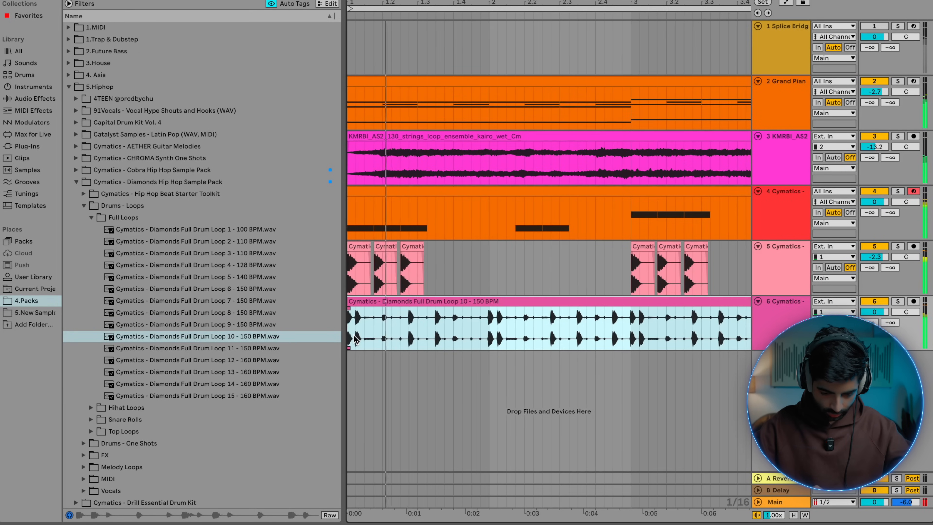
key("plus")
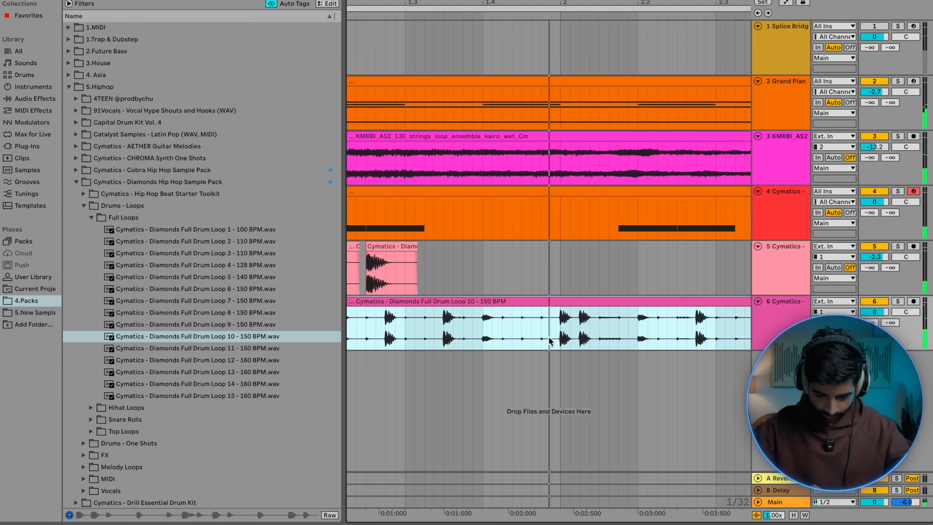
left_click(521, 338)
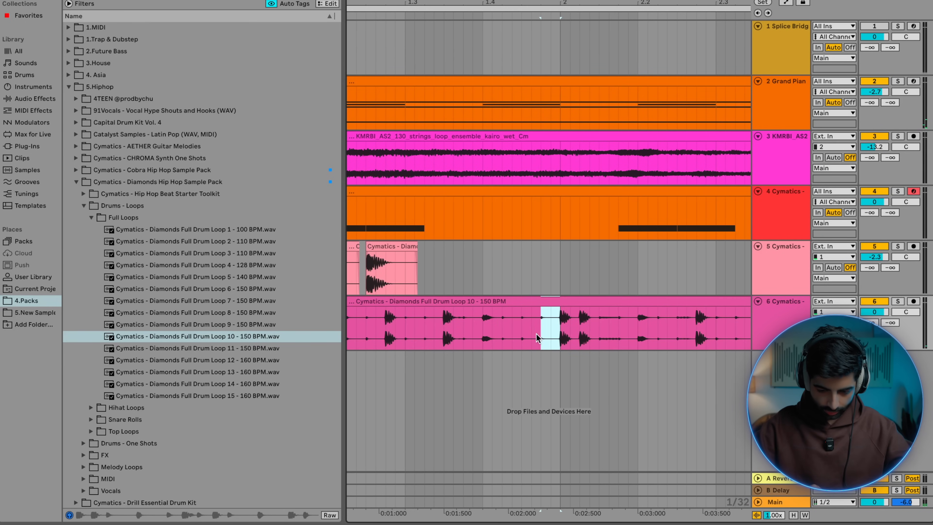
mouse_move(518, 335)
left_mouse_down()
mouse_move(556, 335)
mouse_move(328, 324)
left_mouse_up()
key("minus")
key("minus")
key("Delete")
key("Delete")
key("super+v")
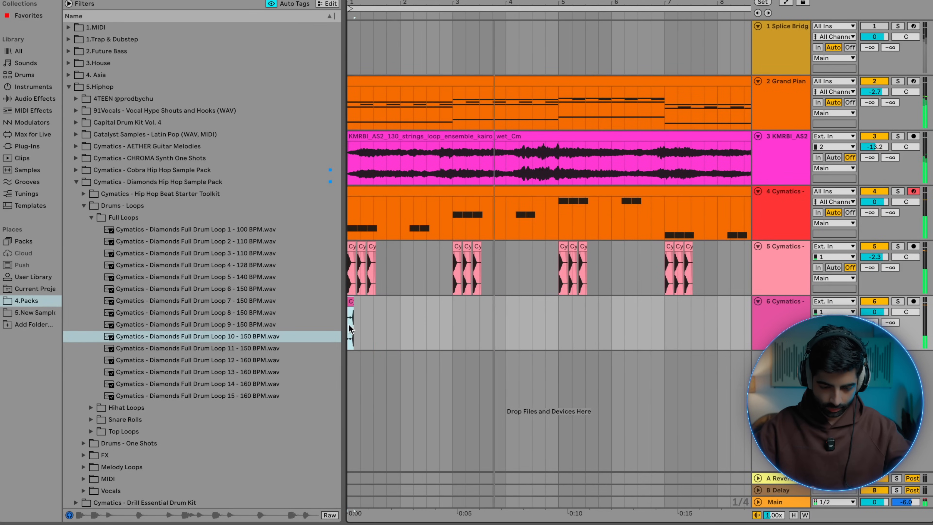
Step: Duplicate the short Full Drum Loop 10 slice back to back until it fills all eight bars
key("plus")
key("plus")
left_click(374, 299)
key("super+d")
key("super+d")
key("super+d")
key("space")
key("minus")
key("space")
left_click(354, 298, "shift")
key("space")
key("super+d")
key("super+d")
key("super+d")
key("super+d")
key("minus")
key("minus")
key("super+d")
key("super+d")
key("super+d")
key("super+d")
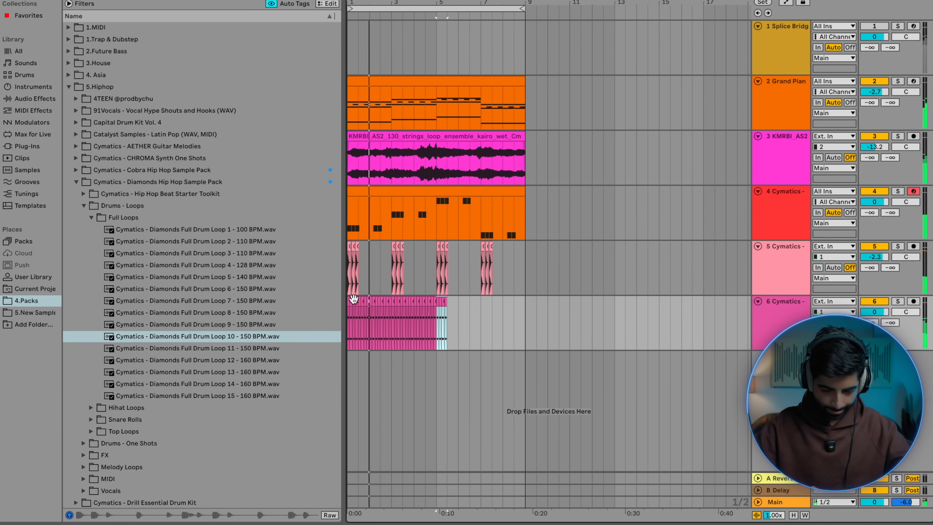
key("super+d")
key("super+d")
key("super+d")
key("super+d")
key("super+d")
key("super+d")
key("super+d")
key("plus")
key("plus")
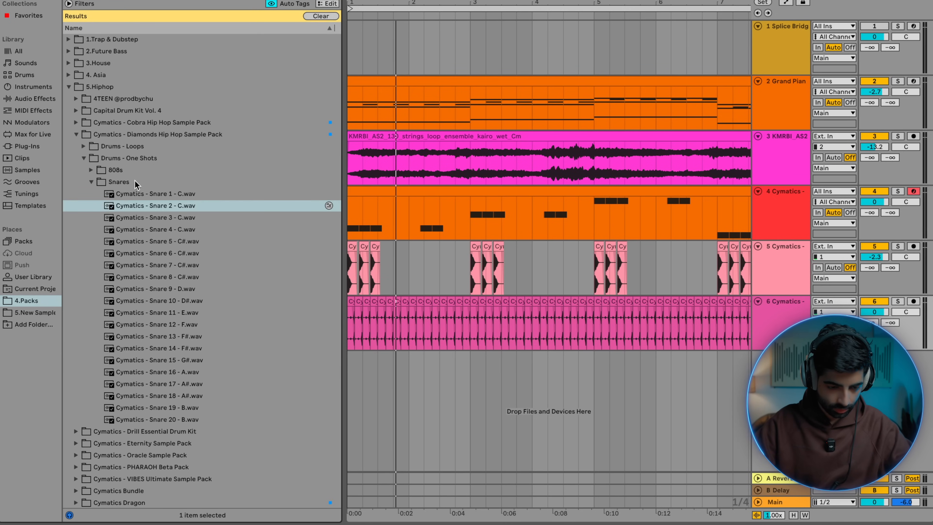
Step: Audition the first few snares in the Diamonds one-shots folder and settle on Cymatics - Snare 2 - C.wav
left_click(121, 163)
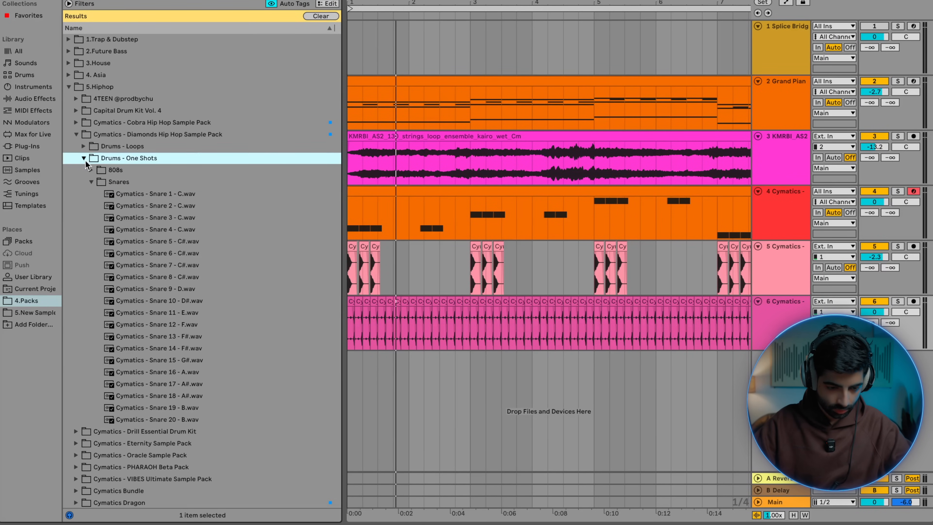
left_click(91, 181)
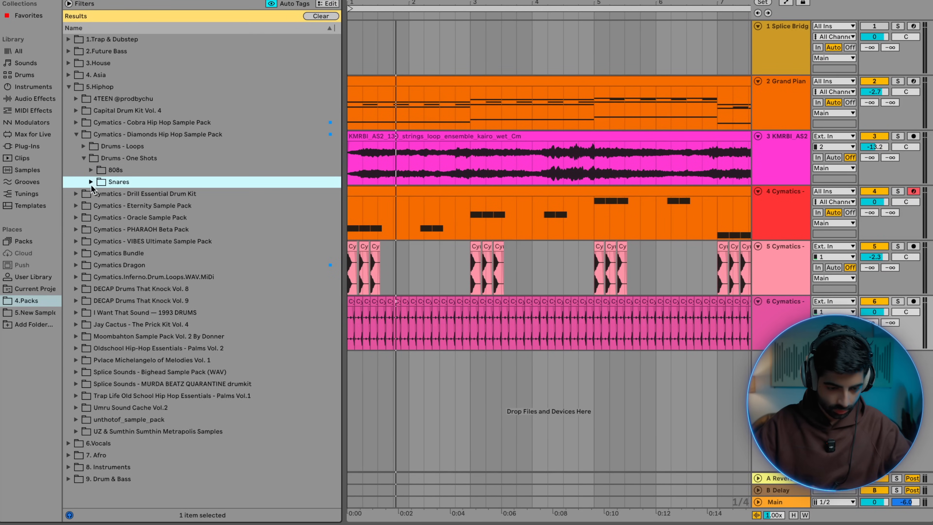
left_click(84, 157)
left_click(74, 138)
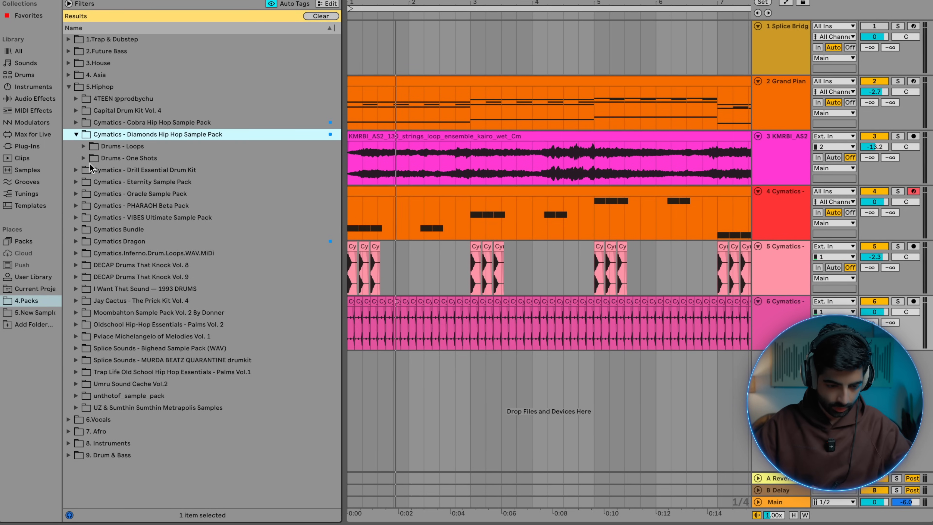
left_click(84, 158)
left_click(94, 182)
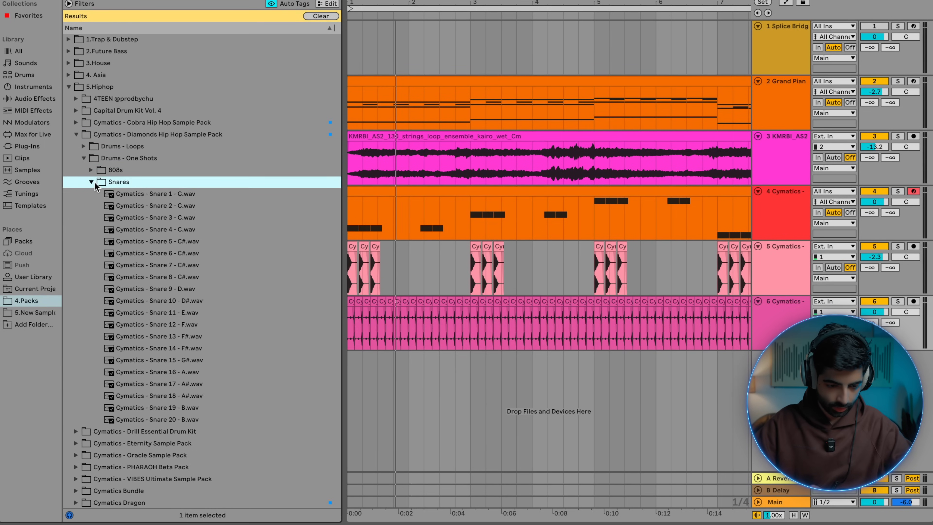
left_click(104, 197)
key("Down")
key("Down")
key("Down")
key("Down")
key("Up")
key("Up")
key("Up")
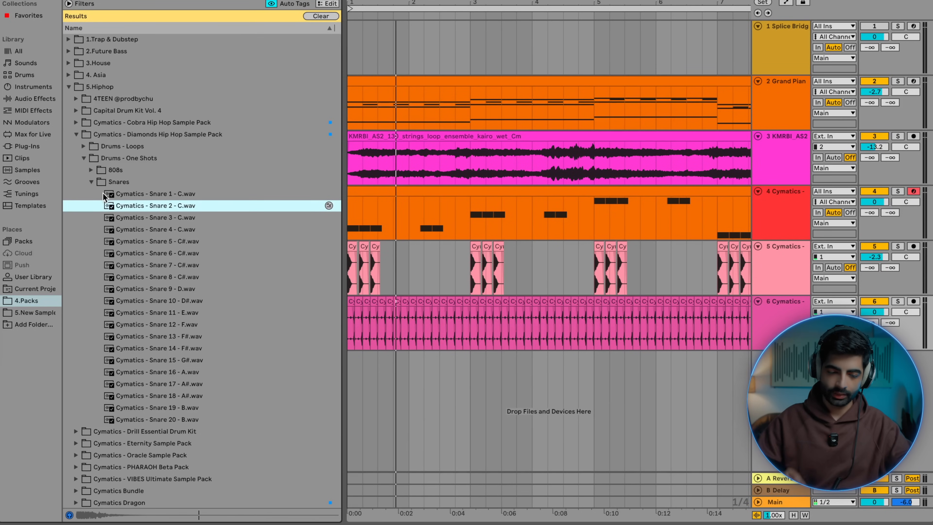
Step: Place Cymatics - Snare 2 - C.wav on a new track at beat 3 of bar 1
scroll(437, 410, "up", 8)
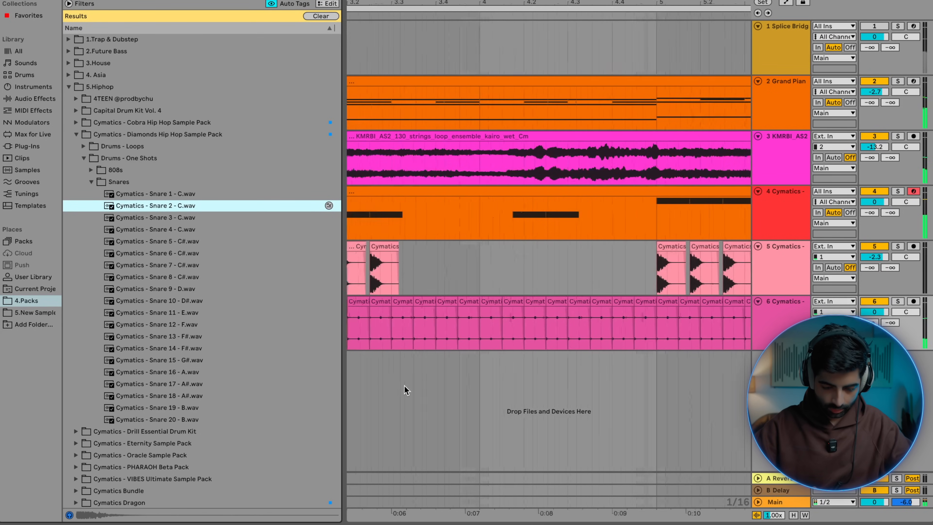
scroll(354, 373, "down", 5)
scroll(354, 374, "left", 5)
left_click(353, 372)
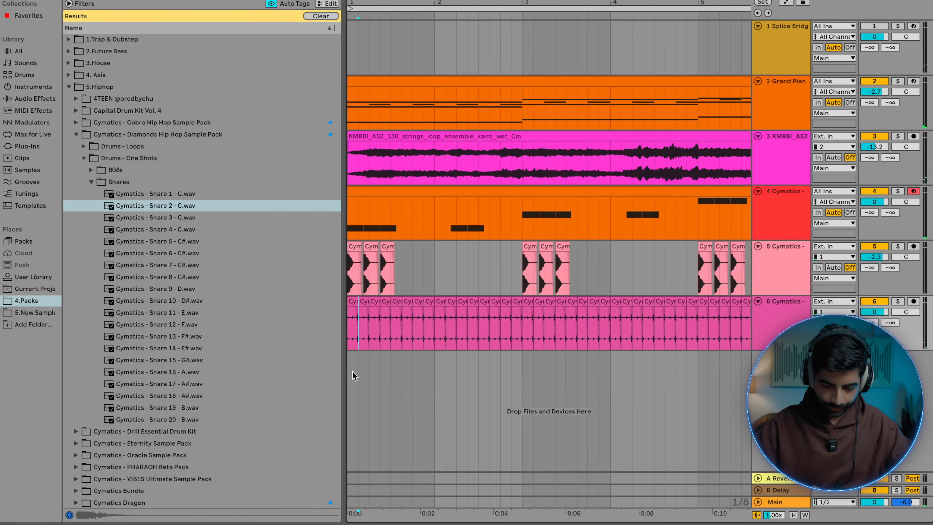
key("space")
scroll(352, 371, "up", 4)
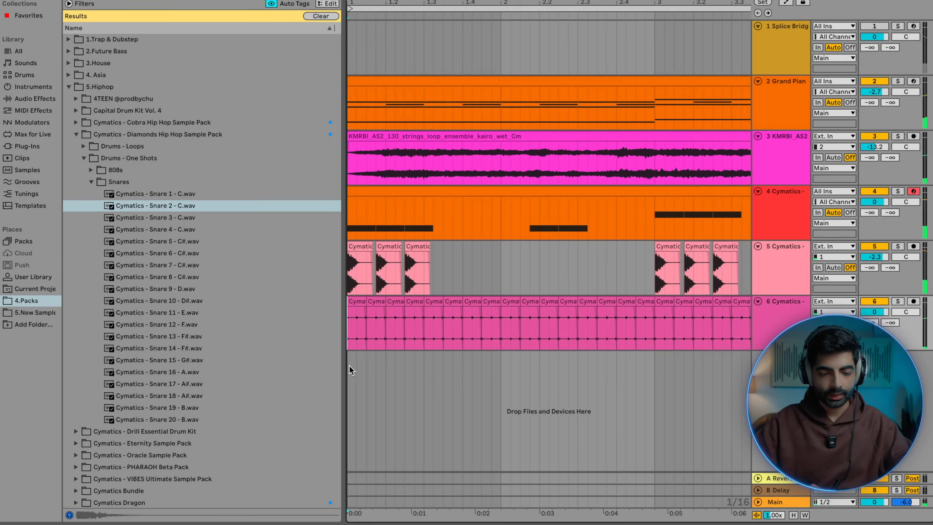
scroll(351, 369, "down", 3)
left_click_drag(191, 205, 402, 379)
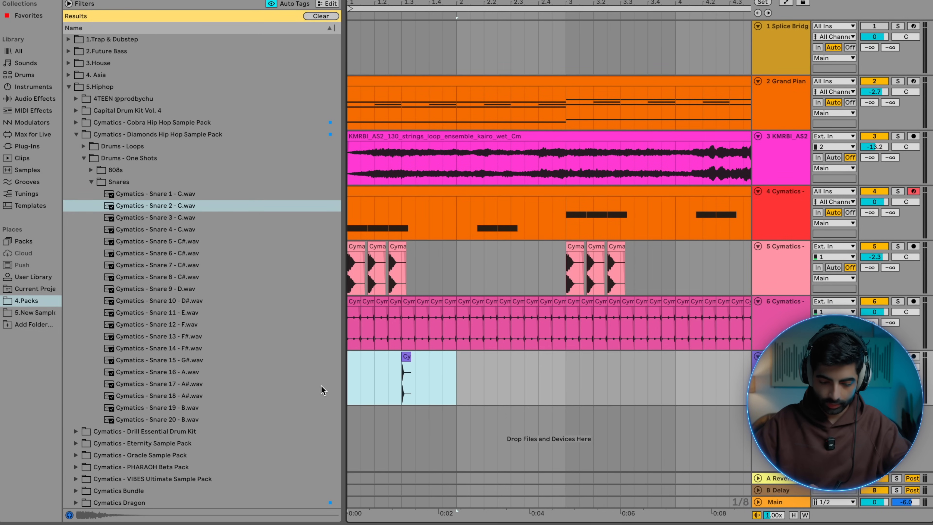
Step: Duplicate the one-bar snare pattern bar by bar through bar 6 and play the beat from the start
key("ctrl+d")
key("ctrl+z")
left_click(413, 374)
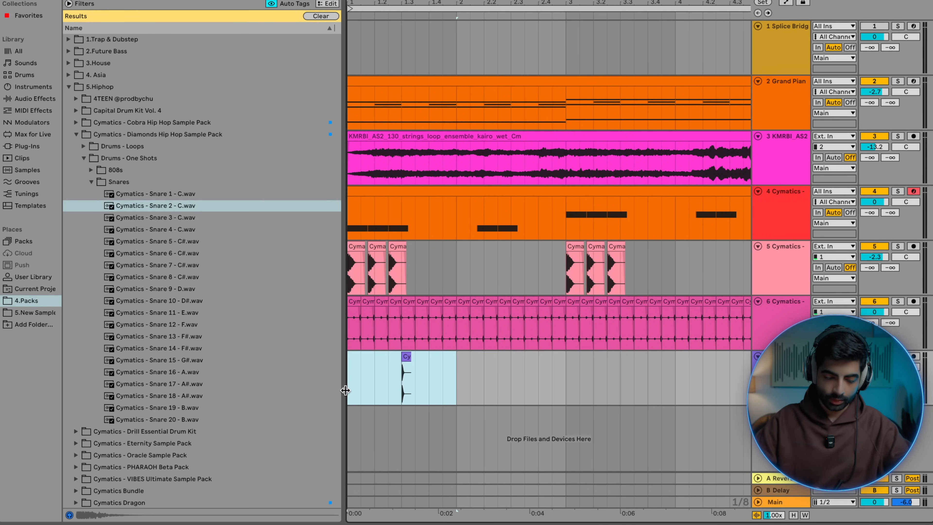
key("minus")
key("ctrl+d")
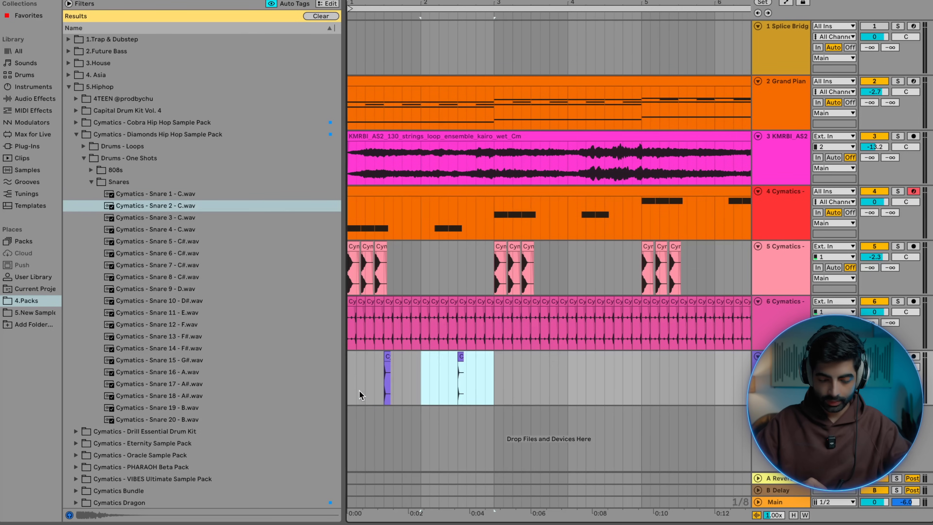
key("ctrl+d")
key("ctrl+d")
key("minus")
key("ctrl+d")
key("ctrl+d")
scroll(359, 390, "left", 2)
left_click(349, 388)
key("space")
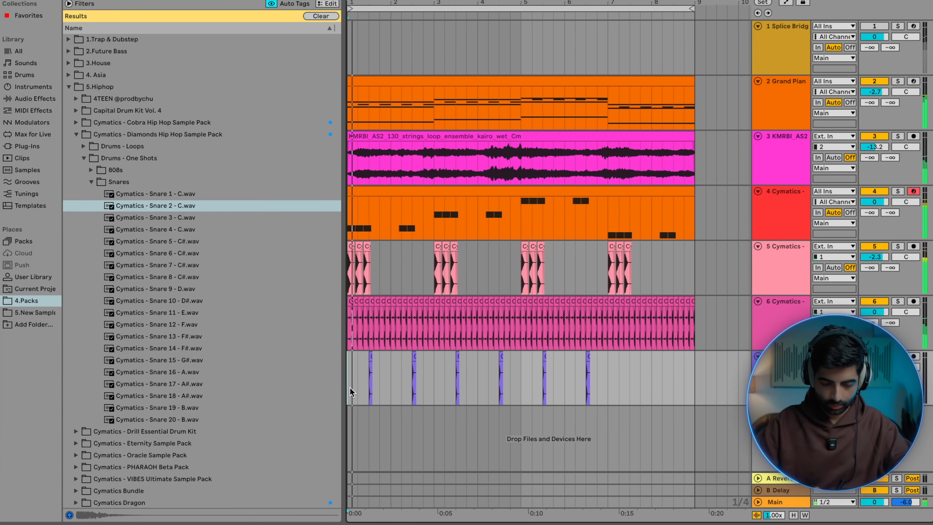
key("plus")
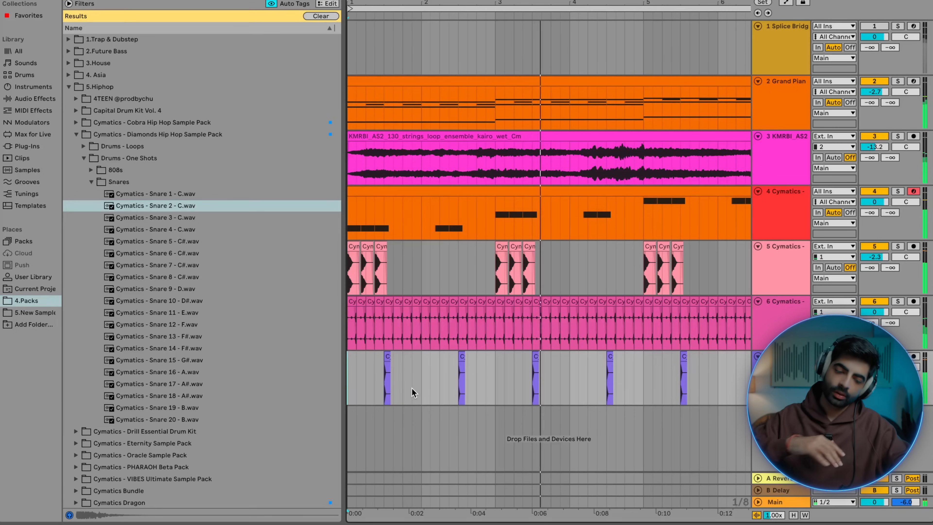
Step: Undo the snare duplicates beyond bar 2
key("super+z")
key("super+z")
key("super+z")
key("super+z")
key("super+z")
key("super+z")
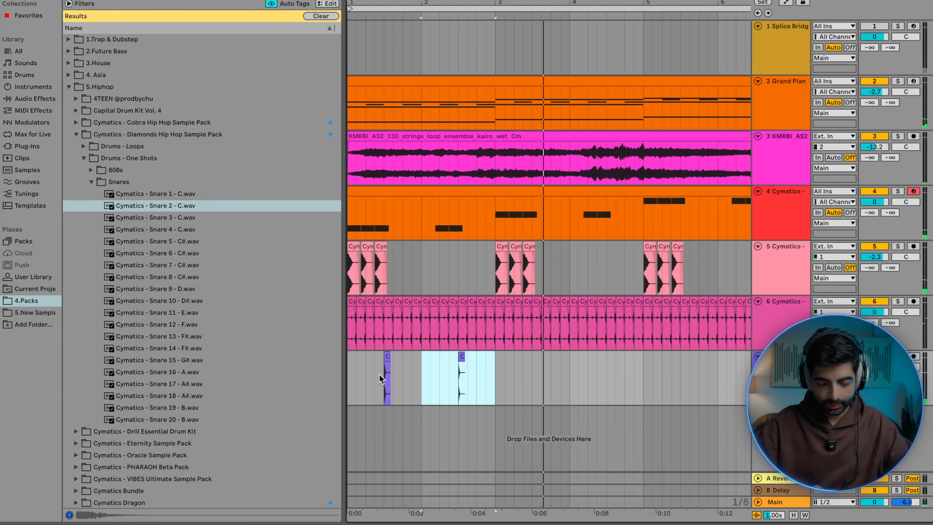
Step: Replace the snare pattern with Snare 2 - C.wav hits on beats 2 and 4 of bar 1, and play it from the start
scroll(379, 378, "up", 5)
left_click_drag(182, 209, 400, 385)
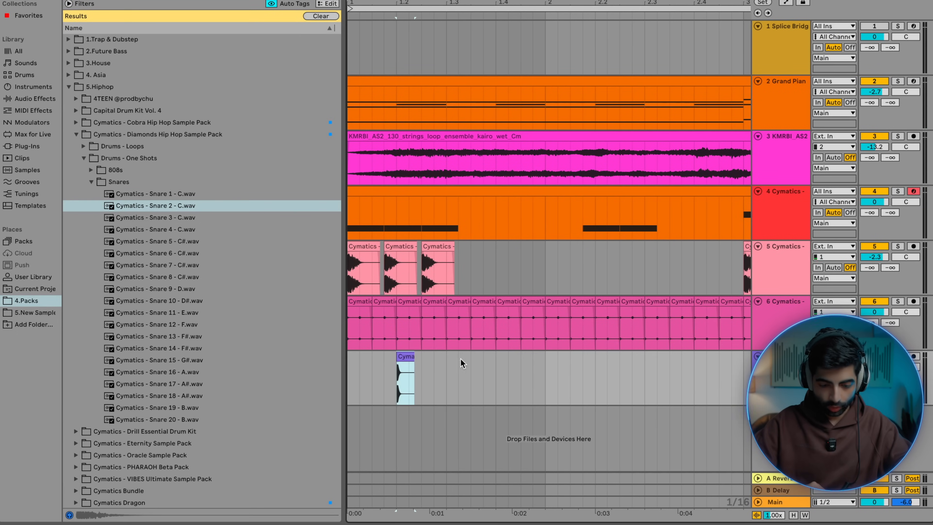
left_click(491, 370)
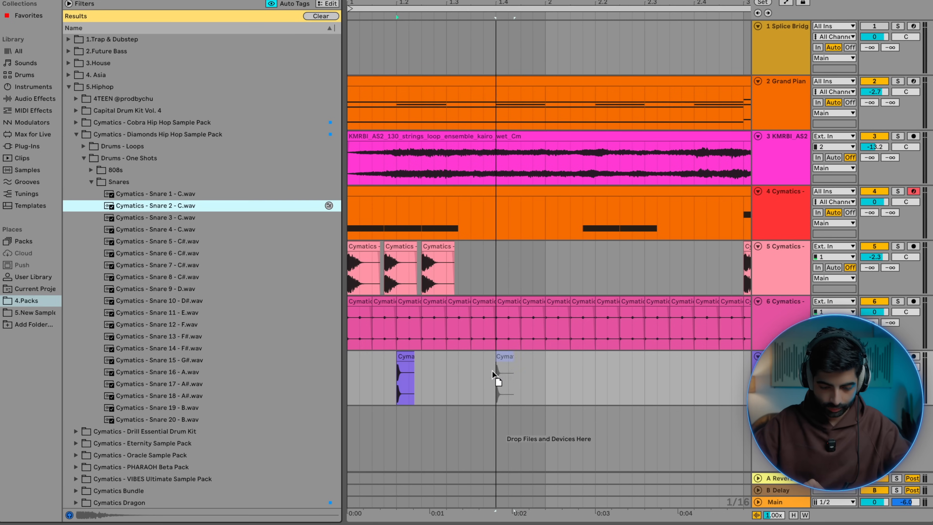
key("ctrl+v")
scroll(490, 371, "down", 3)
left_click(351, 380)
key("space")
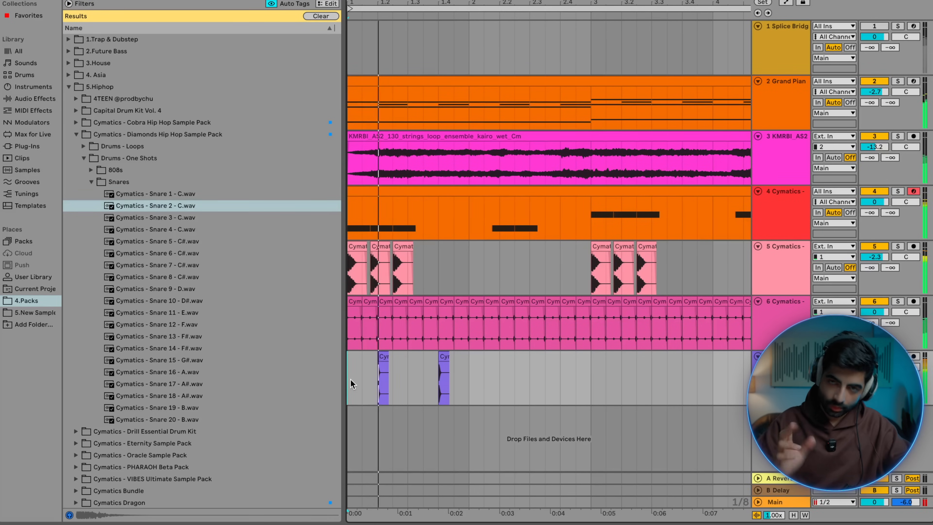
key("space")
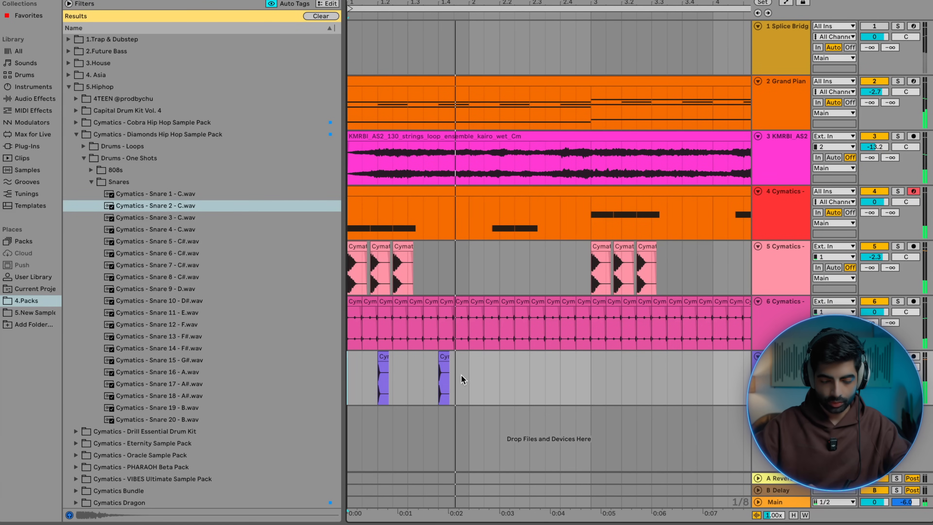
Step: Duplicate the one-bar snare pattern seven times to fill bars 2 through 8
left_click(464, 380, "shift")
scroll(513, 417, "down", 3)
key("ctrl+d")
key("ctrl+d")
key("ctrl+d")
key("ctrl+d")
key("ctrl+d")
key("ctrl+d")
key("ctrl+d")
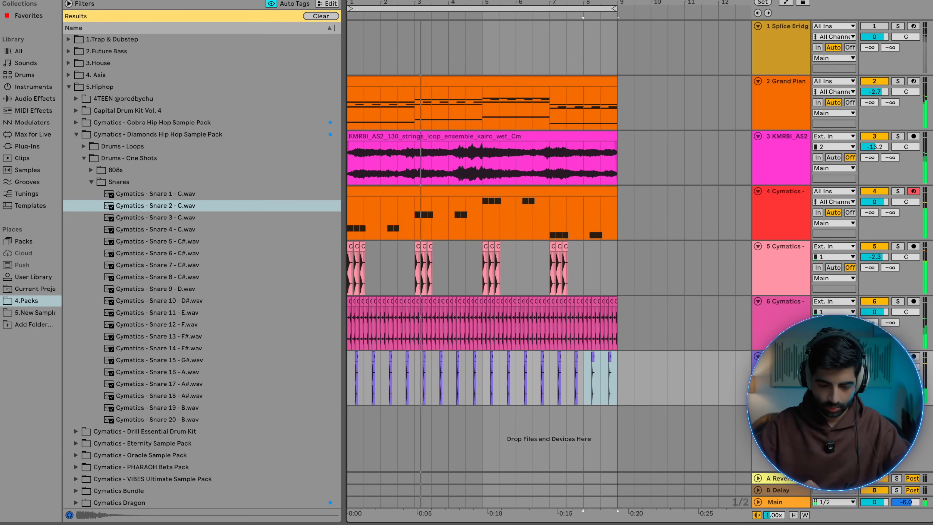
Step: Listen to the eight-bar arrangement with the snares and stop playback
scroll(508, 385, "up", 3)
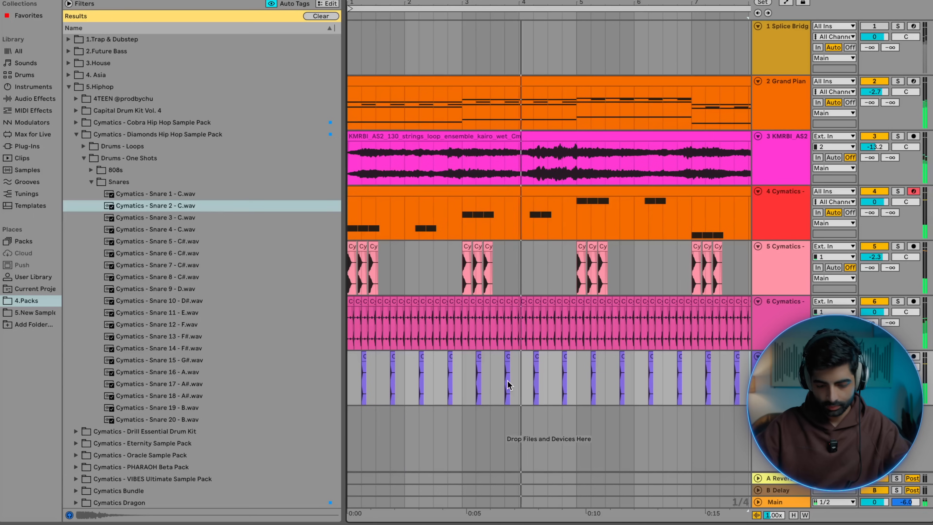
left_click(517, 388)
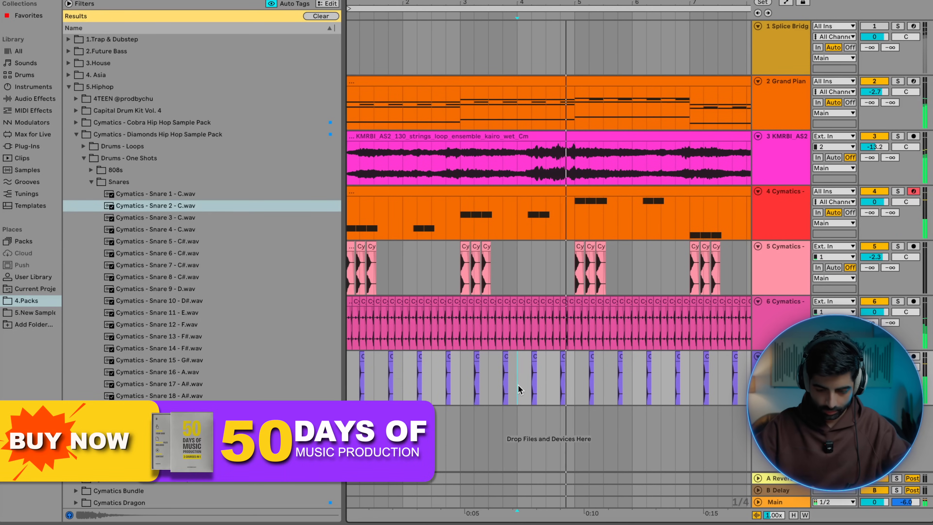
scroll(520, 388, "down", 2)
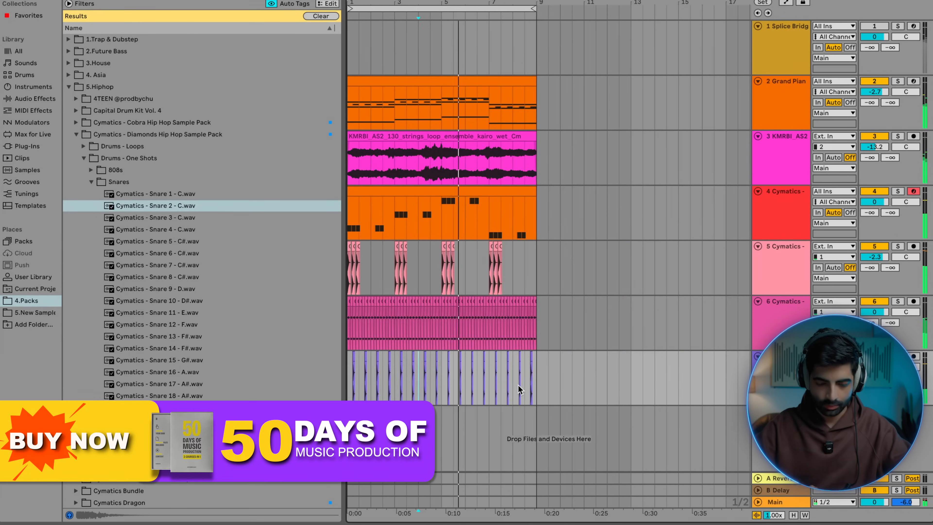
scroll(519, 388, "left", 5)
scroll(518, 387, "down", 2)
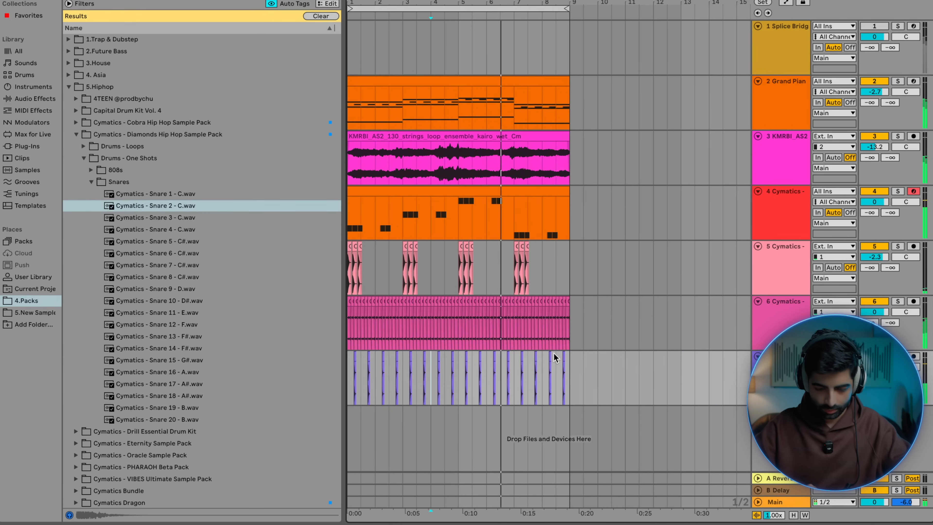
mouse_move(571, 374)
left_mouse_down()
mouse_move(485, 126)
mouse_move(354, 124)
left_mouse_up()
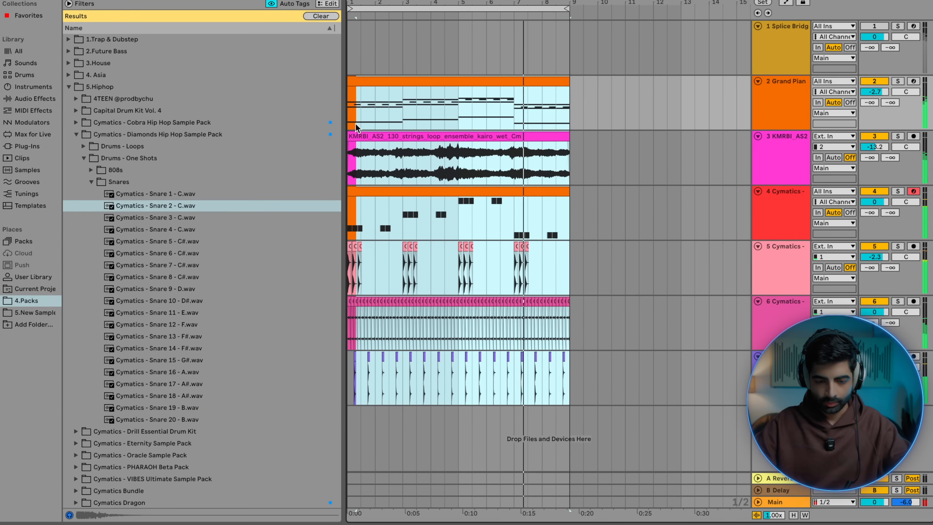
left_click(425, 153)
key("space")
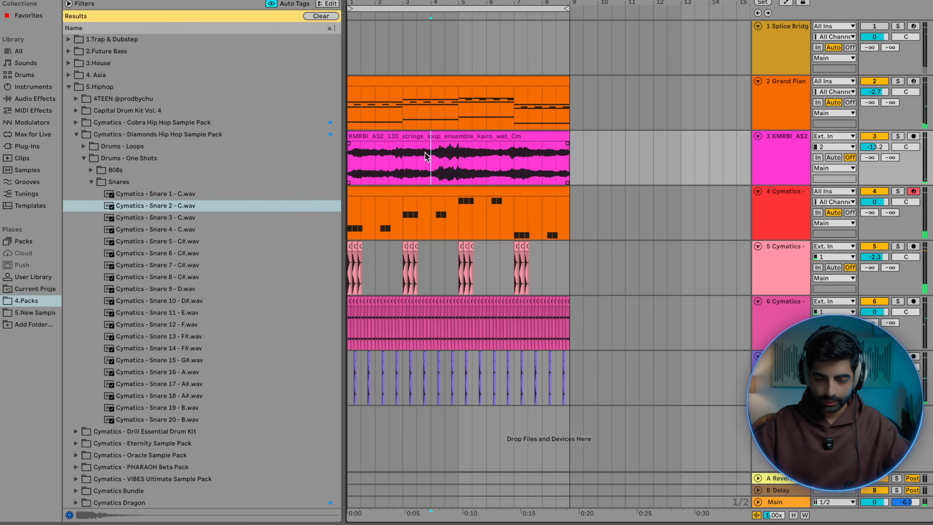
Step: Group the Grand Piano and KMRBI strings tracks and name the group INT
left_click(757, 104, "shift")
key("ctrl+g")
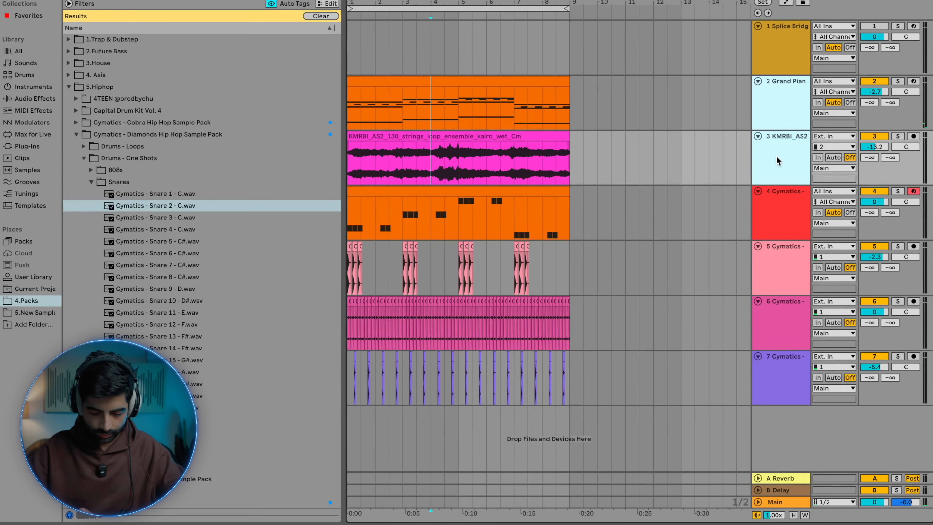
key("ctrl+r")
type("INT")
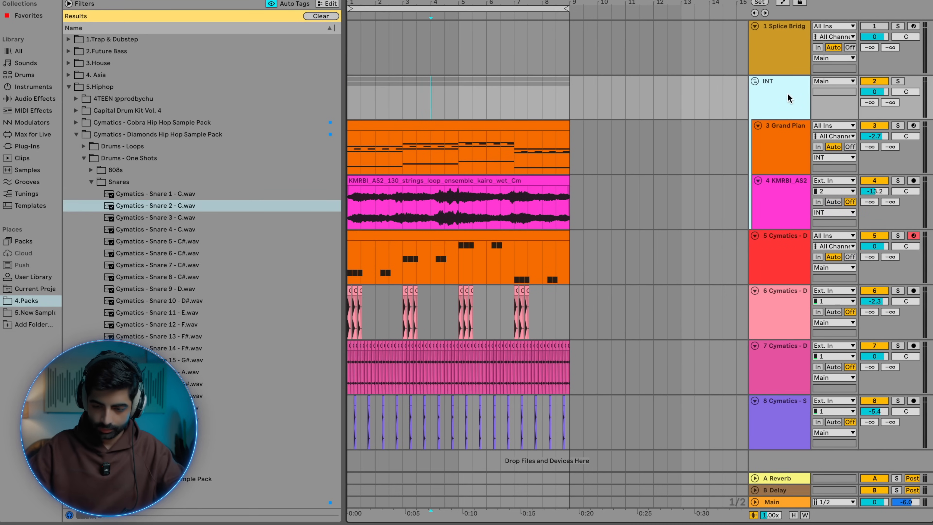
key("Return")
Step: Color the INT group green and apply that color to its grouped tracks and clips
right_click(787, 93)
left_click(683, 276)
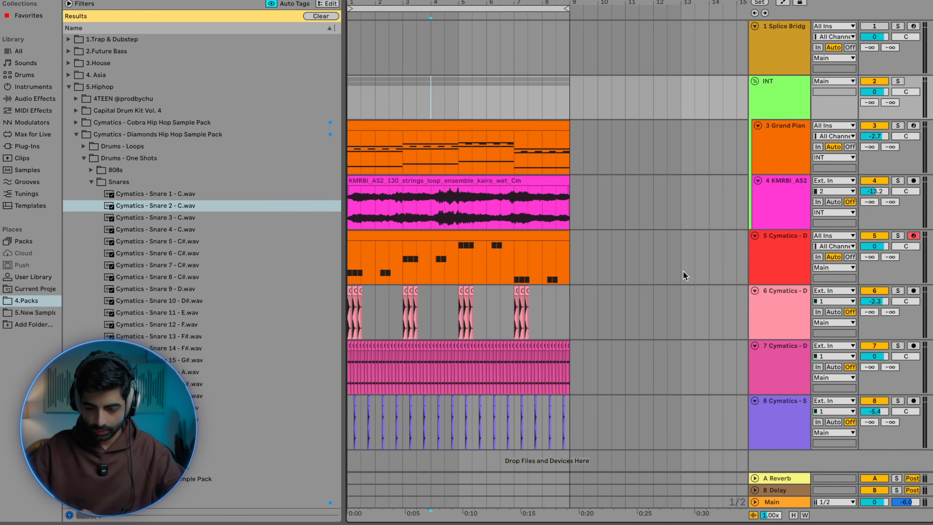
right_click(784, 104)
left_click(712, 333)
Step: Group the bass, kick, drum slice and snare tracks as Drums, and move the bass track out above the group
left_click(774, 256)
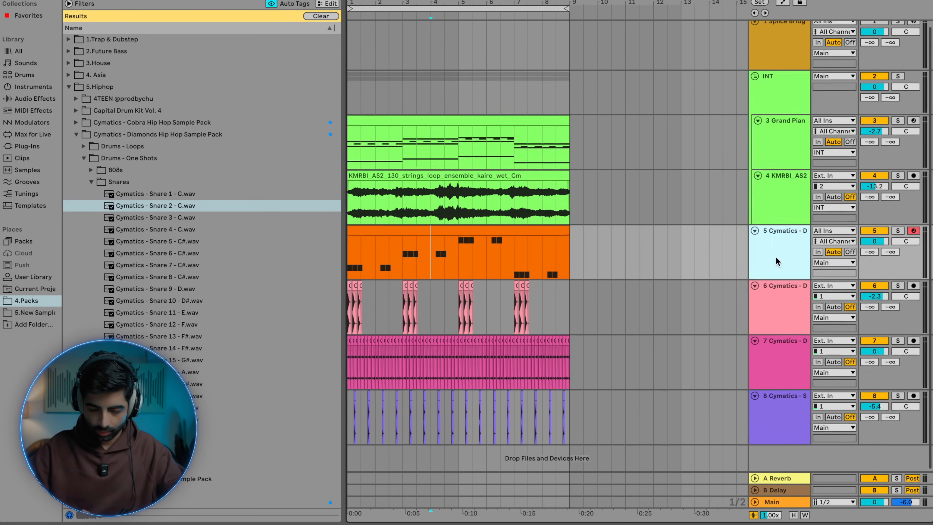
left_click(780, 410, "shift")
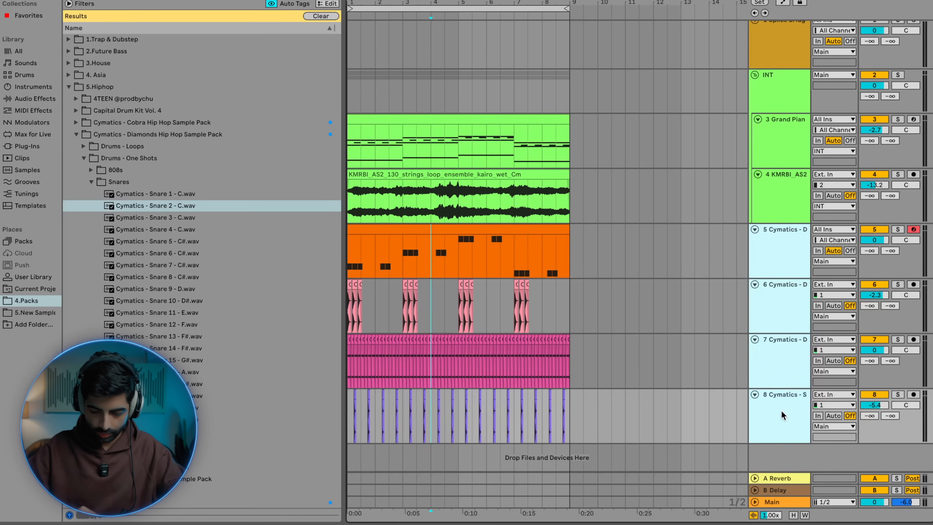
key("ctrl+g")
key("ctrl+r")
type("Drums")
key("Return")
left_click_drag(780, 292, 776, 236)
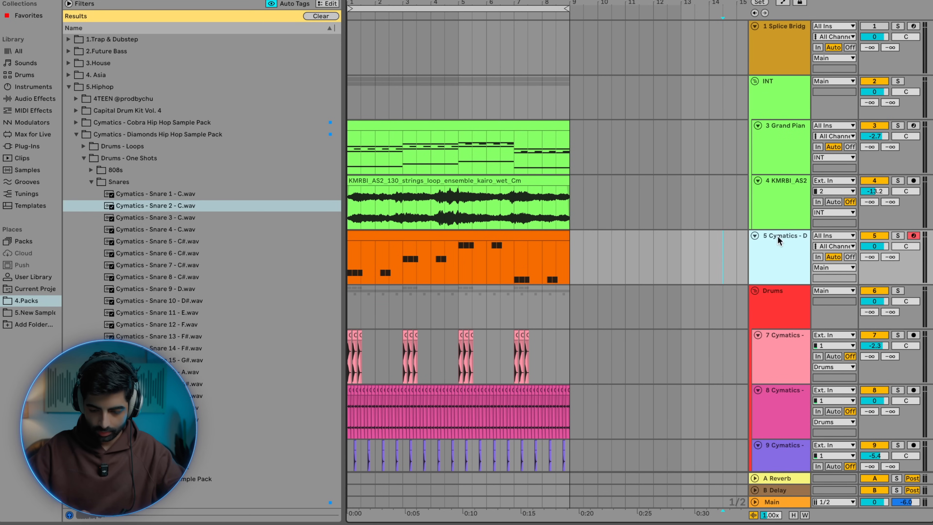
Step: Put the bass track in its own group named Bass and color the group blue
key("ctrl+g")
type("Bass")
key("Return")
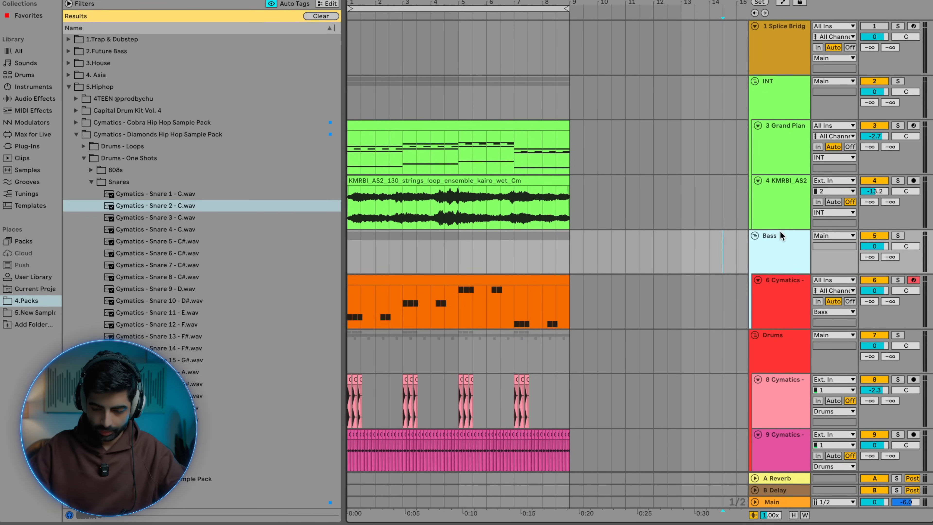
right_click(779, 230)
left_click(881, 413)
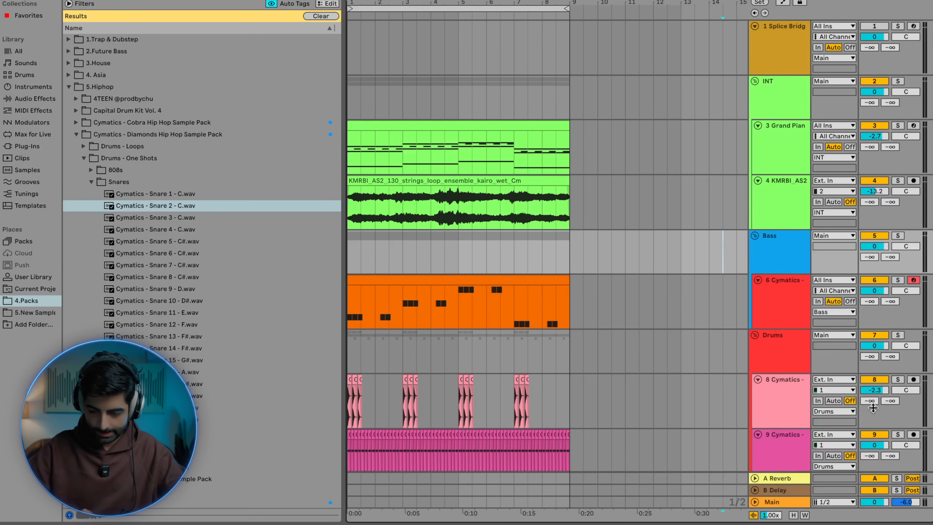
Step: Apply the Bass group's blue and the Drums group's red to their grouped tracks and clips
right_click(780, 247)
left_click(728, 473)
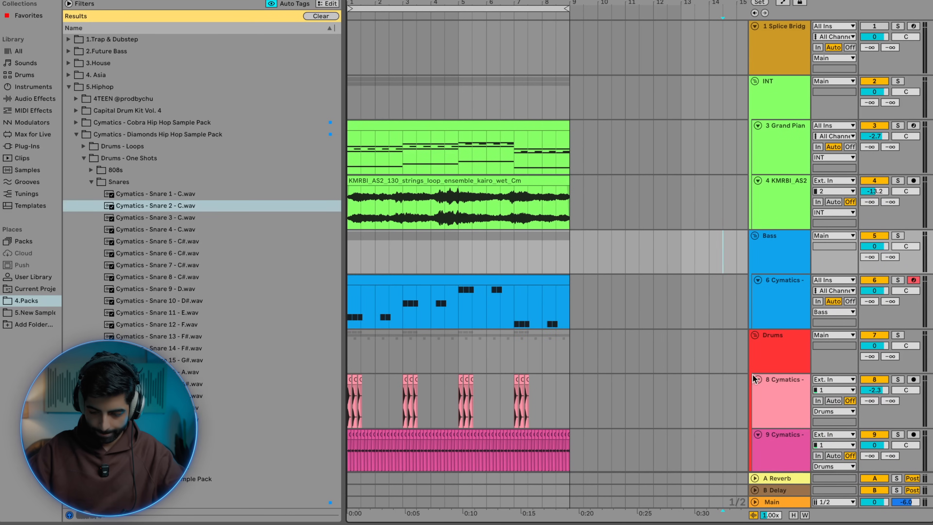
right_click(766, 344)
left_click(803, 319)
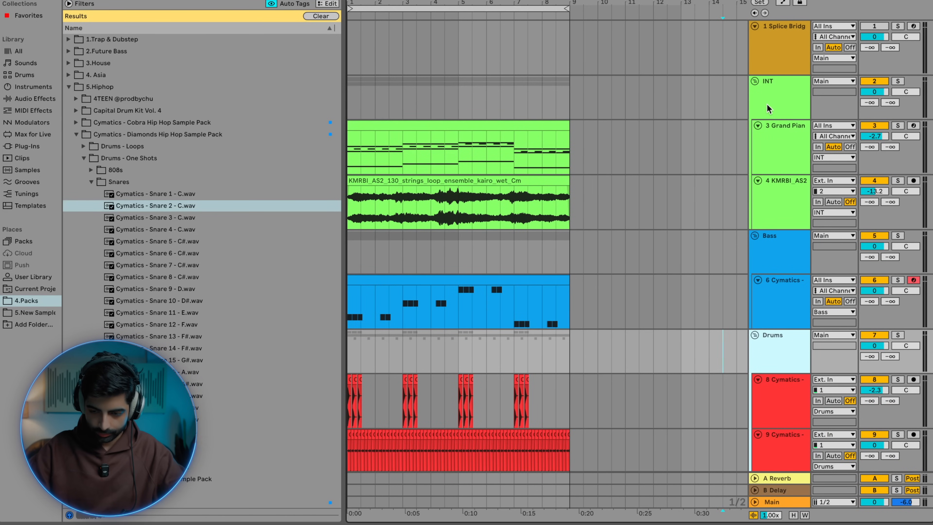
Step: Fold the INT, Bass and Drums groups and move the Drums group above INT
left_click(764, 62)
left_click(755, 79)
left_click(754, 92)
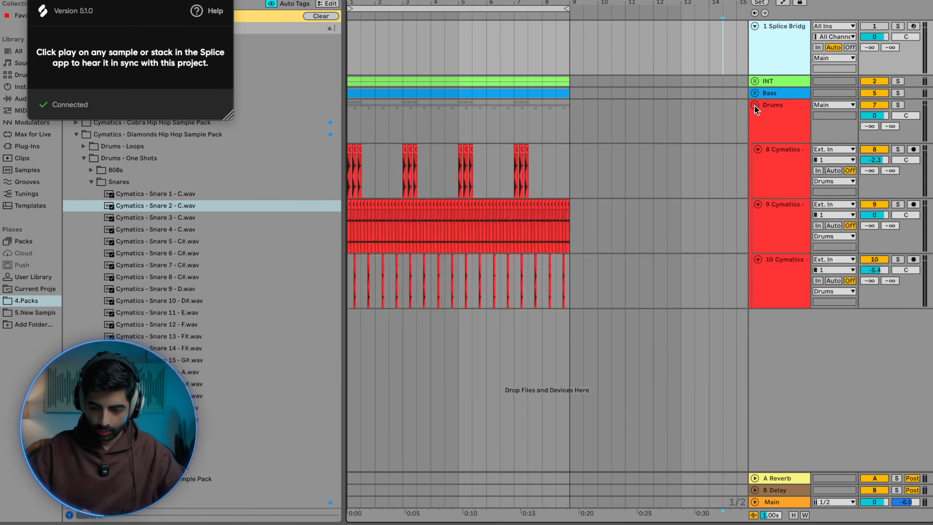
left_click(754, 105)
left_click(770, 105)
left_click_drag(770, 105, 767, 75)
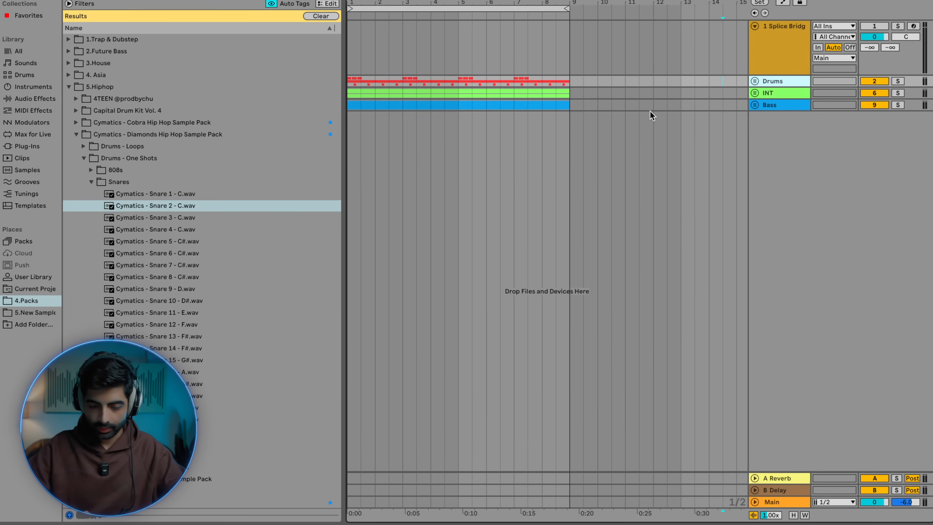
Step: Add a locator at bar 17 and name it Start
key("minus")
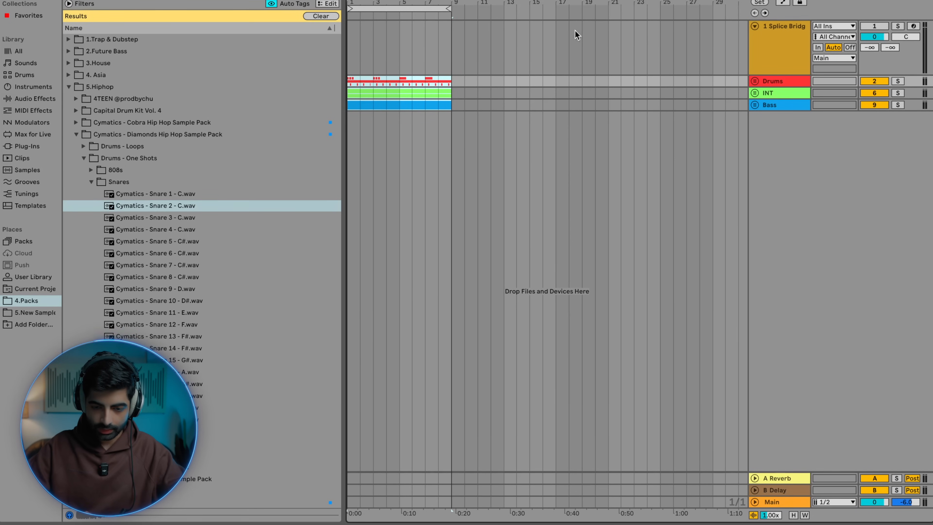
scroll(555, 15, "right", 1)
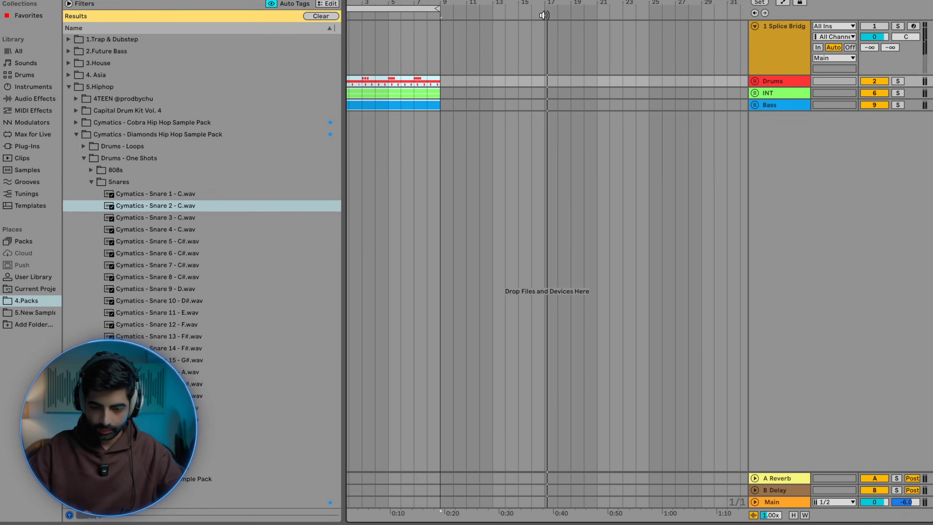
right_click(546, 15)
left_click(562, 45)
type("Start")
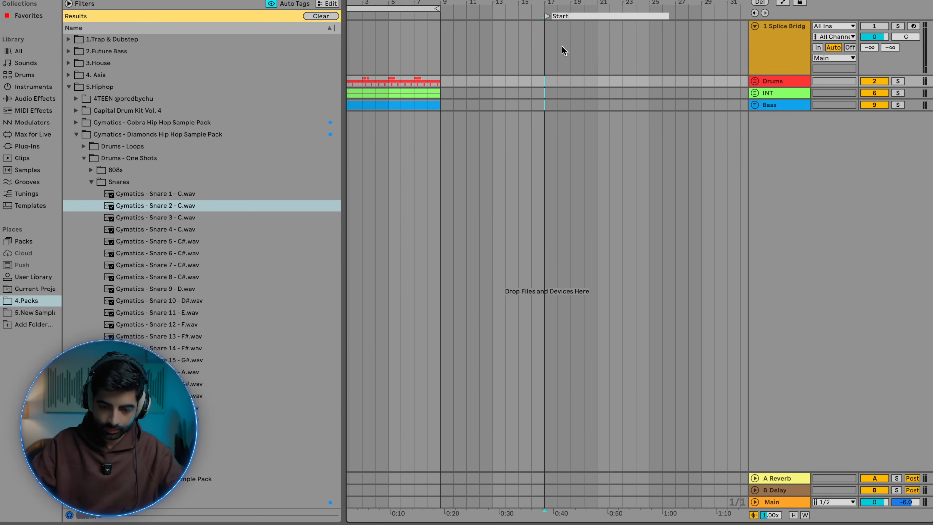
key("Return")
Step: Copy the INT group's eight-bar section and paste it at the Start locator
left_click(444, 93)
scroll(420, 91, "left", 1)
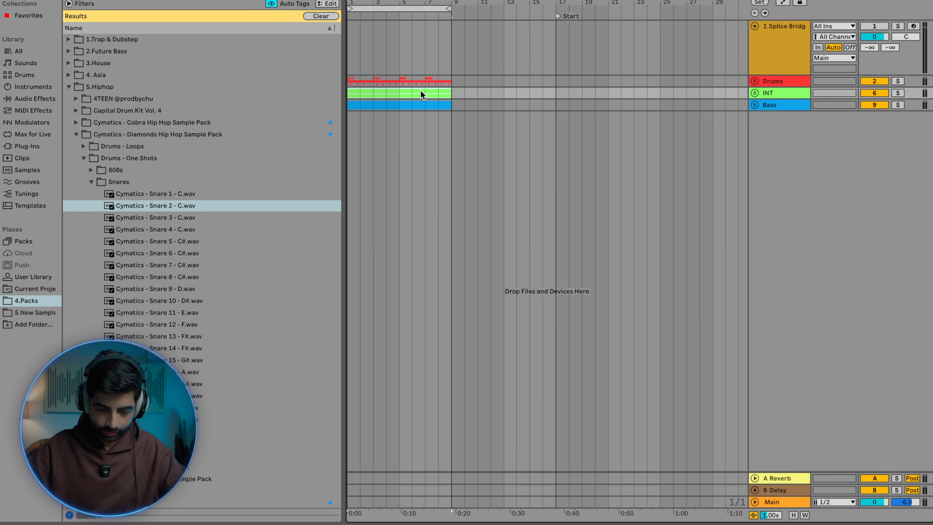
left_click(554, 91)
key("super+v")
scroll(554, 90, "down", 2)
scroll(554, 90, "right", 2)
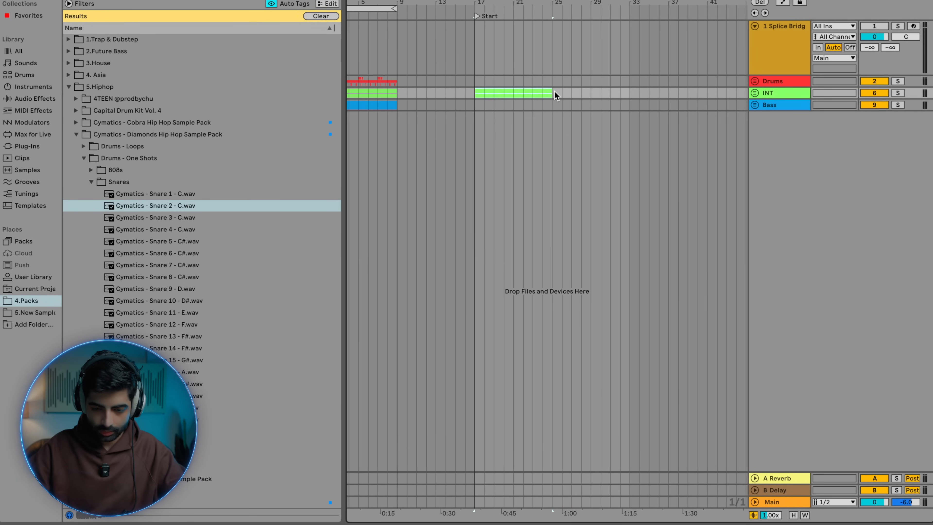
scroll(478, 98, "left", 2)
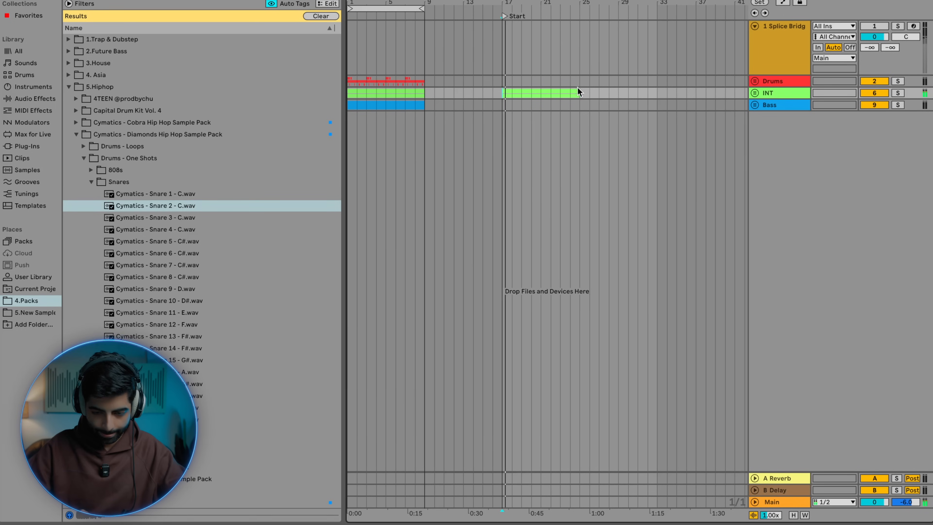
Step: Duplicate the pasted INT section five times so the group runs from bar 17 to bar 65
scroll(501, 94, "down", 2)
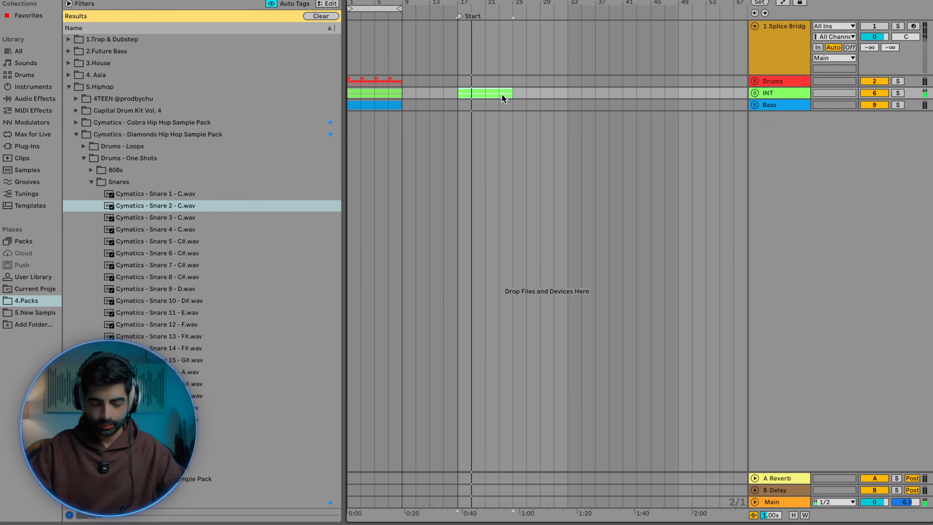
key("super+d")
key("super+d")
key("super+d")
key("super+d")
key("super+d")
scroll(502, 94, "down", 1)
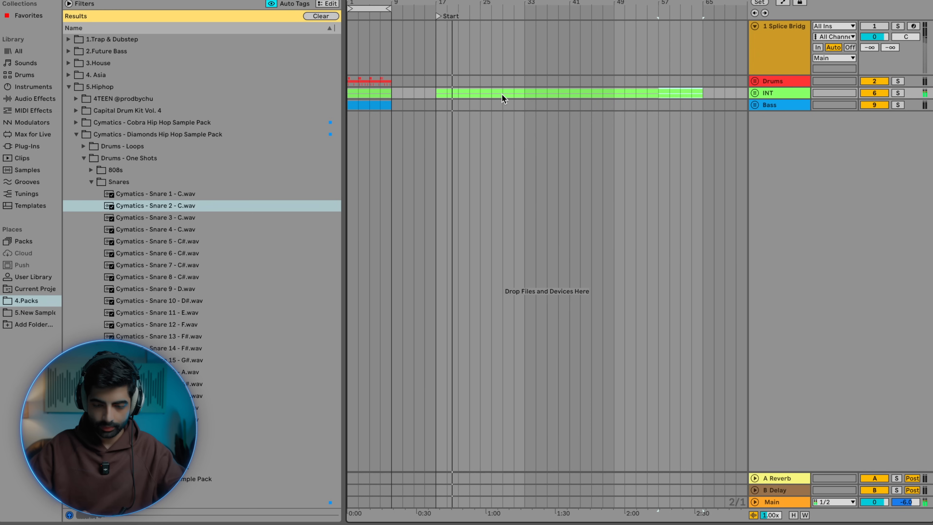
Step: Unfold the INT and Drums groups and copy the Drums group's original eight-bar section
left_click(754, 93)
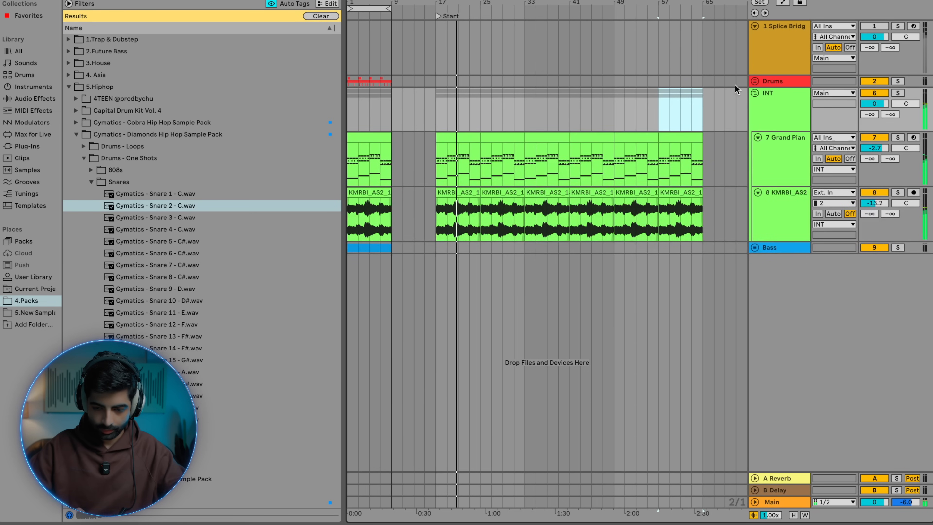
left_click(754, 81)
scroll(397, 243, "down", 1)
scroll(397, 243, "up", 3)
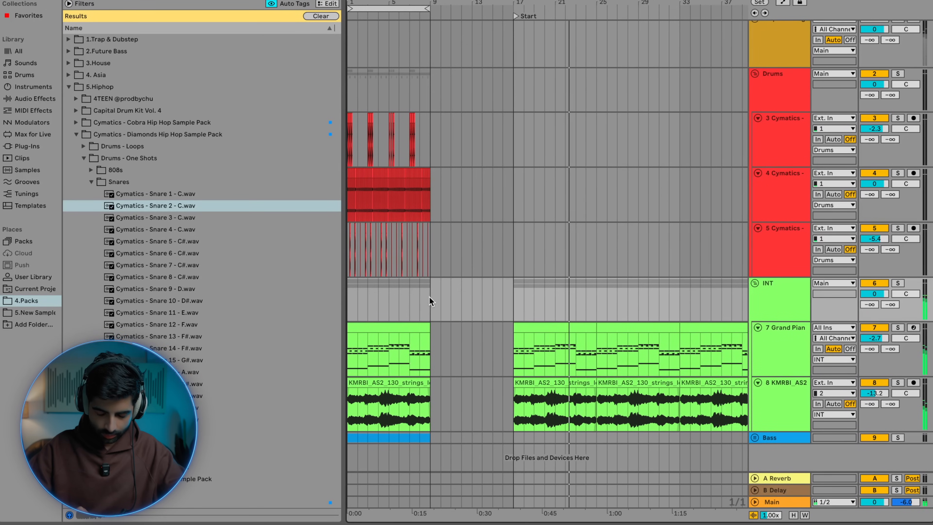
scroll(517, 289, "down", 3)
scroll(436, 288, "up", 2)
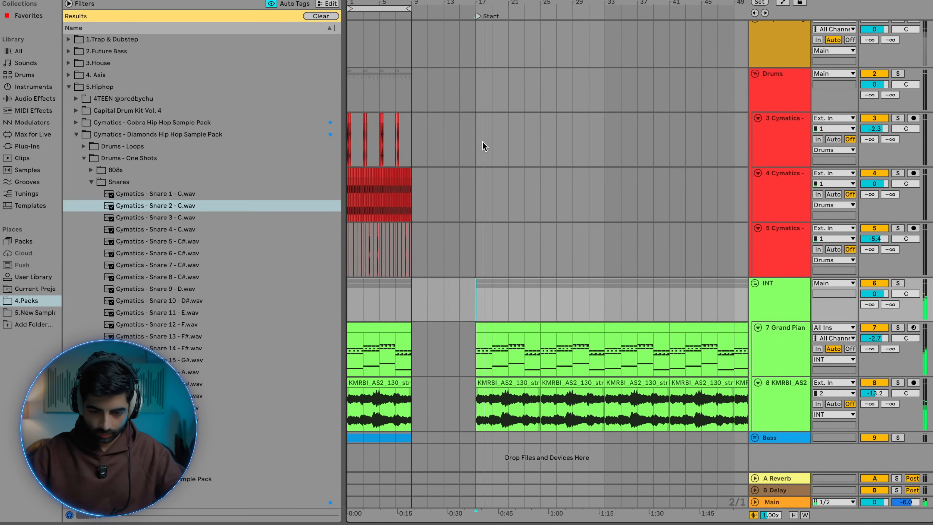
left_click(407, 101)
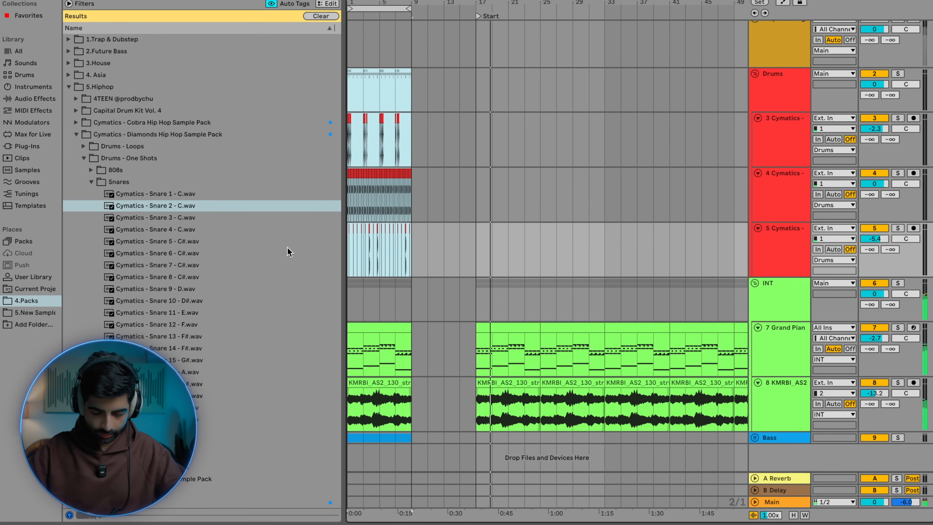
scroll(505, 156, "up", 1)
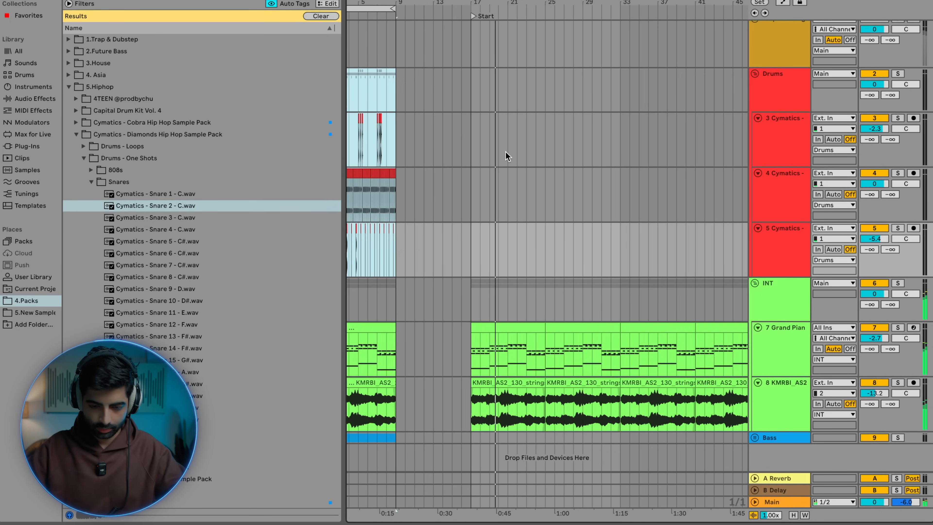
left_click(546, 131)
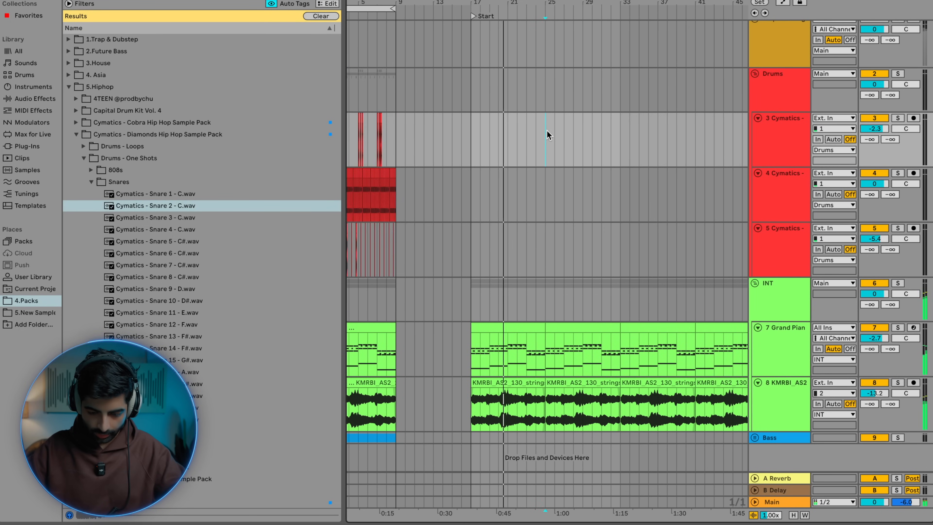
scroll(547, 129, "up", 1)
key("super+v")
left_click(497, 206)
scroll(498, 207, "up", 1)
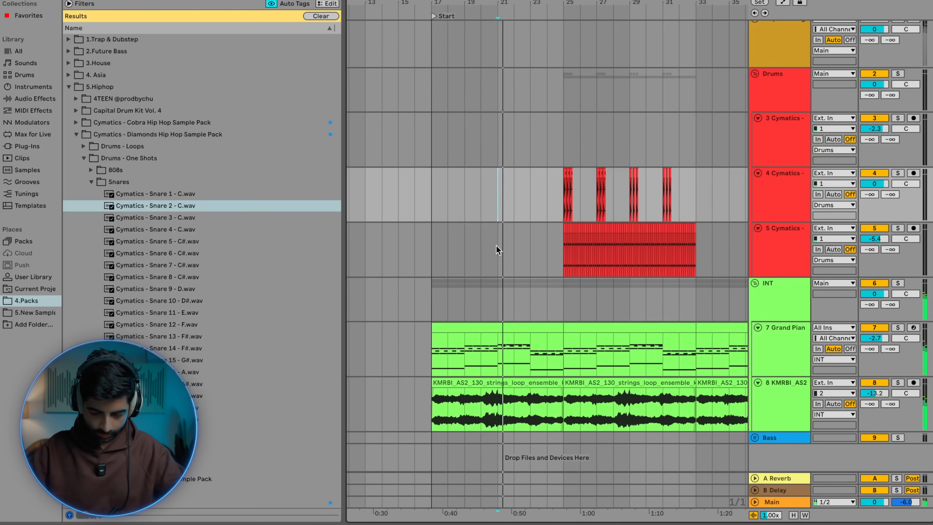
key("super+z")
Step: Paste the copied eight-bar drum section at bar 25 on the Drums group track
left_click(561, 105)
key("super+v")
left_click(560, 132)
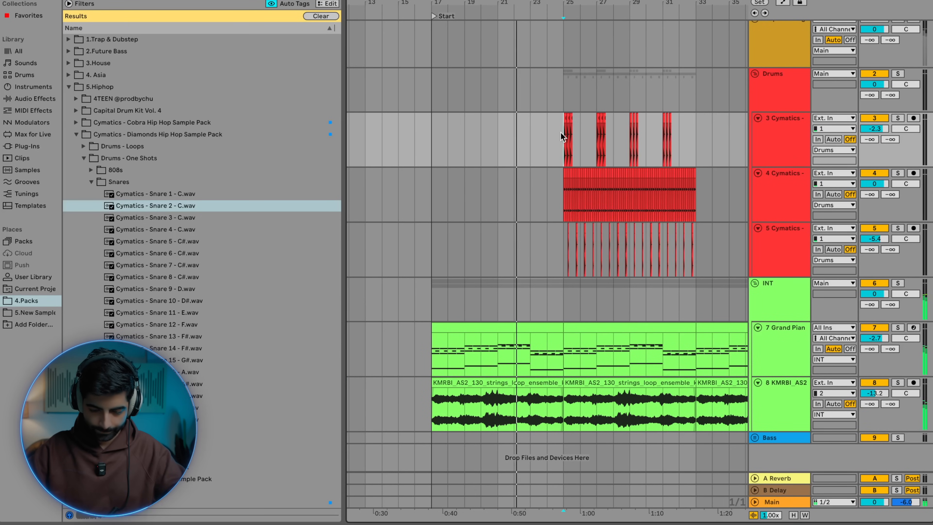
scroll(560, 133, "up", 1)
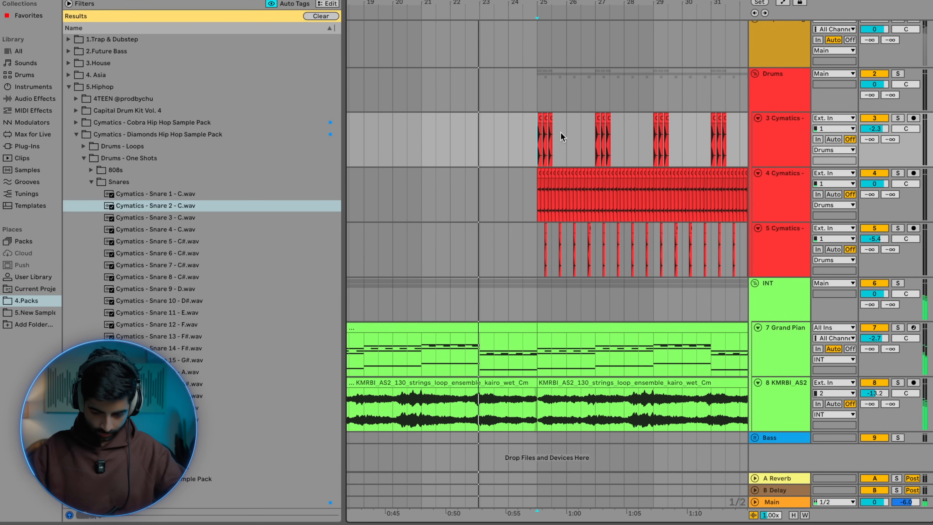
right_click(554, 250)
key("Escape")
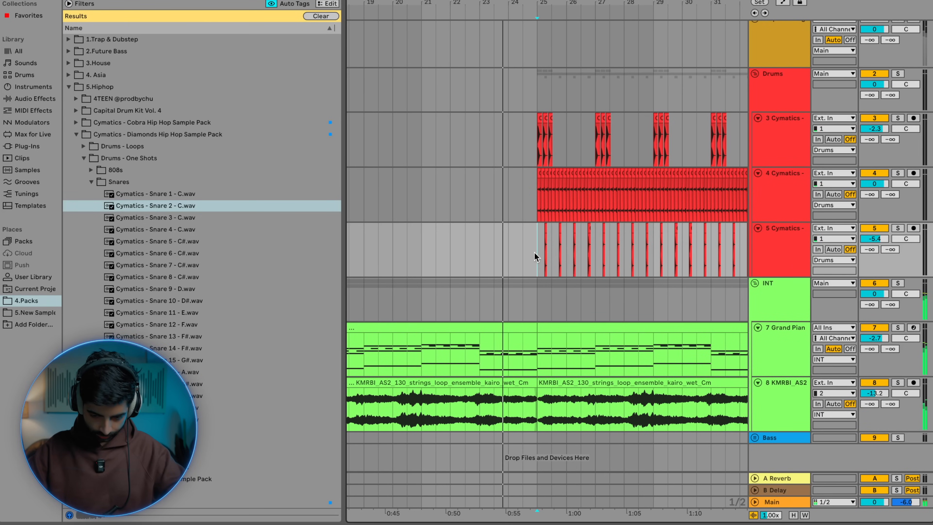
left_click(534, 252)
scroll(534, 253, "up", 2)
scroll(534, 252, "down", 2)
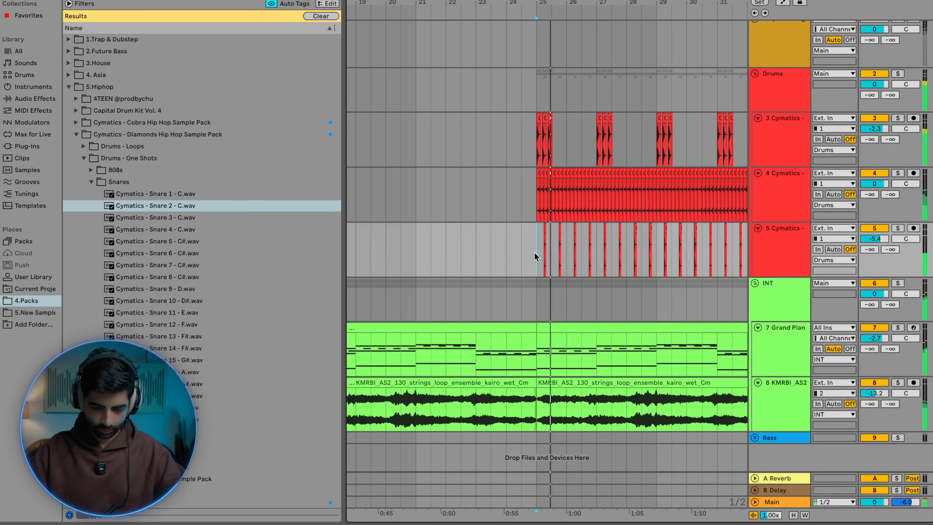
Step: Copy the Bass group's eight-bar section to bar 25, and move the unfolded group between Drums and INT
scroll(534, 252, "down", 5)
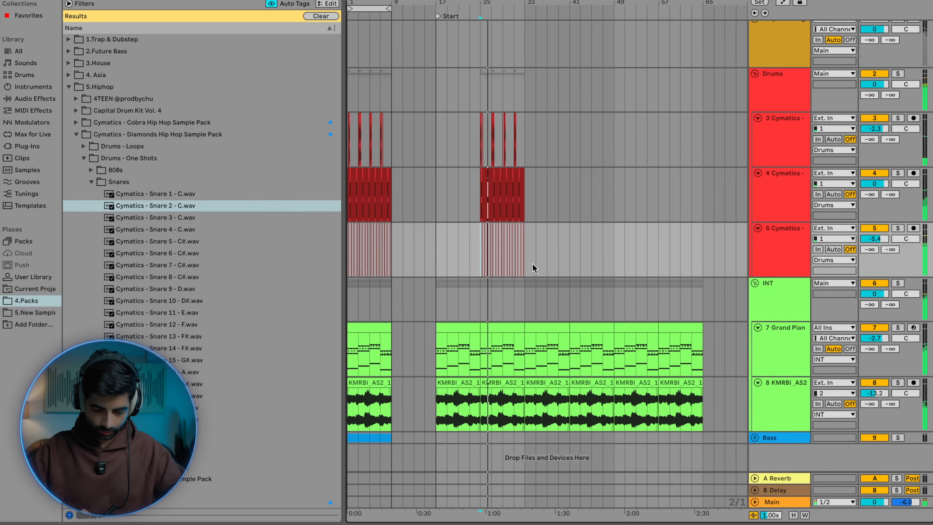
left_click(432, 434)
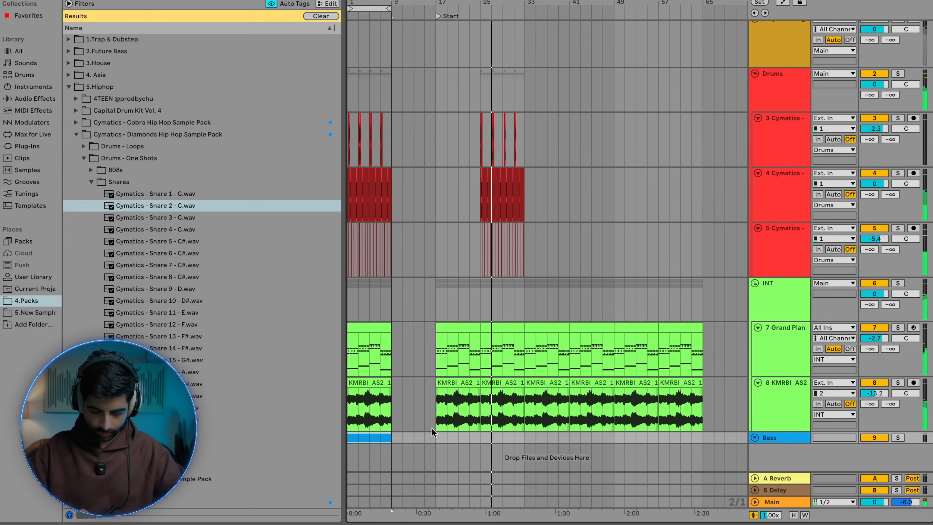
left_click(482, 438)
key("super+v")
scroll(482, 439, "up", 2)
scroll(480, 444, "up", 3)
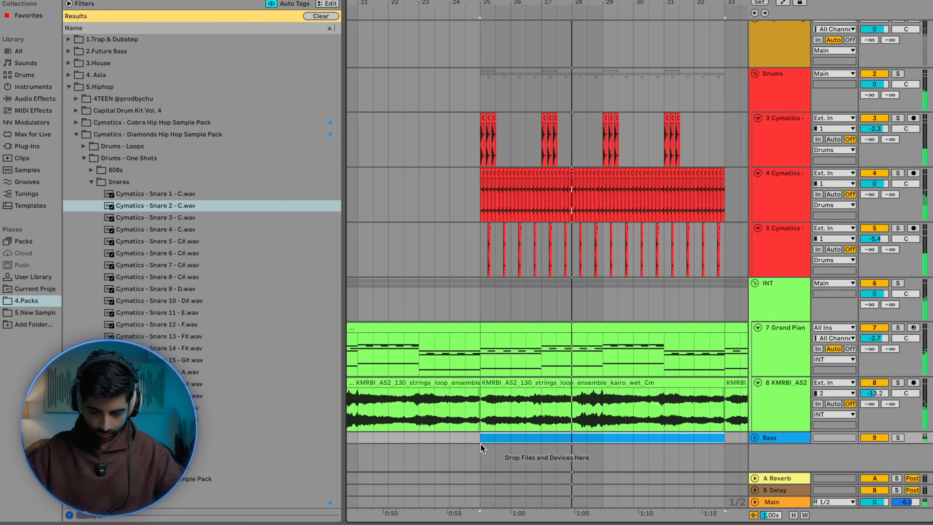
left_click_drag(783, 437, 781, 286)
left_click(755, 291)
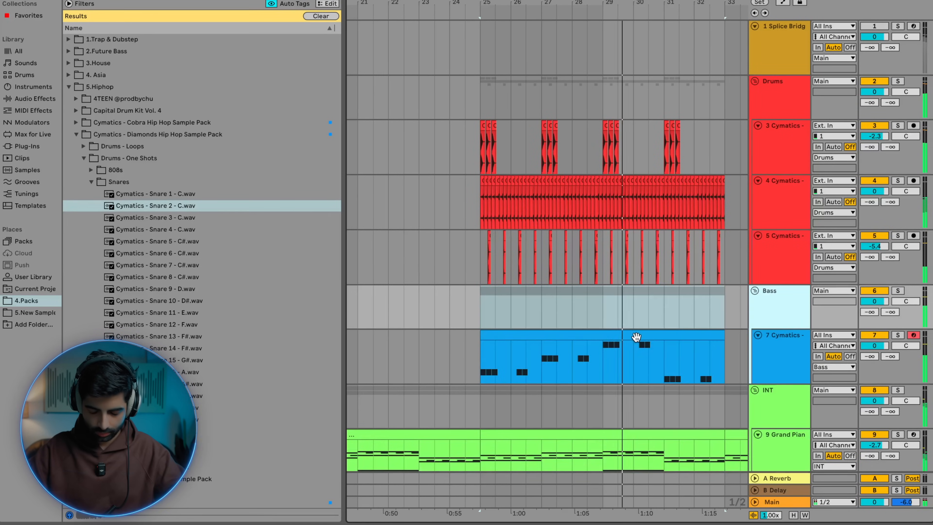
Step: Try the F#3 notes in bars 5 and 6 of the bass clip an octave lower, and undo the change
double_click(636, 336)
left_click_drag(622, 230, 731, 228)
key("shift+Down")
left_click(628, 250)
left_click(612, 256)
key("space")
key("space")
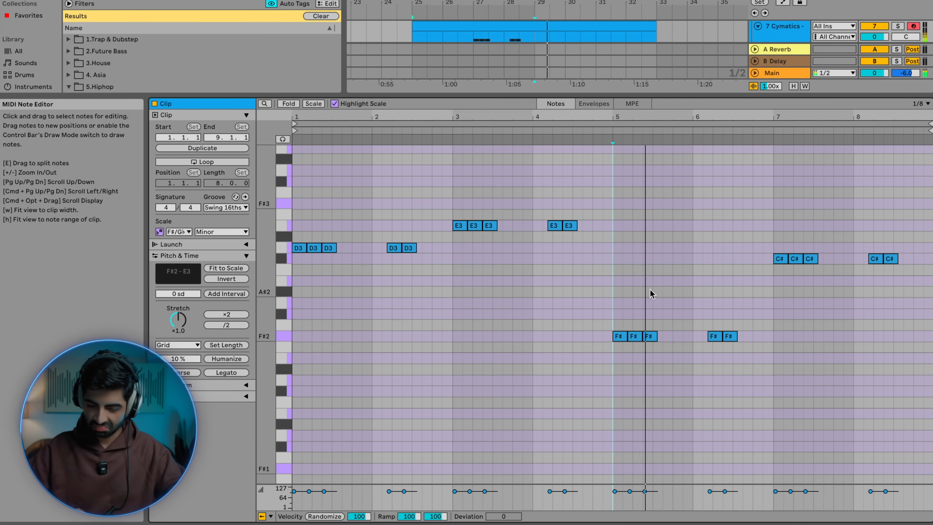
key("super+z")
key("space")
key("space")
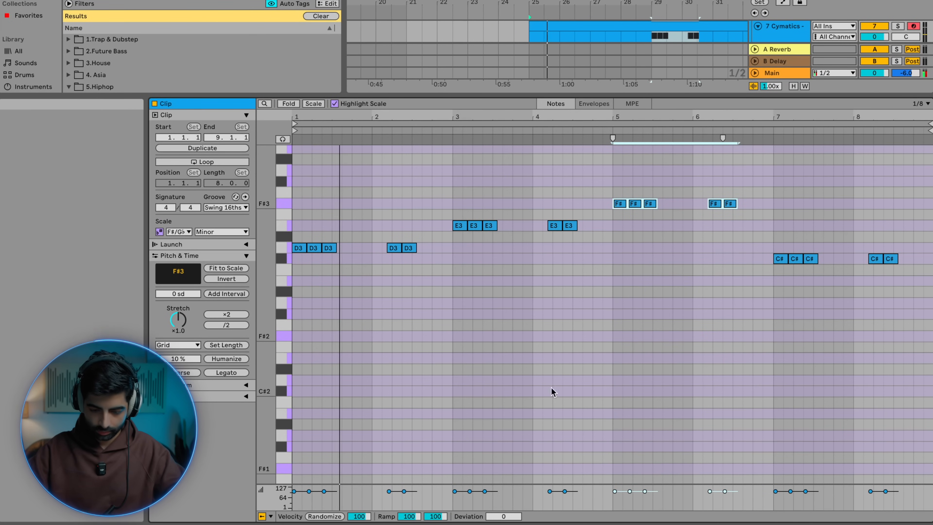
key("super+alt+l")
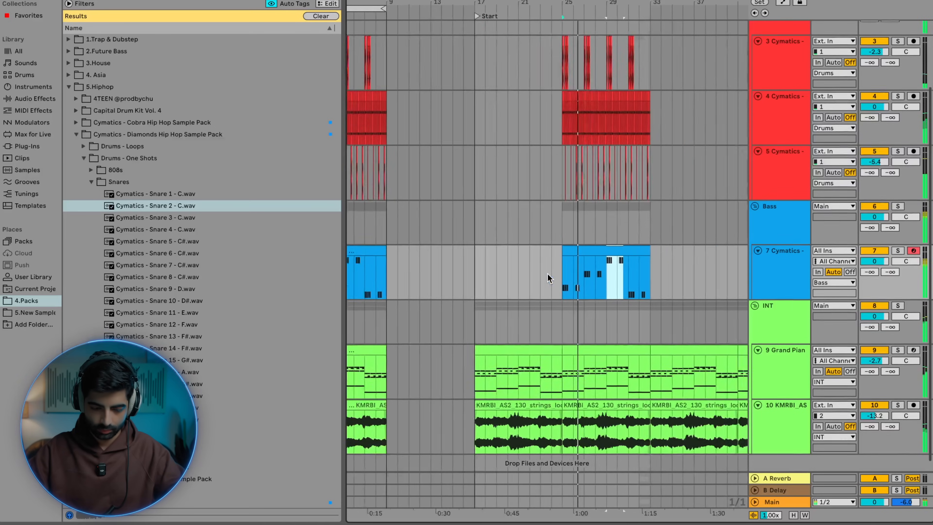
Step: Play the arrangement from the Start locator at bar 17
scroll(547, 273, "left", 2)
left_click(519, 274)
scroll(519, 274, "up", 3)
scroll(519, 274, "left", 1)
key("space")
key("space")
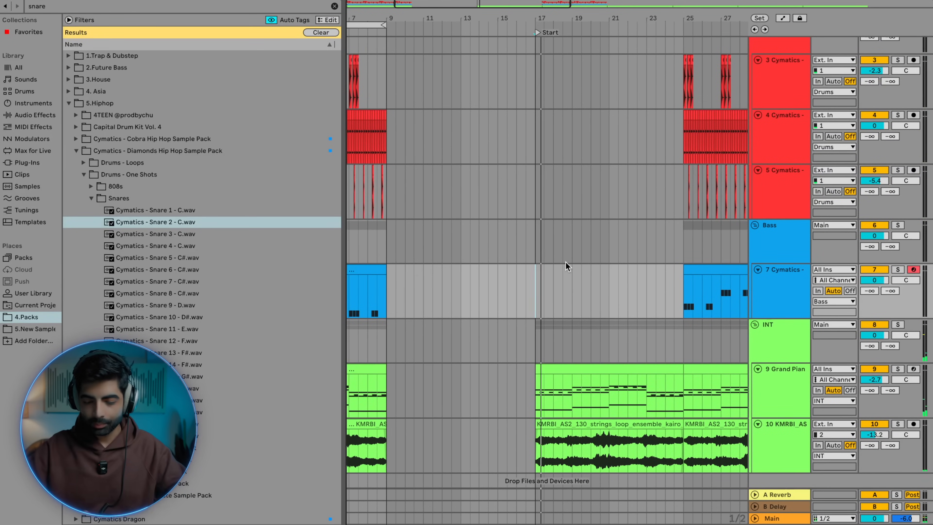
Step: Switch to Splice and search the samples for vocals
left_click(778, 249)
scroll(742, 143, "up", 3)
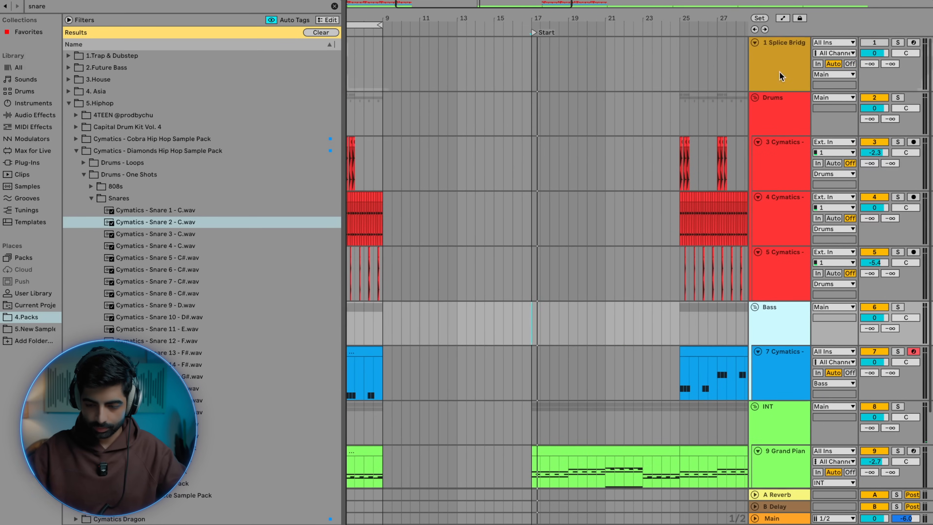
left_click(780, 76)
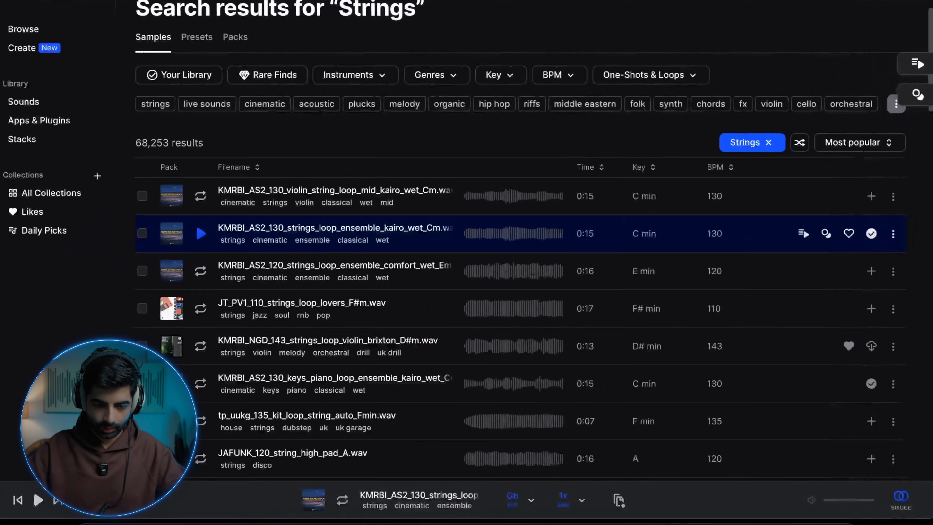
left_click(464, 1)
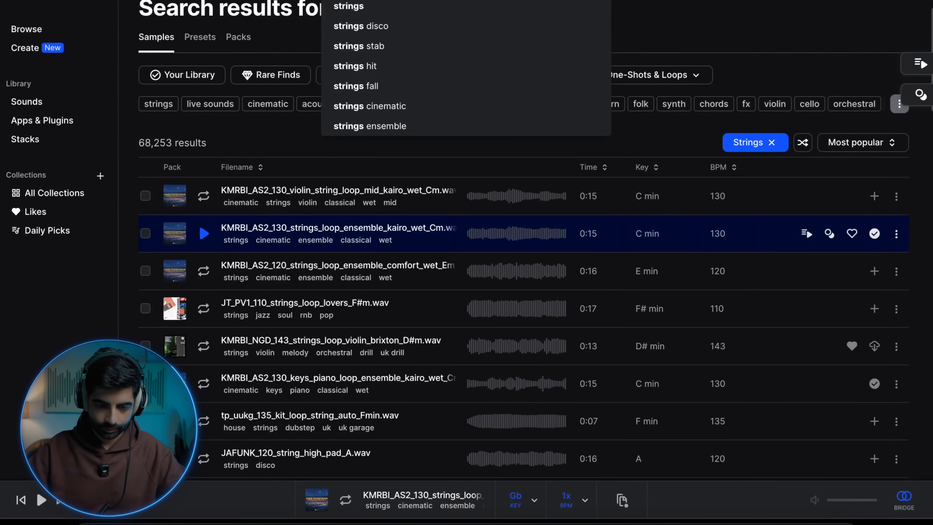
type("vocals")
key("Return")
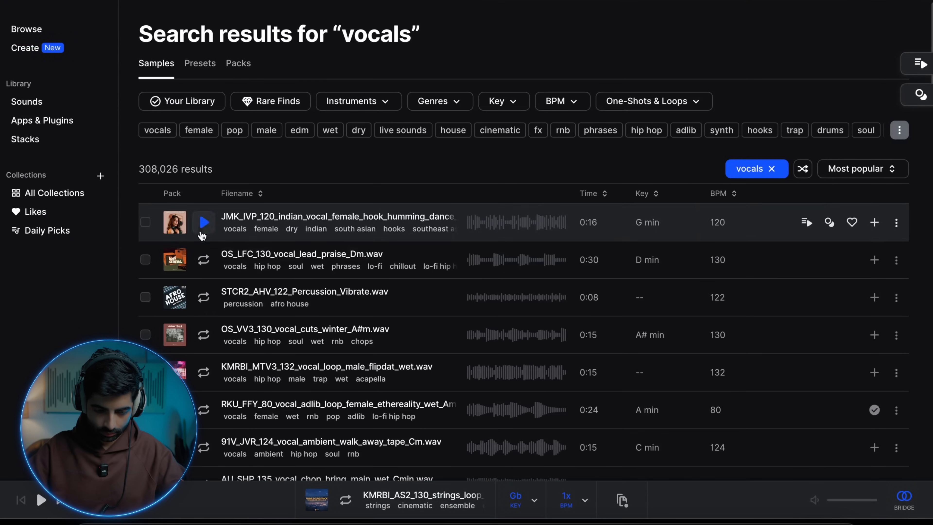
Step: Preview the 120 BPM Indian female humming hook at the head of the vocal results and open its sample pack
left_click(203, 222)
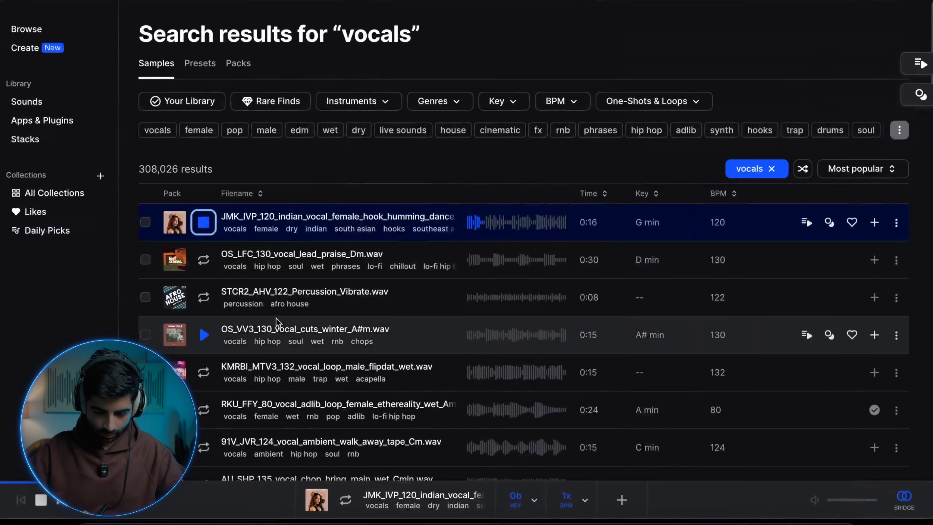
scroll(241, 325, "down", 10)
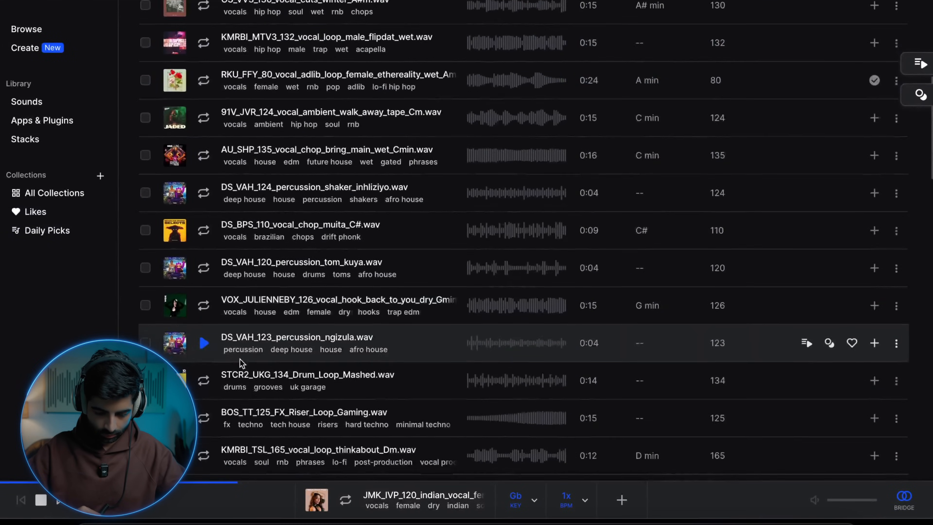
scroll(240, 359, "up", 10)
left_click(174, 229)
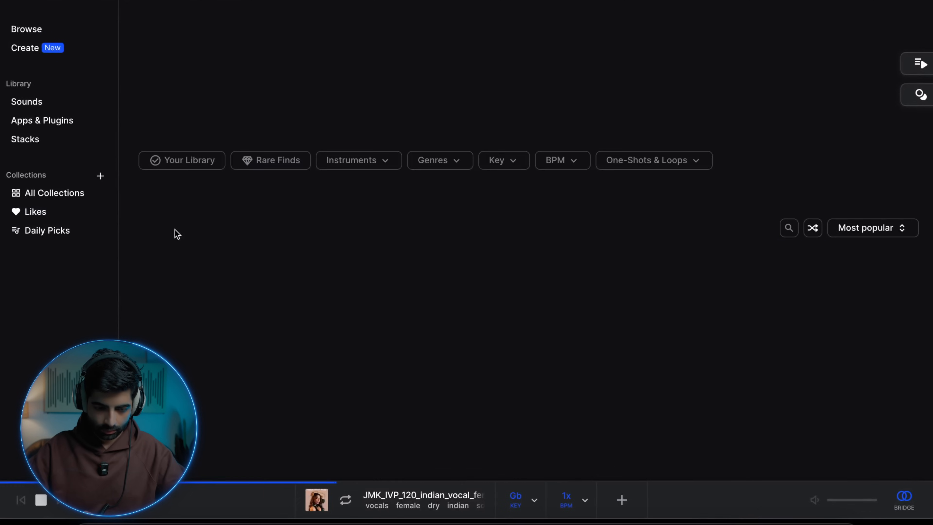
scroll(211, 342, "down", 2)
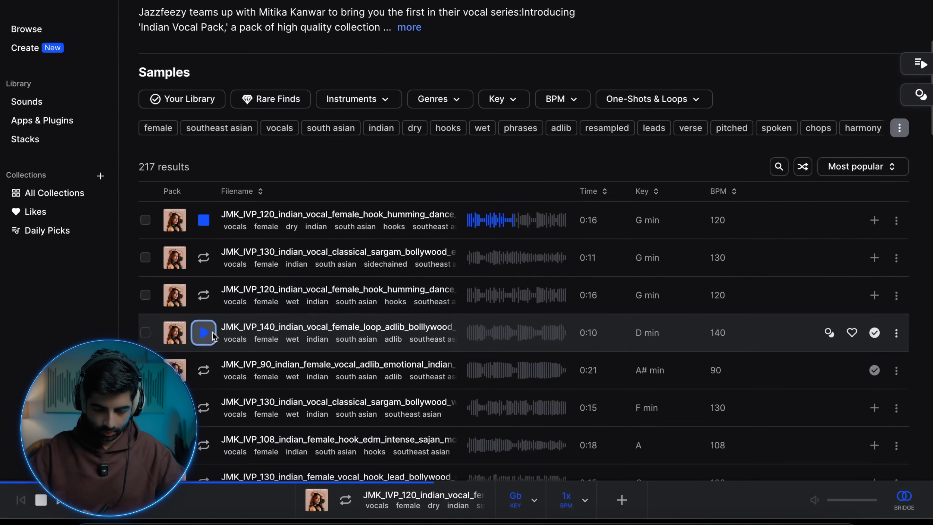
Step: Audition the pack's 140 BPM Bollywood adlib loop and the 90 BPM emotional adlib against the project
left_click(204, 332)
key("ctrl+Right")
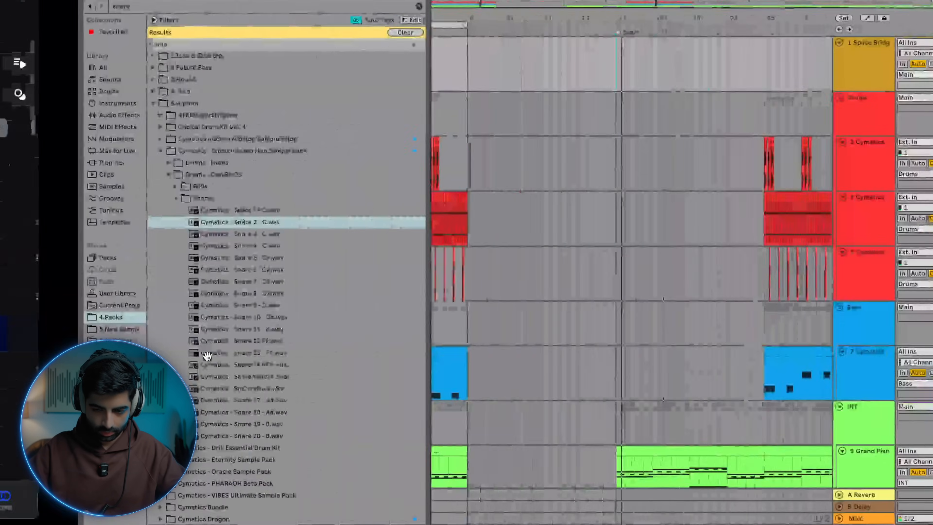
key("ctrl+Left")
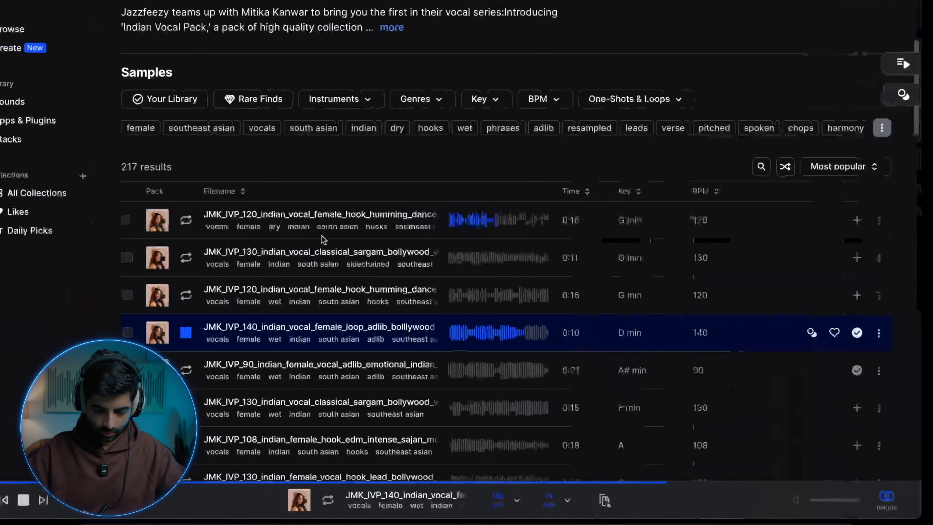
scroll(245, 305, "down", 5)
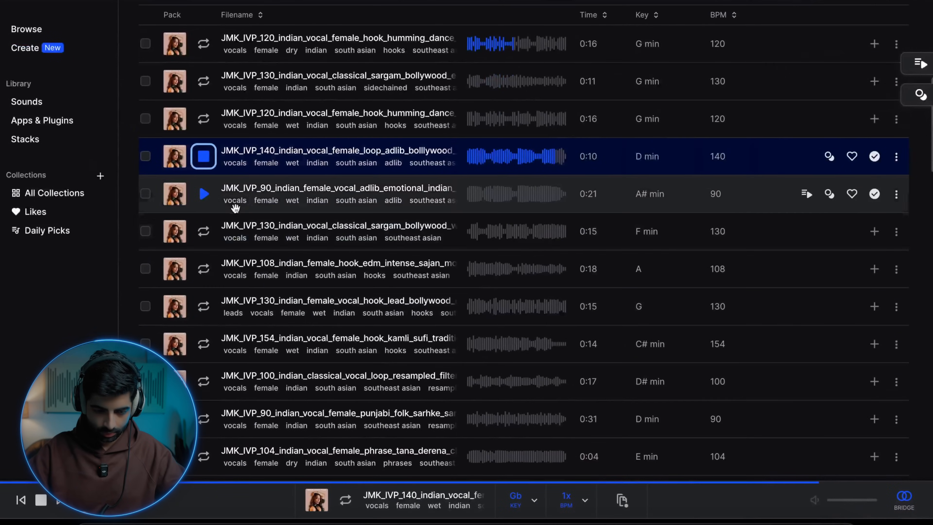
left_click(204, 194)
scroll(206, 195, "down", 3)
scroll(207, 197, "down", 15)
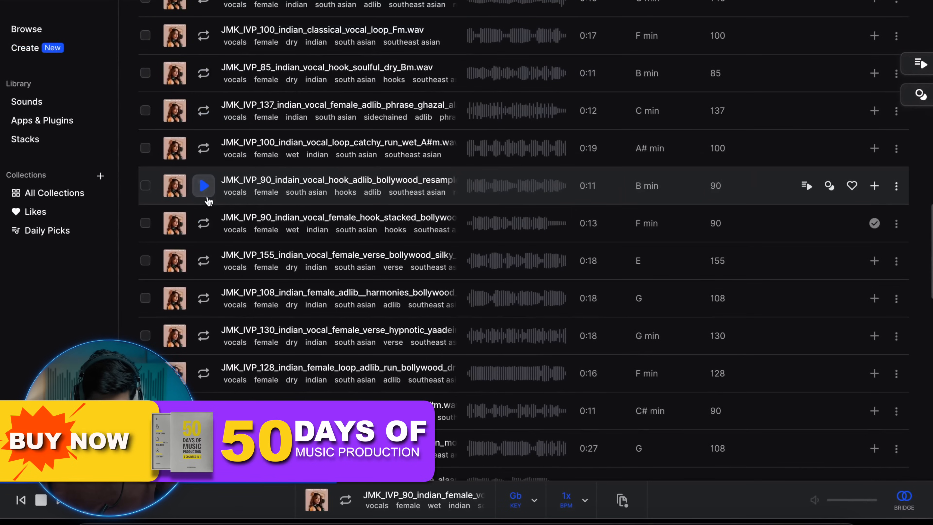
Step: Audition the 90 BPM resampled adlib hook and the 90 BPM stacked Bollywood hook, and switch to Ableton Live at bar 17
left_click(204, 186)
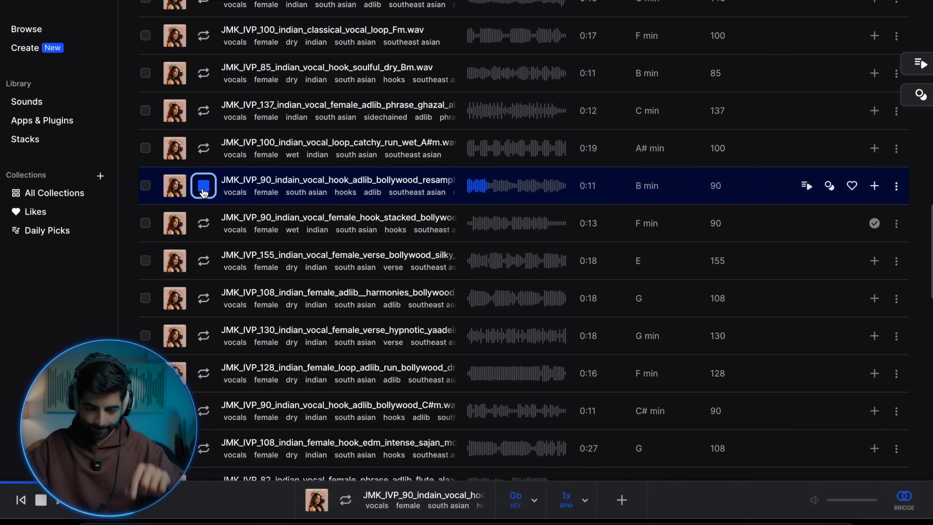
left_click(203, 223)
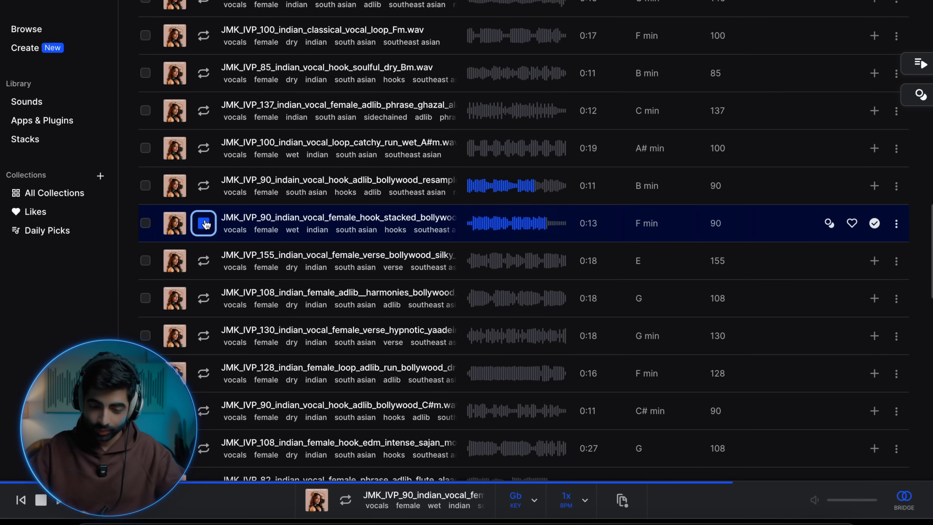
key("ctrl+Right")
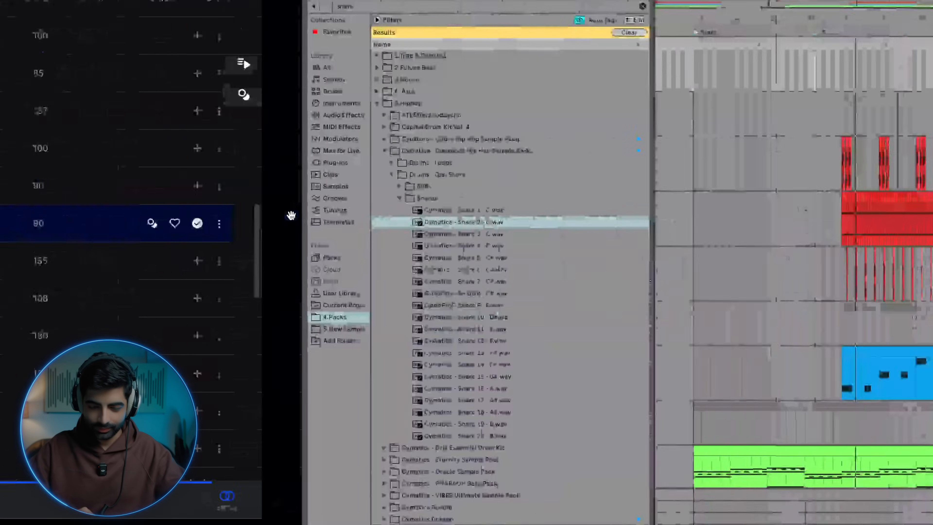
key("space")
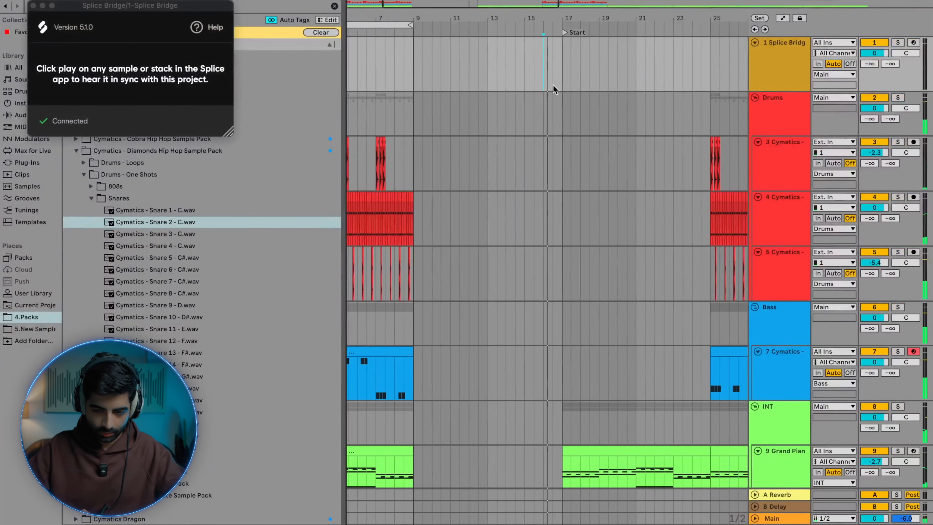
scroll(552, 84, "up", 5)
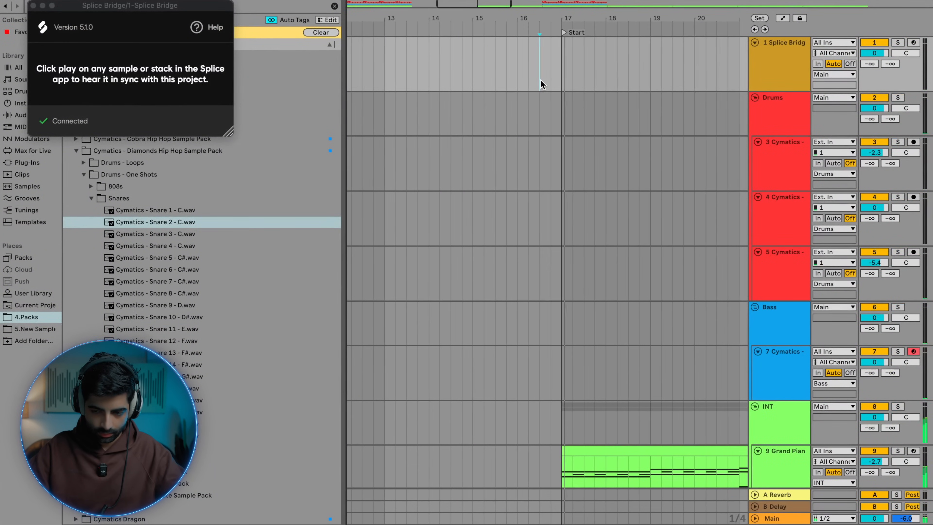
key("ctrl+Left")
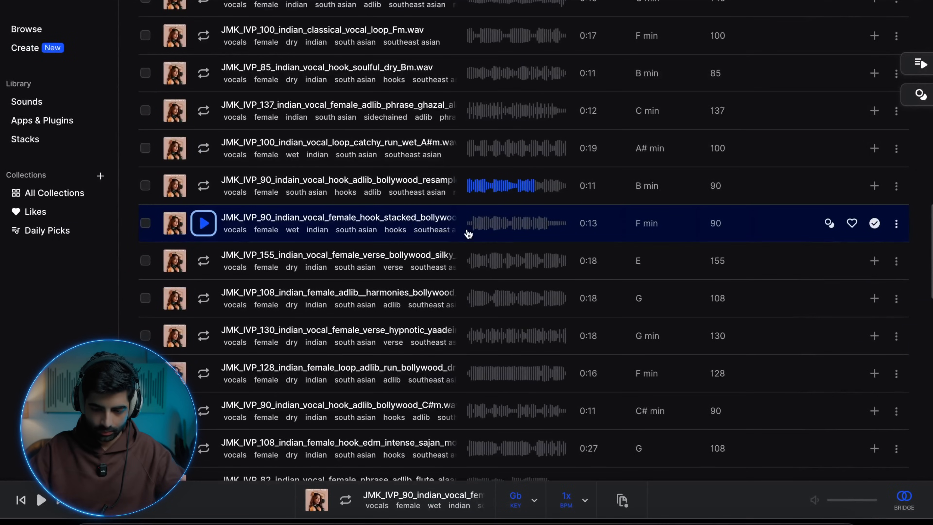
key("ctrl+Right")
left_click_drag(531, 229, 534, 70)
key("ctrl+Left")
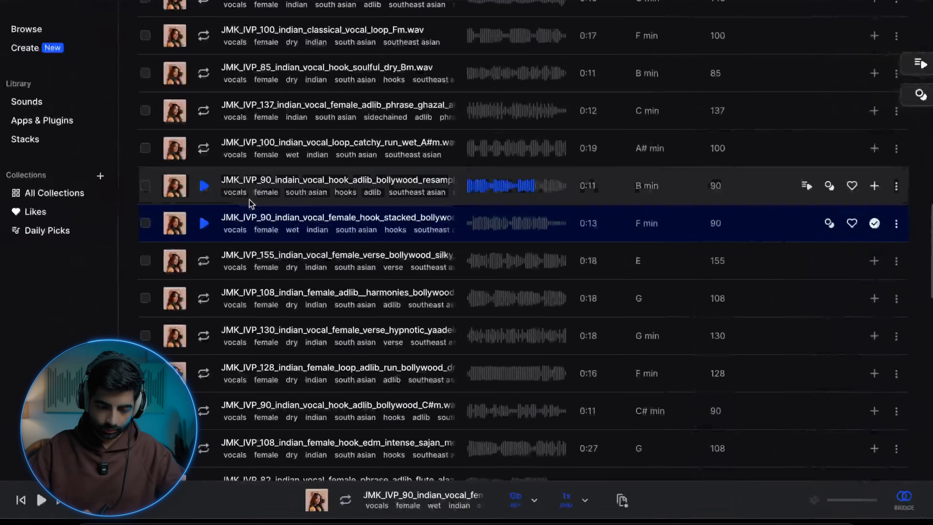
key("ctrl+Right")
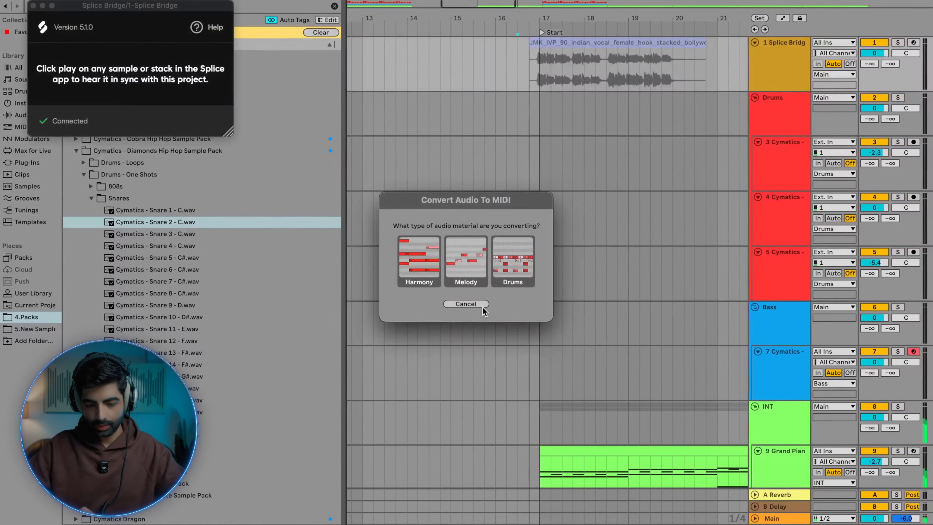
left_click(465, 303)
Step: Place Splice's 90 BPM F min stacked Bollywood hook on a new audio track between Splice Bridge and Drums, starting at bar 17
left_click(756, 68)
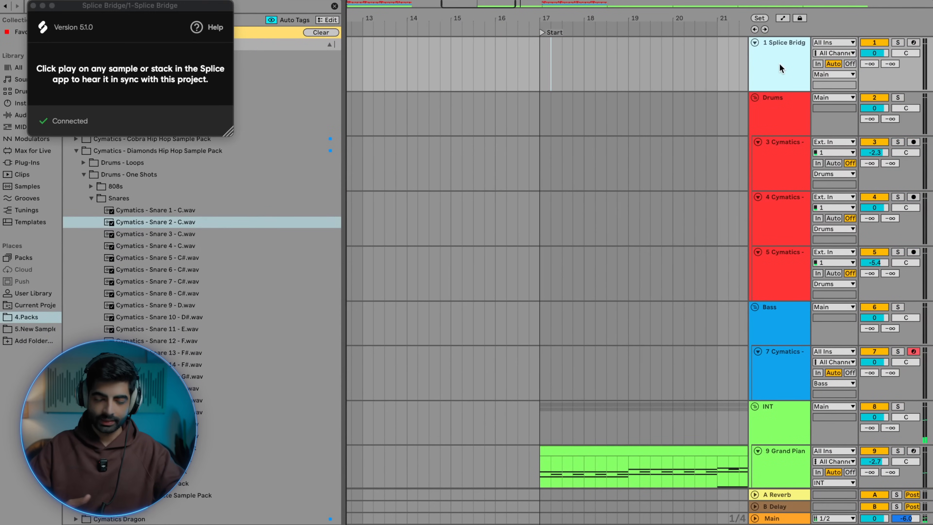
left_click(767, 107)
key("ctrl+Left")
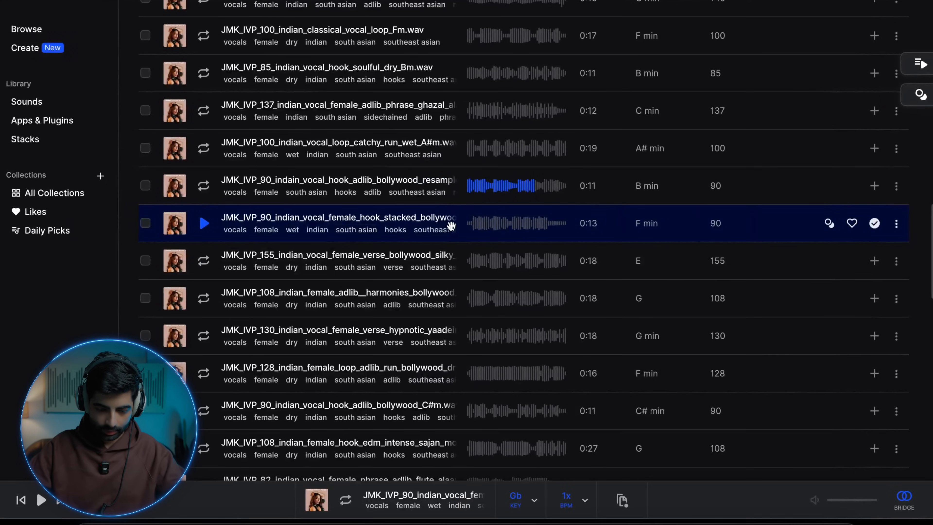
left_click_drag(444, 225, 536, 128)
key("ctrl+Right")
scroll(538, 131, "up", 5)
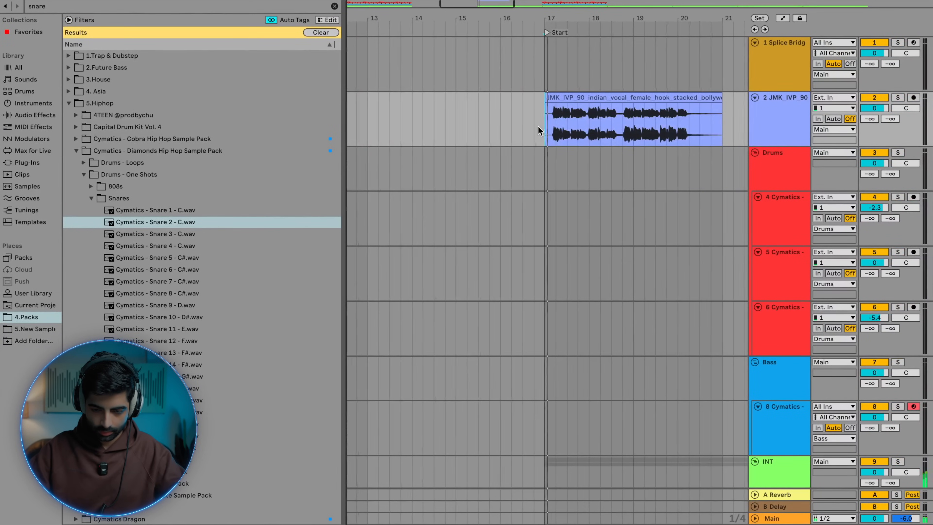
scroll(538, 131, "down", 4)
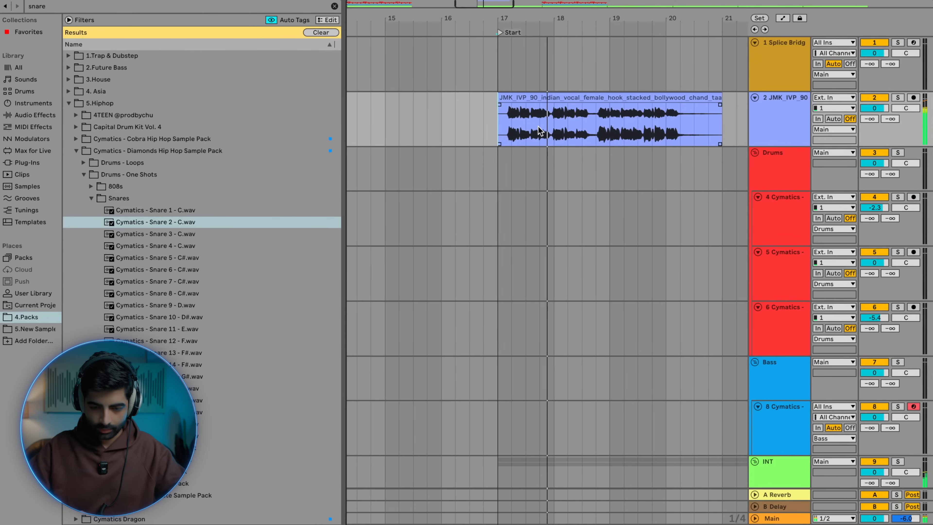
Step: Transpose the vocal clip up 1 semitone and set its warp mode to Complex
left_click(523, 97)
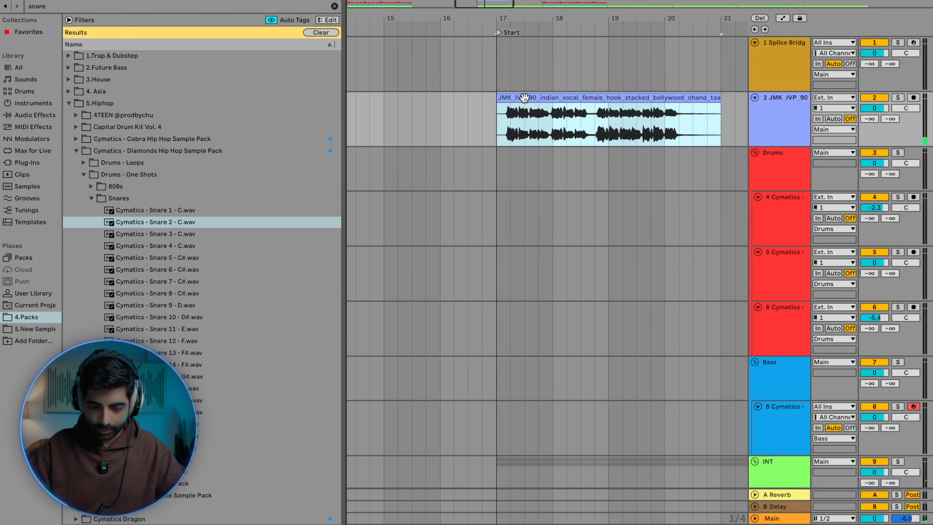
double_click(524, 97)
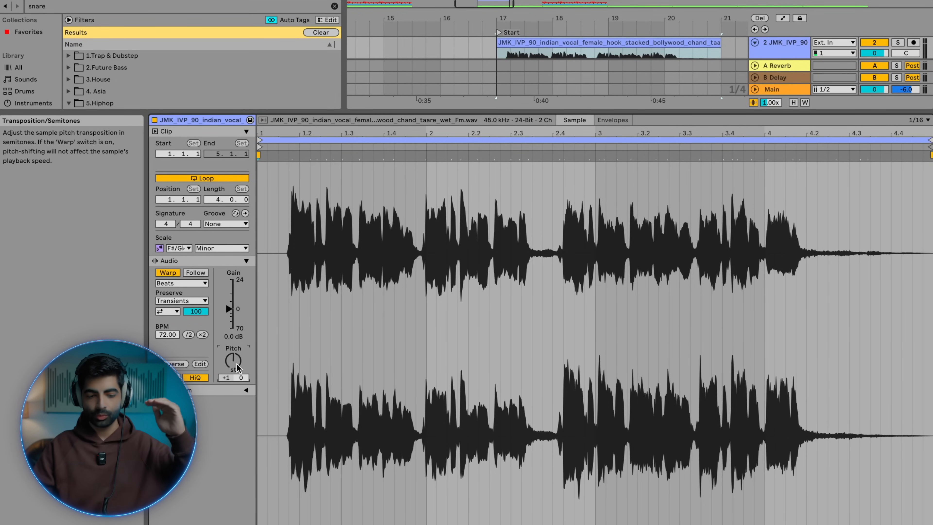
left_click(168, 283)
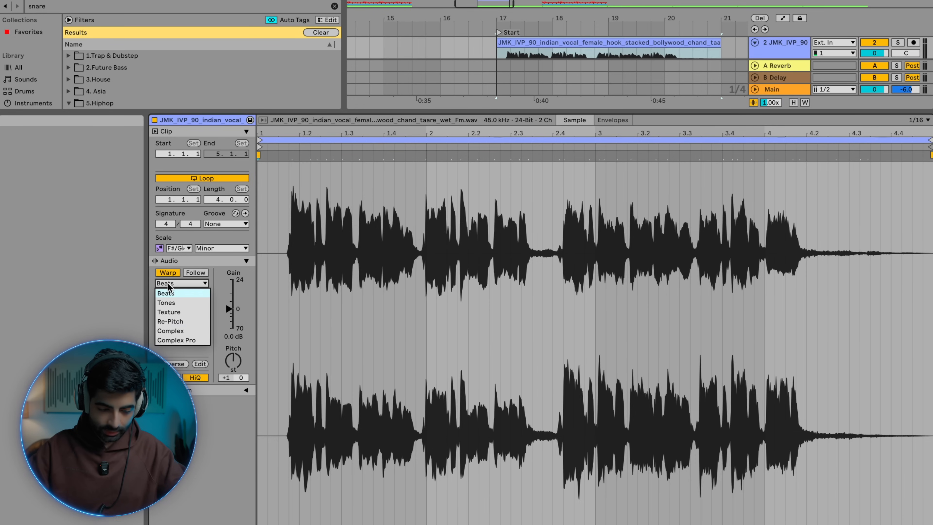
left_click(179, 331)
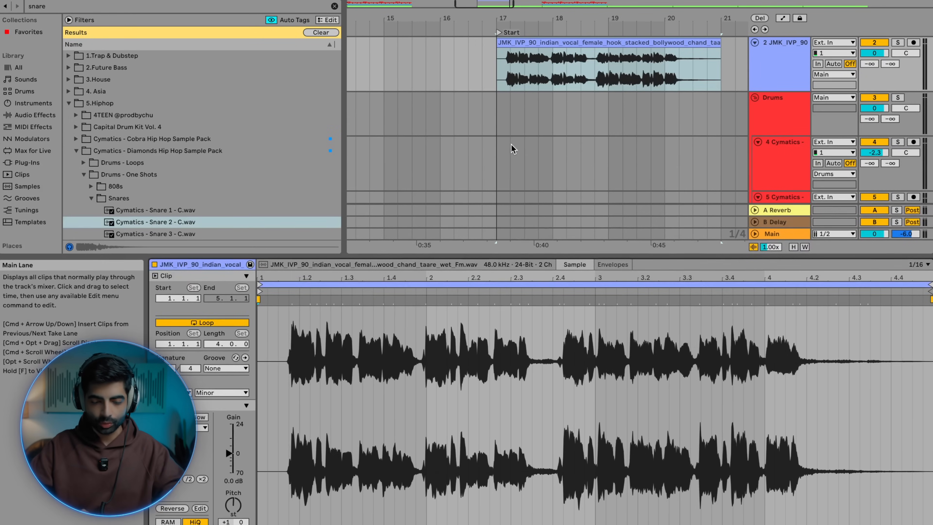
Step: Set the default warp mode for new clips to Complex in the Record, Warp & Launch settings
left_click(510, 148)
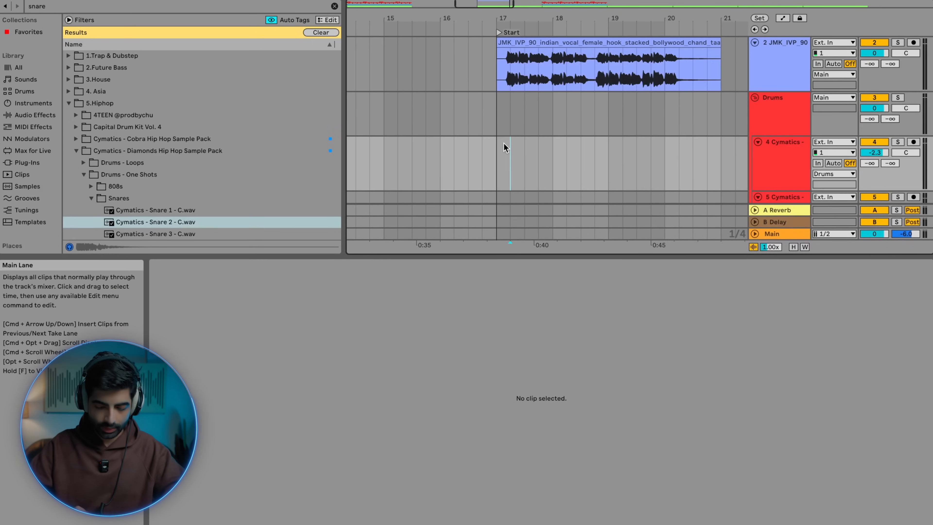
key("super+comma")
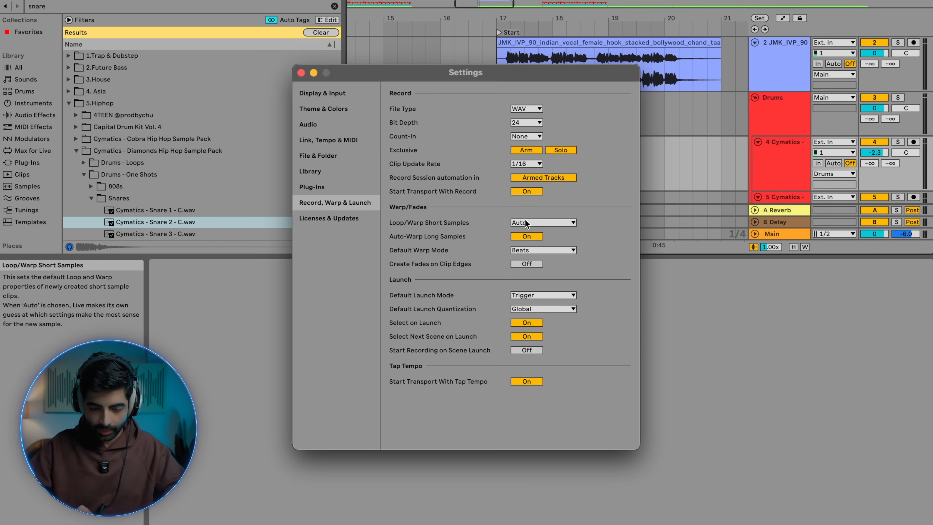
left_click(530, 250)
left_click(530, 297)
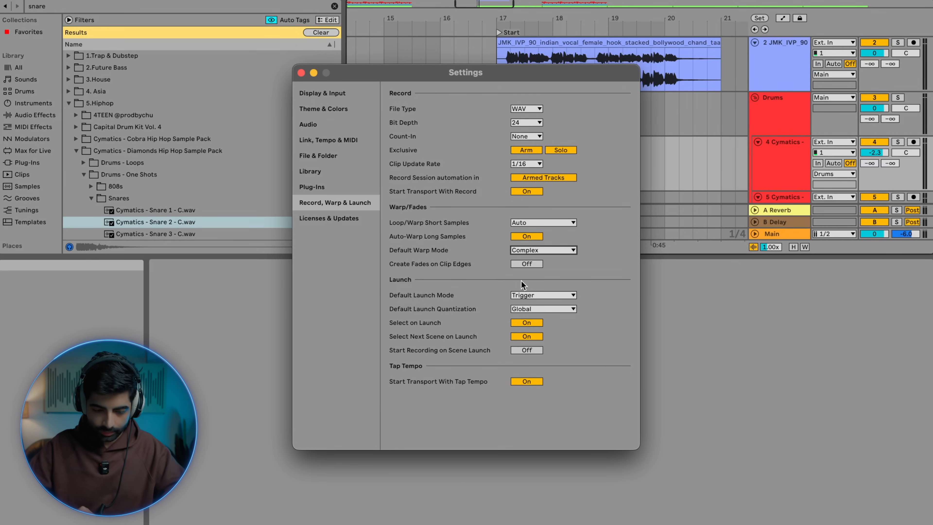
left_click(302, 73)
Step: Play the vocal clip with the arrangement around bar 17 to check its timing
left_click(494, 78)
key("space")
scroll(495, 78, "up", 4)
scroll(496, 79, "down", 4)
scroll(495, 79, "down", 2)
scroll(497, 78, "up", 3)
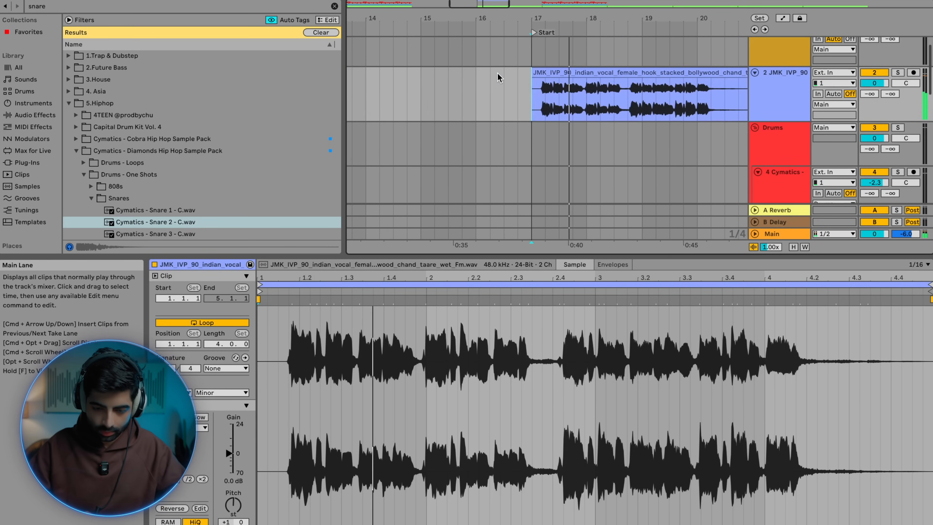
left_click(500, 78)
key("space")
key("space")
scroll(530, 84, "up", 4)
key("space")
Step: Try starting the vocal clip earlier, in bar 16, and play it from just before the clip
left_click_drag(554, 71, 508, 77)
left_click(482, 113)
scroll(533, 92, "up", 4)
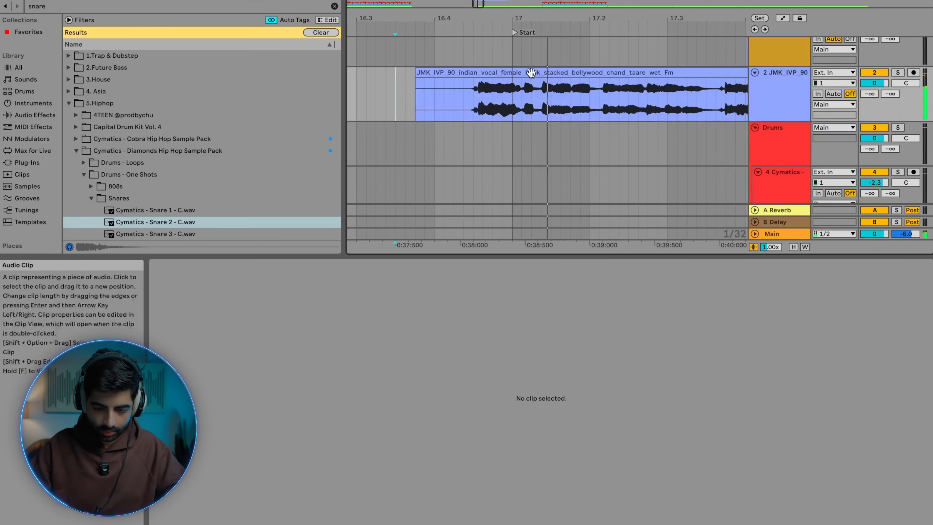
left_click(510, 72)
left_click(434, 104)
key("space")
Step: Move the vocal clip back to the Start locator at bar 17 and play it
scroll(434, 104, "left", 3)
scroll(435, 103, "right", 3)
scroll(489, 90, "down", 2)
left_click(489, 90)
scroll(490, 89, "down", 3)
left_click_drag(489, 73, 517, 73)
key("space")
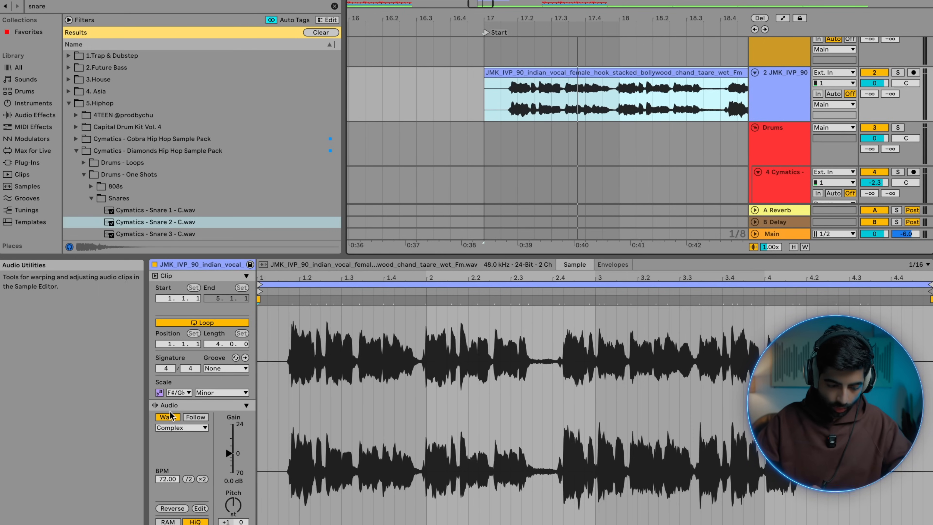
Step: Set the vocal clip's segment BPM to 90 and play it with the arrangement
left_click(166, 479)
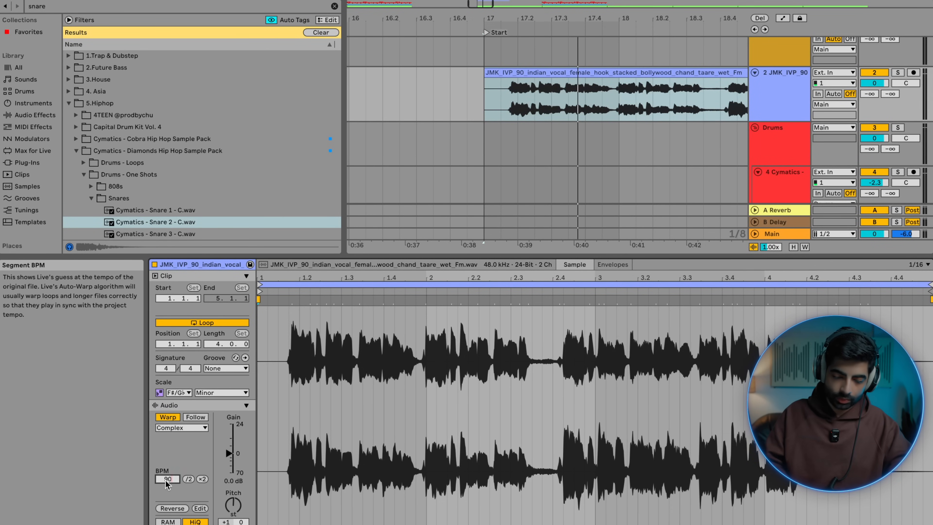
type("90")
key("Return")
key("space")
scroll(512, 101, "down", 4)
scroll(510, 101, "down", 1)
Step: Move the vocal clip to start about half a bar before bar 17, and play it from its beginning
key("space")
left_click_drag(535, 76, 496, 78)
left_click(471, 96)
key("space")
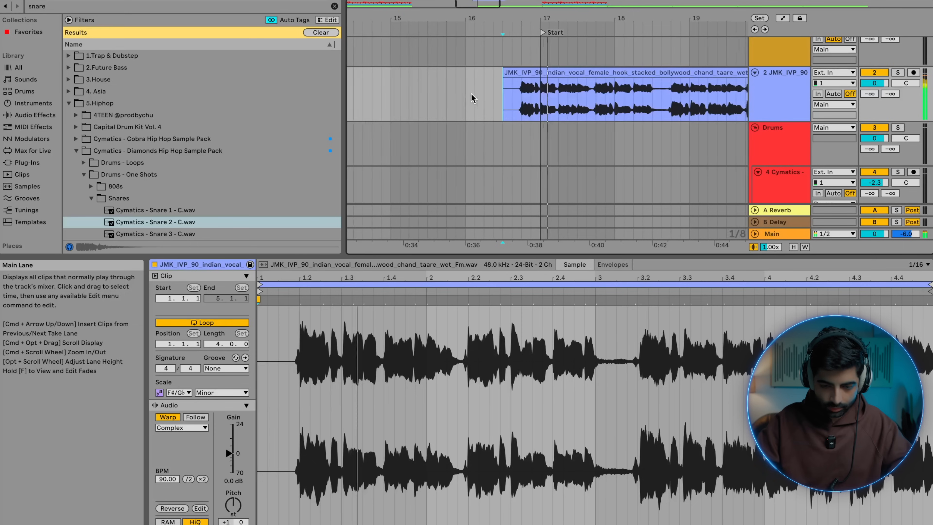
Step: Enlarge the arrangement area above the clip view while playing the vocal with the INT group's piano and strings
scroll(526, 104, "down", 3)
scroll(526, 104, "down", 6)
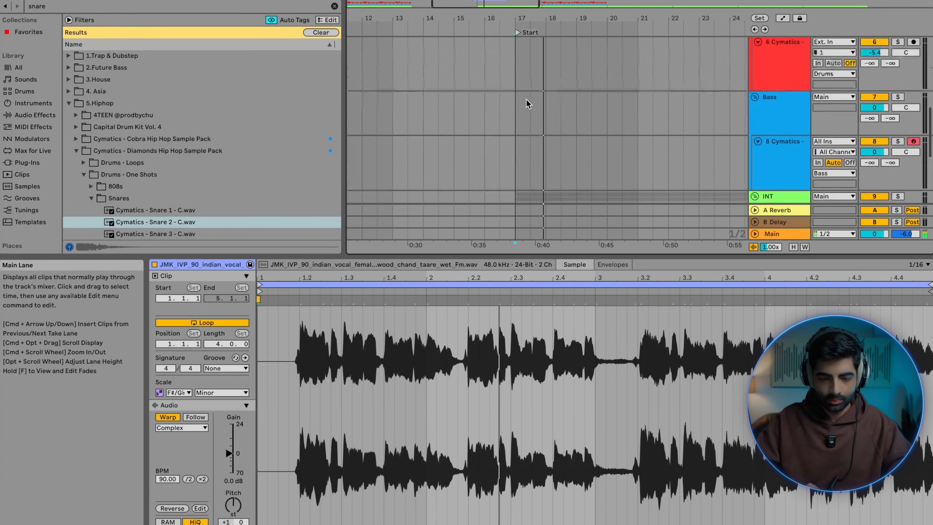
scroll(526, 103, "up", 6)
scroll(527, 103, "down", 8)
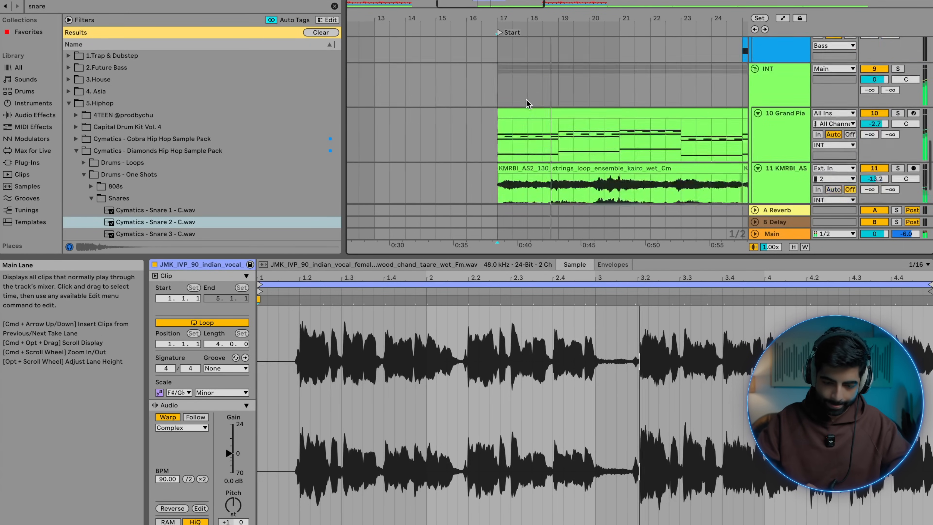
left_click_drag(549, 255, 549, 395)
scroll(625, 154, "up", 8)
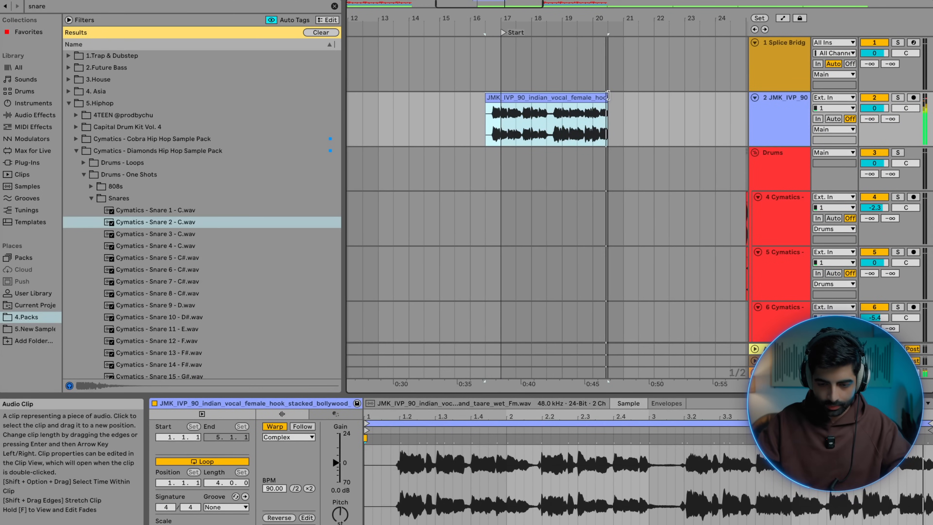
Step: Play the vocal clip from its beginning with the arrangement, stopping and restarting playback as needed
left_click(498, 138)
left_click(492, 138)
scroll(493, 138, "left", 2)
key("space")
key("space")
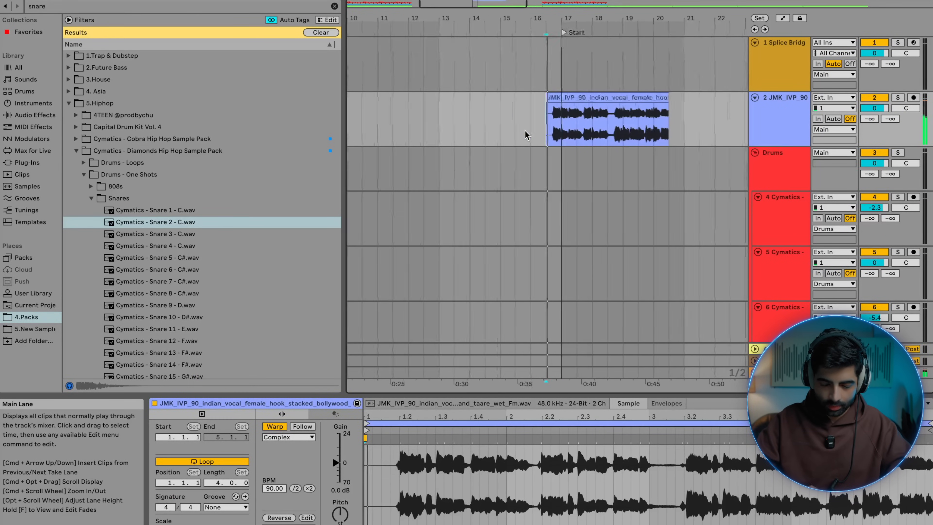
scroll(521, 134, "right", 2)
scroll(502, 132, "up", 3)
left_click(503, 132)
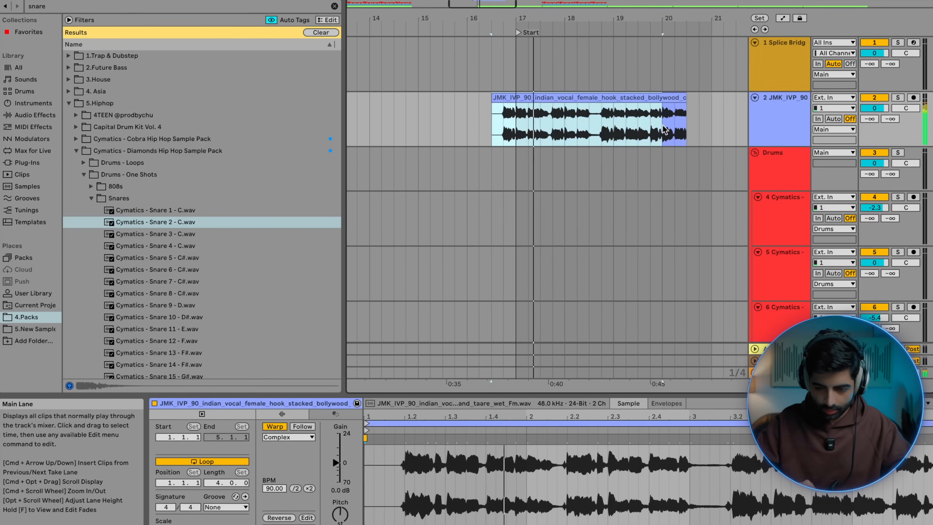
Step: Duplicate the Indian vocal clip so a second copy follows directly after the first
key("super+d")
scroll(681, 127, "left", 2)
scroll(681, 127, "down", 4)
scroll(636, 129, "up", 4)
scroll(637, 129, "down", 2)
scroll(637, 129, "right", 1)
left_click(610, 130)
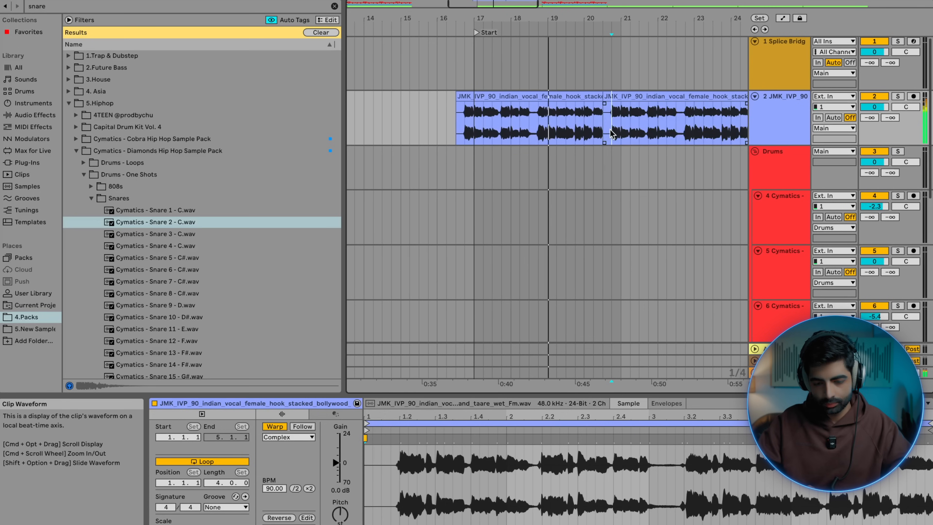
Step: Duplicate the Indian vocal track together with its two clips, and stop playback
scroll(610, 130, "up", 3)
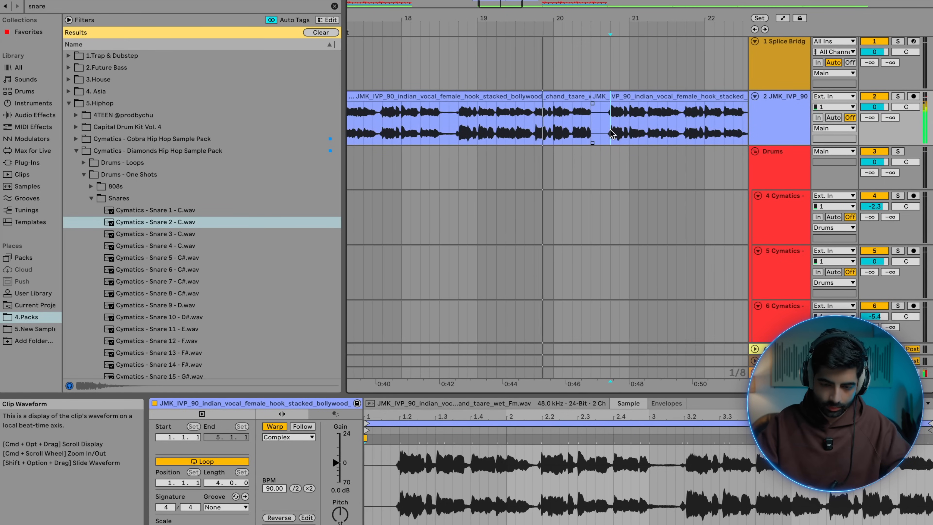
scroll(610, 129, "down", 4)
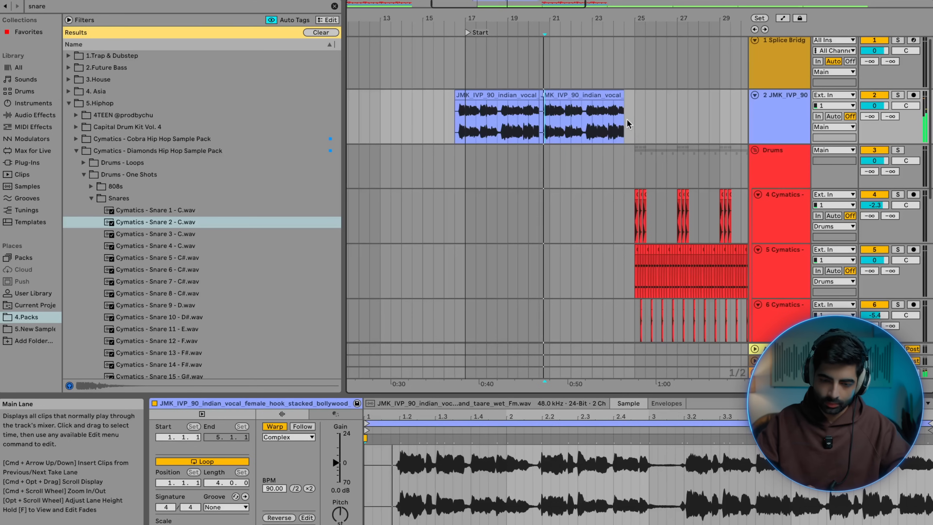
scroll(539, 126, "up", 2)
scroll(539, 126, "down", 2)
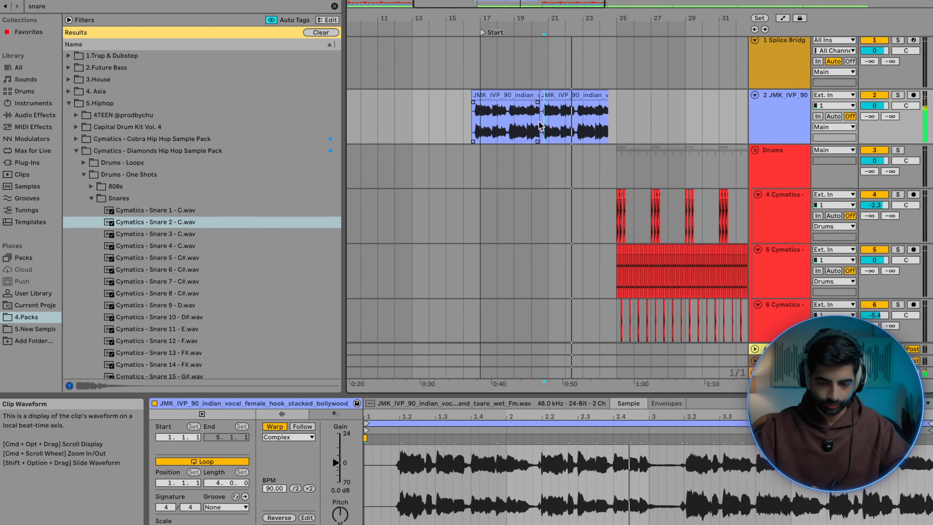
left_click(792, 123)
key("super+d")
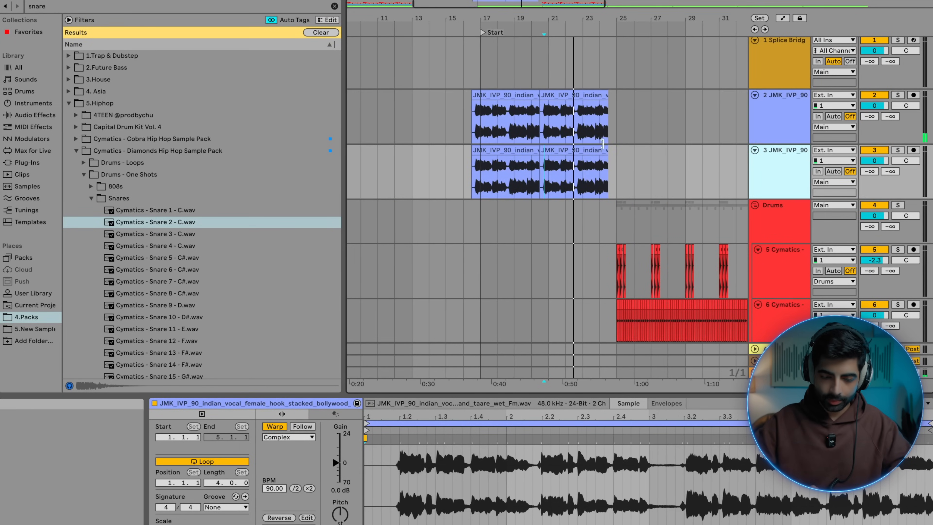
key("space")
Step: Delete the second phrase of the first vocal clip on both vocal tracks, from about beat 18.4 to the next clip
left_click(527, 149)
scroll(526, 152, "up", 3)
left_click(525, 128)
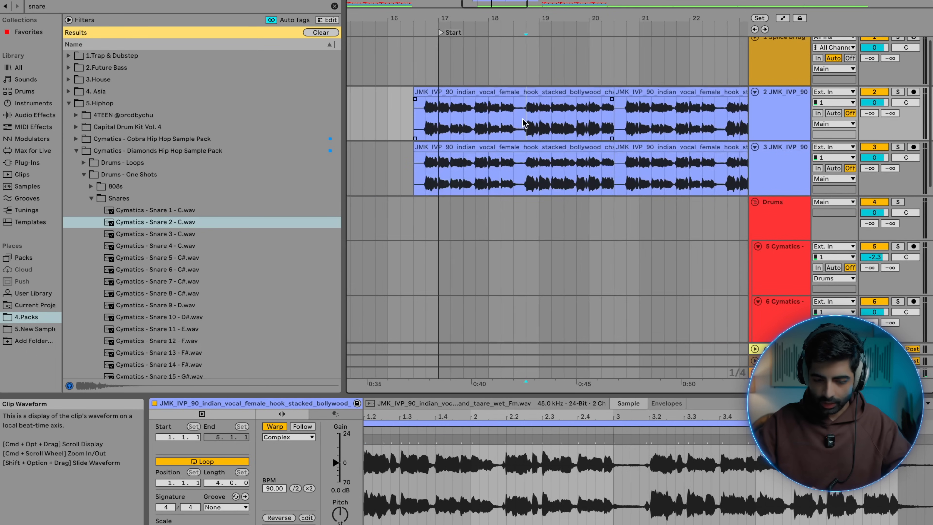
scroll(524, 138, "up", 3)
scroll(524, 124, "down", 2)
left_click_drag(524, 124, 655, 184)
key("Delete")
Step: Fade out the end of the shortened clip on the upper vocal track, and duplicate its sung phrase into the gap
left_click(515, 110)
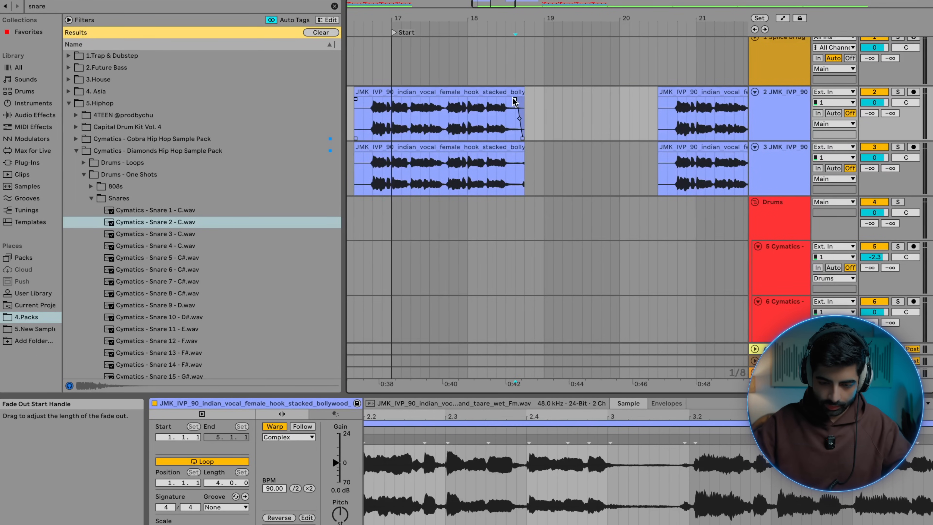
left_click_drag(371, 117, 523, 135)
key("super+d")
scroll(522, 111, "up", 3)
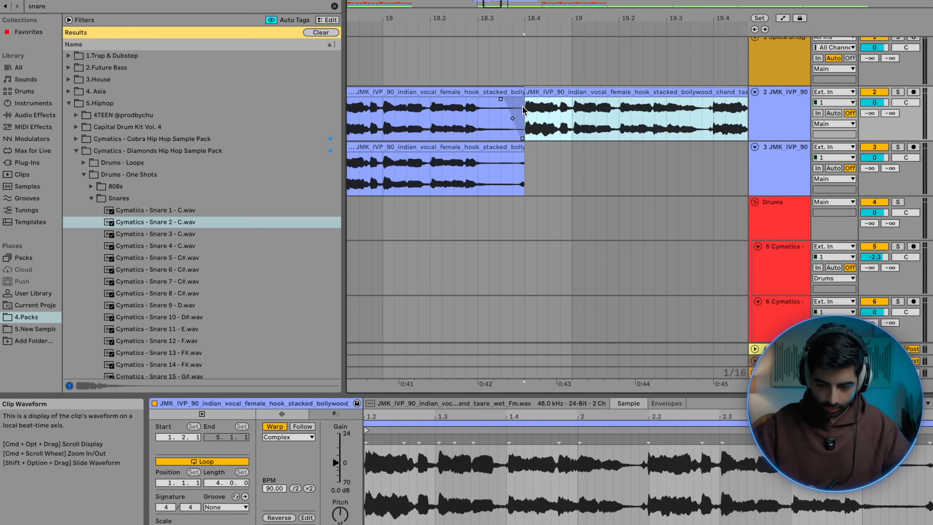
Step: Duplicate the same sung phrase into the gap on the lower vocal track
left_click(527, 98)
scroll(504, 102, "down", 4)
left_click_drag(397, 182, 492, 156)
key("super+d")
Step: Duplicate the repeated-phrase clips on both vocal tracks so they fill the section up to bar 25
scroll(508, 178, "up", 3)
left_click(515, 154)
scroll(495, 157, "down", 4)
left_click(481, 149)
left_click(535, 91, "shift")
key("super+d")
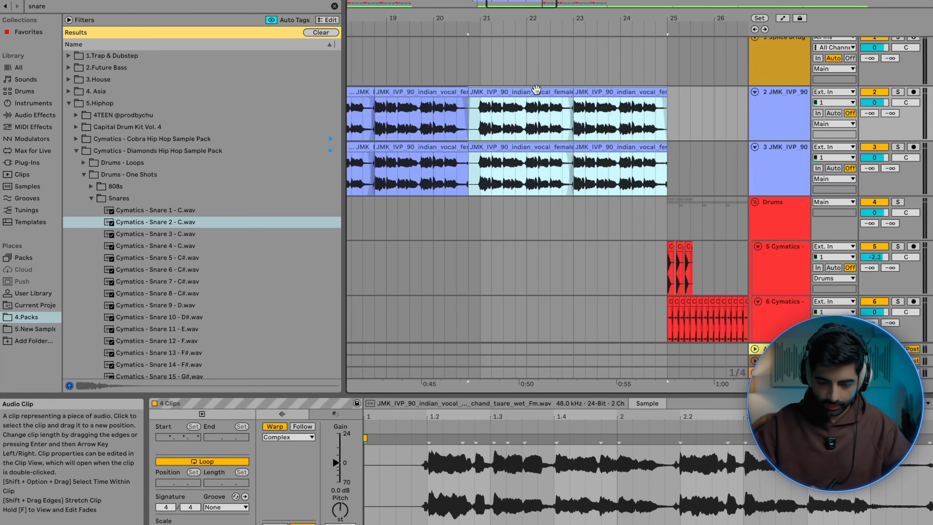
Step: Add short fade-outs to the vocal clips ending just before bar 21 on both vocal tracks
scroll(535, 92, "down", 4)
scroll(535, 96, "left", 1)
scroll(557, 126, "up", 5)
left_click(525, 111)
scroll(524, 109, "down", 1)
left_click_drag(525, 79, 512, 92)
left_click_drag(525, 133, 492, 142)
scroll(491, 144, "down", 10)
scroll(457, 128, "up", 8)
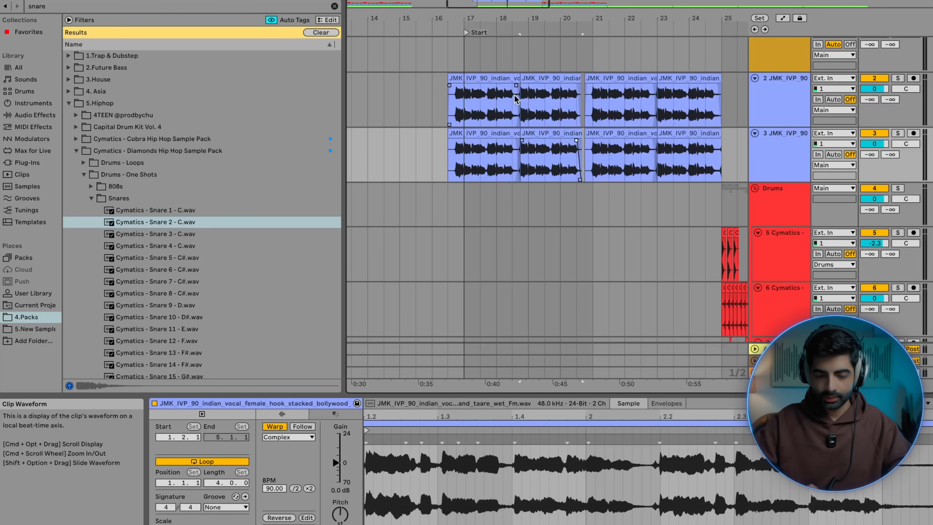
Step: Delete the upper vocal track's first pair of clips and the lower vocal track's last pair, so the tracks alternate
left_click_drag(451, 72, 582, 110)
key("Delete")
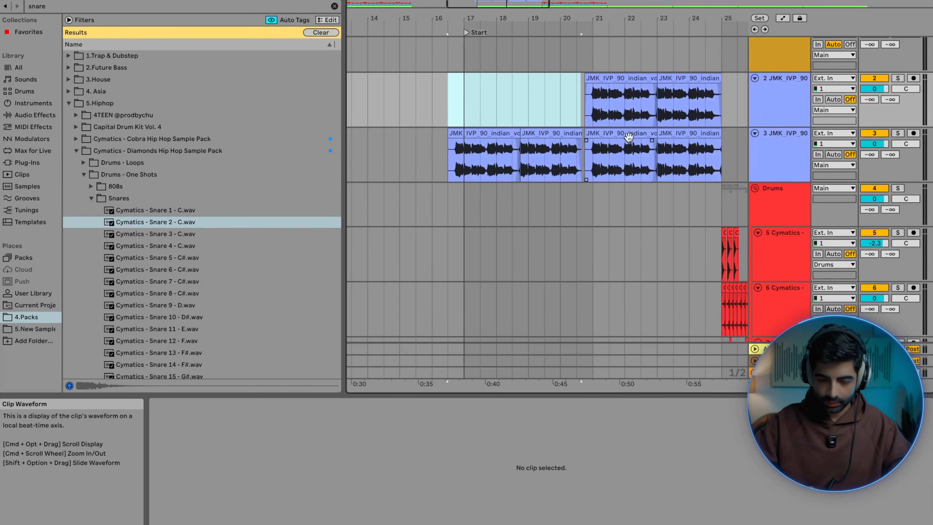
left_click(622, 164)
left_click(680, 136, "shift")
key("Delete")
Step: Search the plug-ins for "vocal" and load Vocal Bender Stereo on the lower vocal track
left_click(454, 170)
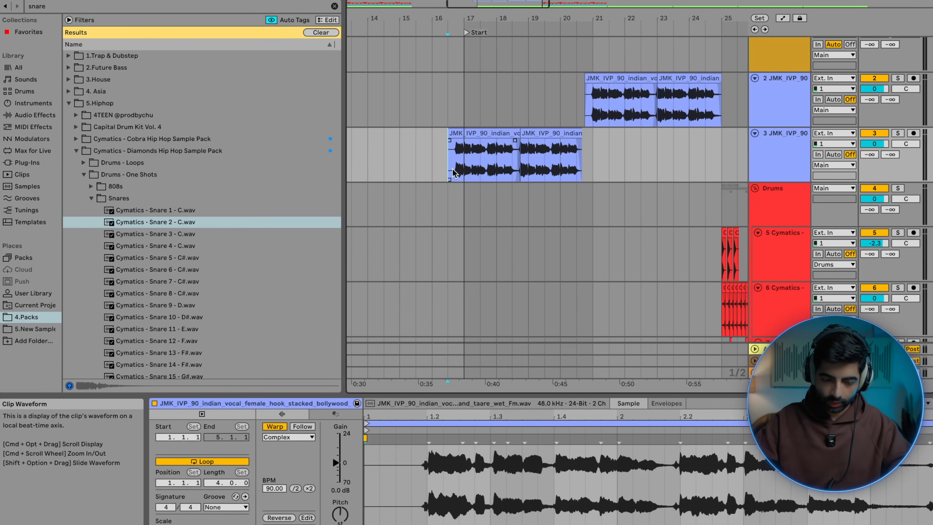
left_click(73, 9)
type("vocal")
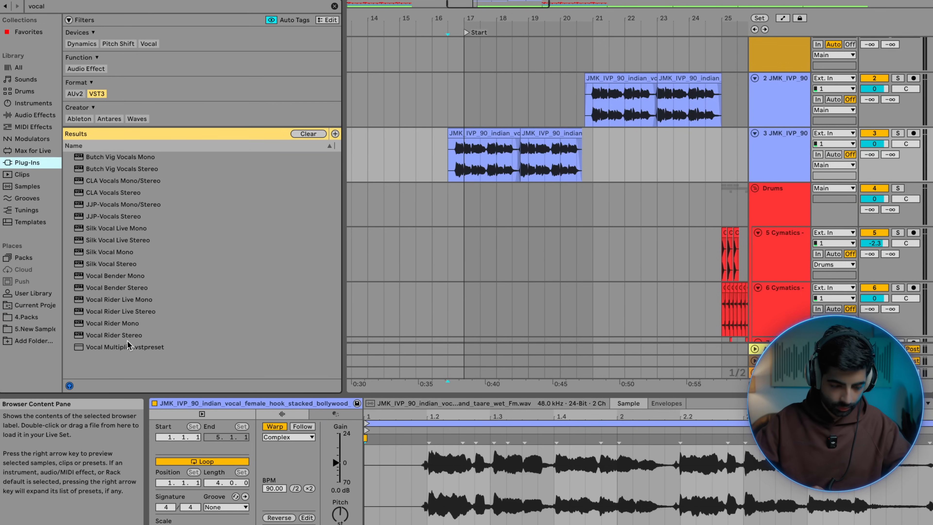
double_click(117, 287)
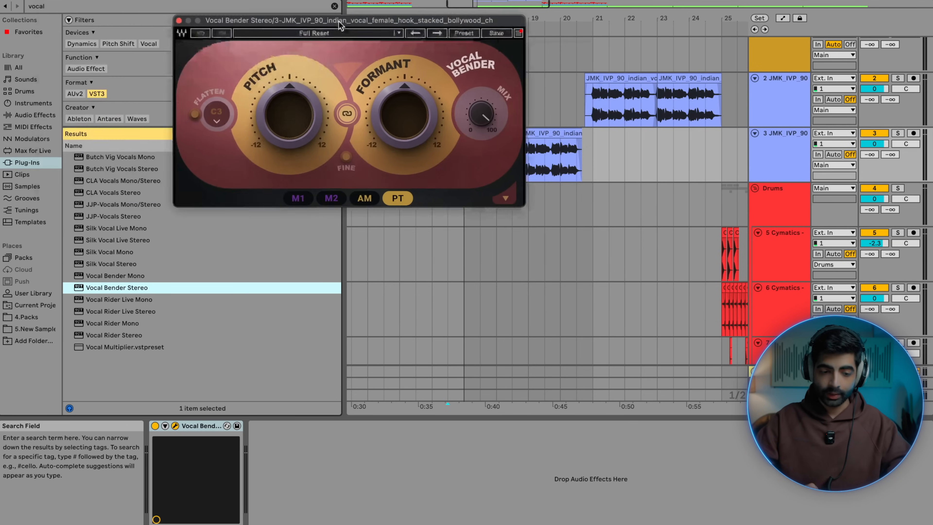
Step: Search the plug-ins for "pitch", load Pitchmunk Pitch Shifter on the same vocal track, and place its window below Vocal Bender
left_click(131, 10)
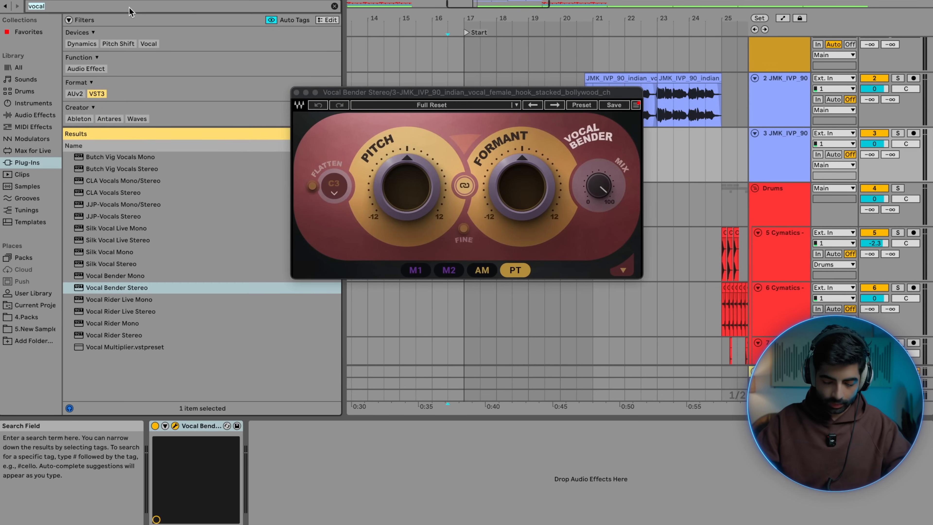
type("pitch")
double_click(137, 170)
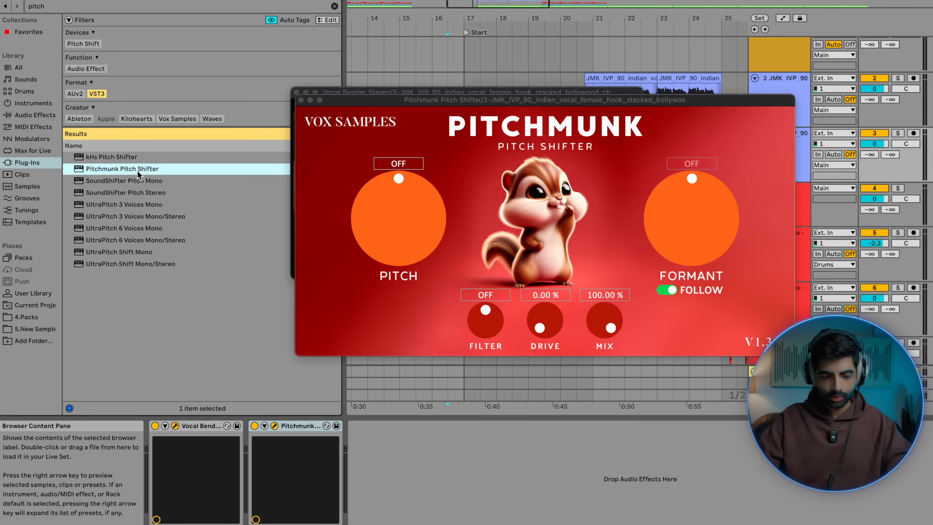
left_click_drag(469, 108, 463, 281)
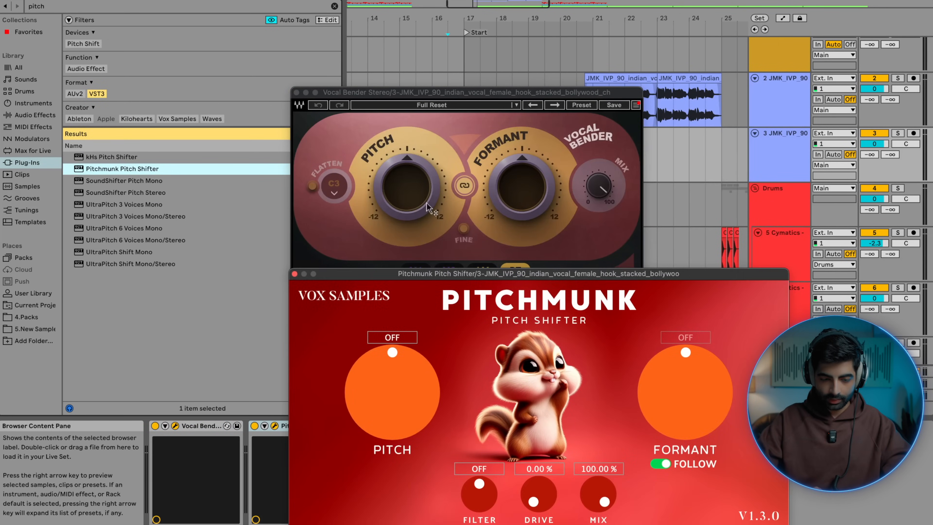
Step: Try pitch changes in Vocal Bender and Pitchmunk, down to -1.54 in Pitchmunk, and remove Pitchmunk from the vocal track
left_click(407, 187)
left_click_drag(400, 402, 401, 438)
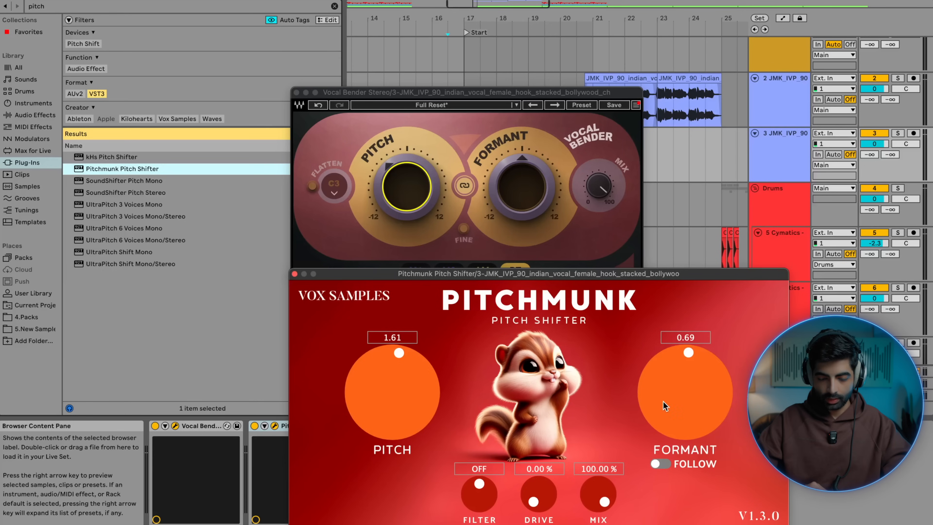
left_click(284, 427)
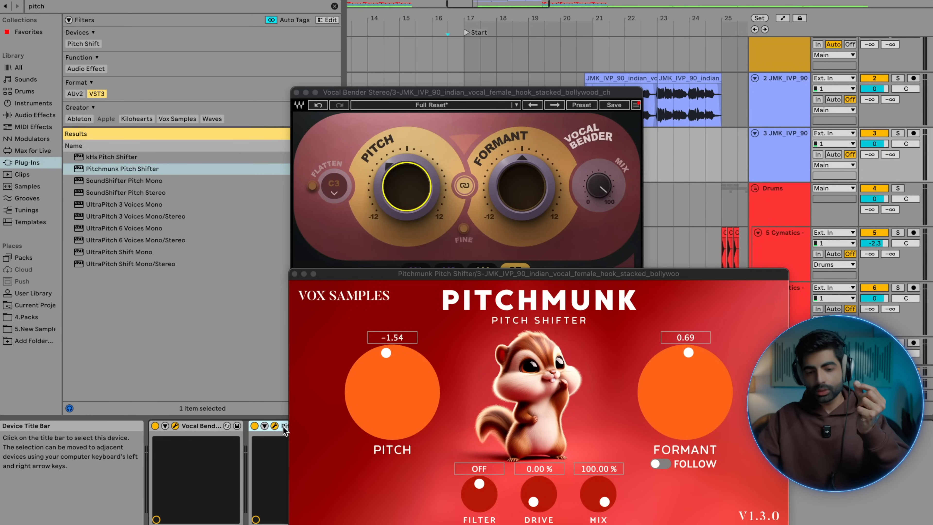
key("Delete")
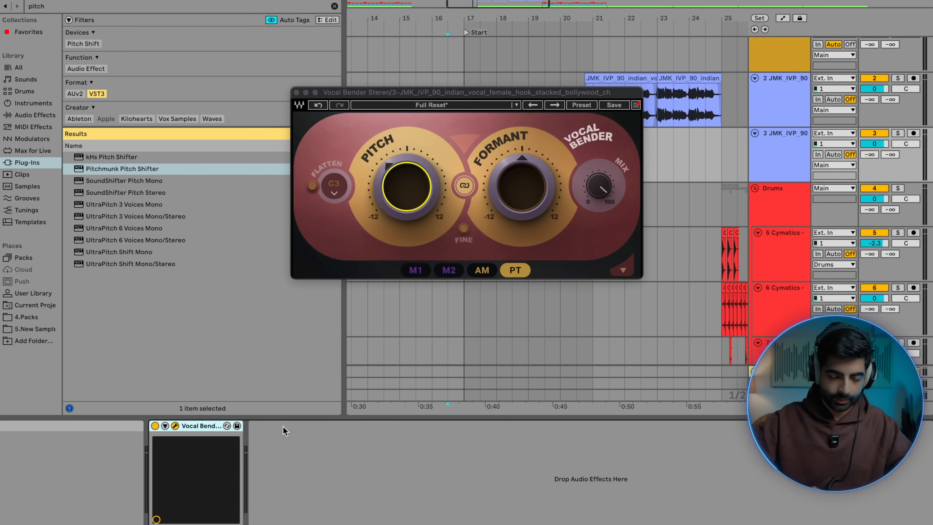
Step: Reset Vocal Bender's pitch to 0 semitones and lower its formant to -6 semitones while playing the vocal
left_click(398, 201)
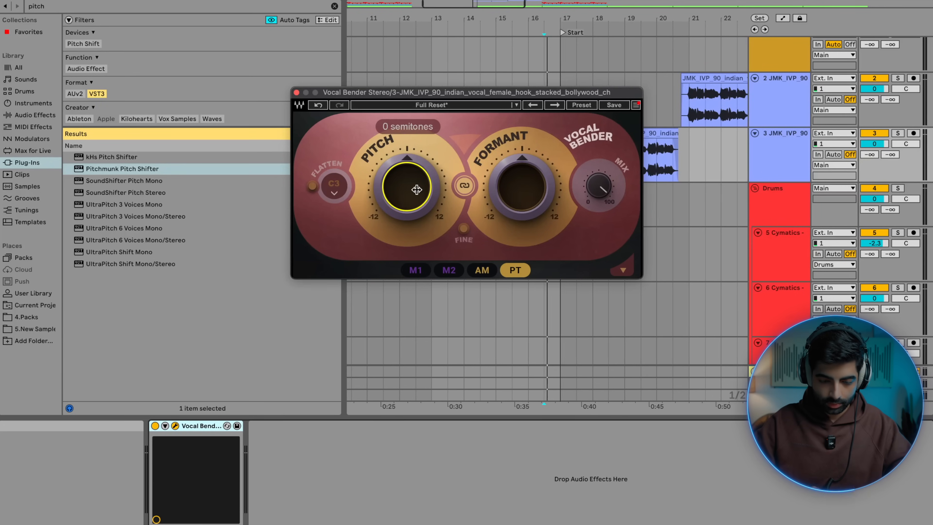
left_click_drag(515, 95, 362, 93)
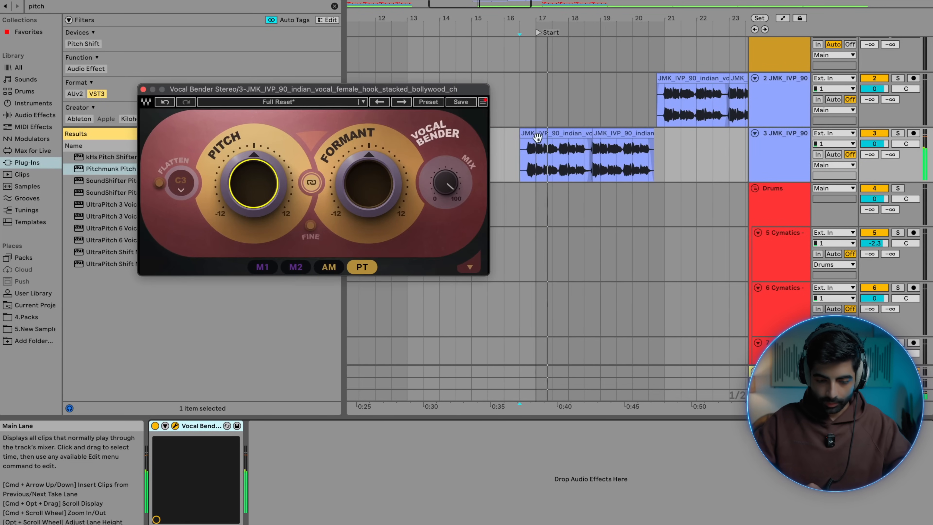
mouse_move(264, 177)
left_mouse_down()
mouse_move(263, 195)
mouse_move(263, 177)
left_mouse_up()
left_click_drag(352, 173, 363, 199)
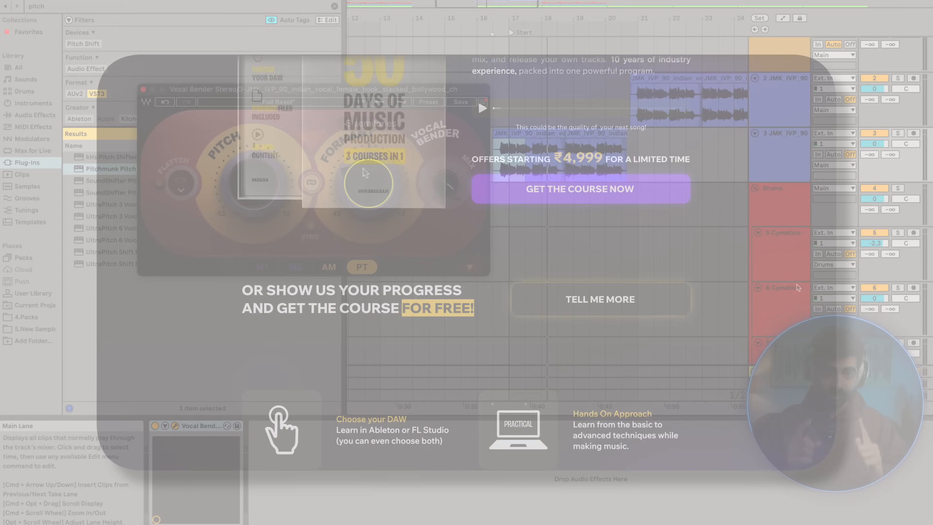
scroll(797, 284, "down", 15)
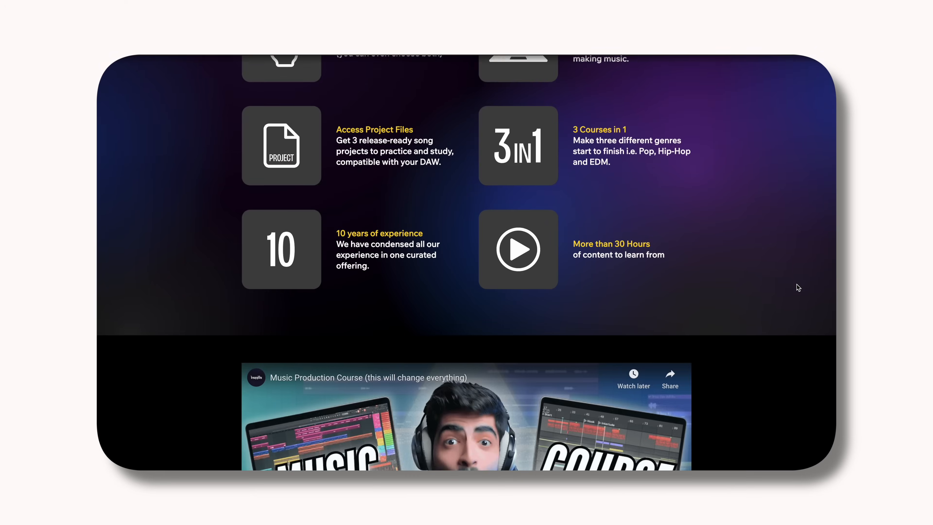
scroll(797, 288, "down", 20)
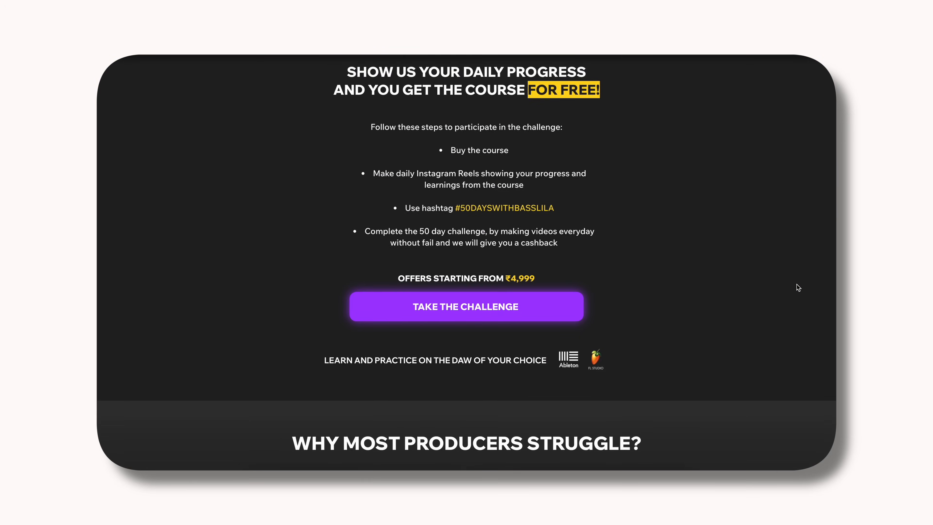
scroll(798, 287, "down", 20)
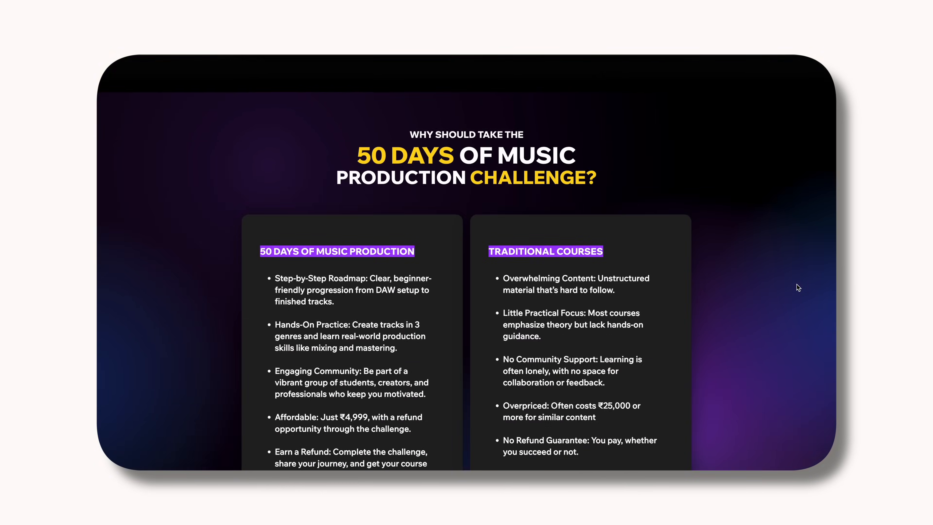
scroll(796, 283, "down", 20)
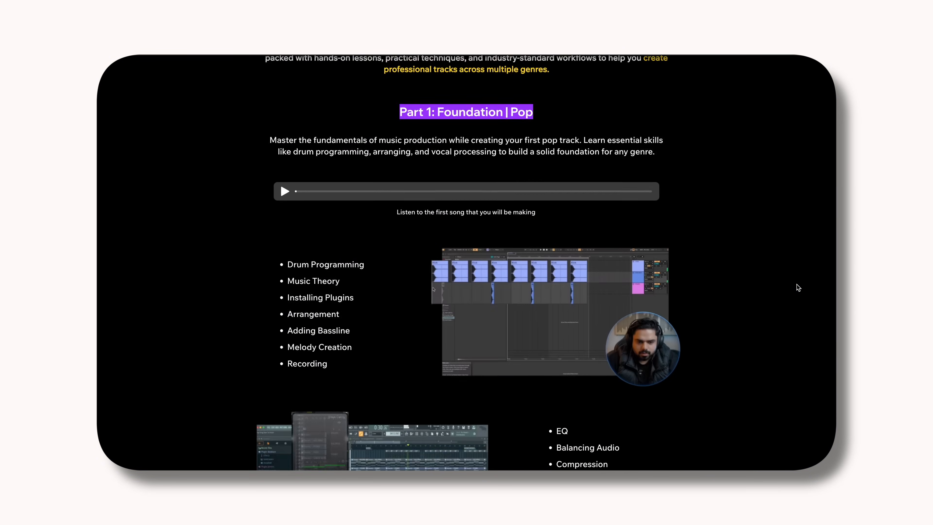
scroll(798, 287, "down", 20)
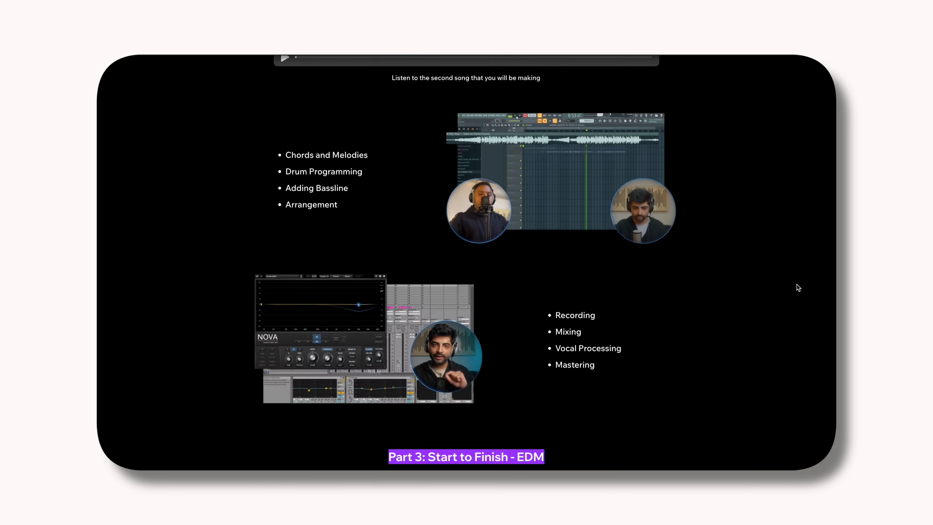
scroll(798, 287, "down", 20)
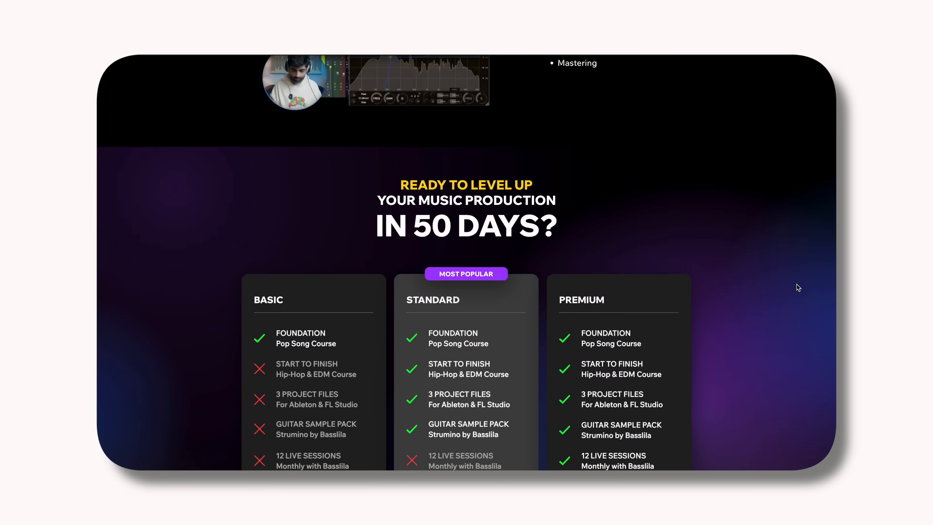
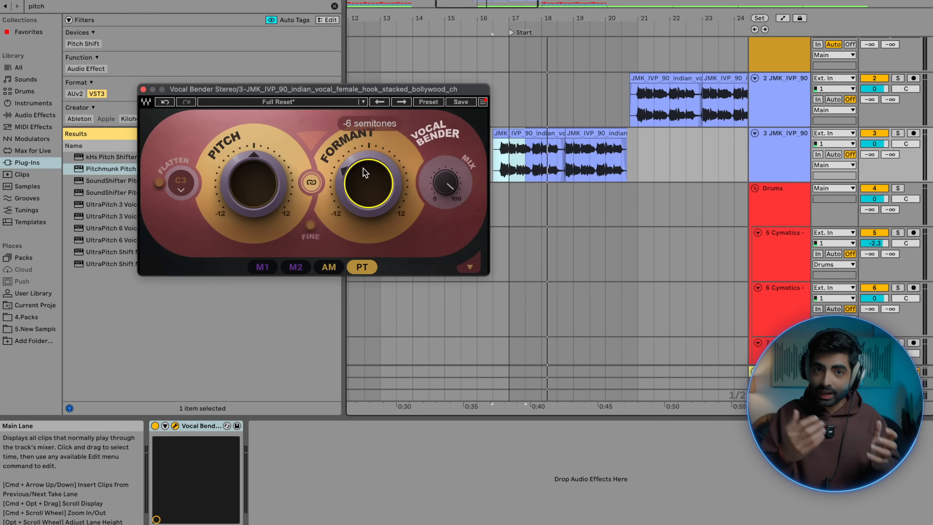
Step: Play the processed vocal from about the Start locator at bar 17 to check the formant shift
key("space")
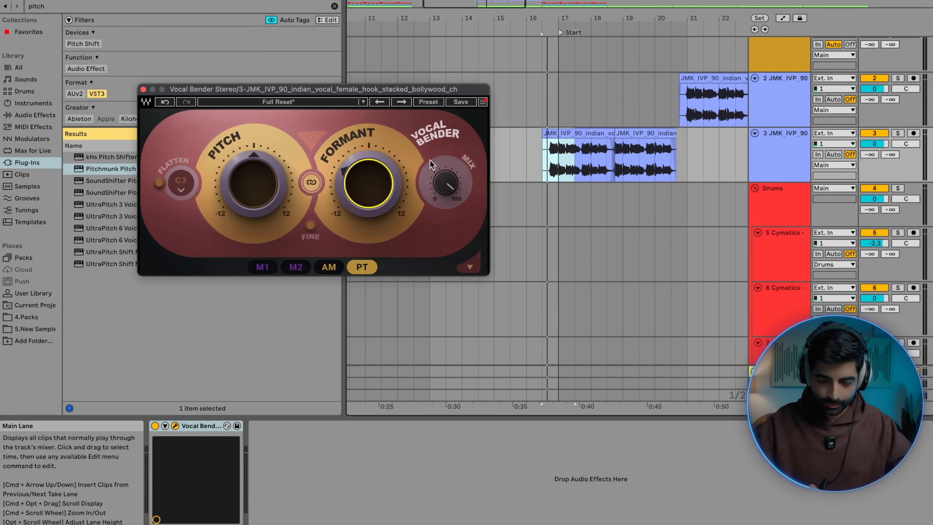
left_click(539, 158)
left_click(355, 189)
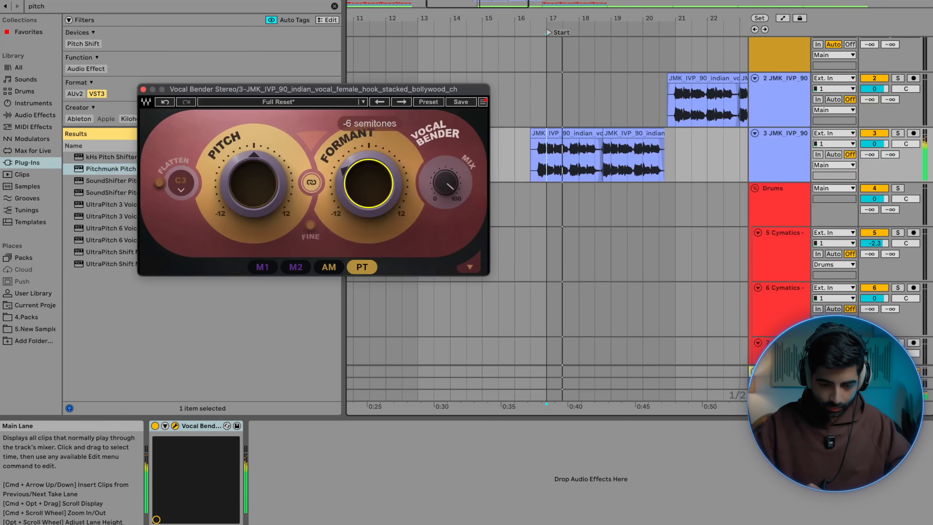
Step: Close the Vocal Bender window and lower the volume of vocal track 3 to about -4.4 dB during playback
left_click(143, 89)
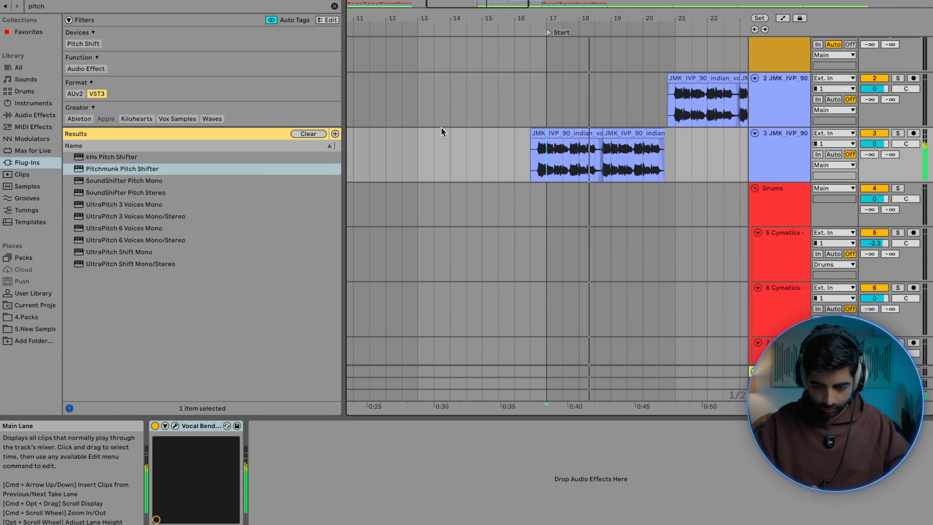
scroll(545, 147, "right", 2)
scroll(545, 147, "up", 3)
scroll(587, 154, "down", 6)
scroll(630, 152, "up", 2)
scroll(629, 157, "up", 1)
scroll(629, 157, "down", 2)
scroll(594, 157, "up", 3)
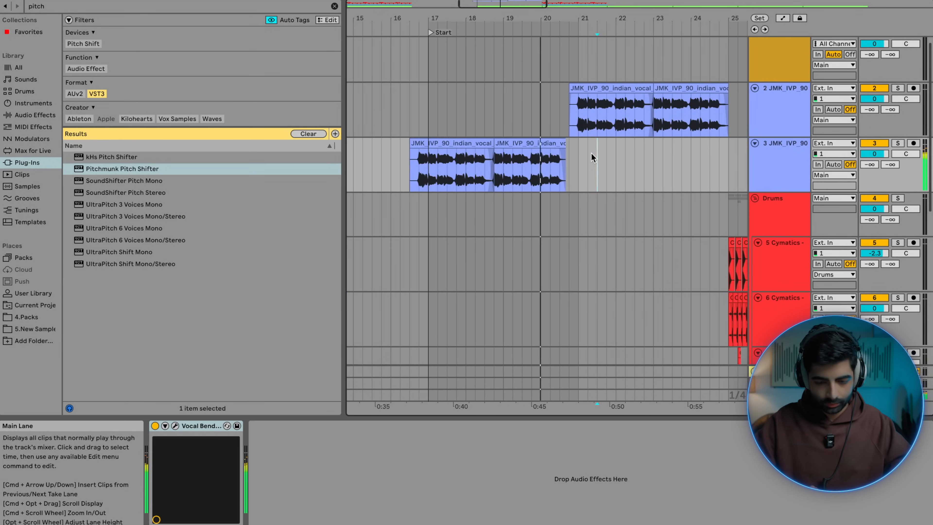
scroll(573, 156, "down", 2)
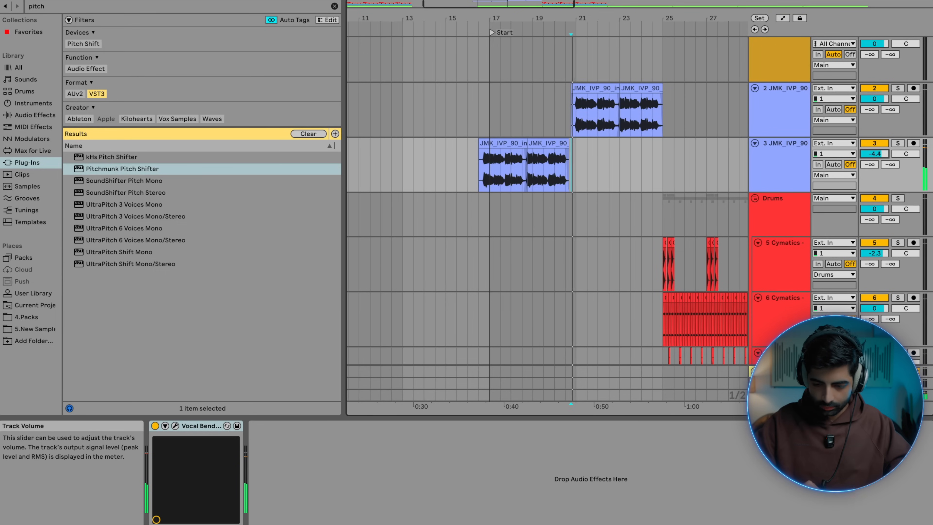
Step: Move both clips on vocal track 2 slightly earlier, to just before bar 21, and extend the end of track 3's second clip beneath them
scroll(589, 92, "up", 2)
left_click(589, 91)
left_click(685, 88, "shift")
scroll(601, 90, "up", 2)
left_click_drag(601, 89, 579, 98)
left_click(472, 125)
key("space")
left_click_drag(496, 142, 503, 142)
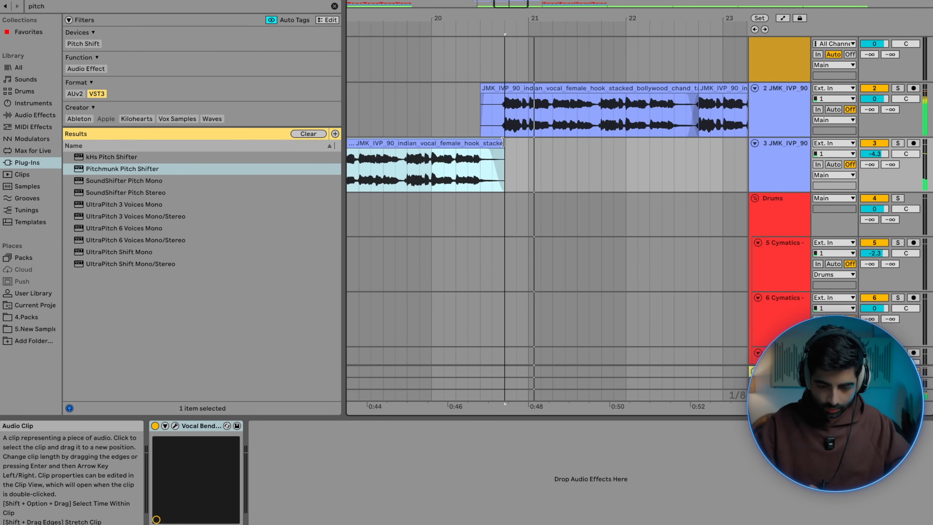
Step: Group the two vocal tracks and lower the group's volume to -3.3 dB
scroll(504, 143, "down", 5)
left_click_drag(595, 112, 394, 184)
left_click(789, 129)
left_click(789, 156, "shift")
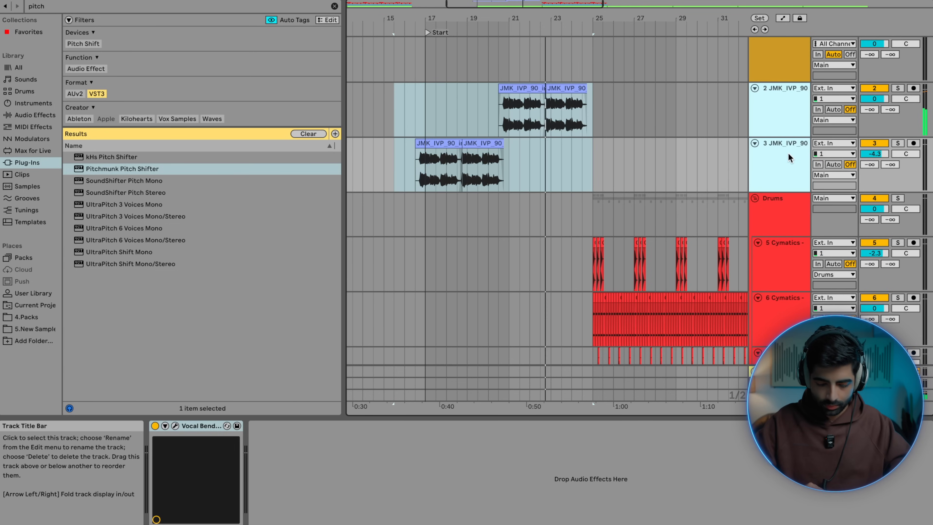
key("super+g")
left_click_drag(874, 98, 873, 104)
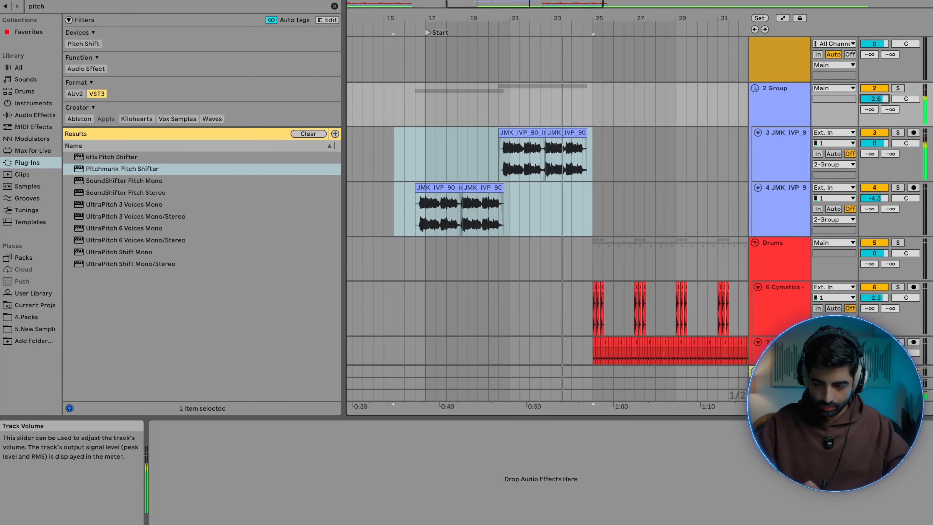
Step: Copy the bass MIDI clip from bar 25 to bar 17 and play the section back
scroll(584, 108, "down", 3)
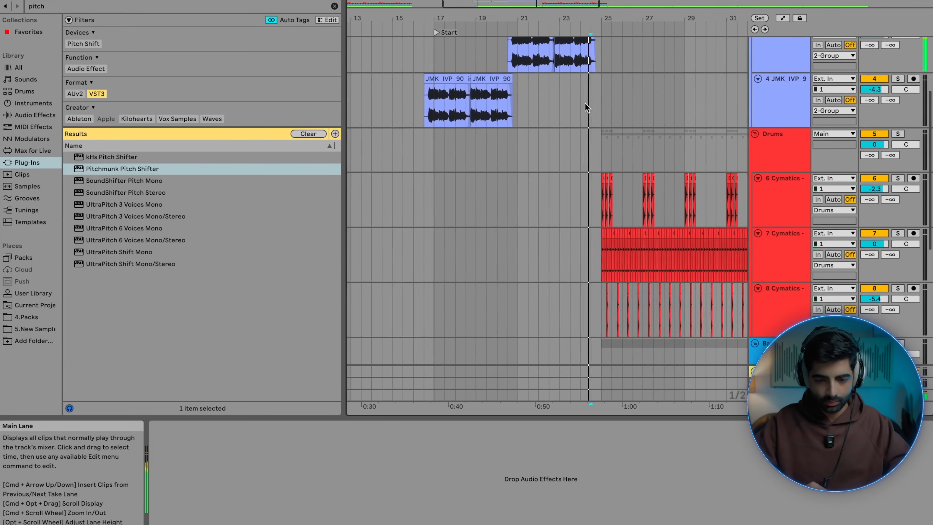
scroll(585, 104, "down", 10)
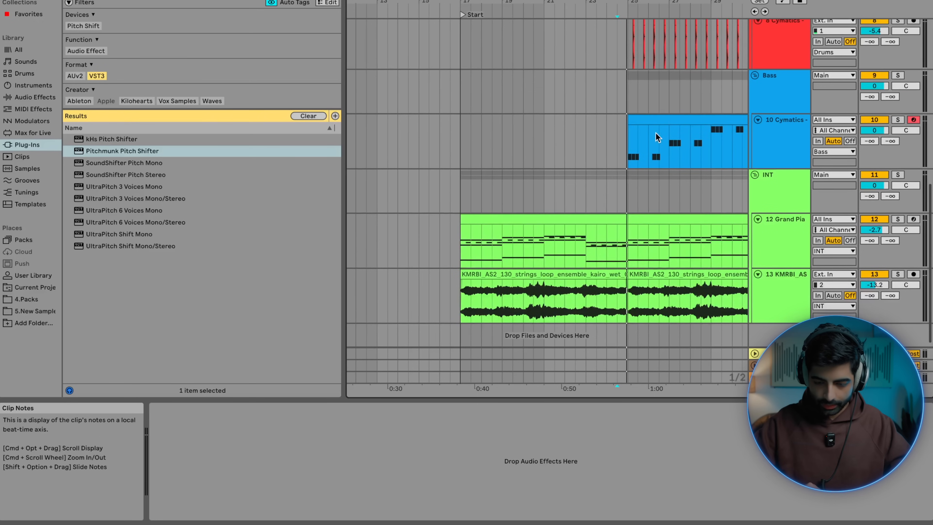
left_click_drag(665, 119, 496, 140)
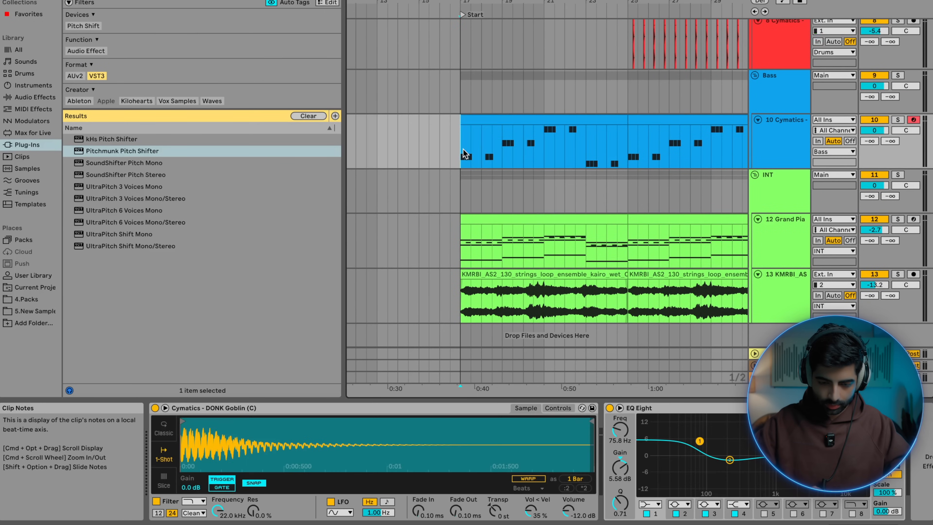
scroll(464, 150, "left", 3)
scroll(492, 150, "right", 1)
scroll(572, 148, "up", 3)
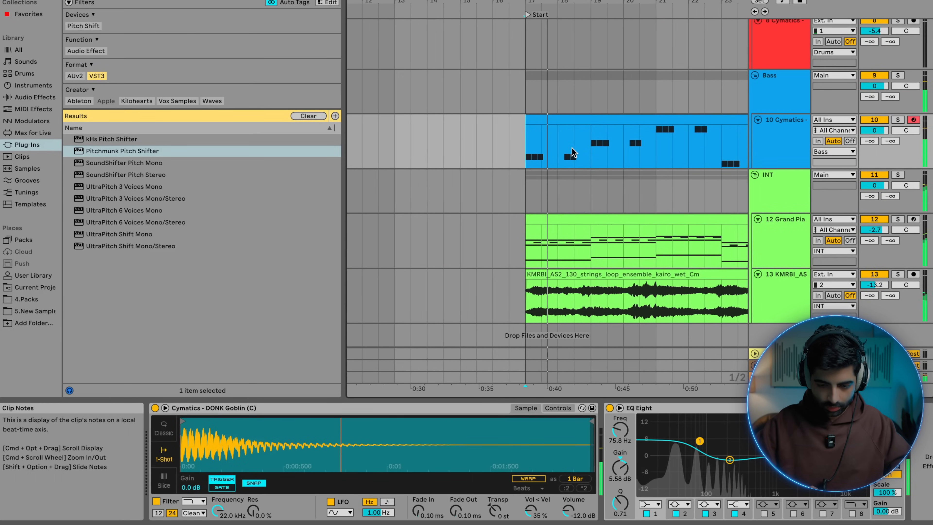
scroll(572, 148, "down", 5)
Step: Find ValhallaVintageVerb, add it to the vocal group, lower its reverb mix, and close the plug-in window
scroll(572, 148, "up", 10)
scroll(575, 153, "up", 3)
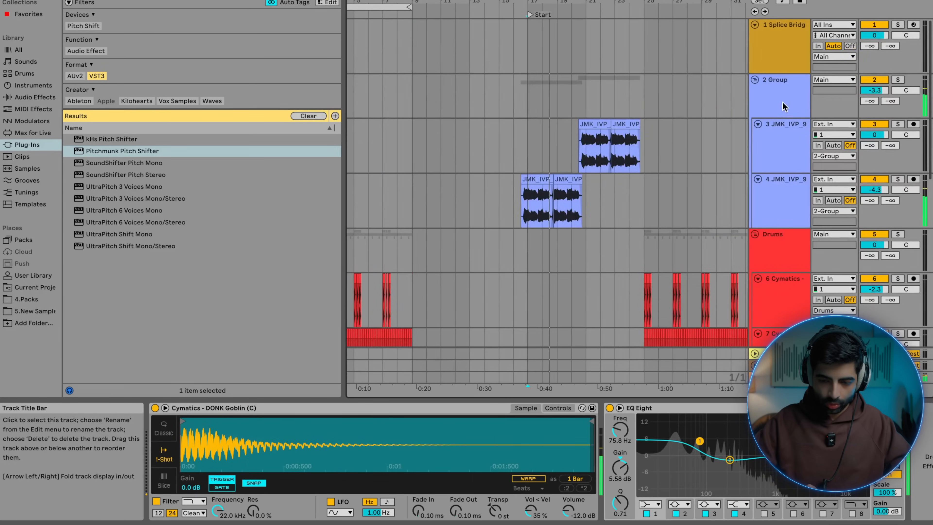
left_click(774, 79)
left_click(183, 0)
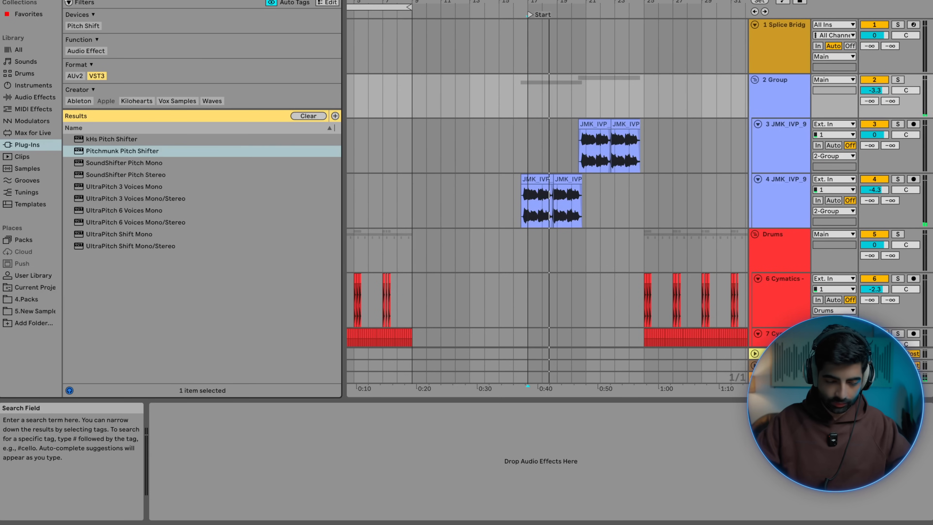
type("valhalla")
left_click_drag(115, 235, 402, 156)
left_click_drag(517, 103, 531, 224)
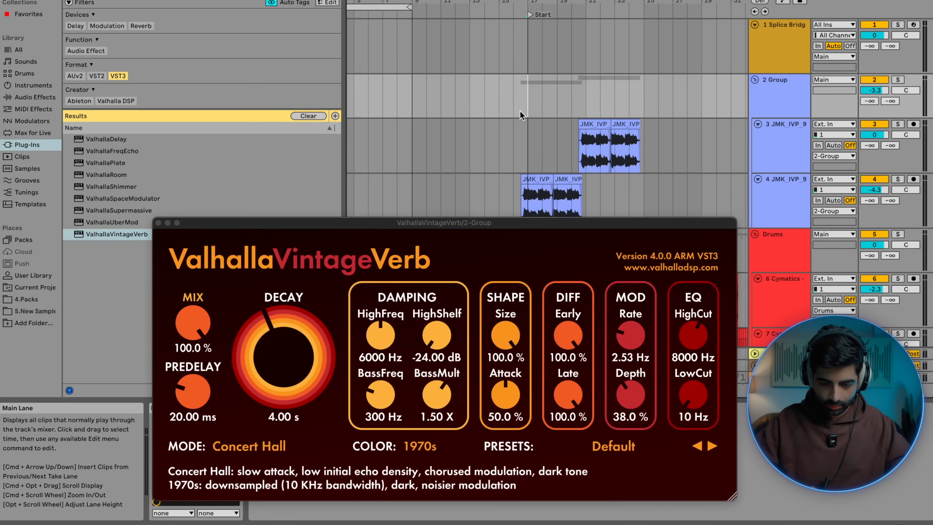
left_click_drag(193, 323, 193, 369)
left_click(158, 223)
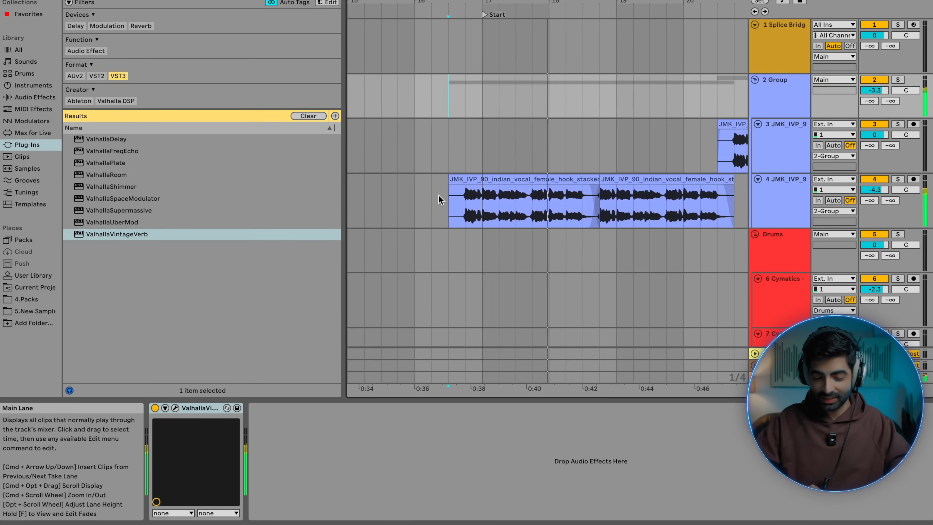
Step: Try extending the first clip on vocal track 4 across its second clip, listen to it, and undo the change
left_click(483, 165)
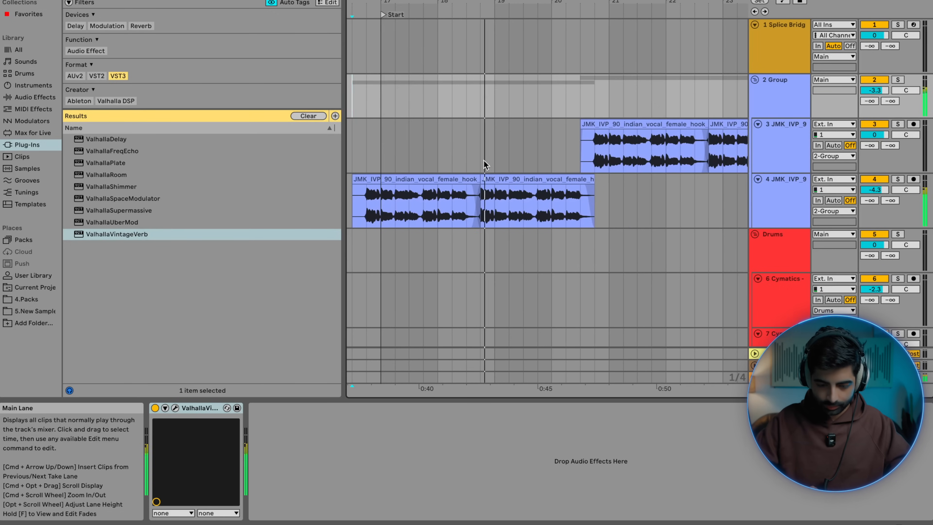
left_click(534, 181)
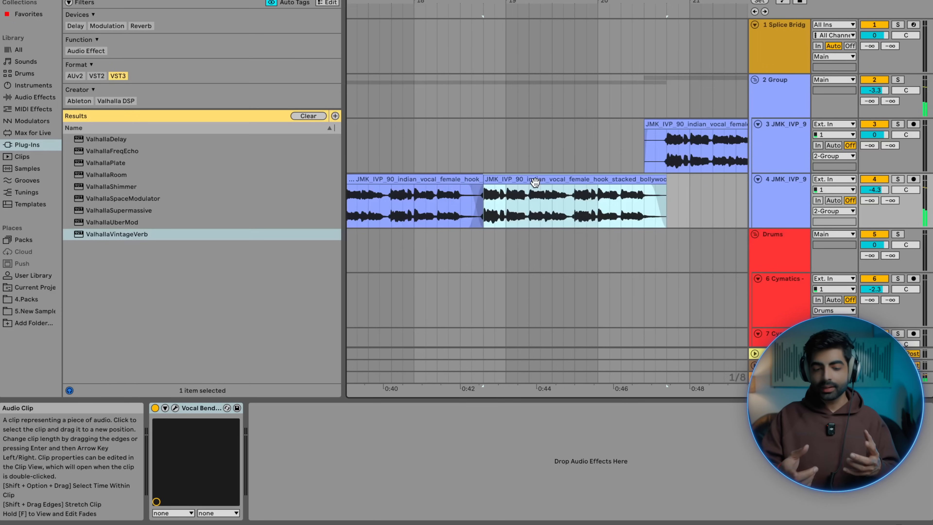
left_click_drag(485, 176, 746, 176)
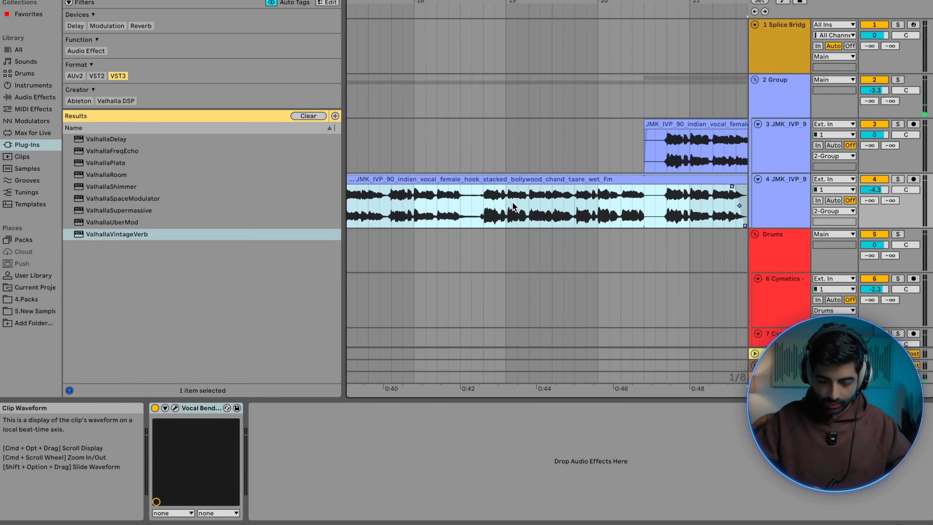
left_click(523, 217)
key("space")
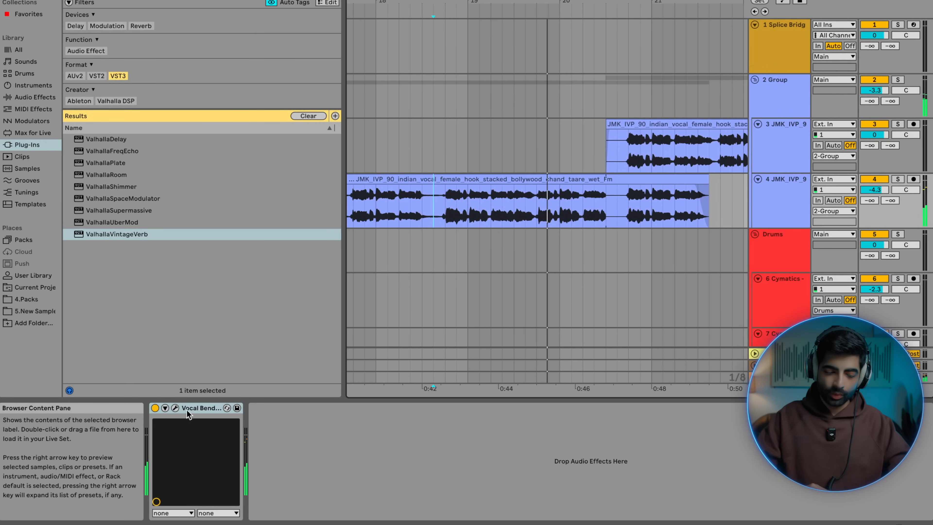
key("super+z")
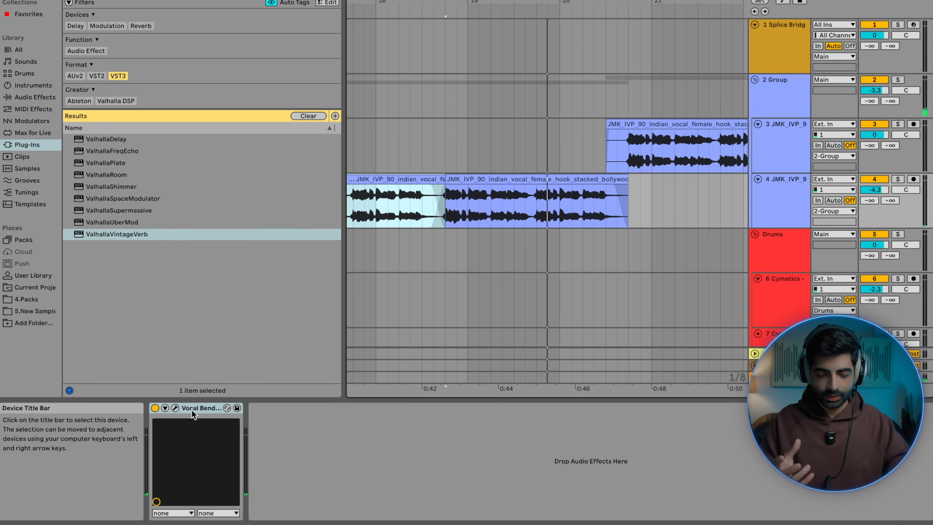
Step: Rename the vocal group Vocals Chop, its upper track Main Vox and its lower track Main Vox F
left_click(784, 94)
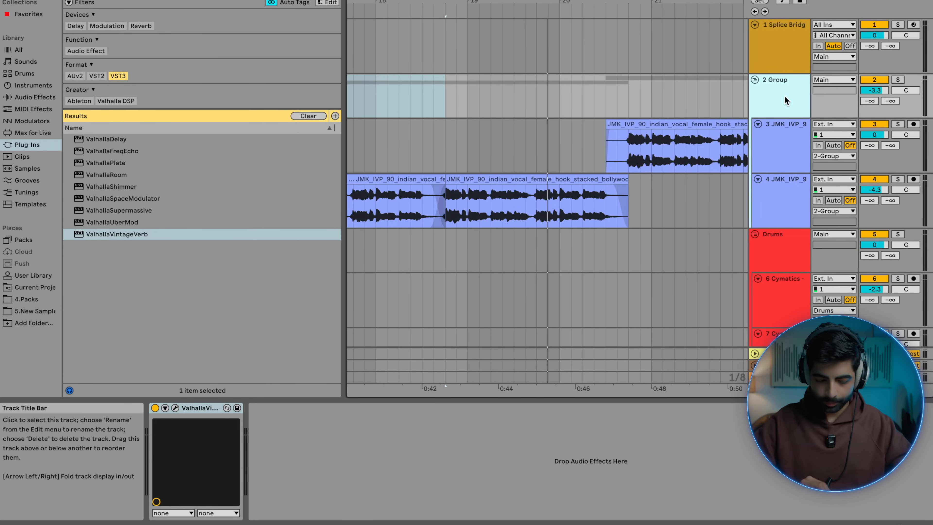
key("super+t")
key("super+z")
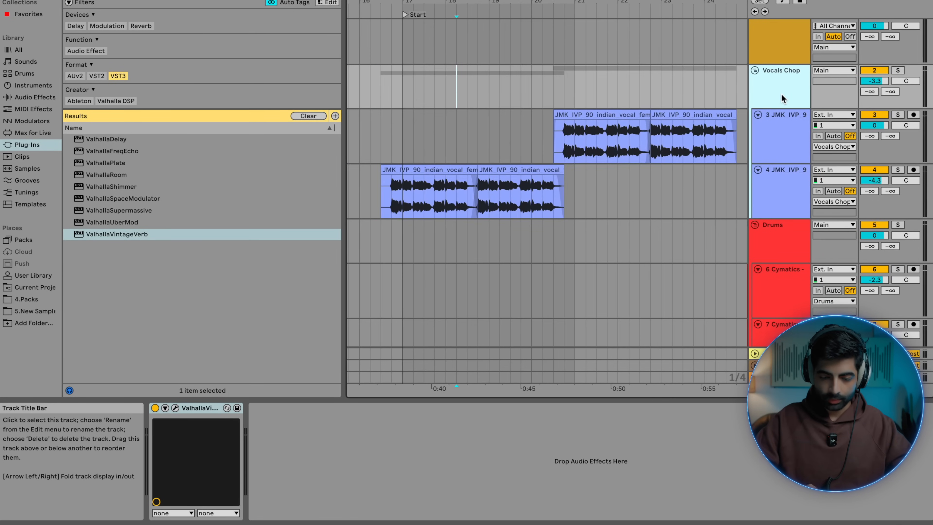
left_click(767, 190)
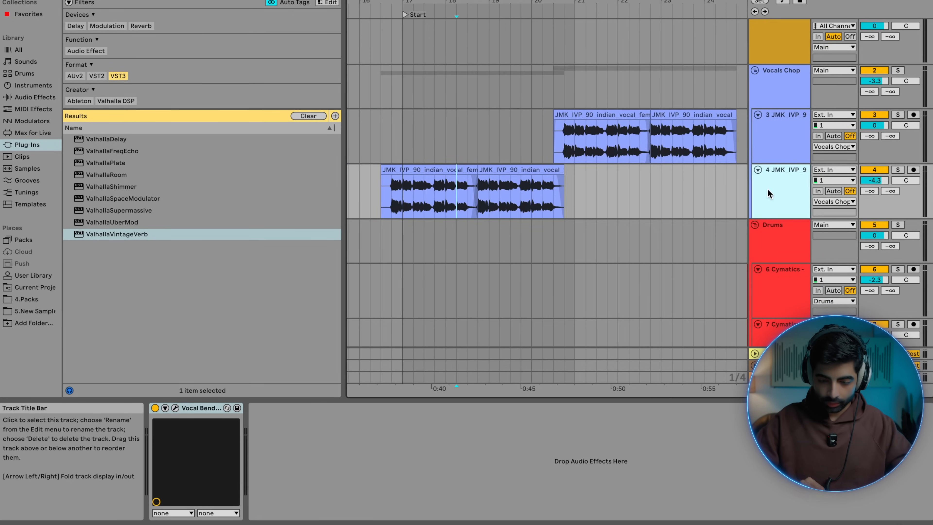
left_click(775, 149)
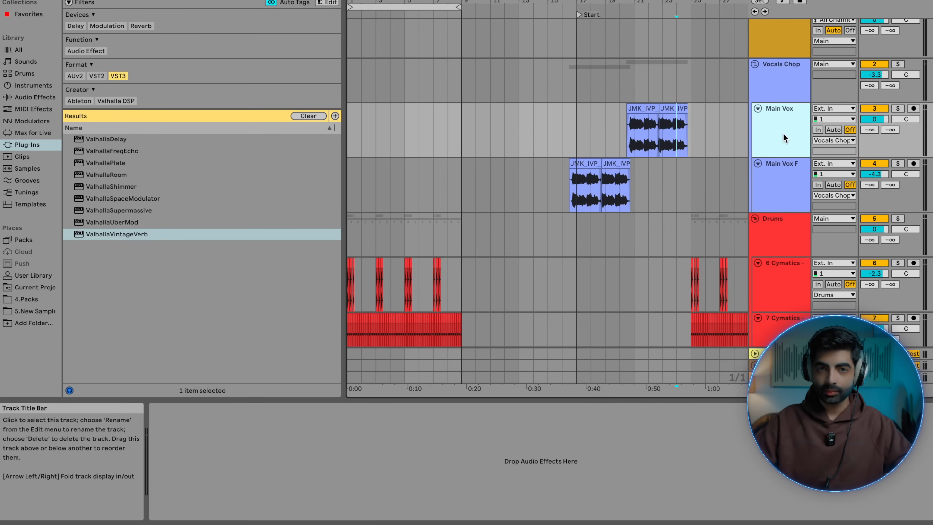
Step: Insert one new audio track below Main Vox F and name it Harmony
left_click(776, 171)
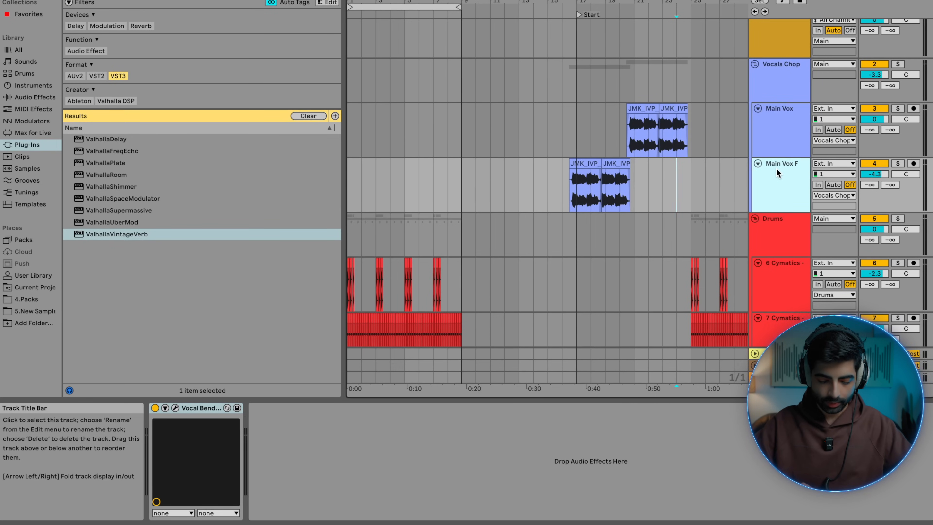
key("ctrl+t")
key("ctrl+t")
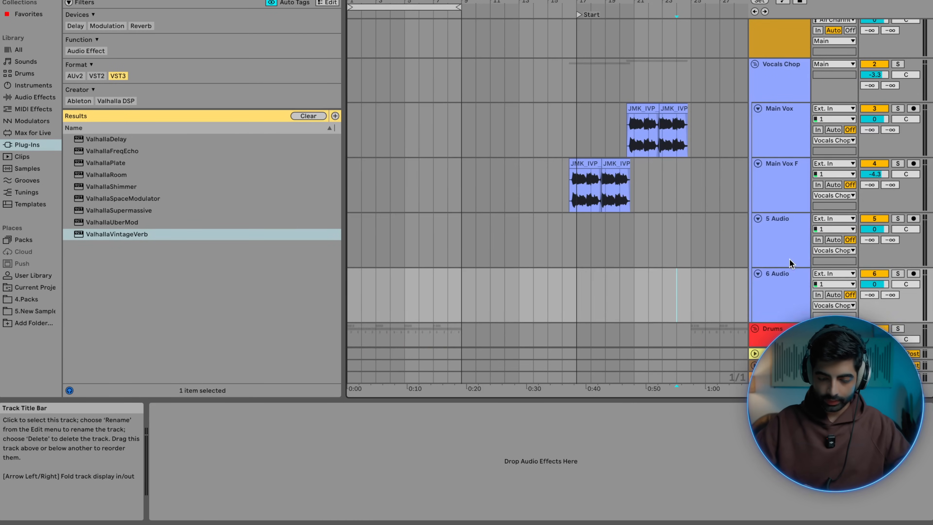
key("ctrl+z")
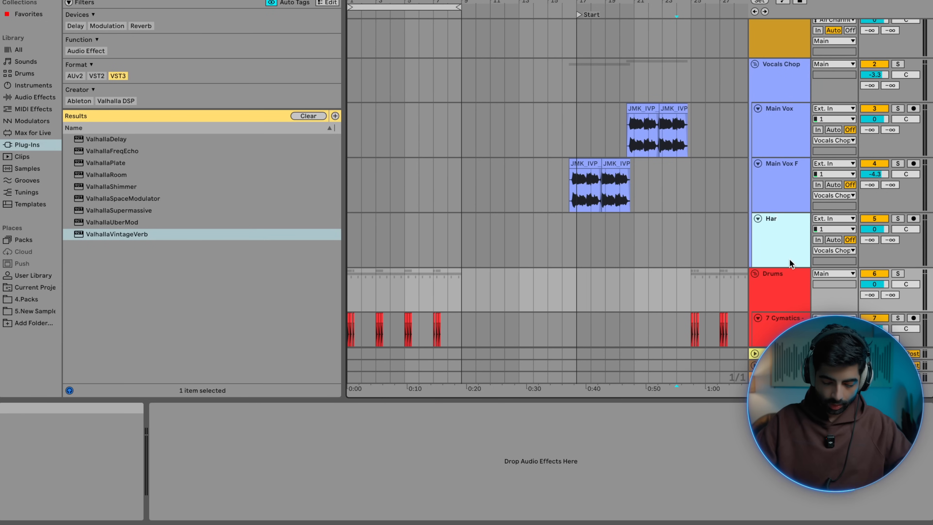
Step: Copy the second Main Vox F clip onto the Harmony track and duplicate it beneath the second Main Vox clip
left_click_drag(597, 164, 538, 244)
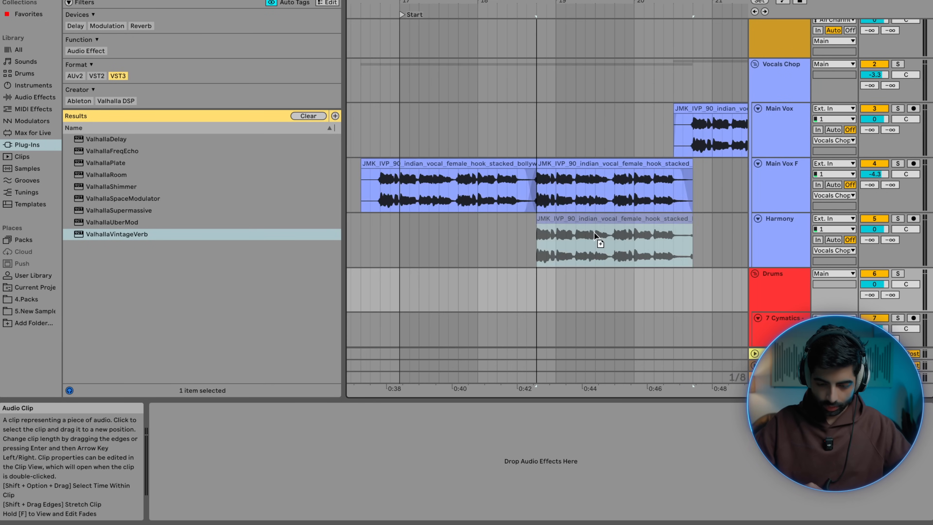
scroll(598, 239, "down", 5)
left_click(793, 242)
scroll(631, 225, "down", 2)
key("ctrl+d")
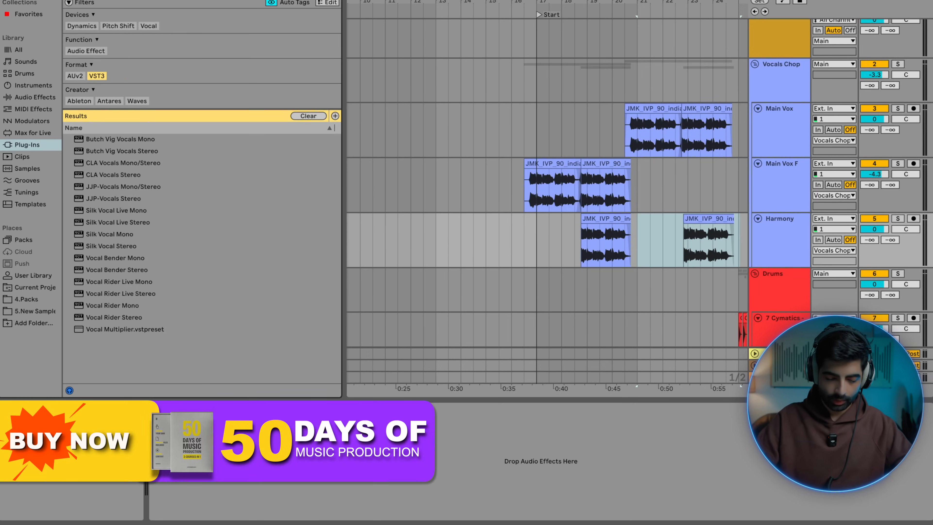
Step: Search the plug-ins for a harmony effect and add Harmony Engine to the Harmony track
type("iar")
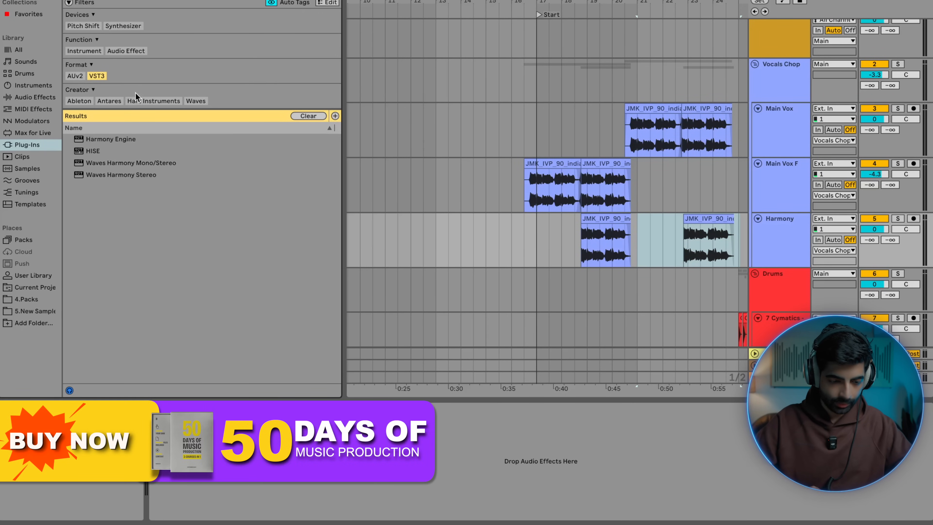
left_click_drag(116, 139, 537, 239)
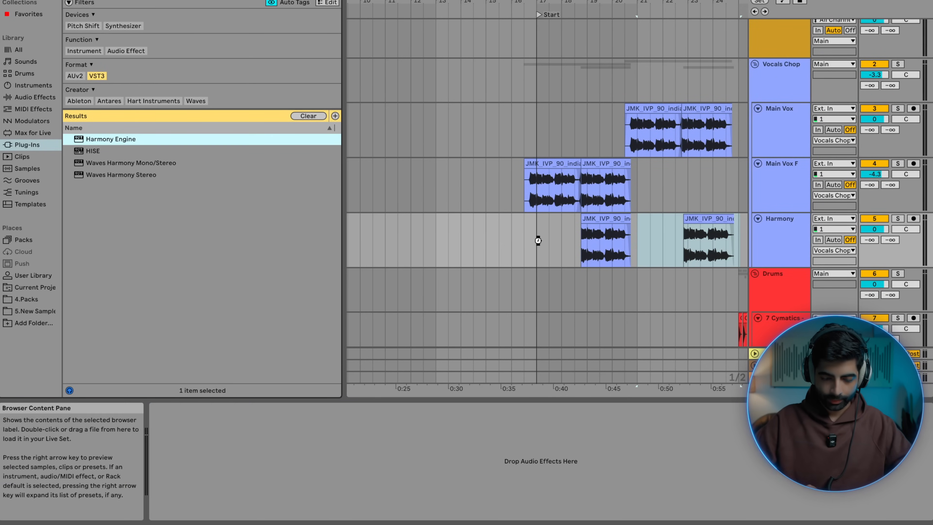
left_click(163, 117)
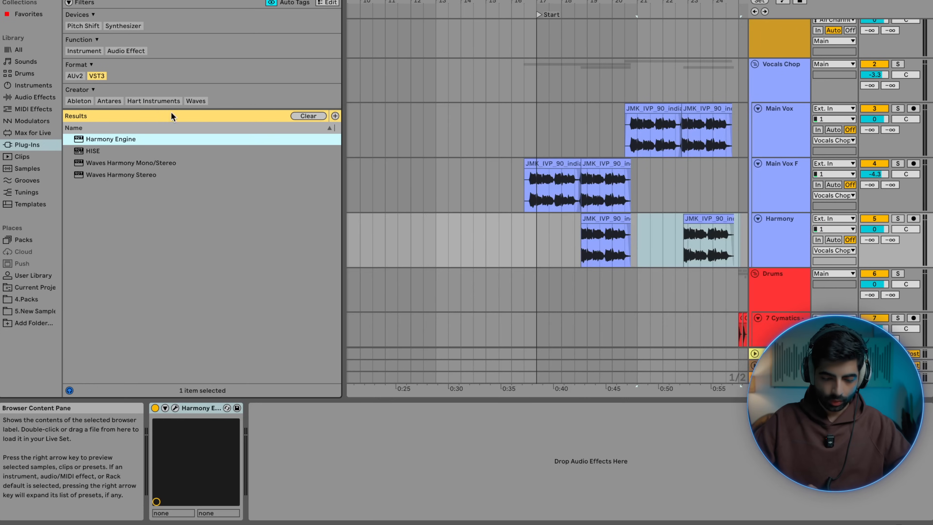
Step: Insert a MIDI track below the Grand Piano track and load External Instrument onto it
scroll(619, 189, "down", 10)
scroll(624, 199, "down", 3)
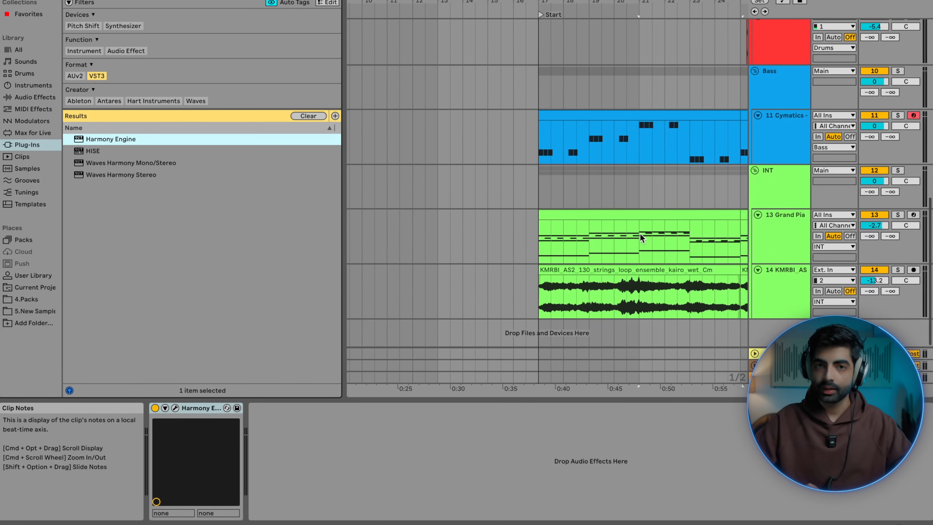
left_click(786, 255)
key("super+shift+t")
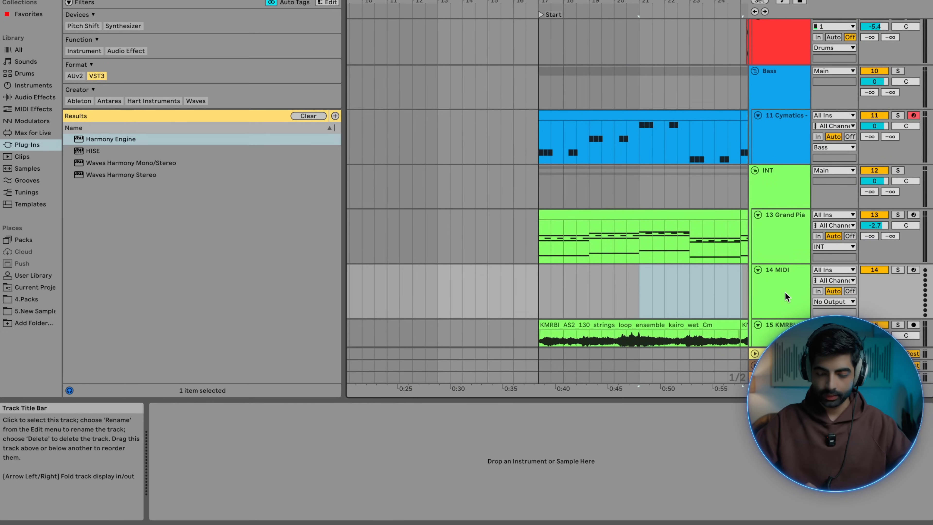
scroll(784, 296, "down", 1)
left_click(58, 0)
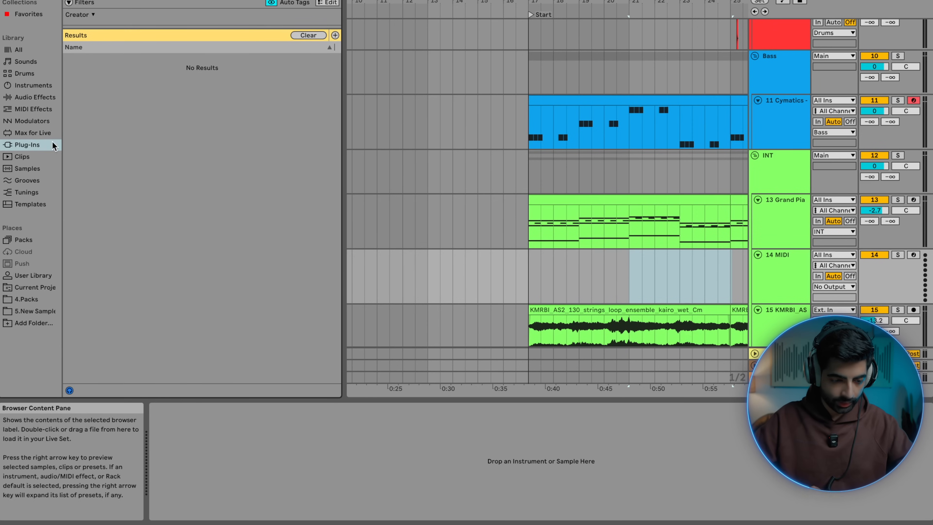
left_click(51, 85)
left_click_drag(113, 69, 595, 268)
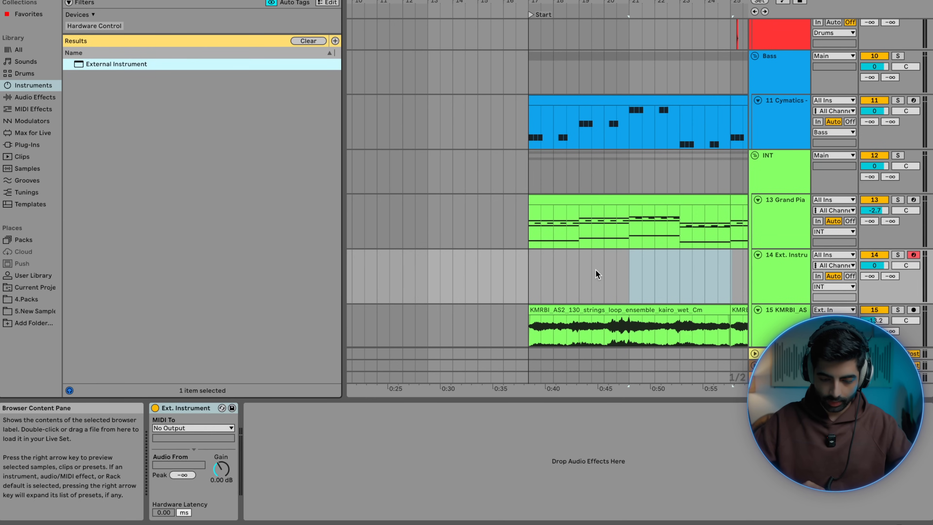
Step: Copy the first Grand Piano MIDI clip onto the External Instrument track, solo that track and start playback
scroll(576, 270, "down", 3)
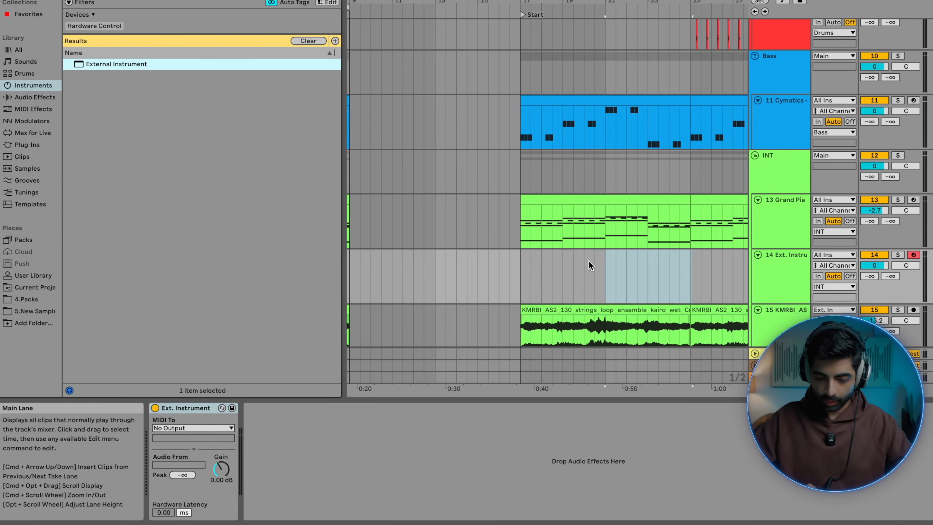
left_click_drag(624, 198, 626, 279)
double_click(606, 279)
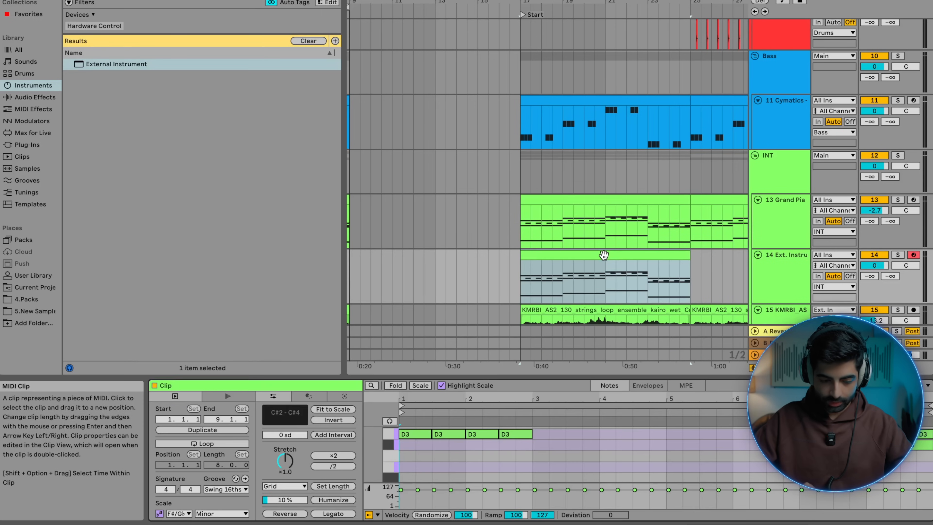
left_click(897, 256)
key("space")
scroll(526, 286, "left", 2)
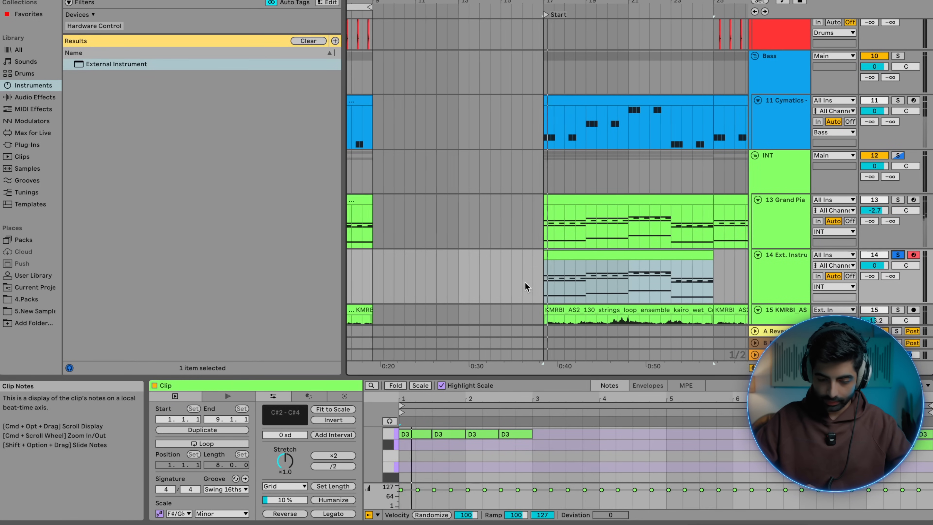
Step: In the copied clip, join the repeated G#3 notes at bar 3 into one long note and delete the whole bar 1 chord
left_click(552, 284)
key("super+alt+e")
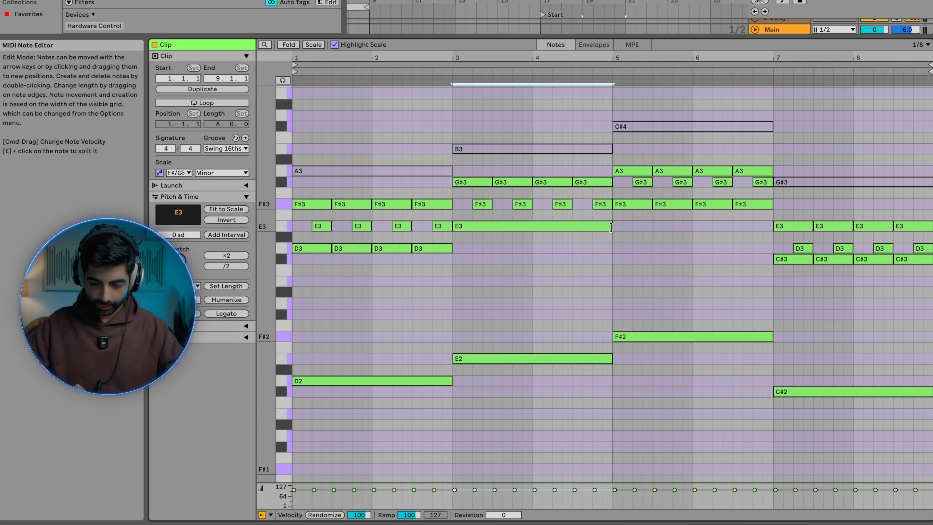
left_click_drag(554, 228, 553, 150)
left_click_drag(439, 172, 281, 453)
key("super+z")
left_click_drag(472, 148, 629, 407)
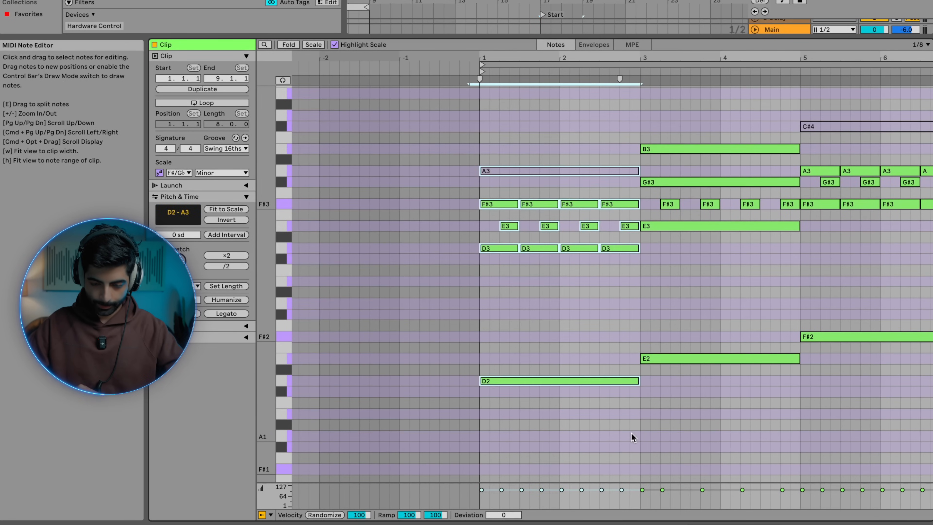
key("Delete")
scroll(766, 207, "down", 2)
scroll(766, 207, "right", 4)
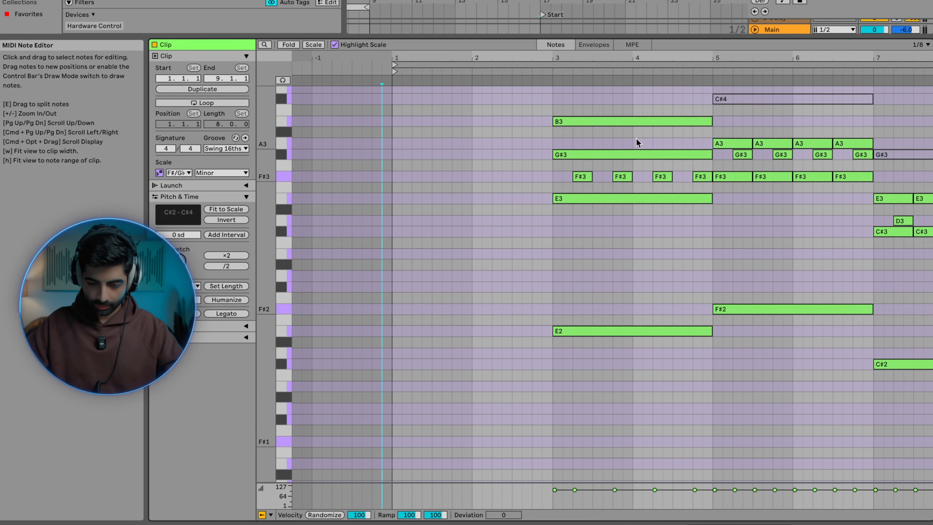
Step: Delete the B3, F#3 and E2 notes from the bar 3 chord, keeping only G#3 and E3
double_click(619, 121)
left_click_drag(561, 171, 685, 177)
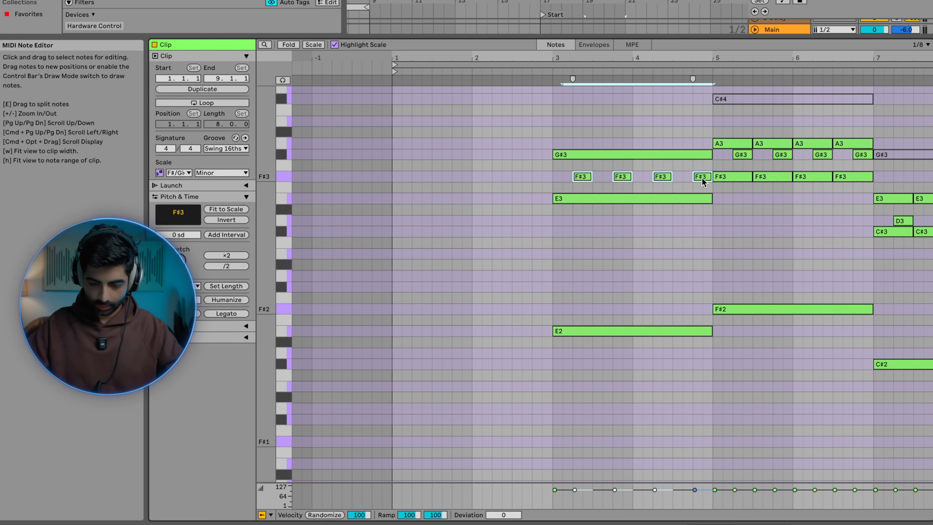
key("Delete")
left_click(694, 331)
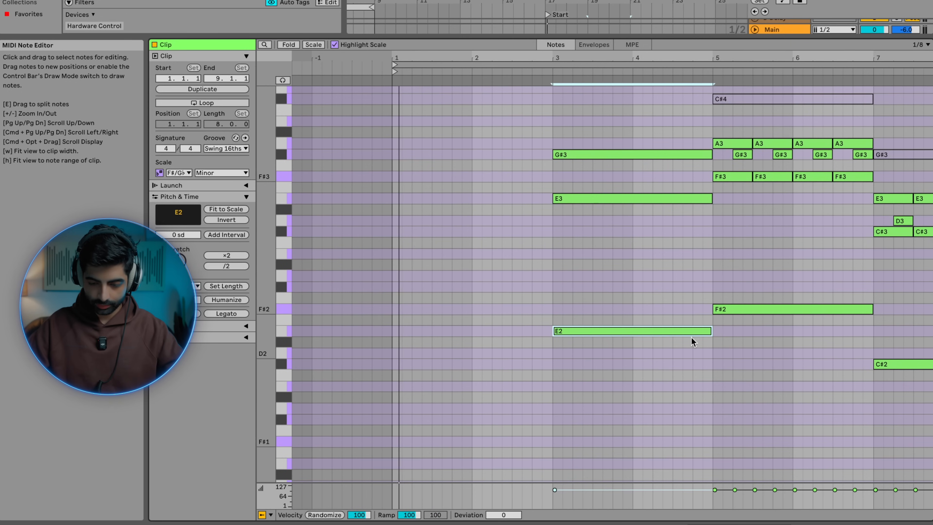
key("Delete")
scroll(689, 299, "up", 2)
scroll(690, 300, "right", 3)
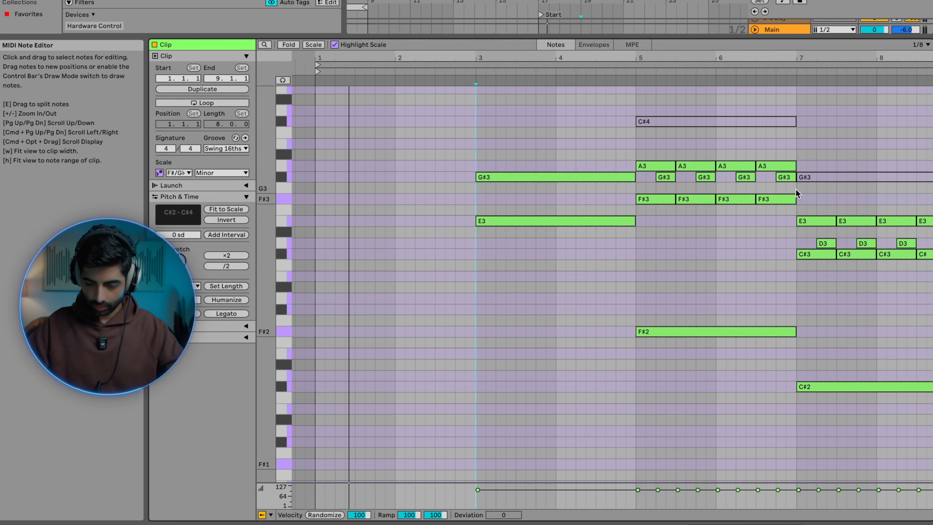
Step: Join the repeated E3 and C#3 notes at bar 7, and delete its D3 and C#2 notes and the whole bar 5 chord
left_click_drag(840, 388, 867, 242)
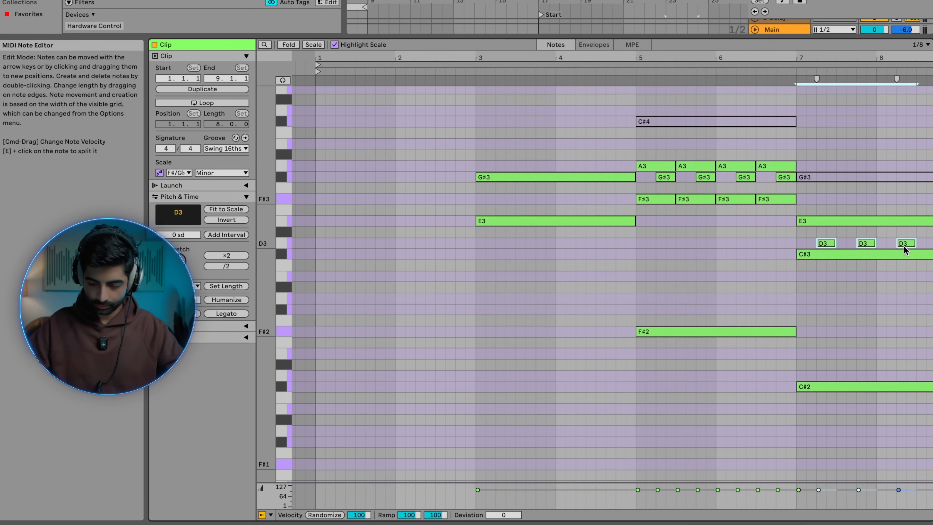
key("Delete")
left_click_drag(661, 349, 788, 80)
key("Delete")
left_click(877, 387)
key("Delete")
Step: Copy the deactivated G#3 note from bar 7 to B3 at bar 3
left_click(810, 178)
left_click_drag(822, 182, 510, 152)
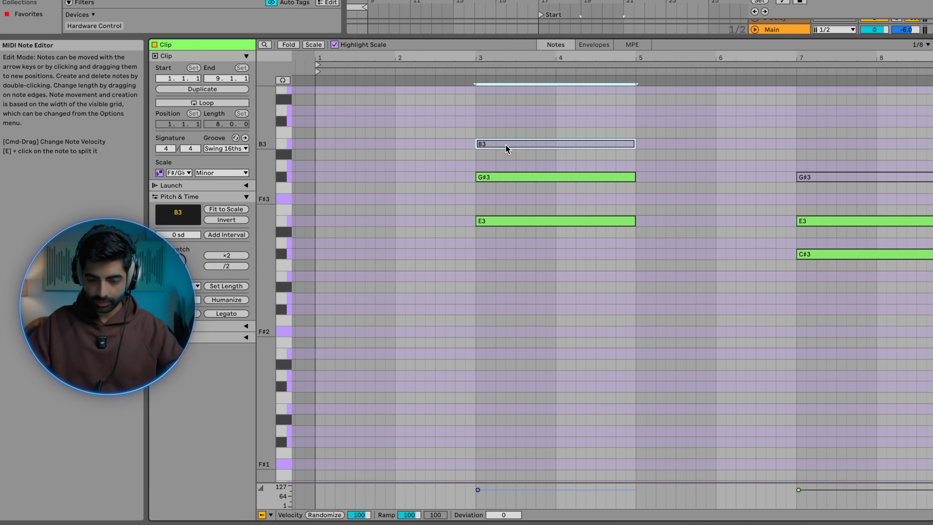
left_click(574, 222)
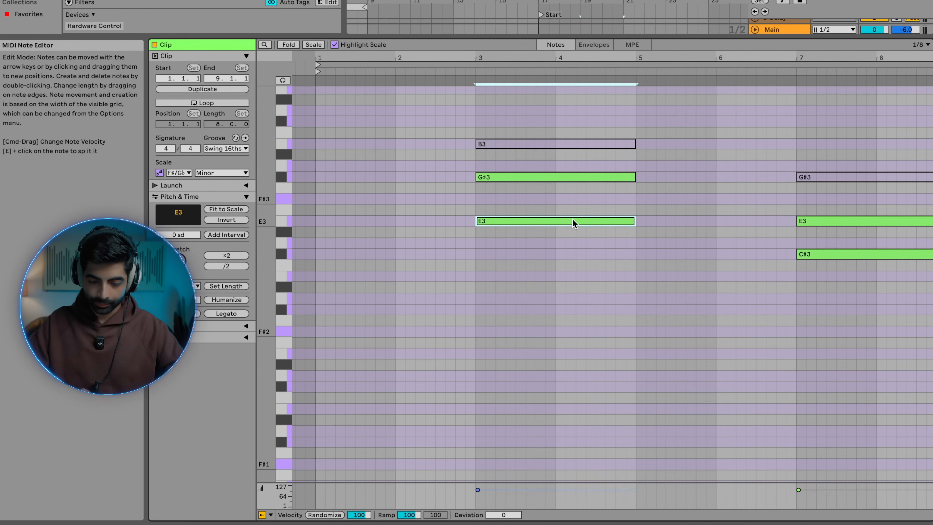
double_click(560, 199)
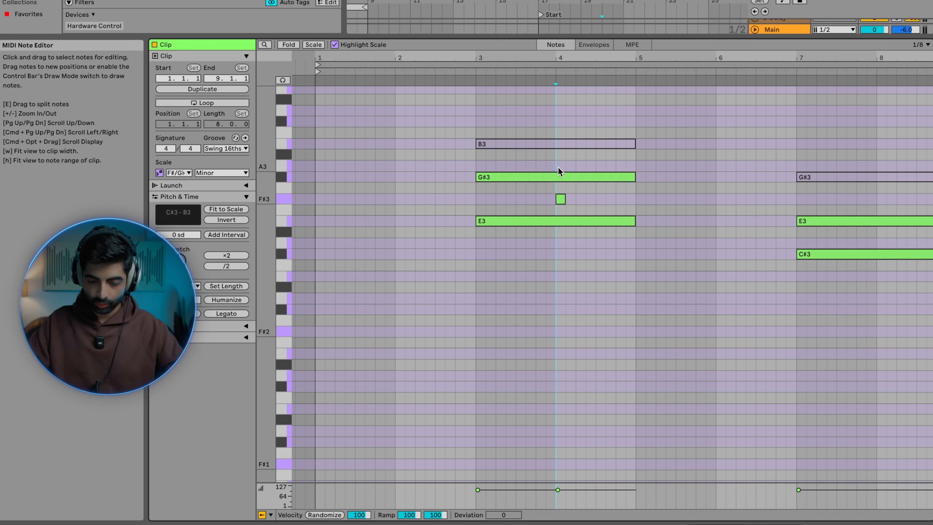
double_click(562, 198)
double_click(562, 210)
double_click(562, 198)
double_click(560, 187)
double_click(559, 166)
double_click(557, 156)
left_click_drag(547, 191, 581, 217)
left_click(567, 156)
key("super+z")
key("super+z")
key("super+z")
key("super+z")
key("super+z")
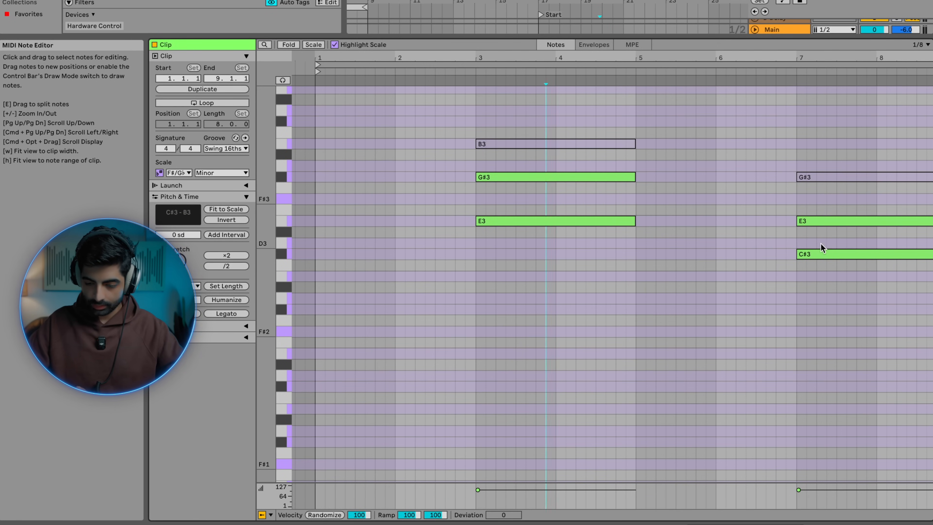
double_click(820, 243)
double_click(821, 232)
double_click(821, 209)
double_click(822, 198)
double_click(822, 186)
key("super+z")
key("super+z")
key("super+z")
key("super+z")
key("super+z")
left_click(823, 178)
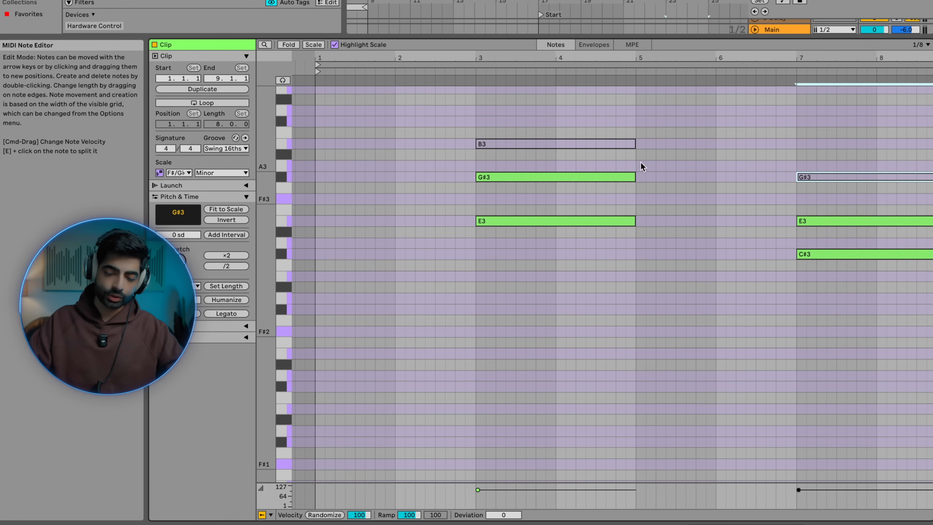
left_click(601, 145, "shift")
key("Delete")
key("super+z")
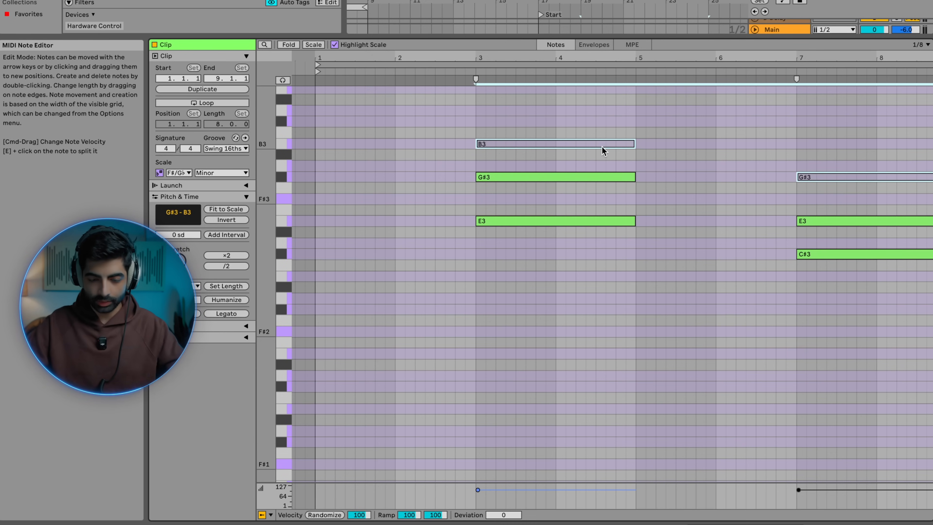
left_click(639, 157)
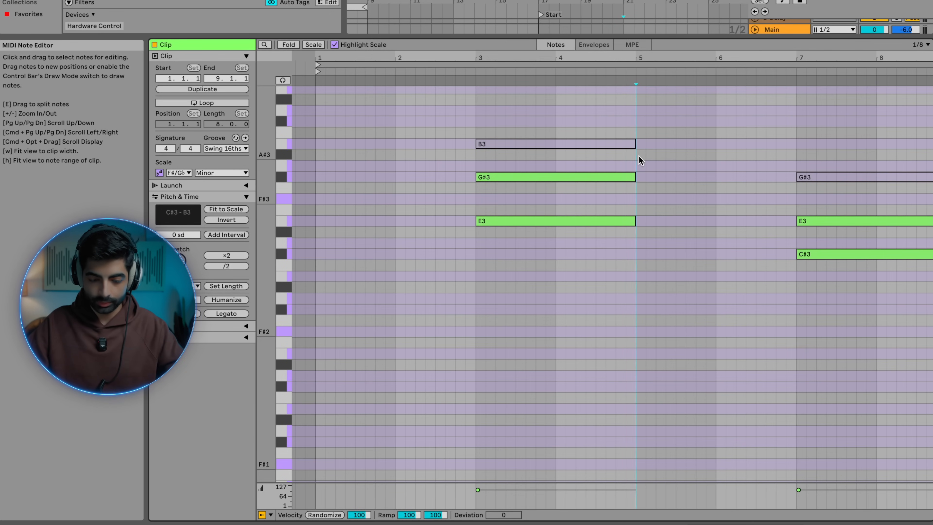
Step: Return to the arrangement and inspect the Harmony Engine plug-in on the Harmony track
left_click(806, 523)
scroll(557, 349, "right", 3)
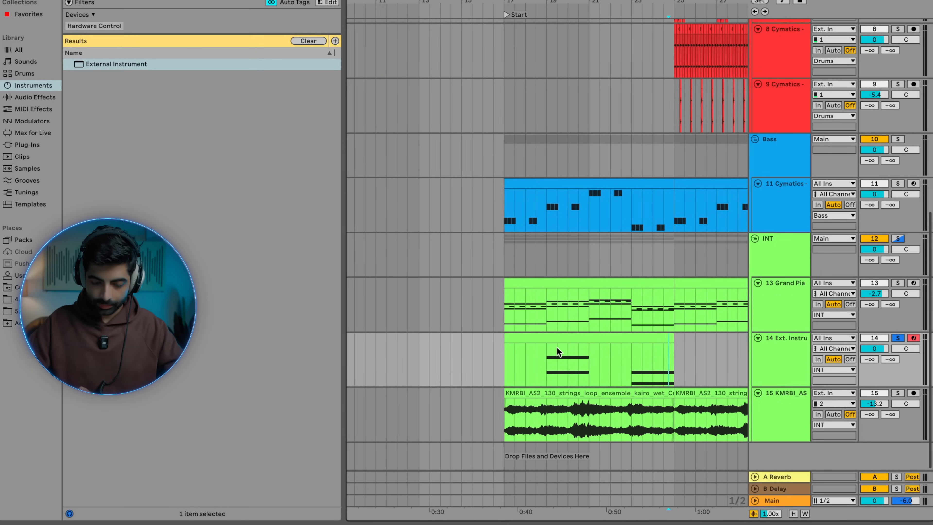
double_click(767, 369)
left_click(512, 322)
key("space")
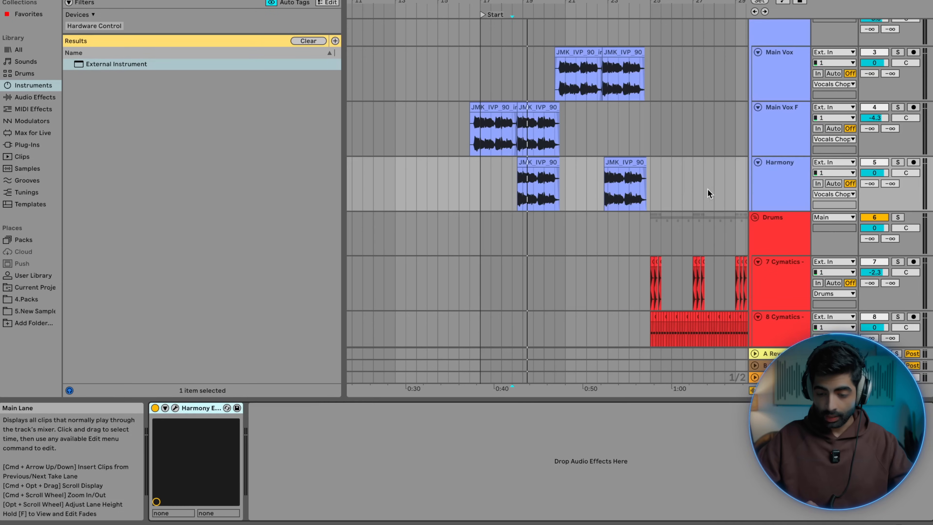
left_click(787, 196)
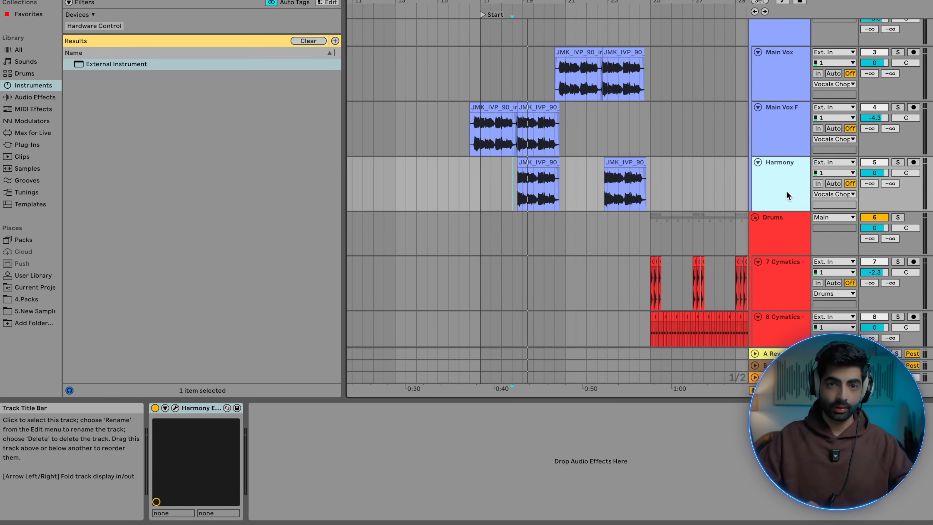
left_click(175, 408)
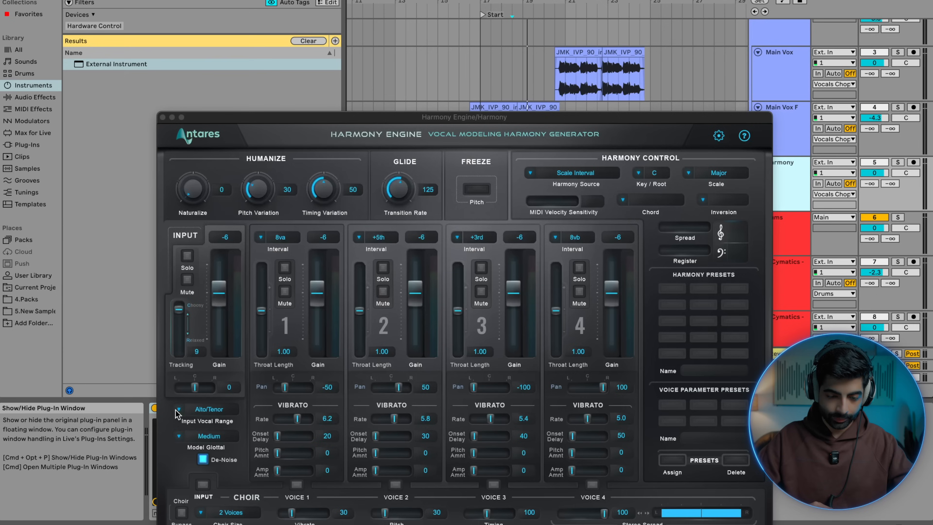
left_click(162, 116)
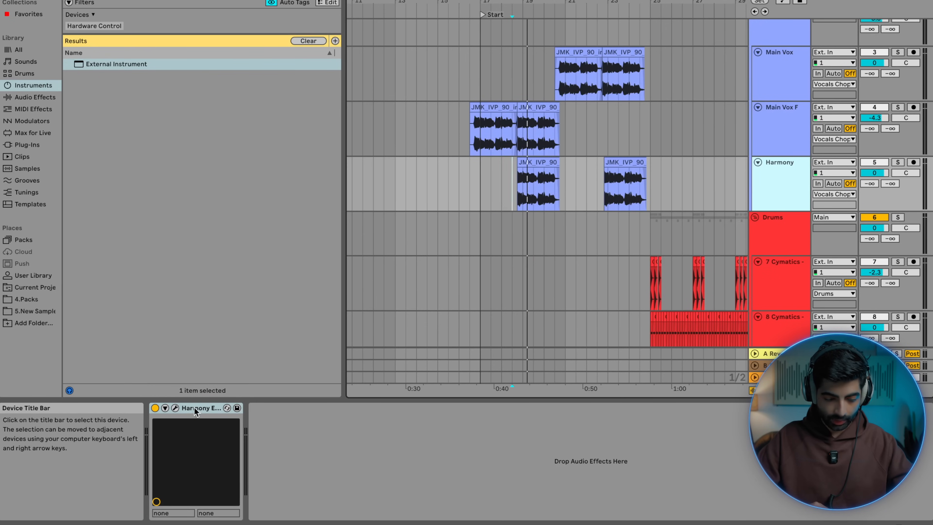
Step: Route the External Instrument's MIDI output to the Harmony track with 1-Harmony Engine as the target
scroll(518, 302, "down", 8)
left_click(521, 237)
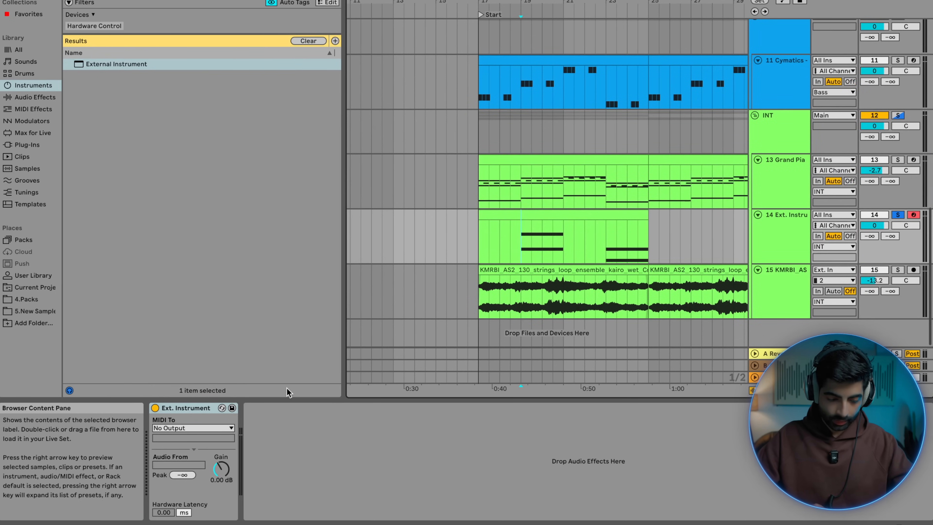
left_click(195, 429)
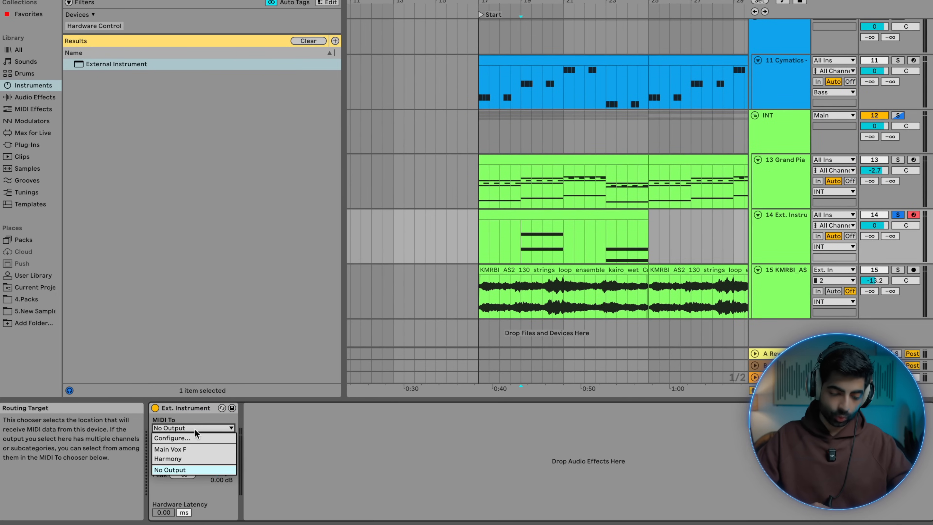
left_click(177, 460)
left_click(184, 440)
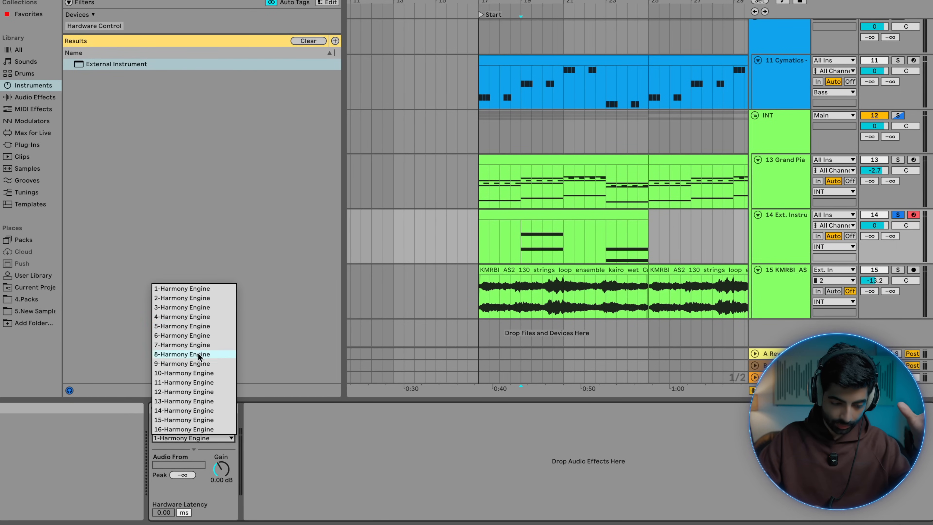
left_click(183, 288)
Step: Solo the Harmony track and play back its first clip
scroll(657, 210, "up", 8)
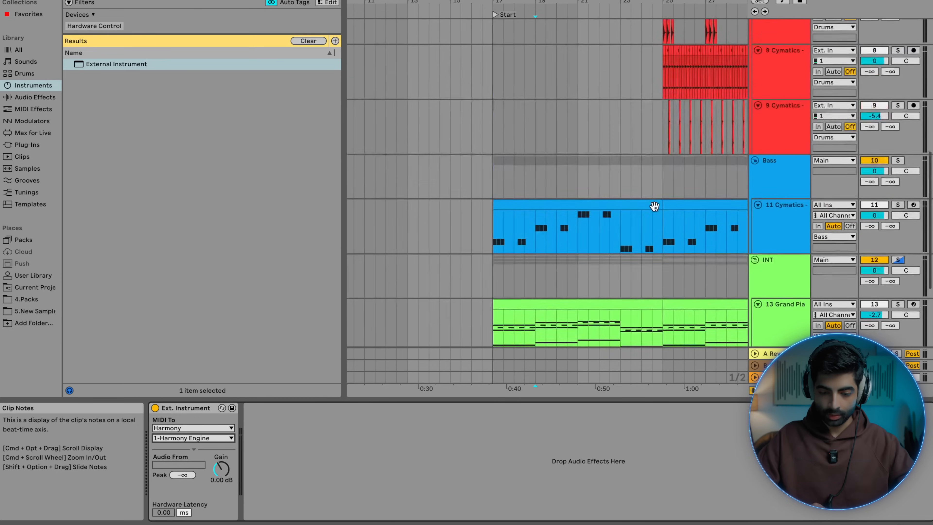
scroll(657, 211, "up", 2)
left_click(543, 110)
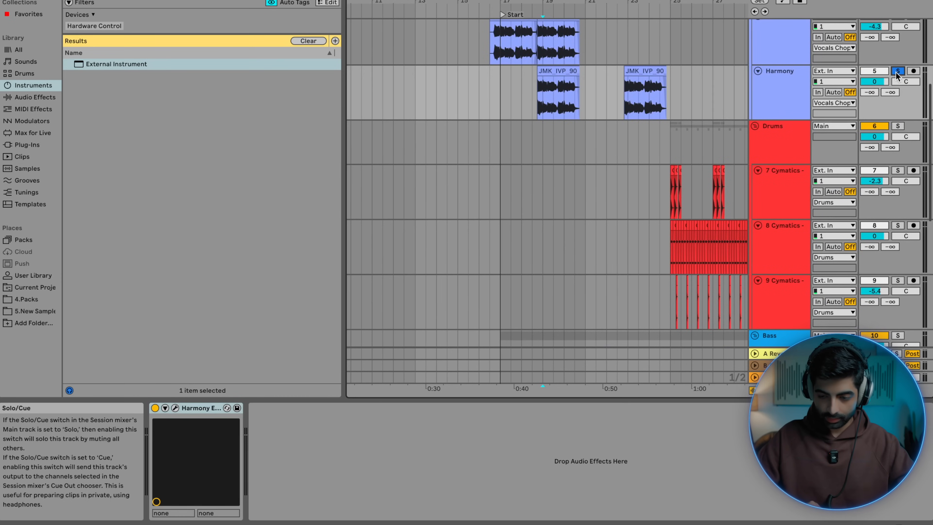
key("Left")
key("space")
left_click(792, 96)
double_click(792, 96)
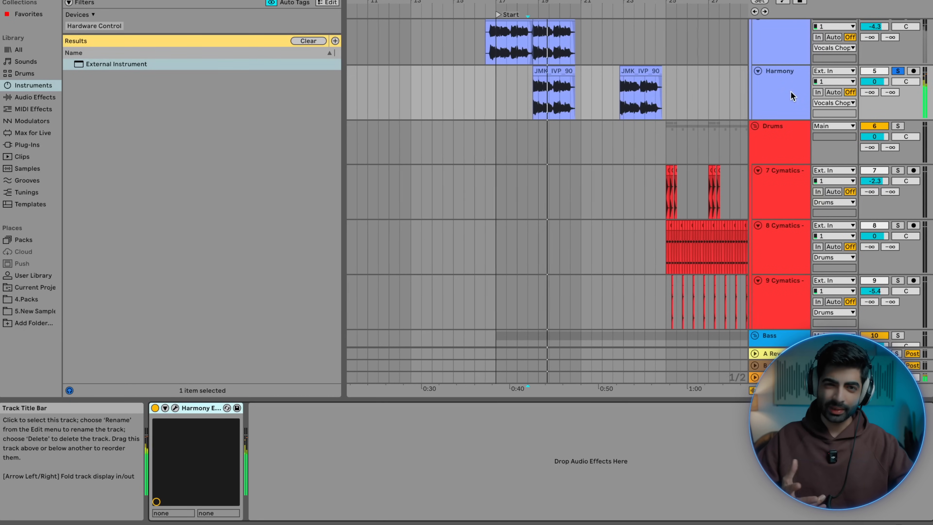
Step: Set the Harmony Source in Harmony Engine to MIDI Omni and play the Harmony track
left_click(175, 407)
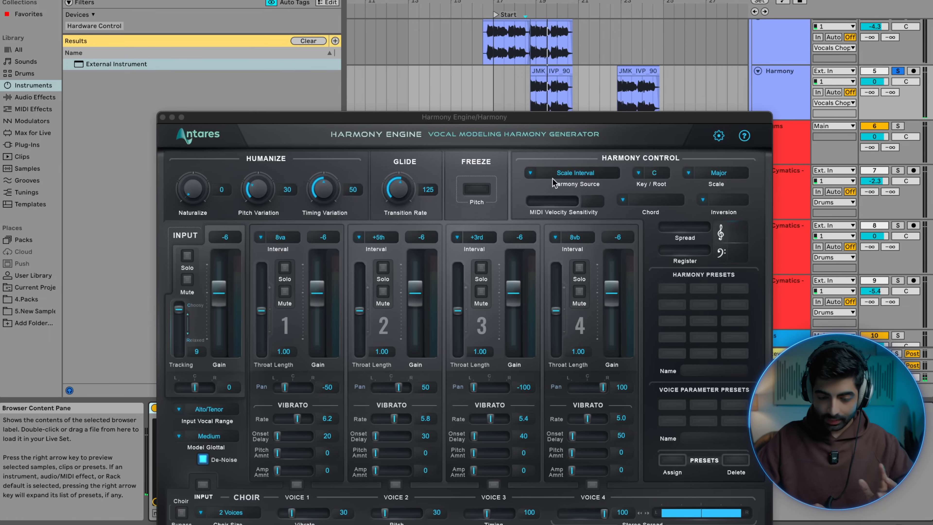
left_click(532, 173)
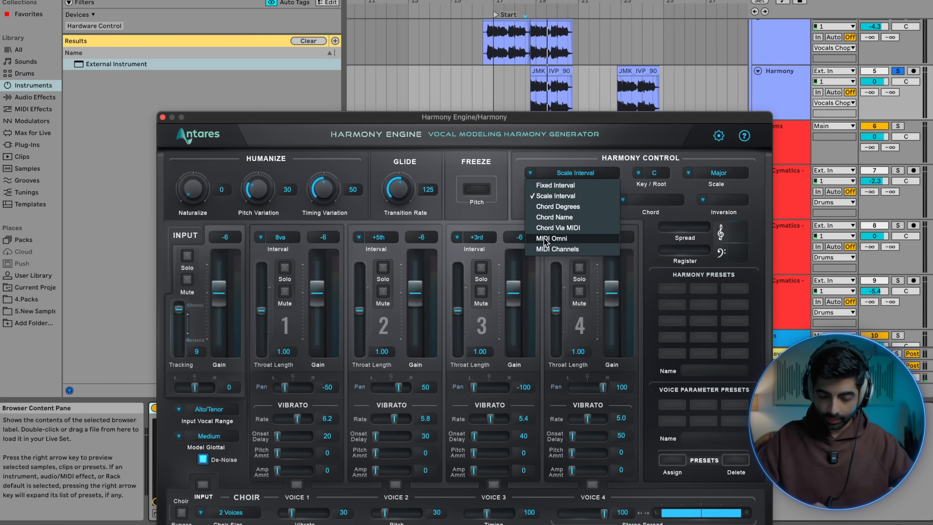
left_click(551, 238)
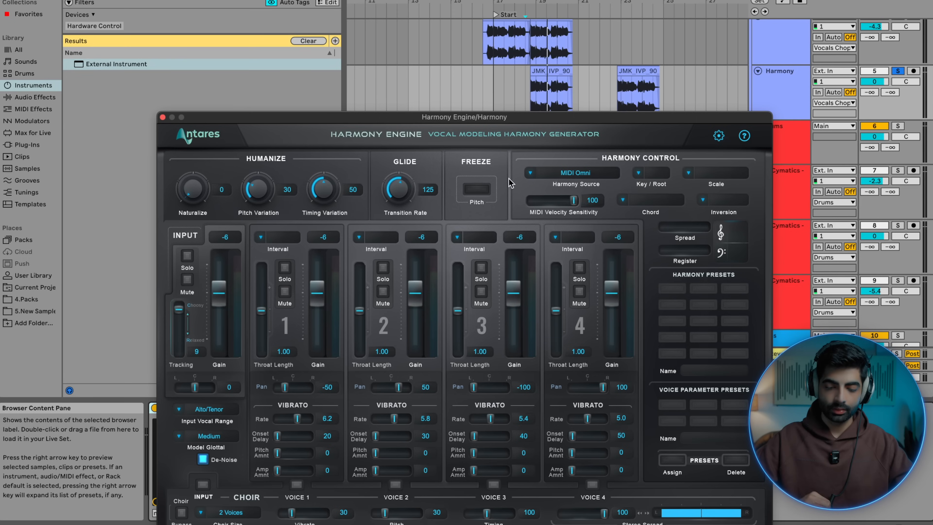
key("space")
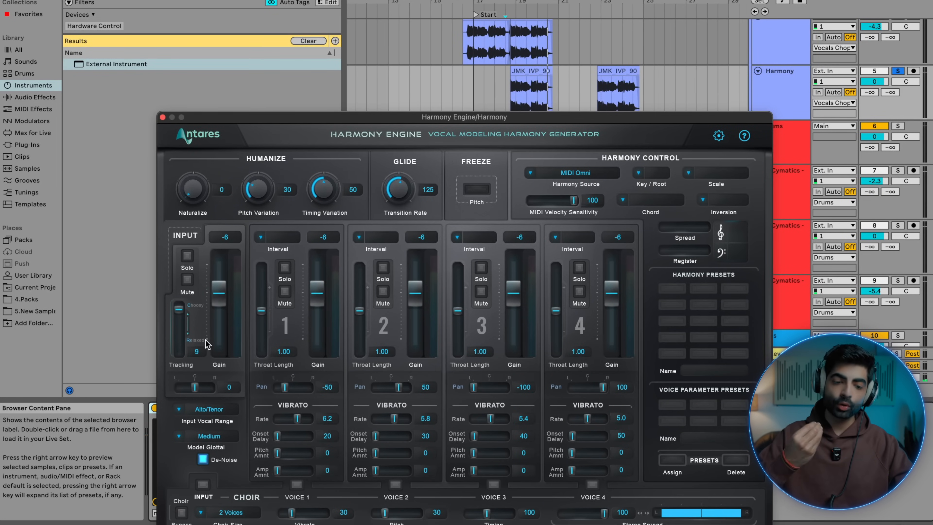
Step: Look over the Main Vox and Main Vox F clips above the Harmony track, and reopen the Harmony Engine plug-in
left_click_drag(516, 119, 520, 212)
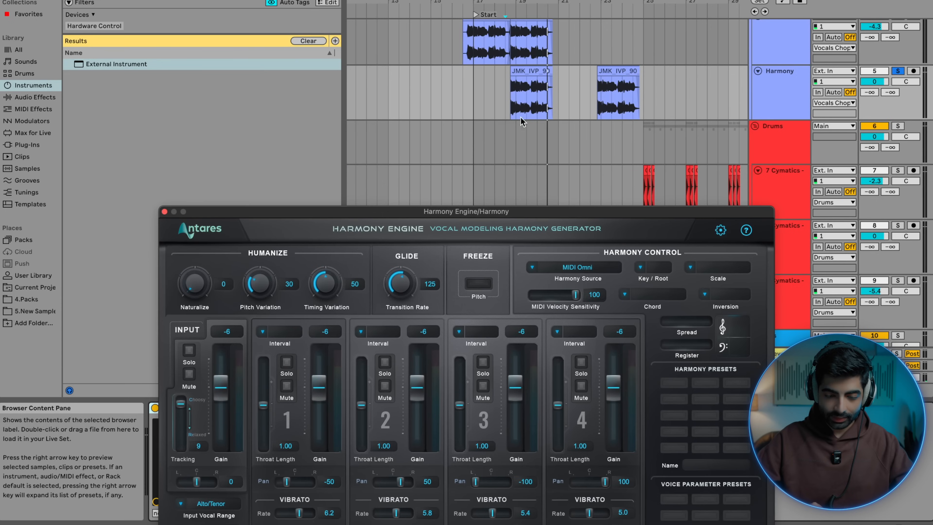
scroll(525, 106, "up", 3)
scroll(525, 107, "up", 2)
left_click_drag(523, 114, 547, 119)
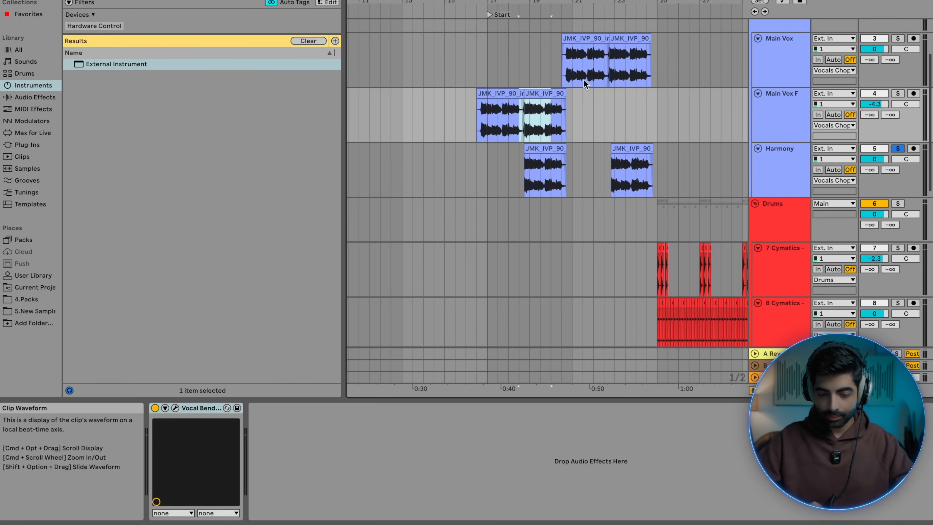
left_click(584, 84)
left_click(768, 175)
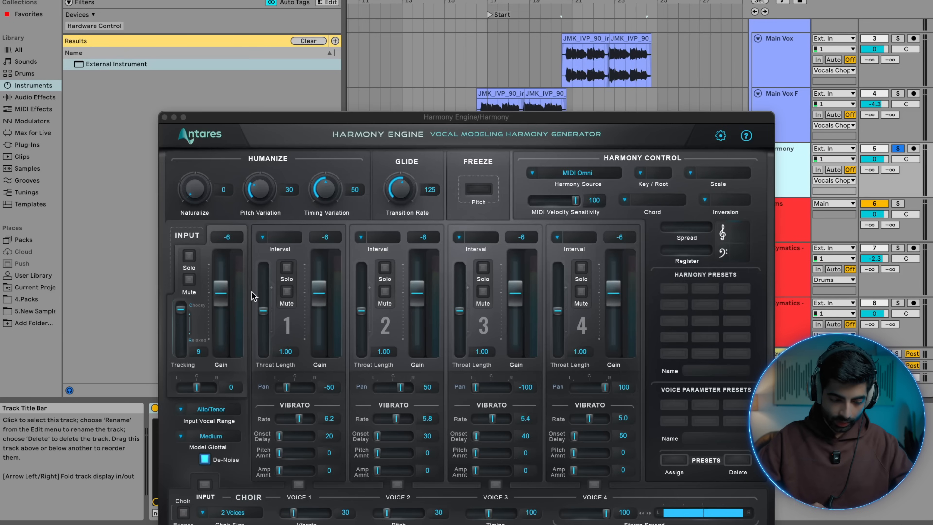
Step: Close the Harmony Engine window and play back the Harmony track from just before its first clip
left_click(164, 117)
key("space")
left_click(493, 186)
key("space")
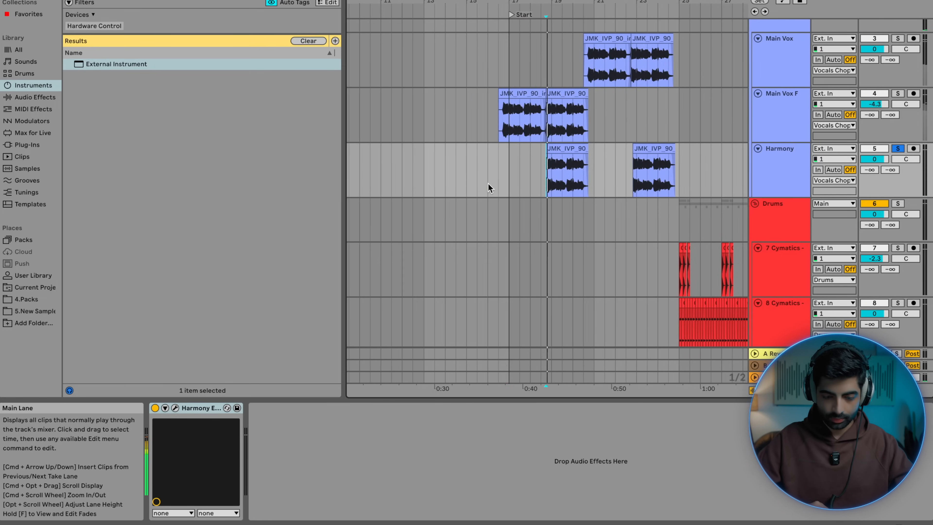
scroll(490, 188, "up", 4)
scroll(490, 187, "down", 2)
scroll(541, 177, "down", 1)
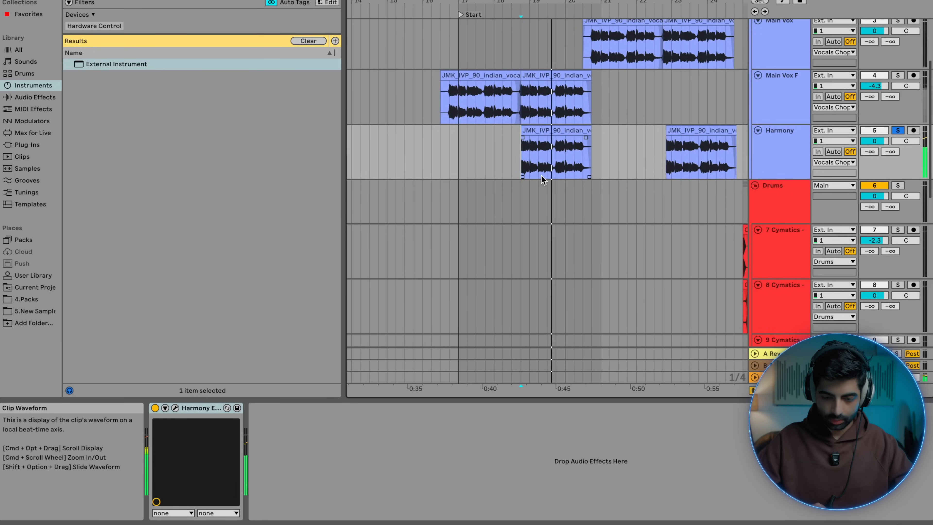
Step: Transpose all notes in the Ext. Instrument track's MIDI clip down one octave
scroll(541, 177, "down", 10)
double_click(562, 214)
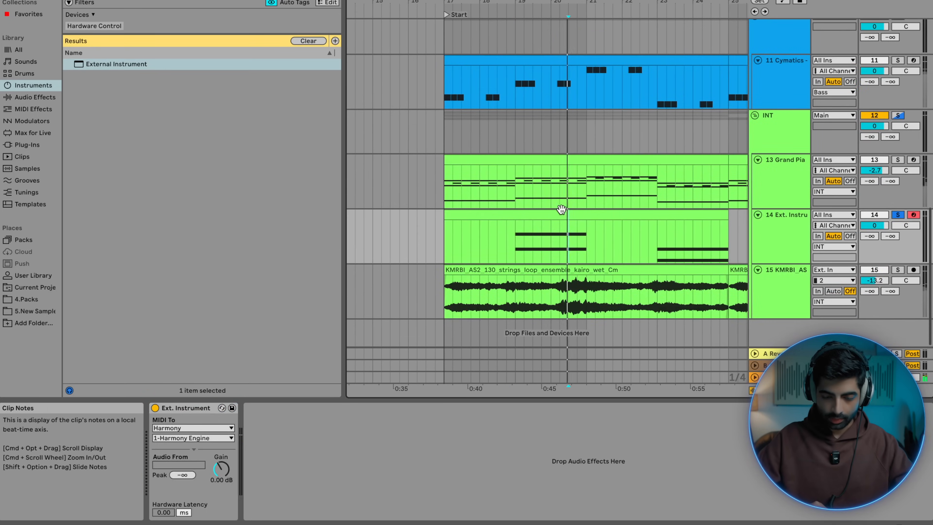
key("super+a")
key("shift+Down")
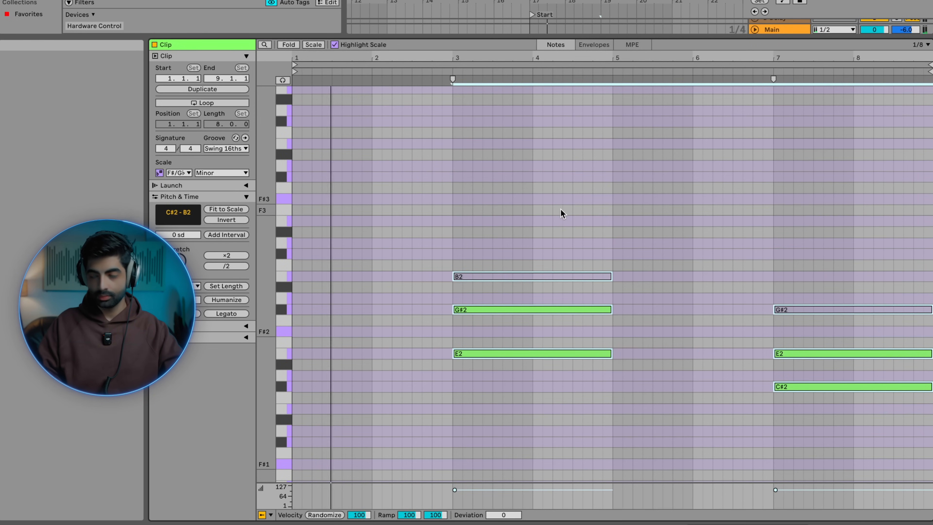
Step: Transpose all the chord notes in the Ext. Instrument clip back up one octave
left_click(451, 335)
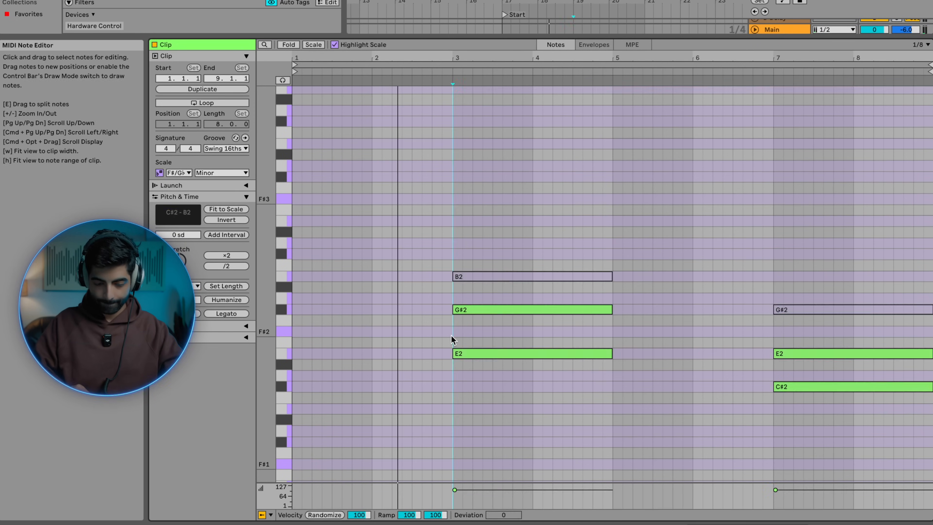
key("super+a")
key("shift+Up")
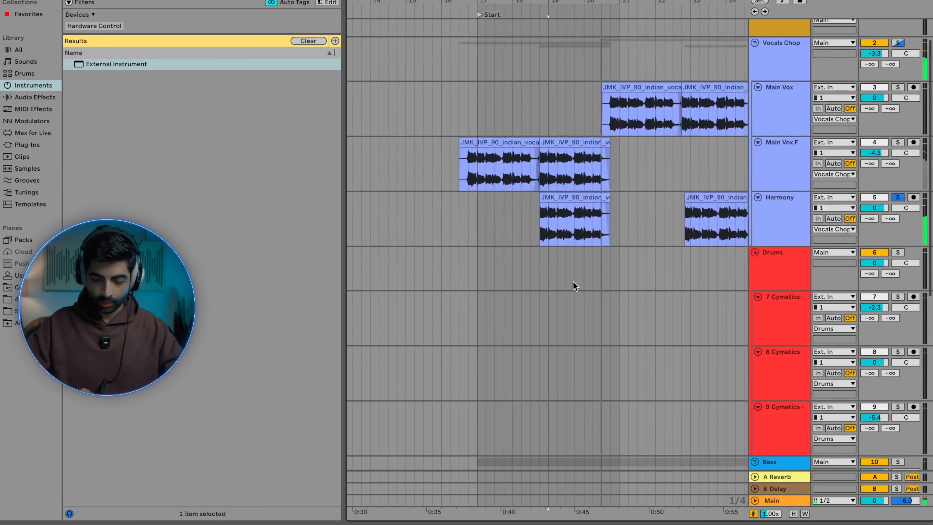
Step: Solo Main Vox F alongside Harmony, play them together, and lower the Harmony track's volume to -3.7 dB
left_click(897, 142)
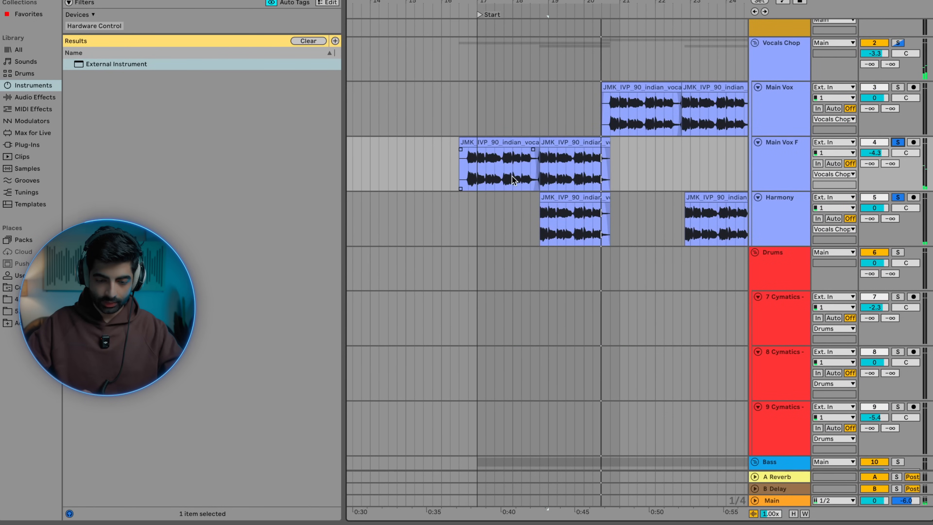
key("space")
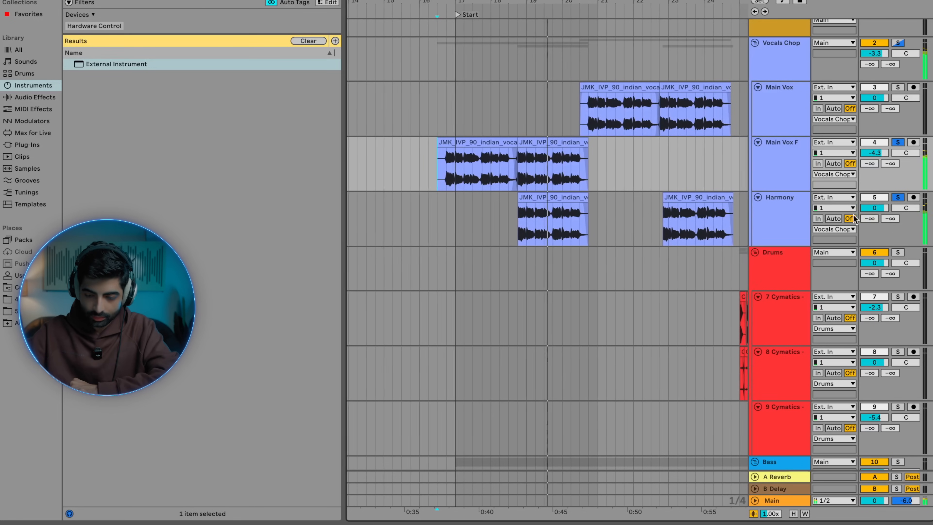
left_click_drag(871, 207, 870, 216)
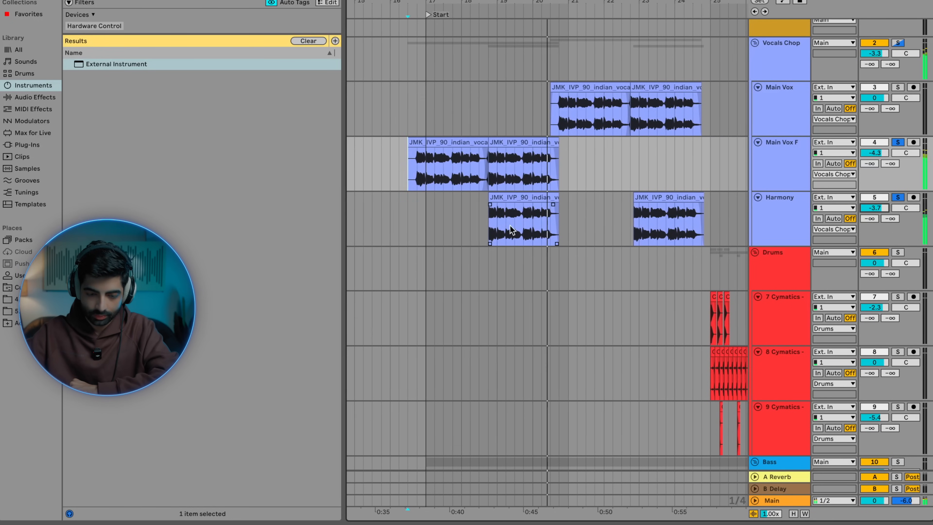
Step: In the Ext. Instrument MIDI clip, start the first chord half a bar earlier while keeping its end at bar 5
scroll(499, 230, "down", 5)
scroll(488, 191, "up", 5)
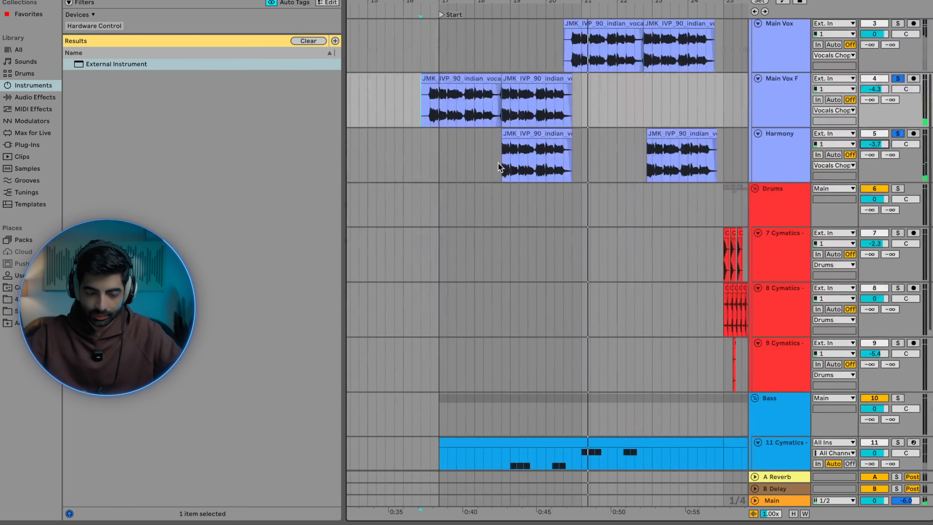
scroll(477, 158, "up", 3)
left_click(474, 156)
scroll(475, 156, "down", 5)
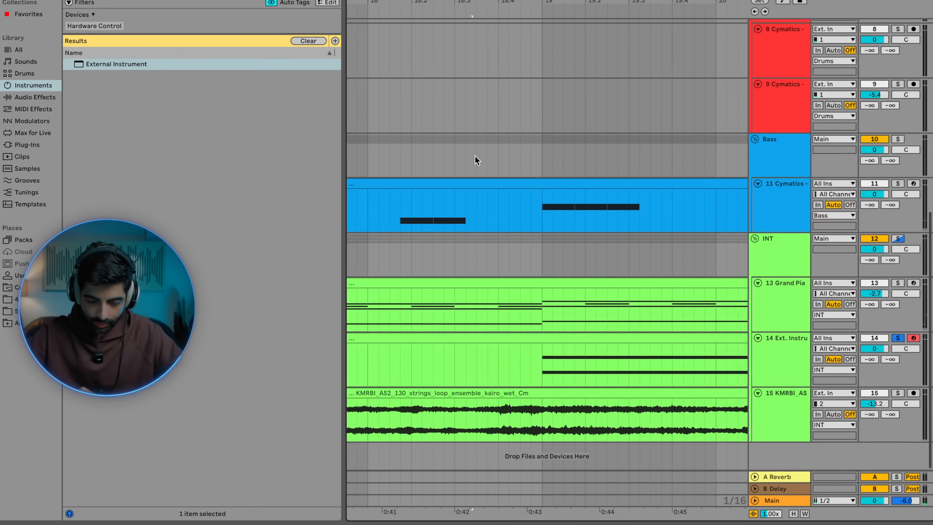
left_click(541, 362)
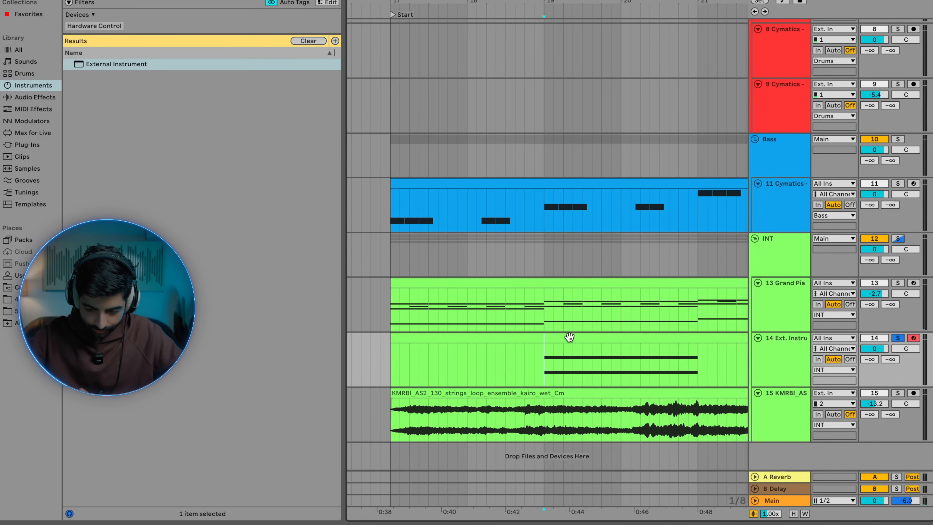
double_click(566, 336)
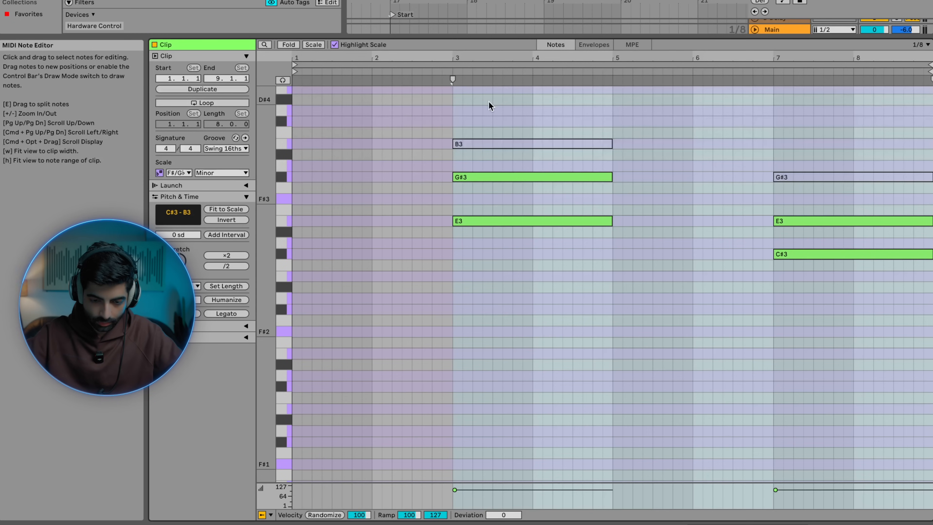
left_click_drag(488, 106, 488, 343)
key("Left")
key("Left")
key("Left")
key("Left")
key("shift+Right")
key("shift+Right")
key("shift+Right")
key("shift+Right")
Step: Start the clip's second chord half a bar earlier, lengthen it to the clip's end, and play the result
left_click_drag(797, 144, 823, 352)
key("Left")
key("Left")
key("Left")
key("Left")
key("shift+Right")
key("shift+Right")
key("shift+Right")
key("space")
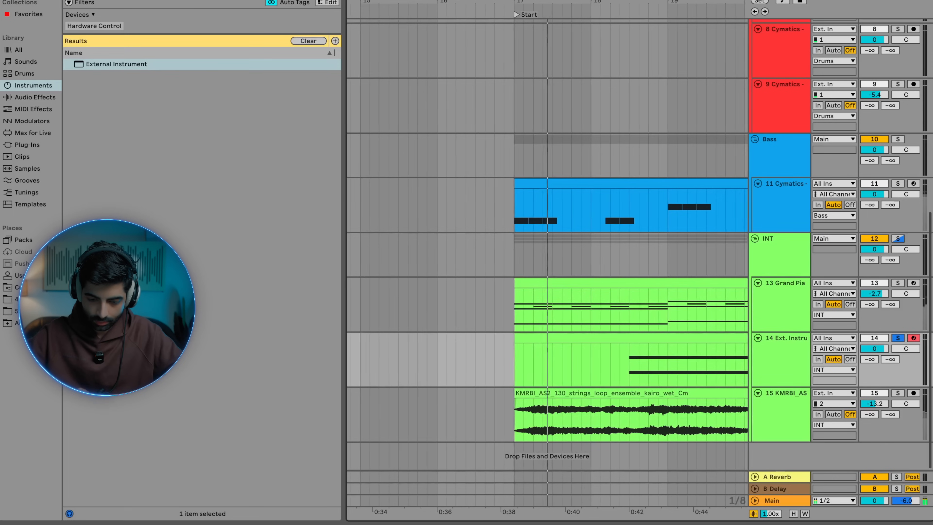
Step: Move the Ext. Instrument track into the Vocals Chop group, directly beneath the Harmony track
scroll(614, 381, "up", 3)
scroll(614, 385, "down", 5)
scroll(615, 383, "down", 5)
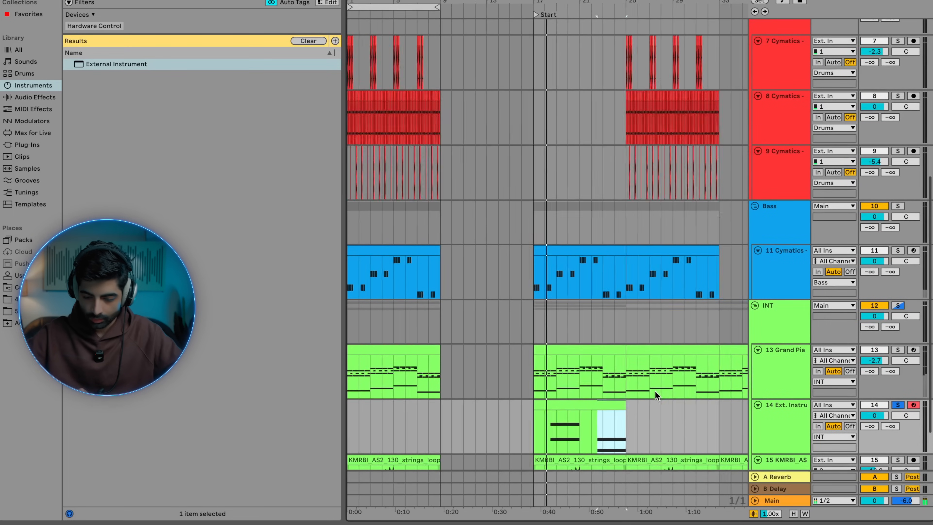
left_click_drag(782, 422, 778, 91)
scroll(654, 116, "up", 3)
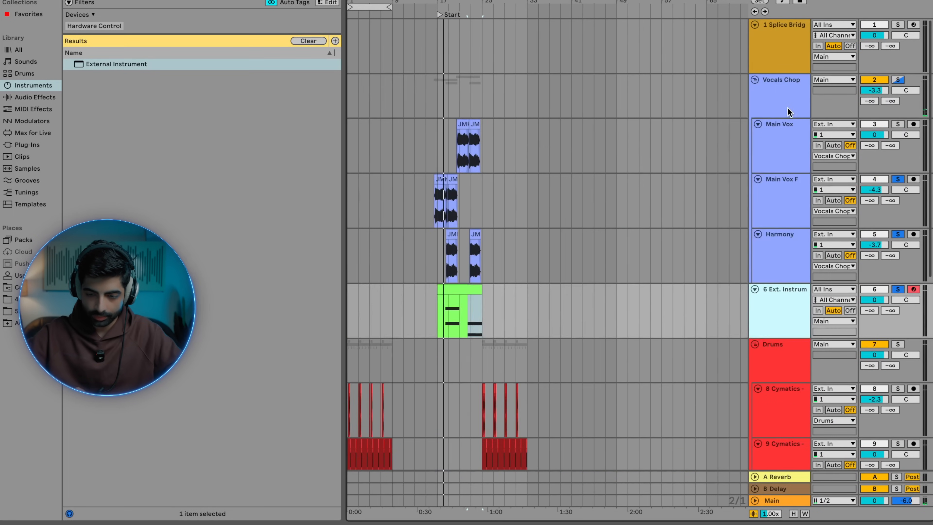
right_click(784, 108)
left_click(702, 329)
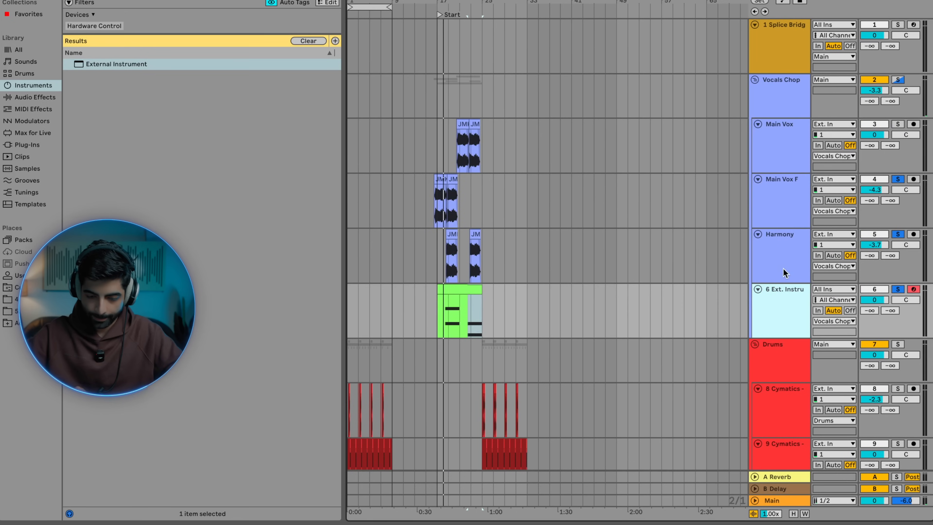
Step: Examine how the first Harmony clip lines up with the chord notes beneath it while playing the soloed tracks
scroll(436, 267, "up", 5)
left_click(529, 266)
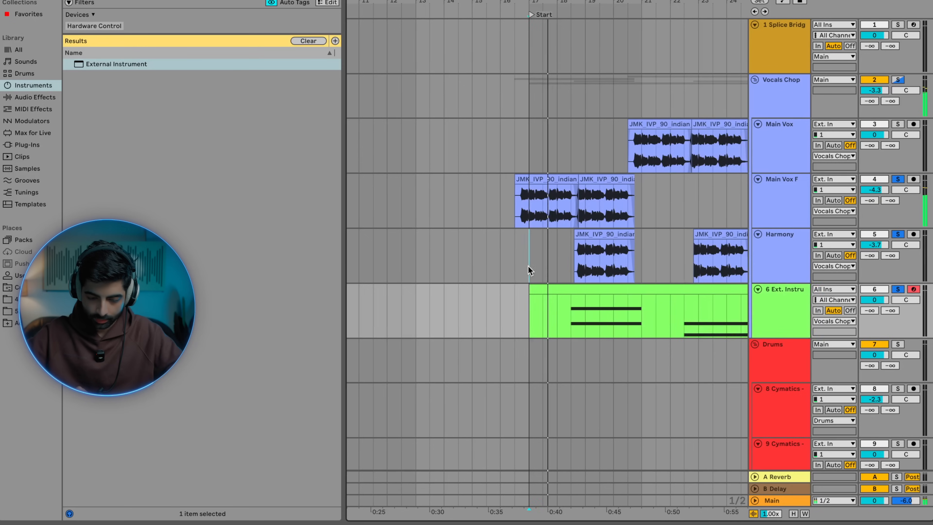
scroll(591, 269, "up", 4)
scroll(591, 270, "up", 2)
left_click(508, 277)
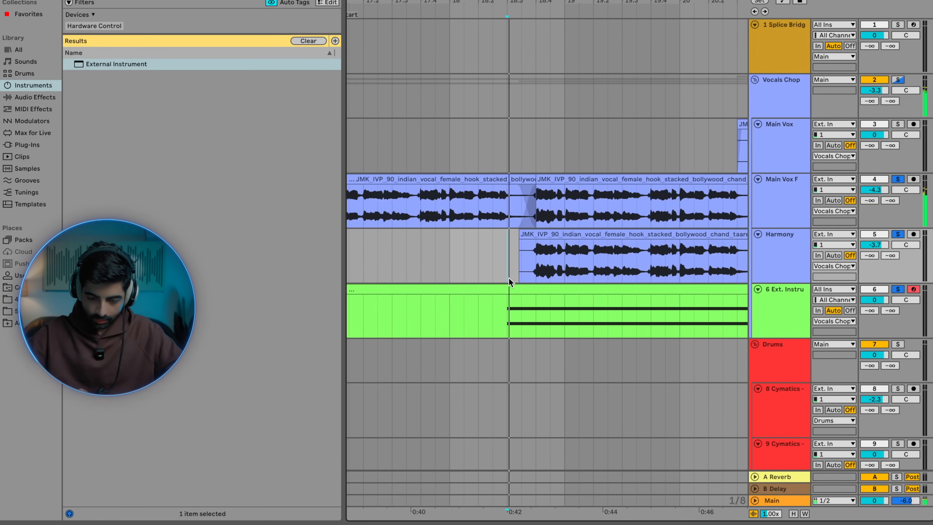
scroll(523, 273, "down", 4)
scroll(530, 269, "up", 2)
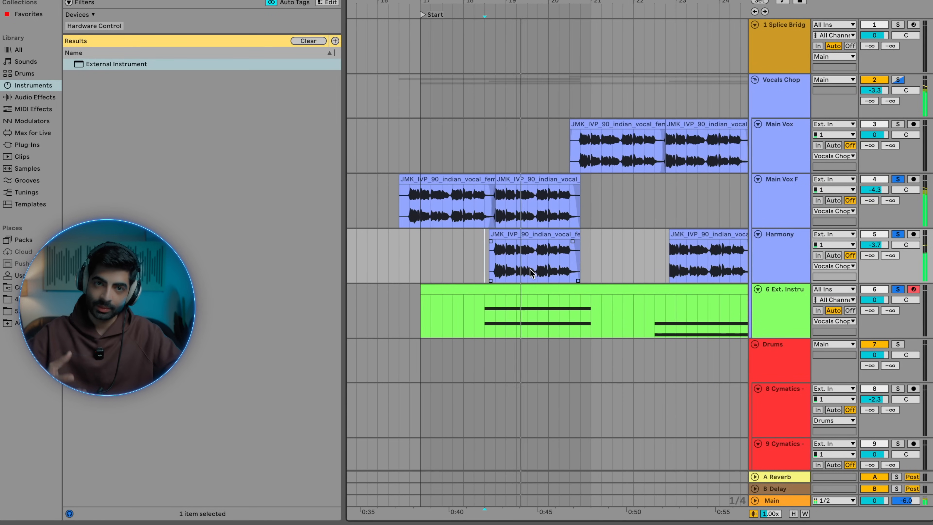
left_click_drag(530, 269, 597, 255)
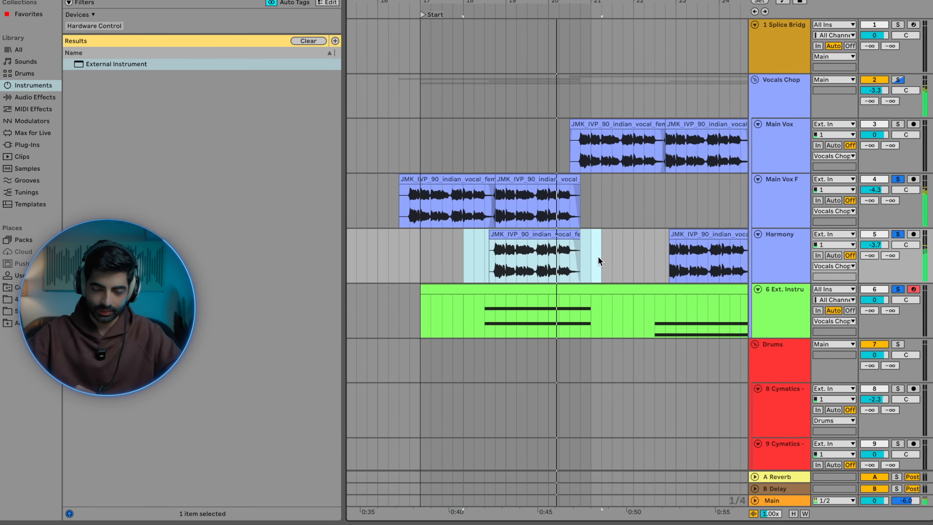
left_click(581, 254)
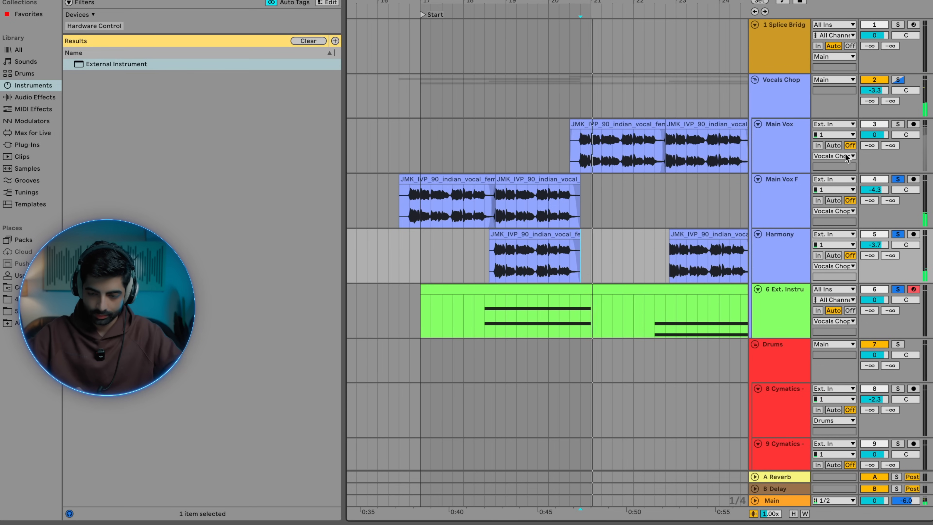
Step: Solo Main Vox as well and insert an EQ Eight on the Vocals Chop group ahead of the Valhalla plug-in
left_click(896, 125)
double_click(784, 100)
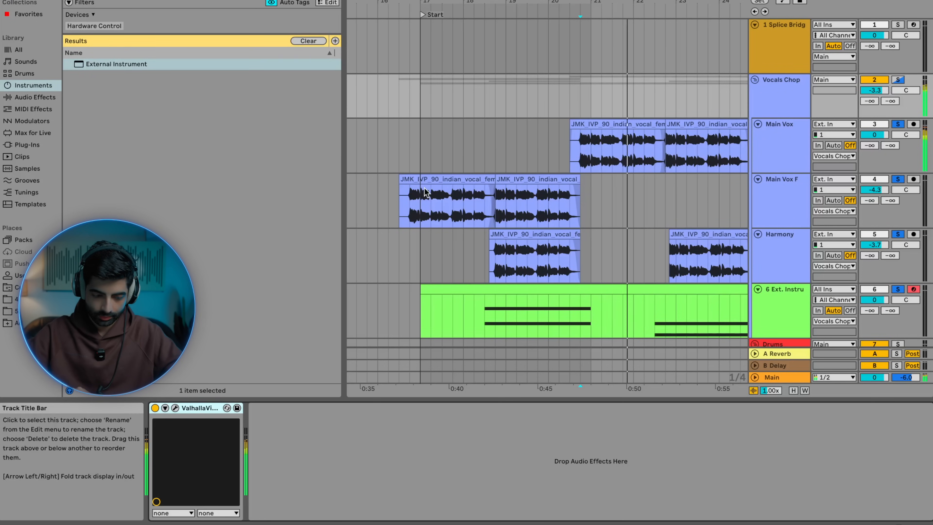
left_click(147, 0)
type("eq")
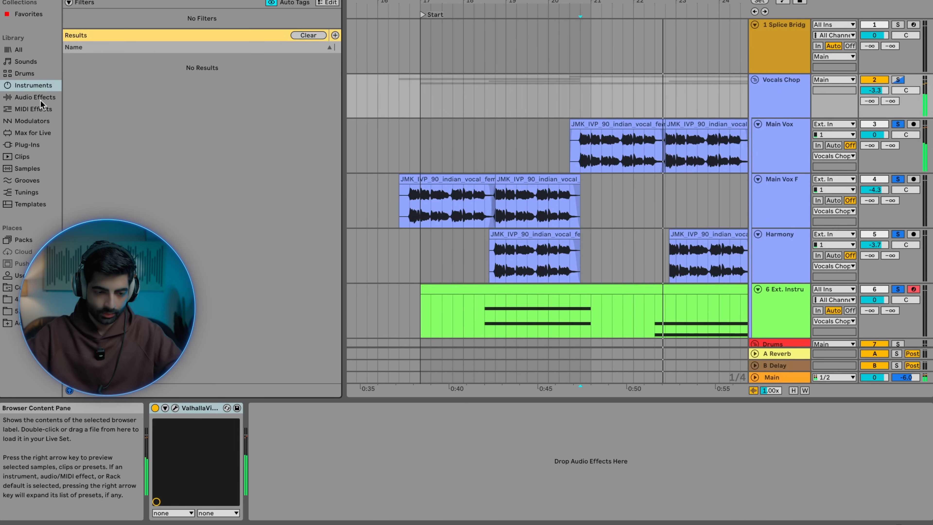
left_click(40, 98)
left_click_drag(98, 85, 155, 447)
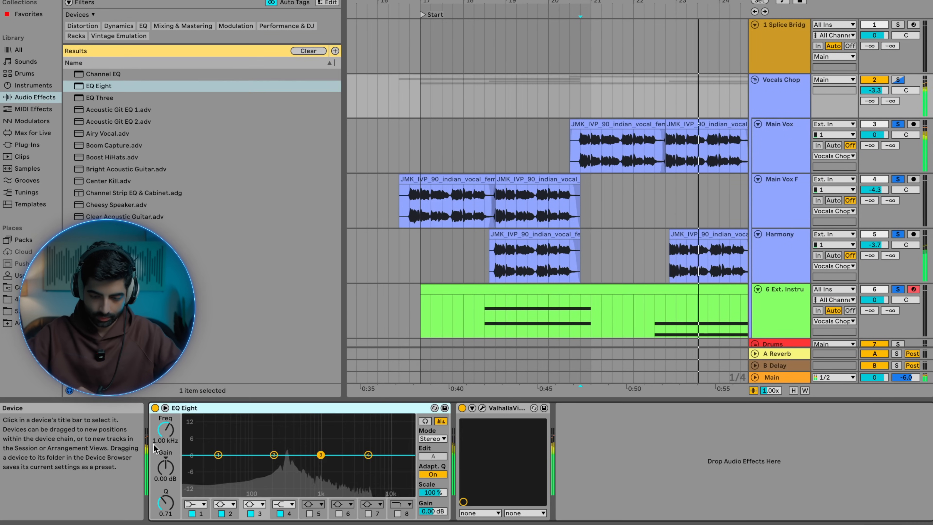
Step: Align the second Harmony clip with the Main Vox clip above, delete the leftover sliver at its end, and extend its start slightly earlier
scroll(668, 213, "right", 3)
scroll(669, 213, "up", 5)
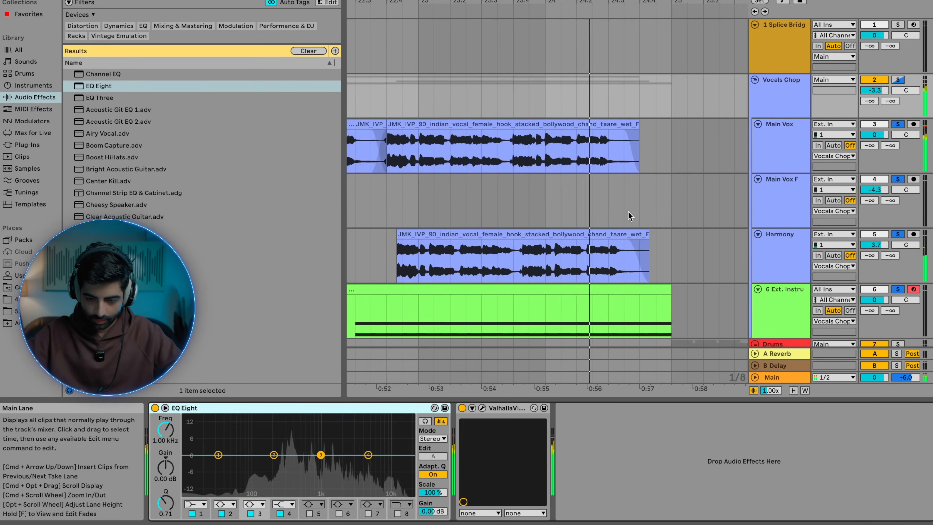
scroll(552, 204, "down", 4)
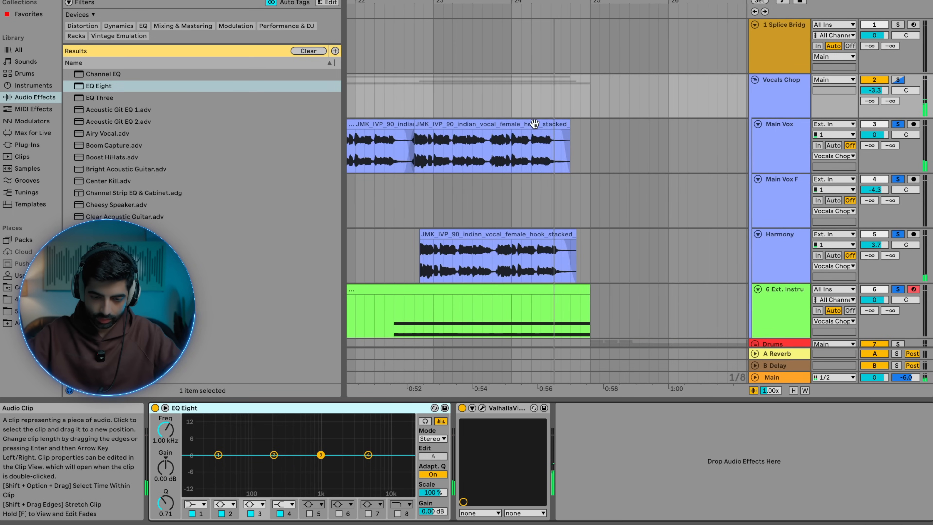
left_click(505, 200)
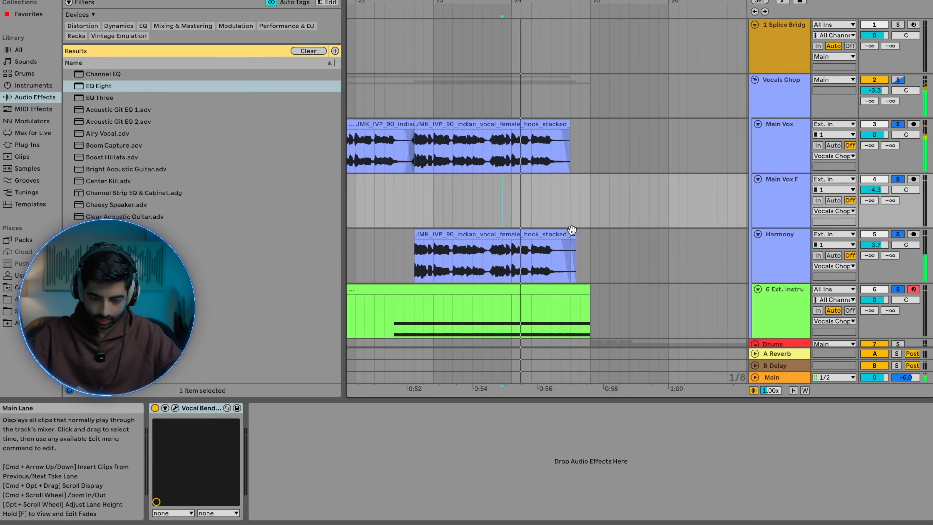
left_click(573, 232)
key("Delete")
left_click_drag(414, 232, 405, 232)
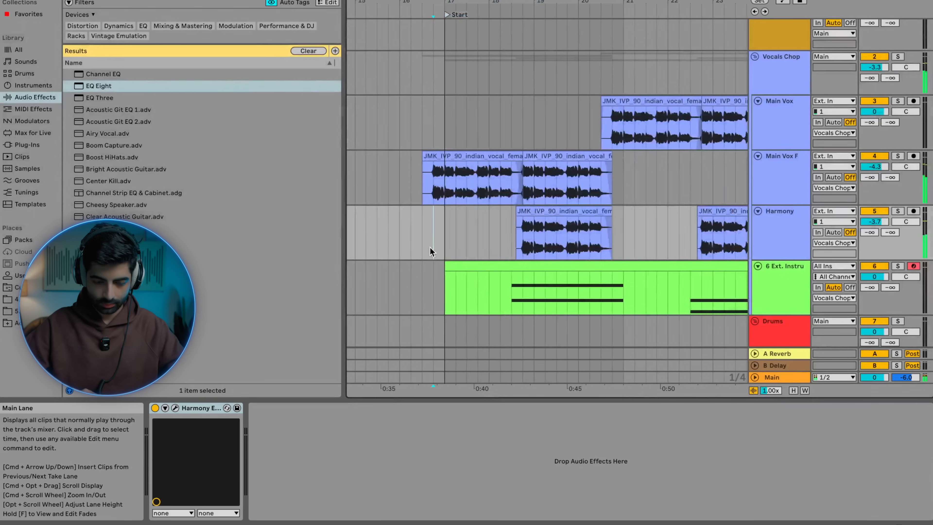
Step: Play back the whole vocal section and check the Vocal Bender settings on the Main Vox F track
key("space")
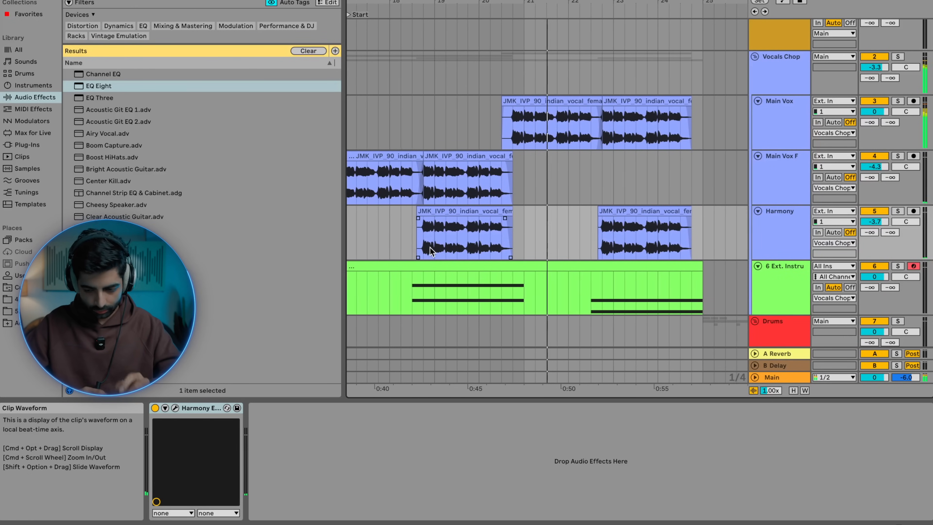
double_click(783, 172)
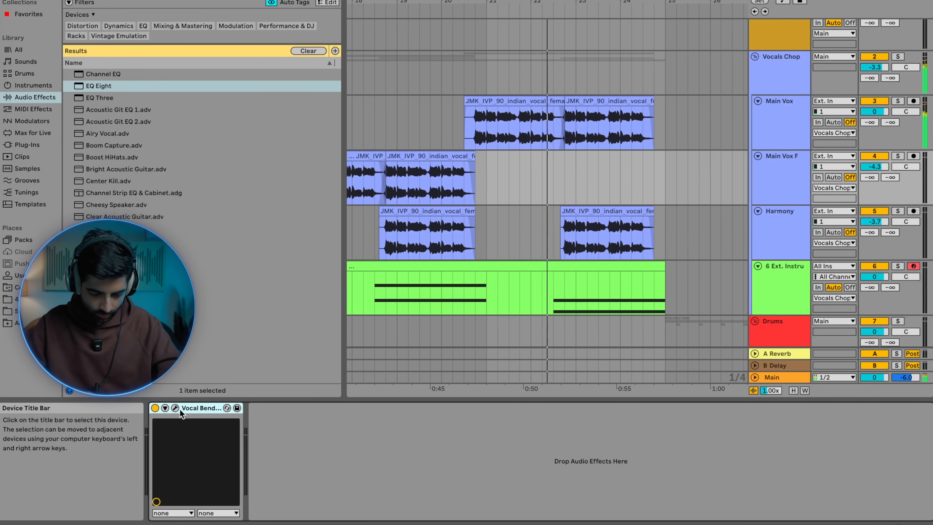
left_click(176, 408)
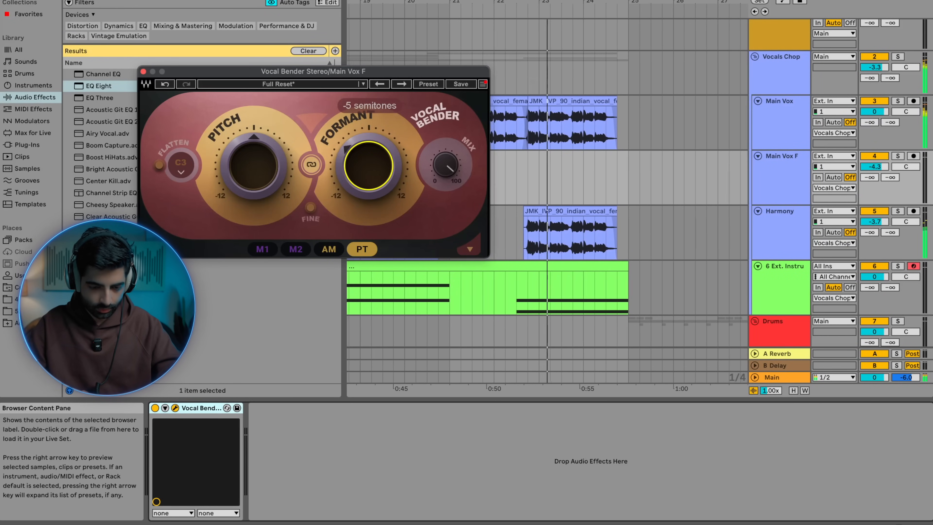
left_click(143, 72)
Step: Cut off the tails of the last Main Vox and Harmony clips at the end of the vocal section
scroll(471, 188, "down", 5)
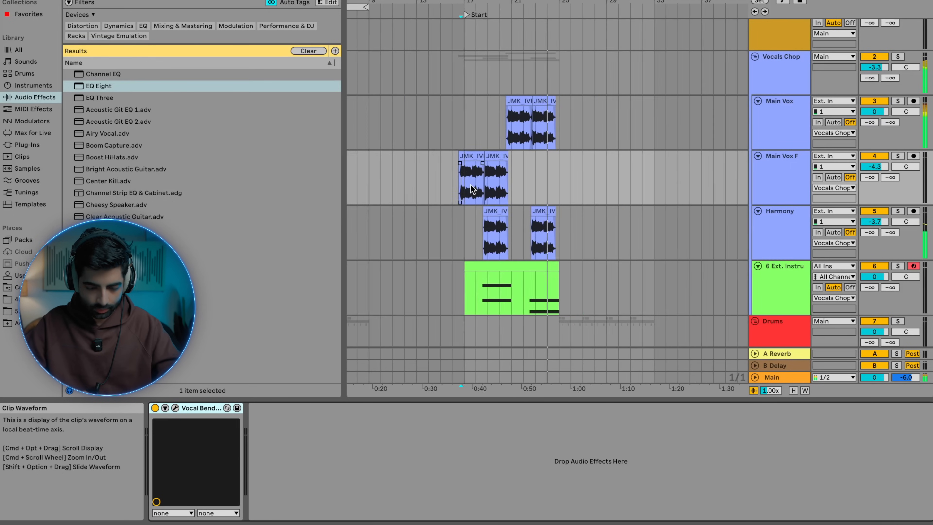
scroll(473, 189, "left", 3)
scroll(606, 181, "up", 10)
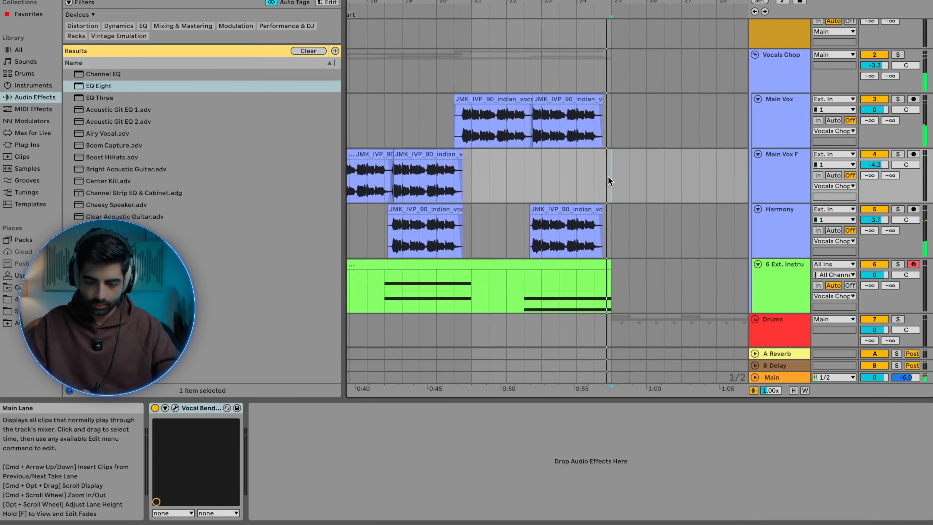
left_click_drag(538, 124, 630, 236)
key("Delete")
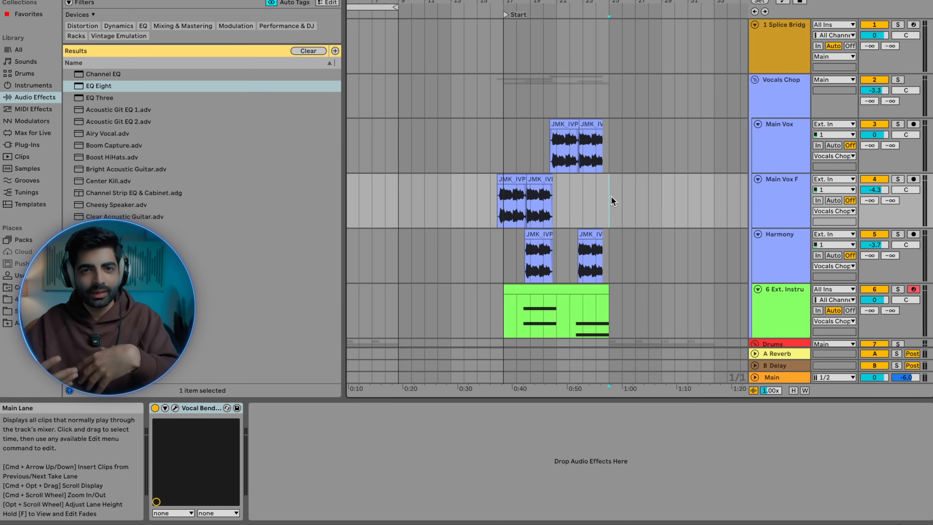
Step: Play the arrangement from bar 17 and deactivate the strings loop clip spanning bars 25 to 33
scroll(611, 198, "down", 5)
scroll(612, 199, "down", 5)
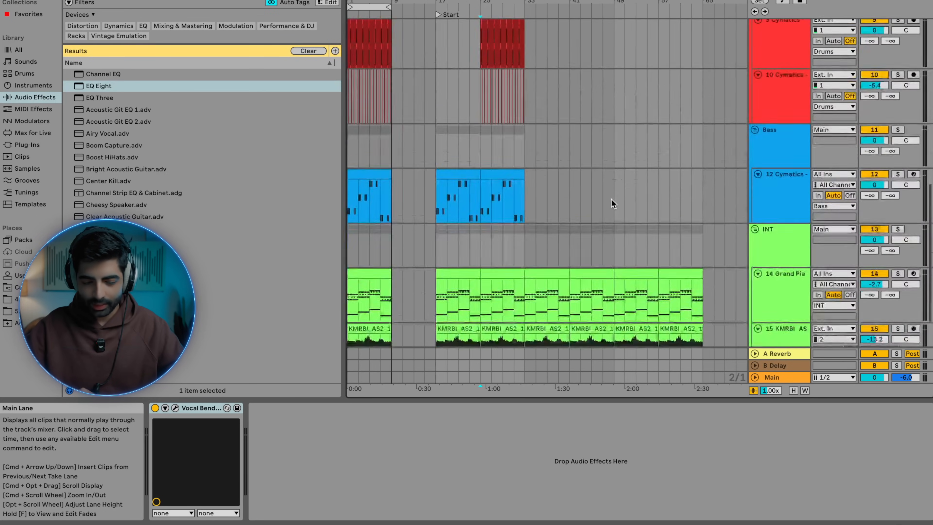
scroll(611, 200, "up", 4)
left_click(409, 137)
scroll(501, 130, "up", 4)
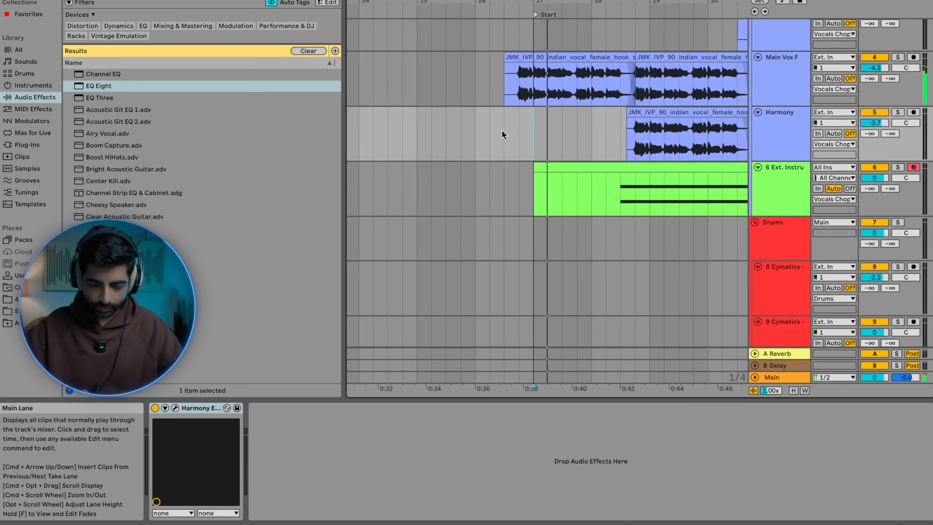
scroll(502, 130, "down", 10)
scroll(502, 131, "down", 4)
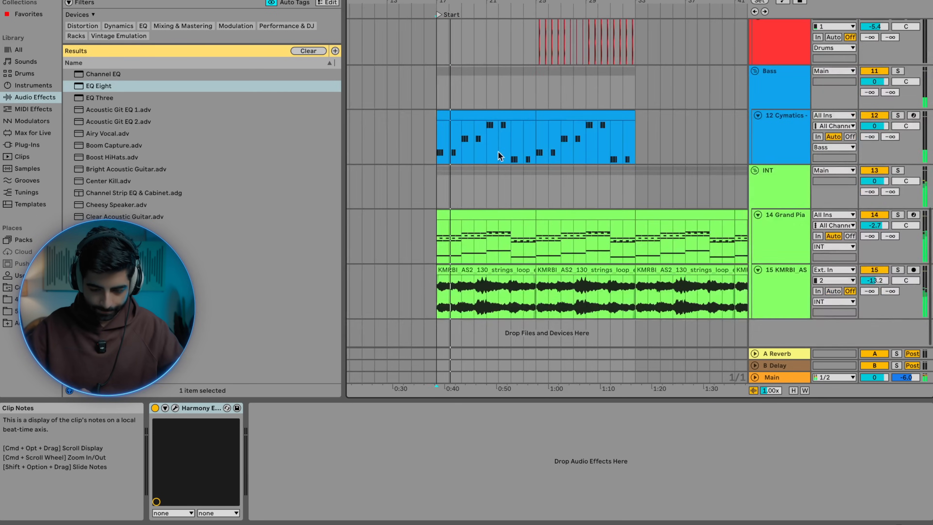
scroll(470, 195, "up", 2)
scroll(470, 195, "down", 3)
scroll(508, 255, "up", 4)
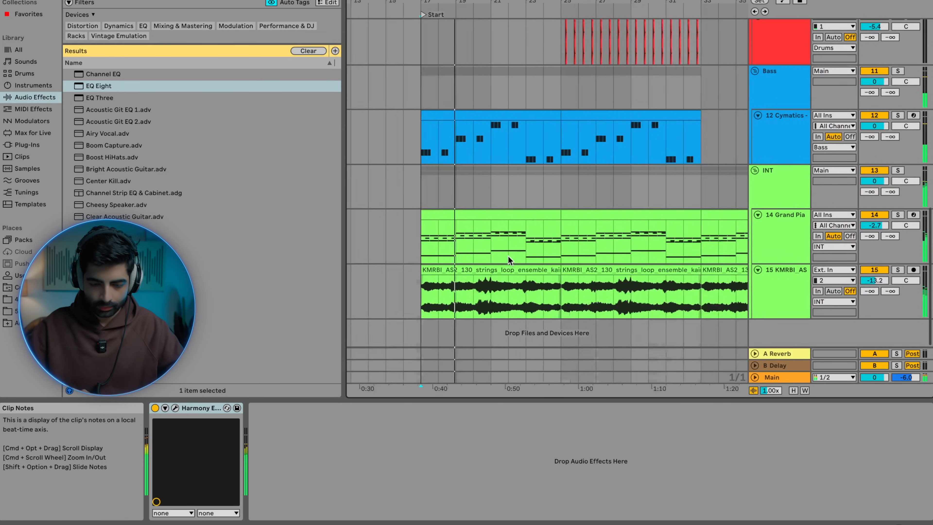
scroll(484, 268, "down", 3)
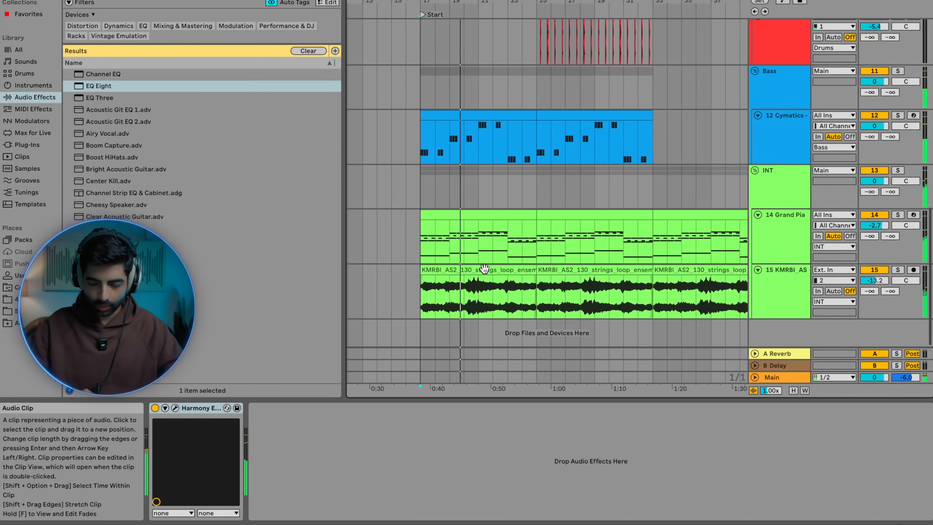
left_click(567, 268)
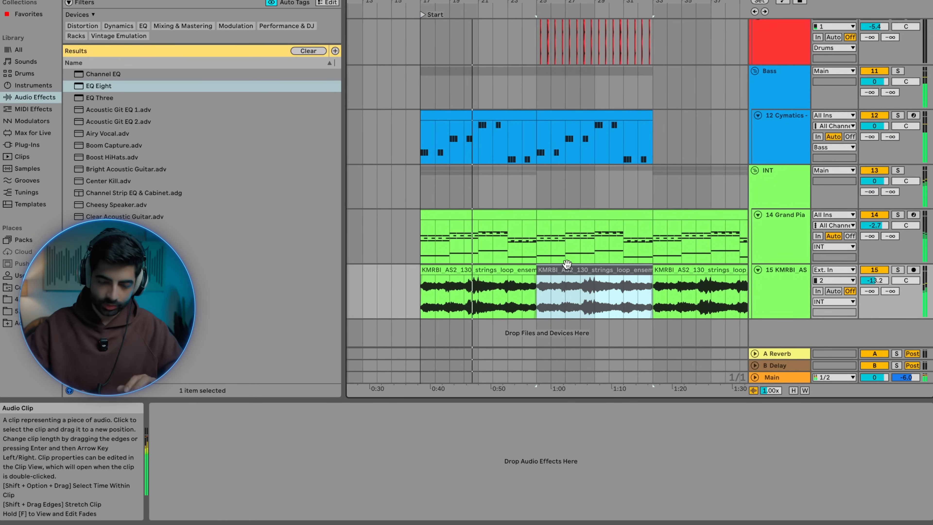
Step: Duplicate the drum clips of bars 25 to 33 so the drums continue to bar 41
scroll(546, 194, "up", 5)
scroll(545, 191, "down", 4)
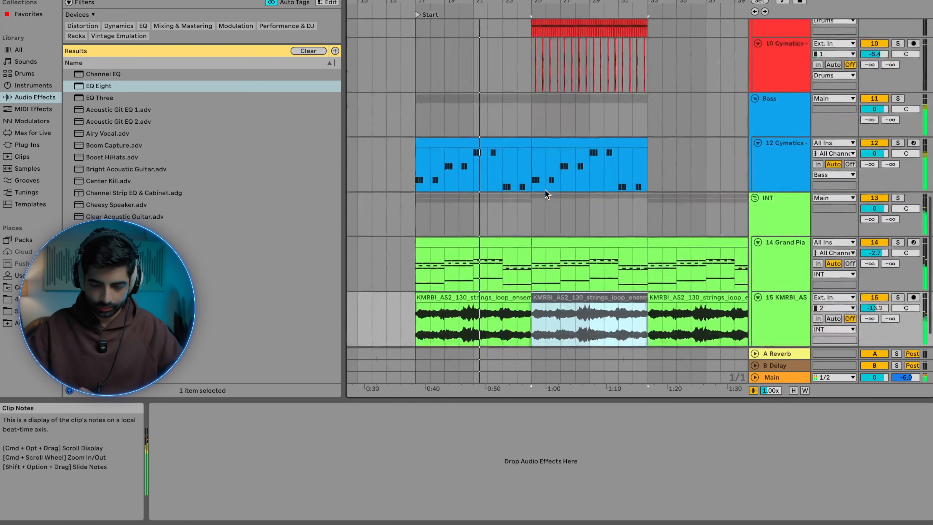
scroll(548, 200, "up", 6)
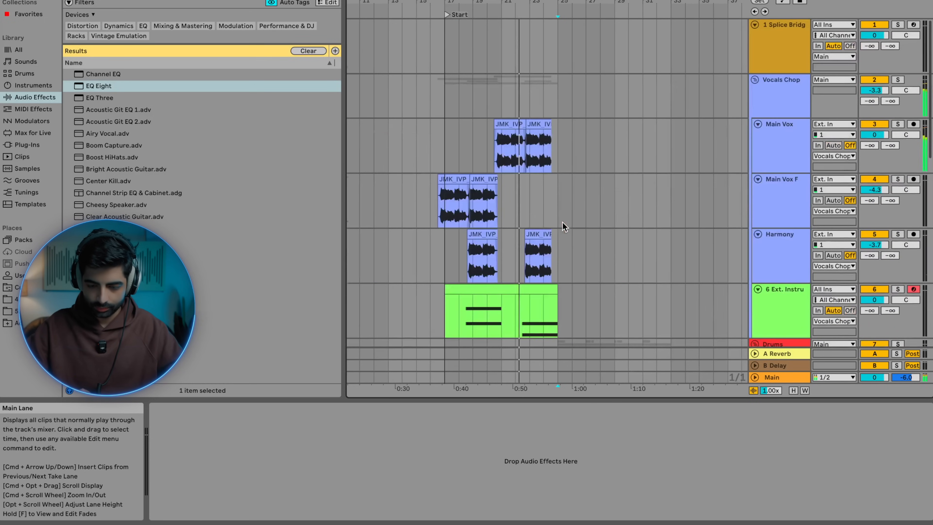
scroll(666, 136, "down", 5)
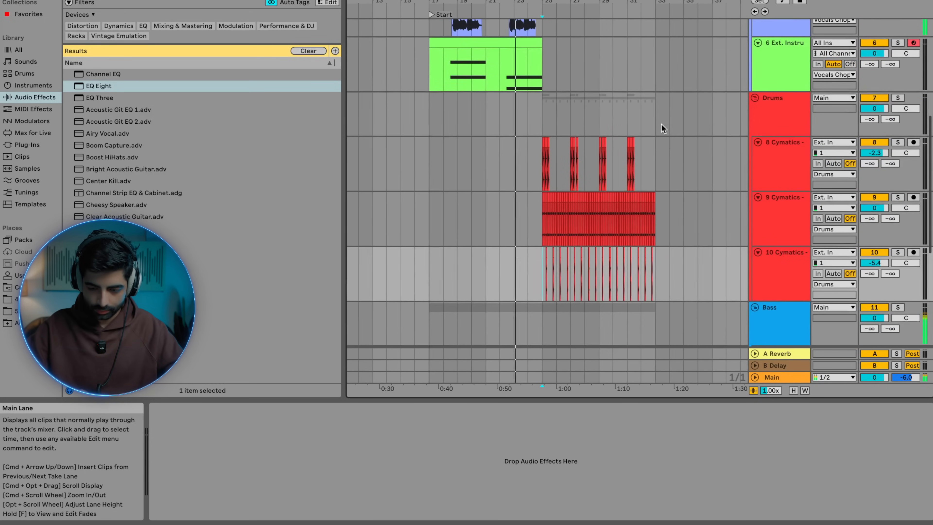
left_click(654, 114)
scroll(596, 127, "down", 6)
scroll(595, 126, "up", 6)
key("super+d")
Step: Duplicate the bass clip of bars 25 to 33 directly after itself, up to bar 41
scroll(595, 126, "down", 4)
scroll(595, 127, "down", 2)
left_click(523, 174)
key("super+d")
Step: Select bar 25 on the bass track and lower the Grand Piano track's volume to -4.3 dB
left_click(447, 154)
key("plus")
key("plus")
scroll(448, 154, "down", 3)
left_click(448, 154)
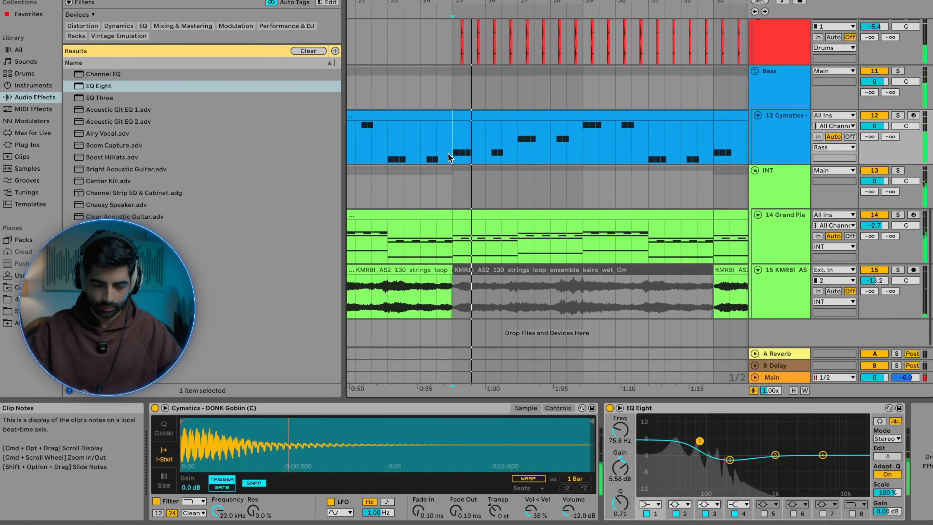
key("minus")
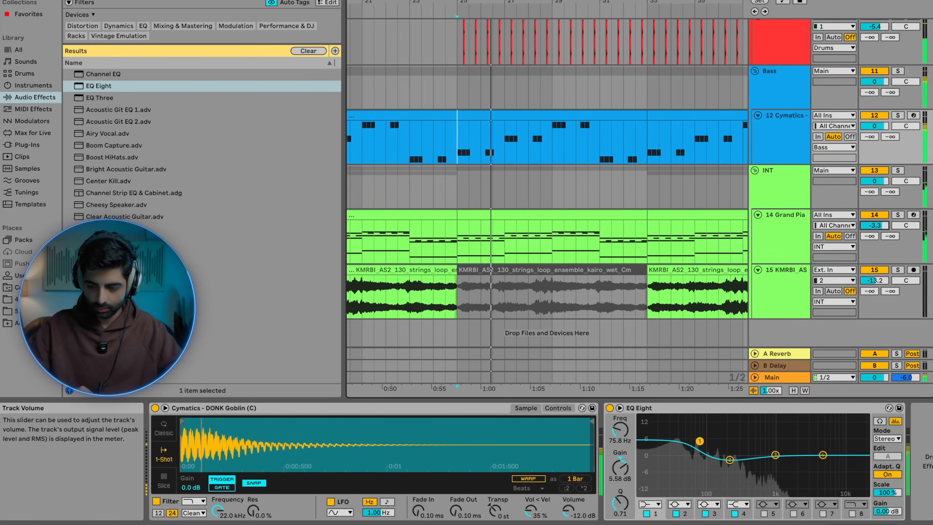
left_click_drag(874, 225, 874, 230)
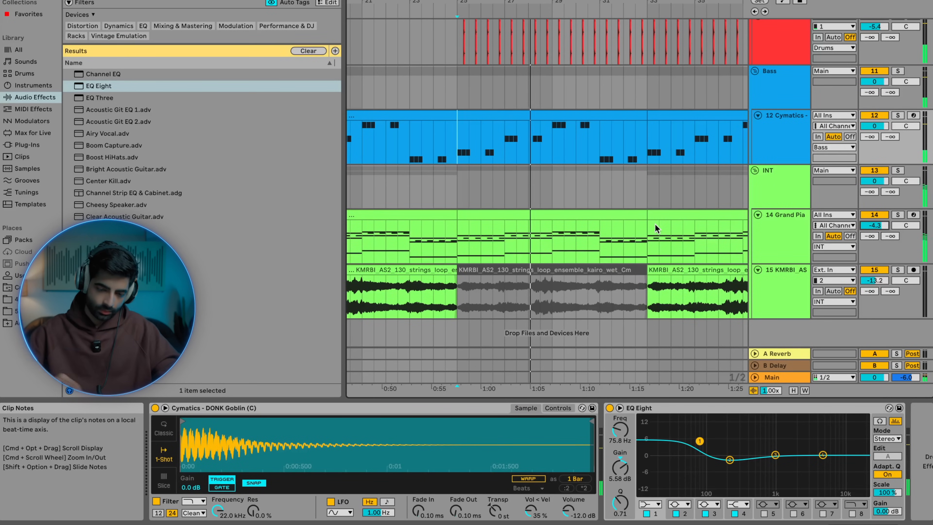
Step: Listen to the extended section and review the duplicated drum and bass clips up to bar 41
left_click(552, 193)
scroll(553, 193, "up", 3)
scroll(551, 145, "down", 5)
scroll(550, 143, "up", 2)
scroll(573, 144, "up", 2)
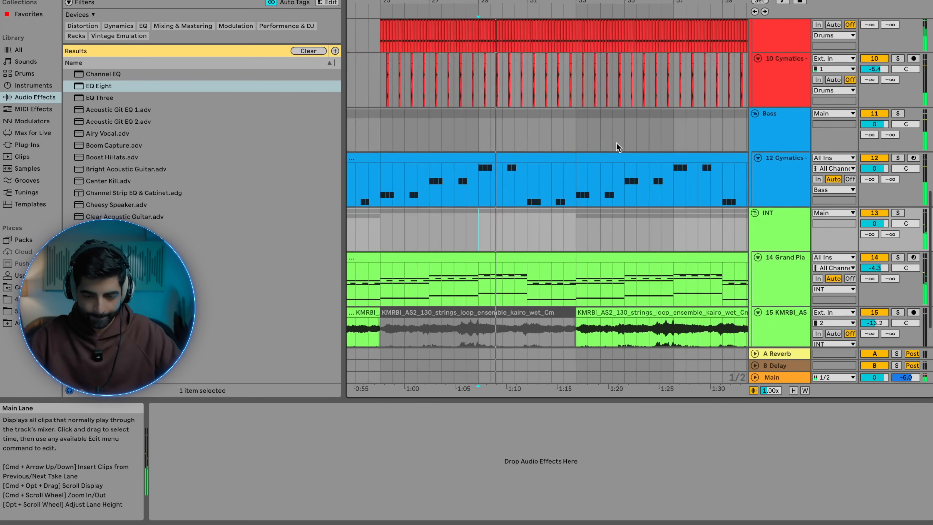
scroll(573, 145, "up", 6)
scroll(572, 144, "up", 3)
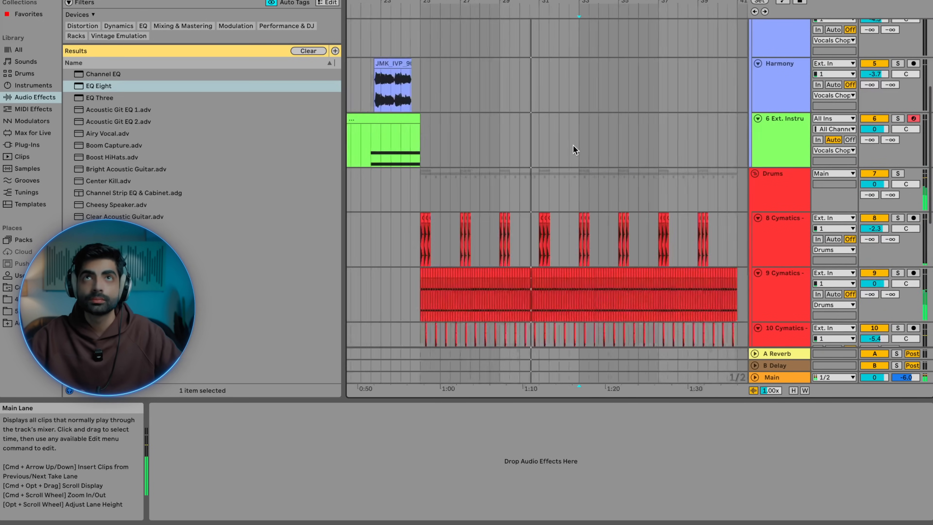
scroll(573, 145, "down", 5)
scroll(572, 145, "down", 3)
scroll(569, 144, "up", 1)
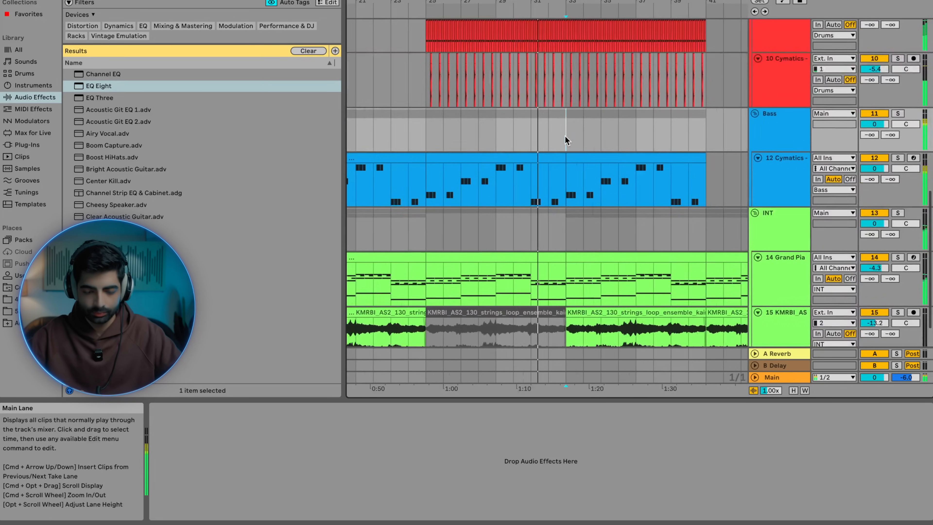
scroll(565, 137, "down", 1)
Step: Place the insert marker at bar 33 and lower the strings loop track's volume to -14.5 dB
left_click(563, 159)
scroll(562, 159, "down", 5)
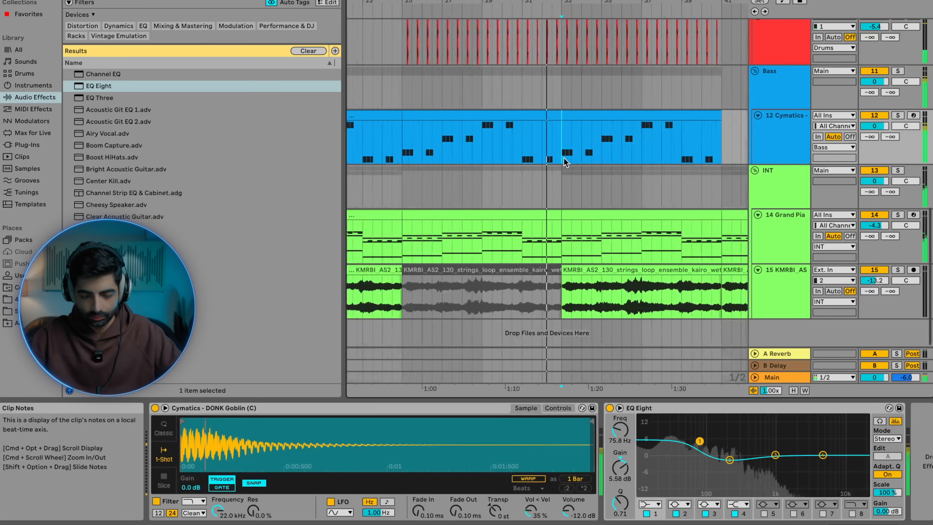
left_click(555, 176)
scroll(555, 177, "down", 2)
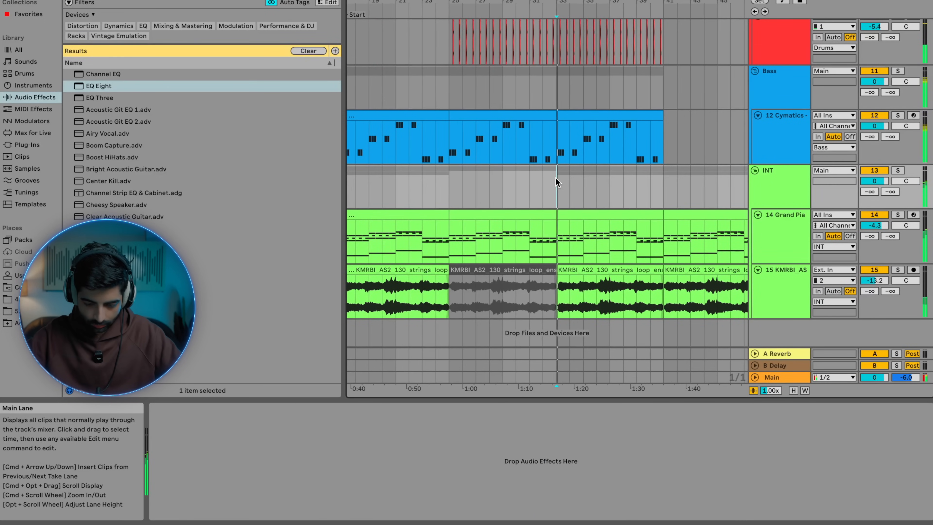
left_click_drag(874, 281, 874, 284)
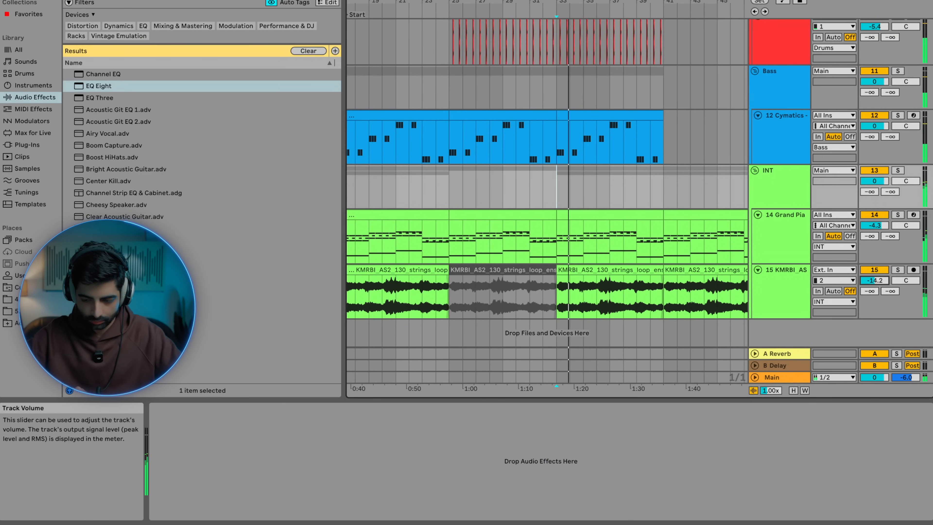
scroll(642, 215, "up", 10)
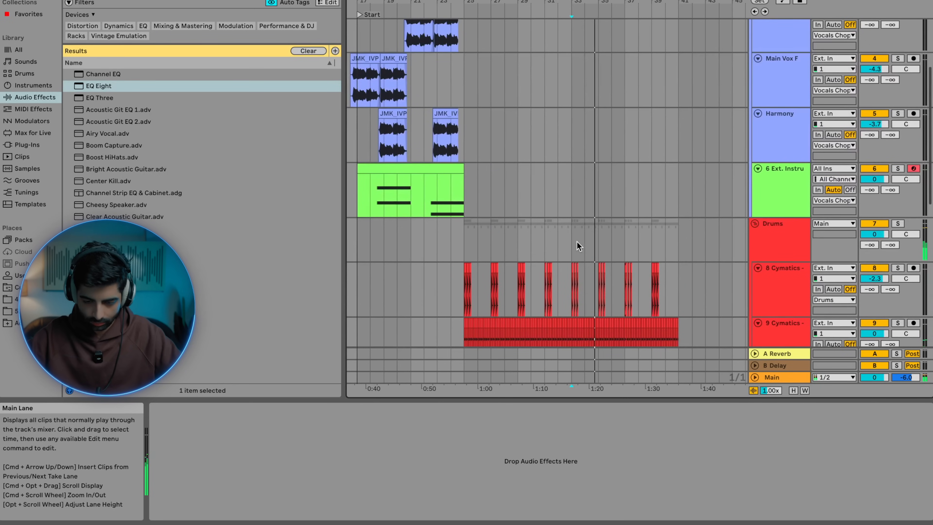
scroll(639, 255, "down", 10)
left_click(662, 300, "shift")
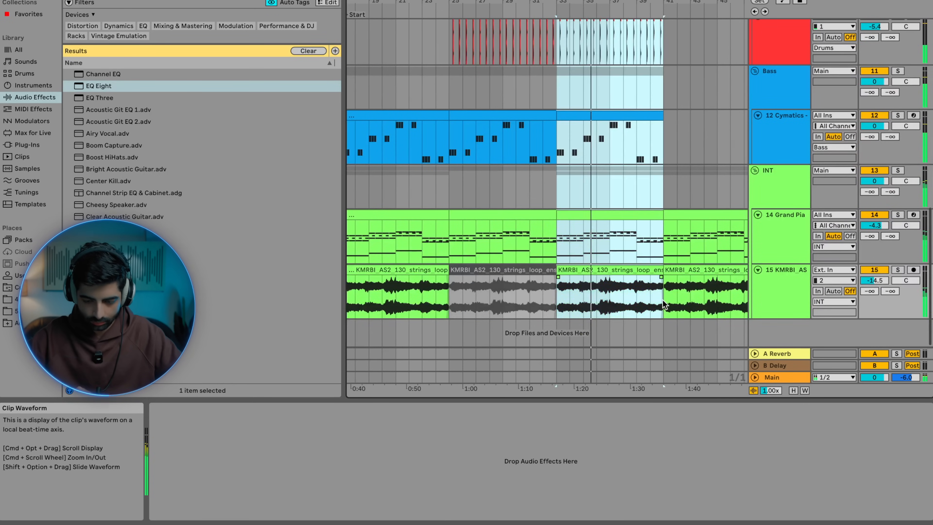
scroll(662, 299, "up", 15)
scroll(663, 304, "down", 10)
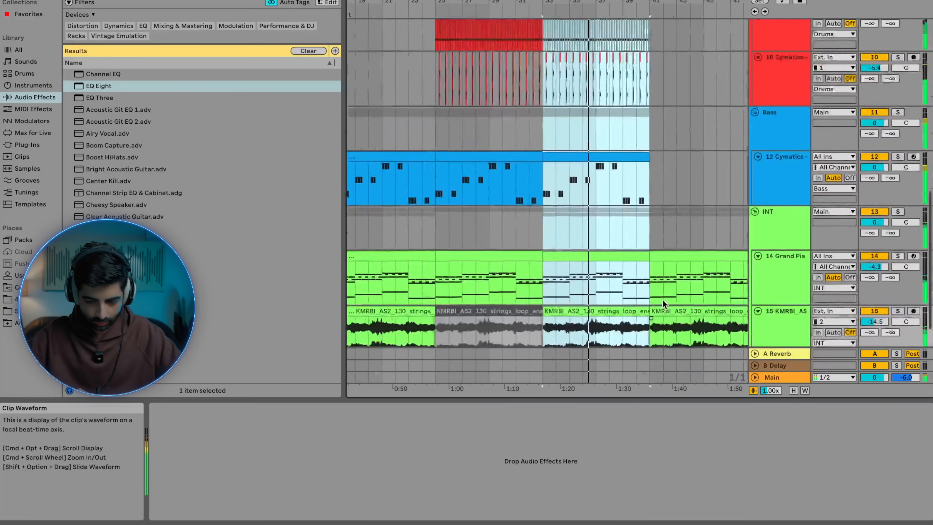
Step: Select bars 17 to 25 across all tracks, from the strings loop up to the topmost track, and copy them
key("minus")
scroll(662, 304, "down", 5)
scroll(440, 305, "up", 5)
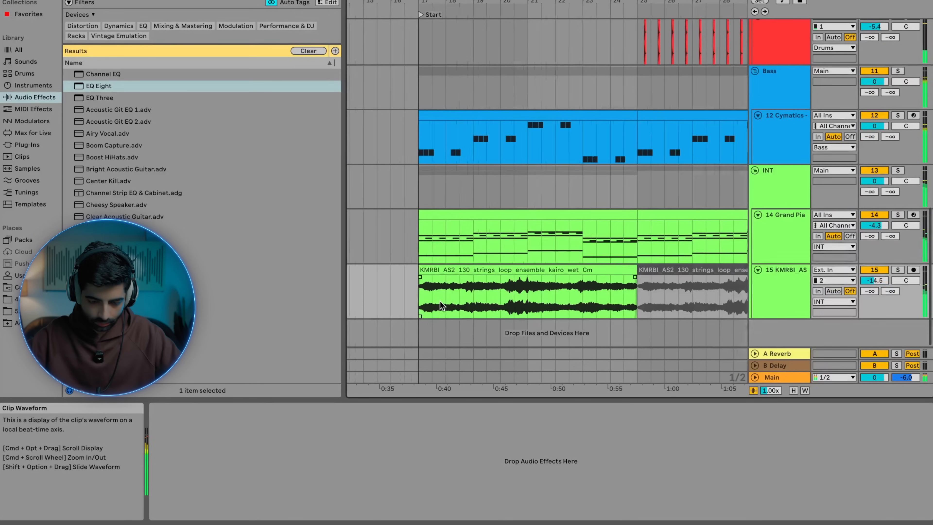
scroll(418, 310, "up", 15)
left_click(626, 38, "shift")
Step: Paste the copied eight-bar vocal section with its bass, piano and strings at bar 49
scroll(625, 38, "right", 1)
scroll(626, 38, "down", 5)
scroll(626, 38, "right", 8)
scroll(584, 88, "down", 12)
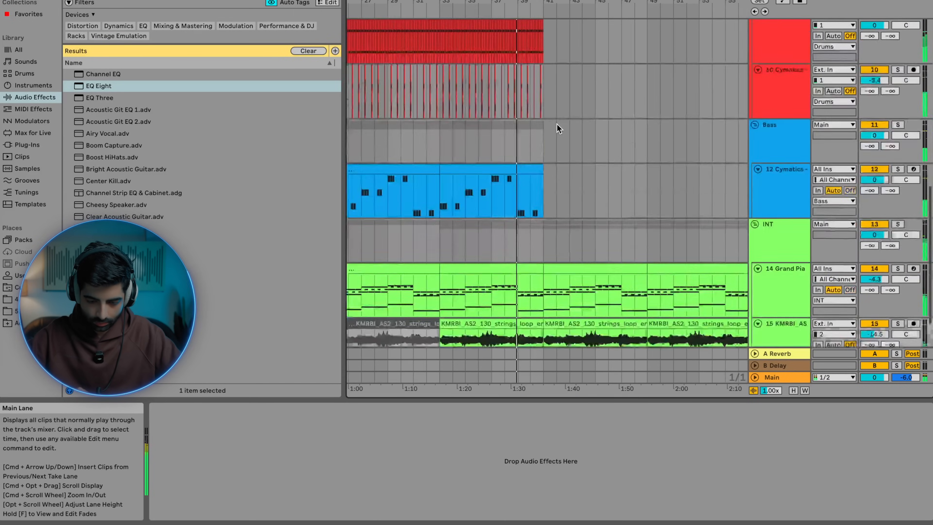
scroll(557, 124, "up", 12)
scroll(557, 124, "right", 2)
left_click(557, 54)
key("super+v")
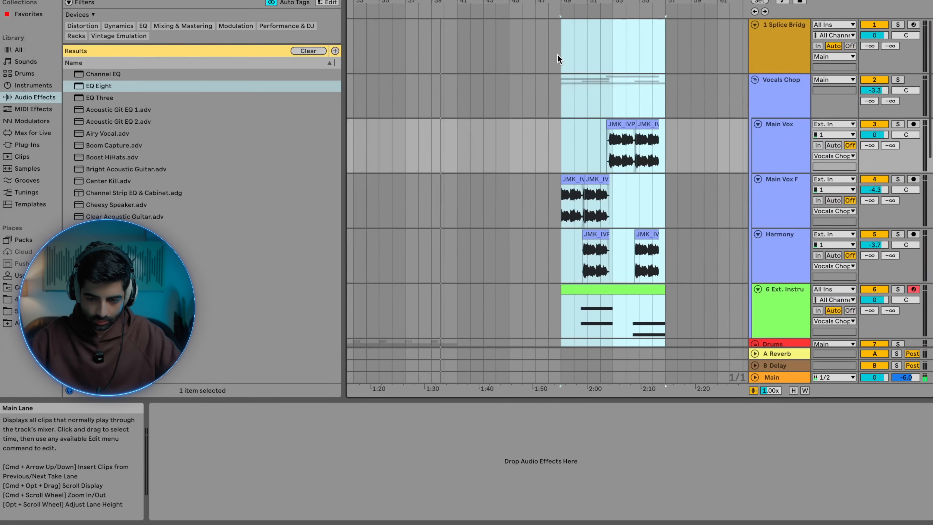
Step: Extend the start of the first pasted Main Vox F clip slightly ahead of bar 49
scroll(557, 54, "down", 3)
scroll(557, 55, "down", 6)
scroll(557, 54, "up", 6)
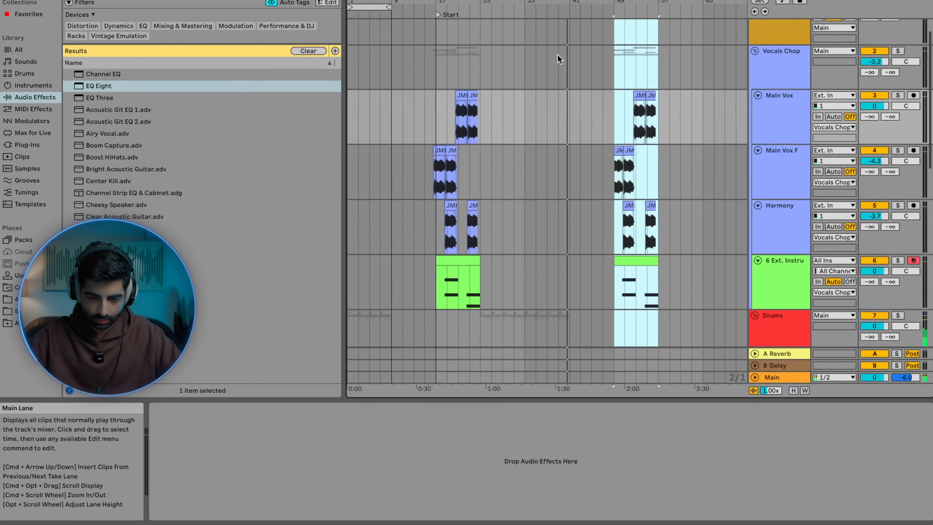
scroll(558, 55, "down", 2)
scroll(602, 166, "down", 3)
scroll(594, 191, "up", 5)
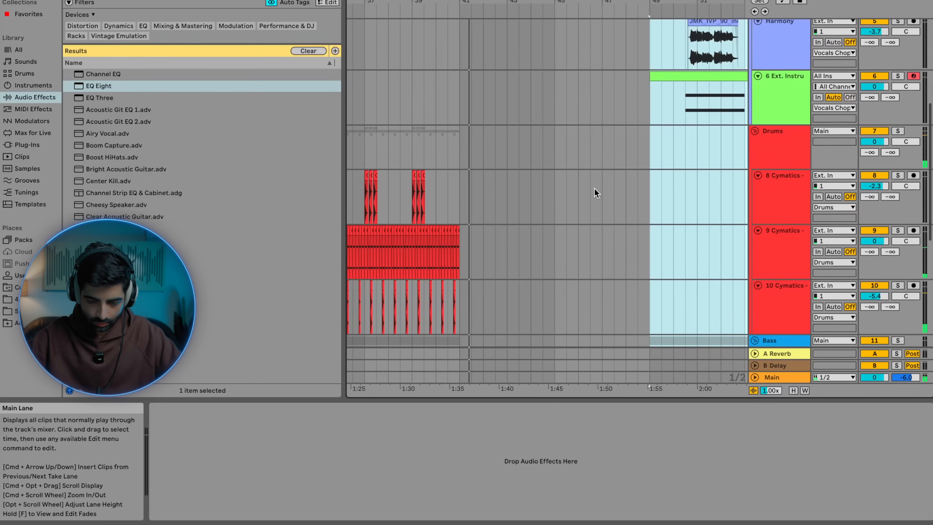
scroll(594, 188, "up", 5)
scroll(595, 188, "right", 1)
left_click(594, 188)
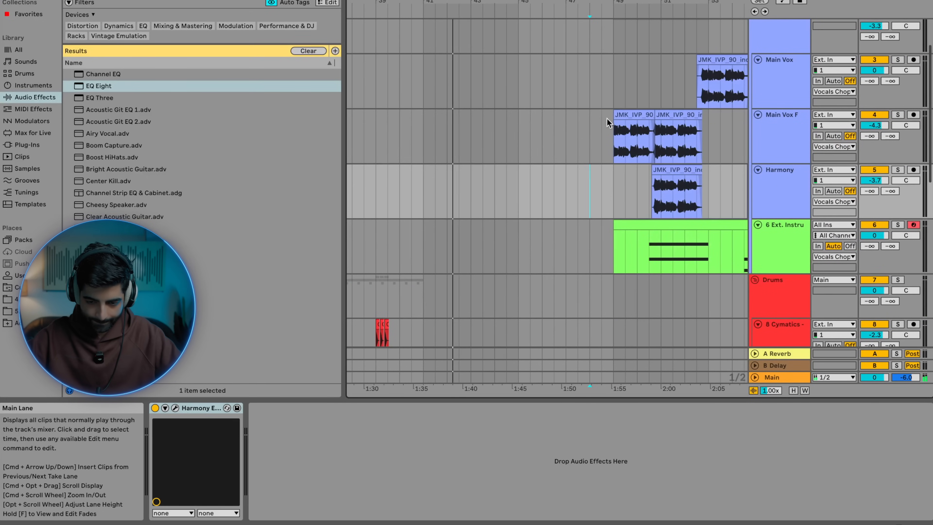
left_click(616, 113)
scroll(604, 114, "down", 8)
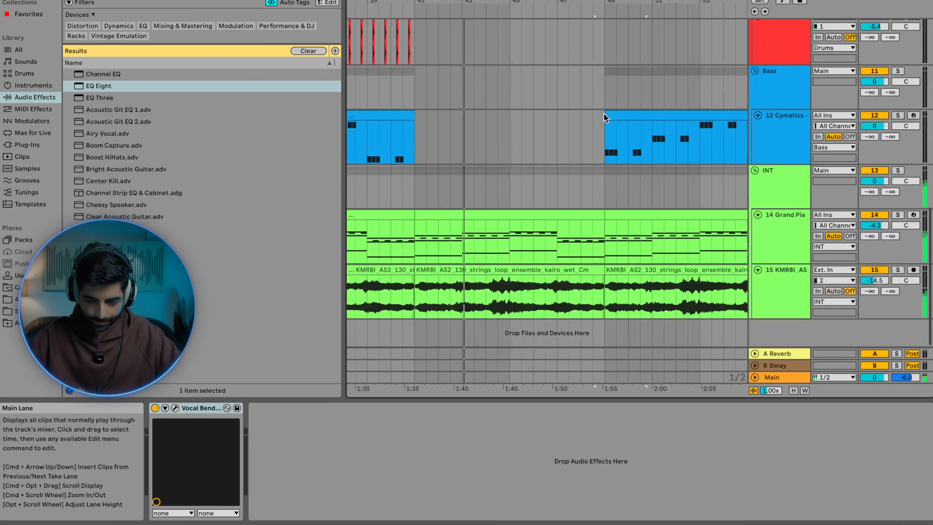
Step: Place the insert marker at bar 49 and look over the pasted section across all tracks
scroll(604, 166, "down", 3)
left_click(602, 198)
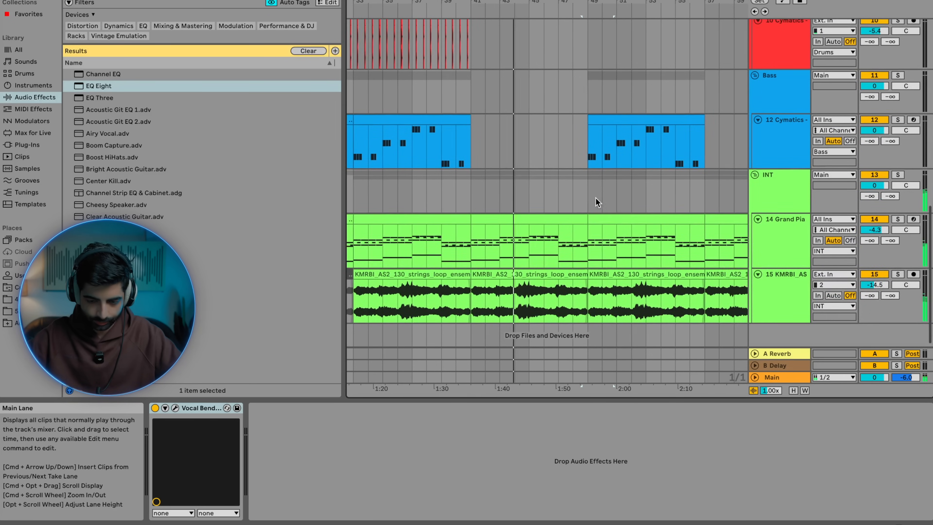
scroll(591, 198, "right", 2)
scroll(589, 176, "up", 10)
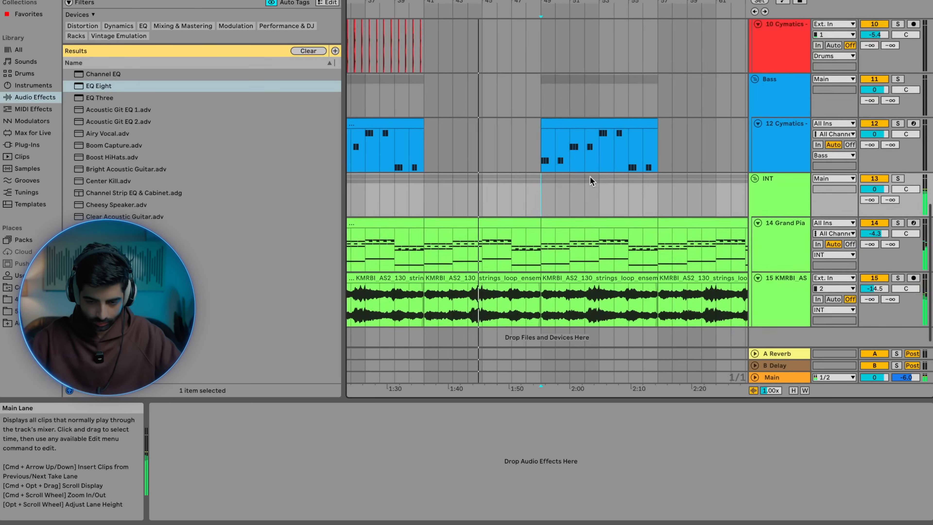
scroll(590, 176, "down", 3)
scroll(590, 177, "left", 2)
scroll(590, 178, "down", 3)
scroll(646, 189, "up", 6)
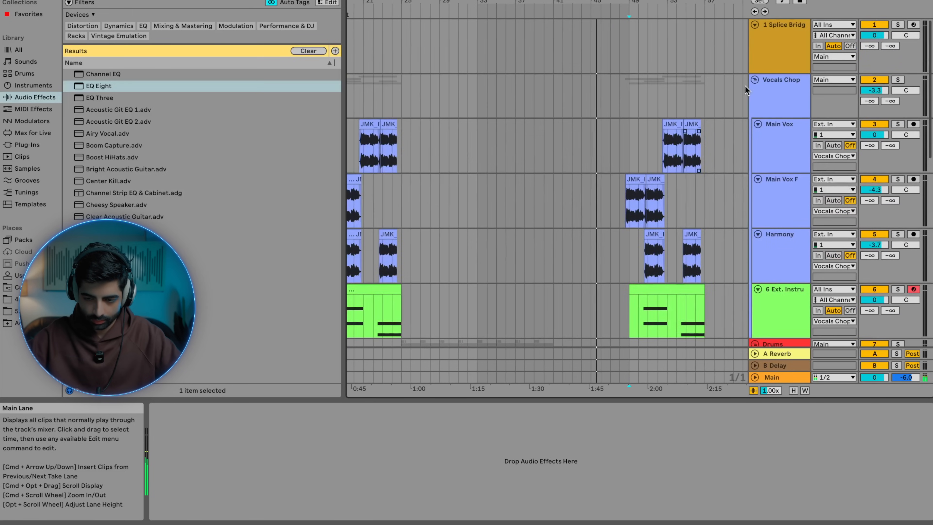
Step: Collapse the Vocals Chop group and move it below the drum tracks, just above the Bass group
left_click(753, 79)
left_click(776, 272)
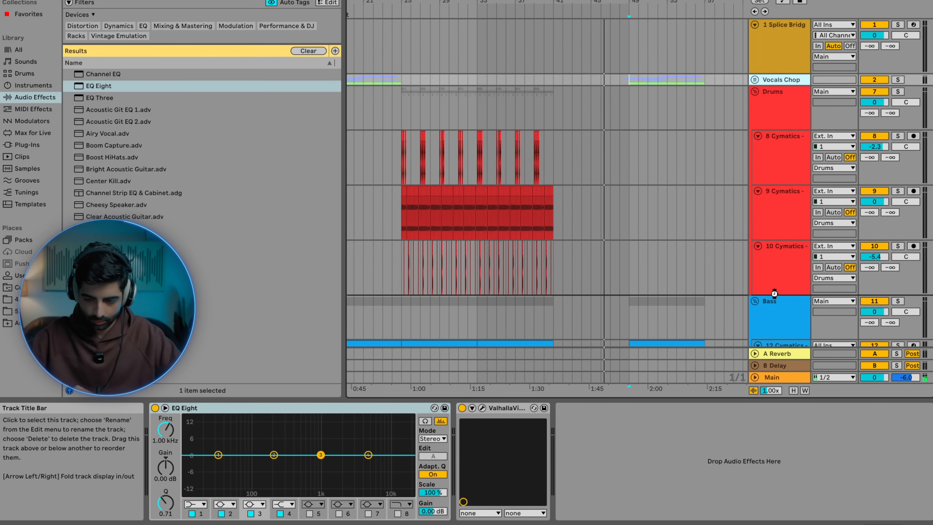
left_click_drag(779, 80, 774, 293)
scroll(658, 170, "down", 3)
scroll(512, 165, "up", 5)
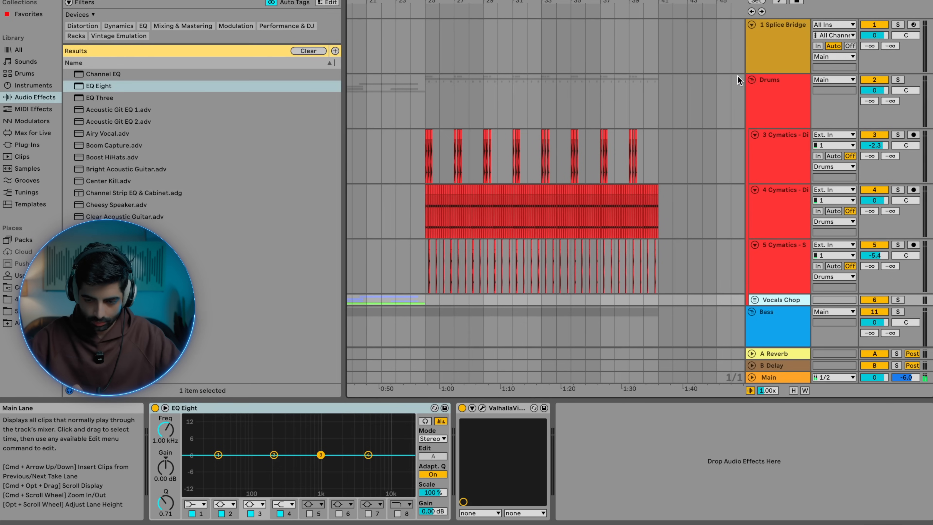
Step: Collapse the Drums group and play the arrangement from bar 49
left_click(753, 80)
left_click_drag(422, 86, 541, 91)
scroll(541, 91, "right", 6)
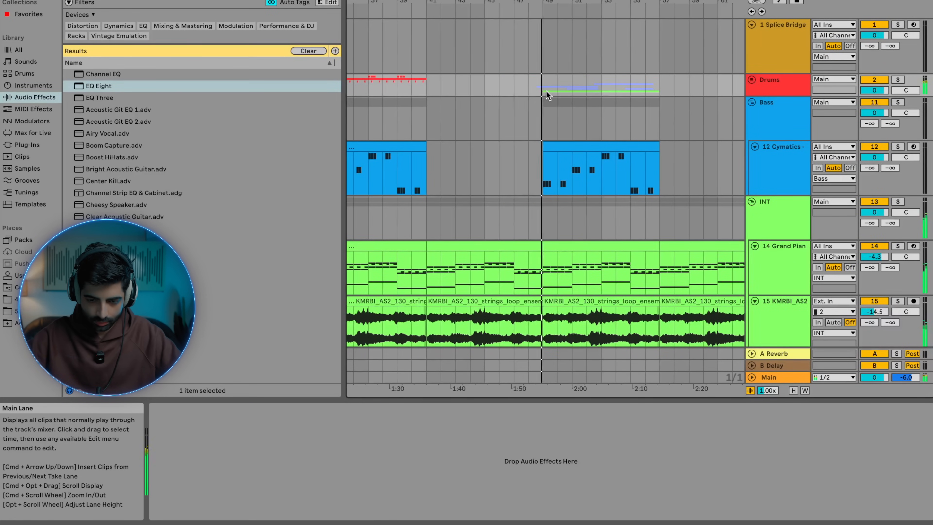
Step: Expand the Drums group and move the Vocals Chop group out of it, directly above the Bass group
left_click(751, 80)
left_click(778, 196)
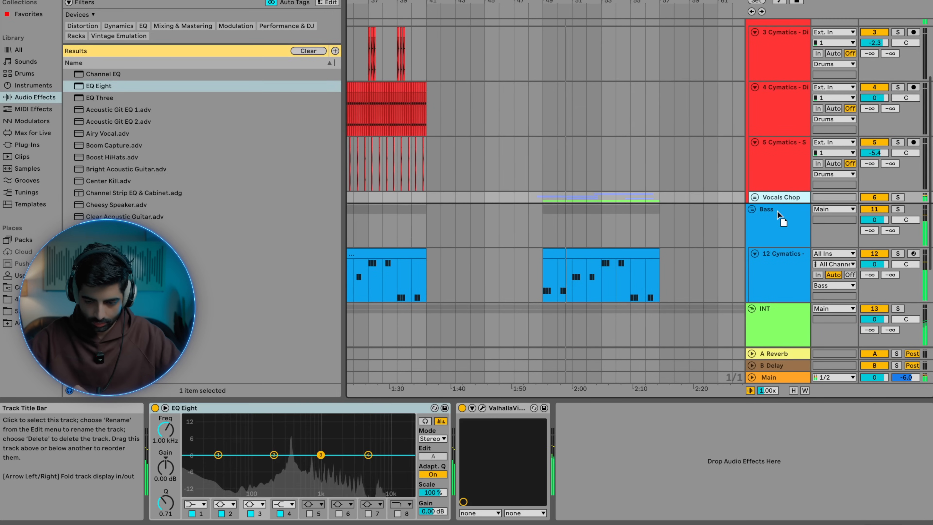
scroll(688, 185, "up", 2)
scroll(643, 116, "up", 4)
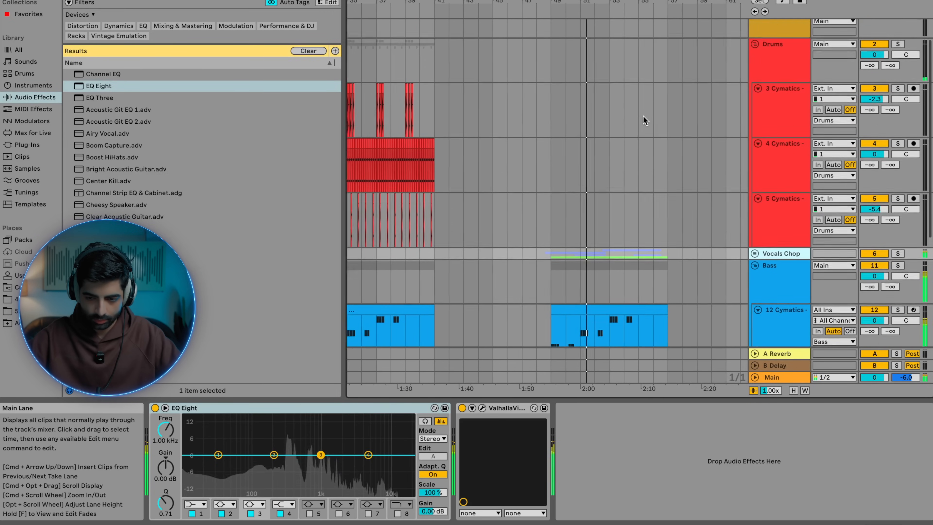
Step: Collapse the Drums group and paste the drum clips at bar 53
left_click(753, 84)
left_click(616, 77)
key("super+v")
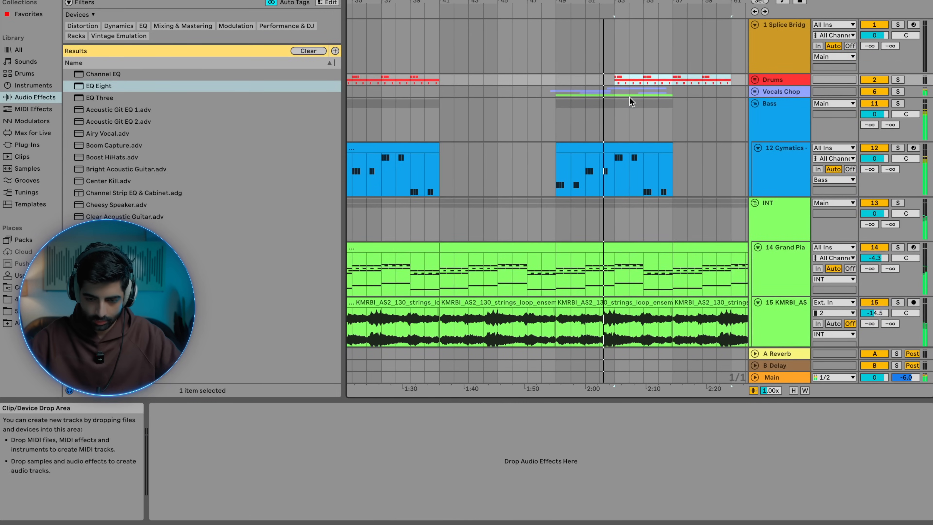
Step: Examine the section from bar 53 and the individual tracks and levels inside the Vocals Chop group
scroll(608, 87, "up", 5)
left_click(619, 88)
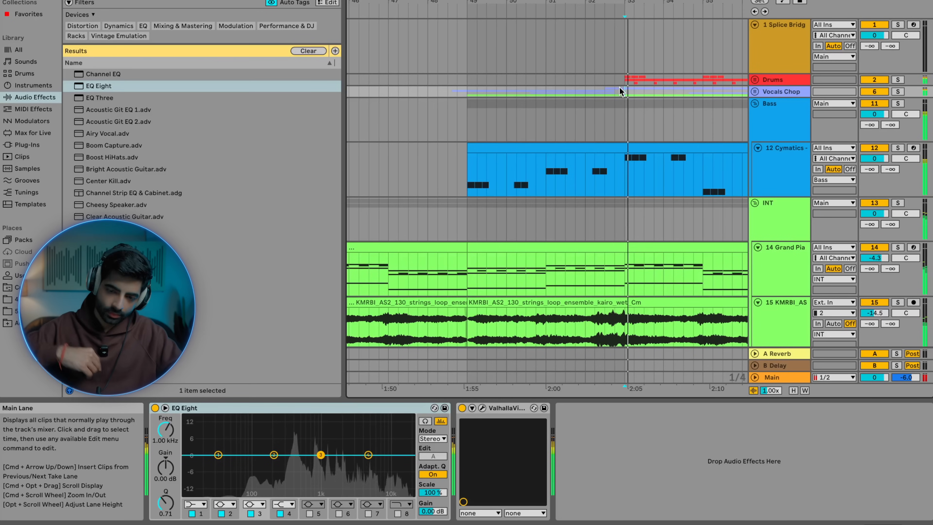
scroll(620, 88, "down", 5)
right_click(690, 87)
left_click(675, 76)
left_click(757, 91)
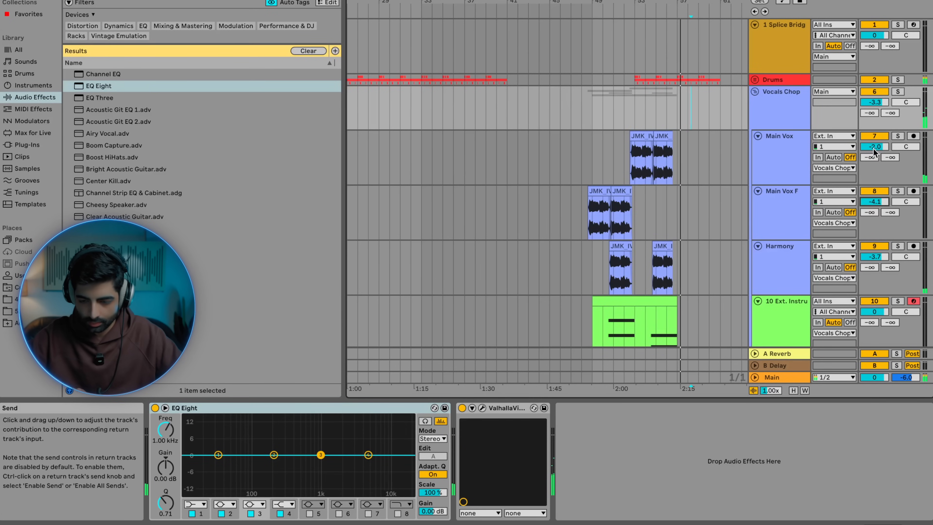
scroll(696, 187, "down", 8)
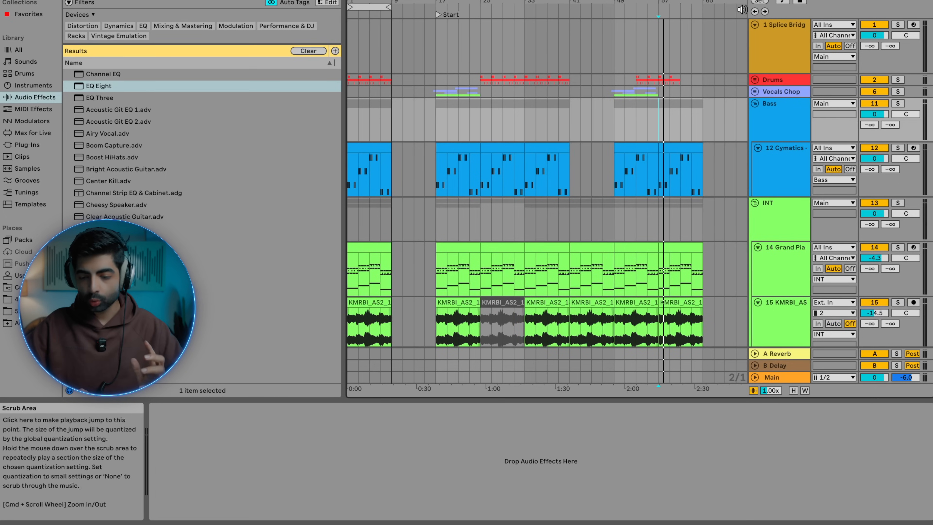
Step: Collapse the Bass and INT groups and expand the Drums group
left_click(754, 104)
left_click(755, 124)
left_click(755, 116)
left_click(755, 79)
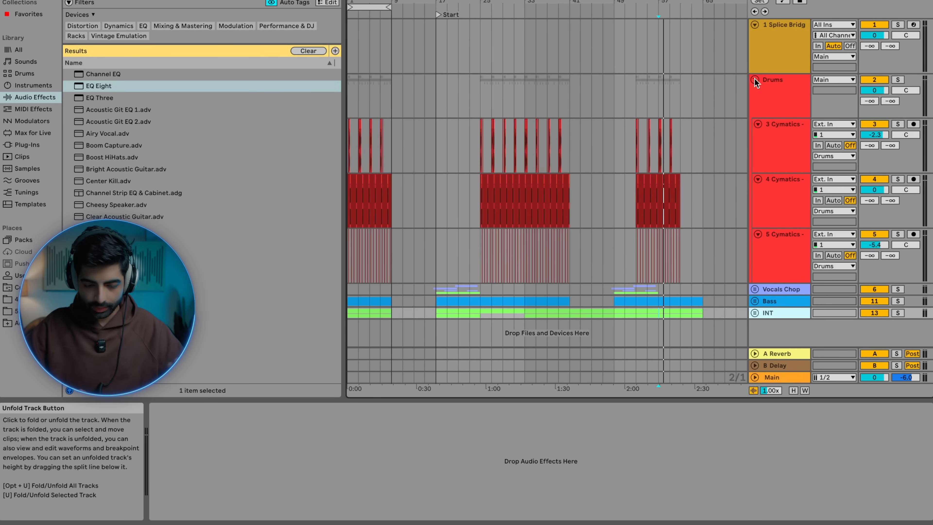
Step: Duplicate the Cymatics snare track (track 5), solo the copy and play it from around bar 25
scroll(483, 172, "up", 5)
left_click(775, 254)
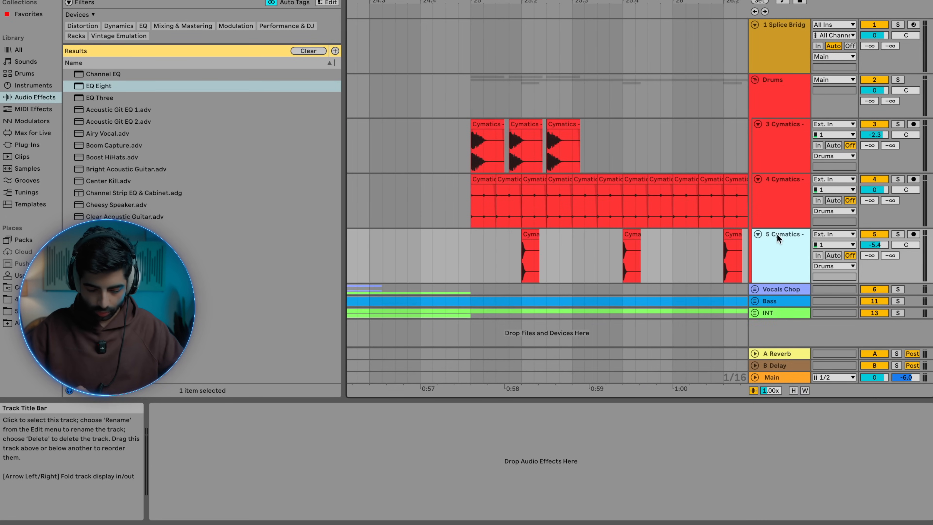
key("super+d")
scroll(594, 265, "down", 3)
left_click(898, 289)
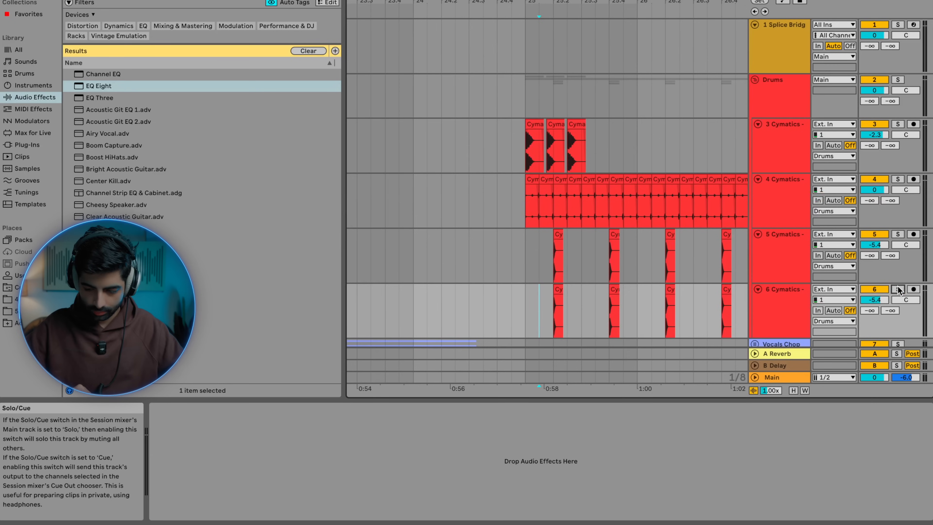
key("space")
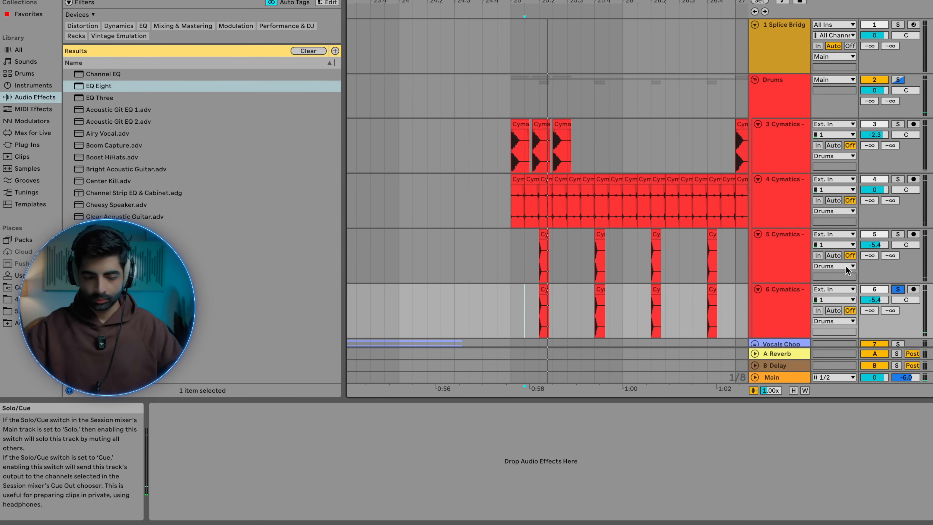
Step: Add EQ Eight to the duplicated snare track, with a low cut on band 1 and a high cut at 831 Hz on band 4
left_click_drag(158, 86, 479, 317)
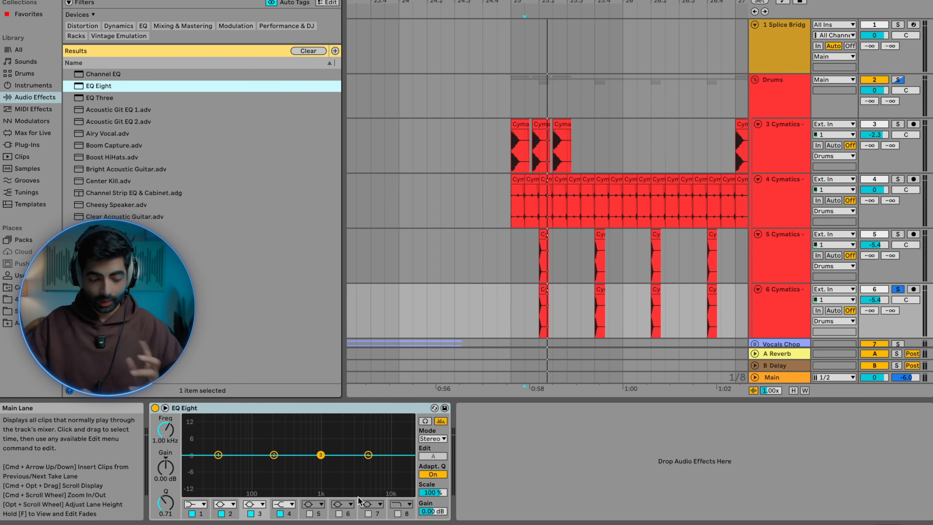
left_click(196, 504)
left_click(194, 436)
left_click(165, 429)
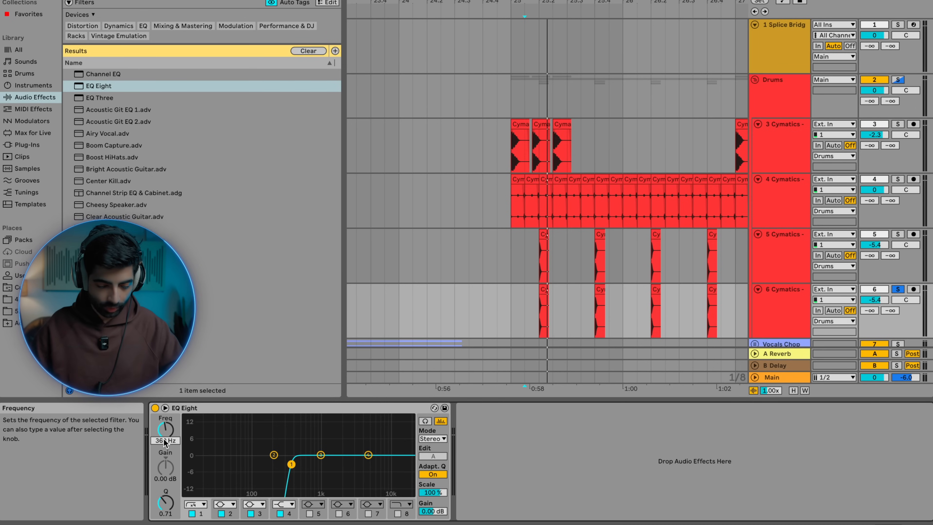
left_click_drag(165, 442, 164, 435)
left_click(284, 504)
left_click(285, 496)
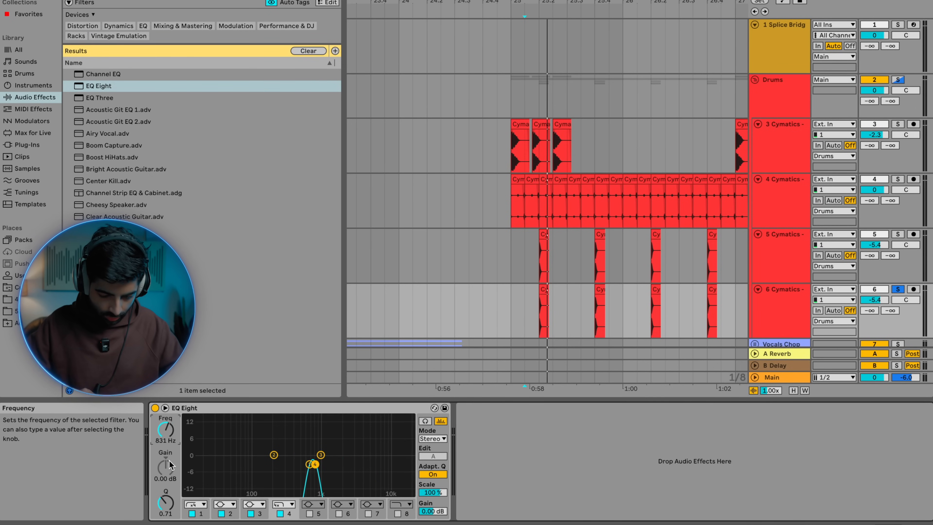
Step: Boost EQ band 3 by 15.0 dB at 737 Hz with a Q of 6.98
left_click(260, 513)
left_click_drag(165, 430, 165, 435)
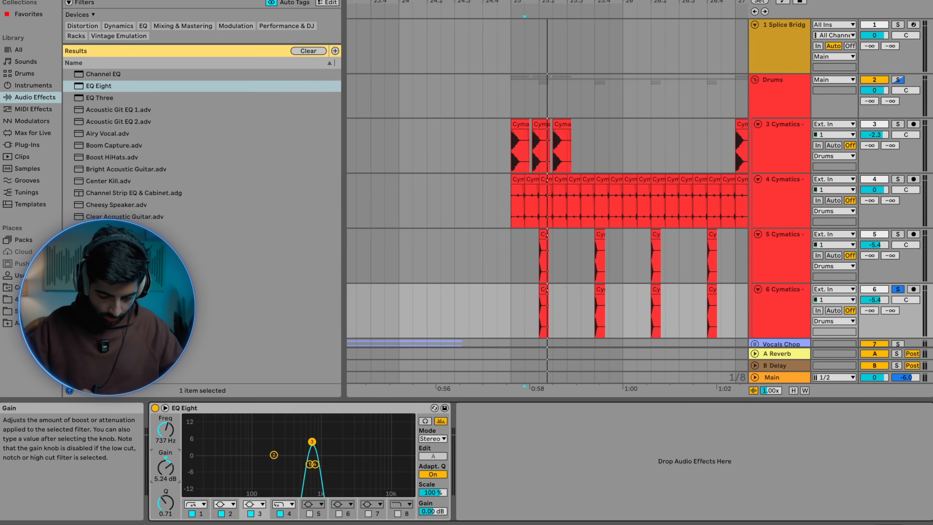
left_click_drag(165, 502, 165, 477)
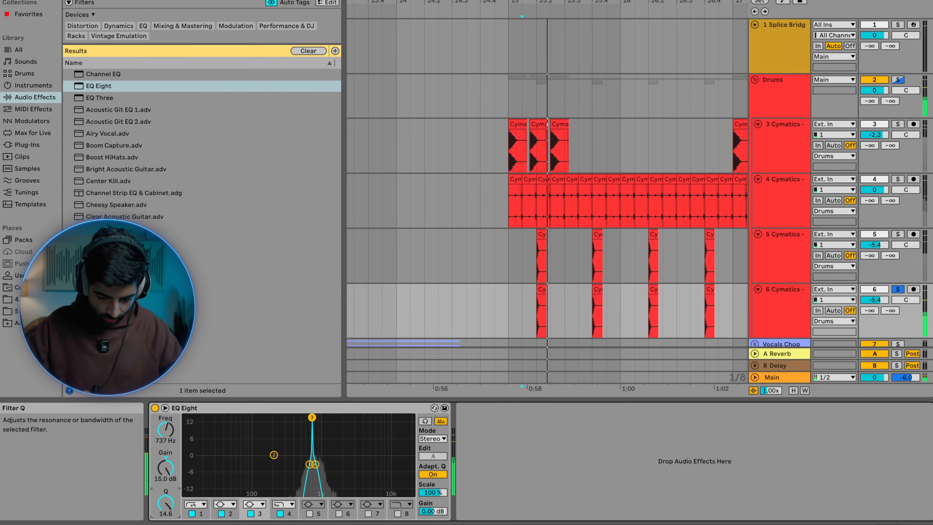
left_click_drag(165, 477, 165, 489)
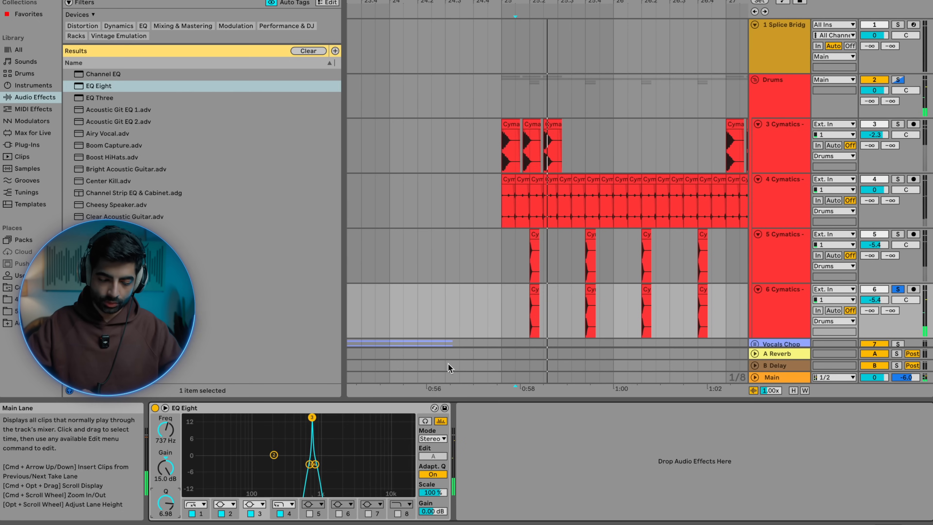
Step: Duplicate the EQ Eight on the snare copy and search the plug-ins for "tra"
left_click(385, 409)
key("super+d")
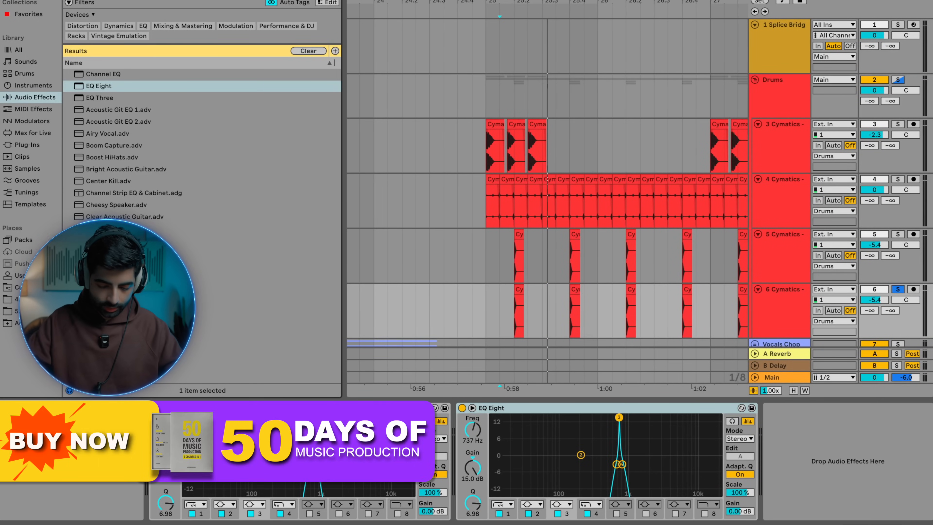
type("tra")
left_click(27, 144)
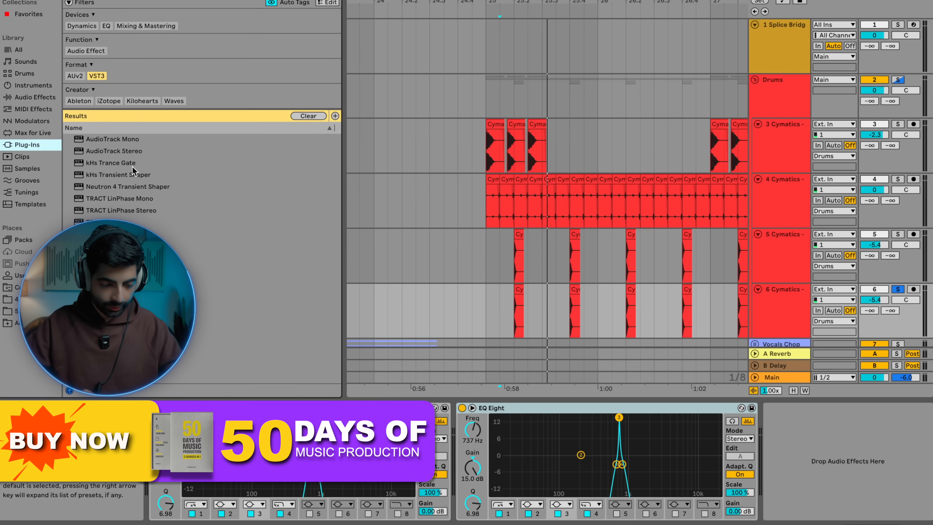
double_click(145, 186)
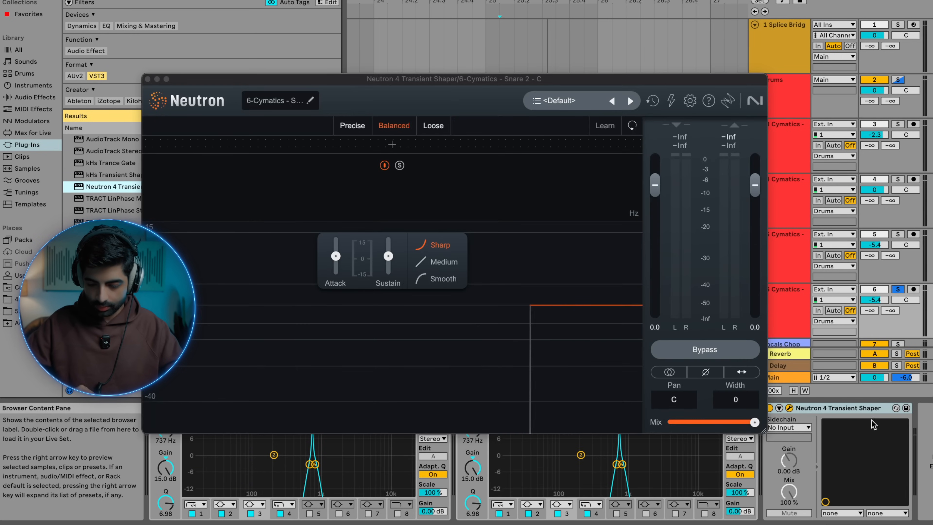
left_click(873, 425)
key("Delete")
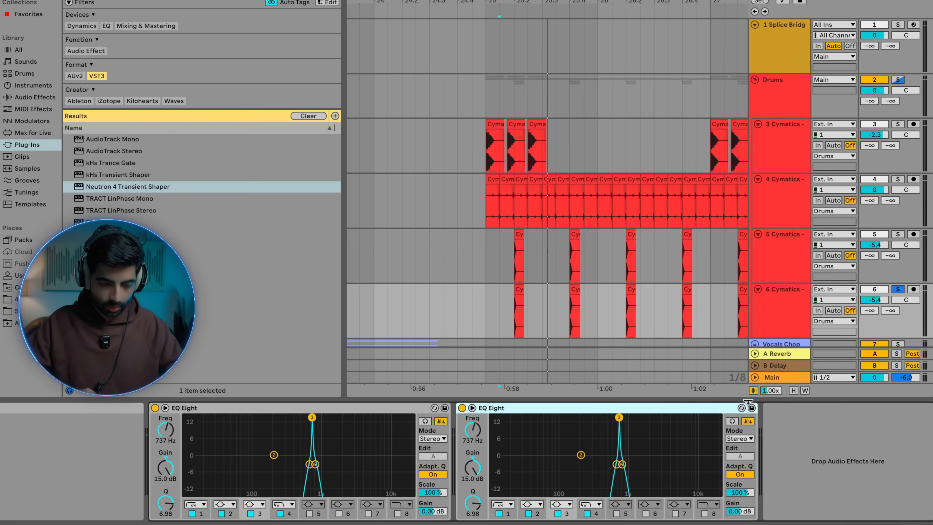
Step: Add kHs Transient Shaper after the EQs, reduce its sustain, raise its attack and close the plug-in window
left_click(131, 175)
double_click(132, 175)
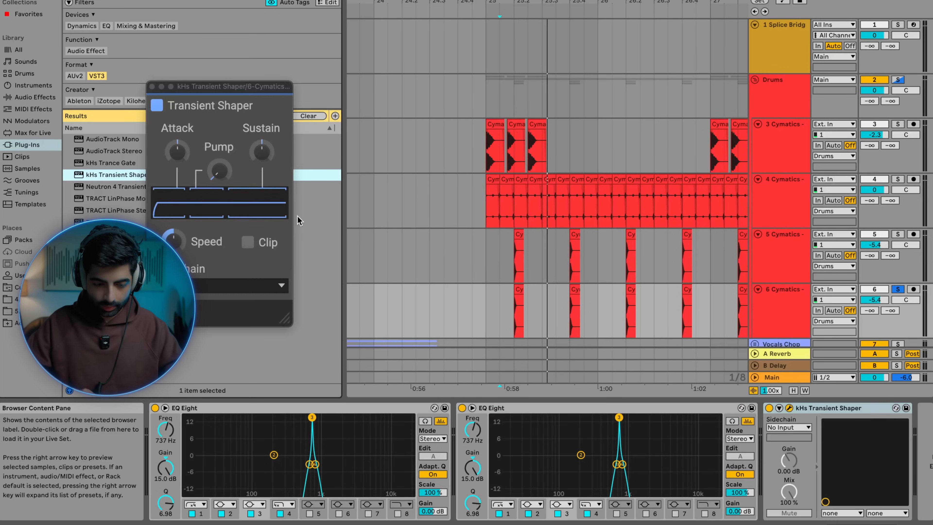
left_click_drag(265, 143, 264, 171)
left_click_drag(178, 149, 178, 131)
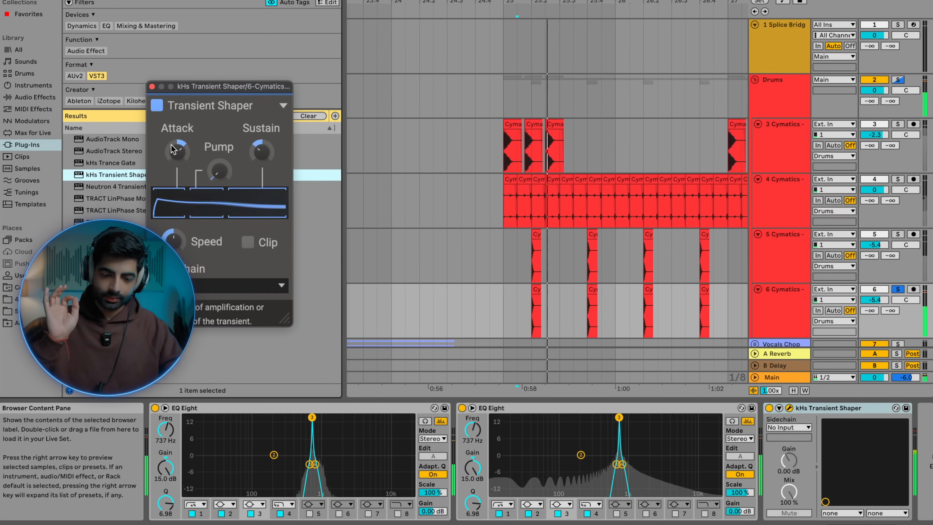
left_click(152, 87)
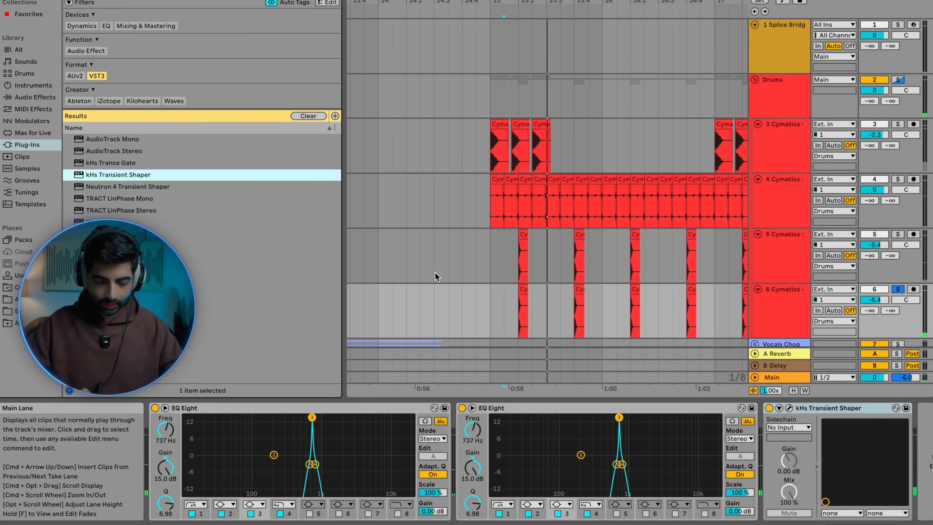
Step: Find the Valhalla plug-ins with "val", add ValhallaVintageVerb to the snare copy and set its mix to 27.2 %
scroll(435, 273, "down", 5)
left_click(59, 1)
type("val")
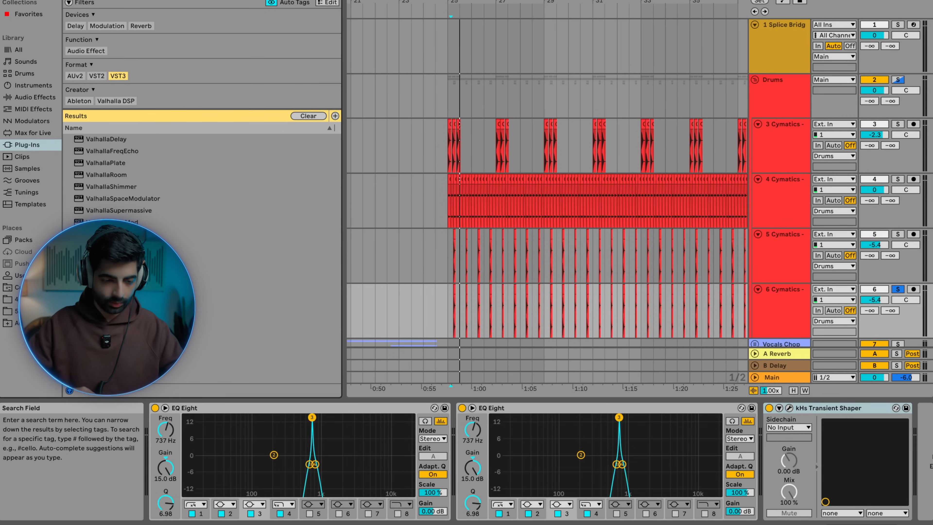
double_click(110, 234)
key("space")
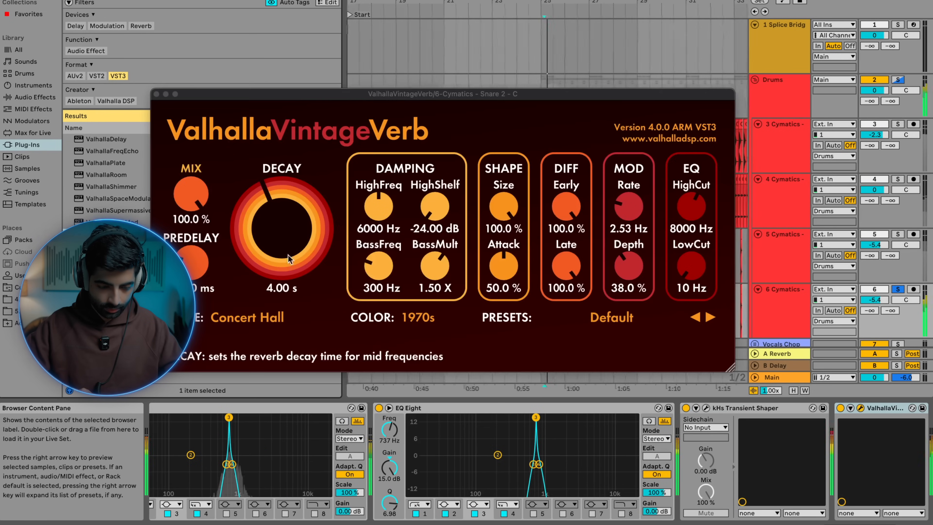
left_click_drag(200, 208, 238, 320)
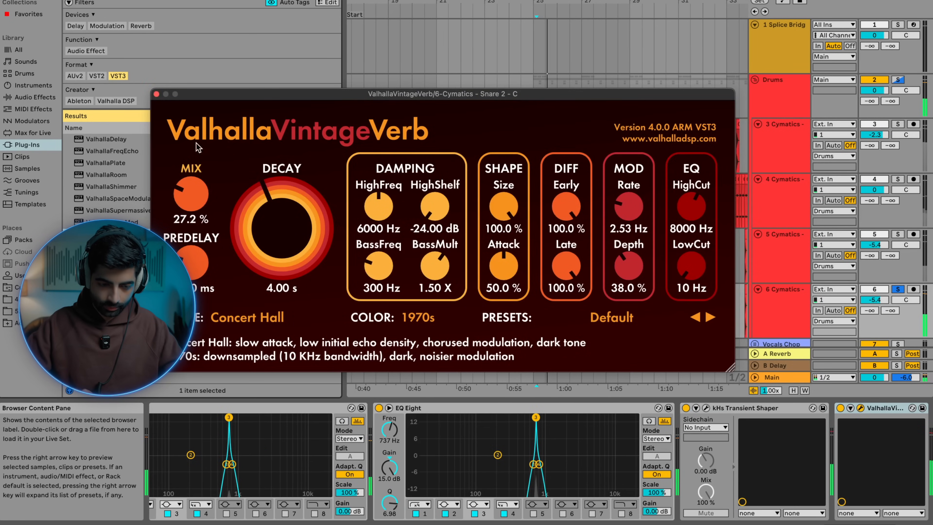
left_click(156, 94)
Step: Copy four bars of the duplicated snare from bar 25 and paste them at bar 21
left_click_drag(539, 327, 636, 326)
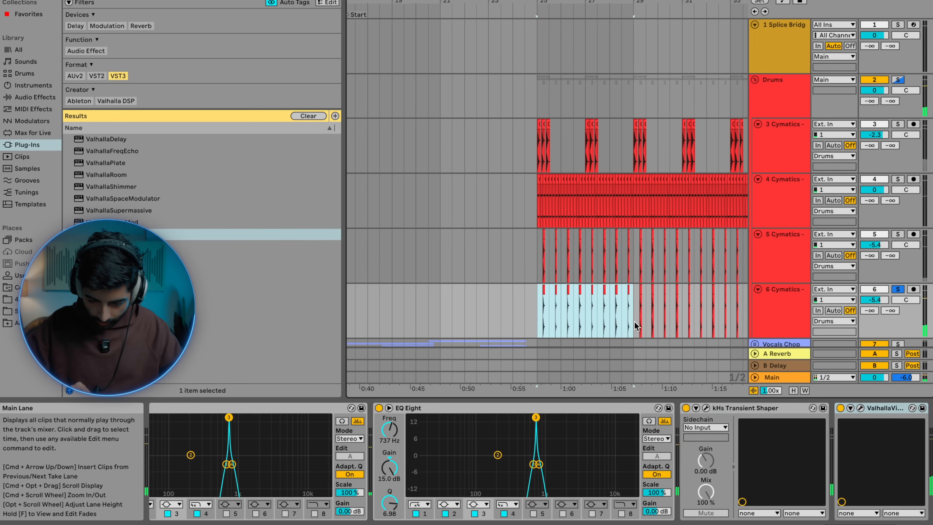
key("space")
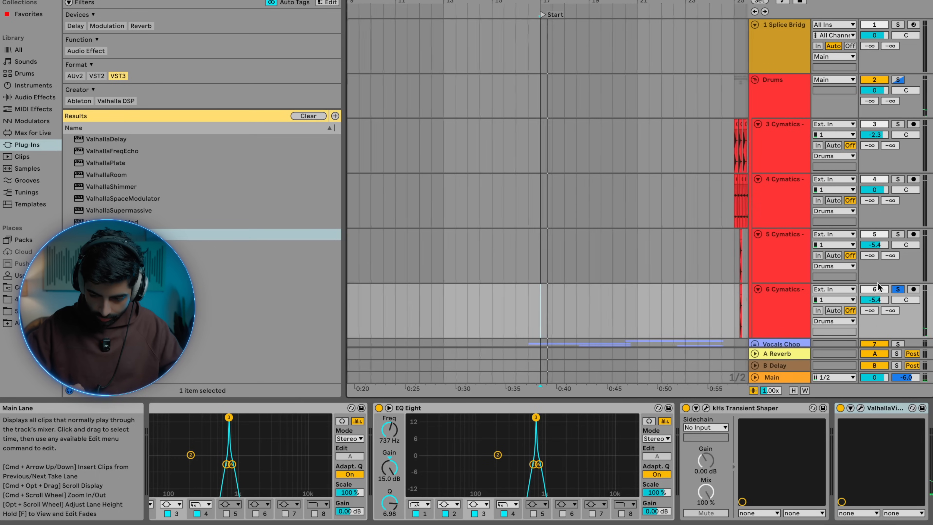
left_click(638, 318)
left_click(578, 323)
key("super+v")
scroll(624, 325, "down", 1)
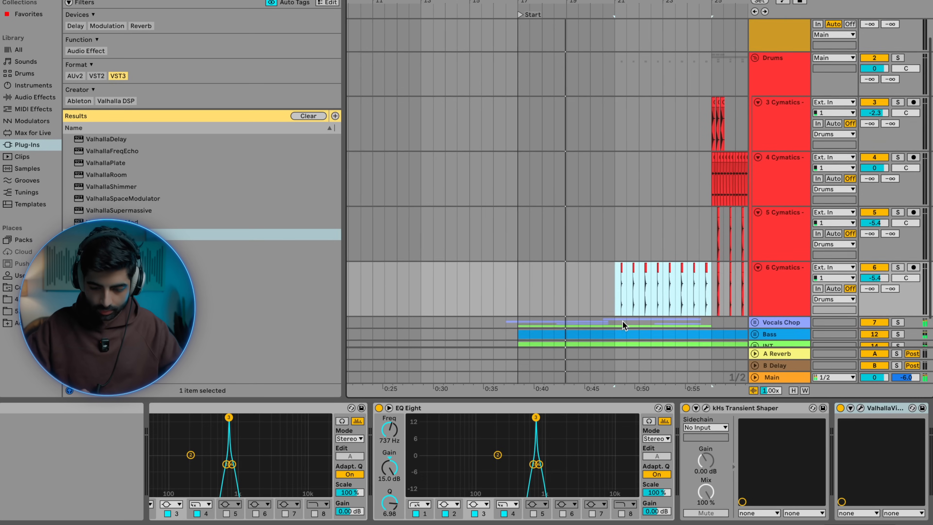
Step: Undo the snare paste, play from bar 17 and place the four-bar snare pattern at bar 19 instead
key("super+z")
left_click(517, 298)
key("space")
key("space")
key("super+shift+z")
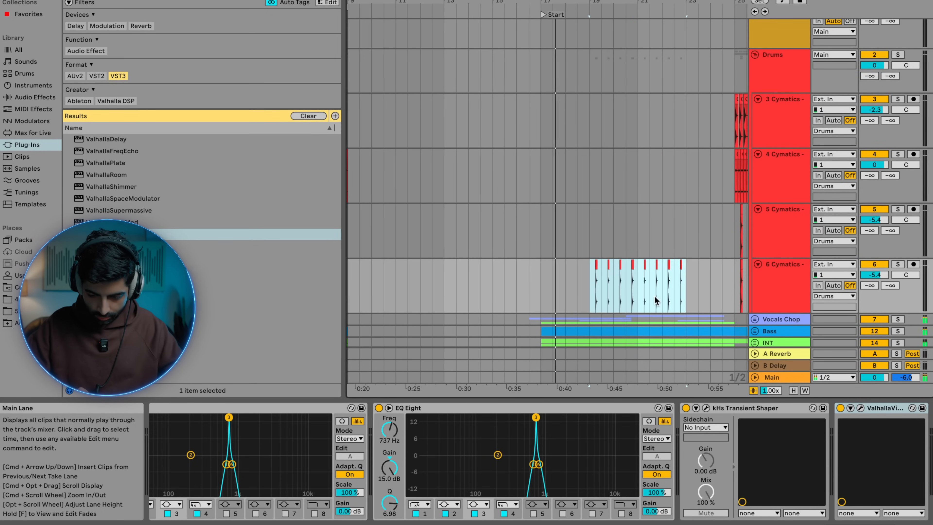
Step: Duplicate the last four snare hits of the pasted pattern so the snare runs up to bar 25
left_click(682, 298)
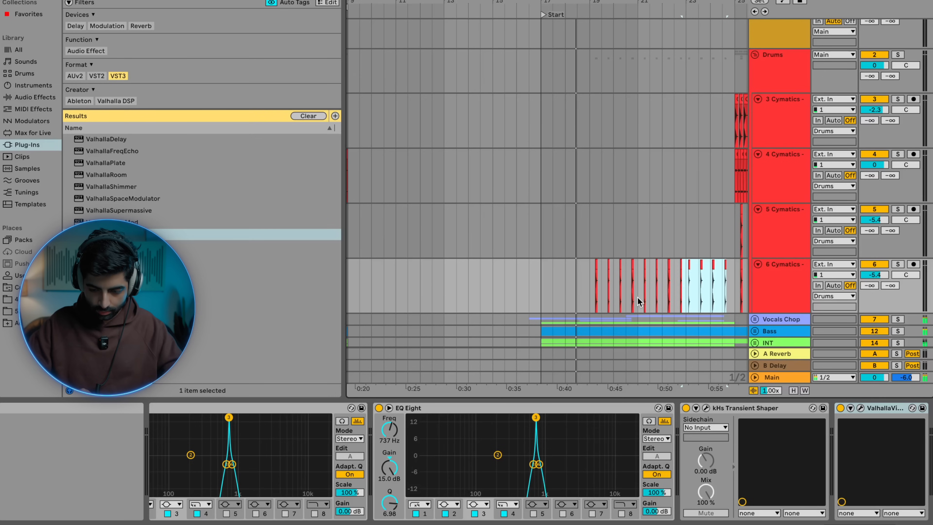
scroll(636, 297, "up", 1, "super")
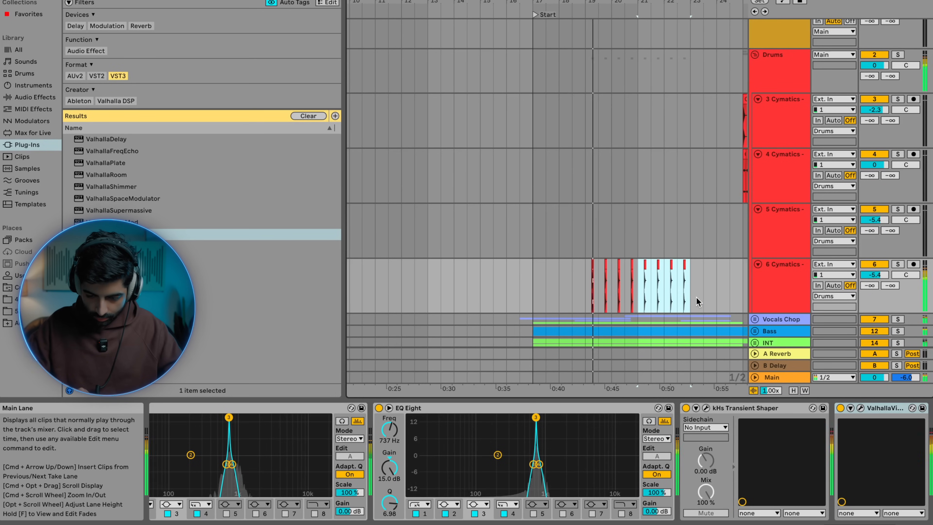
key("super+d")
Step: Lower the duplicated snare track's volume to -12.9 dB while the arrangement plays
left_click_drag(874, 275, 874, 287)
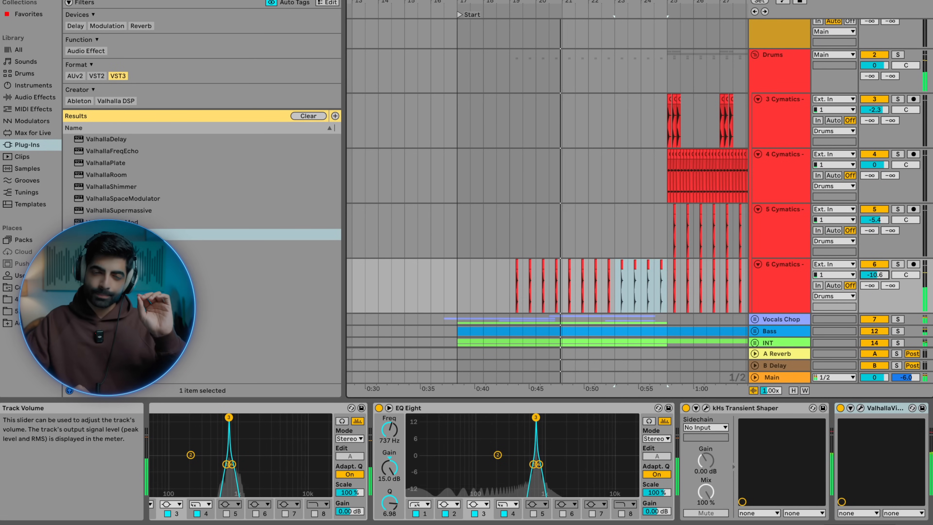
left_click_drag(874, 275, 875, 276)
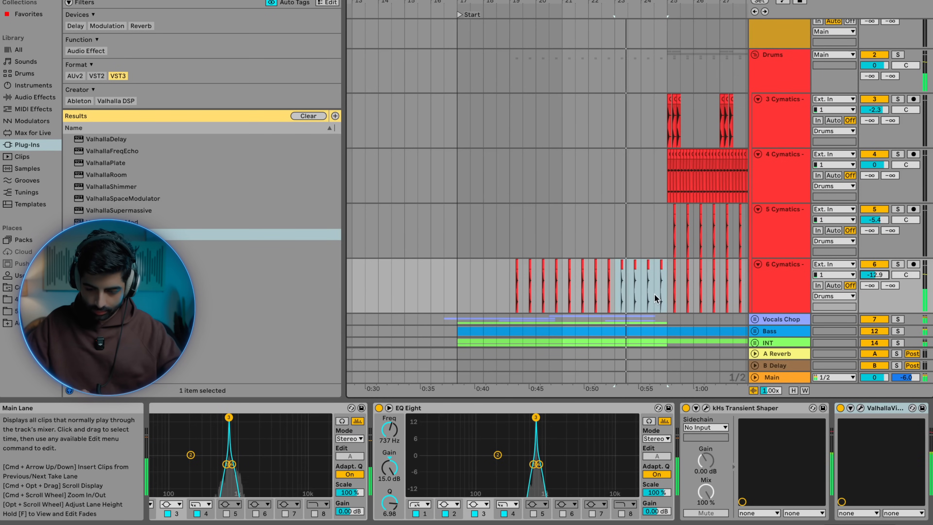
scroll(658, 300, "up", 5)
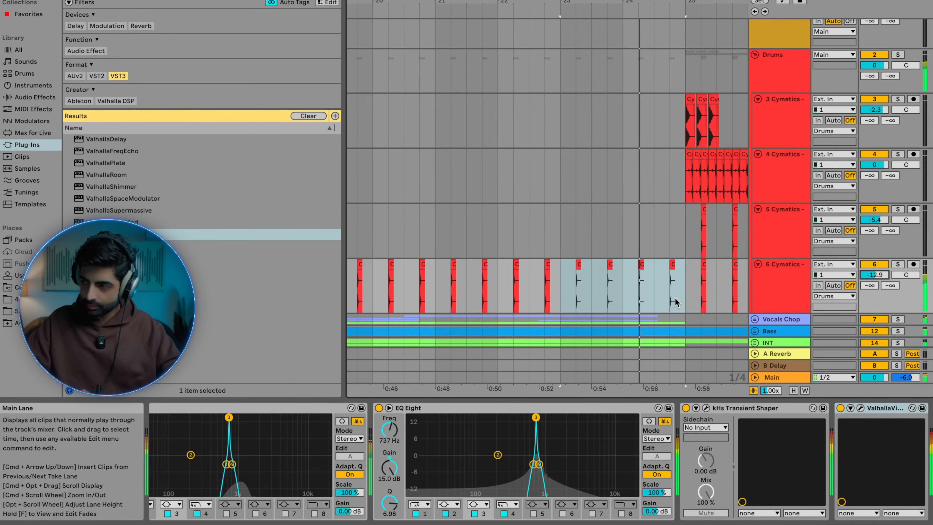
Step: Lower the duplicated snare track's volume to -17.6 dB during playback and collapse the Drums group
scroll(672, 300, "down", 2)
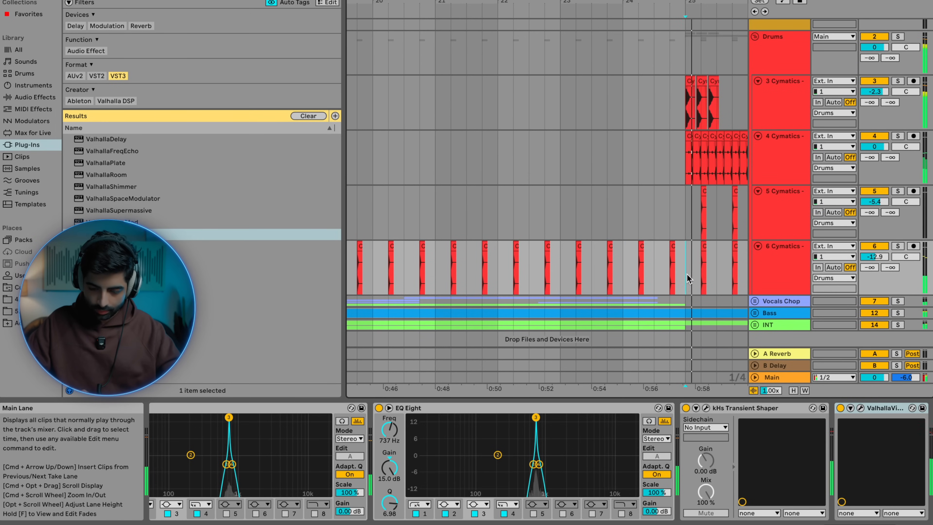
scroll(676, 302, "down", 5)
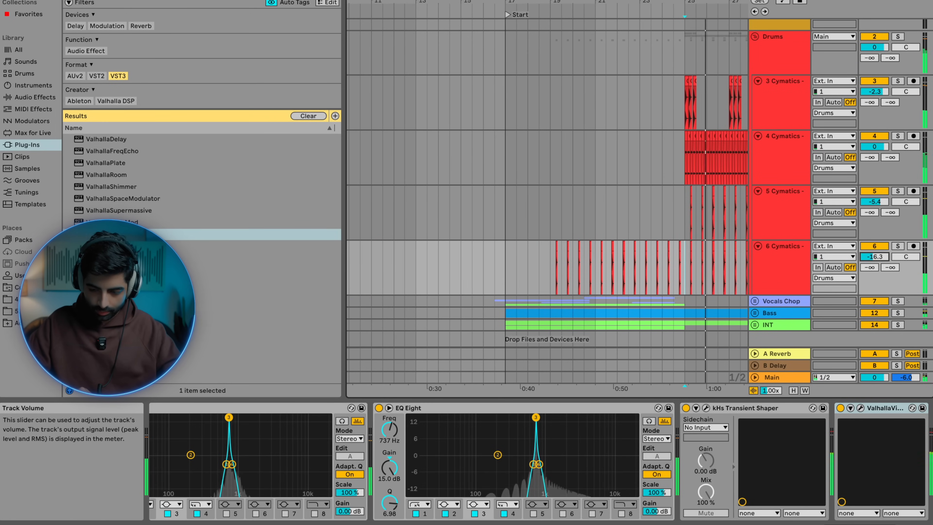
left_click_drag(874, 257, 874, 272)
scroll(696, 236, "down", 5)
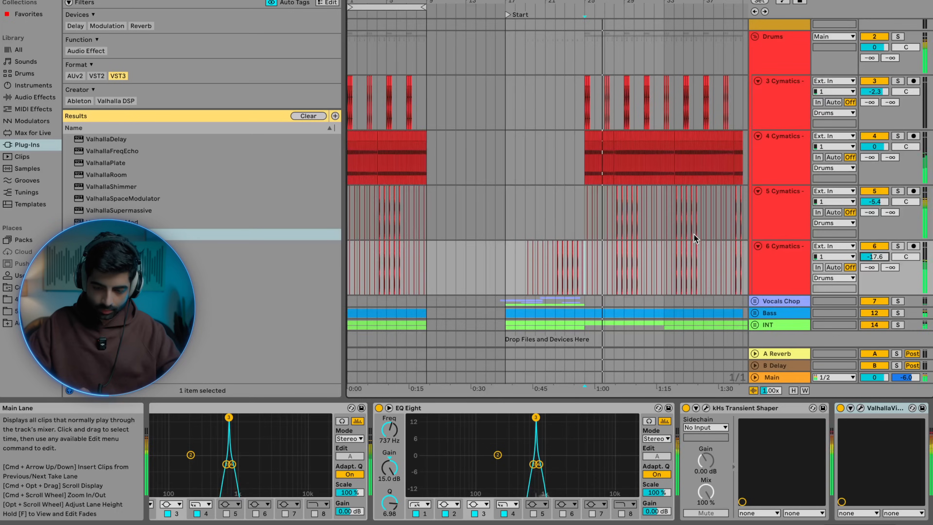
scroll(695, 237, "up", 4)
left_click(754, 79)
scroll(635, 155, "down", 4)
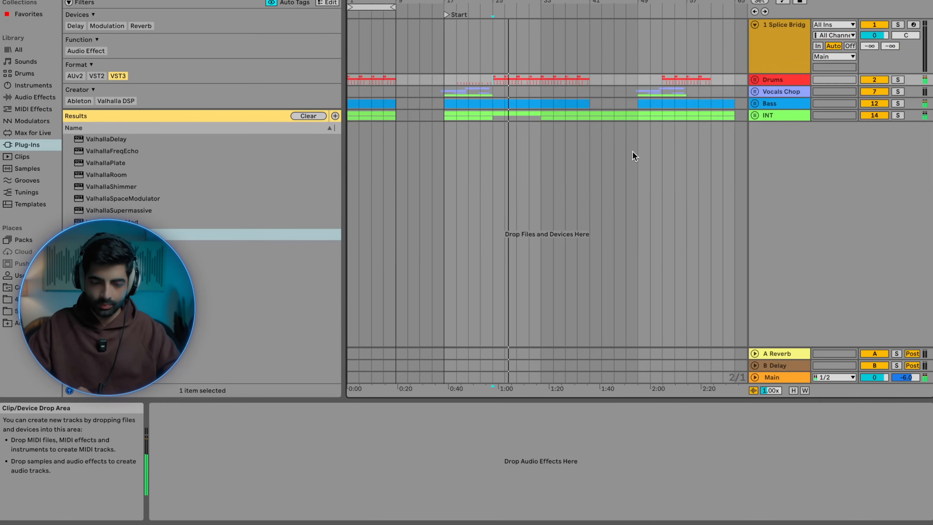
Step: Save the project to the Desktop under the name "Kus beat"
key("super+s")
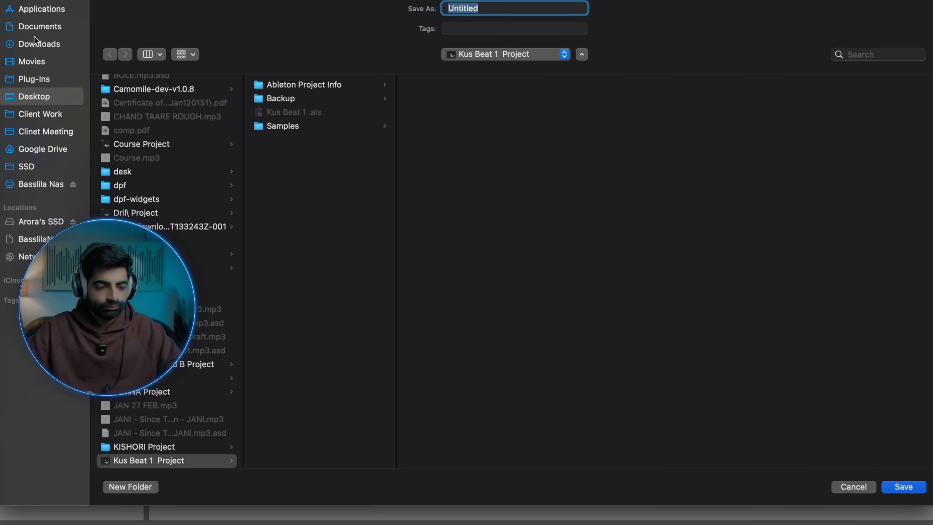
left_click(490, 55)
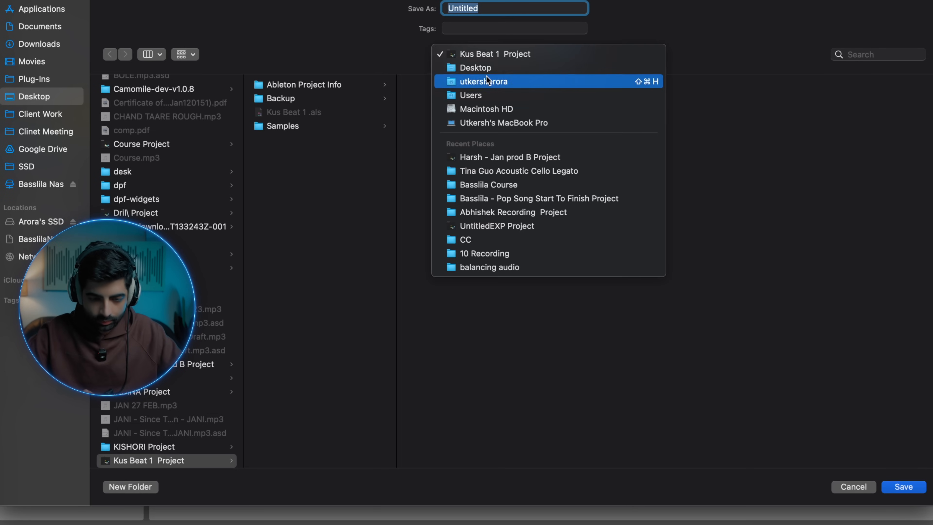
left_click(488, 68)
left_click(493, 6)
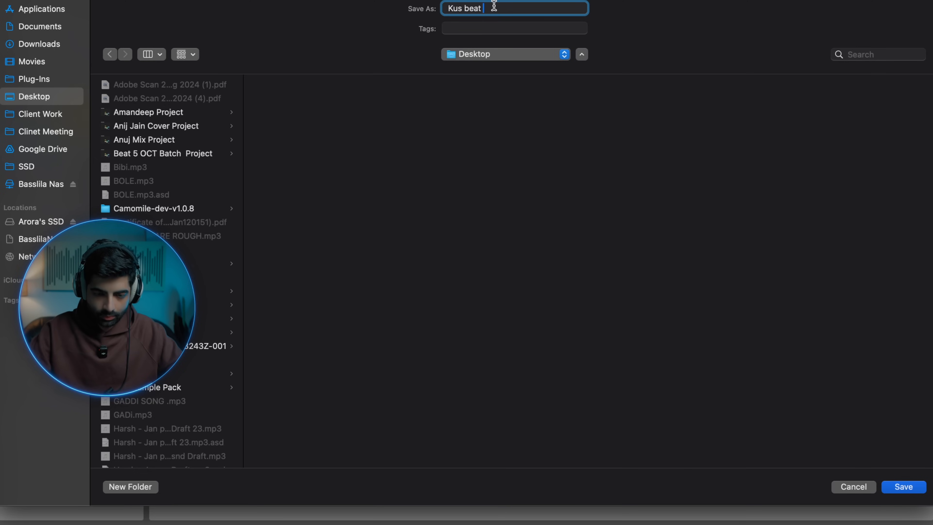
key("Return")
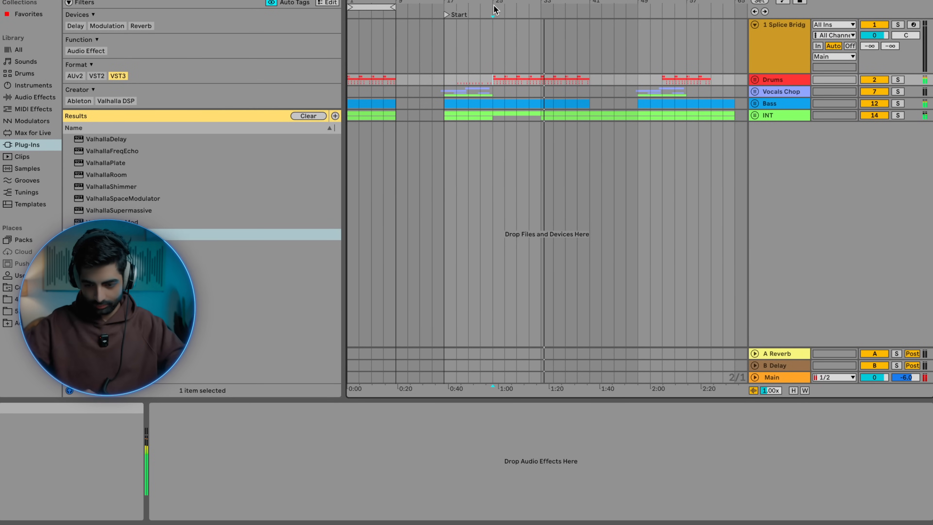
Step: Expand the Drums group and set the duplicated snare track's volume to -19.6 dB
left_click(755, 80)
scroll(726, 194, "down", 3)
left_click(778, 261)
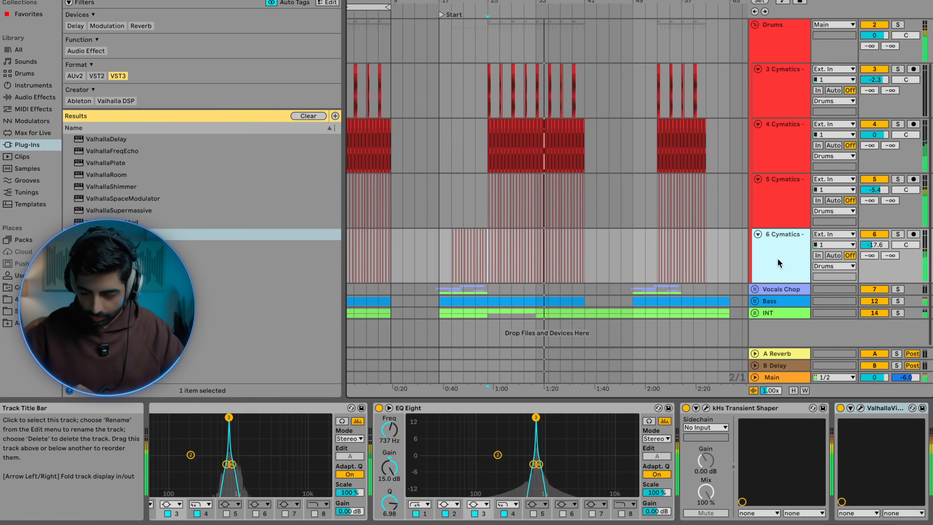
left_click_drag(875, 244, 875, 245)
key("Up")
key("Up")
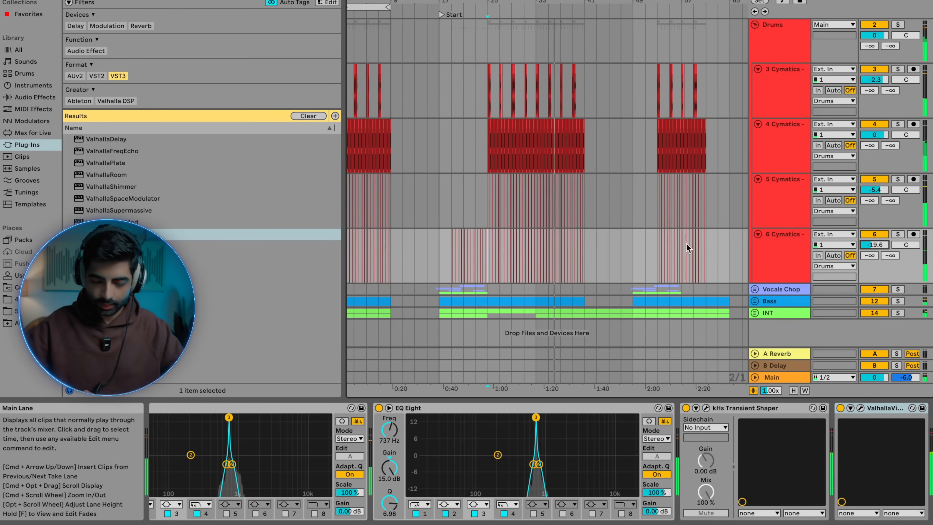
scroll(579, 208, "up", 3)
left_click(606, 209)
right_click(605, 210)
key("Escape")
scroll(566, 154, "up", 3)
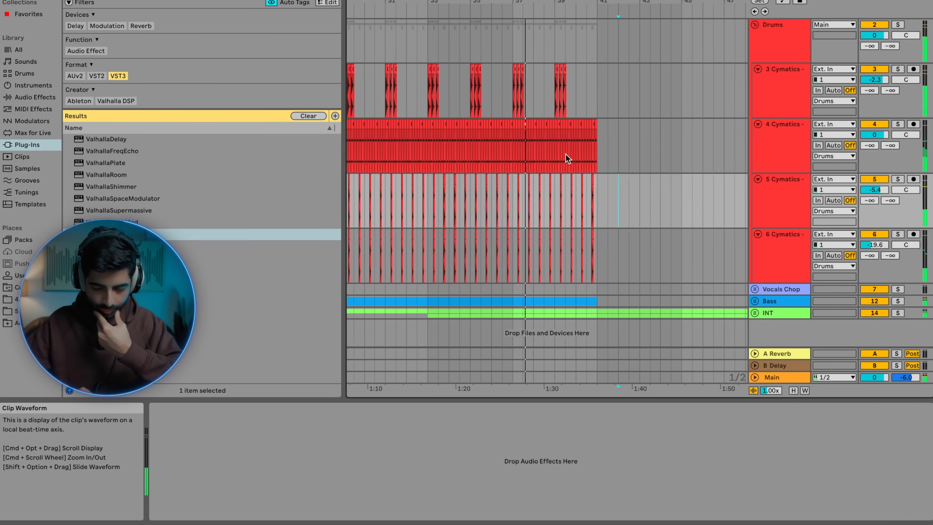
scroll(566, 161, "down", 5)
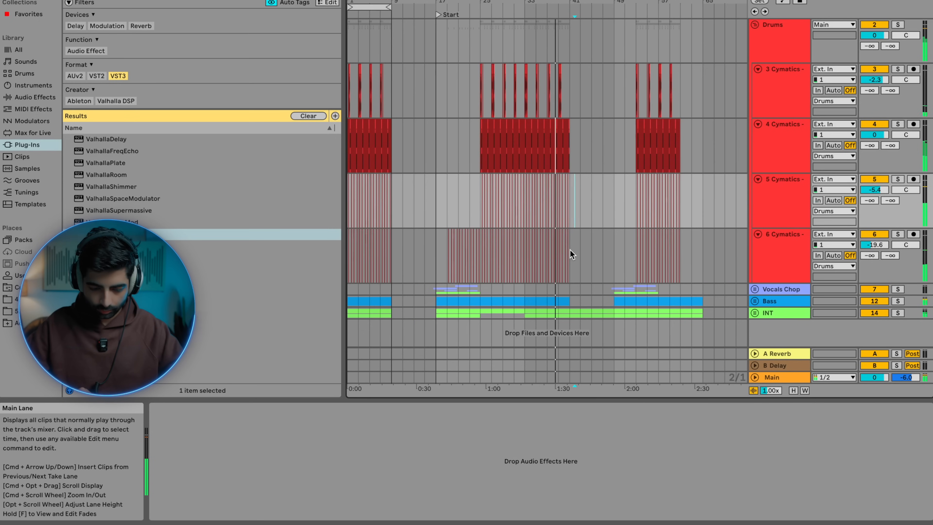
Step: Rename the Start locator at bar 17 as "Hook"
scroll(451, 265, "up", 3)
scroll(437, 85, "up", 3)
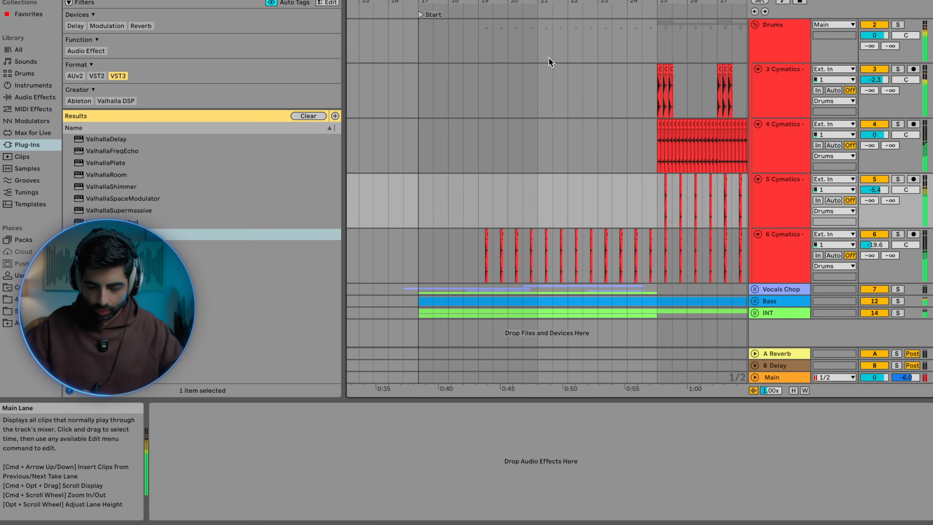
right_click(424, 13)
left_click(434, 29)
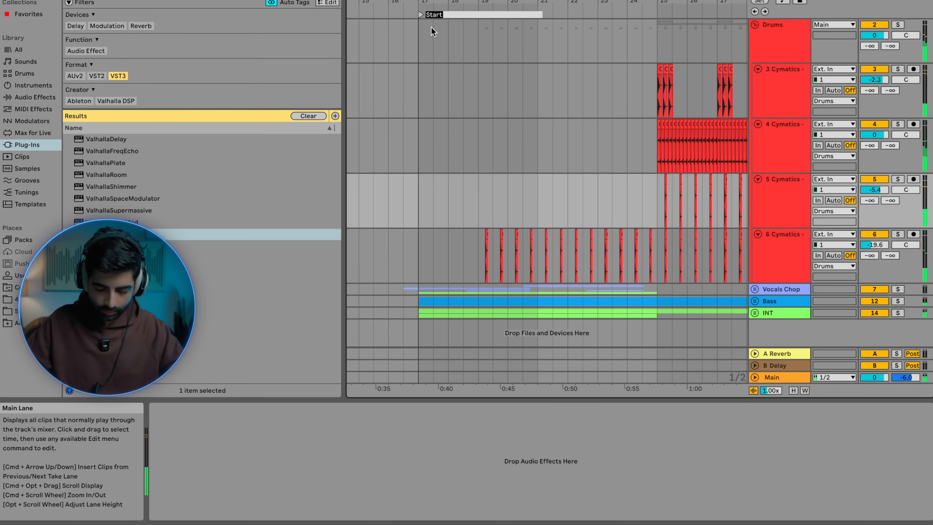
Step: Add a locator named "Verse" at bar 25, where the full drums come in
right_click(660, 13)
left_click(677, 45)
key("super+r")
type("Ve")
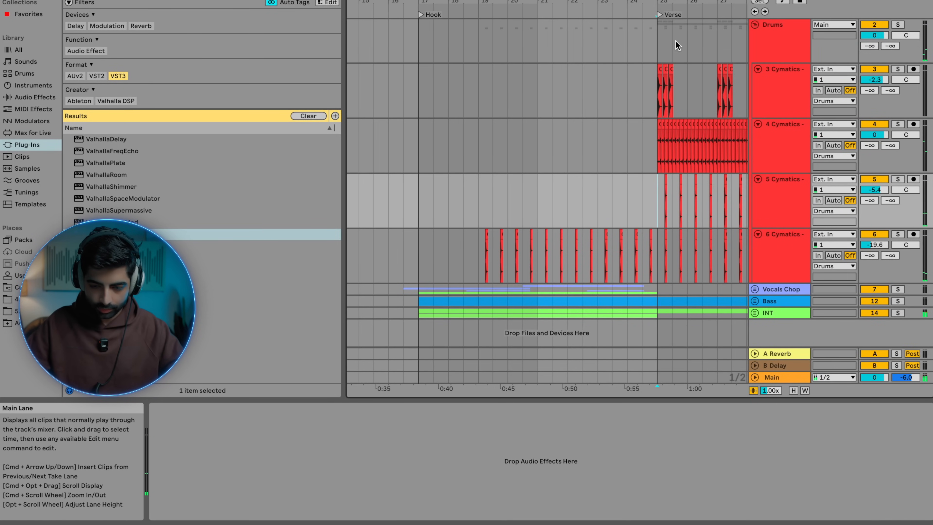
Step: Add a locator named "Pre Hook" at bar 41, where the verse drums and bass end
scroll(677, 45, "right", 10)
scroll(674, 45, "down", 3)
right_click(573, 15)
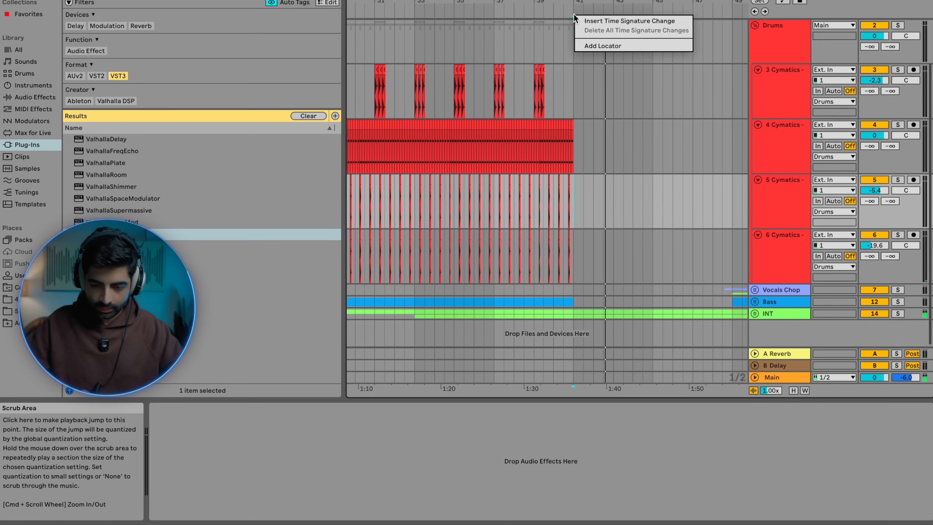
left_click(591, 46)
type("Pre")
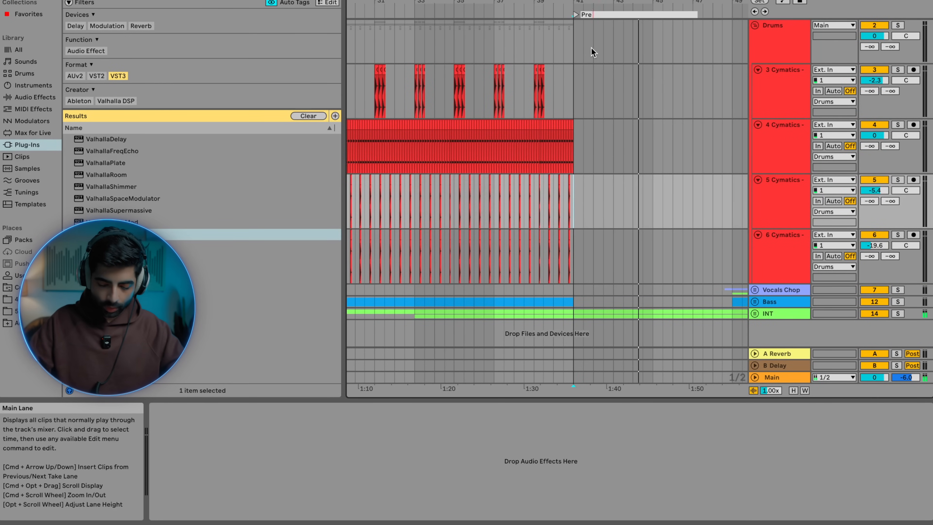
type(" Hook")
key("Return")
Step: Add a second "Hook" locator at bar 49, where the bass and vocal chops return
scroll(592, 48, "right", 5)
scroll(592, 48, "up", 1)
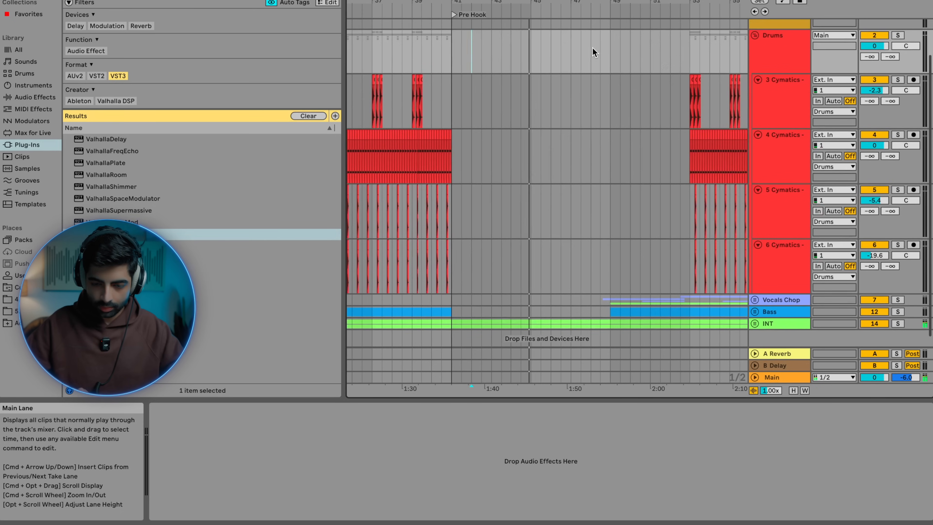
right_click(608, 7)
left_click(624, 45)
type("Hook")
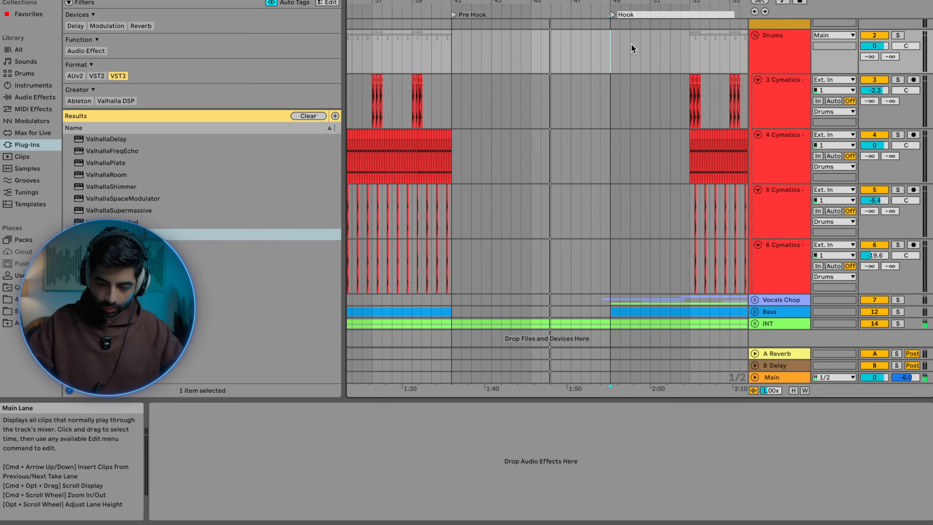
key("Return")
Step: Add a locator named "Verse 2" at bar 61, at the end of the last drum section
scroll(639, 46, "right", 10)
scroll(647, 44, "up", 1)
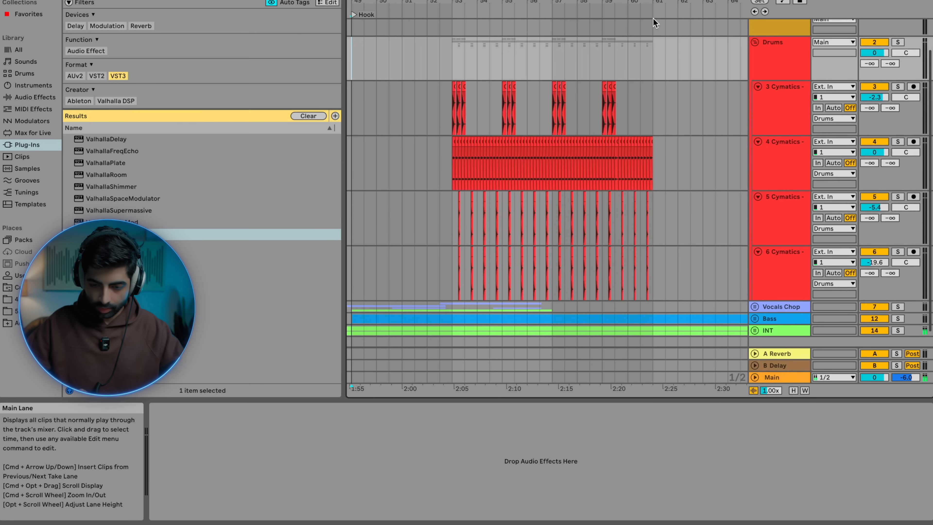
scroll(655, 23, "right", 5)
right_click(540, 14)
left_click(557, 45)
type("Verse 2")
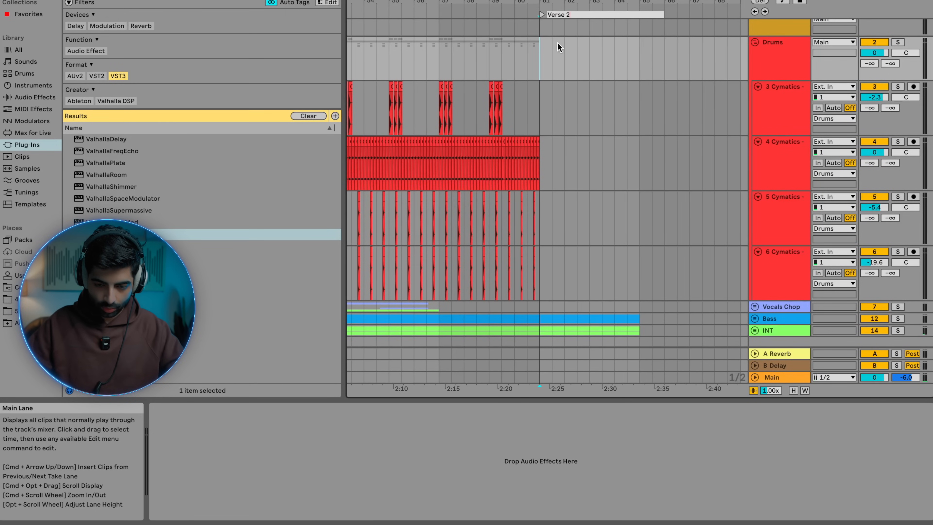
key("Return")
Step: Play the arrangement from the first Hook locator at bar 17
scroll(555, 42, "down", 5)
scroll(553, 43, "left", 3)
left_click(456, 62)
key("space")
scroll(466, 65, "down", 5)
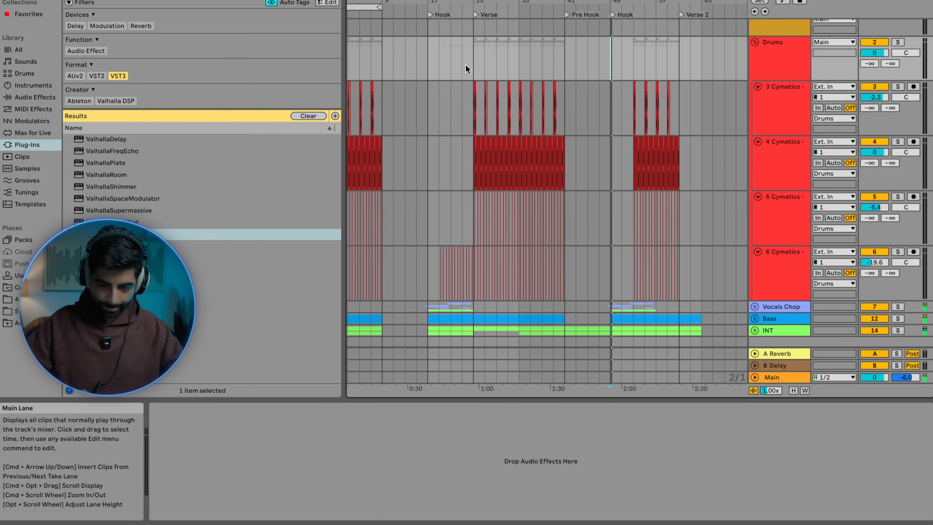
left_click(438, 54)
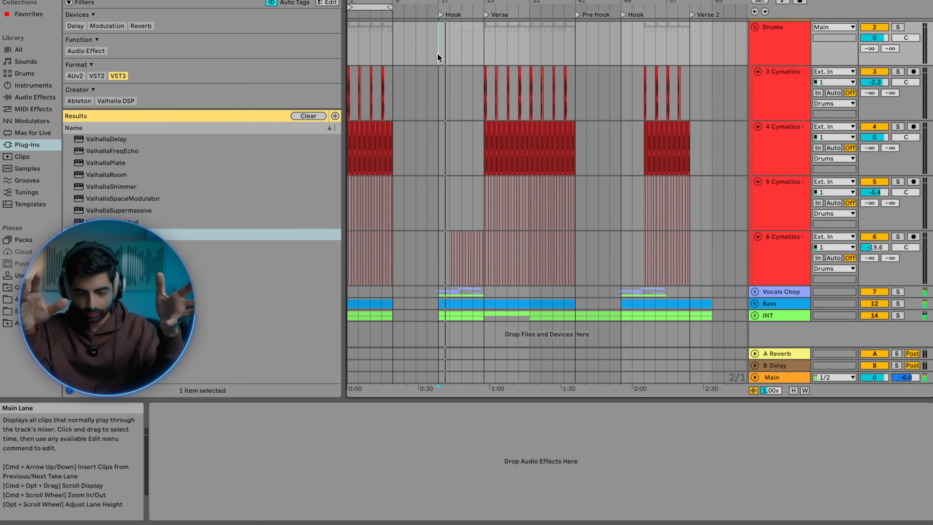
Step: Examine the snare build-up, the Hook-to-Verse transition and the Verse drum tracks while the arrangement plays
scroll(438, 53, "up", 2)
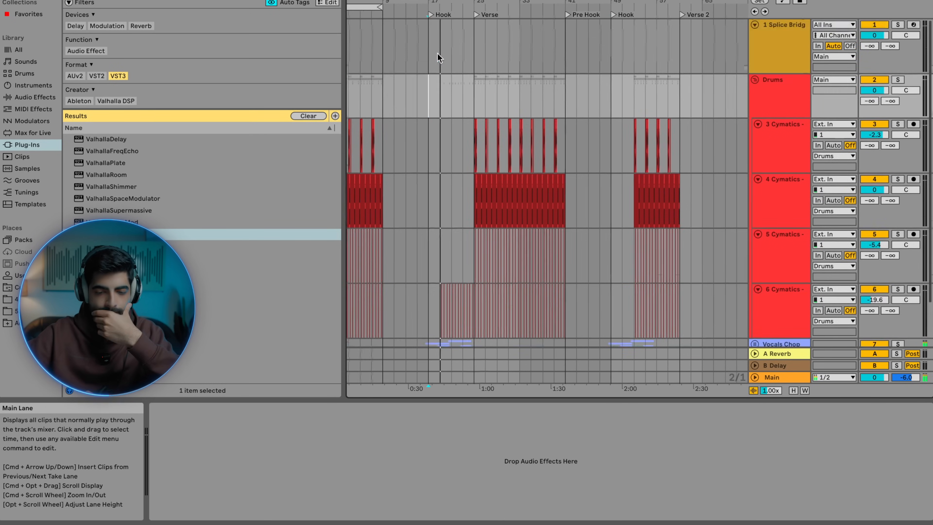
scroll(452, 120, "up", 3)
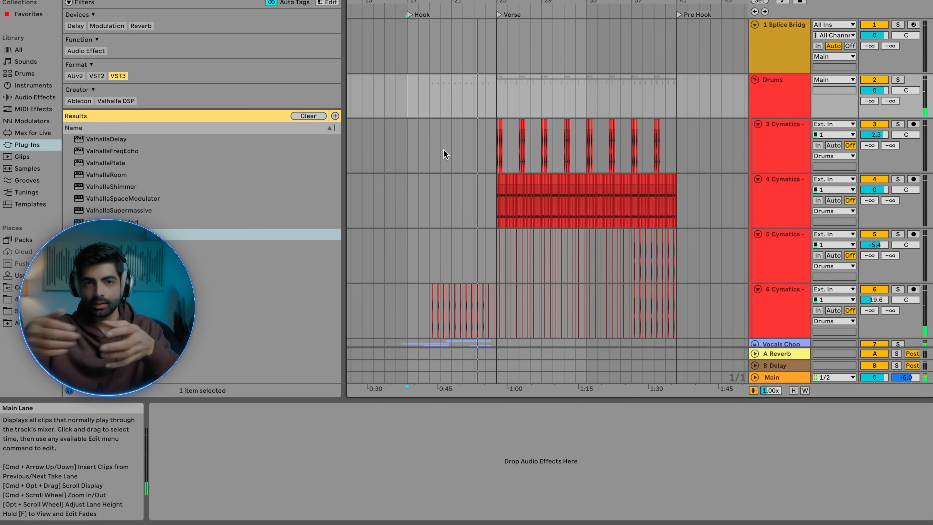
scroll(443, 149, "down", 3)
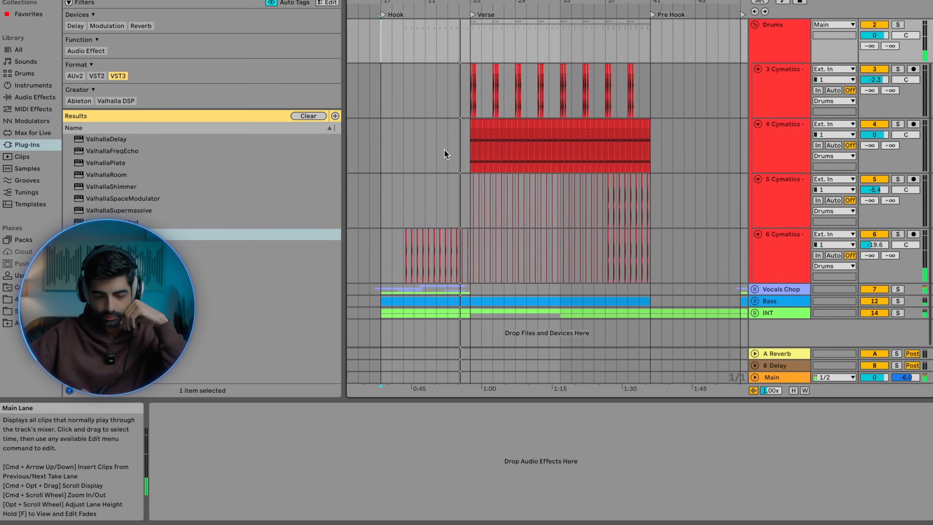
scroll(444, 149, "up", 4)
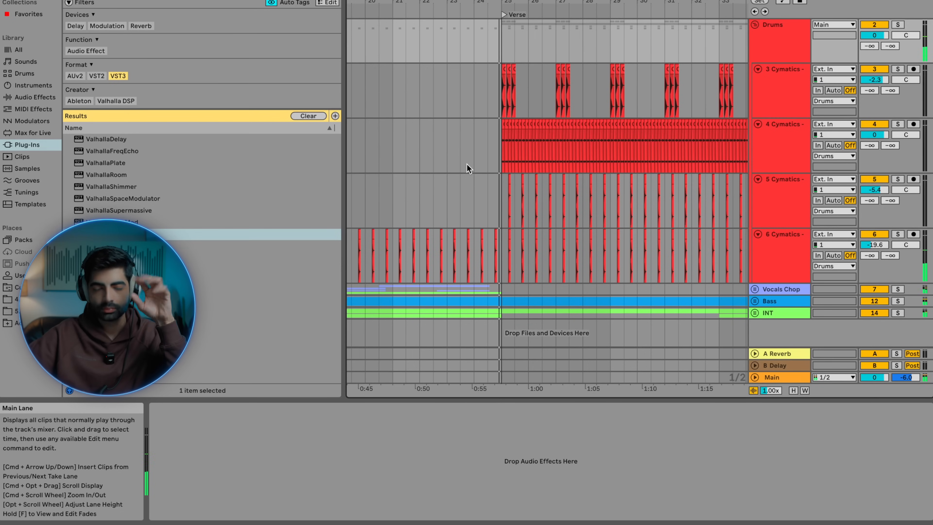
scroll(467, 168, "down", 4)
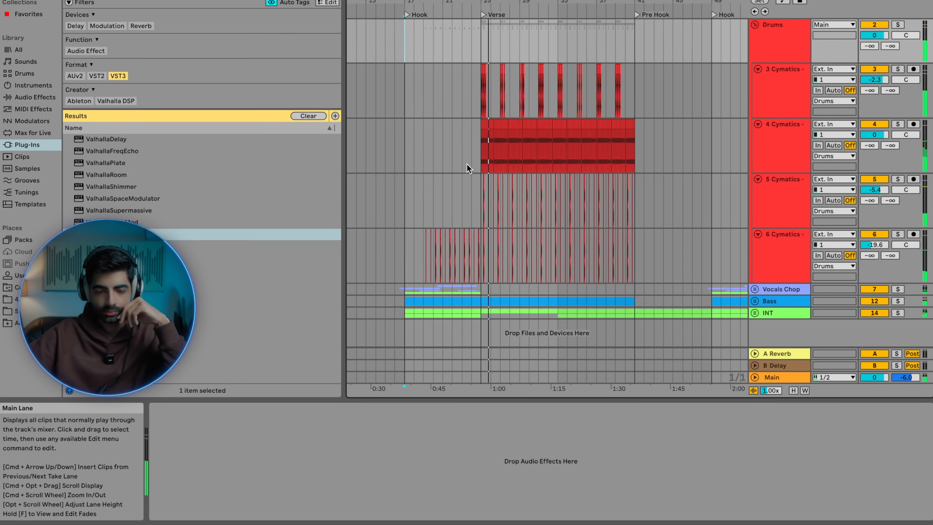
scroll(483, 201, "up", 6)
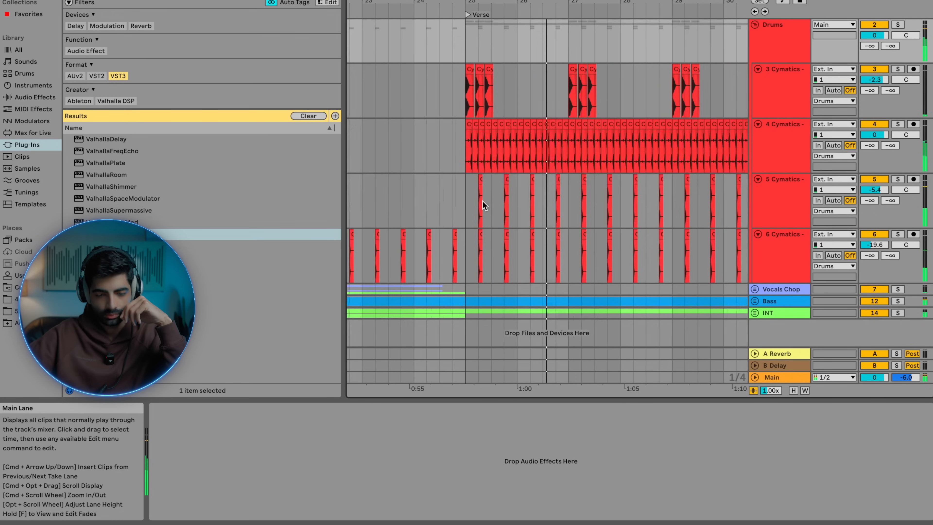
scroll(482, 201, "down", 6)
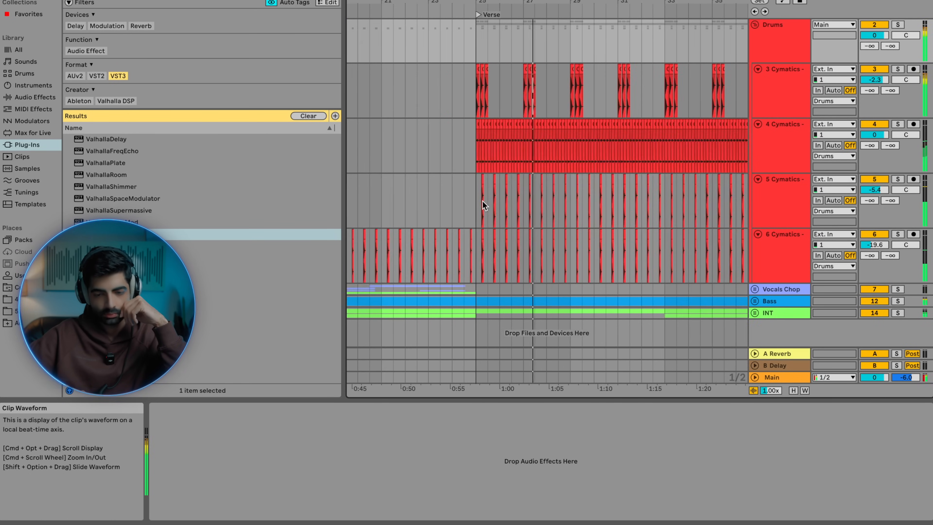
scroll(483, 202, "down", 5)
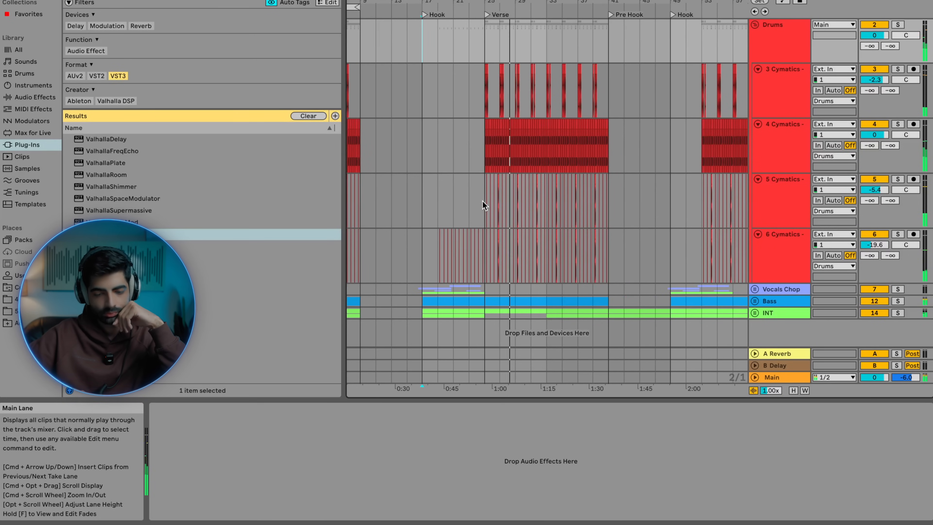
scroll(482, 201, "up", 4)
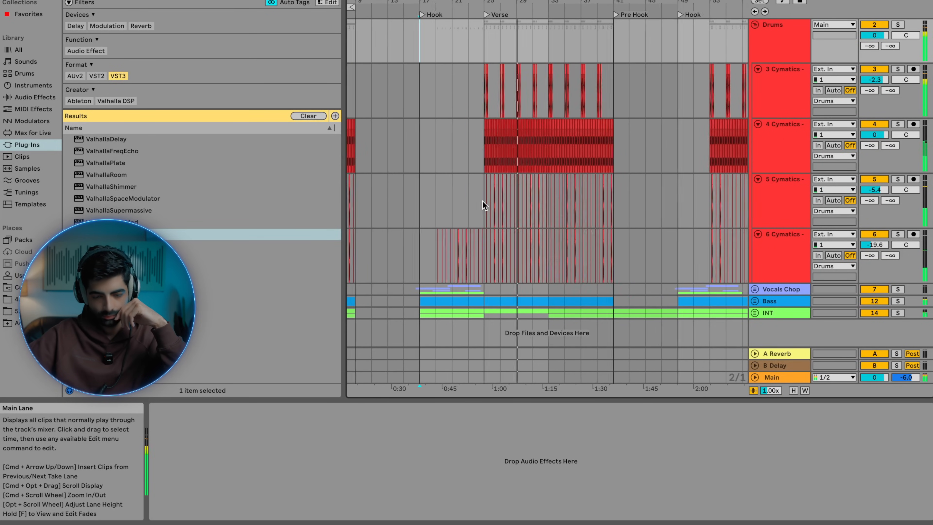
scroll(483, 201, "down", 3)
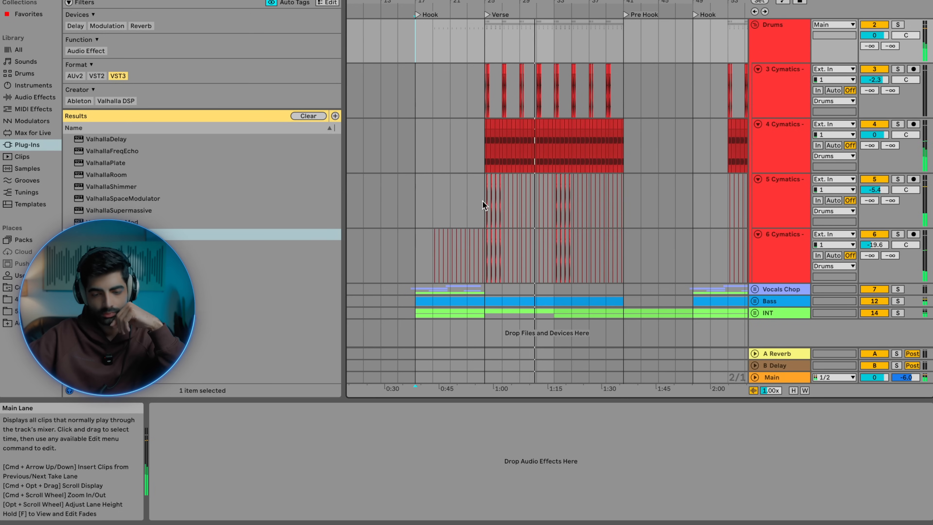
scroll(556, 174, "up", 10)
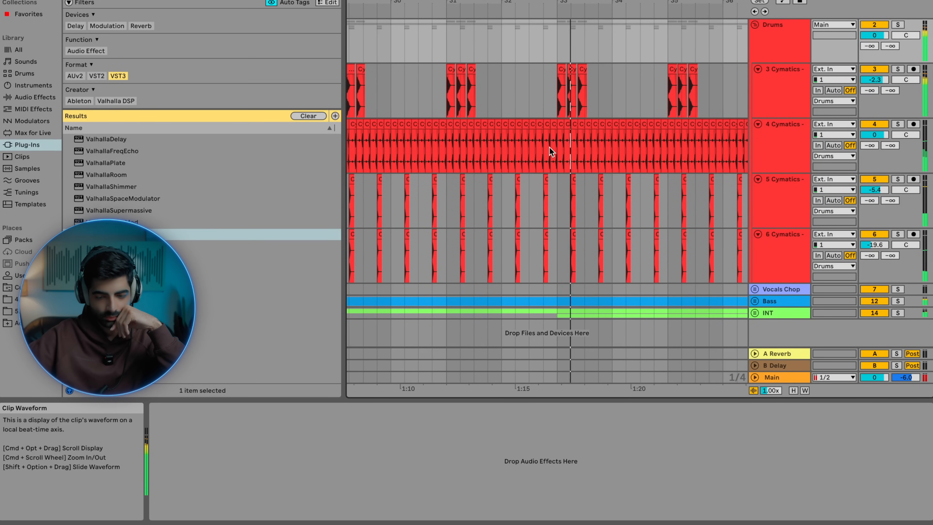
scroll(549, 147, "down", 7)
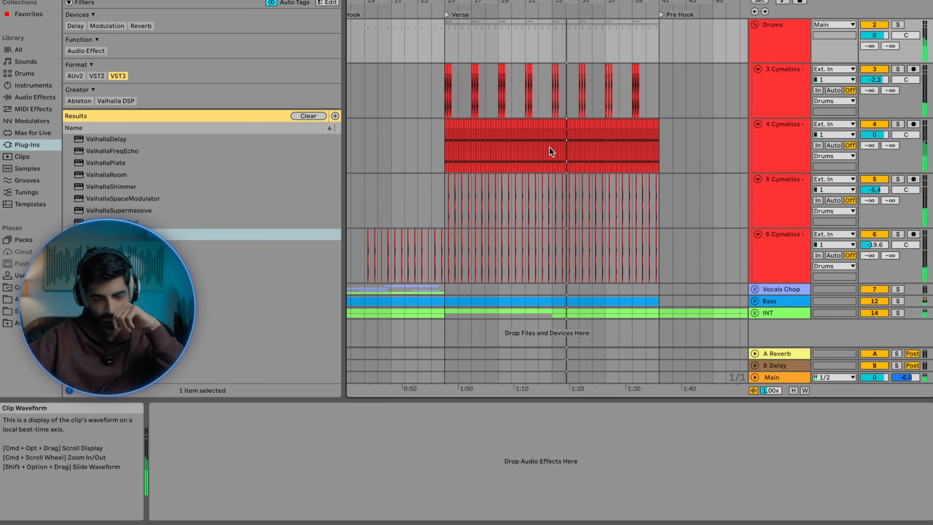
Step: Examine the last bars of the Verse drums and the change into the Pre Hook while the arrangement plays
scroll(593, 154, "up", 3)
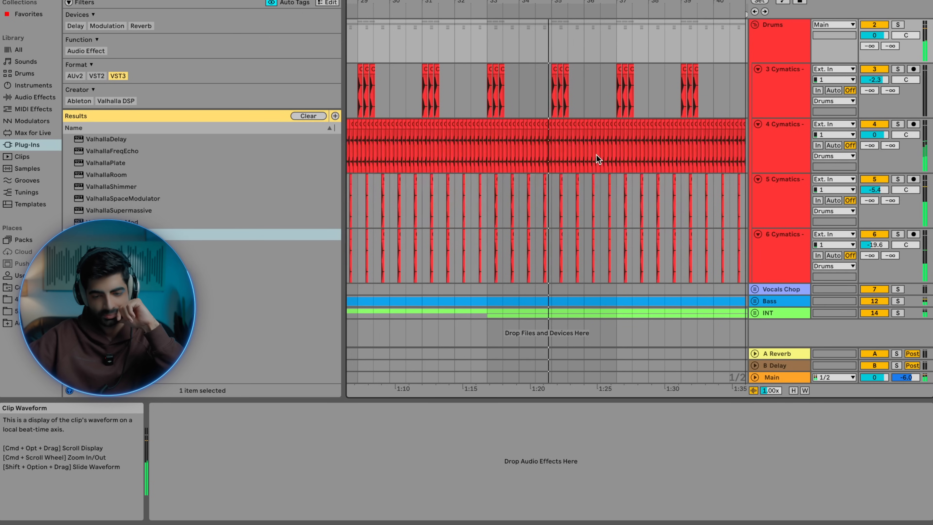
scroll(596, 155, "down", 2)
left_click(550, 50)
scroll(550, 50, "right", 3)
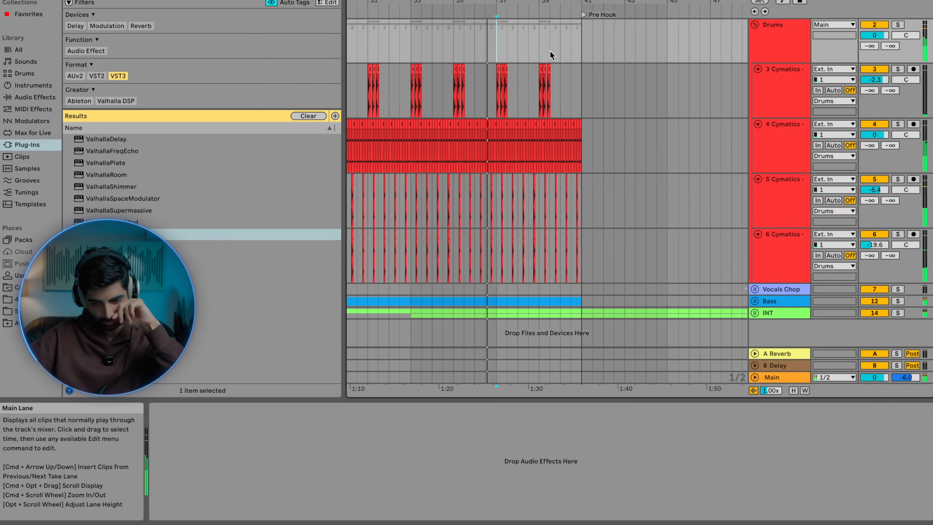
scroll(526, 61, "up", 2)
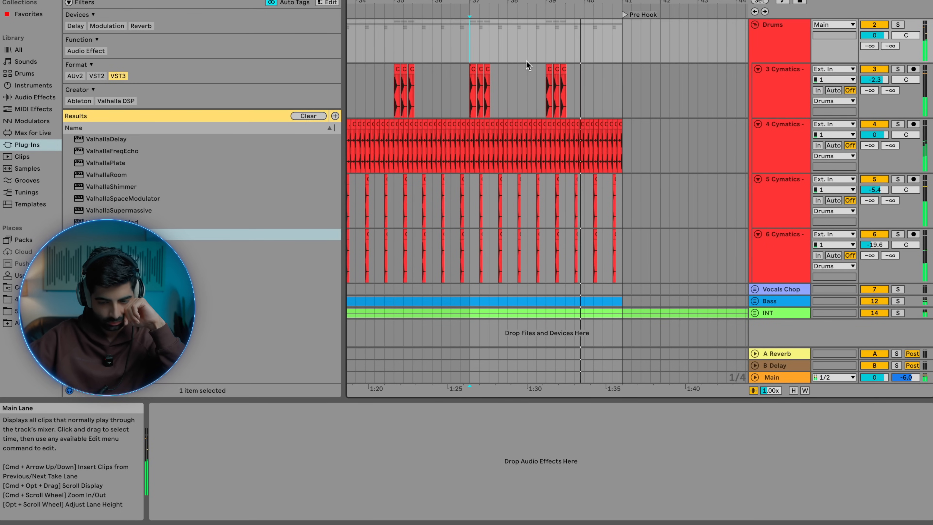
scroll(526, 61, "down", 5)
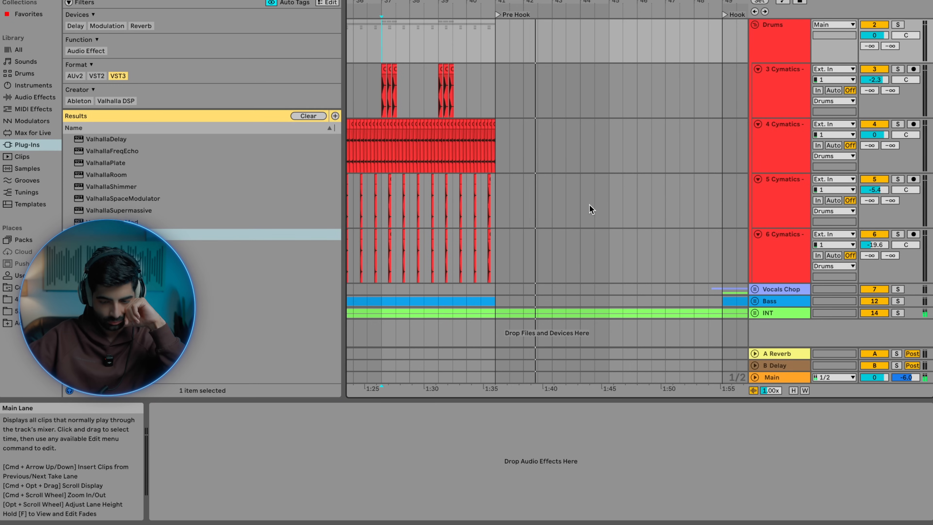
Step: Unfold the Bass group and duplicate its clip from bars 33 to 41 into the Pre Hook section
left_click(754, 301)
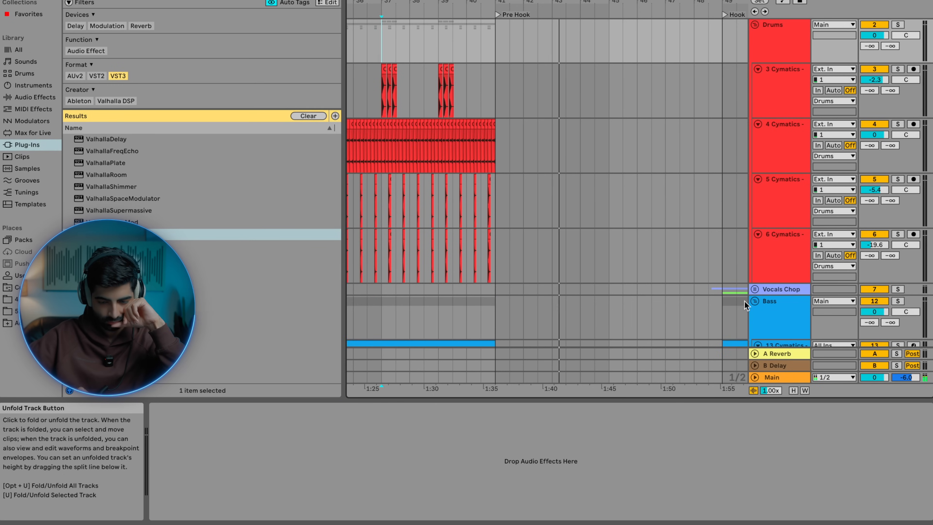
scroll(478, 294, "down", 4)
left_click(442, 262)
scroll(442, 261, "down", 4)
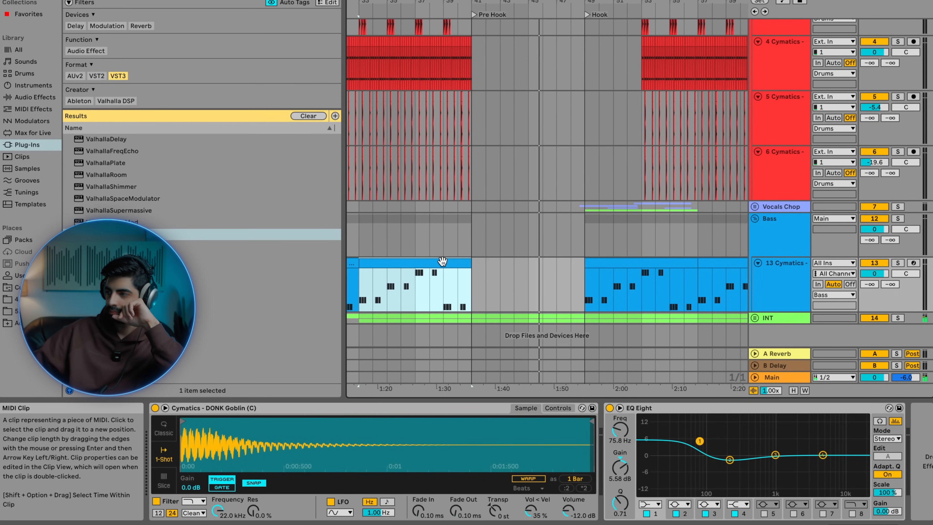
left_click(462, 246)
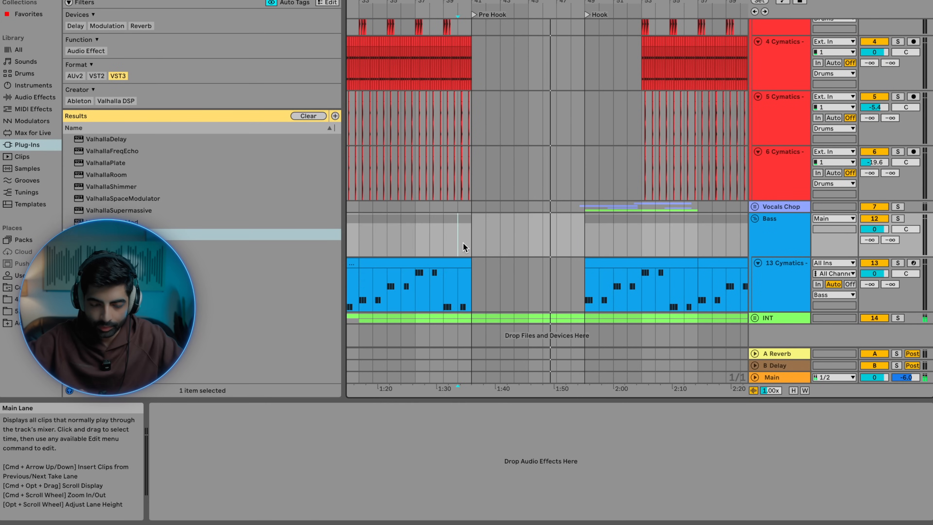
key("space")
key("space")
scroll(464, 260, "left", 3)
left_click(496, 262)
key("super+d")
Step: Unfold the INT group, deactivate the Grand Piano clip in the Pre Hook and set the strings track's volume to -10.5 dB
left_click(754, 313)
scroll(754, 309, "down", 4)
left_click(591, 217)
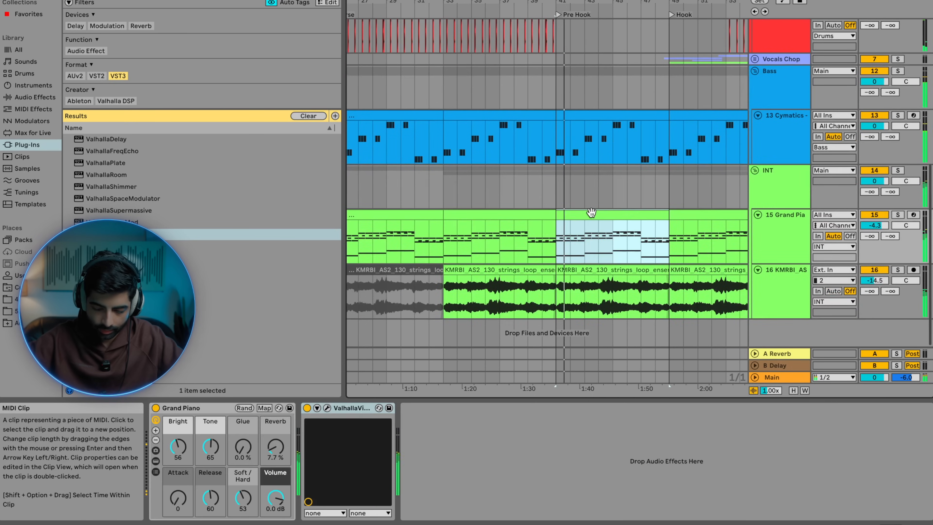
key("0")
left_click(555, 195)
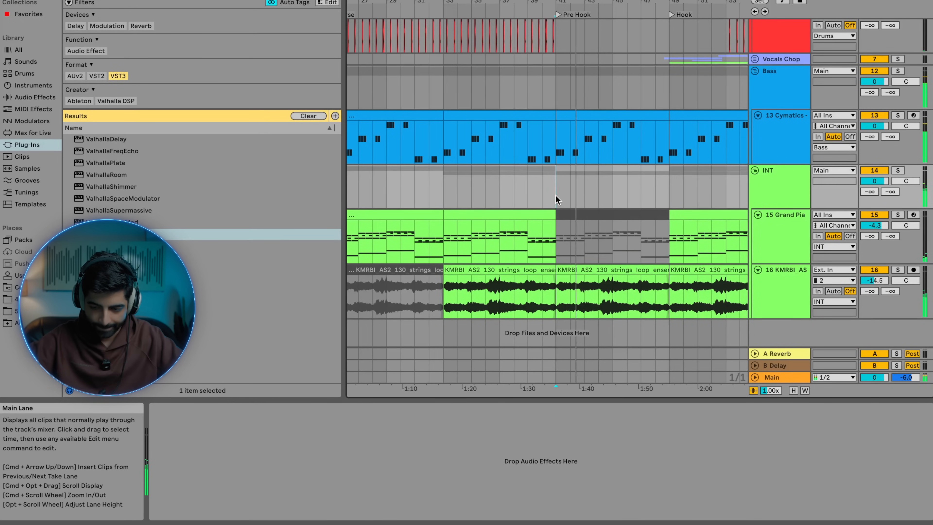
left_click_drag(874, 280, 873, 272)
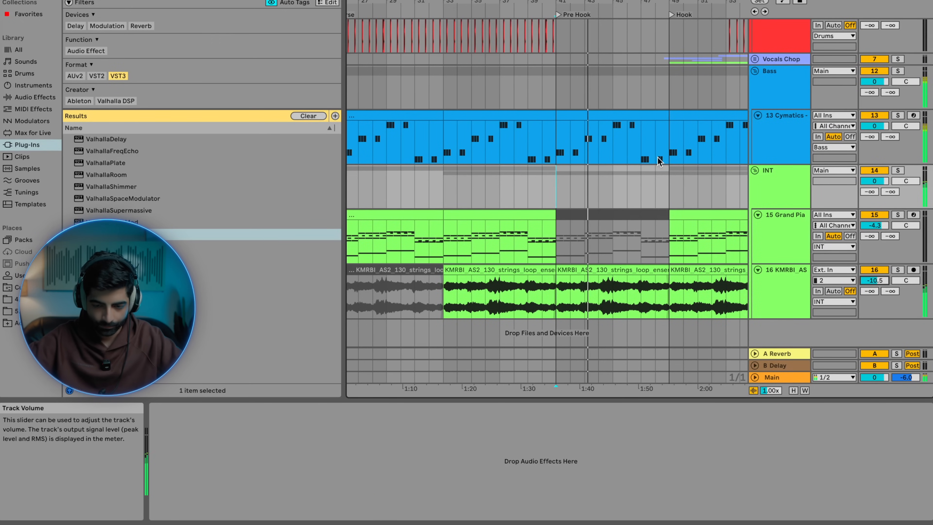
Step: Delete the last half bar before the second Hook at bar 49 on the bass, piano and strings tracks
left_click(606, 213)
left_click(609, 194)
scroll(608, 195, "down", 5)
scroll(609, 195, "up", 8)
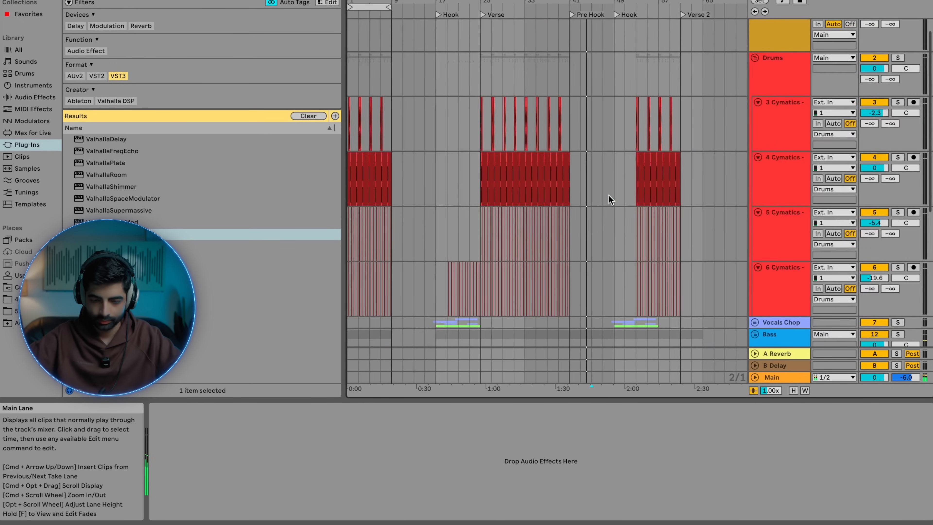
scroll(609, 199, "down", 5)
scroll(622, 257, "up", 8)
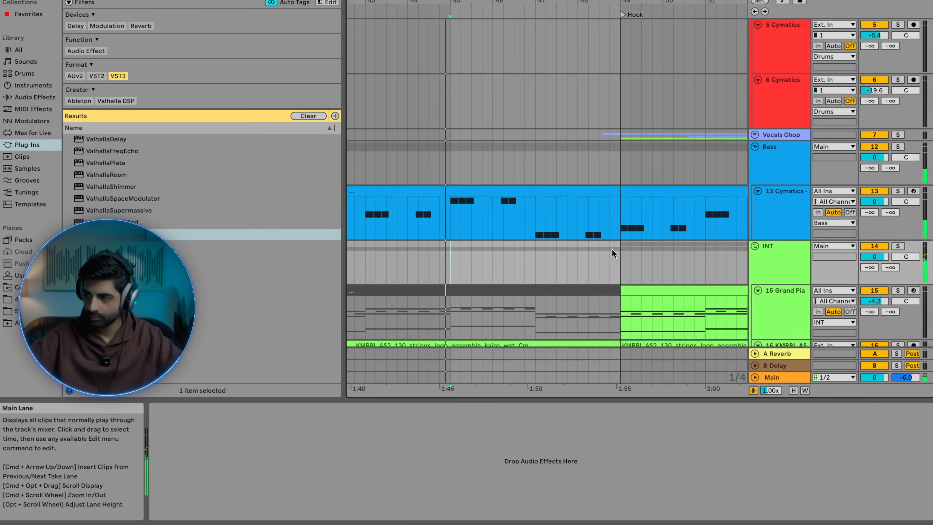
left_click(599, 206)
scroll(598, 207, "down", 3)
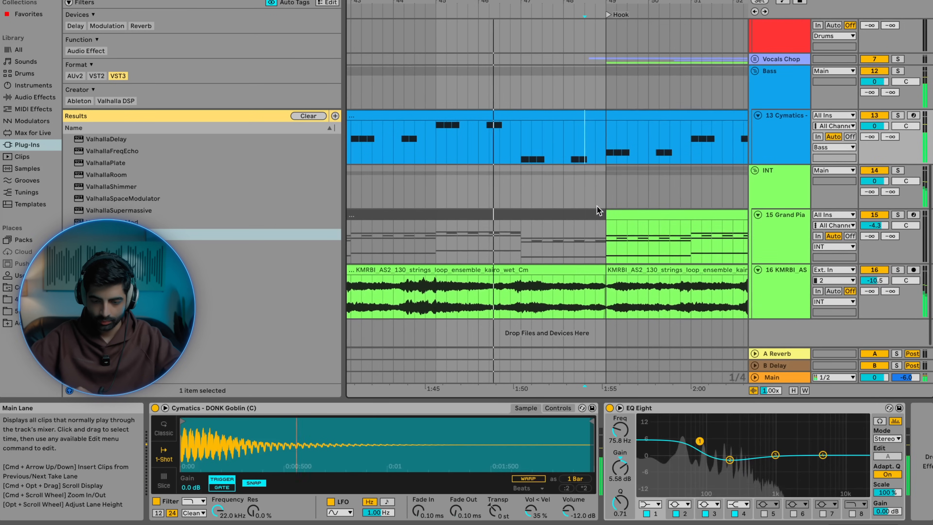
left_click(602, 299, "shift")
key("Delete")
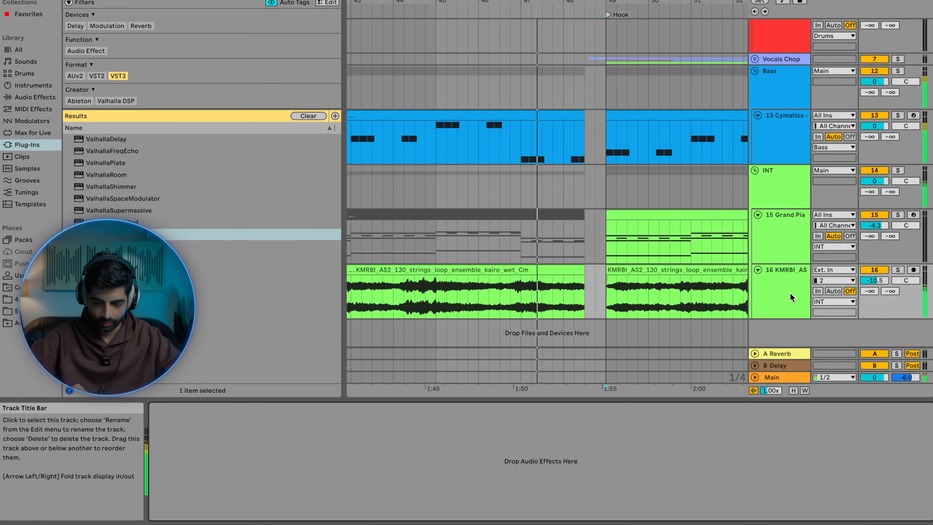
left_click(583, 188)
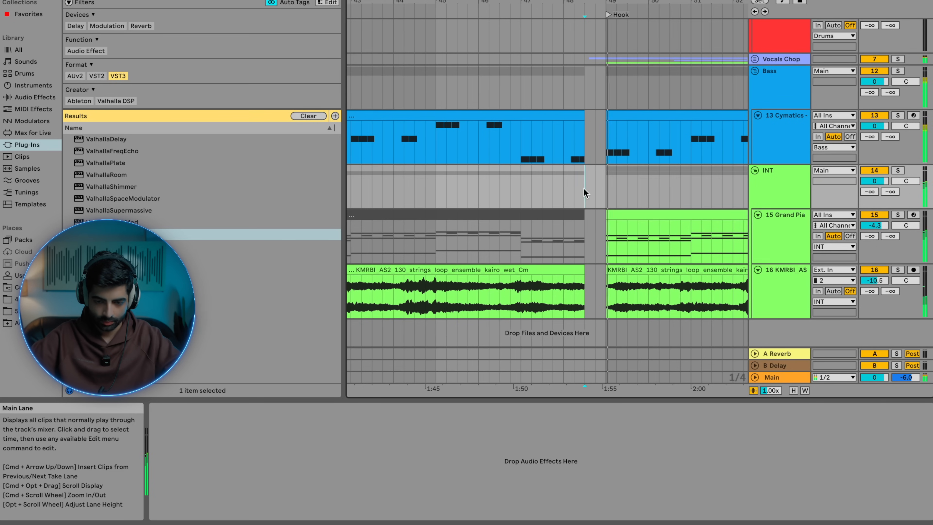
key("minus")
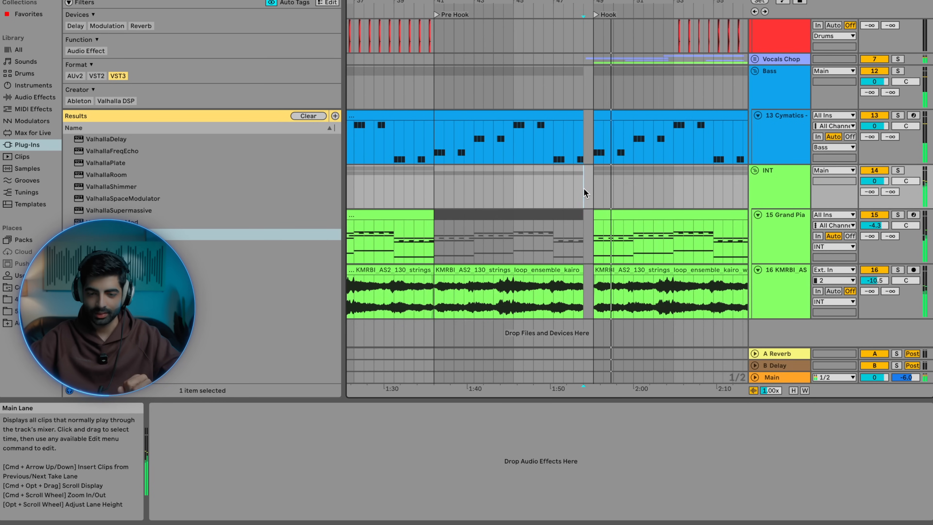
key("minus")
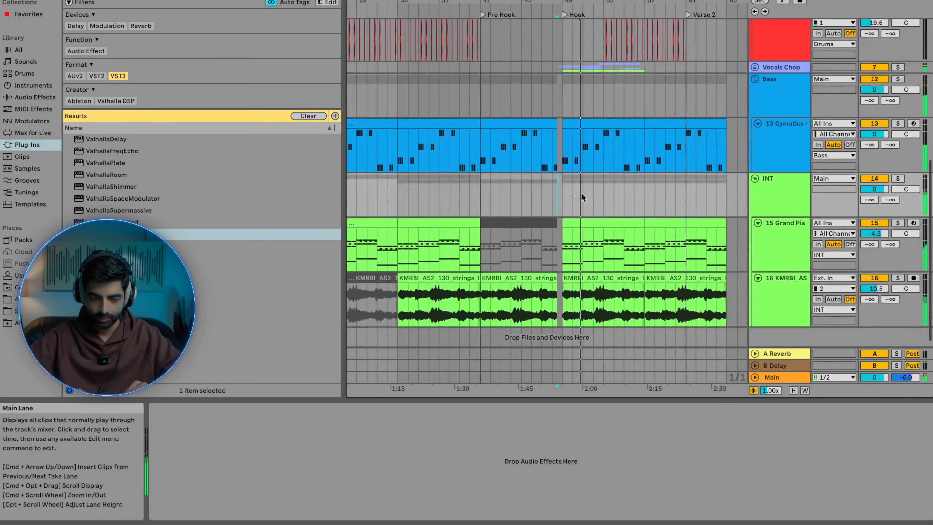
Step: Examine the second Hook's vocal chops and drum clips up to Verse 2 while the arrangement plays
left_click(566, 195)
scroll(566, 194, "up", 3)
scroll(566, 194, "down", 2)
scroll(566, 194, "up", 5)
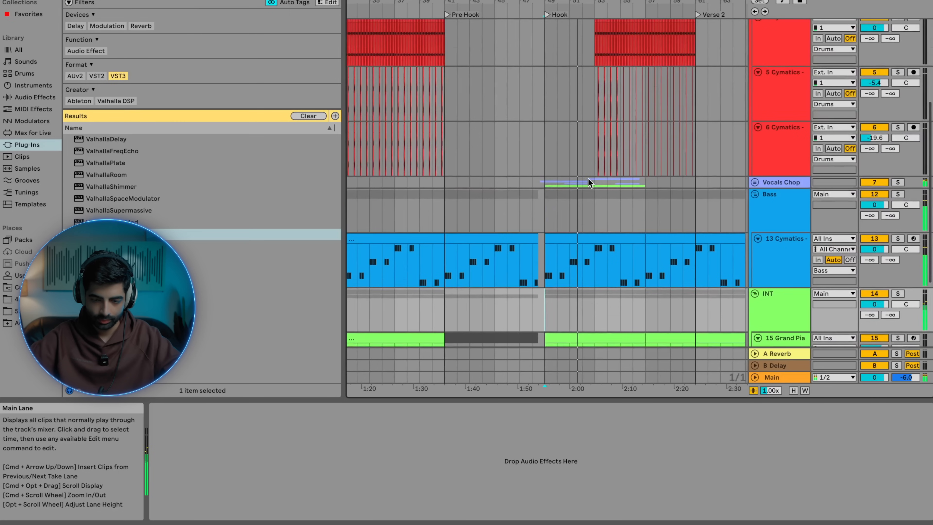
left_click(591, 179)
scroll(593, 179, "up", 5)
left_click(591, 139)
scroll(591, 139, "up", 4)
scroll(591, 139, "down", 3)
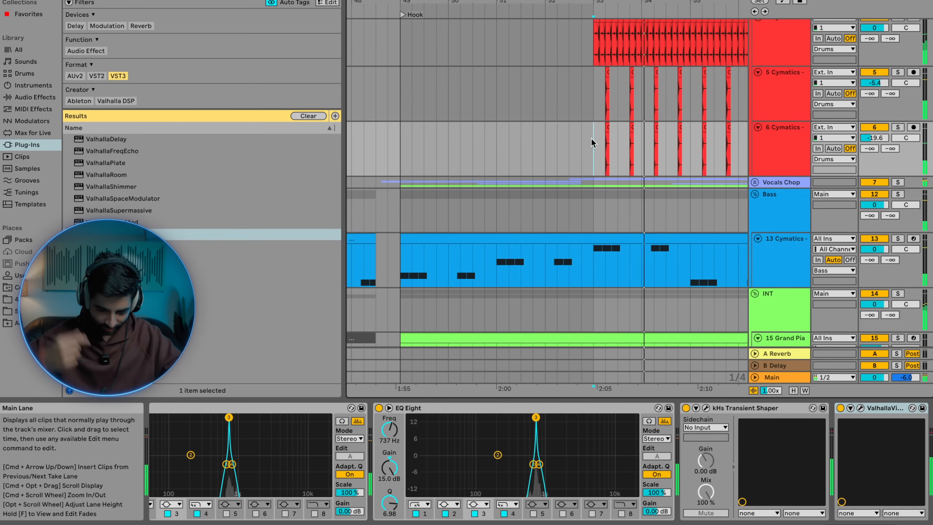
scroll(591, 139, "down", 4)
scroll(591, 139, "up", 6)
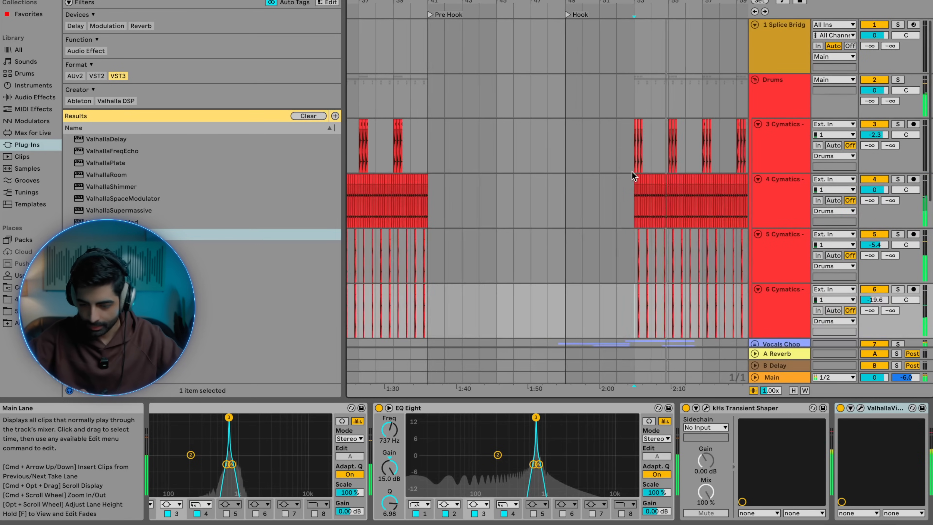
scroll(631, 171, "up", 3)
scroll(664, 223, "down", 2)
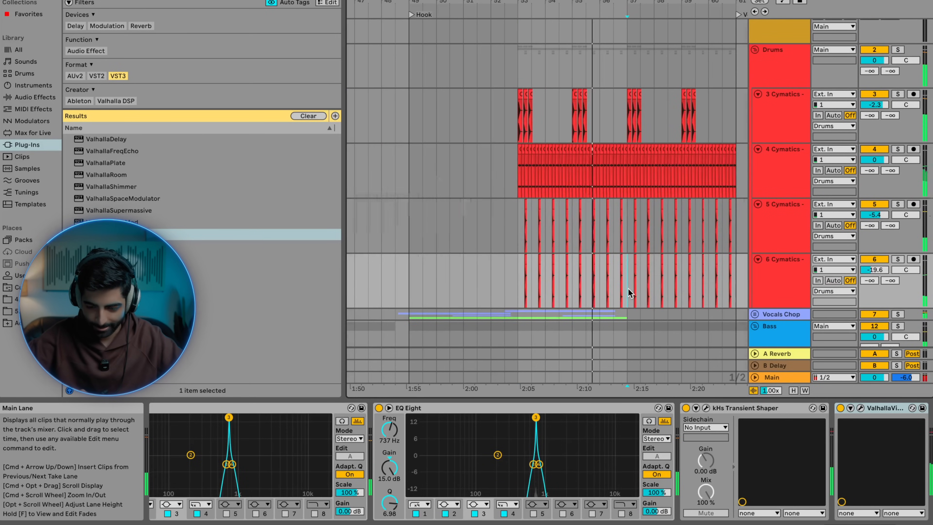
scroll(628, 289, "up", 4)
left_click(625, 111)
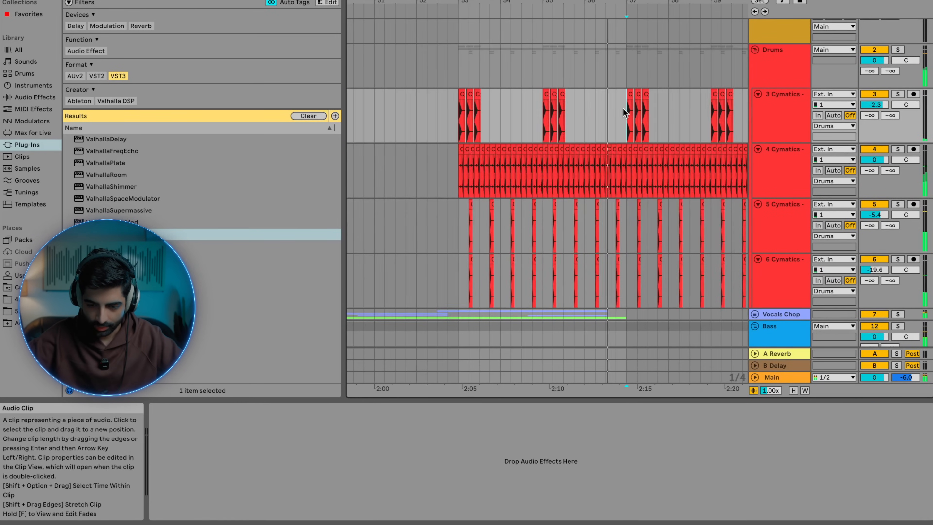
Step: Copy the section from the Verse locator at bar 25 to bar 57 across all tracks
scroll(623, 110, "down", 5)
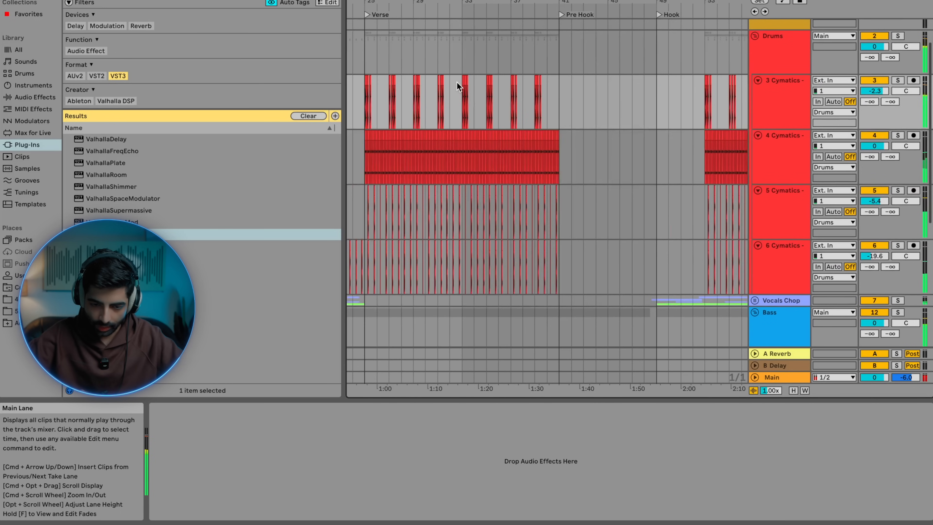
scroll(457, 82, "left", 3)
scroll(459, 47, "up", 2)
left_click(478, 35)
scroll(479, 37, "down", 8)
scroll(478, 37, "right", 4)
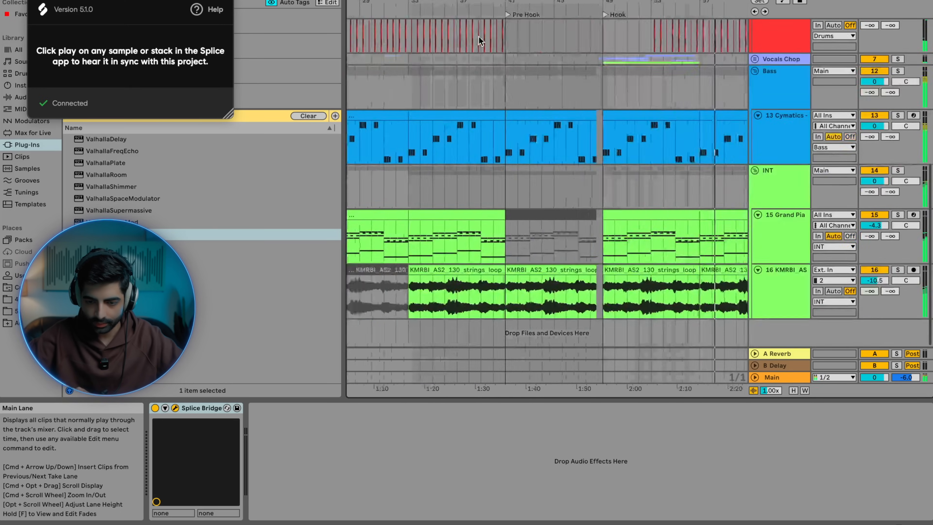
scroll(478, 36, "right", 3)
left_click(566, 374, "shift")
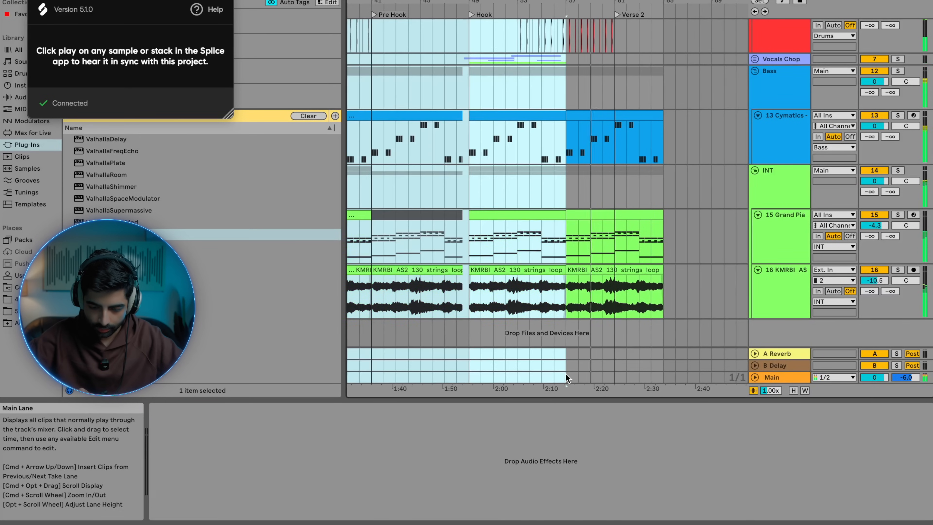
key("super+c")
Step: Paste the copied section at the Verse 2 locator at bar 61
scroll(660, 333, "up", 8)
left_click(666, 48)
key("super+v")
key("super+z")
left_click(618, 39)
key("super+v")
scroll(616, 39, "down", 4)
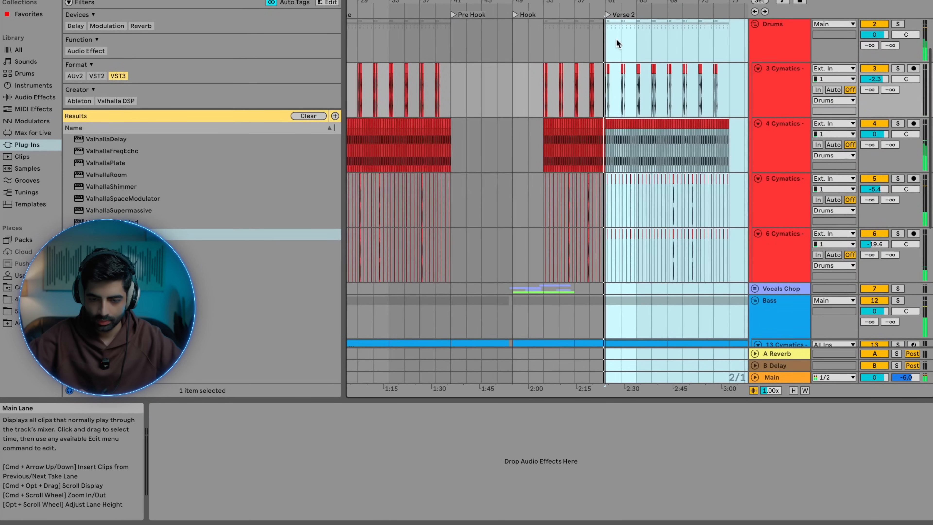
Step: Paste the copied section again at bar 57, where the second Hook's vocal chops end
scroll(616, 38, "up", 5)
left_click(509, 37)
scroll(508, 37, "up", 3)
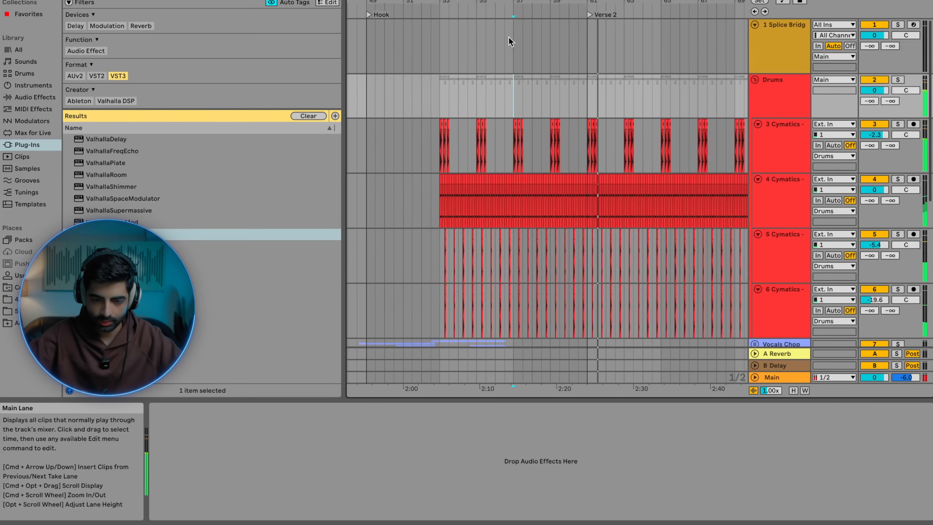
left_click(513, 36)
key("super+v")
Step: Replay the bars leading into bar 57 and move the Verse 2 locator to that bar
scroll(509, 37, "down", 4)
scroll(537, 43, "left", 3)
left_click(537, 42)
key("space")
key("space")
scroll(537, 42, "up", 5)
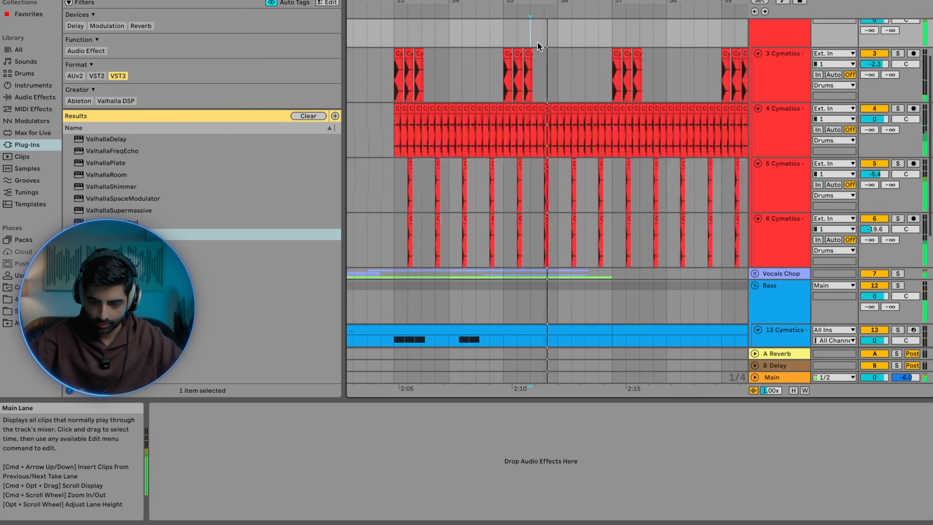
scroll(537, 42, "down", 3)
left_click_drag(664, 16, 541, 18)
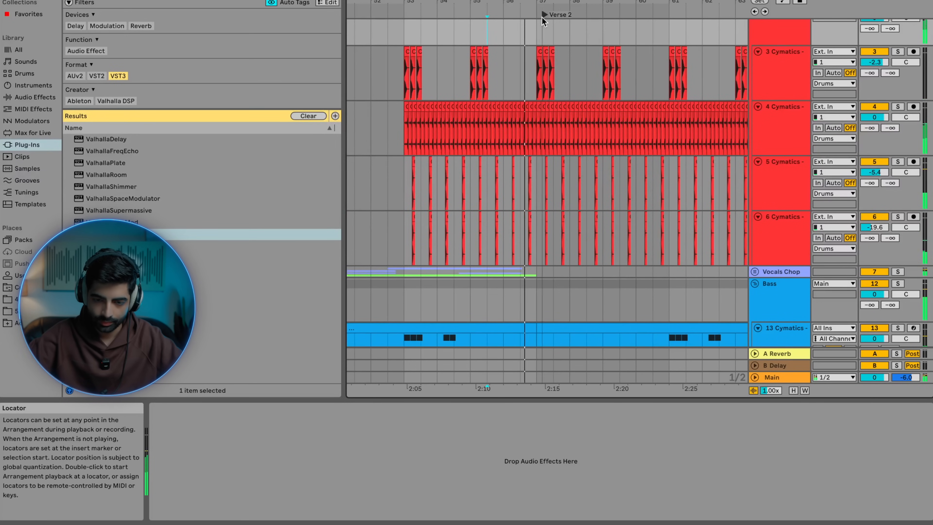
Step: Set the loop to span the bass part from the first Hook at bar 17 to the end of the arrangement
scroll(536, 17, "down", 6)
scroll(583, 126, "down", 5)
scroll(584, 122, "down", 4)
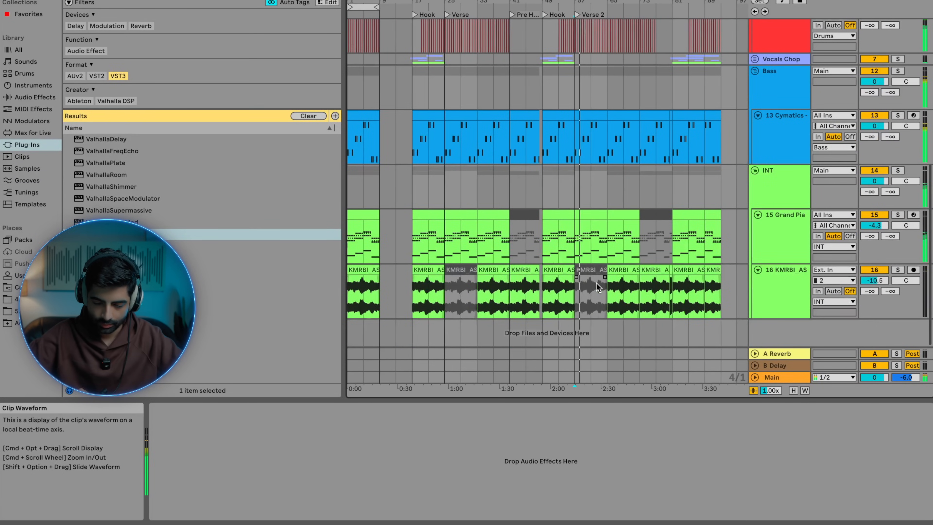
left_click_drag(716, 89, 415, 99)
key("super+l")
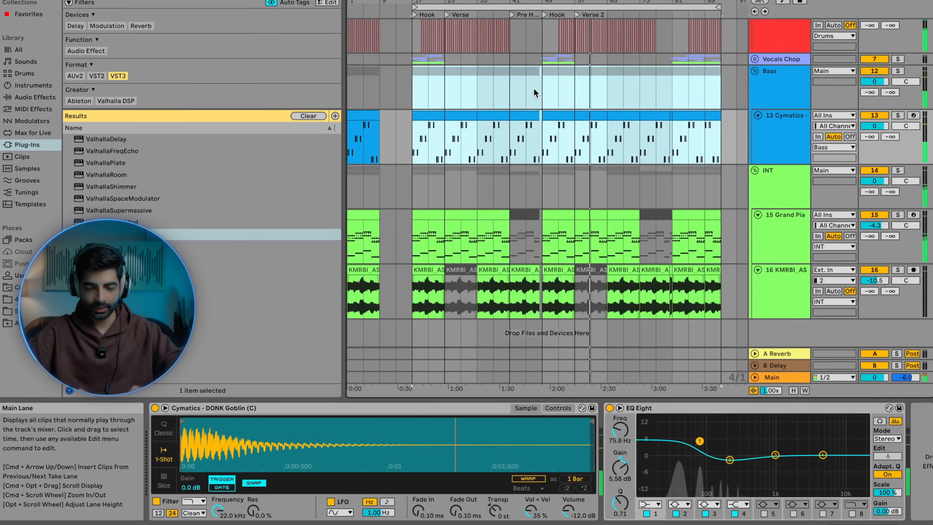
Step: Fold the Drums, Bass and INT groups and clear the time selection
scroll(533, 87, "up", 5)
left_click(755, 79)
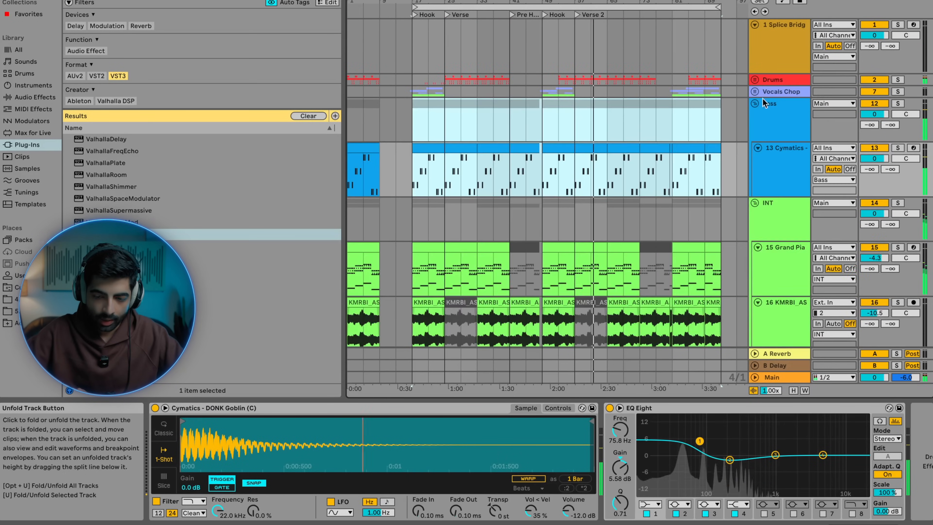
left_click(756, 104)
left_click(754, 116)
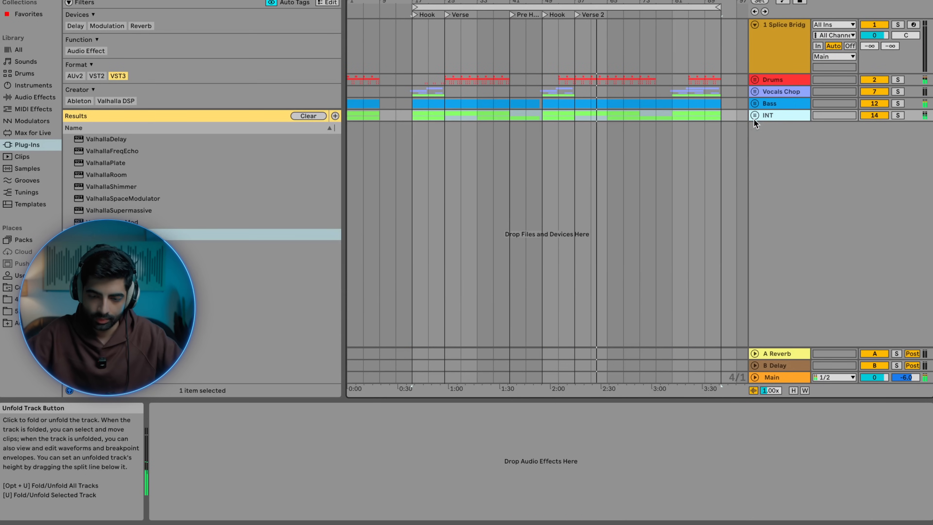
left_click(612, 132)
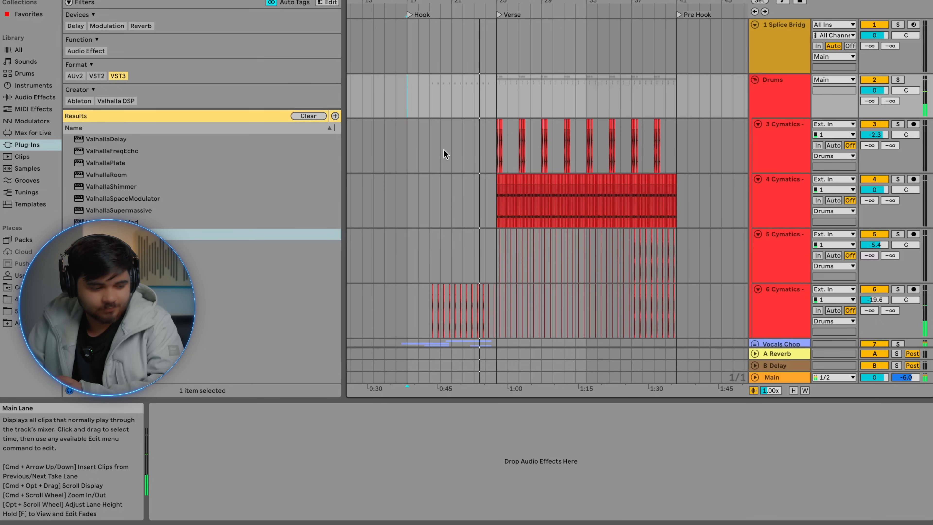
Step: Follow the playback from the first Hook into the Verse and examine how the drum tracks enter at bar 25
scroll(443, 149, "down", 3)
scroll(443, 153, "up", 5)
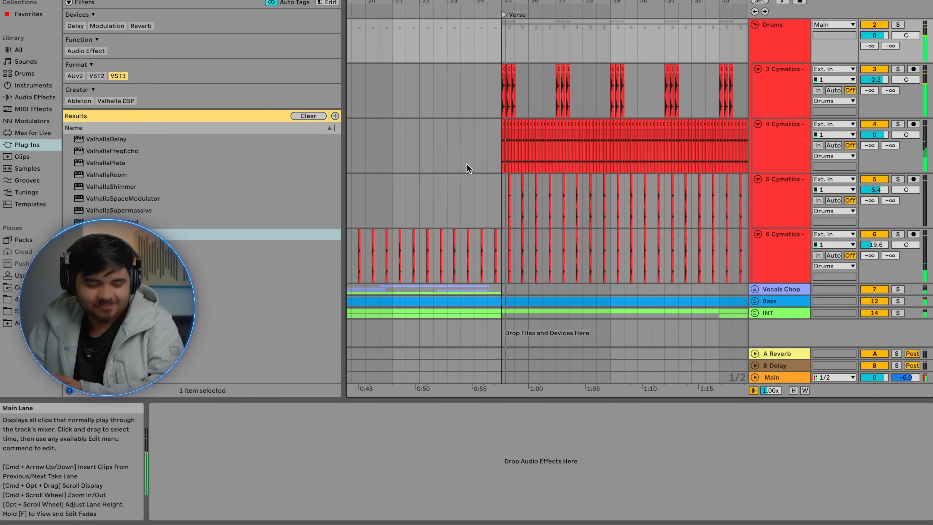
scroll(468, 167, "down", 4)
scroll(487, 188, "up", 6)
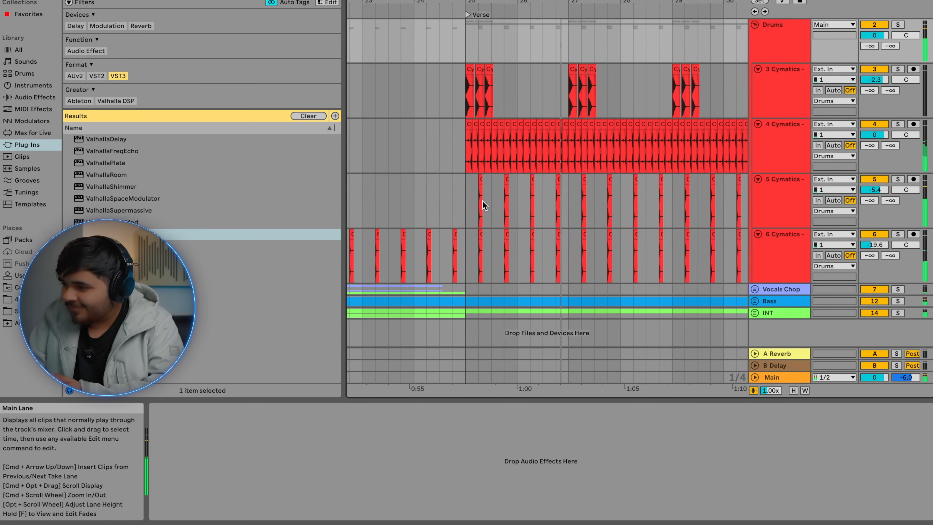
scroll(483, 201, "down", 3)
scroll(482, 201, "down", 5)
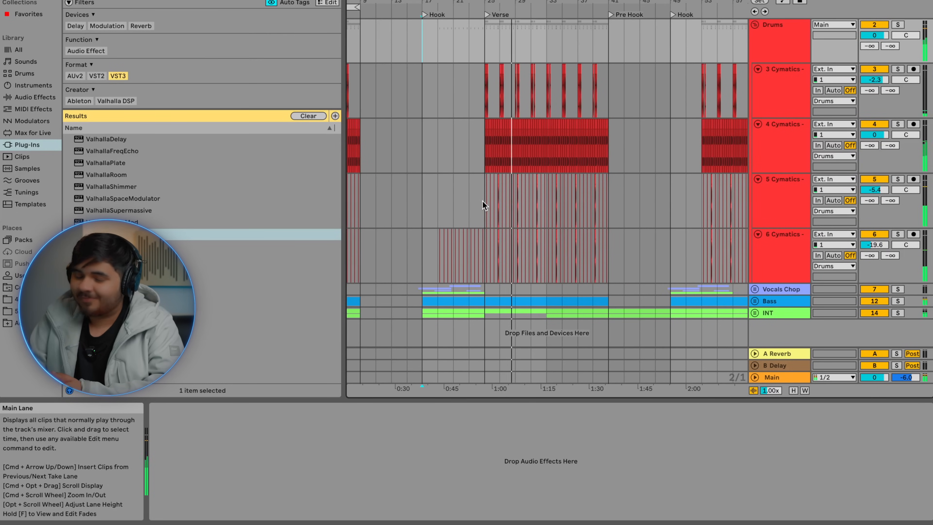
scroll(483, 201, "up", 5)
scroll(483, 201, "down", 4)
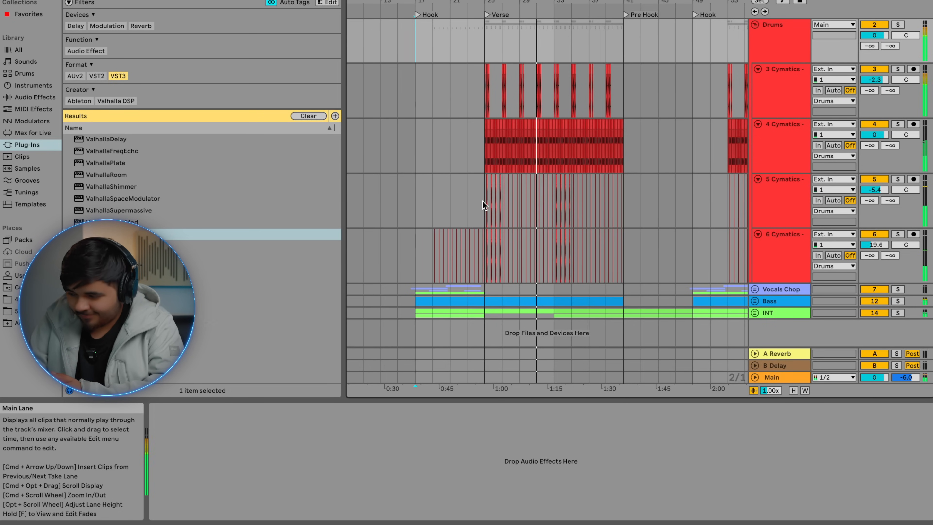
scroll(556, 174, "up", 3)
scroll(549, 148, "up", 4)
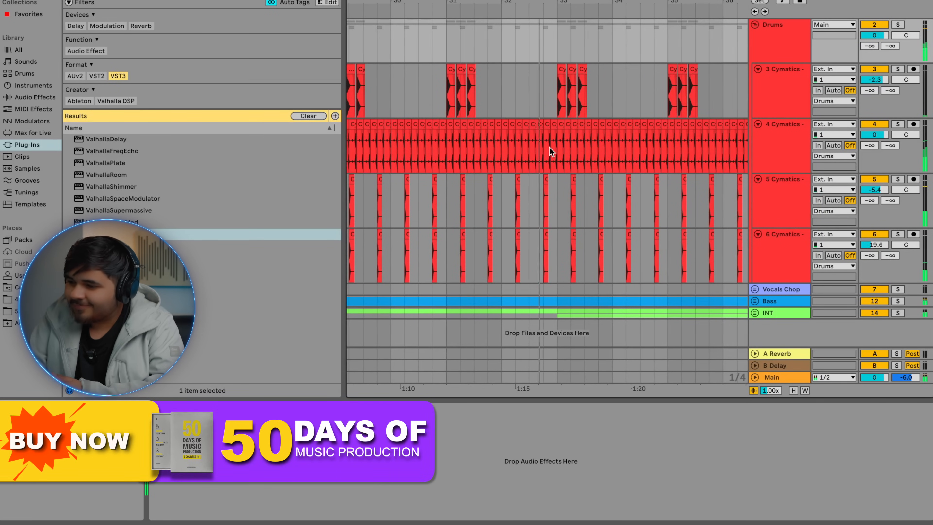
Step: Review the end of the Verse leading into the Pre Hook at bar 41 and unfold the Bass group to inspect its clip
scroll(549, 147, "down", 5)
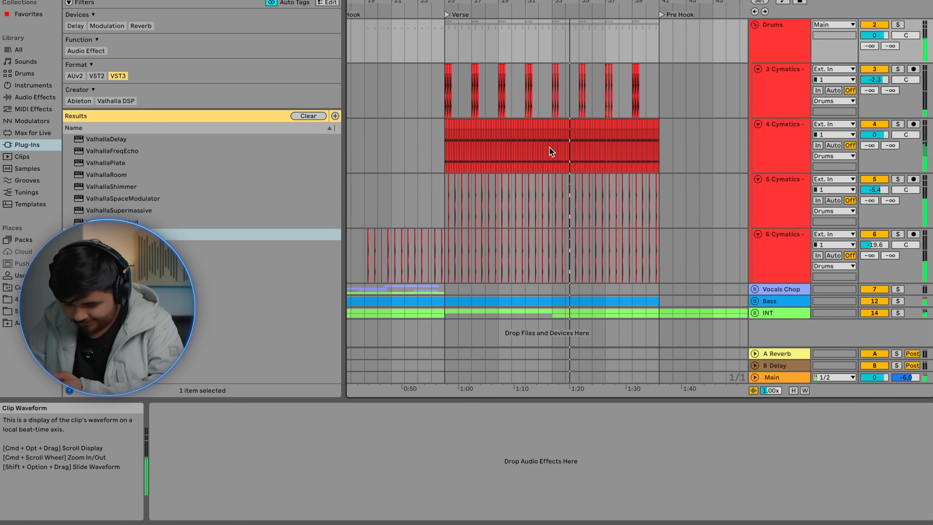
scroll(596, 155, "up", 3)
scroll(596, 154, "down", 4)
scroll(596, 154, "up", 3)
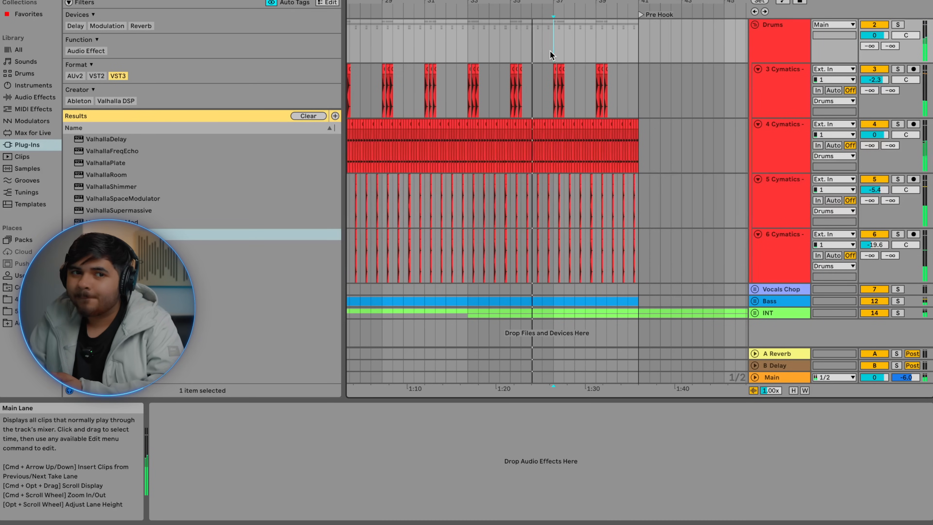
scroll(550, 51, "right", 5)
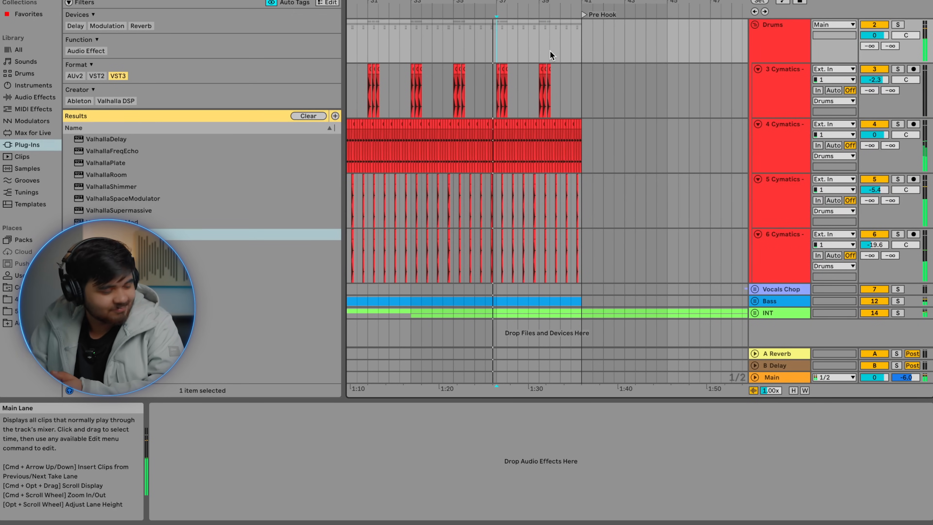
scroll(526, 61, "up", 3)
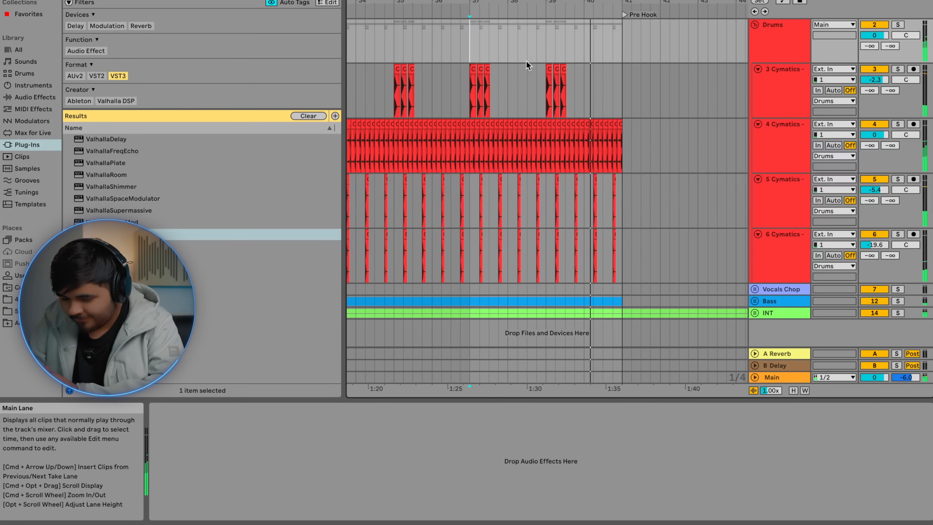
scroll(526, 61, "down", 5)
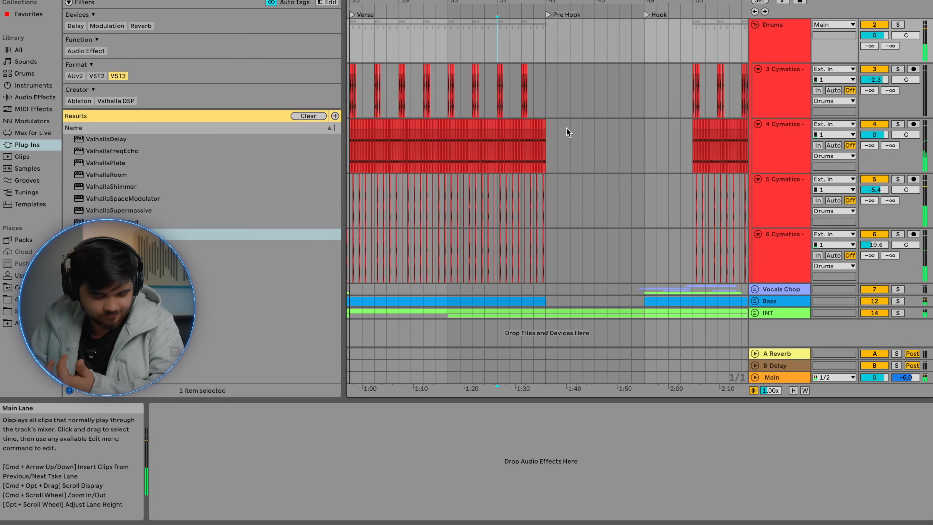
scroll(588, 154, "up", 5)
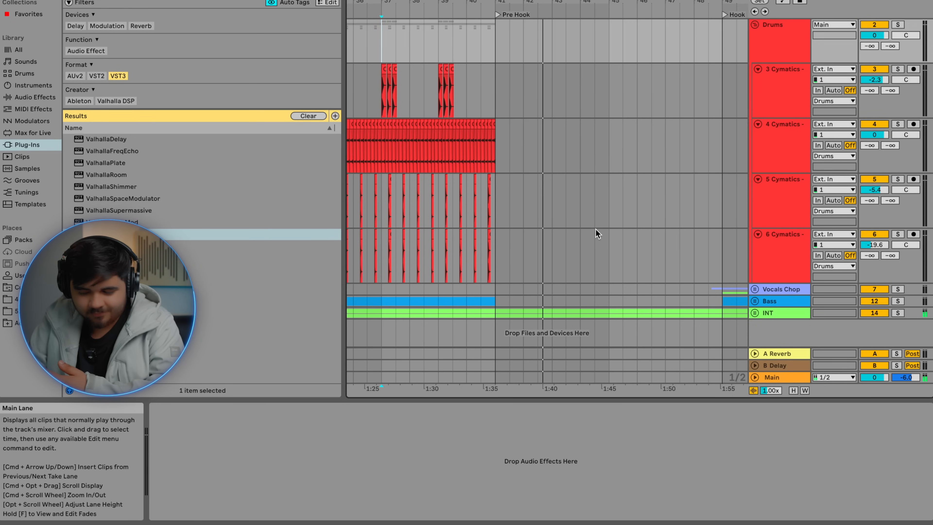
left_click(754, 301)
scroll(475, 291, "down", 3)
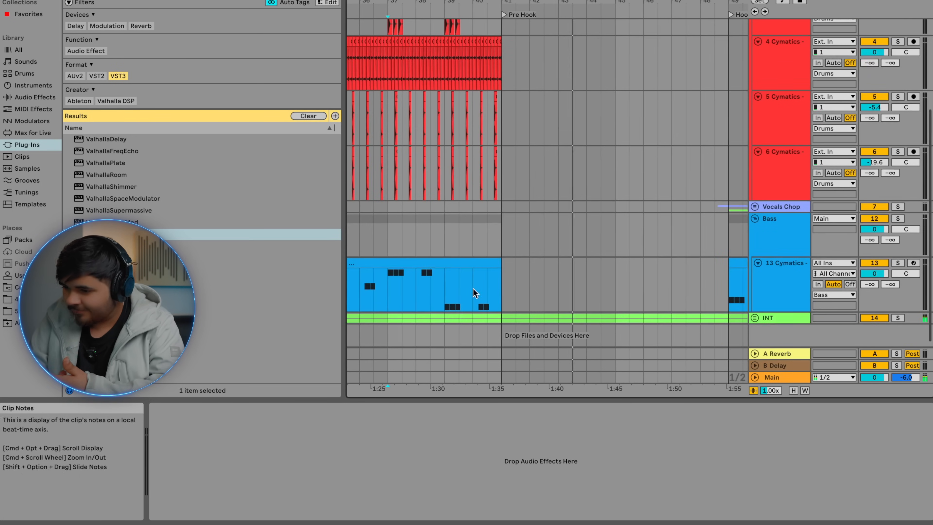
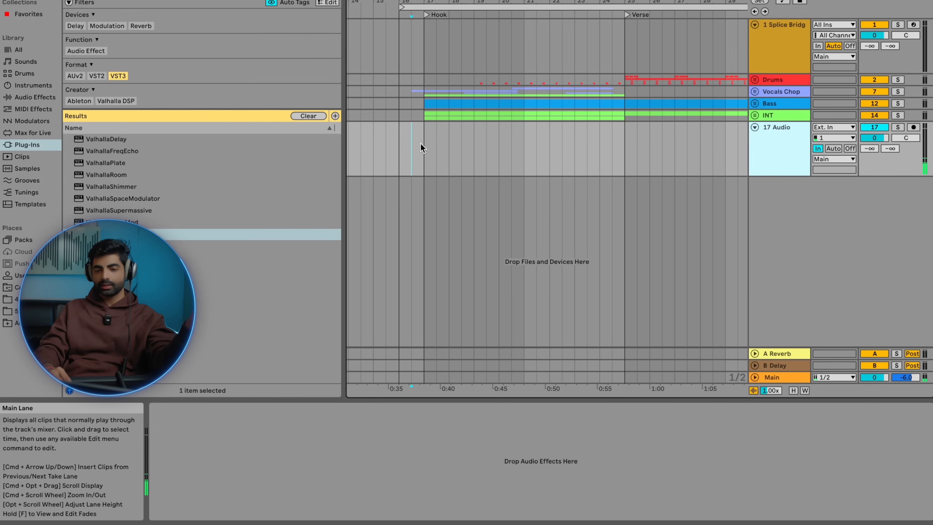
left_click(771, 117)
left_click(771, 104)
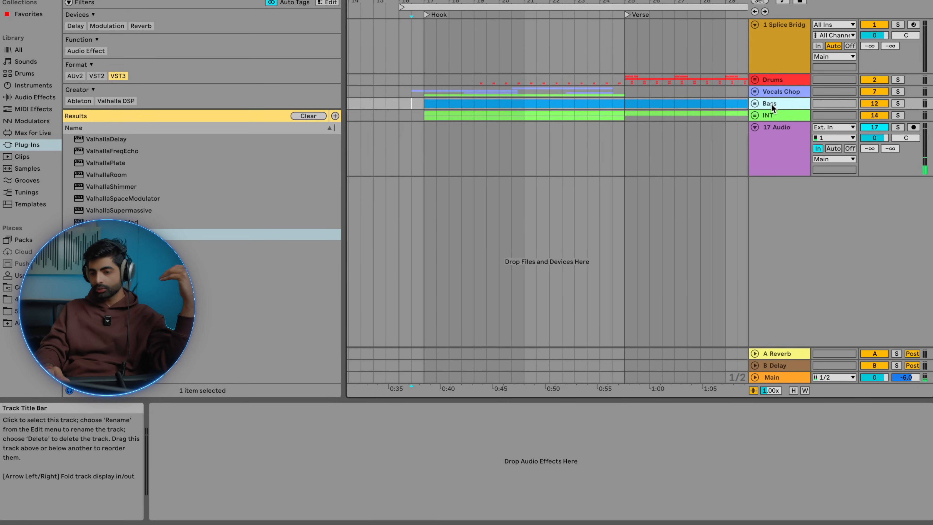
left_click(771, 92)
left_click(771, 83)
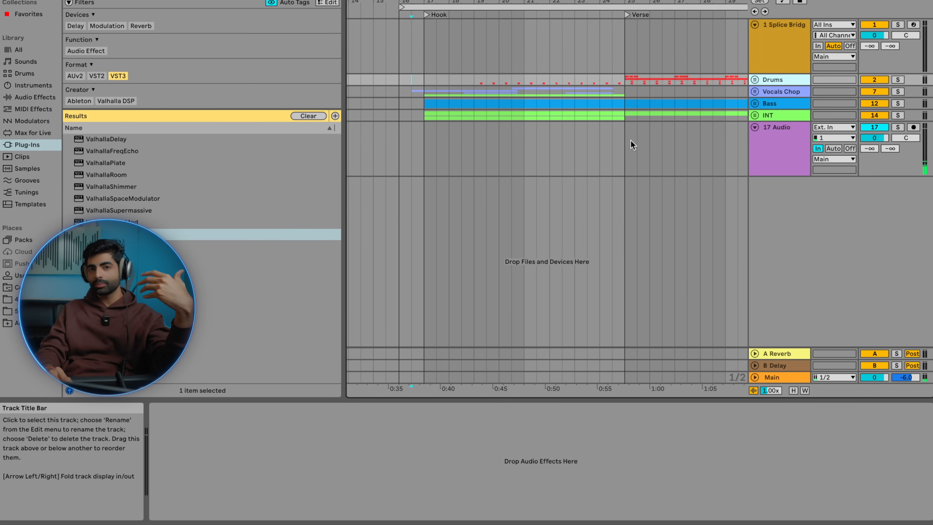
Step: Select bars 16 to 95 on the 17 Audio track and export that range of the Main output as a CBR 320 MP3
scroll(414, 211, "down", 5)
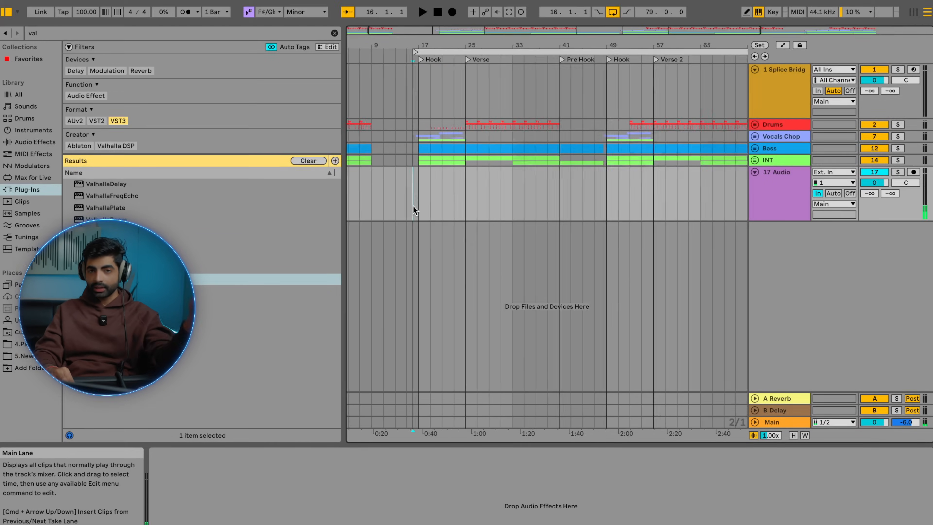
scroll(709, 192, "up", 5)
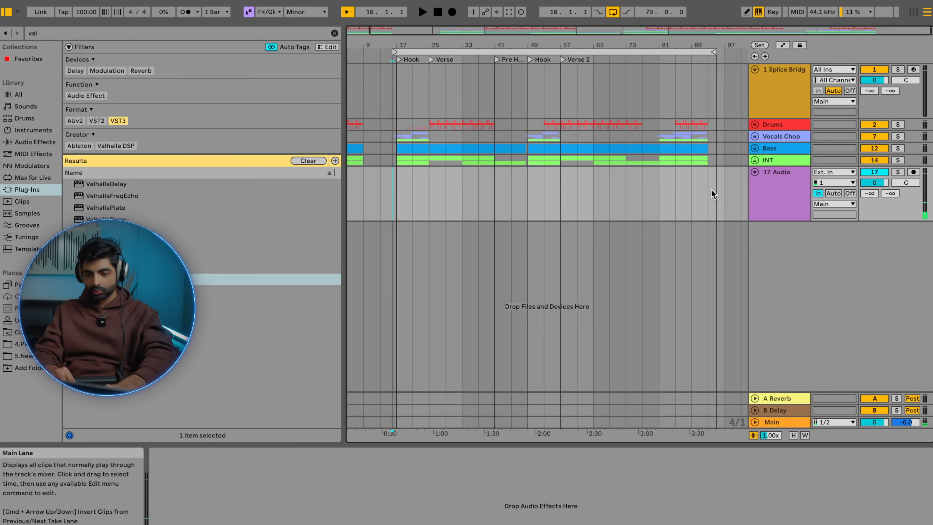
left_click(724, 194, "shift")
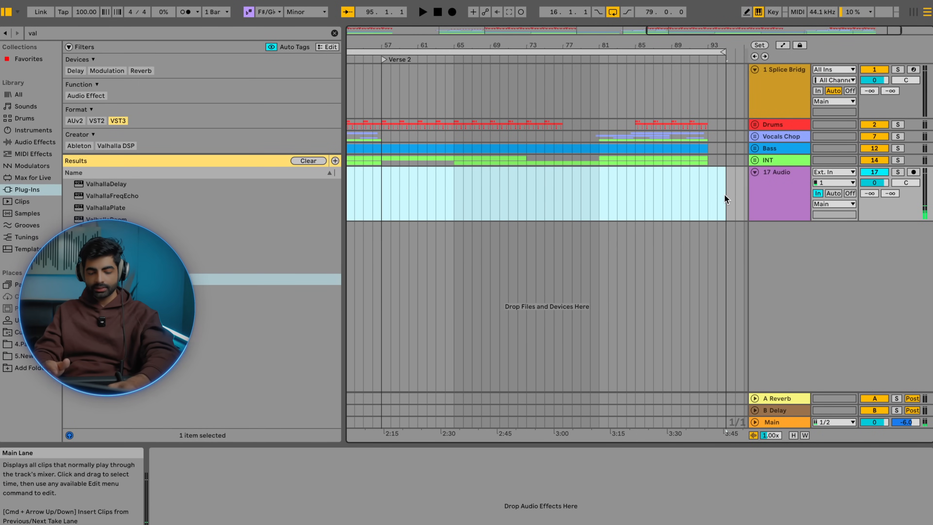
key("super+shift+r")
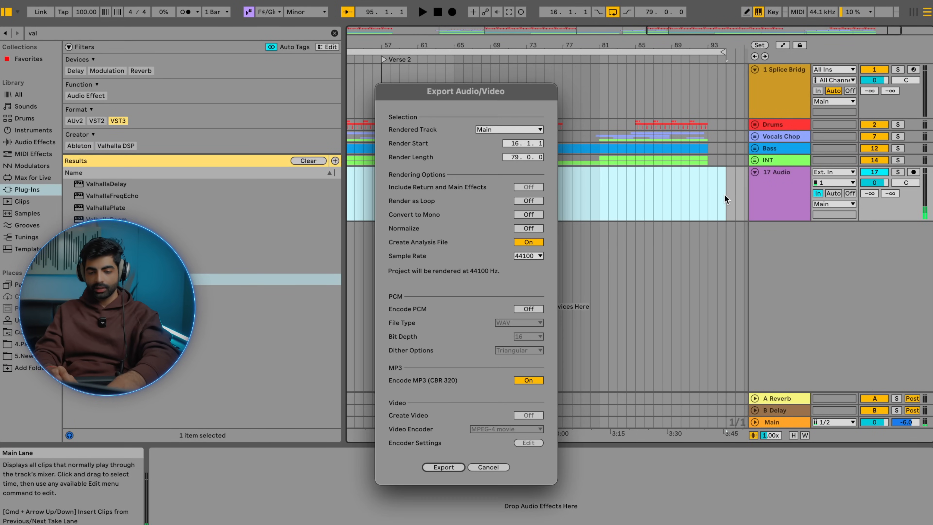
left_click(443, 467)
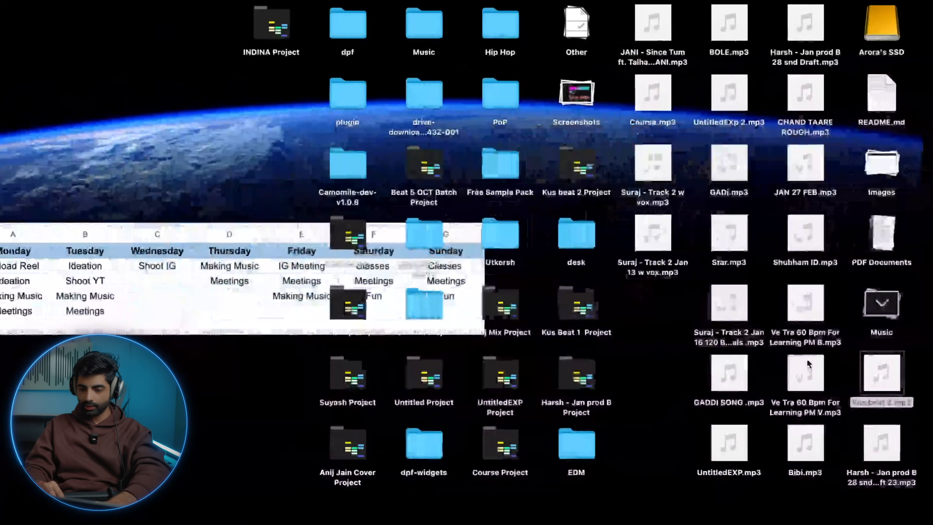
Step: Import Kus beat 2.mp3 from the desktop onto track 3 at bar 17 of the new project and check the project tempo
left_click_drag(910, 380, 508, 220)
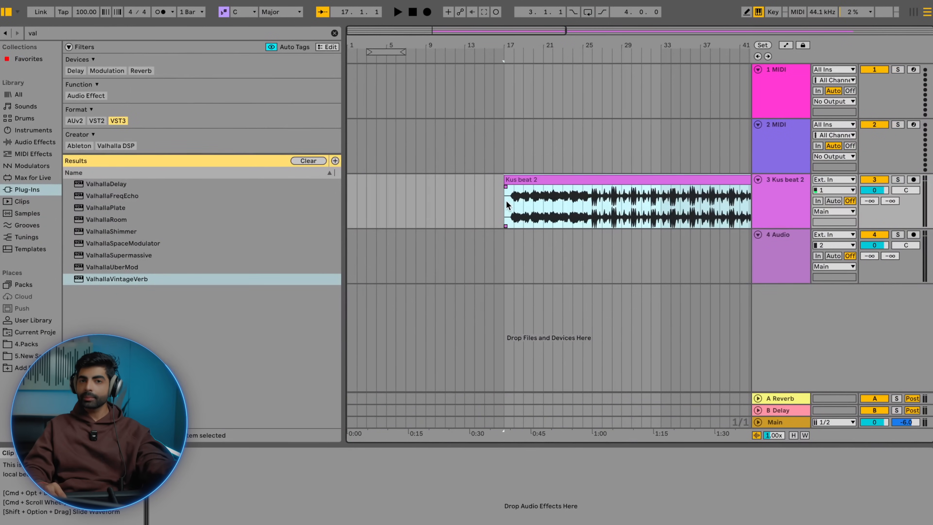
left_click(85, 12)
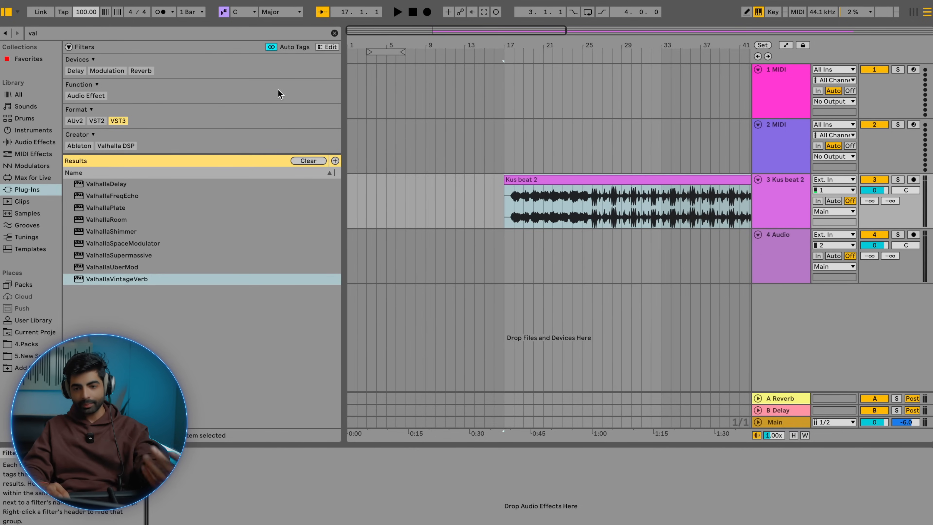
scroll(493, 150, "up", 3)
scroll(551, 165, "right", 2)
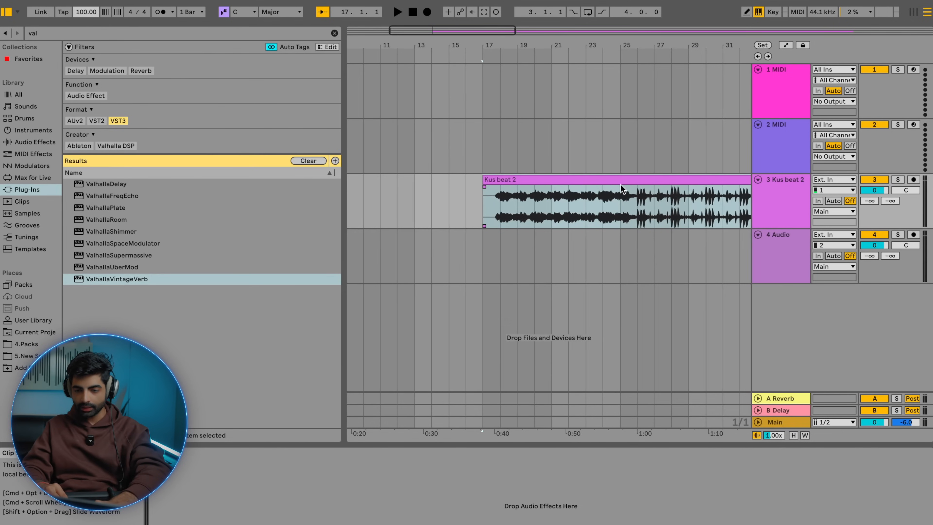
Step: Turn off warping for the Kus beat 2 clip and close its clip view
double_click(595, 182)
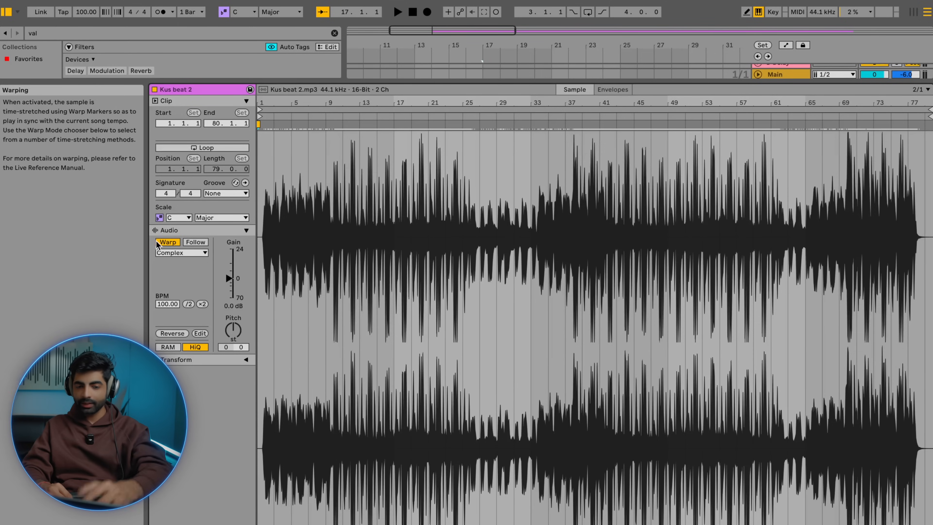
left_click(168, 241)
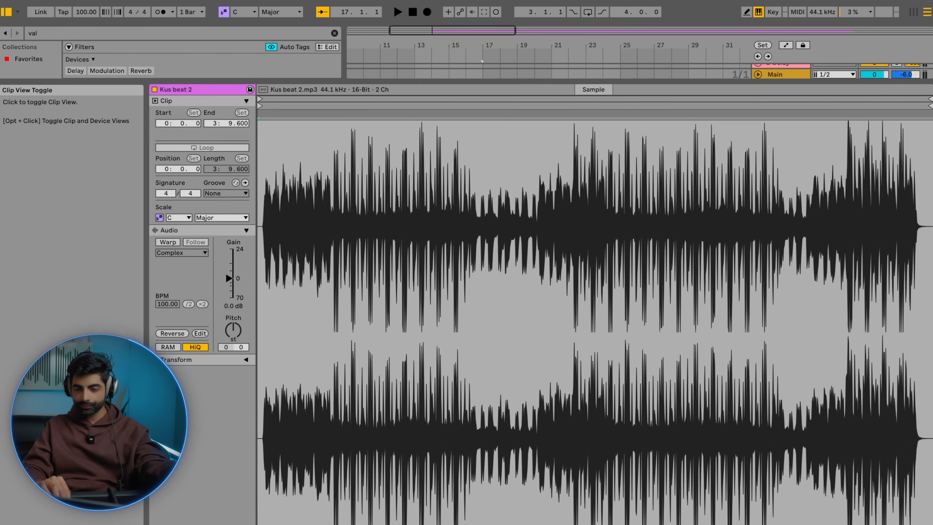
left_click(888, 523)
Step: Shift the Kus beat 2 clip slightly earlier so its first drum hit lands on bar 26, and play it from there
scroll(637, 171, "up", 6)
scroll(638, 172, "up", 8)
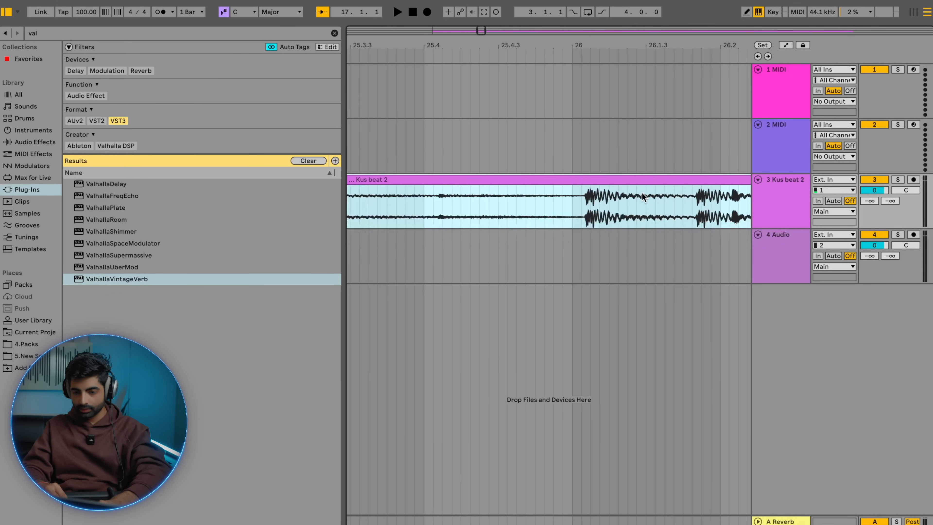
left_click_drag(579, 181, 552, 185)
scroll(551, 191, "down", 6)
left_click(503, 209)
key("space")
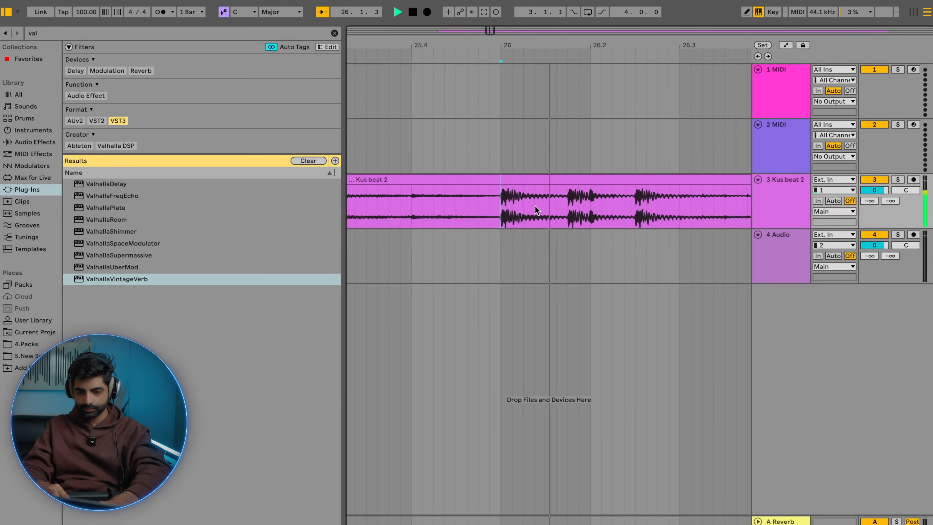
scroll(535, 210, "down", 10)
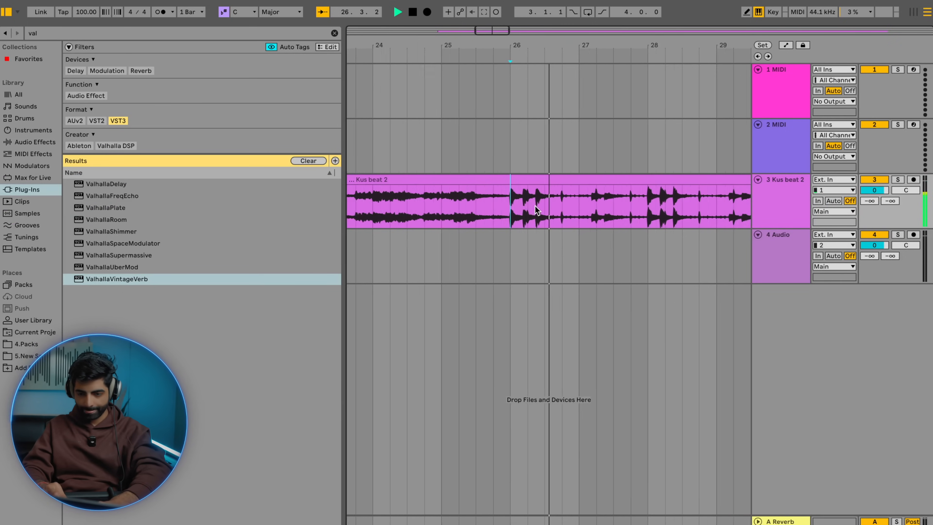
scroll(531, 211, "left", 6)
left_click(477, 209)
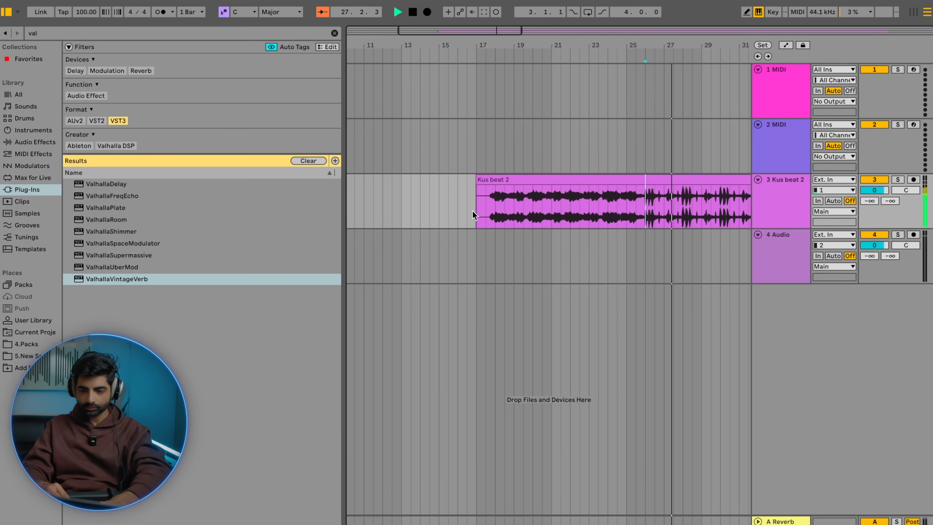
Step: Insert a new audio track below the Kus beat 2 track and set its monitoring to In
left_click(796, 253)
left_click(794, 223)
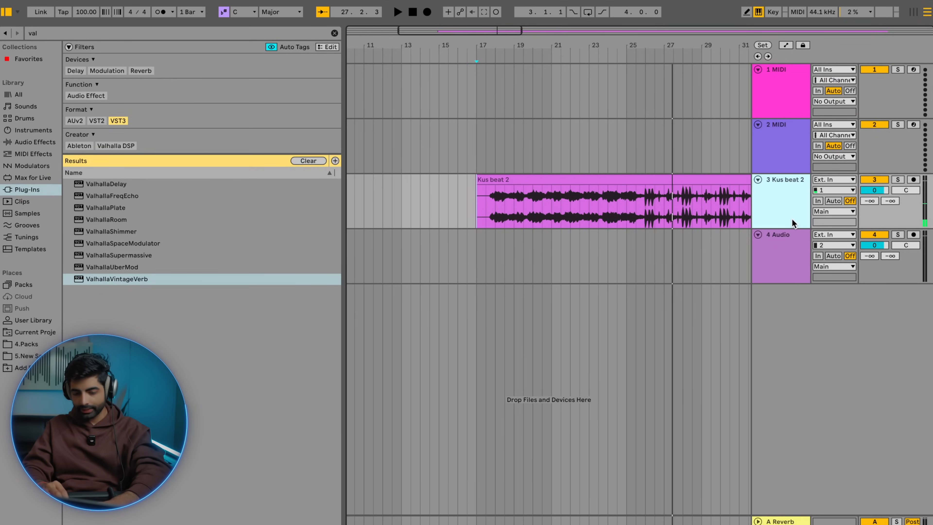
key("ctrl+t")
left_click(816, 256)
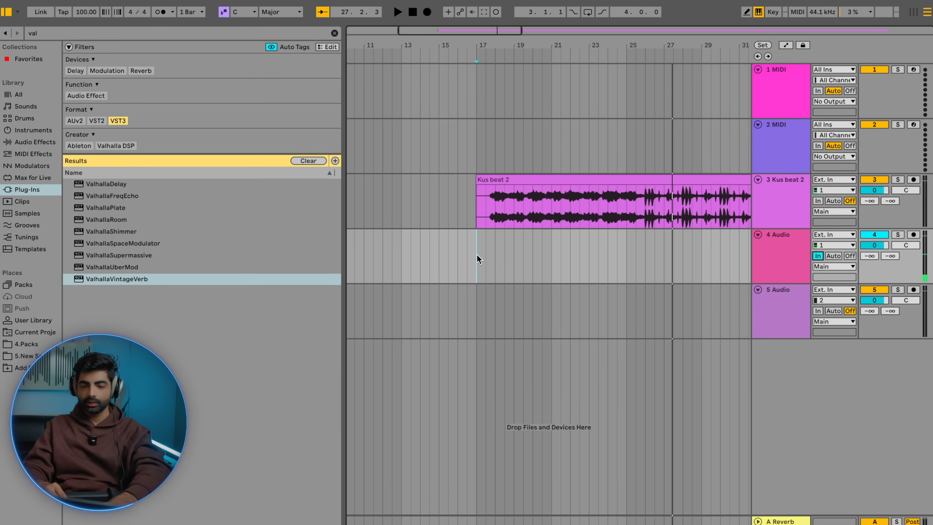
Step: Move the Kus beat 2 clip one bar earlier and cut off its opening before bar 17
scroll(481, 218, "up", 5)
left_click_drag(502, 206, 452, 212)
key("ctrl+shift+Delete")
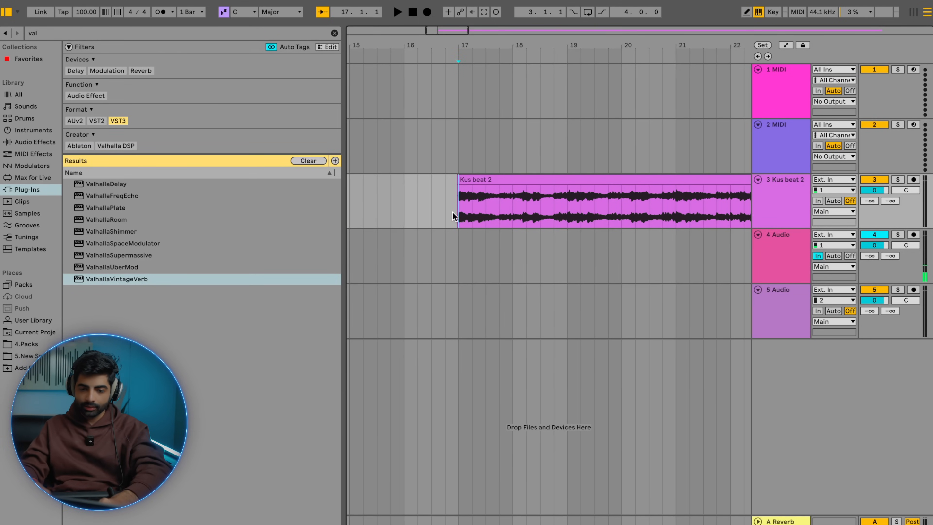
Step: Extend the start of the Kus beat 2 clip back to the middle of bar 16, delete the silence before it and add a short fade-in
key("minus")
left_click_drag(460, 178, 416, 206)
scroll(430, 193, "up", 5)
key("Delete")
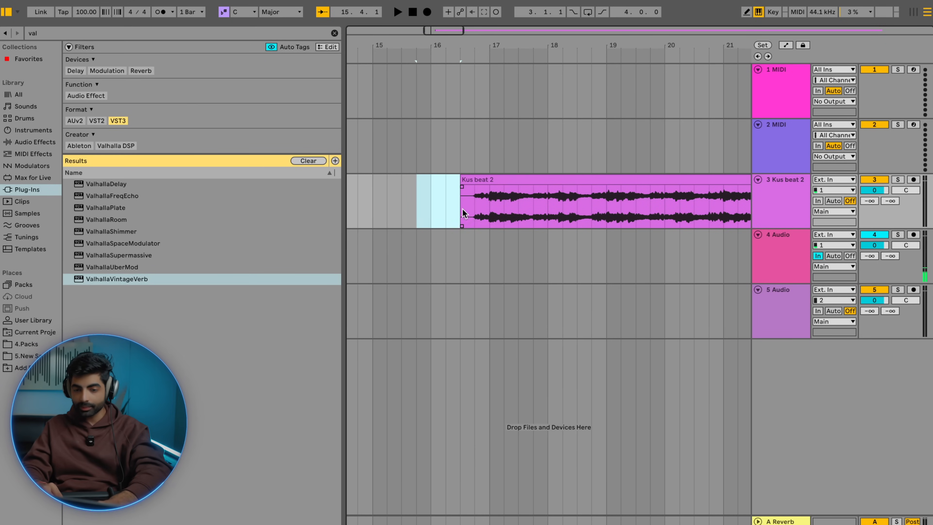
left_click_drag(464, 189, 472, 186)
Step: Arm the 4 Audio track and start recording on it from bar 21
scroll(475, 188, "down", 5)
scroll(475, 188, "right", 3)
left_click(473, 253)
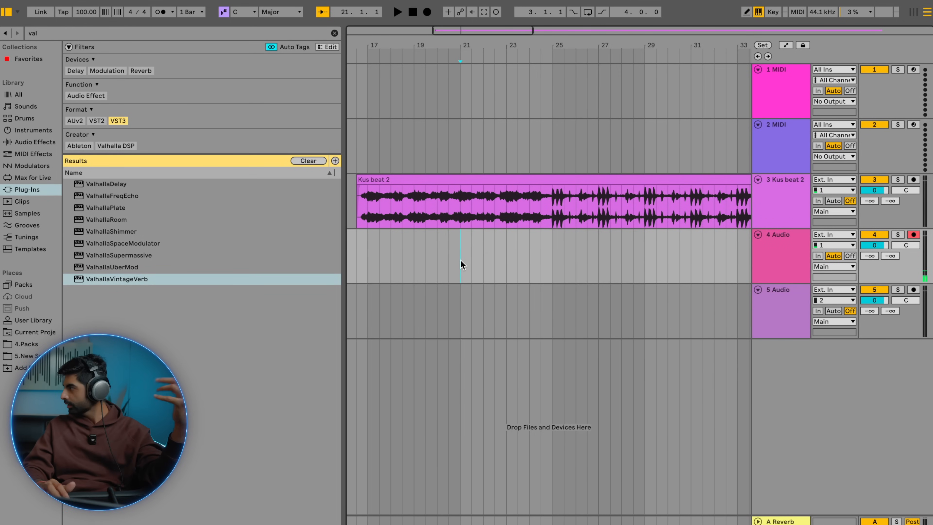
left_click(427, 12)
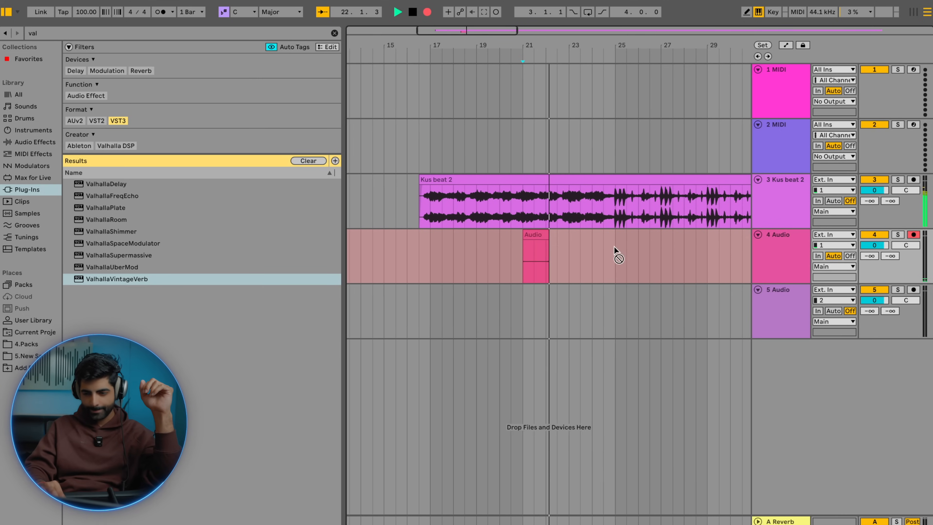
Step: Let the first vocal take on the 4 Audio track record up to bar 50 and stop it there
key("plus")
key("plus")
scroll(614, 246, "up", 2)
scroll(614, 246, "down", 3)
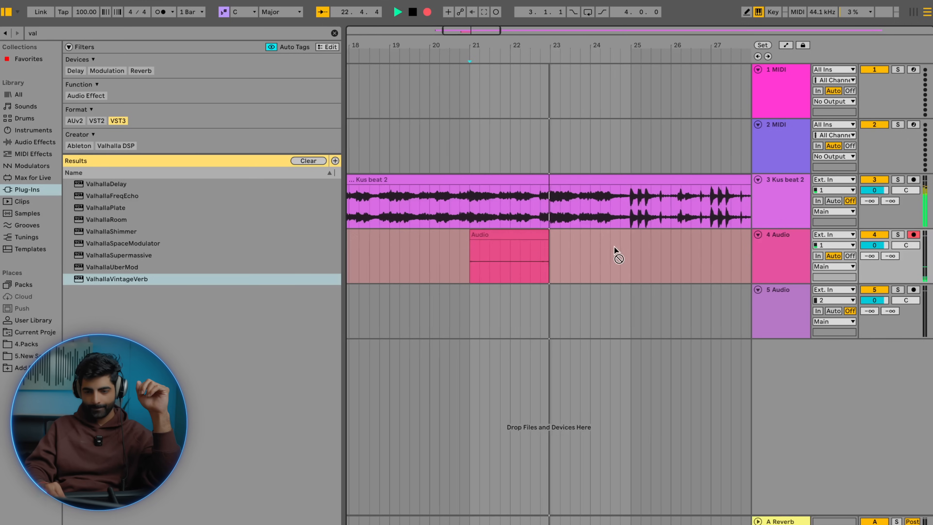
scroll(614, 247, "right", 2)
scroll(614, 246, "down", 3)
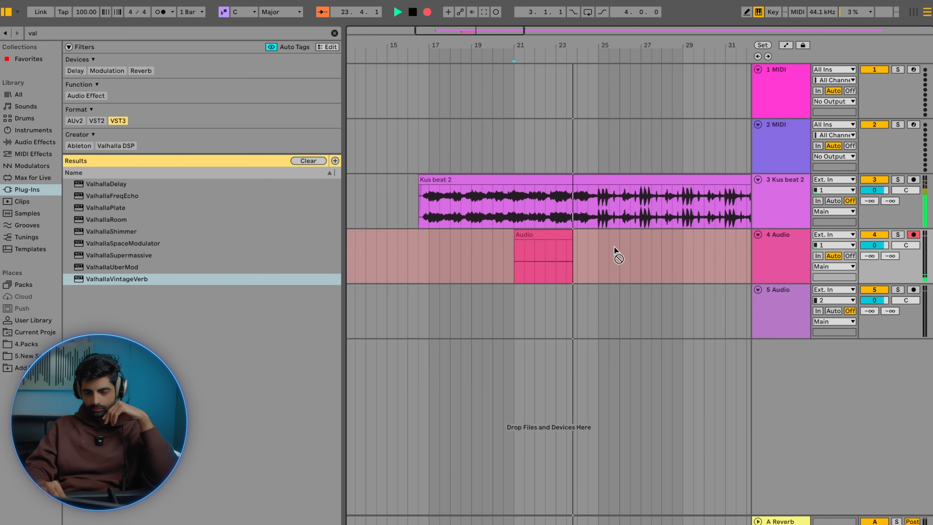
scroll(614, 247, "up", 1)
scroll(614, 246, "down", 2)
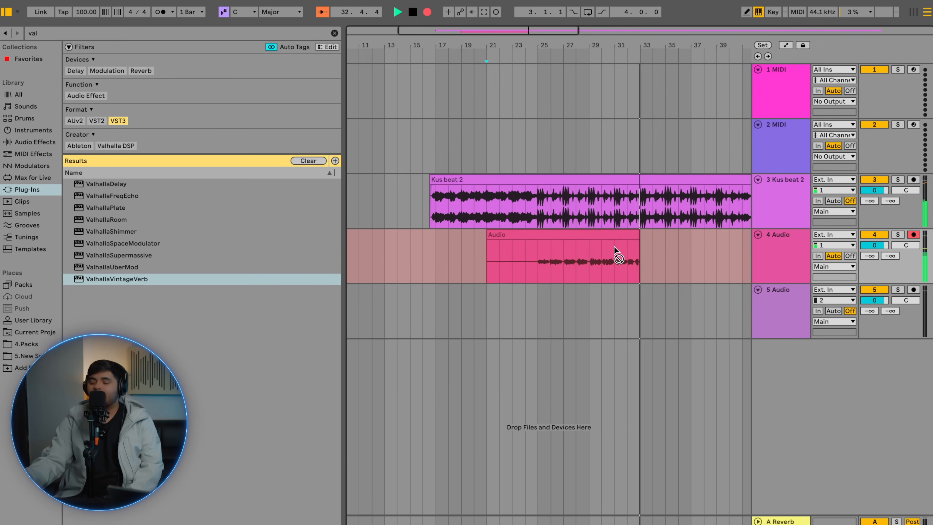
scroll(660, 227, "up", 10)
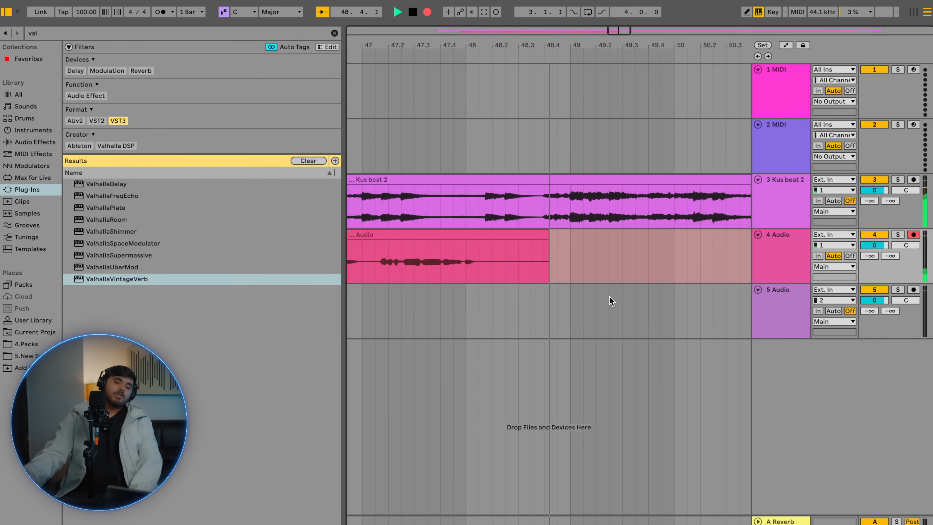
scroll(609, 300, "down", 10)
scroll(501, 275, "down", 5)
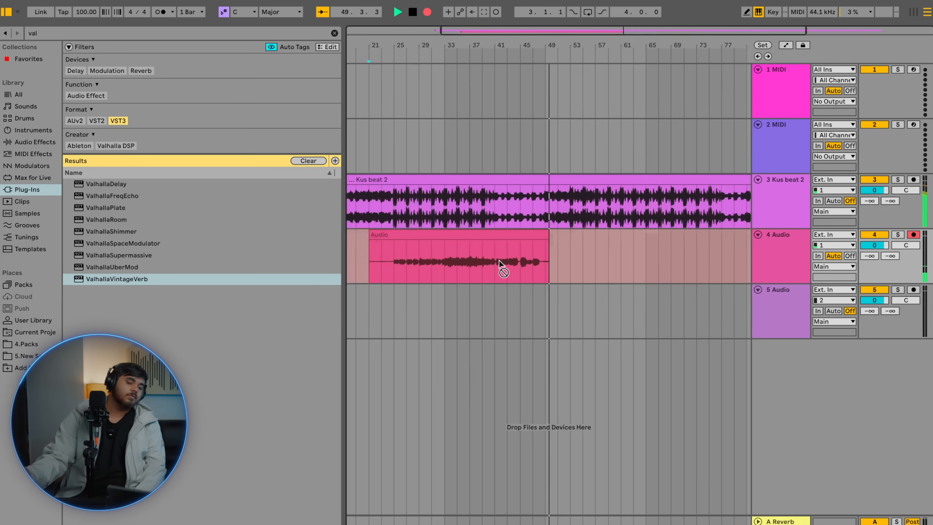
key("space")
Step: Move the recorded vocal clip from the 4 Audio track down to the 5 Audio track, starting at bar 21
scroll(503, 275, "up", 5)
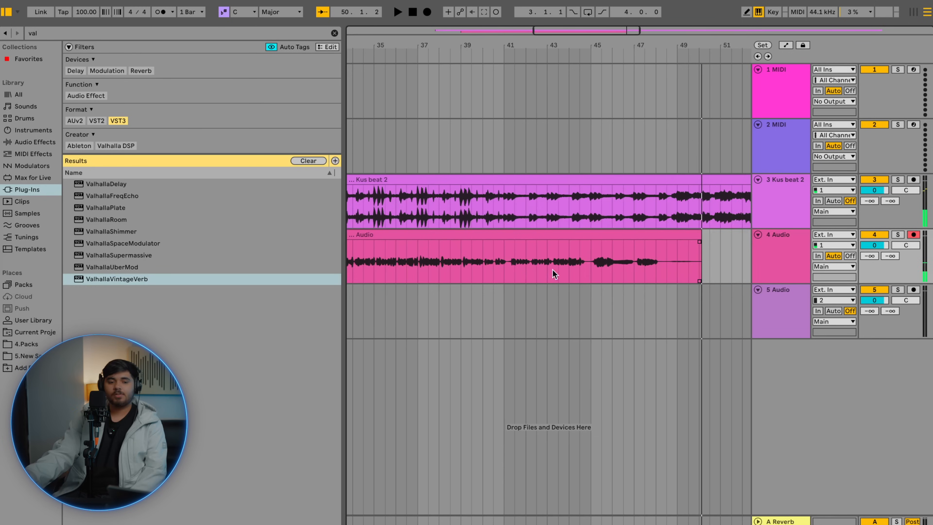
left_click_drag(591, 276, 669, 275)
scroll(670, 276, "down", 5)
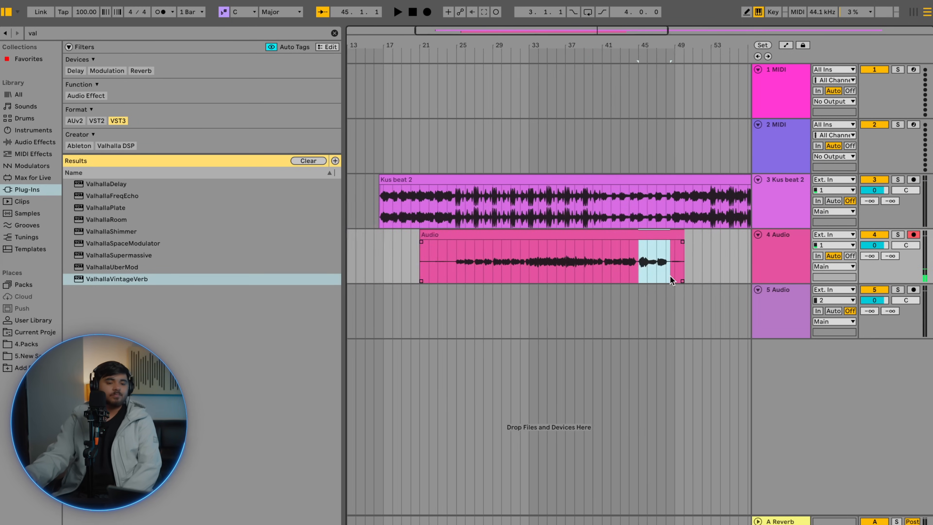
scroll(517, 303, "up", 4)
left_click_drag(631, 236, 632, 316)
Step: Play from bar 21 and start recording a second vocal take on the 4 Audio track
left_click(531, 277)
key("space")
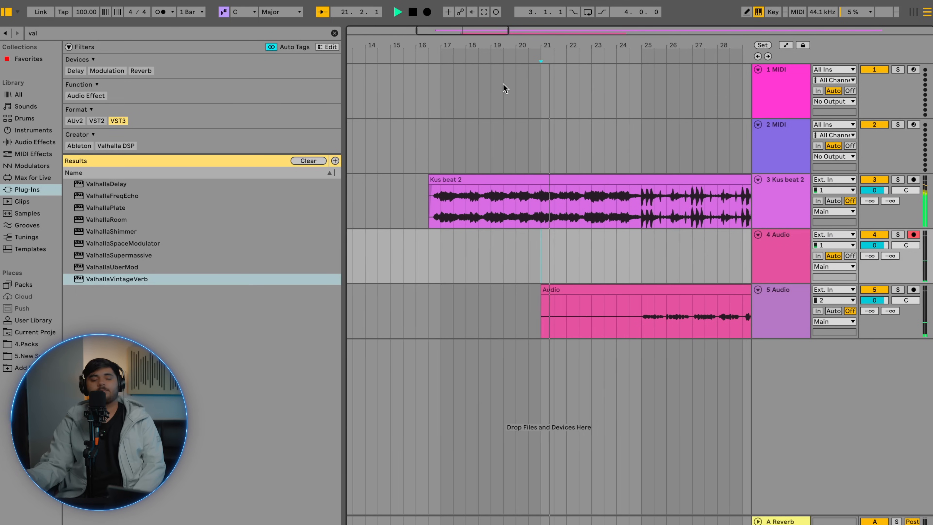
left_click(427, 12)
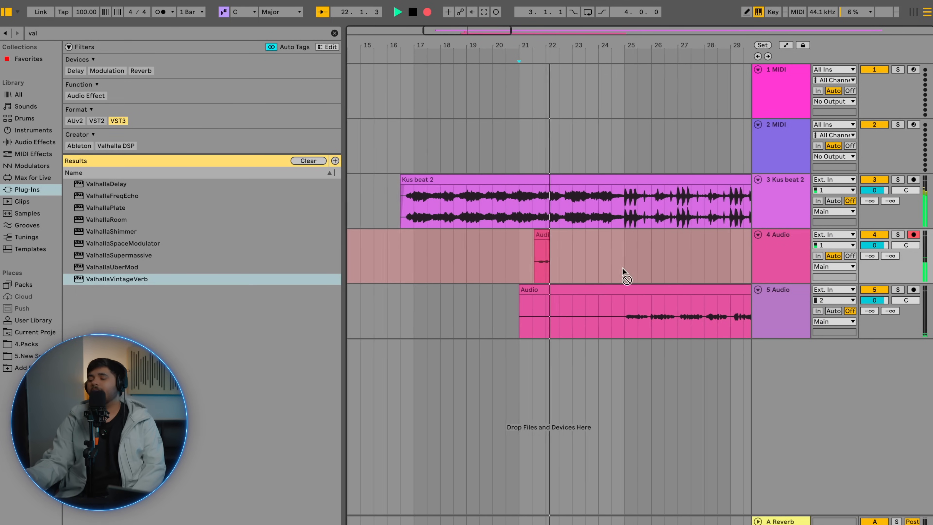
Step: Follow the second vocal take on 4 Audio as it records through the verse and stop it just after bar 50
scroll(622, 267, "up", 4)
scroll(623, 267, "down", 3)
scroll(623, 268, "right", 3)
scroll(622, 267, "up", 4)
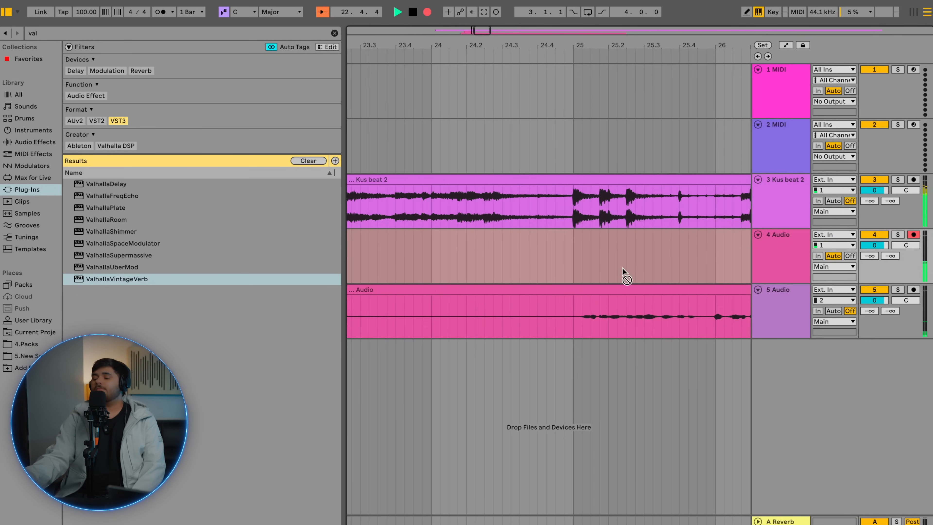
scroll(623, 267, "down", 3)
scroll(623, 268, "right", 3)
scroll(502, 260, "up", 4)
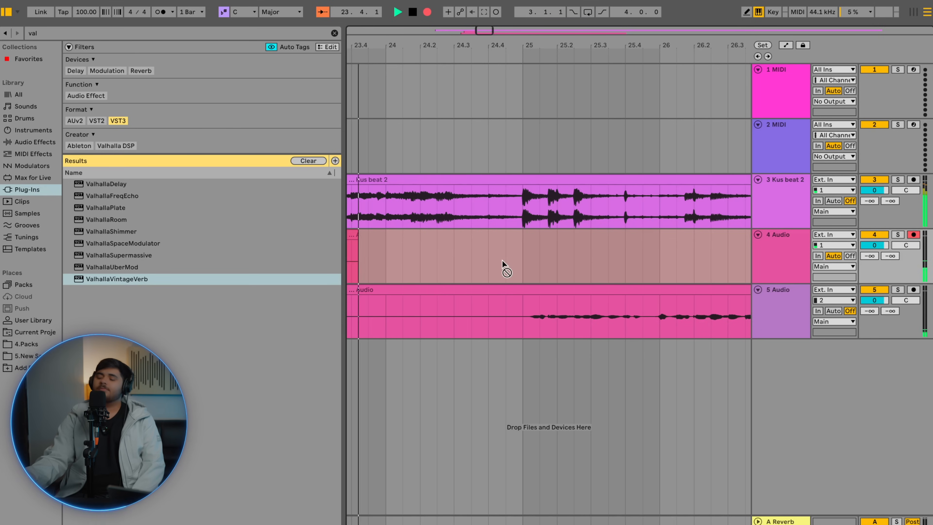
scroll(502, 260, "down", 3)
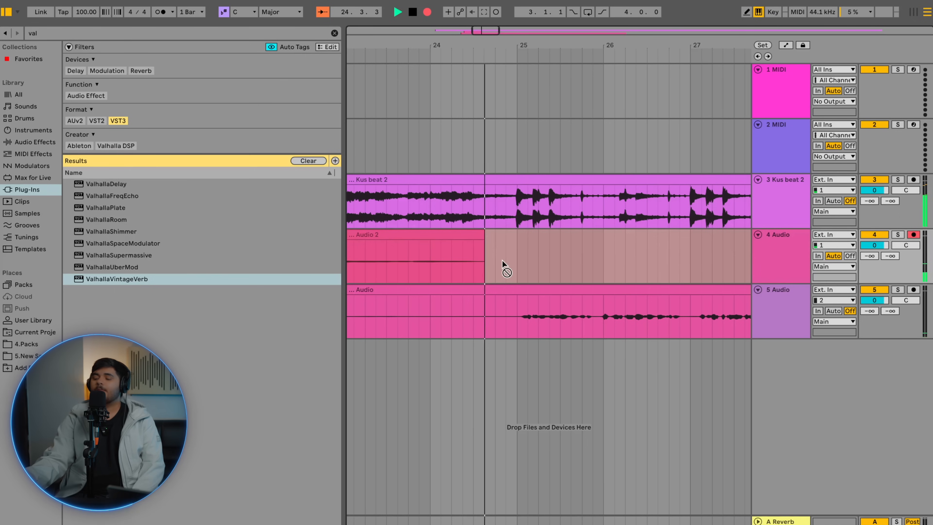
scroll(538, 271, "up", 3)
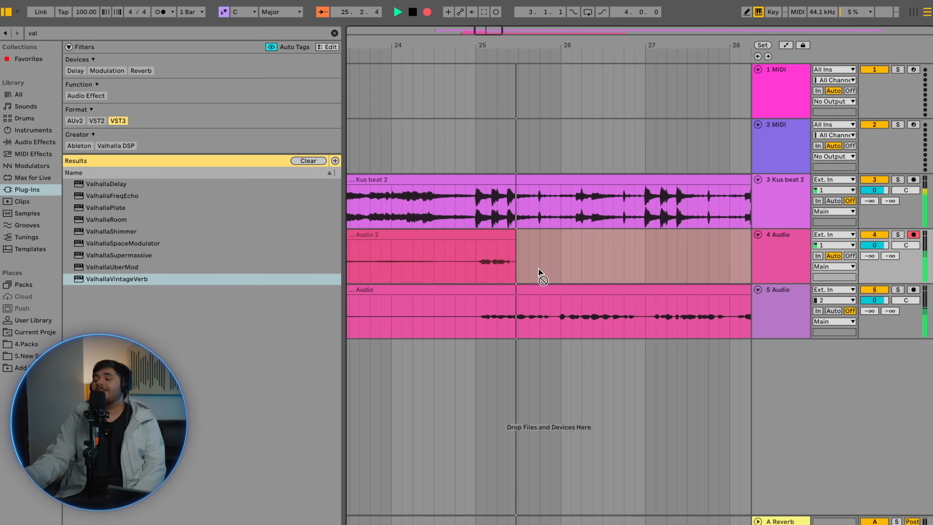
scroll(539, 272, "down", 3)
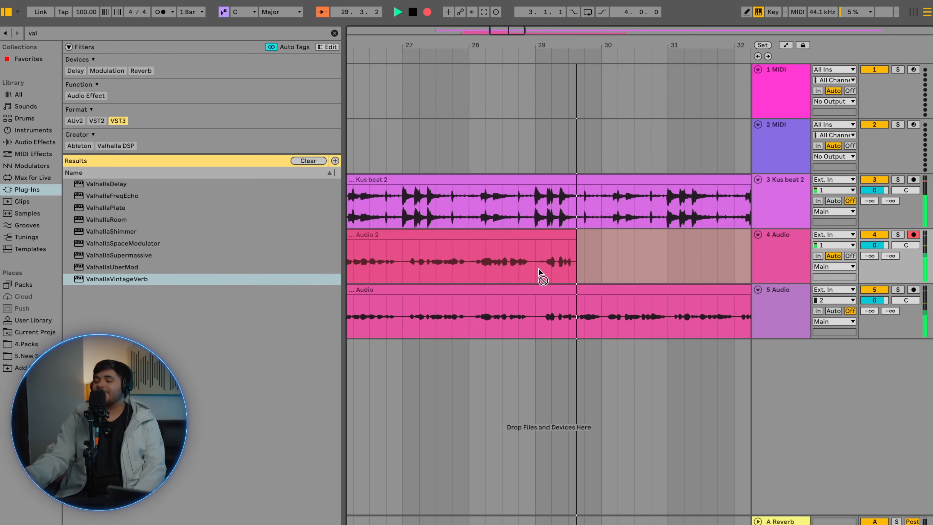
scroll(538, 269, "right", 4)
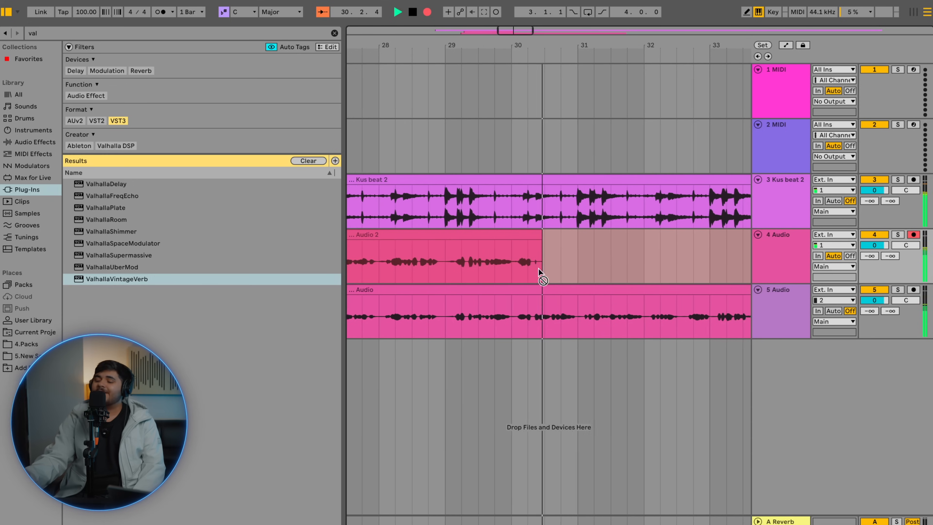
scroll(539, 269, "up", 3)
scroll(538, 269, "down", 3)
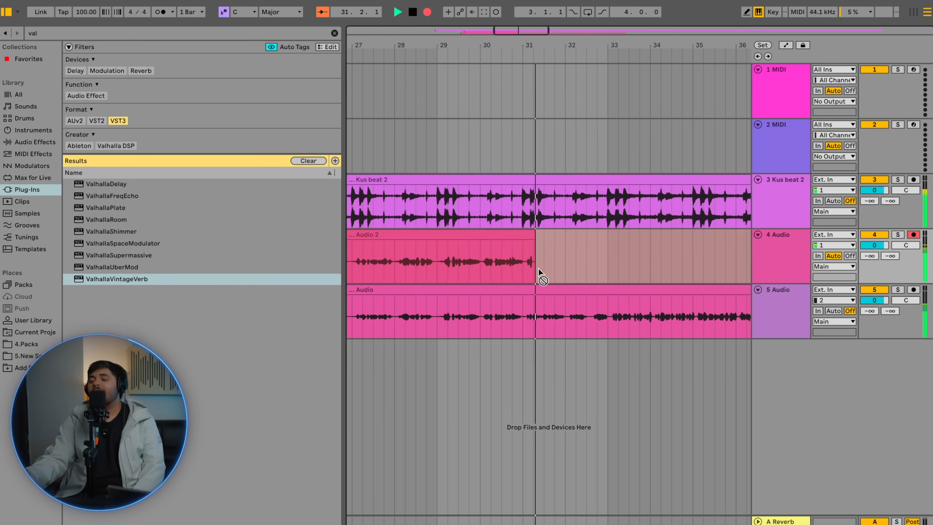
scroll(538, 269, "down", 3)
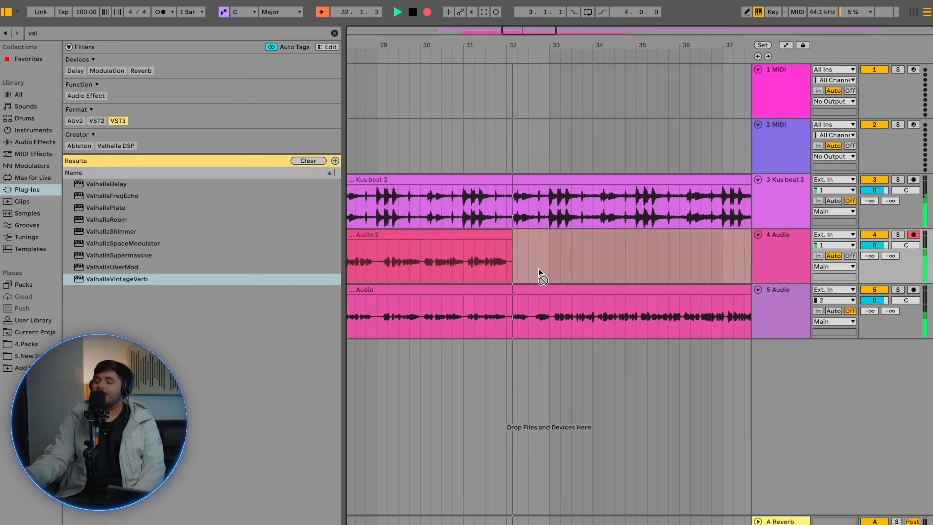
scroll(538, 268, "left", 2)
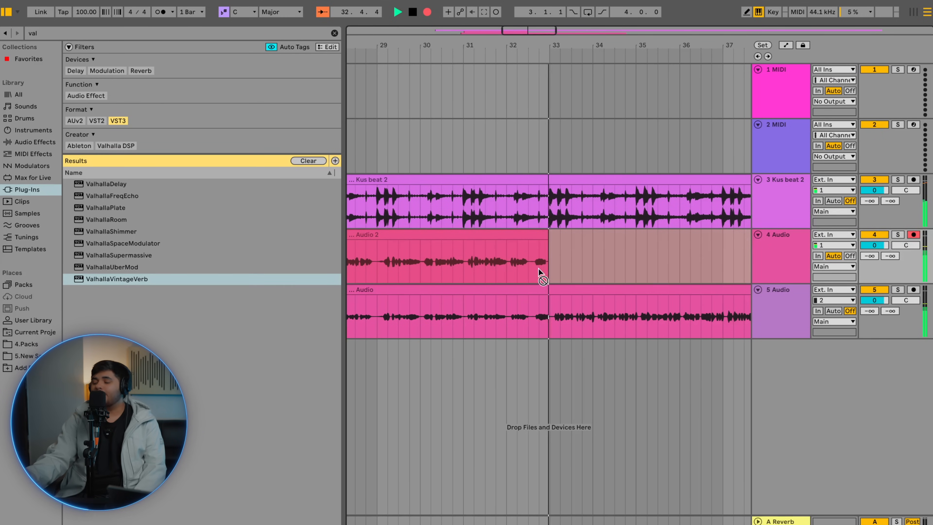
scroll(605, 263, "right", 2)
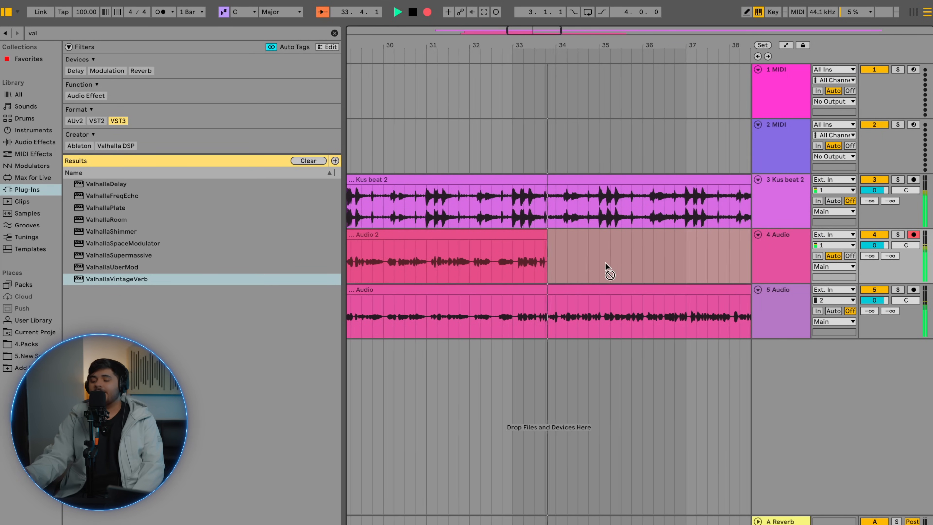
scroll(606, 262, "up", 3)
scroll(533, 270, "right", 2)
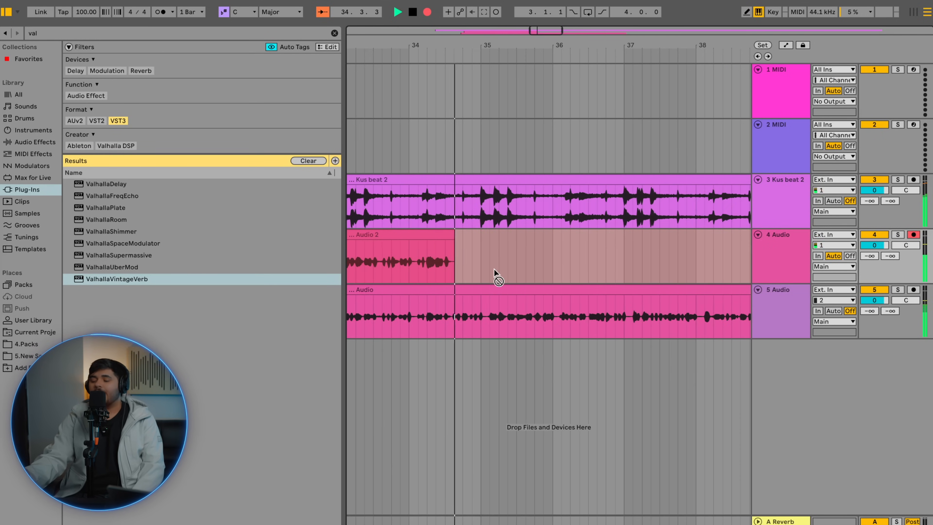
scroll(487, 268, "down", 5)
scroll(487, 268, "right", 2)
scroll(487, 269, "up", 5)
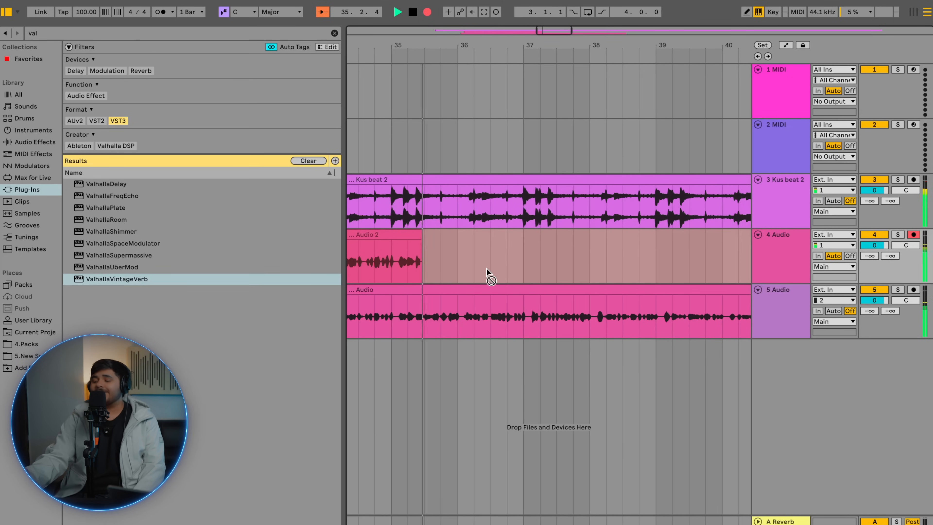
scroll(487, 268, "down", 1)
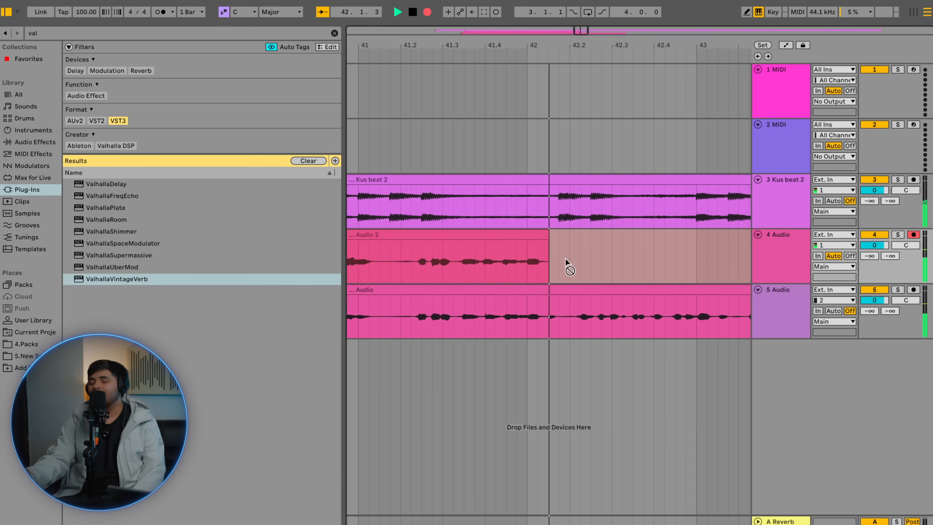
key("minus")
key("minus")
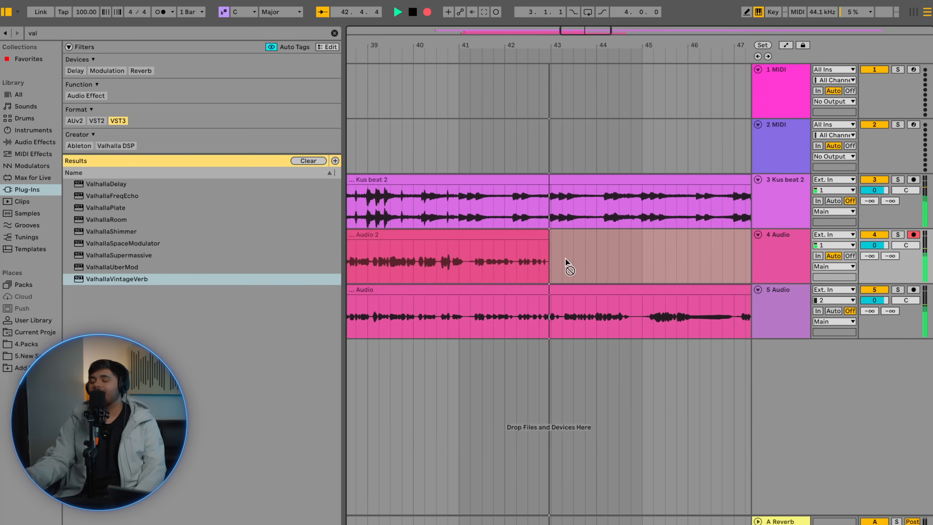
key("plus")
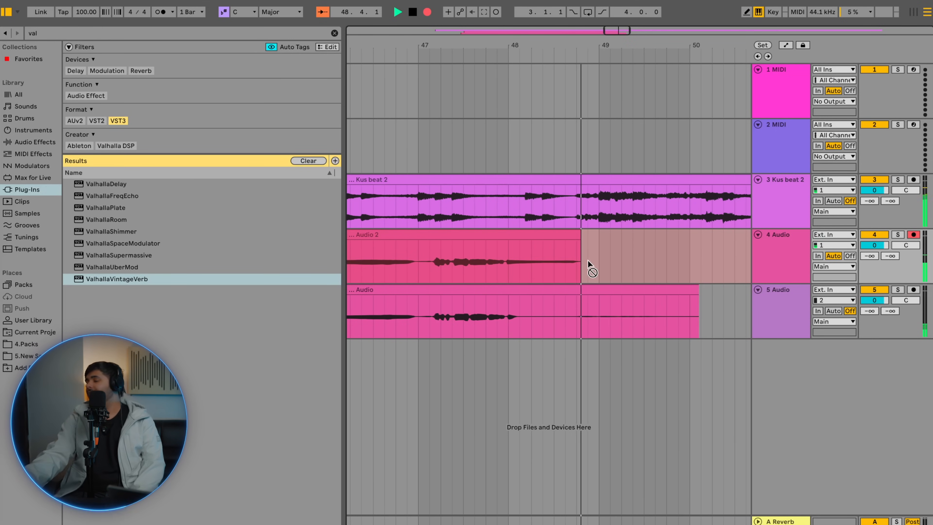
key("minus")
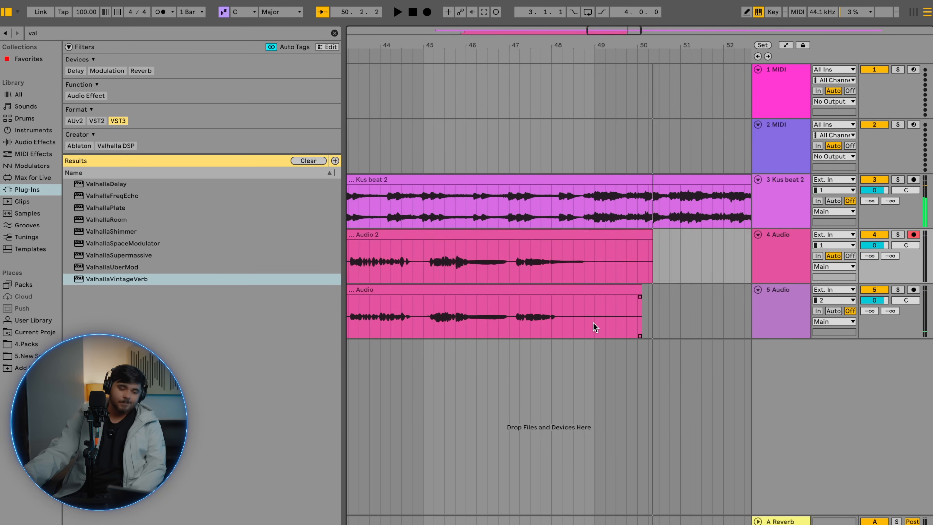
key("space")
Step: Save the Live Set as Recording in the Kus beat 2 Project folder
key("minus")
key("minus")
key("minus")
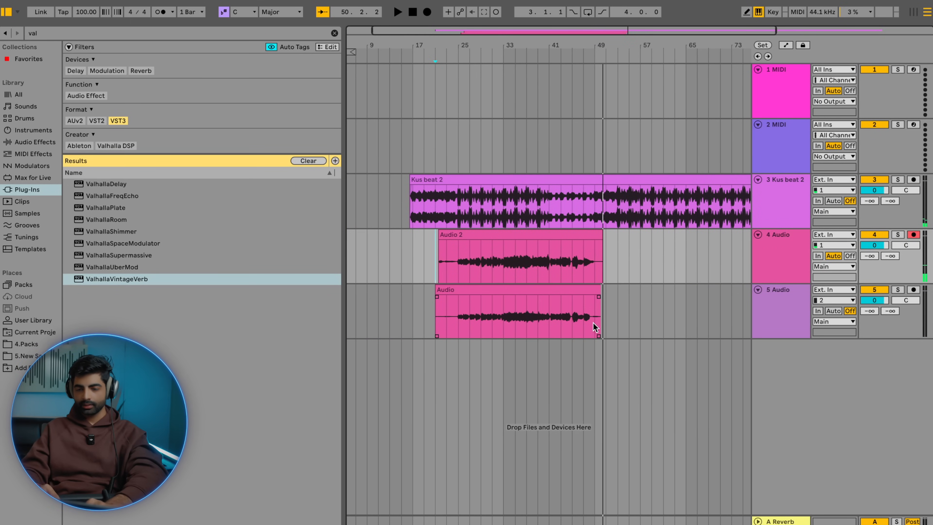
left_click(778, 304, "shift")
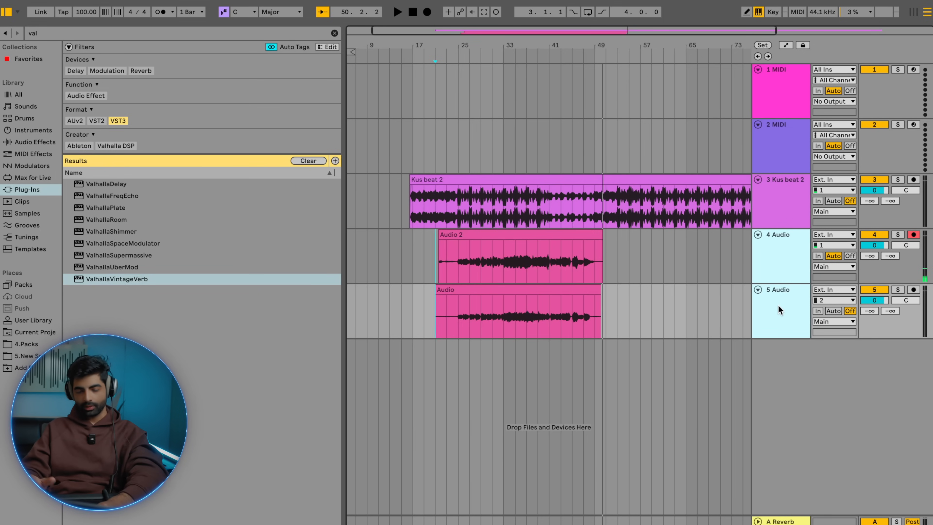
key("super+s")
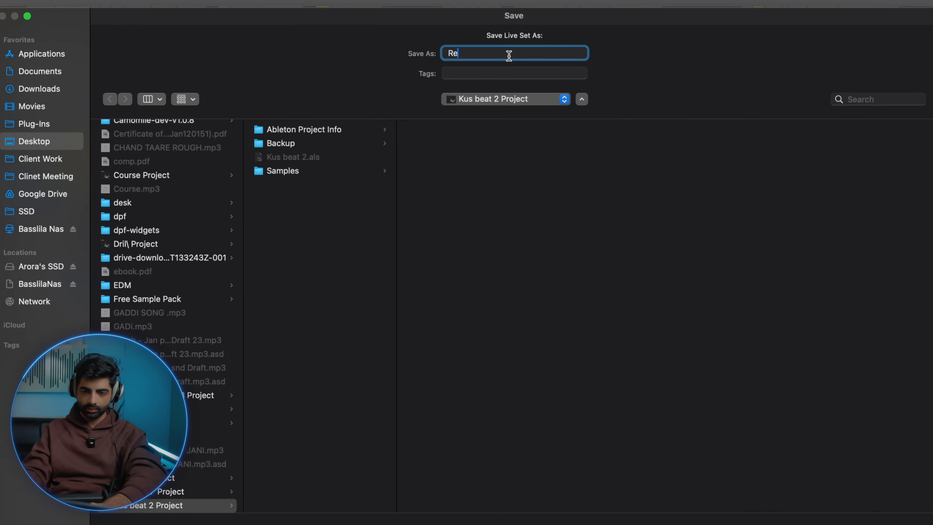
key("Return")
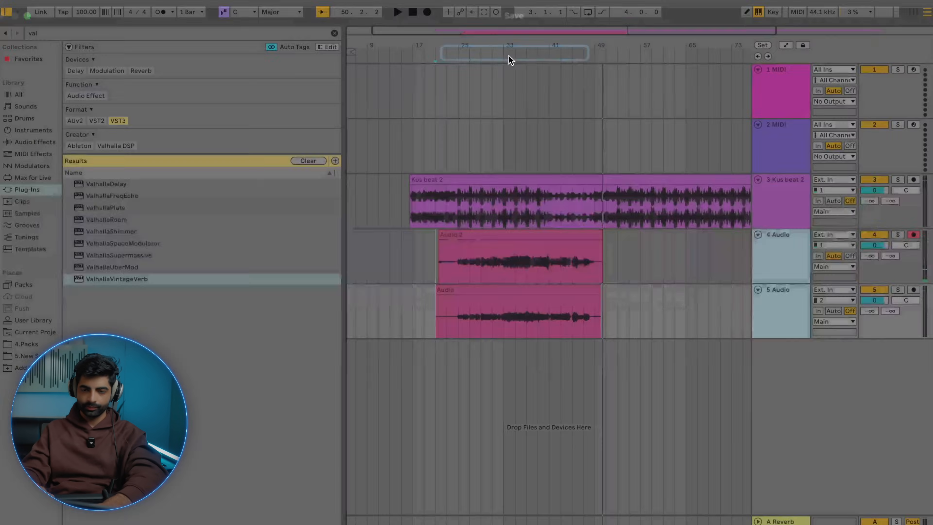
Step: Copy the 4 Audio and 5 Audio vocal tracks into the recent set Kus beat 2.als, placing them below the INT group
left_click(741, 267)
left_click(777, 257)
left_click(778, 306, "shift")
left_click(62, 1)
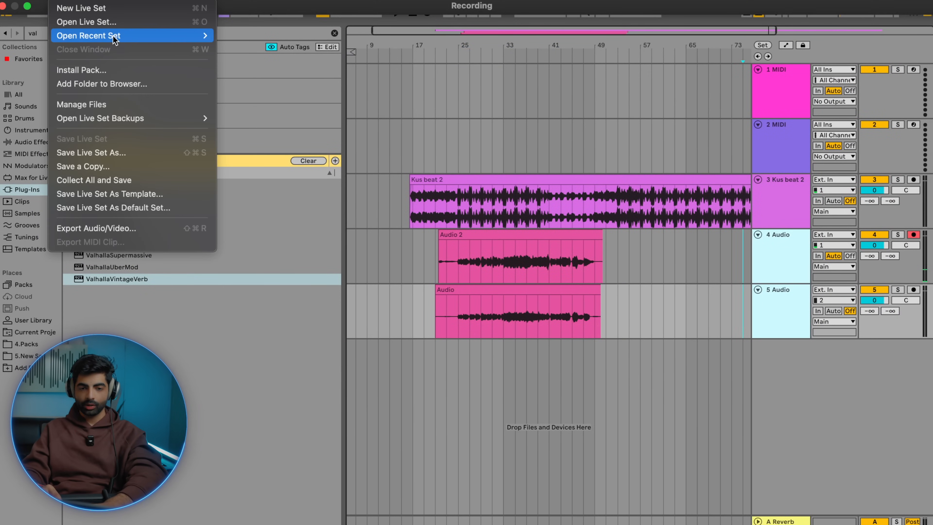
mouse_move(123, 38)
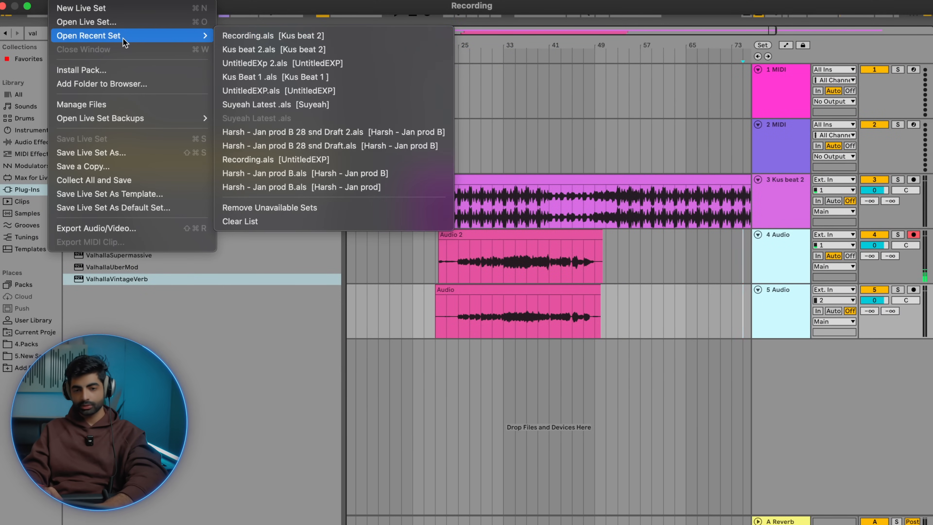
left_click(263, 49)
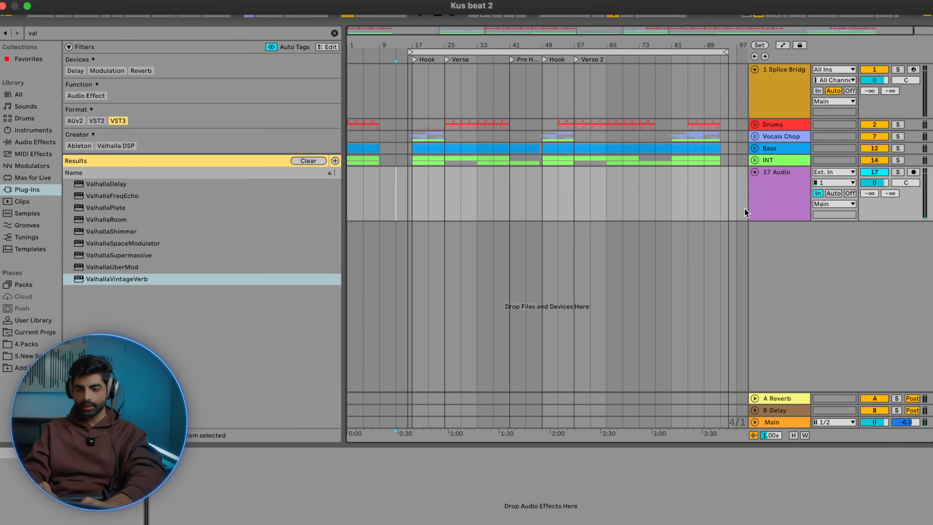
left_click(773, 207)
key("super+v")
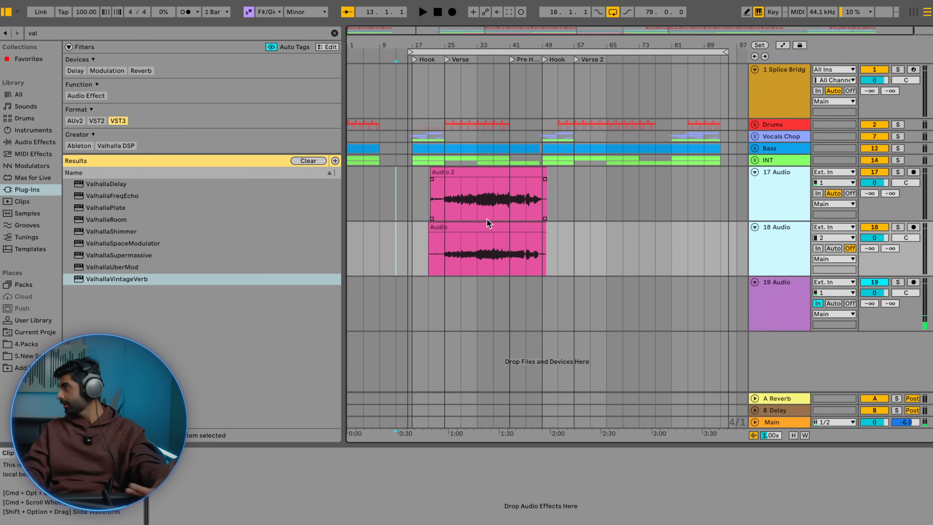
Step: Play the arrangement from the Verse marker at bar 25 to check the pasted vocals against the beat
scroll(426, 203, "up", 4)
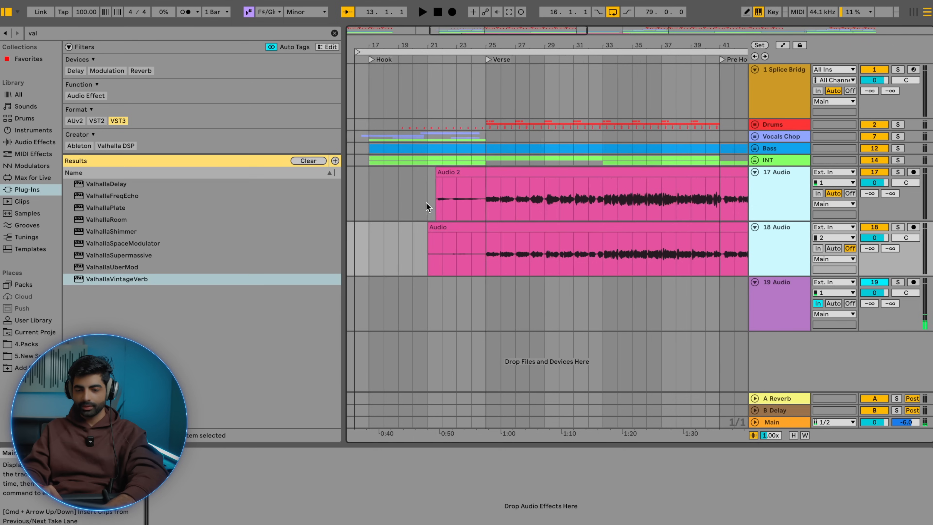
left_click_drag(489, 209, 496, 228)
left_click(506, 244)
left_click(469, 204)
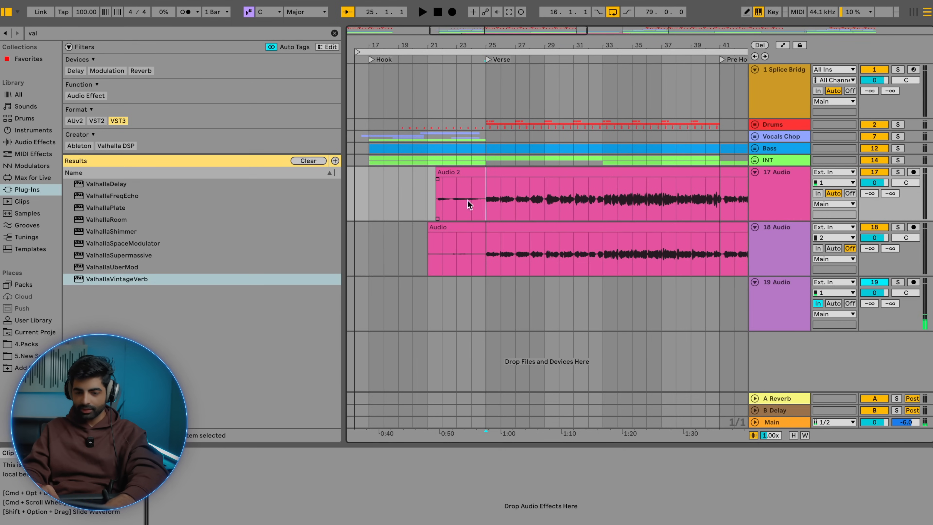
key("space")
scroll(466, 201, "up", 3)
scroll(559, 198, "down", 2)
scroll(559, 198, "down", 3)
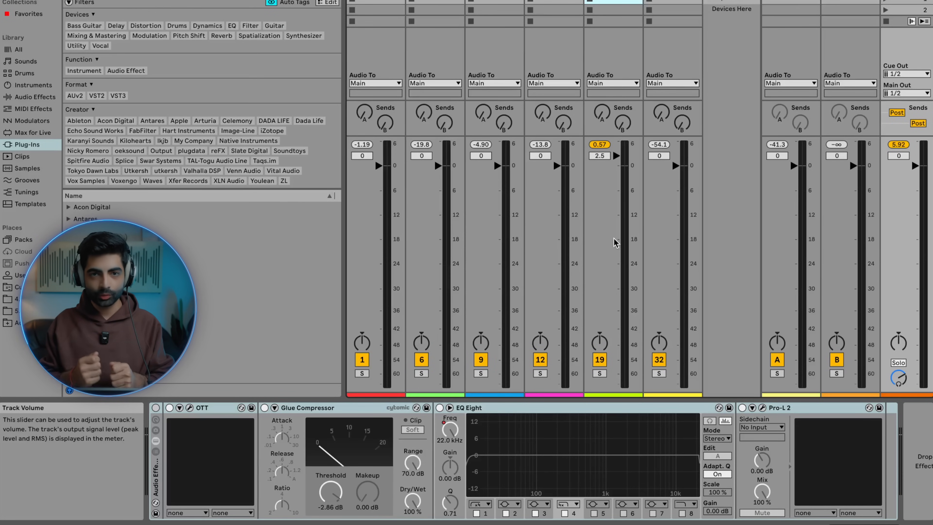
Step: Play the arrangement from the drop with the Drums group soloed, and unfold the group in the session mixer
key("Tab")
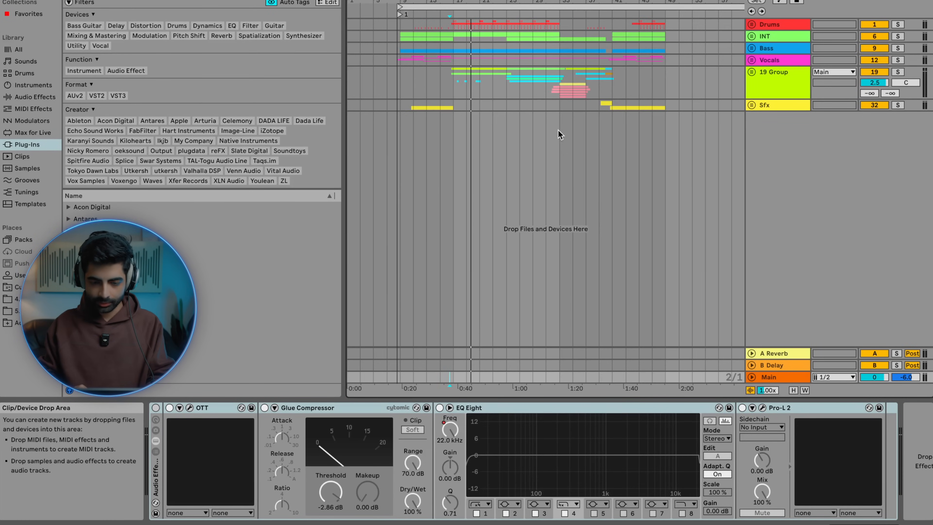
left_click(455, 28)
scroll(455, 28, "up", 5)
left_click(898, 25)
key("space")
left_click(751, 25)
left_click(752, 25)
key("Tab")
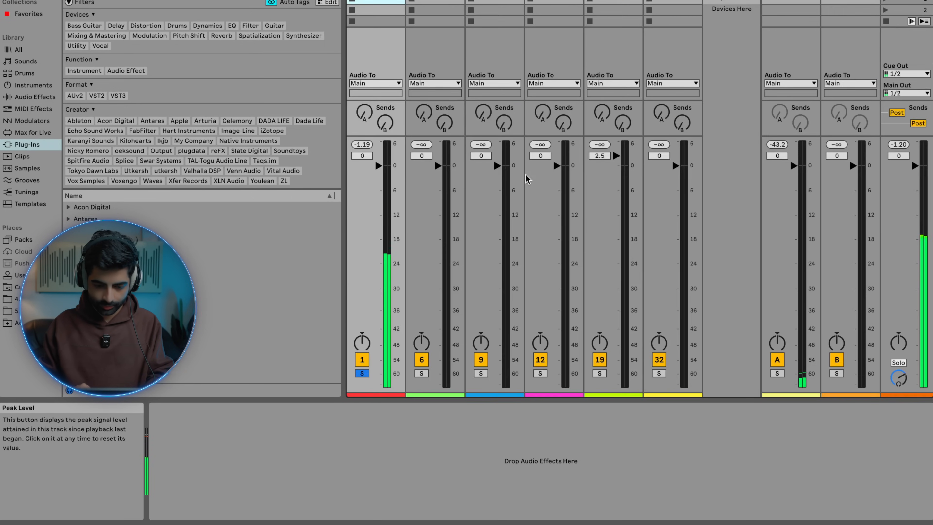
left_click(353, 1)
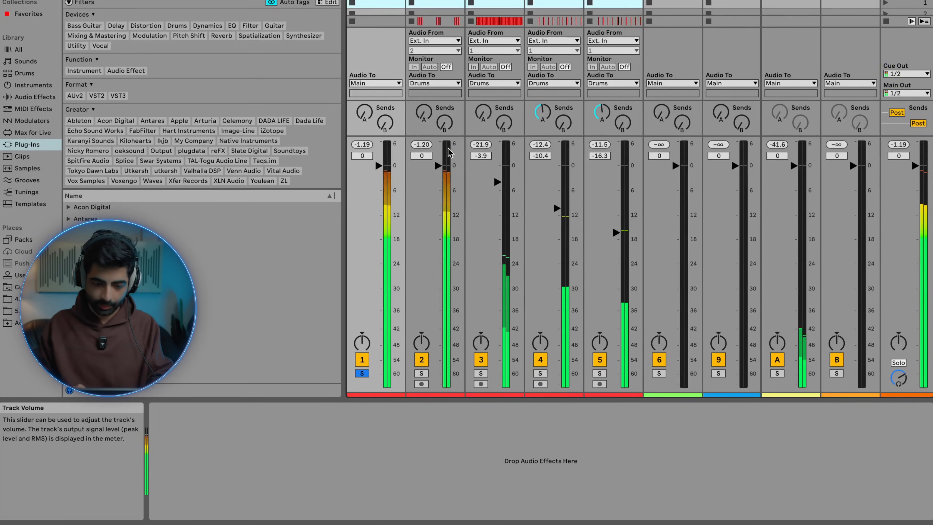
Step: Solo the kick track inside the Drums group and set its volume to -5.3 dB
left_click(422, 374)
left_click(421, 373)
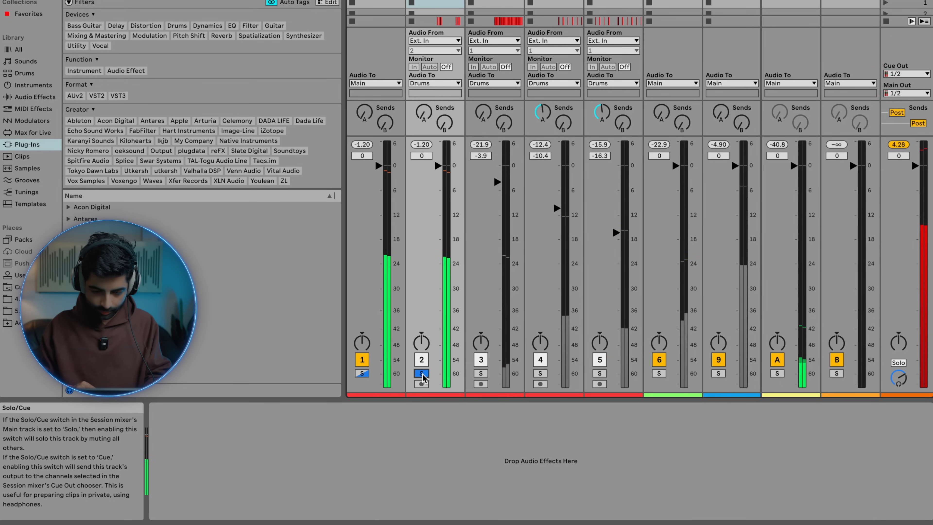
left_click_drag(440, 174, 440, 196)
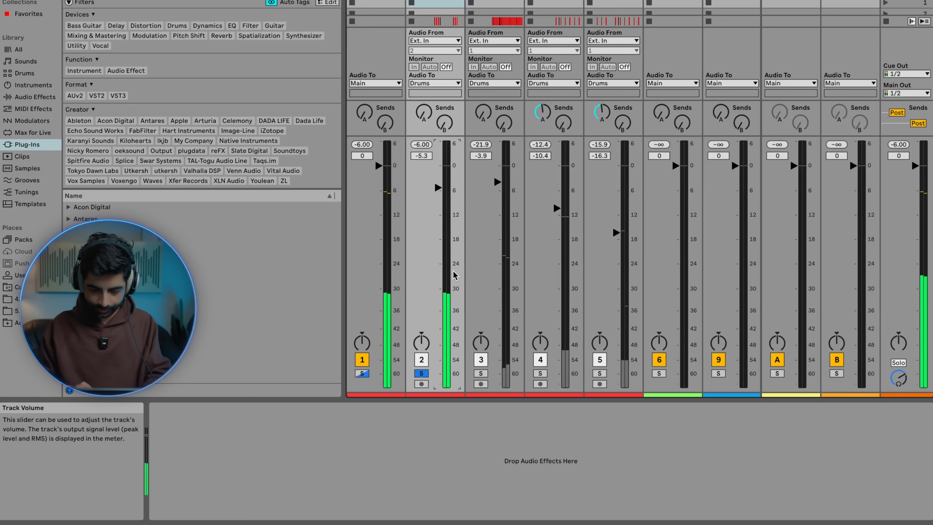
Step: Solo the drum loop too, add a steep 677 Hz low cut on its second EQ Eight and set its volume to -2.5 dB
left_click(481, 373)
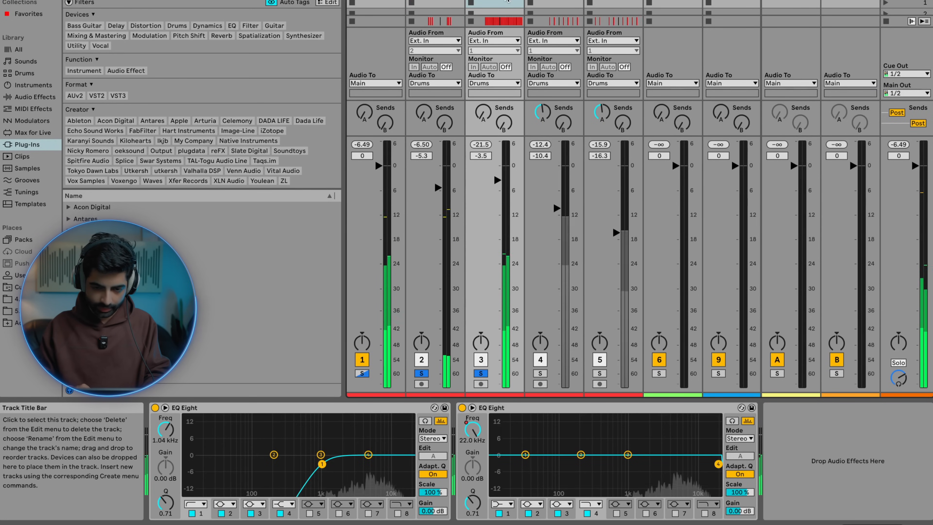
left_click(503, 504)
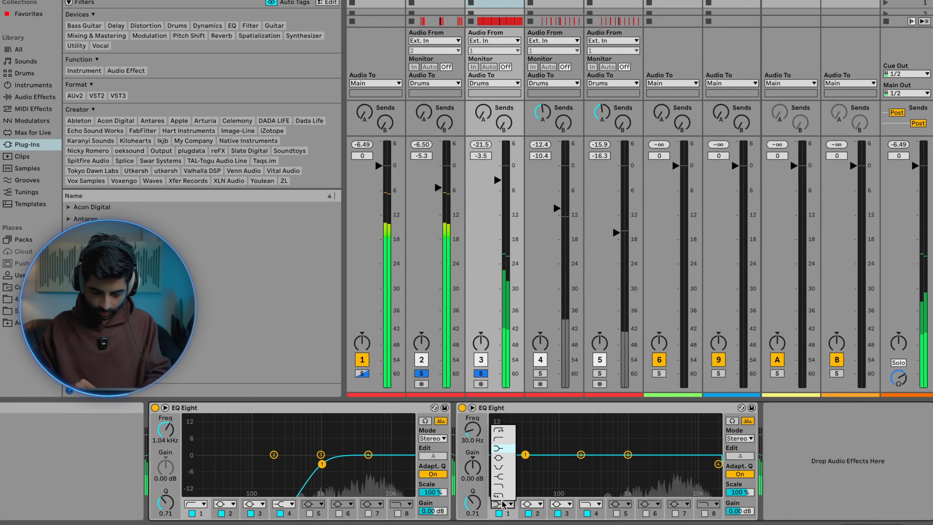
left_click(498, 430)
left_click_drag(472, 429, 472, 405)
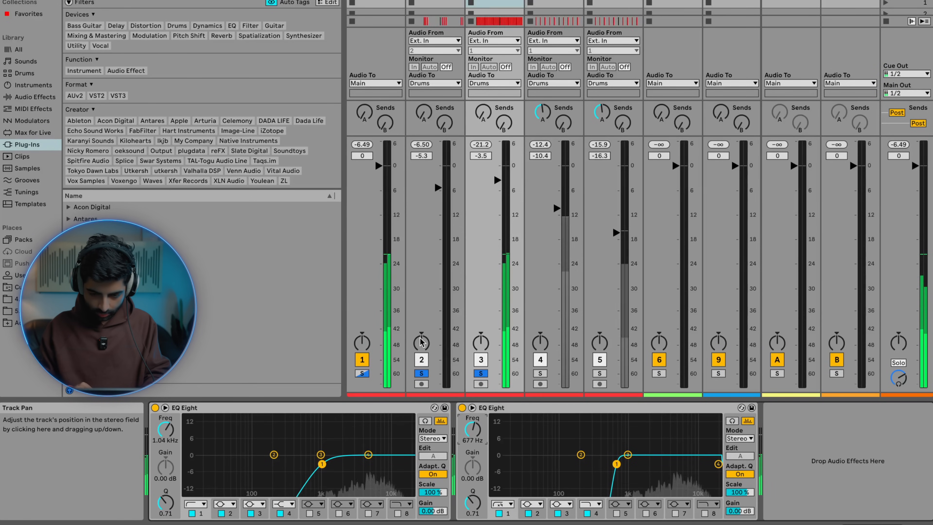
left_click_drag(498, 182, 498, 179)
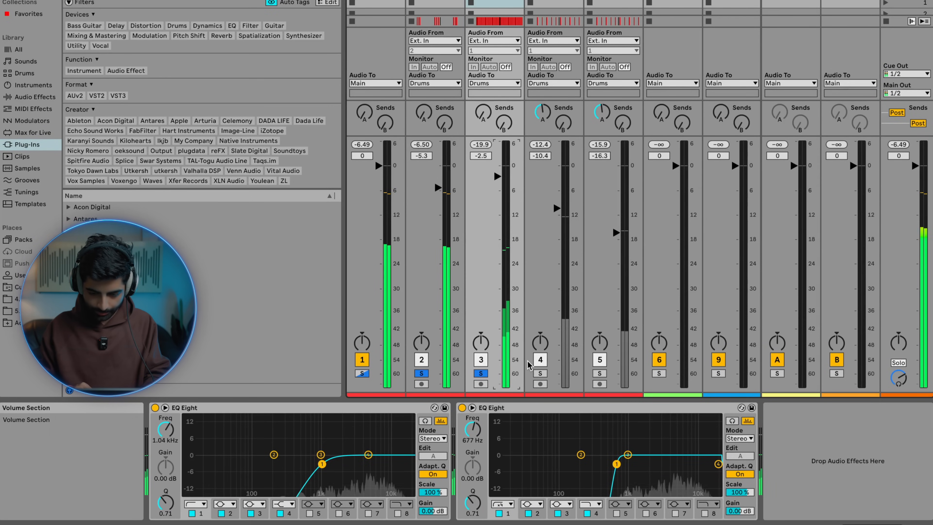
Step: Solo both snare tracks, raise send A on track 4, and set their volumes to -8.8 dB and -16.9 dB
left_click(539, 373)
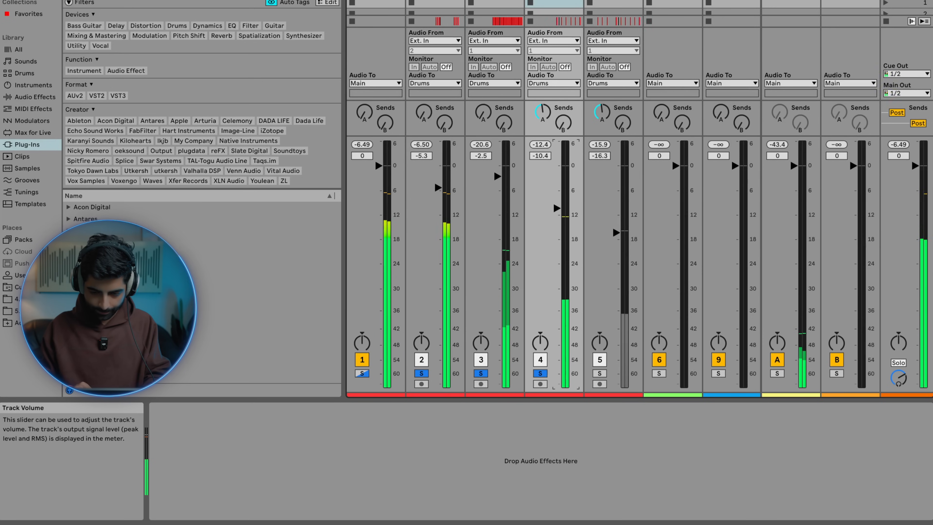
left_click_drag(542, 112, 542, 123)
left_click(599, 373)
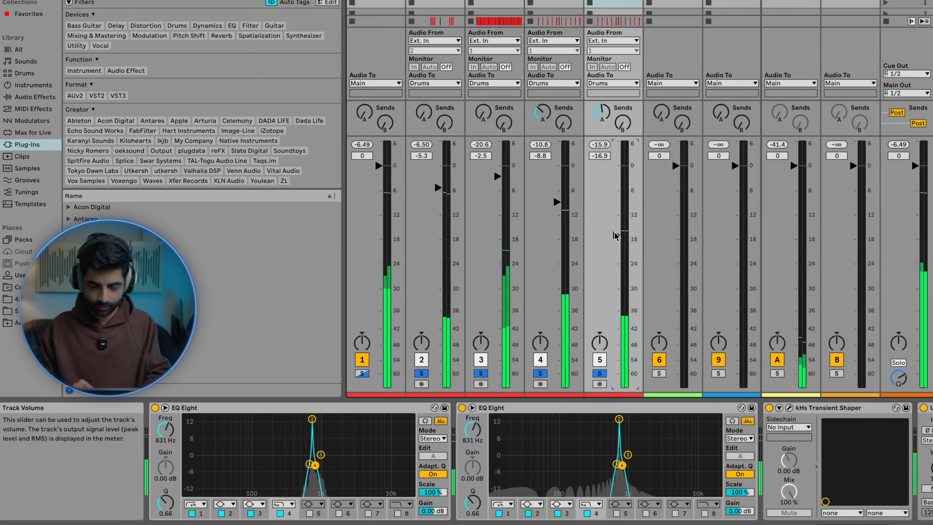
Step: In the arrangement, unfold the INT group and reorder the tracks so the Bass group sits directly below Drums
key("Tab")
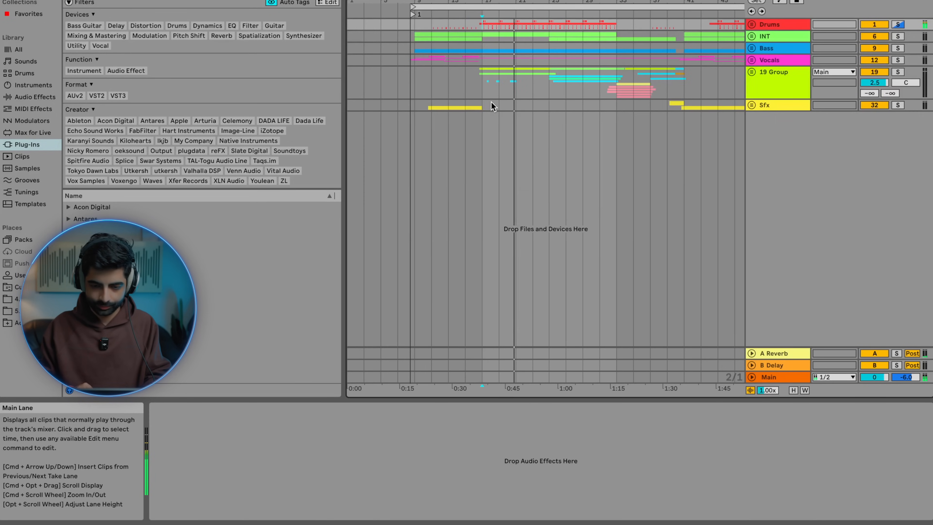
key("space")
left_click(418, 40)
scroll(421, 40, "up", 5)
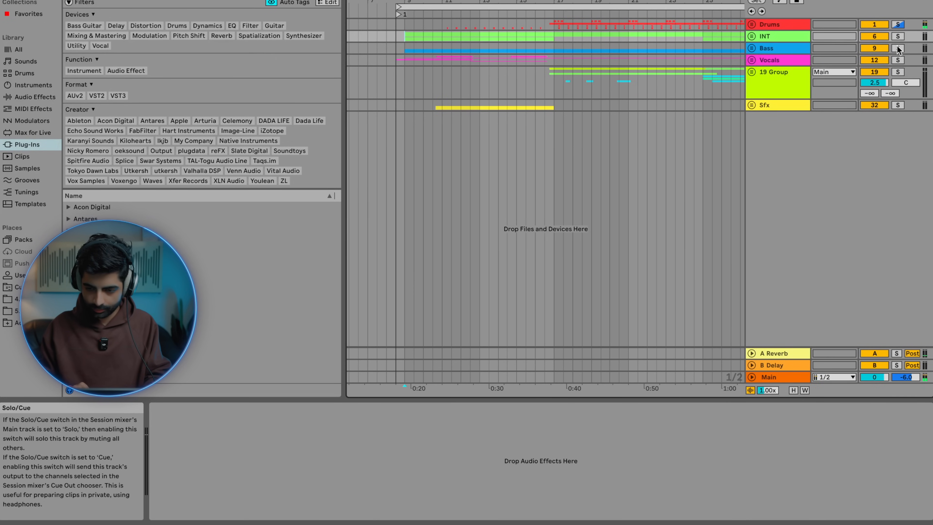
left_click(770, 49)
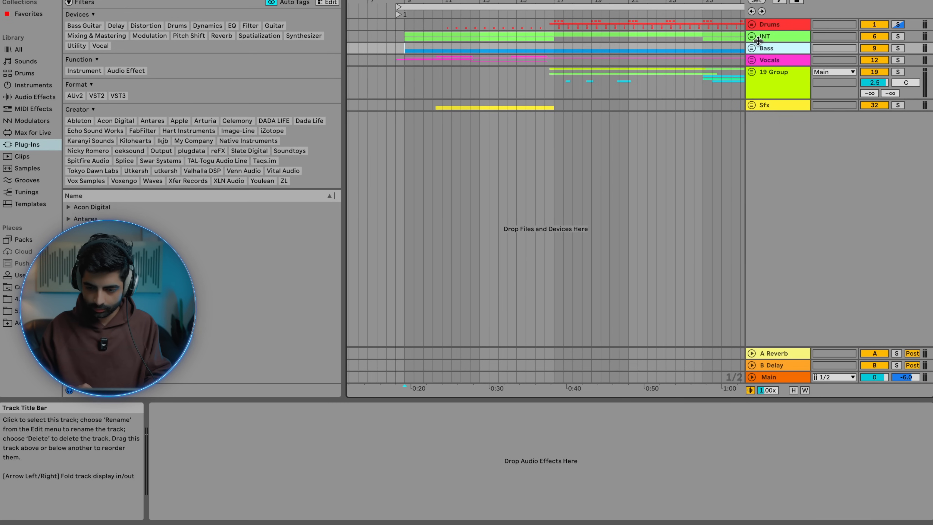
left_click(751, 36)
left_click_drag(779, 173, 771, 38)
Step: Play the drop with Bass soloed alongside Drums, and show the DONK Goblin bass track's device chain in the mixer
left_click(898, 36)
key("space")
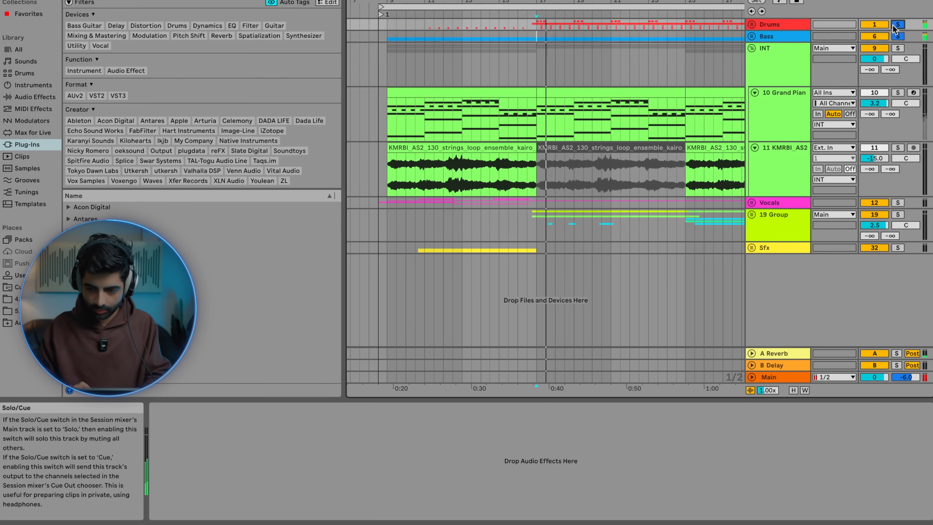
key("Tab")
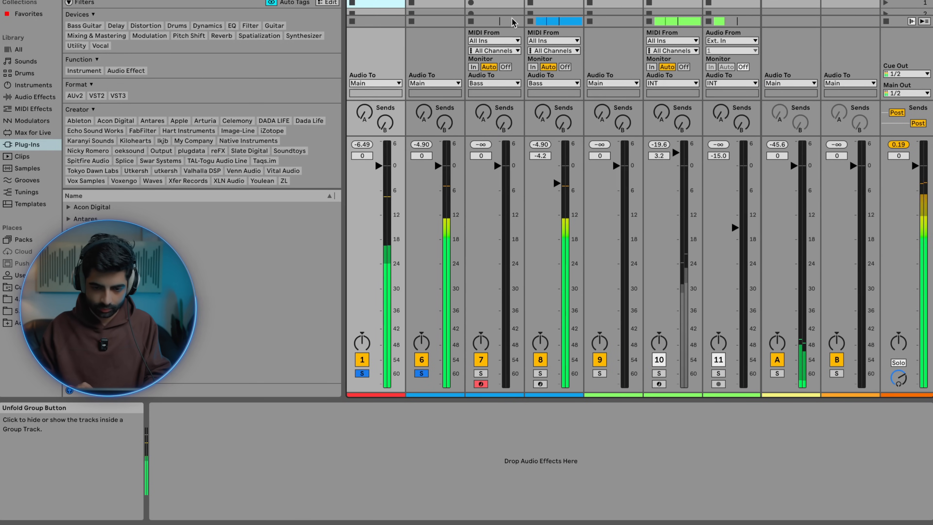
left_click(540, 227)
scroll(547, 465, "right", 4)
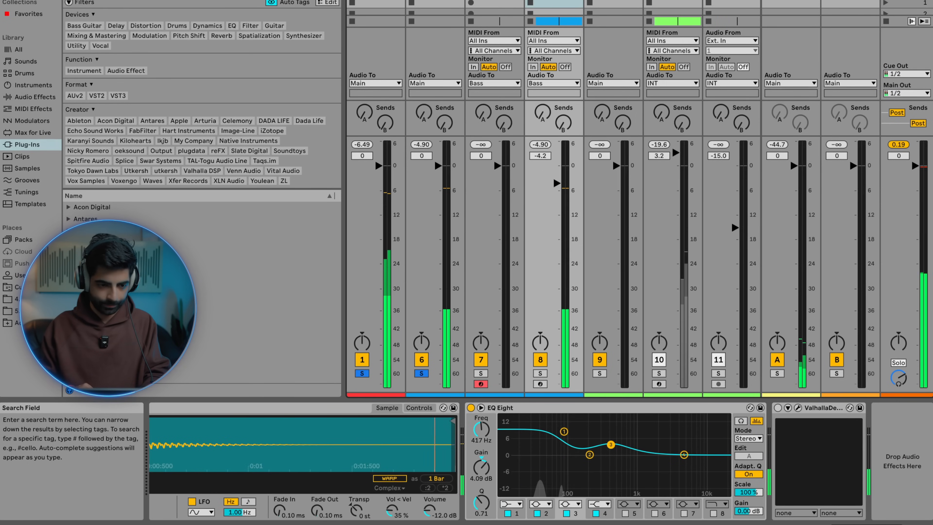
Step: Find EQ Eight among the audio effects and add it to the end of the DONK Goblin bass track's chain
left_click(183, 1)
type("eq")
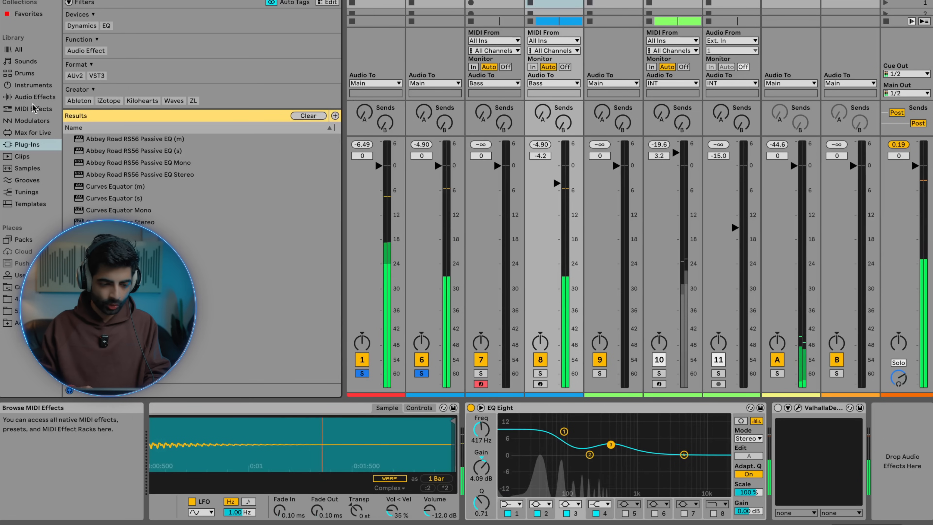
left_click(35, 96)
double_click(88, 85)
Step: Cut band 2 of the new EQ Eight by 5 dB at 141 Hz with Q 1.64, and compare it with the device bypassed
left_click_drag(751, 455, 740, 416)
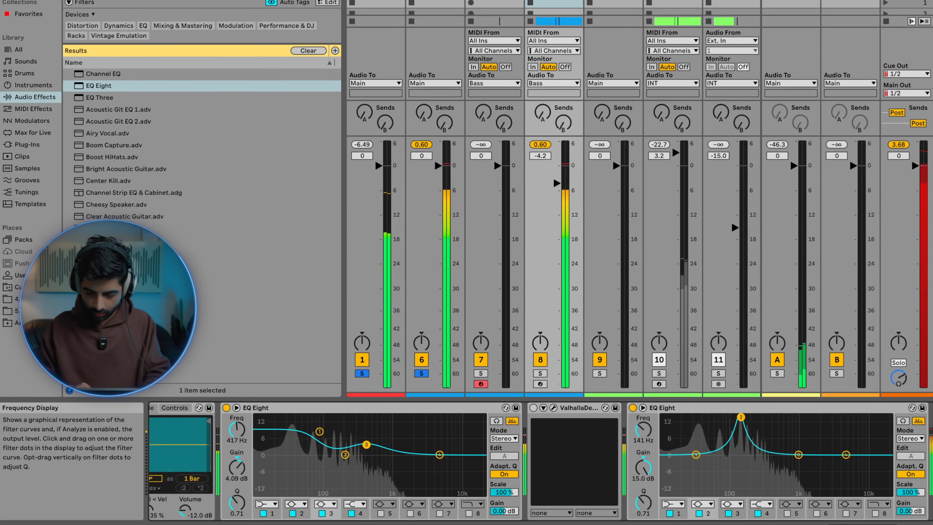
mouse_move(643, 502)
left_mouse_down()
mouse_move(643, 484)
mouse_move(643, 510)
left_mouse_up()
left_click(632, 407)
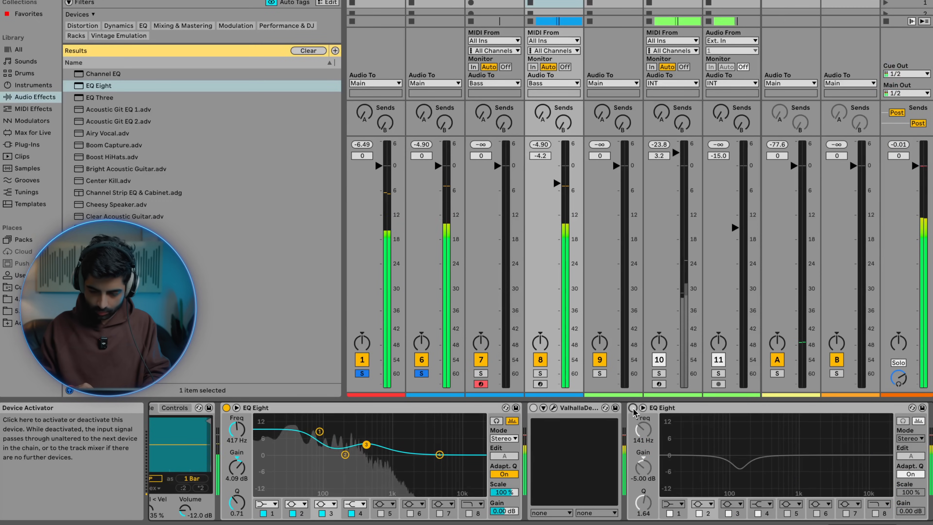
left_click(632, 407)
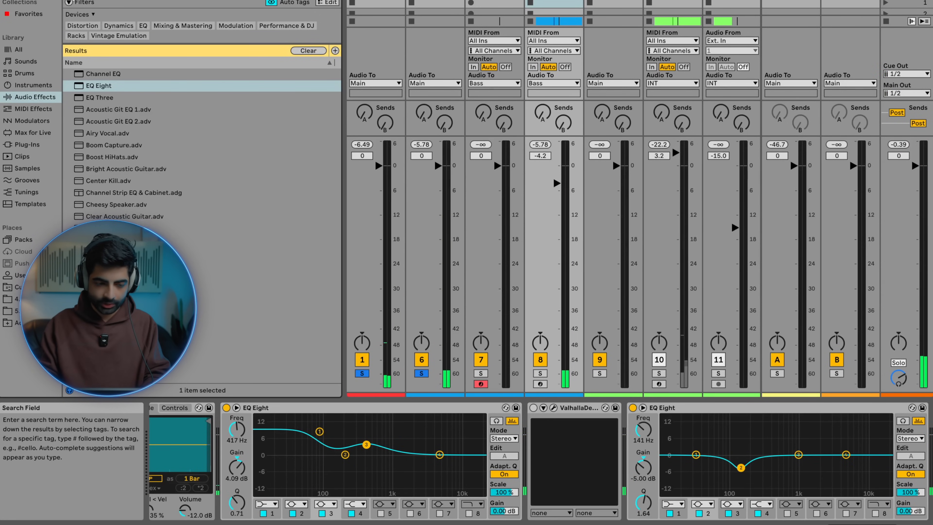
Step: Find the VST3 version of Kickstart 2 among the plug-ins and add it to the Bass group
left_click(27, 144)
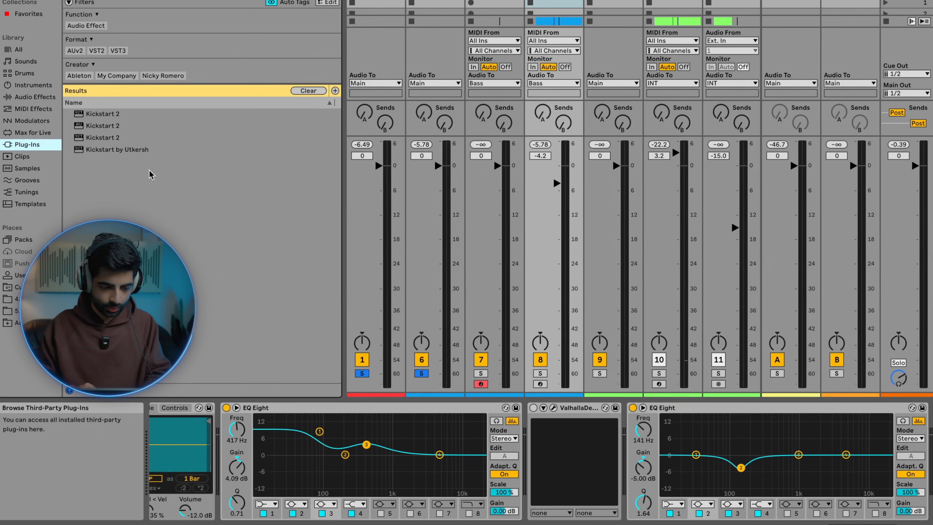
left_click(118, 50)
left_click_drag(103, 113, 404, 87)
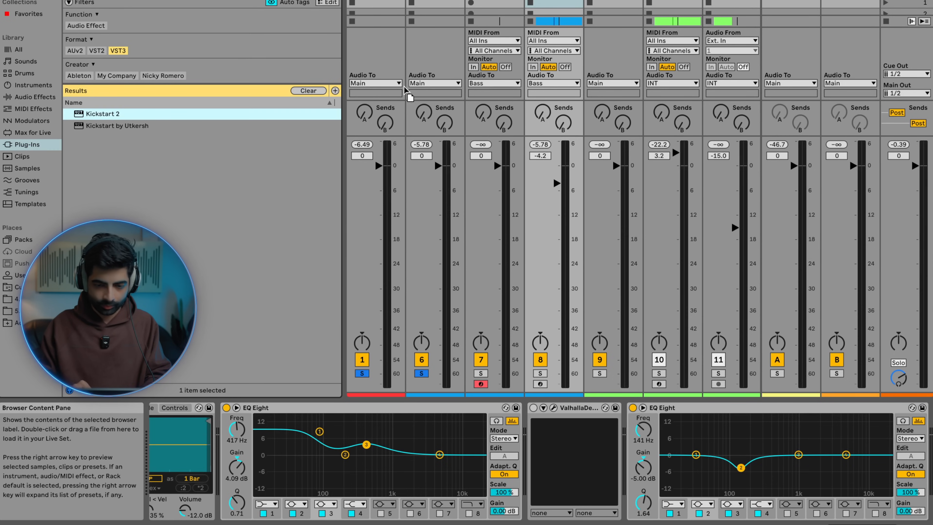
left_click_drag(432, 26, 431, 27)
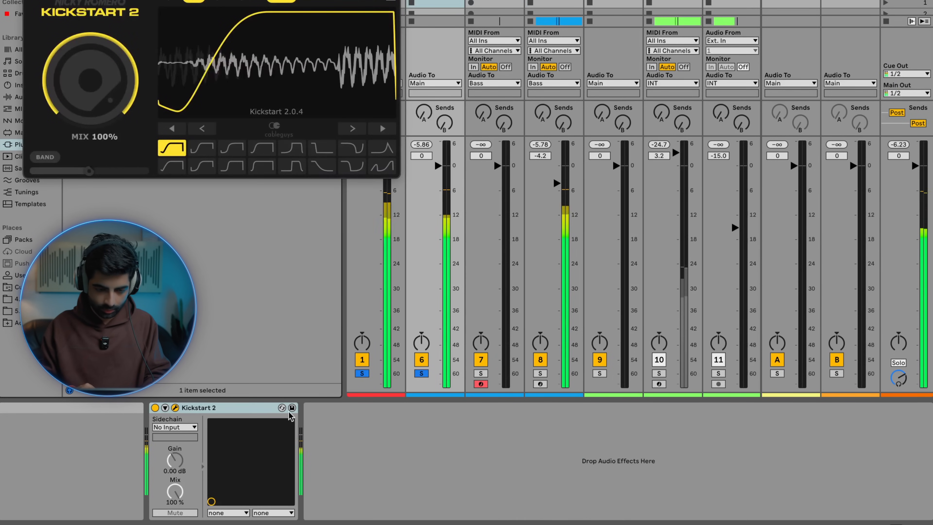
Step: Set Kickstart 2's sidechain input to the kick track and its trigger mode to Audio, check it in playback and close the plug-in window
left_click(184, 427)
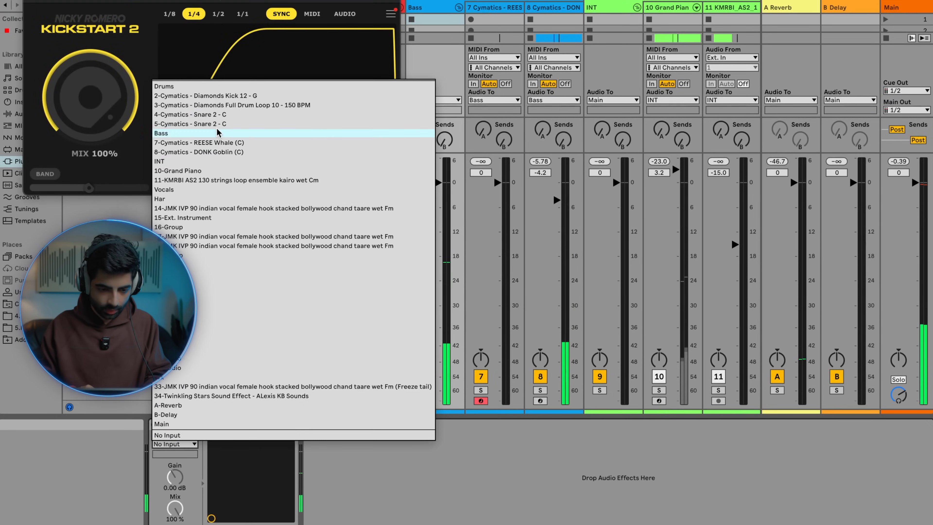
left_click(286, 79)
left_click(344, 14)
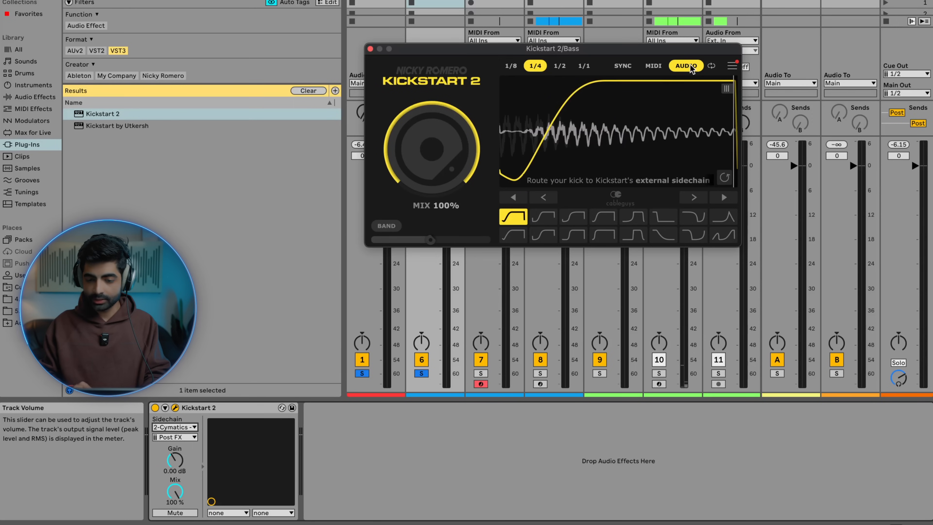
key("space")
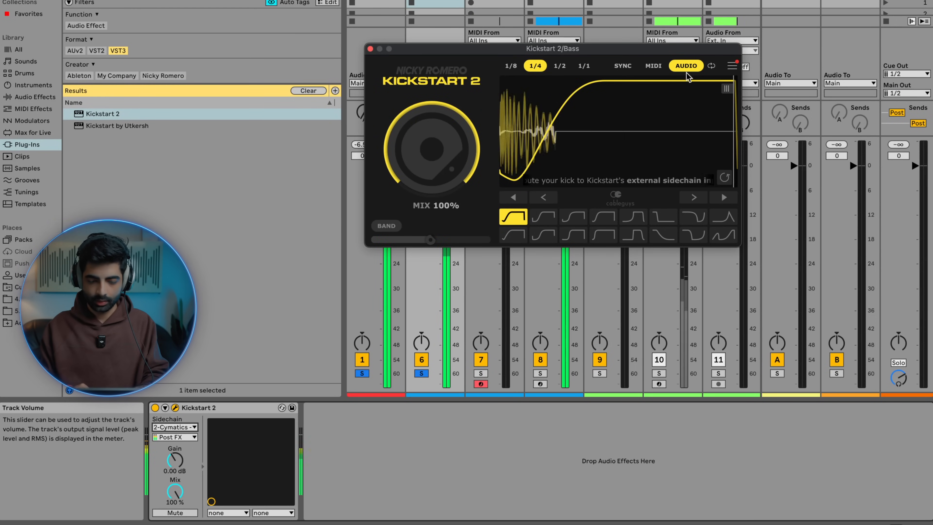
left_click(370, 49)
Step: Lower the DONK Goblin bass track's volume to -6.4 dB and fold the Bass group
left_click_drag(556, 183, 556, 188)
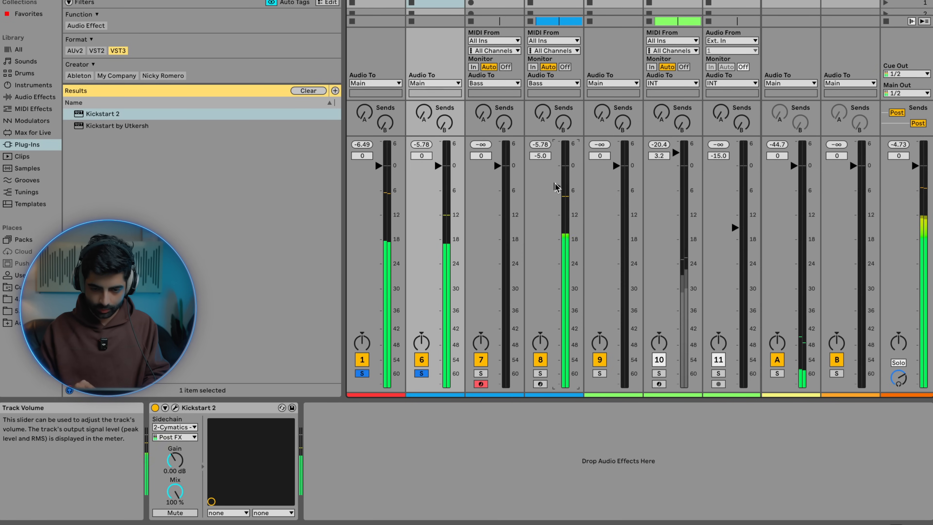
left_click(459, 2)
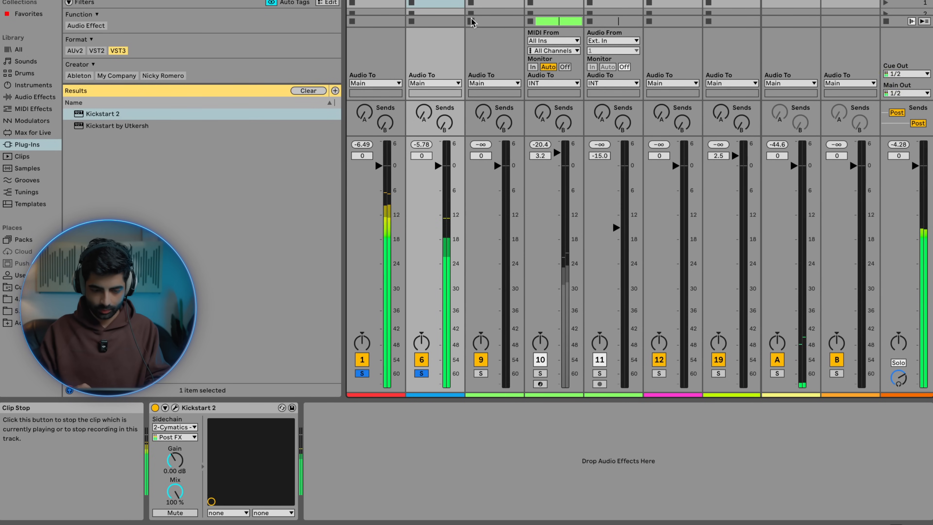
left_click(459, 1)
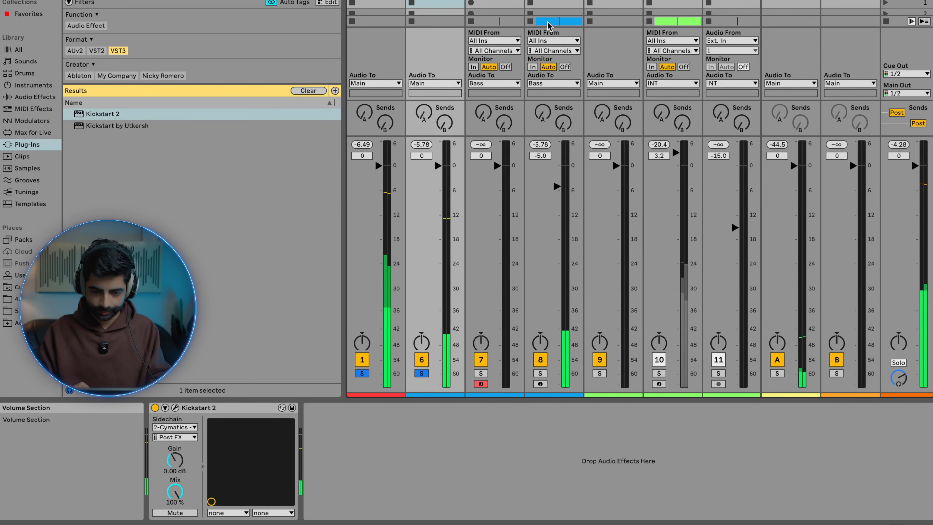
left_click_drag(556, 187, 556, 192)
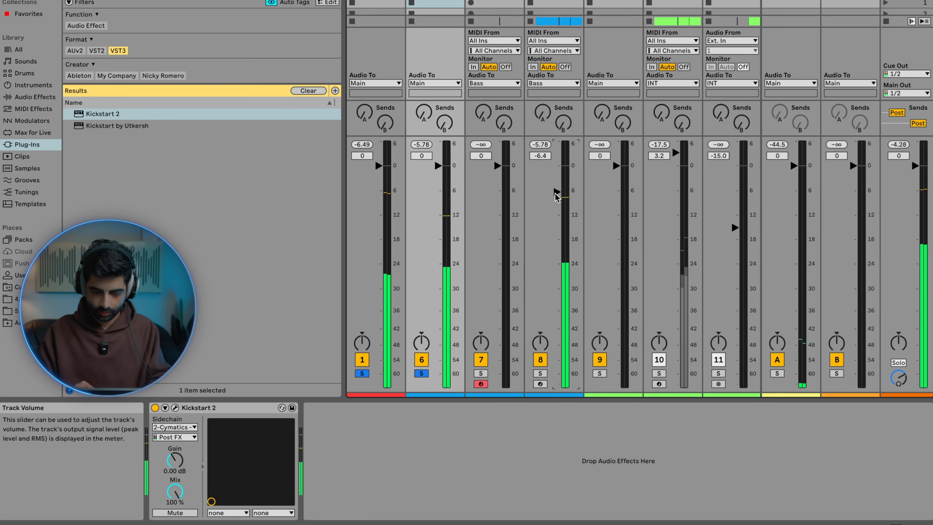
left_click(463, 2)
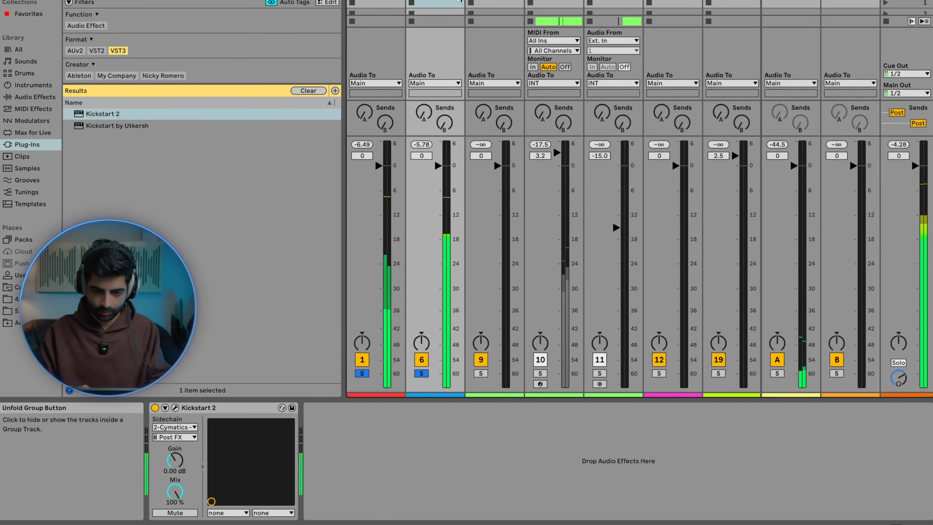
Step: Switch to the Arrangement view, stop playback and unfold the 19 Group track to show its vocal tracks
key("Tab")
scroll(509, 146, "down", 5)
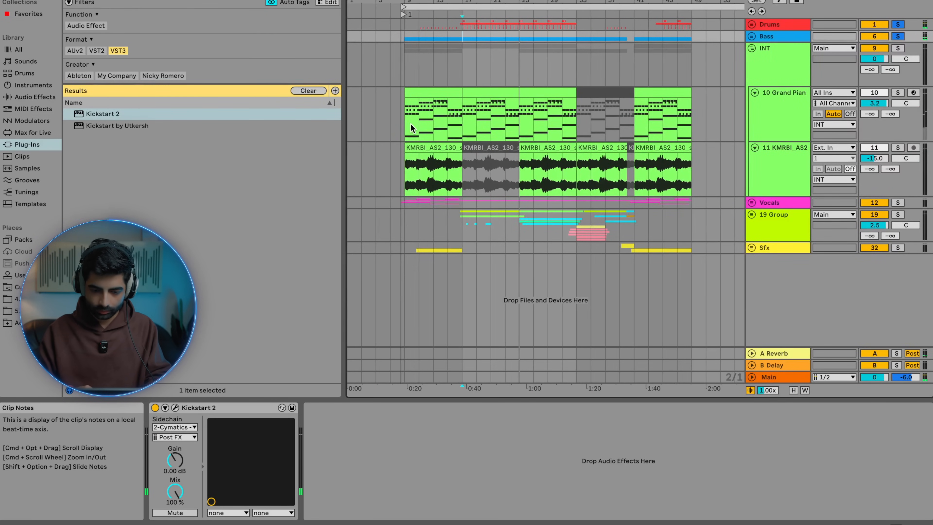
scroll(410, 123, "up", 8)
key("space")
left_click(393, 216)
scroll(395, 215, "down", 4)
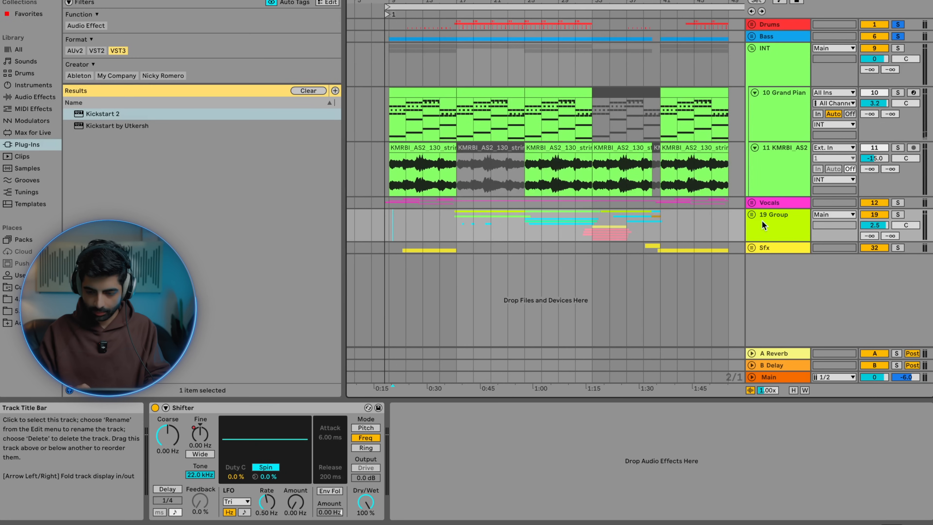
left_click(751, 213)
Step: Rename the Vocals group as Vocals Chop and the 19 Group as Main Vocals
left_click(775, 225)
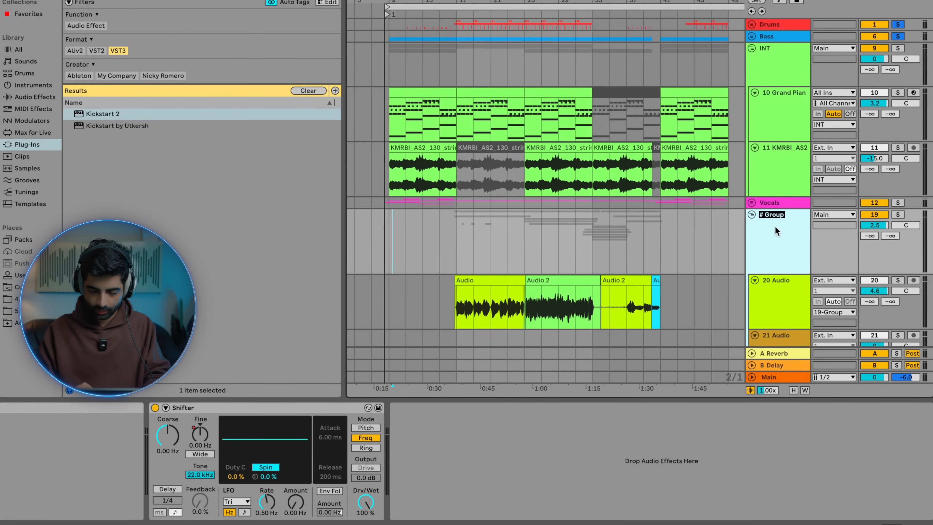
left_click(771, 203)
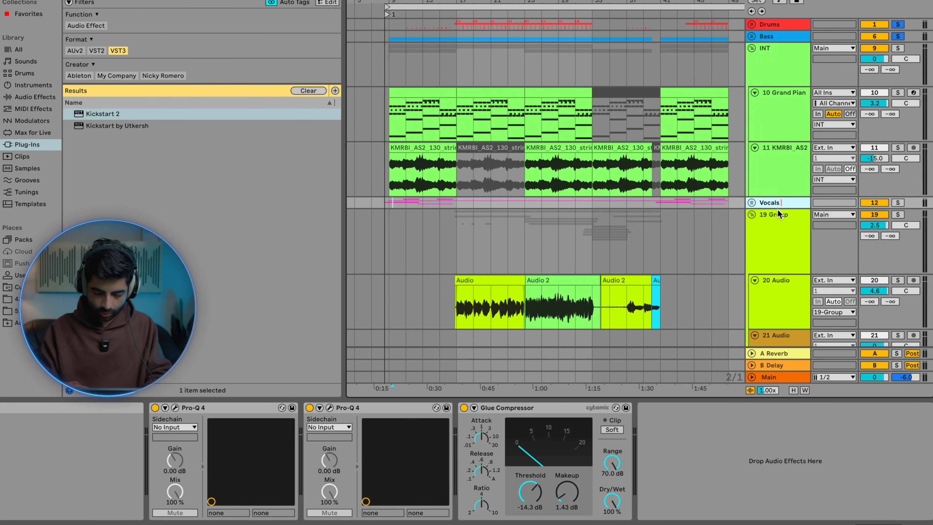
key("Tab")
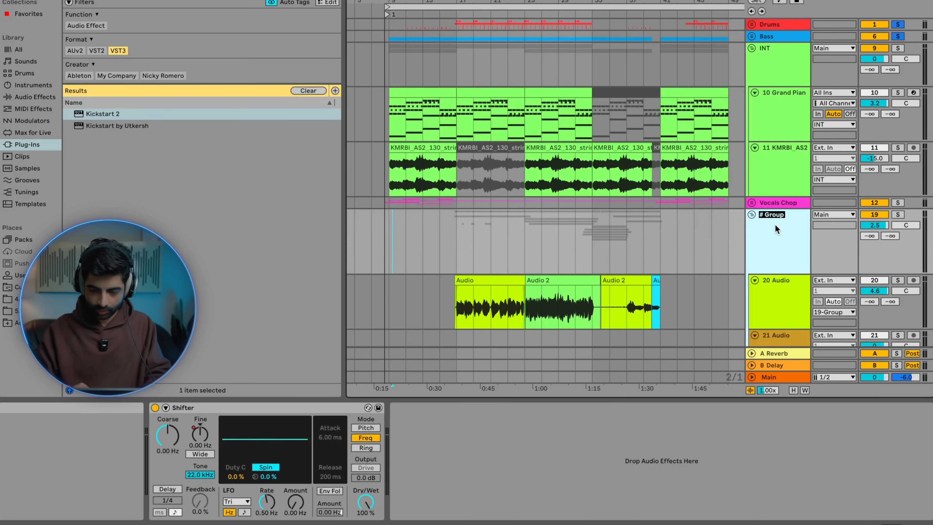
type("Main Vocals")
key("Return")
Step: Solo the 20 Audio vocal track and listen to it from the start of its first clip
scroll(462, 260, "up", 5)
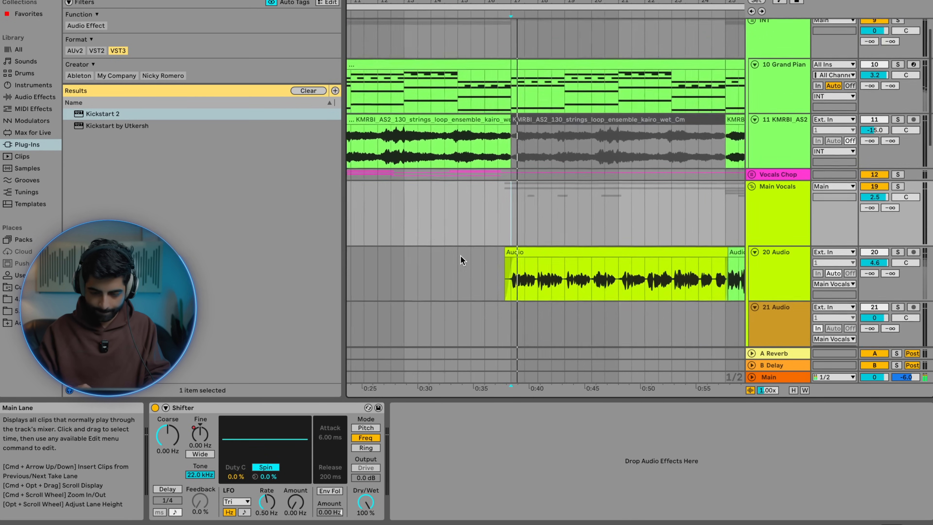
scroll(462, 260, "down", 2)
left_click(896, 231)
scroll(721, 225, "left", 3)
scroll(720, 225, "down", 3)
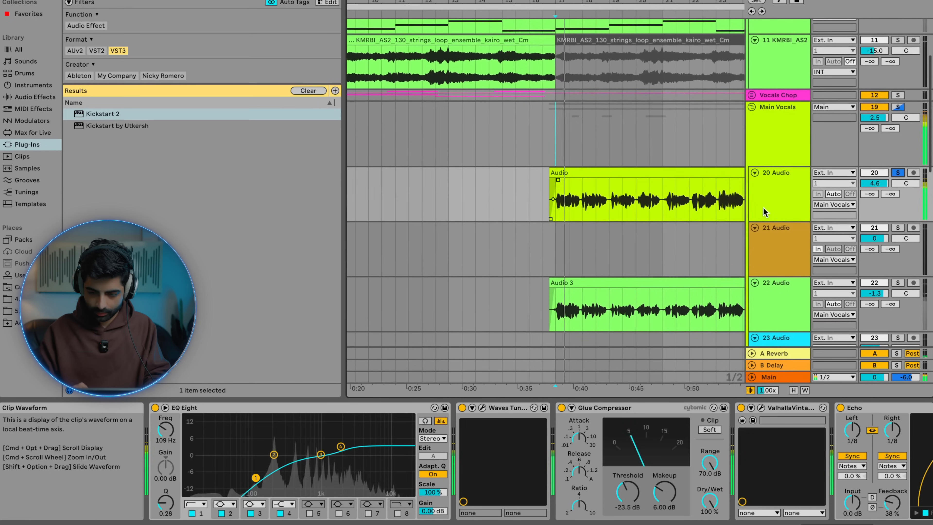
Step: Remove all audio effects from the 20 Audio track and ungroup the Main Vocals group
left_click(767, 210)
left_click(385, 410)
key("Delete")
left_click(615, 409, "shift")
key("Delete")
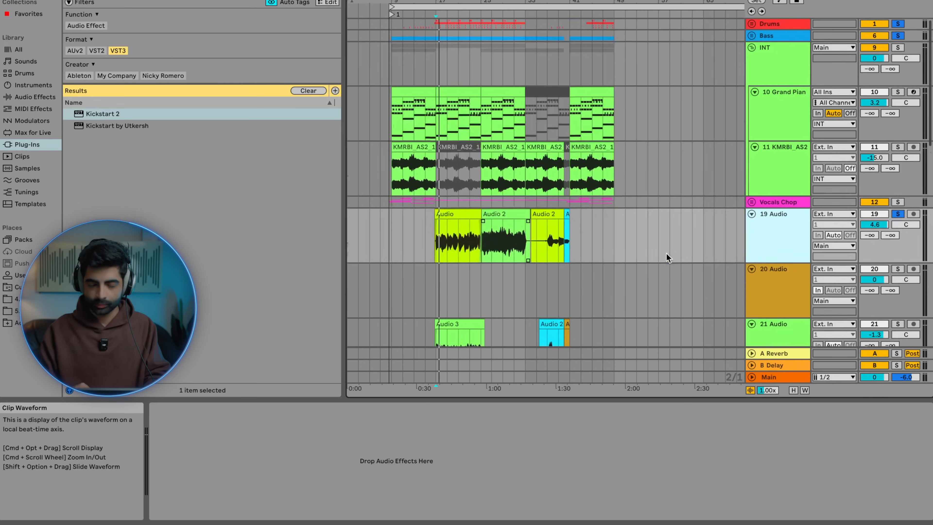
Step: Group the ungrouped vocal tracks from 19 Audio through 30 Audio
scroll(666, 253, "down", 5)
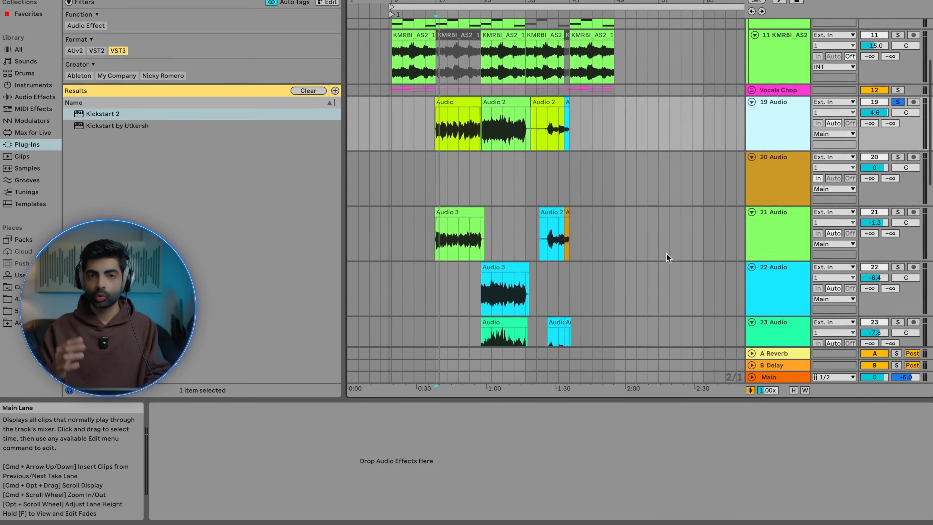
scroll(666, 253, "down", 8)
scroll(666, 253, "down", 10)
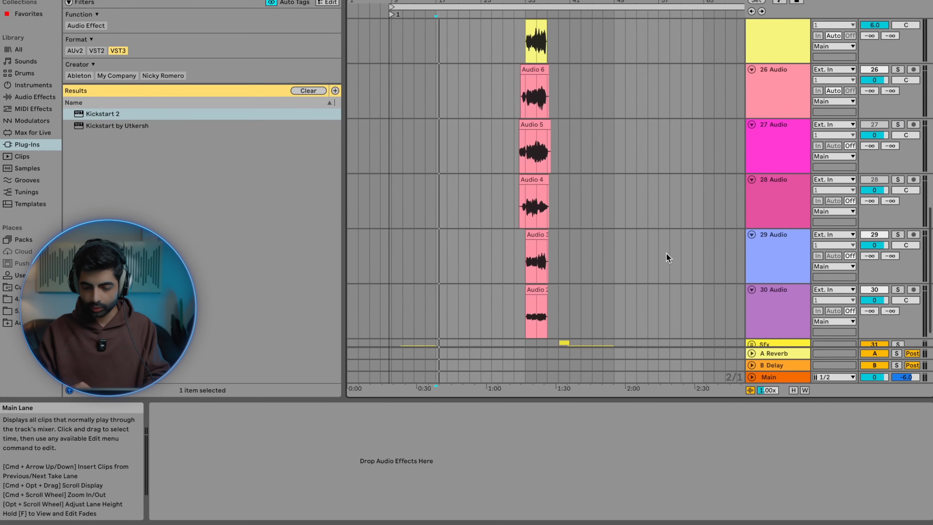
left_click(772, 280, "shift")
scroll(773, 280, "up", 15)
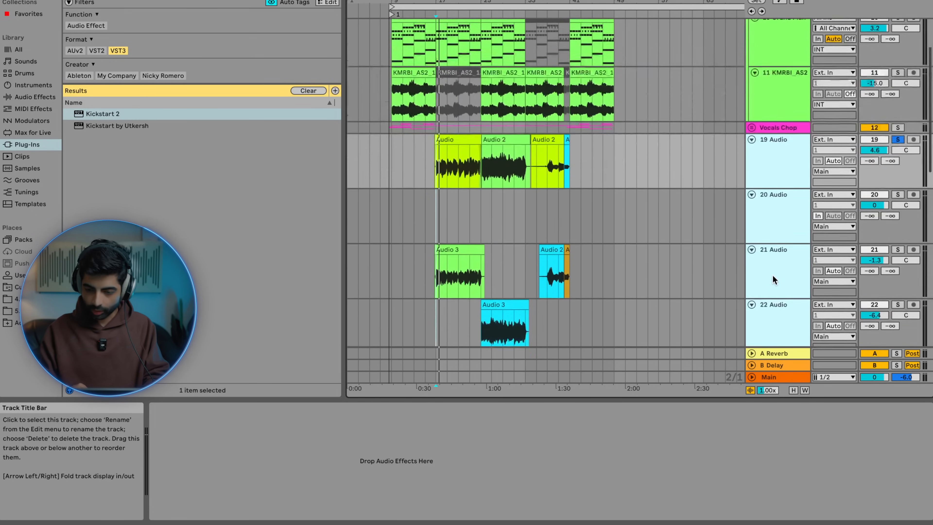
key("super+g")
left_click(426, 218)
scroll(424, 218, "up", 5)
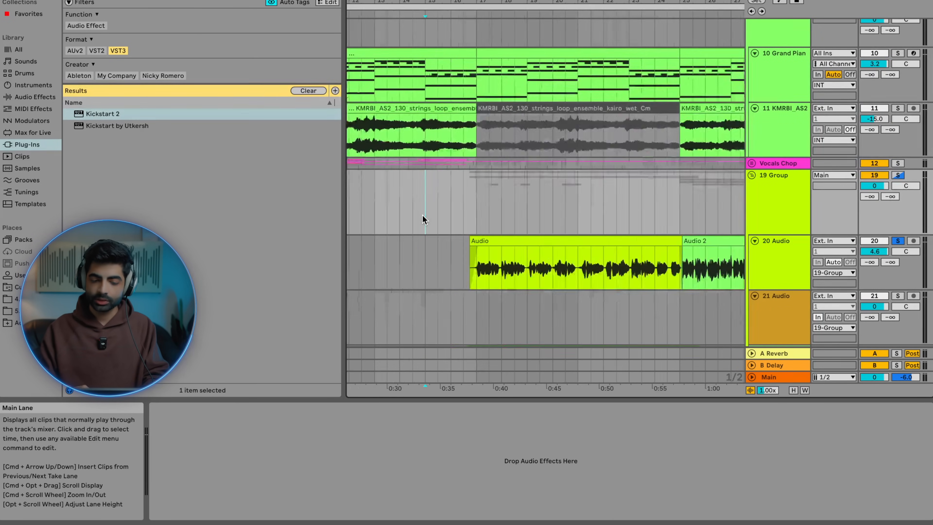
Step: Look over the clips in the new vocal group and rename the 20 Audio track as Main Vocals
scroll(479, 225, "down", 11)
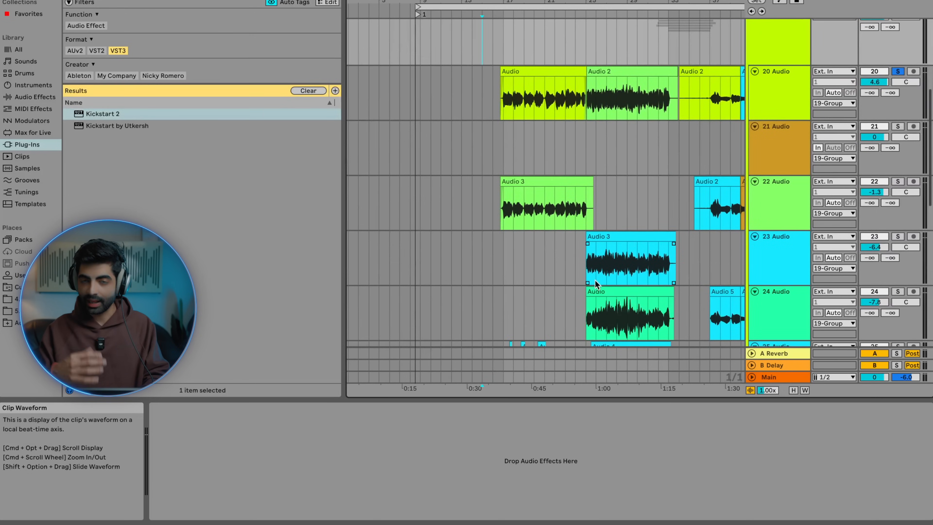
scroll(595, 279, "right", 4)
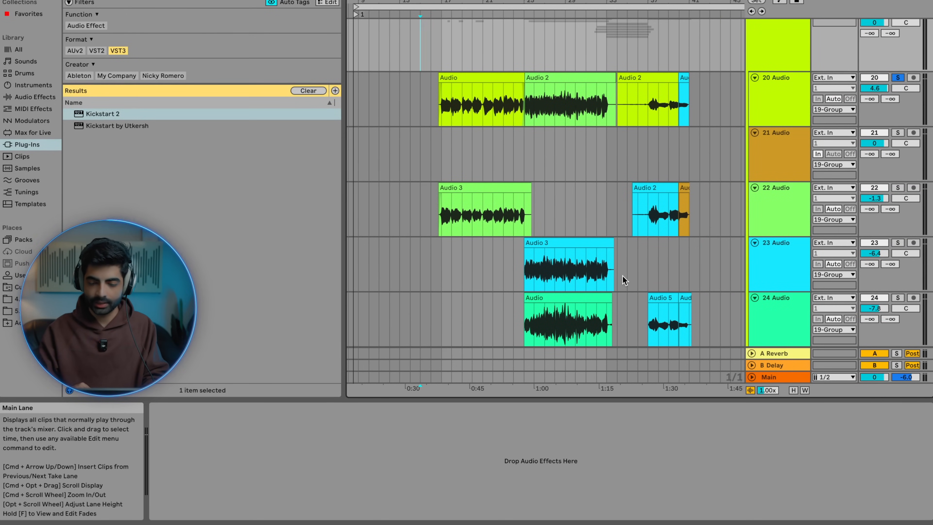
scroll(625, 281, "up", 1)
left_click(782, 115)
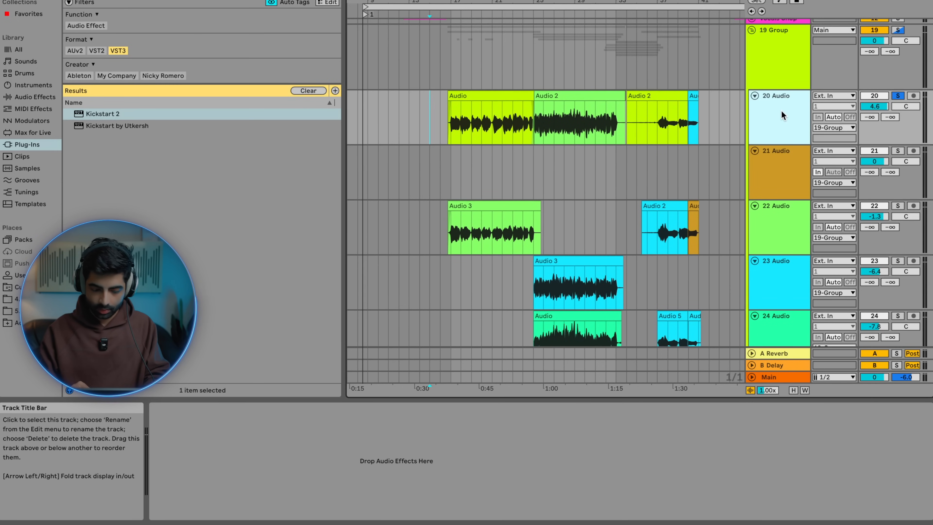
type("Main Vocals")
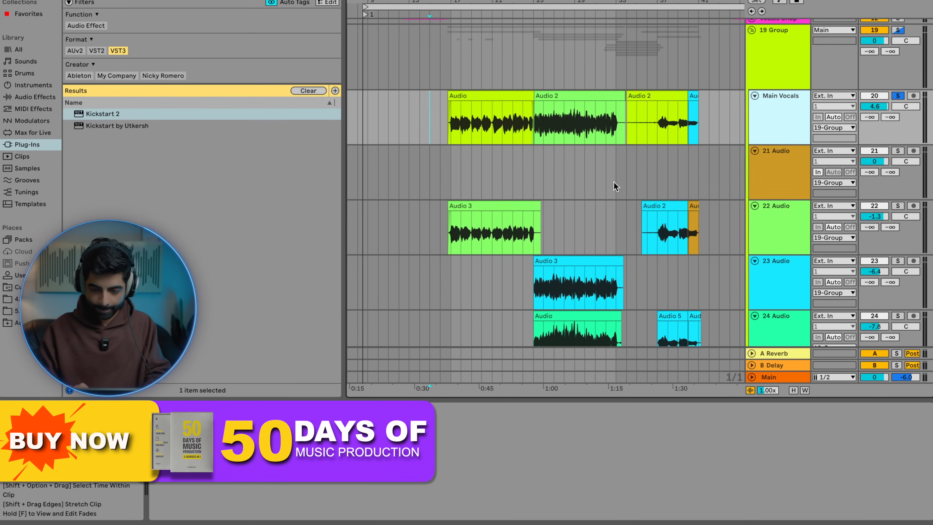
Step: Delete the empty 21 Audio track and rename the track that takes its place as Layer
left_click(749, 184)
key("BackSpace")
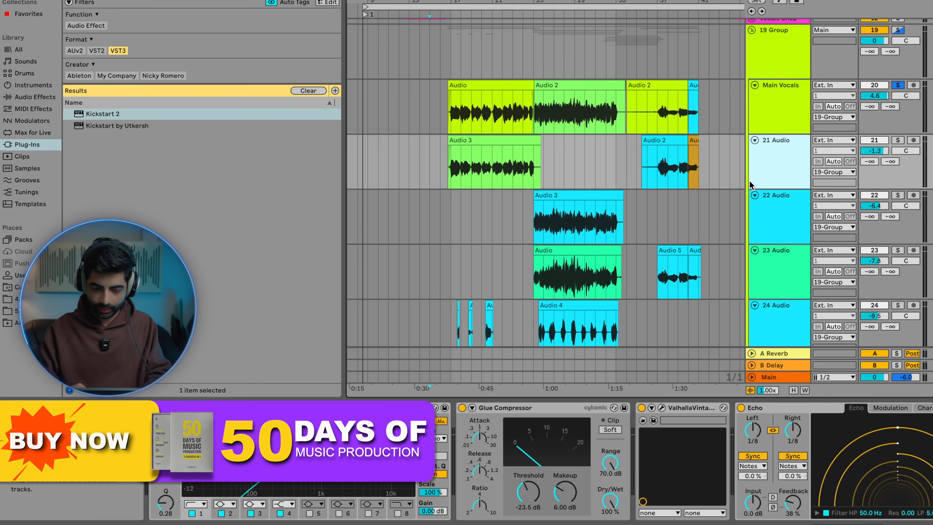
key("ctrl+r")
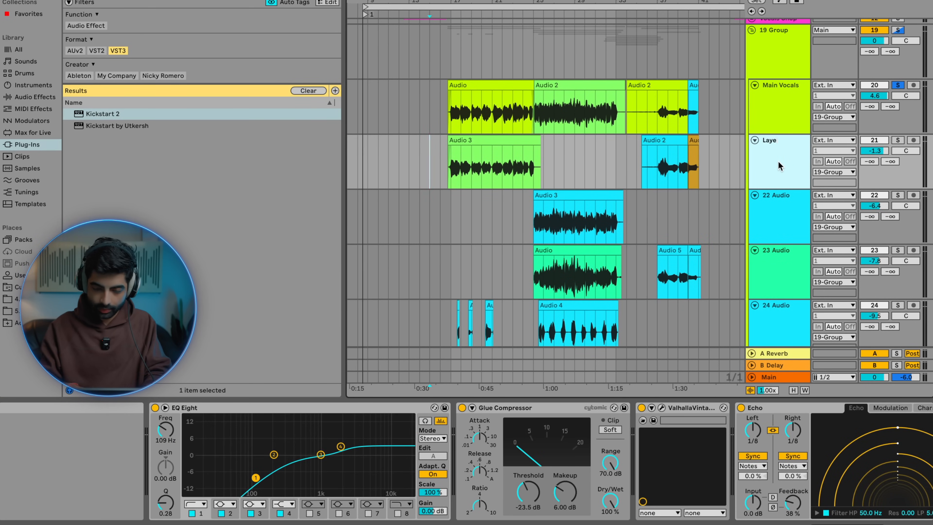
scroll(777, 174, "down", 2)
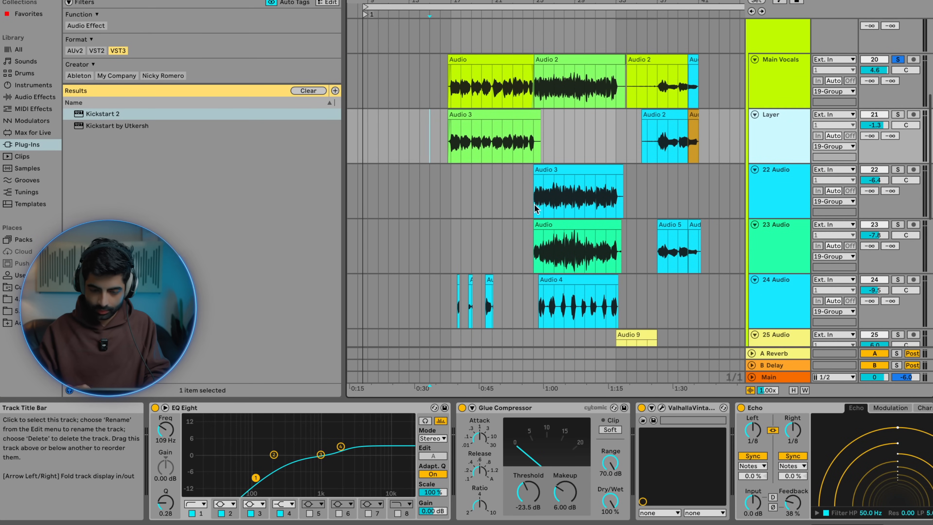
Step: Play the 22 Audio track soloed from the start of its clip and rename it as Rap Layer
left_click(534, 208)
scroll(533, 208, "up", 3)
key("space")
left_click(897, 169)
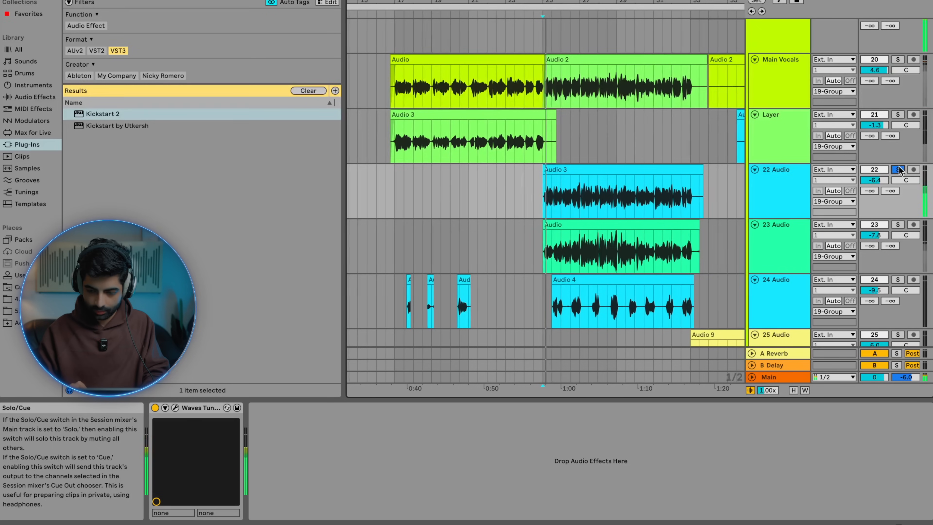
left_click(779, 197)
key("super+r")
type("Rap ")
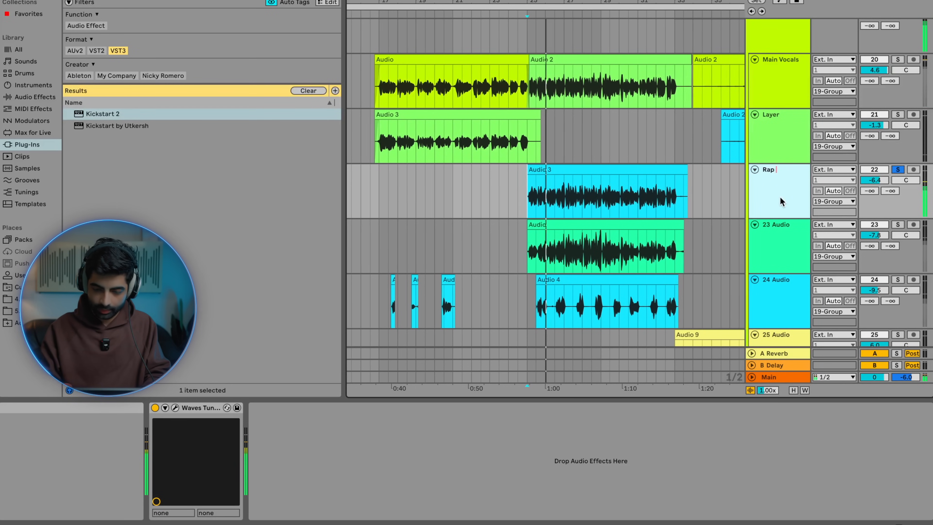
type("Layer")
Step: Solo the 23 Audio track during playback and rename it as Rap Layer 2
left_click(777, 256)
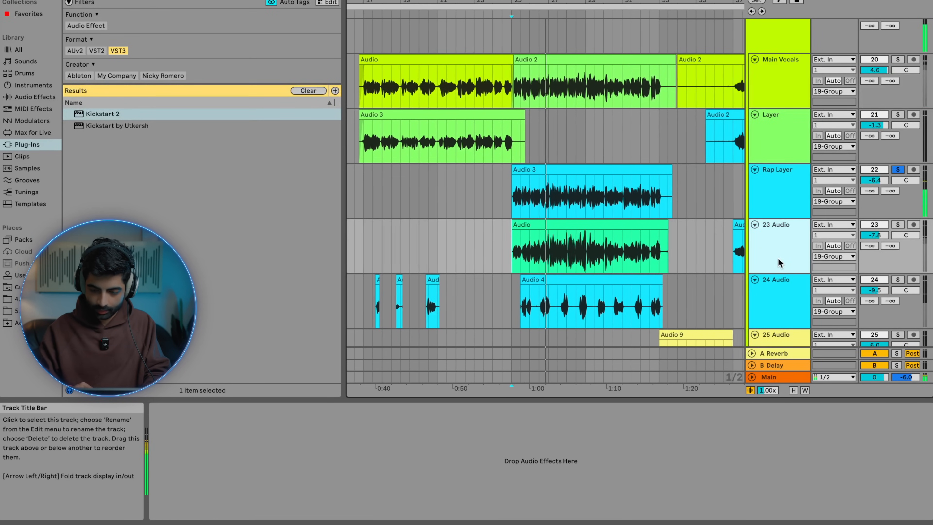
left_click(897, 224)
key("super+r")
type("Rap")
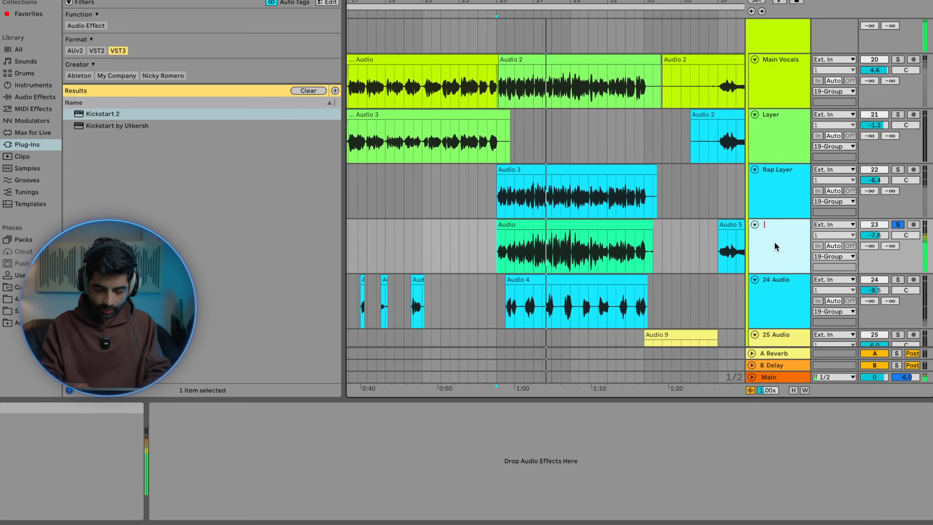
type(" Laye")
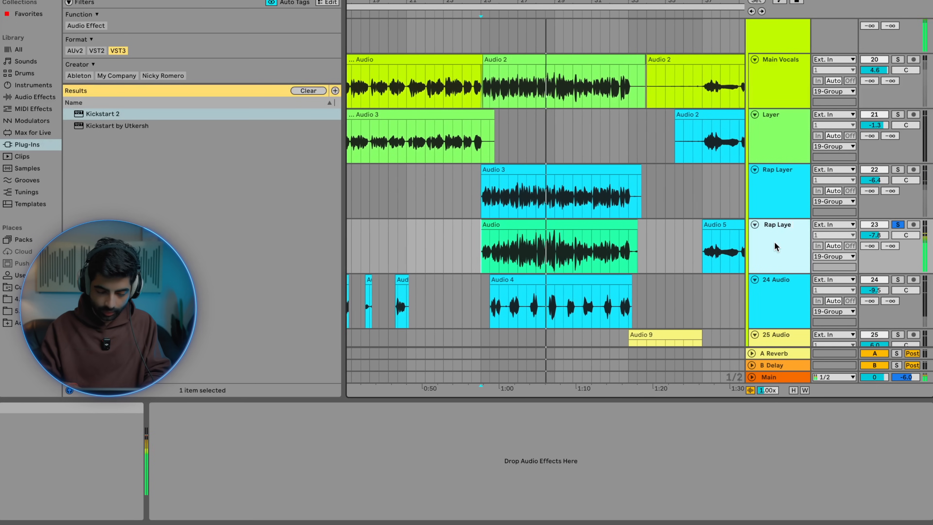
type("r 2")
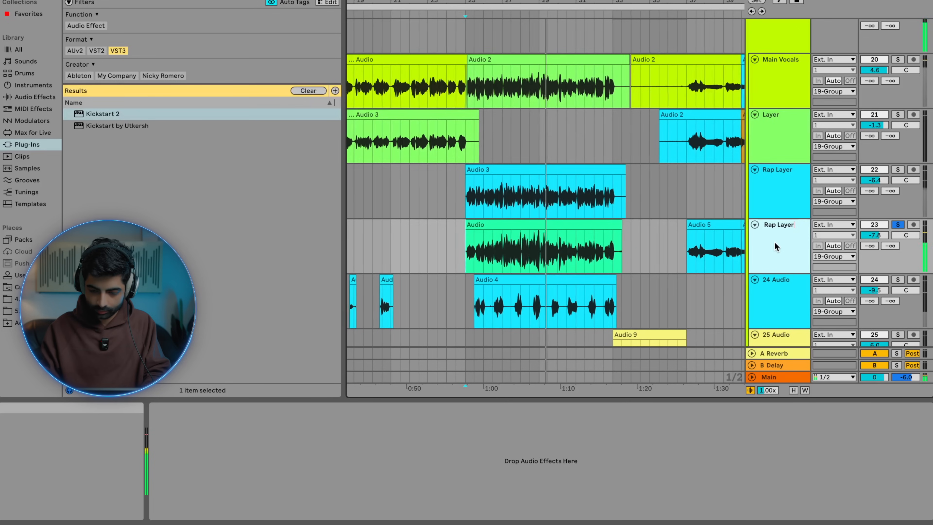
key("Return")
Step: Solo the 24 Audio track and listen to its Audio 4 clip to identify the part
scroll(775, 246, "down", 4)
left_click(461, 231)
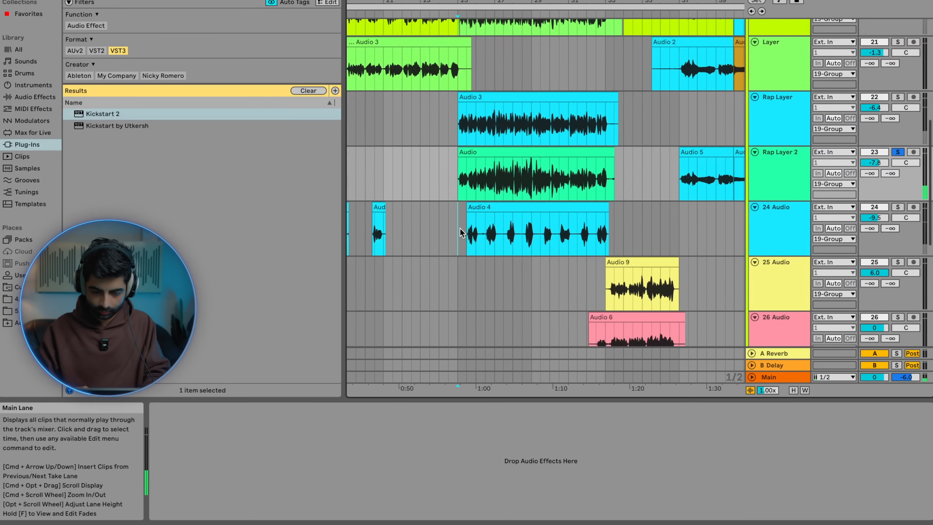
key("space")
key("space")
scroll(462, 232, "up", 3)
left_click(896, 207)
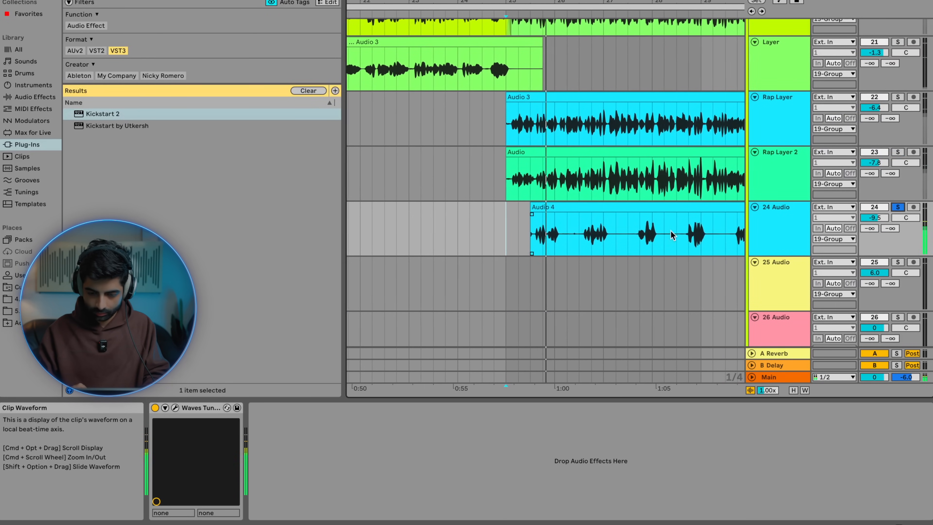
scroll(573, 232, "down", 3)
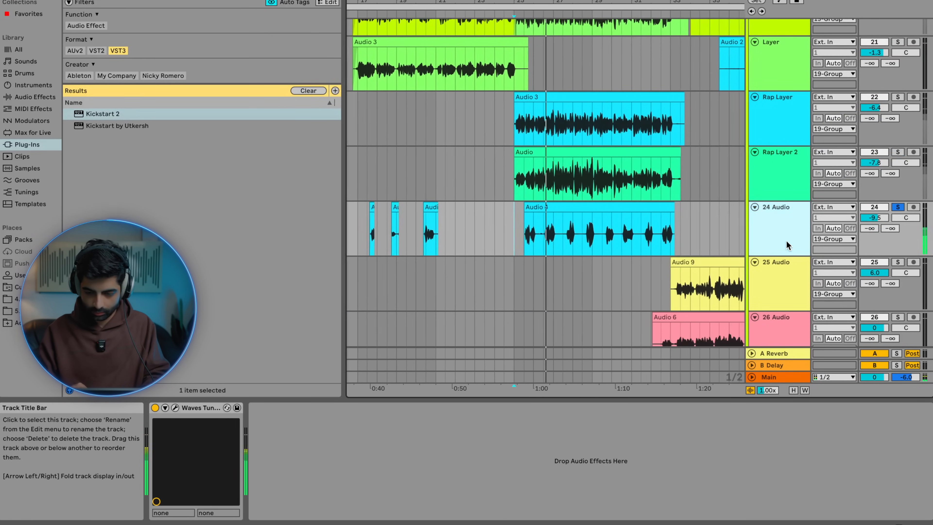
scroll(785, 240, "down", 5)
scroll(673, 216, "up", 4)
scroll(673, 216, "down", 3)
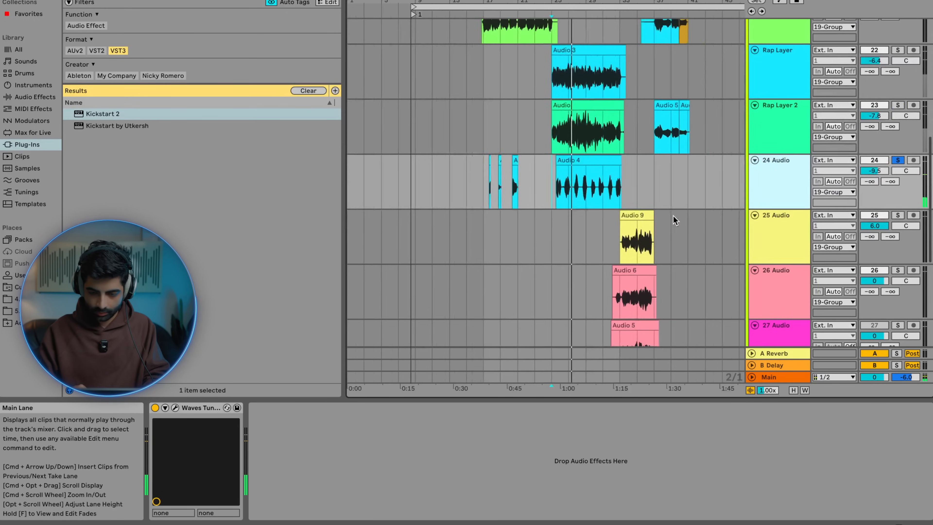
Step: Play the 25 Audio track soloed from the start of its Audio 9 clip and examine the tracks below it
scroll(673, 216, "down", 2)
left_click(612, 191)
key("space")
scroll(612, 191, "up", 3)
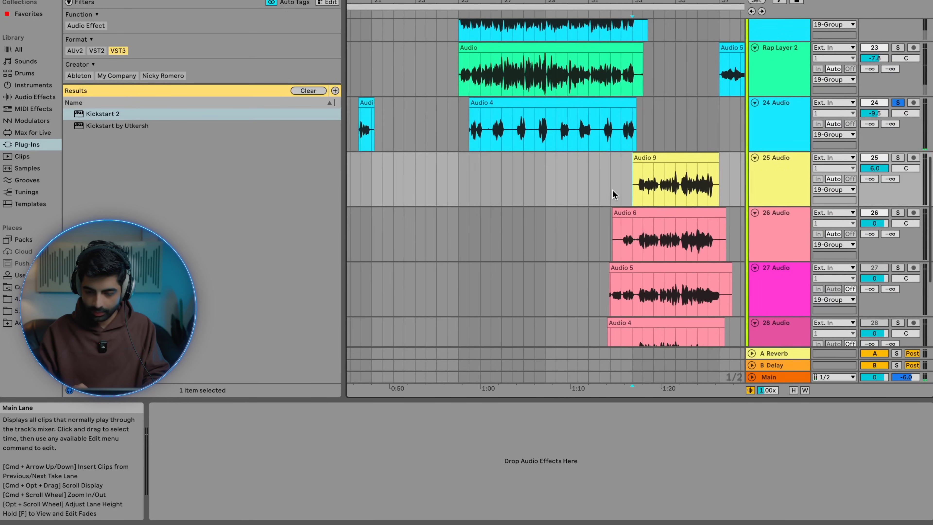
left_click(897, 158)
key("space")
scroll(500, 197, "right", 2)
scroll(501, 198, "up", 4)
scroll(502, 198, "down", 4)
scroll(502, 198, "down", 3)
scroll(505, 123, "up", 4)
scroll(513, 144, "down", 3)
scroll(514, 145, "down", 1)
scroll(767, 73, "down", 5)
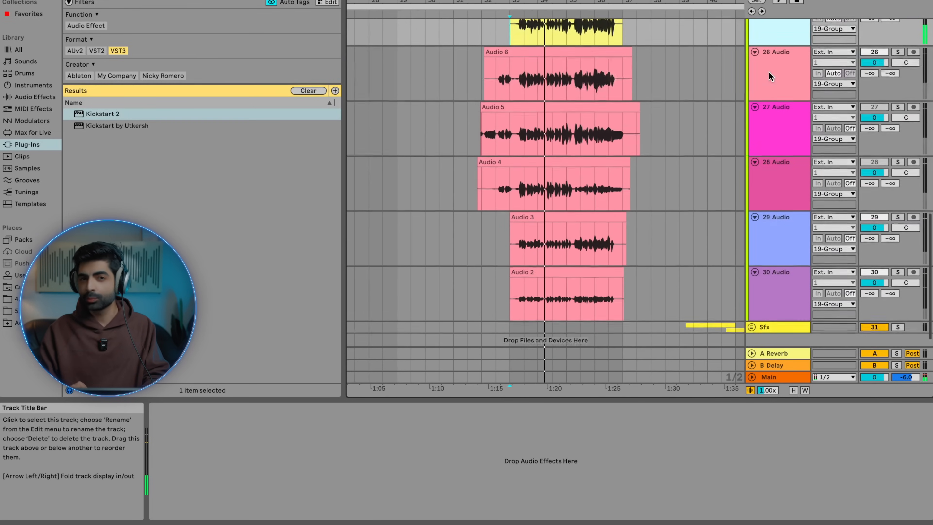
Step: Group the tracks from 25 Audio through 30 Audio, fold the group and name it Rap Vocals
left_click(778, 274, "shift")
scroll(778, 279, "up", 4)
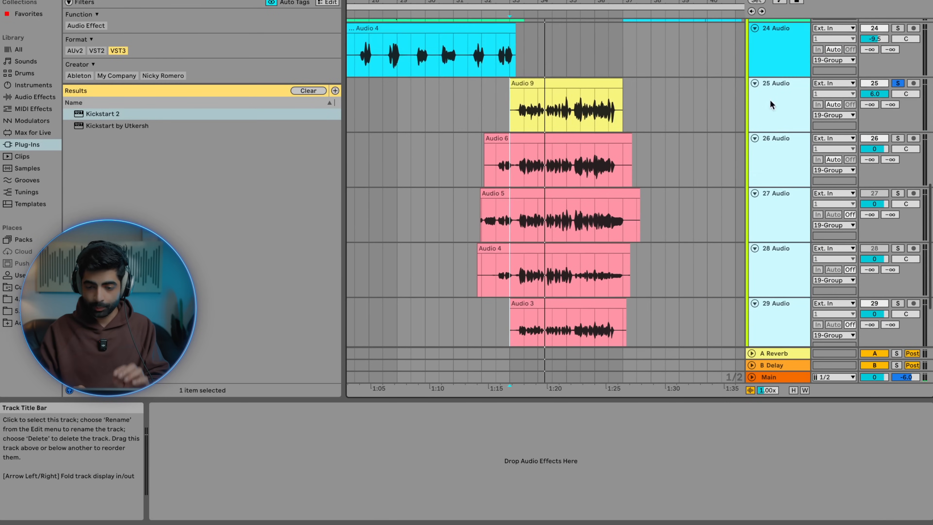
key("ctrl+g")
left_click(755, 66)
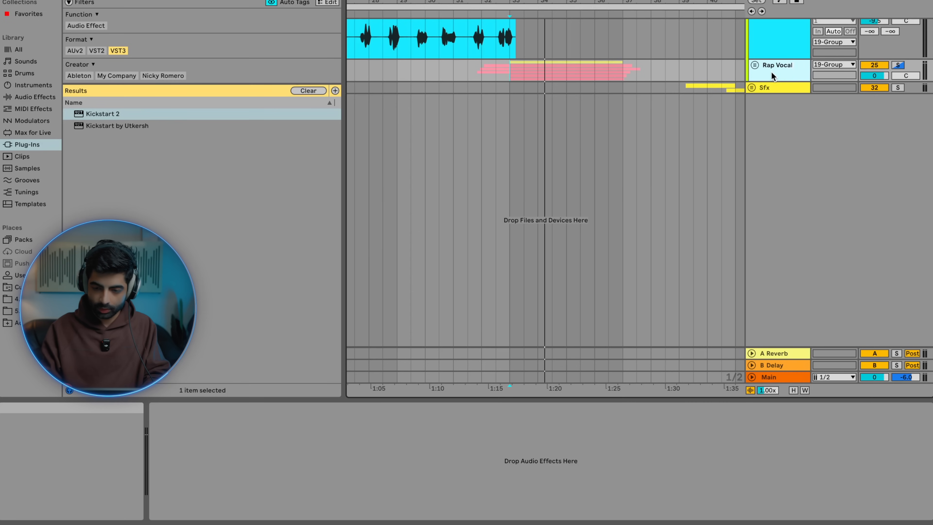
Step: Group the tracks from Main Vocals through 24 Audio, name the group Singing Vocals and fold it
scroll(770, 70, "up", 8)
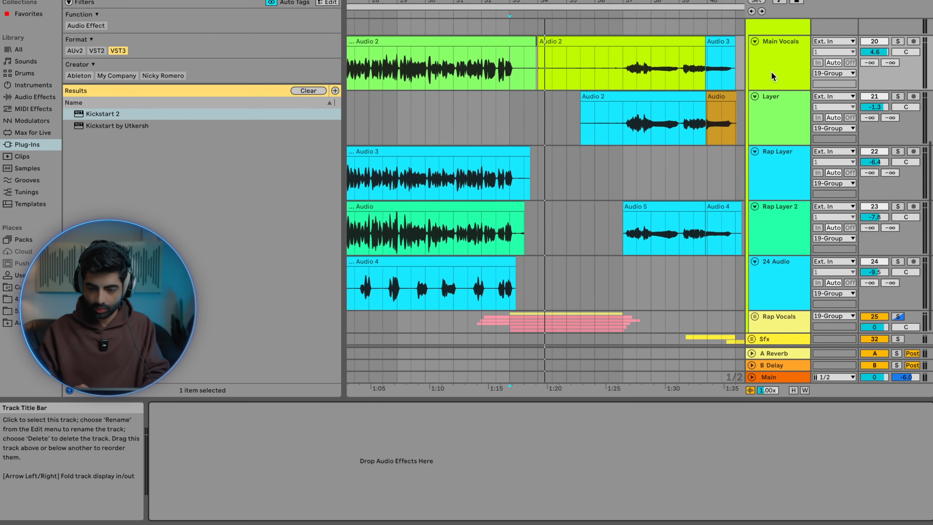
left_click(771, 74)
scroll(771, 72, "down", 2)
left_click(779, 268, "shift")
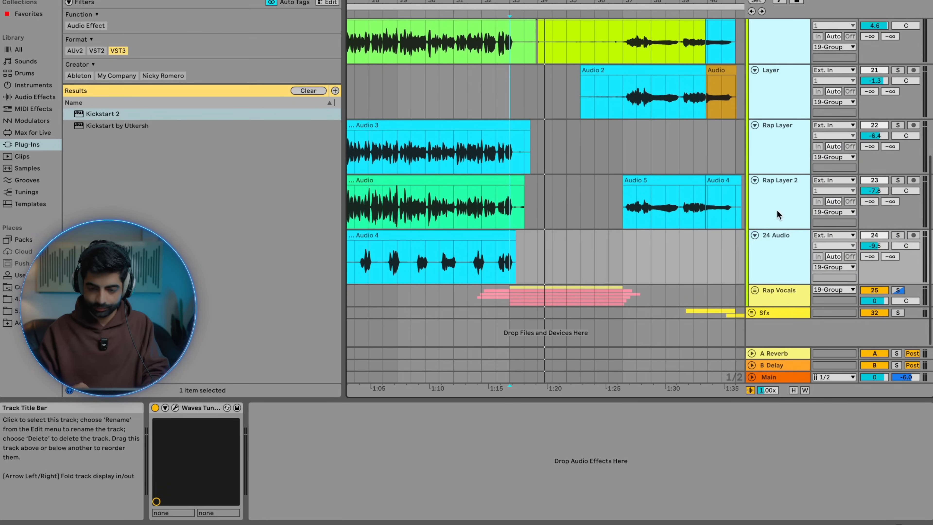
key("ctrl+g")
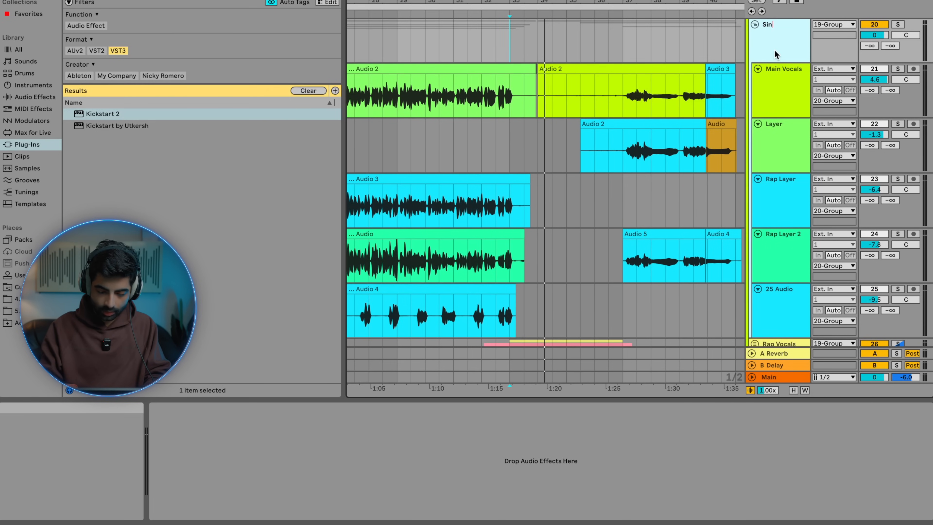
type("Singing Vocals")
key("Return")
scroll(774, 48, "up", 2)
left_click(755, 48)
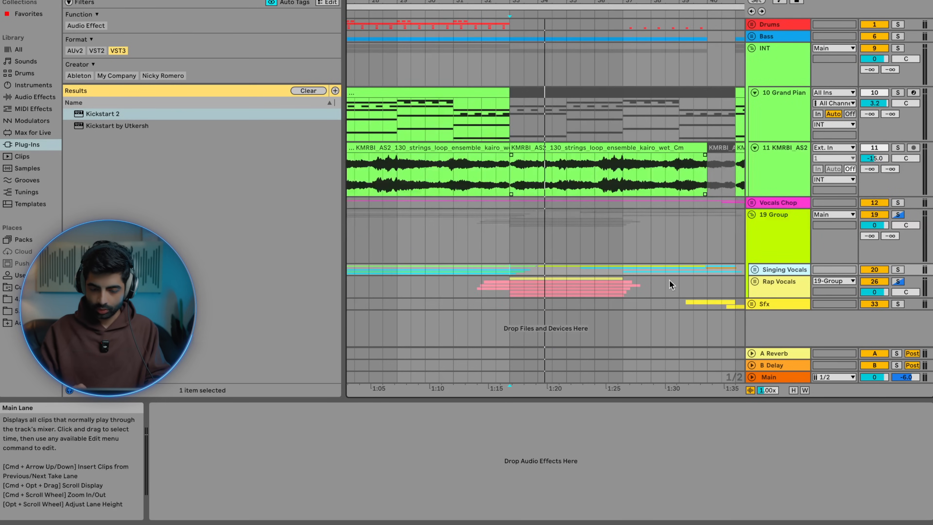
Step: Rename the parent 19 Group as Main Vocals
scroll(621, 277, "left", 7)
scroll(618, 276, "down", 5)
left_click(775, 238)
key("super+r")
type("Main Vocals")
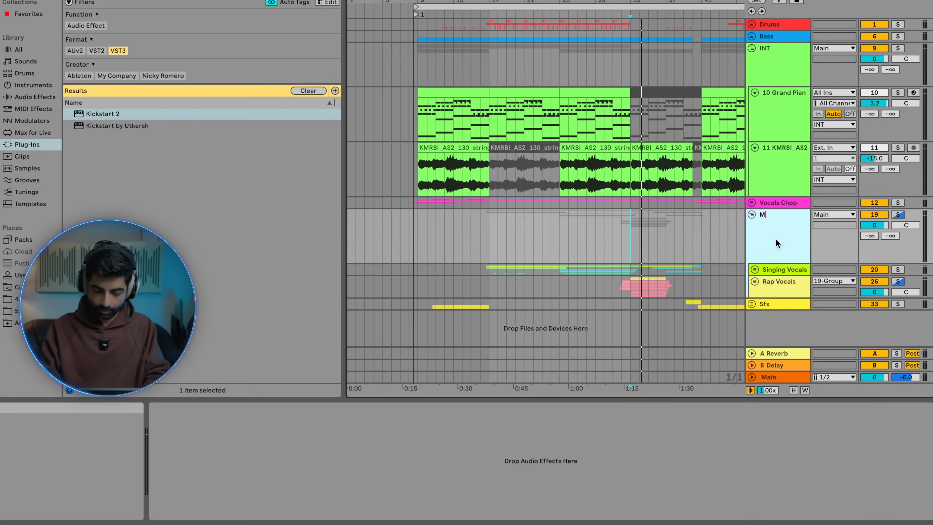
key("Return")
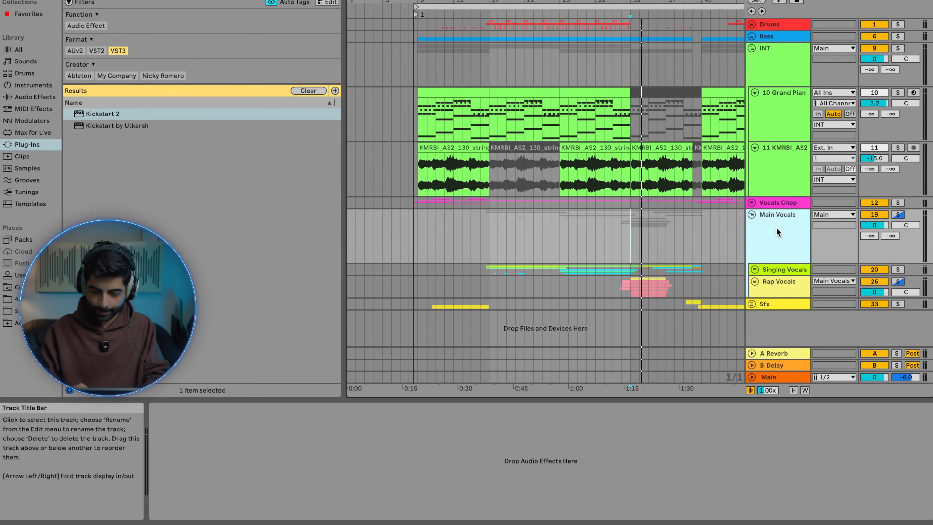
Step: Colour the parent Main Vocals group the same pink as Vocals Chop and assign that colour to its grouped tracks and clips
right_click(779, 224)
left_click(916, 399)
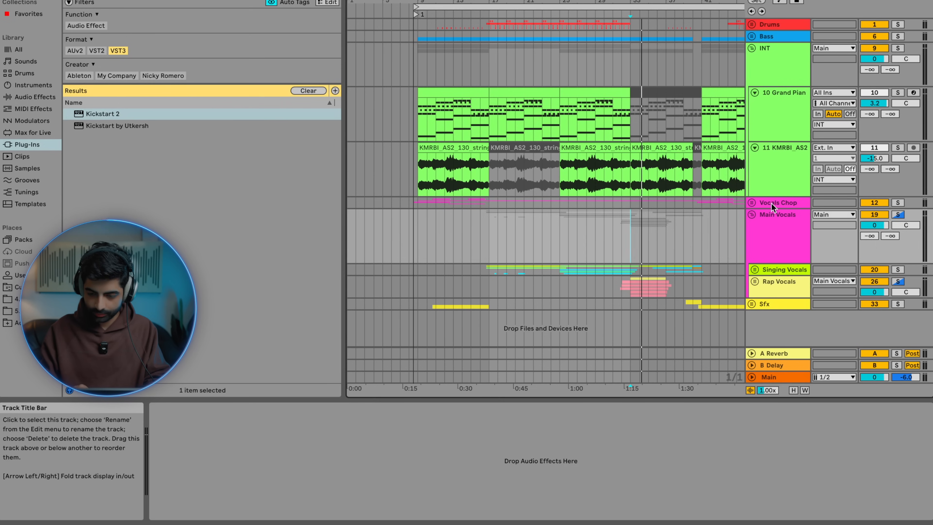
left_click(775, 259)
right_click(775, 259)
left_click(815, 487)
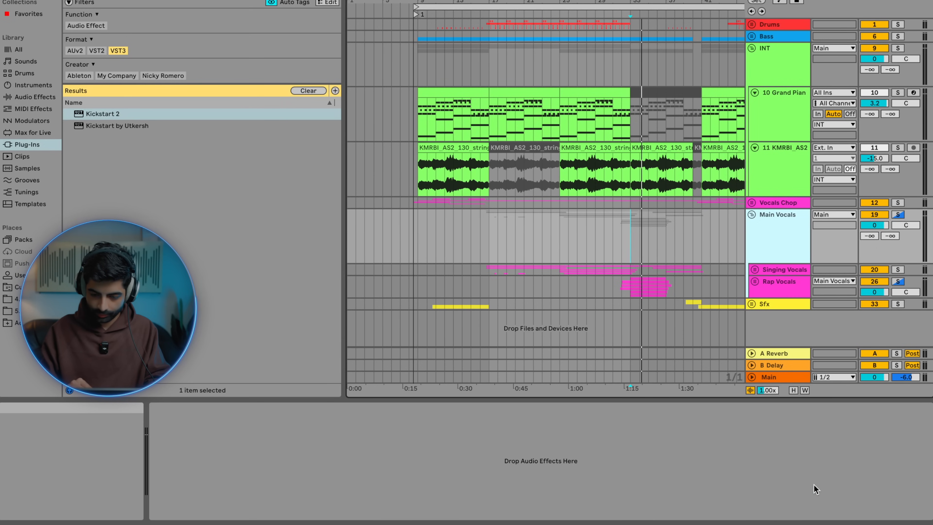
Step: Unfold the Singing Vocals group and start playback where its first vocal clips begin, around bar 17
left_click(754, 269)
scroll(514, 227, "down", 3)
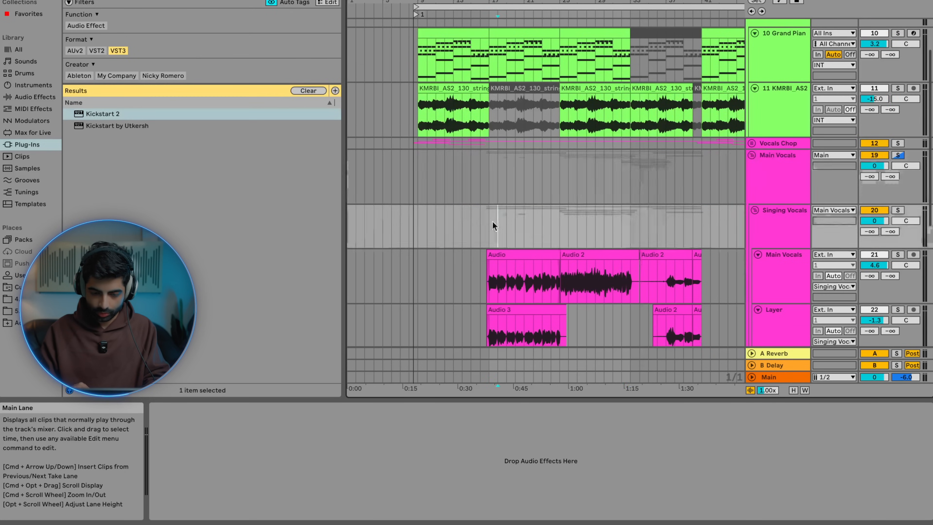
scroll(492, 222, "up", 5)
left_click(473, 235)
key("space")
scroll(472, 259, "down", 3)
scroll(807, 141, "up", 2)
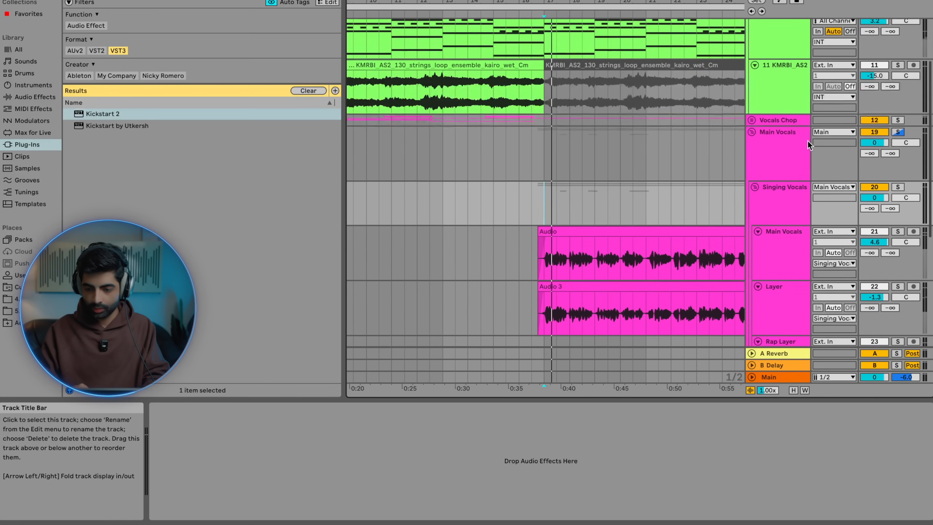
Step: Solo the Main Vocals track inside Singing Vocals and toggle solo on the Bass and Drums groups during playback
left_click(899, 231)
scroll(899, 231, "up", 3)
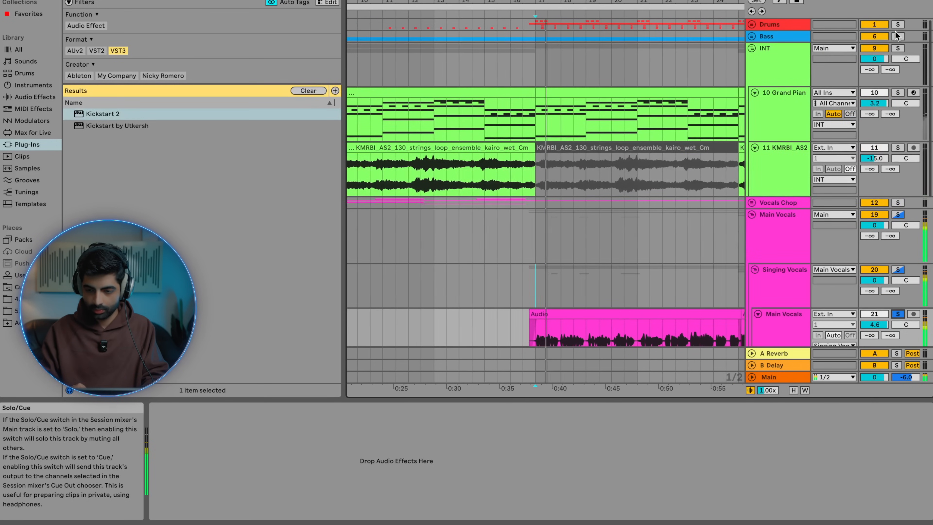
left_click(896, 36)
left_click(895, 24)
scroll(677, 152, "down", 7)
scroll(618, 200, "down", 5)
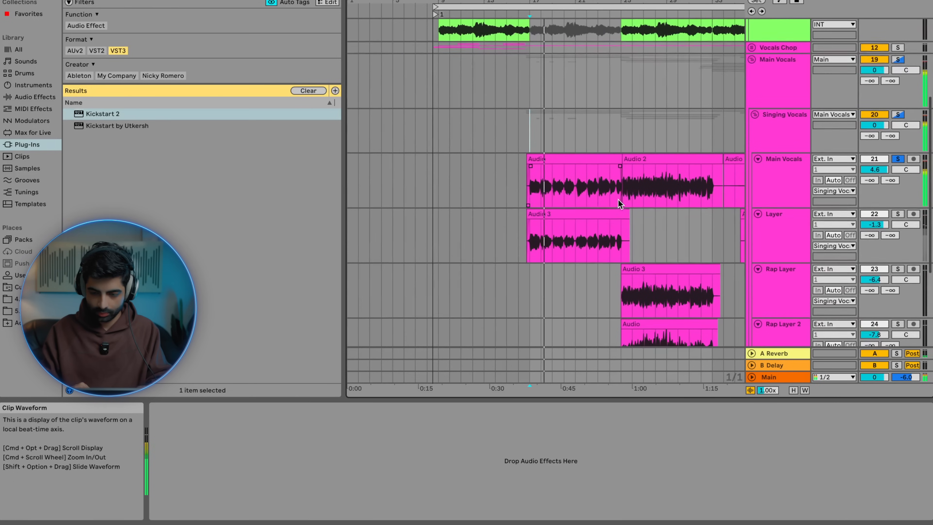
Step: Search the plug-ins for "pro" and load Pro-Q 4 on the Main Vocals track inside Singing Vocals
left_click(774, 94)
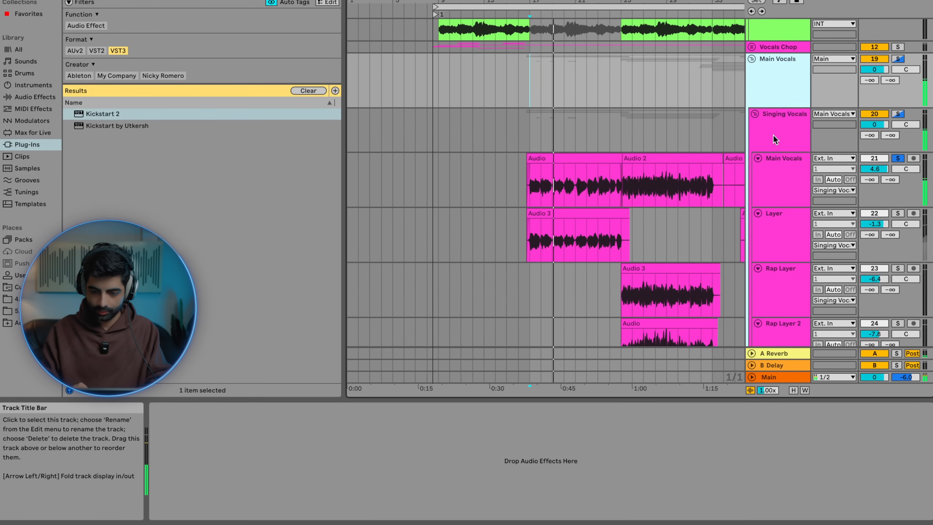
left_click(774, 181)
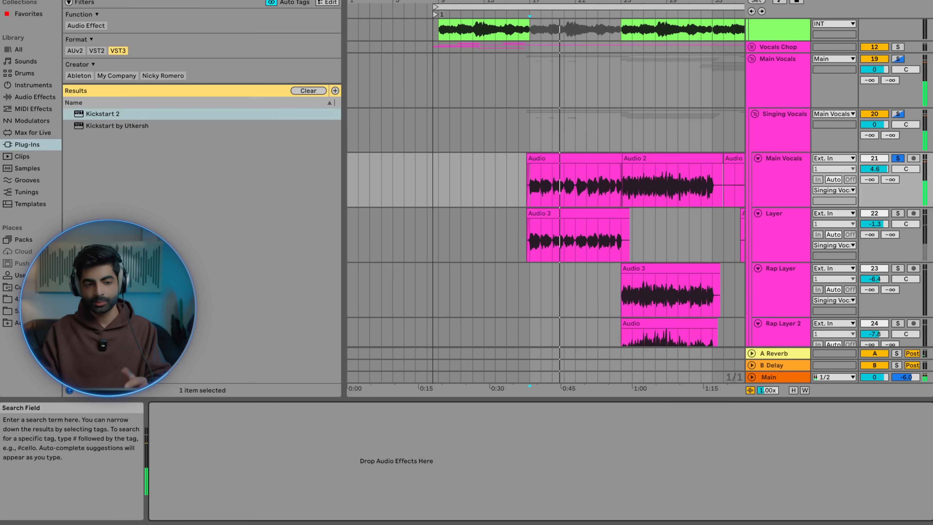
type("pro")
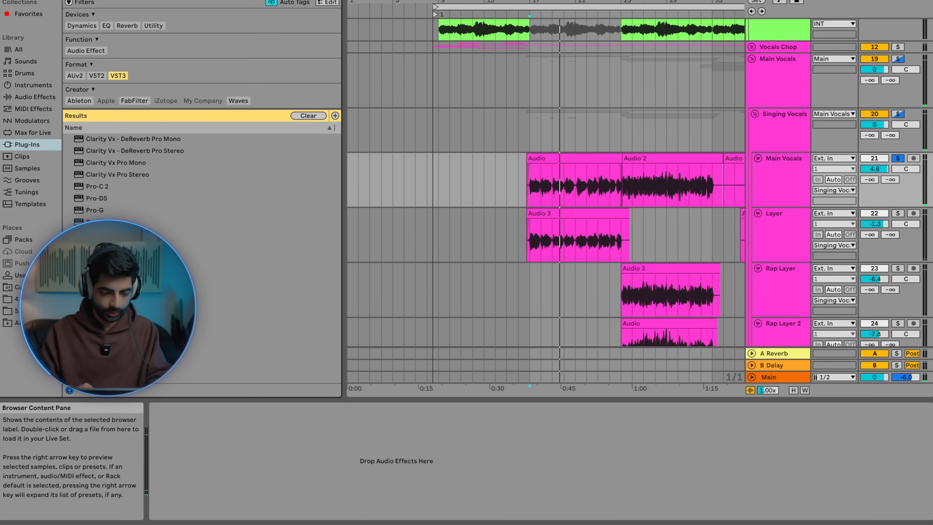
left_click_drag(533, 192, 533, 193)
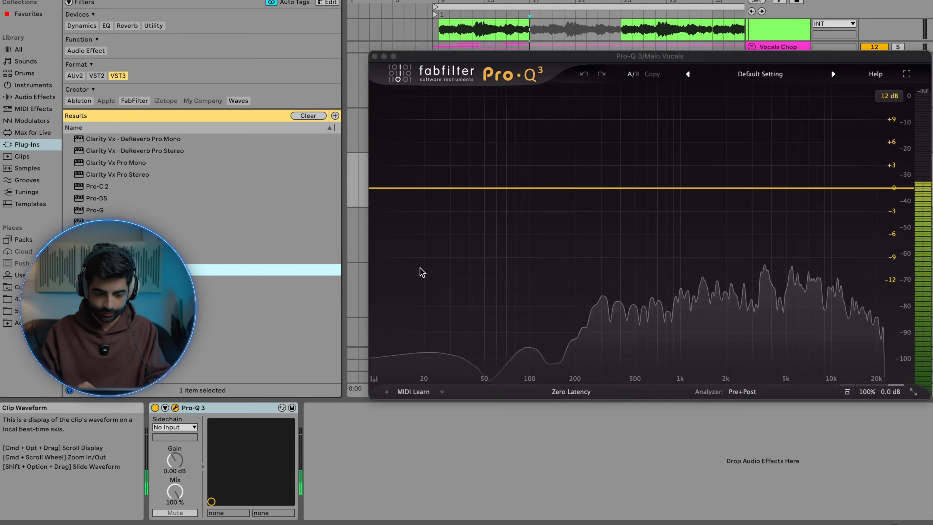
Step: Add a Low Cut band in Pro-Q 4 at about 116 Hz with a 48 dB/oct slope
right_click(491, 188)
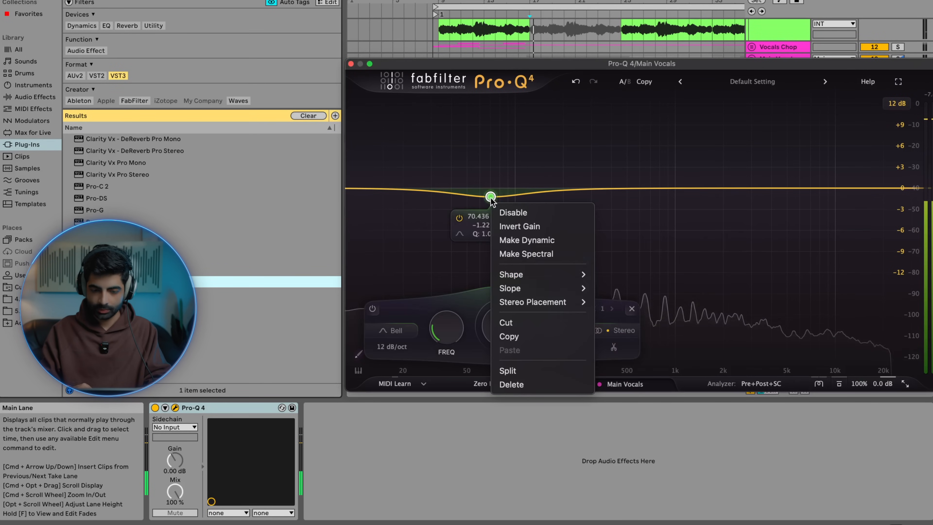
mouse_move(568, 274)
left_click(618, 301)
scroll(490, 188, "up", 4)
left_click_drag(490, 188, 525, 187)
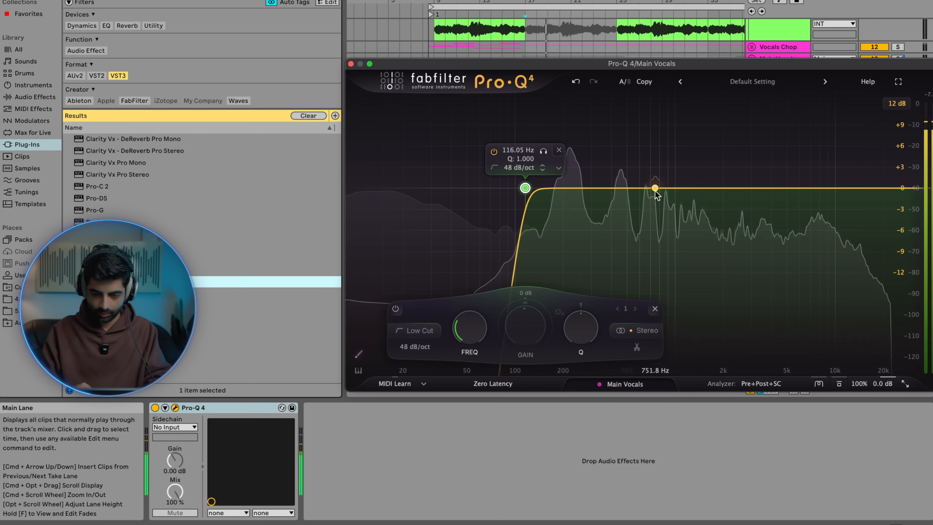
Step: Add a bell band cutting about 3 dB at around 600 Hz in the vocal equaliser
mouse_move(649, 188)
left_mouse_down()
mouse_move(646, 142)
mouse_move(642, 206)
left_mouse_up()
scroll(646, 140, "up", 5)
scroll(646, 139, "down", 5)
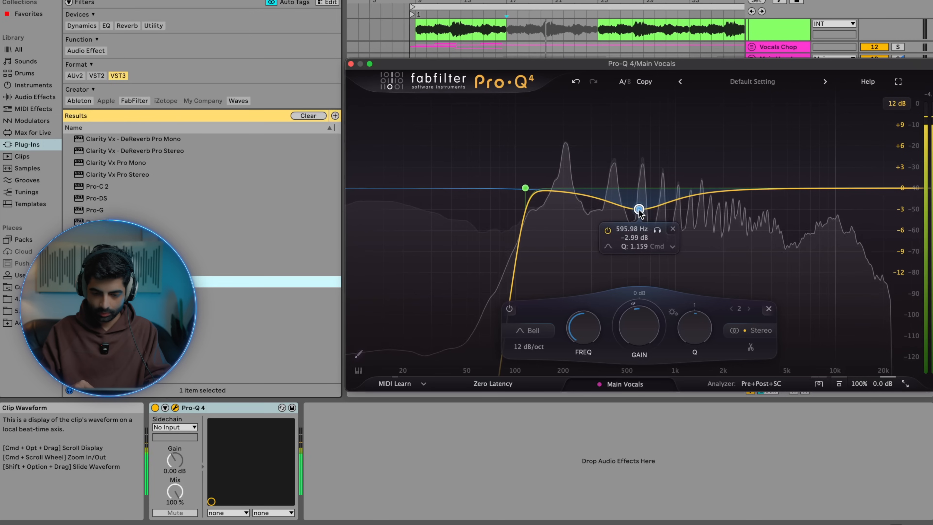
Step: Add a bell band at about 2.5 kHz and make it spectral with about 6 dB of downward range
left_click_drag(737, 186, 742, 230)
scroll(736, 162, "up", 2)
right_click(739, 187)
left_click(762, 246)
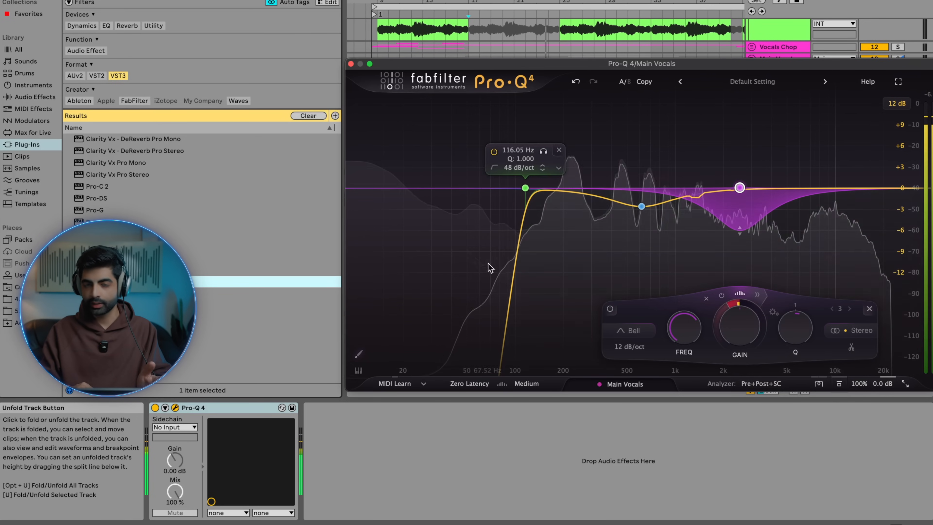
Step: Widen the spectral band to a Q of about 0.8 and set its threshold to about -34.2 dB
scroll(741, 188, "down", 5)
left_click_drag(757, 152, 760, 153)
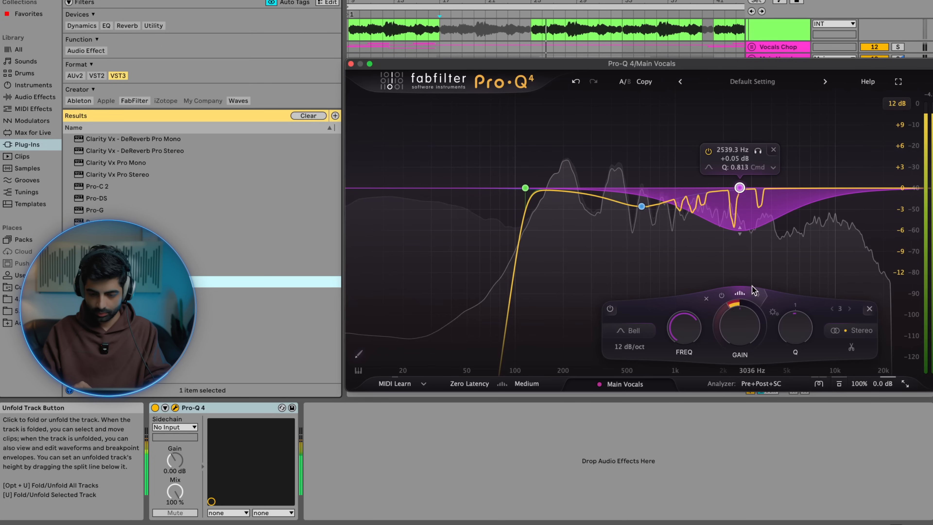
left_click(756, 294)
left_click_drag(725, 302, 733, 346)
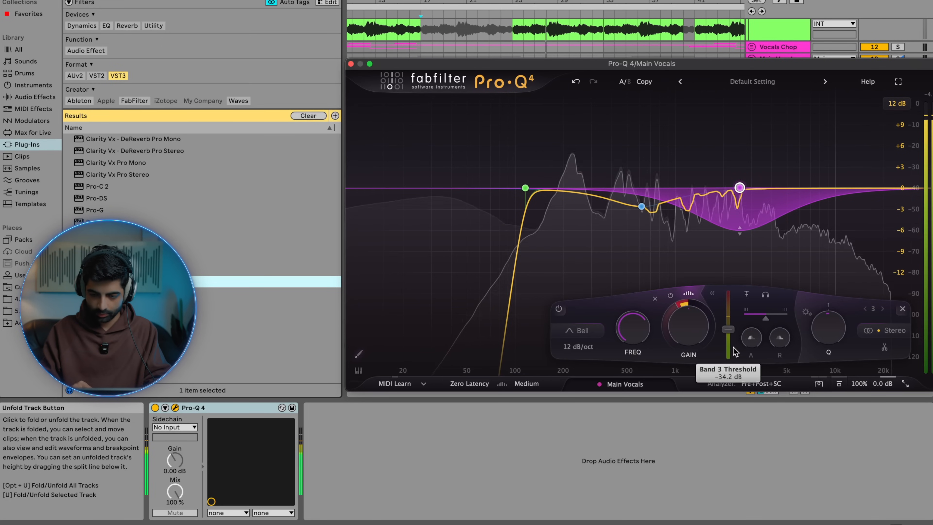
Step: Reduce the Low Cut slope to 36 dB/oct, stop playback and close the equaliser
mouse_move(538, 191)
scroll(527, 187, "up", 1)
scroll(528, 187, "down", 2)
key("space")
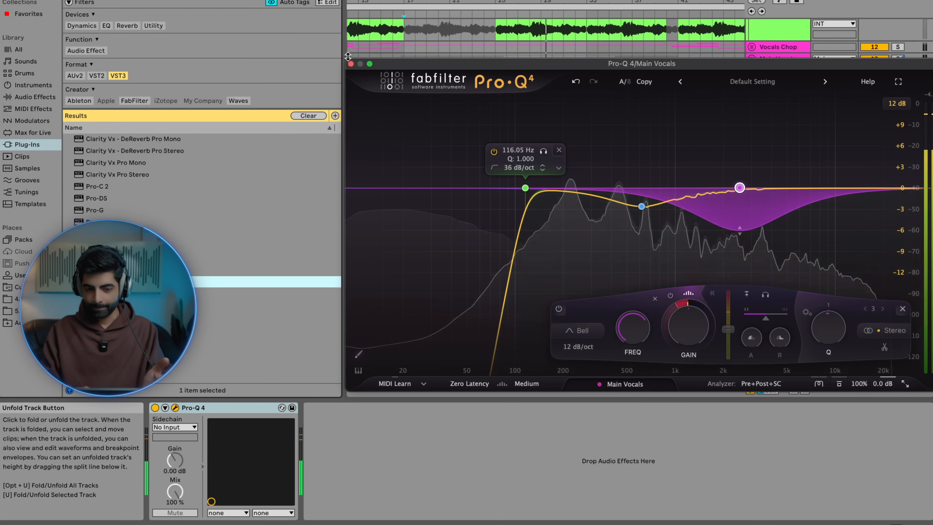
left_click(351, 64)
Step: Search for "tune", load Waves Tune Real-Time Stereo after Pro-Q 4 on the Main Vocals track, and review the Pro-Q 4 curve
scroll(526, 214, "left", 3)
scroll(485, 188, "up", 4)
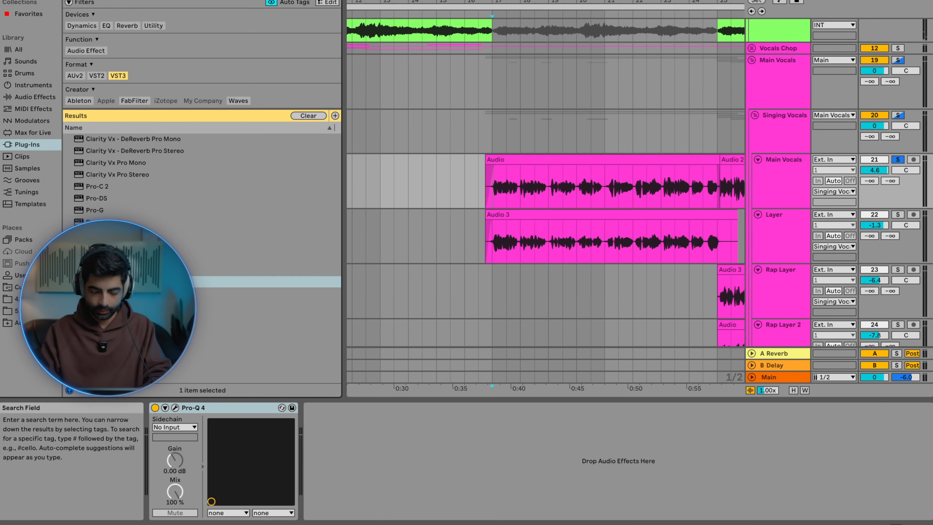
type("tune")
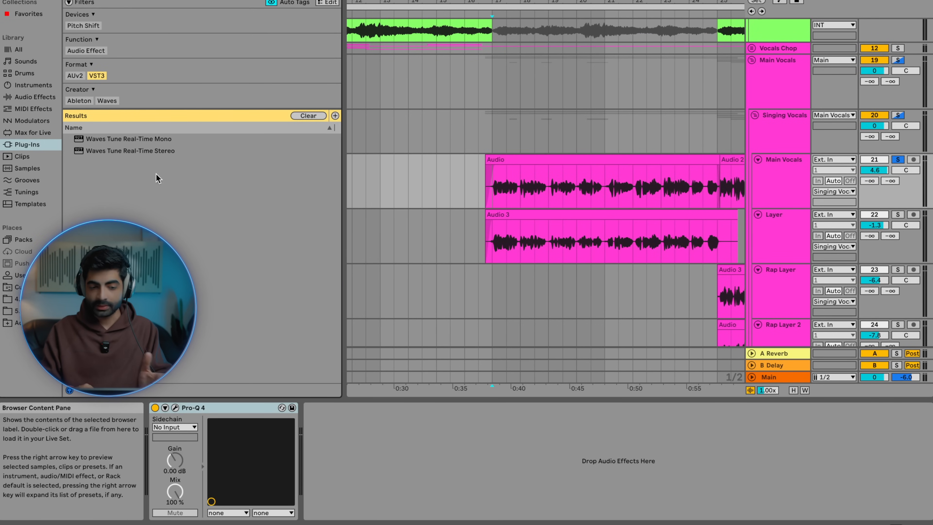
double_click(169, 153)
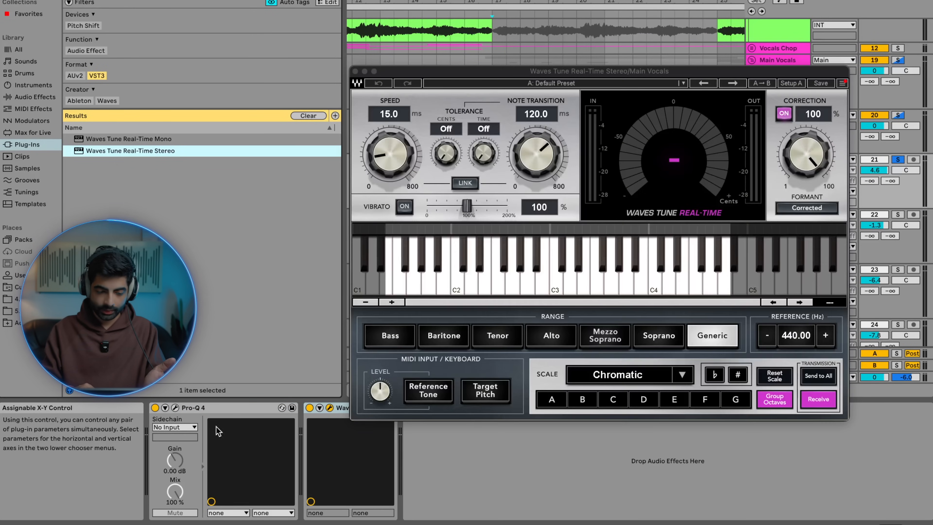
left_click(176, 408)
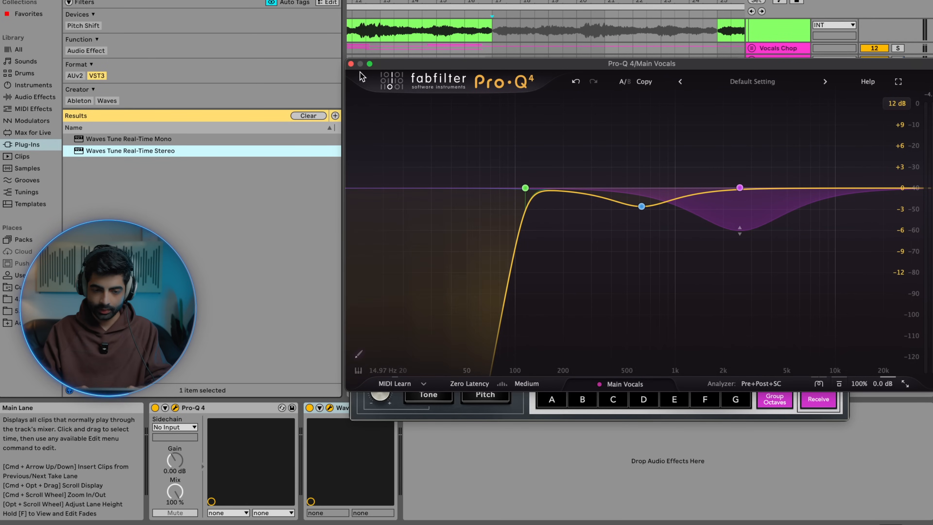
left_click(351, 63)
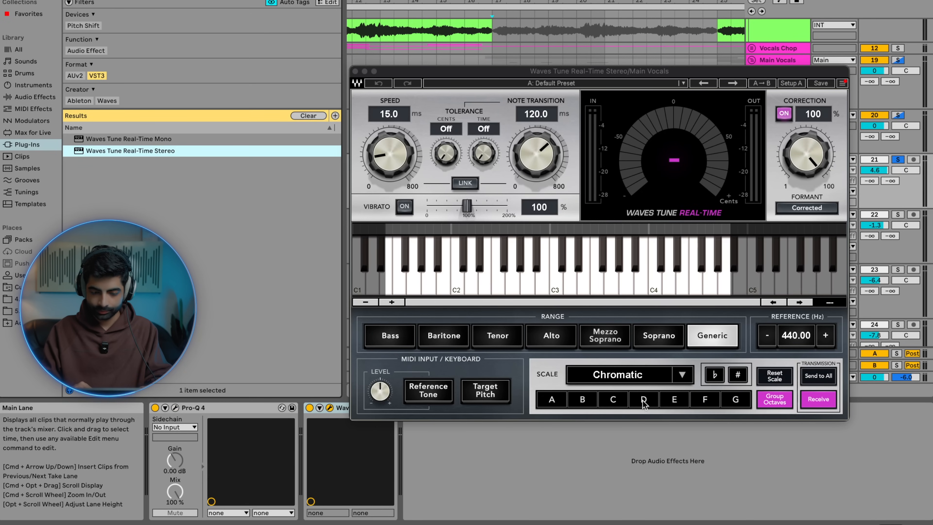
Step: Set Waves Tune to F# Natural Minor with 20.2 ms note transition and 17.8 ms speed, then close it
left_click(698, 404)
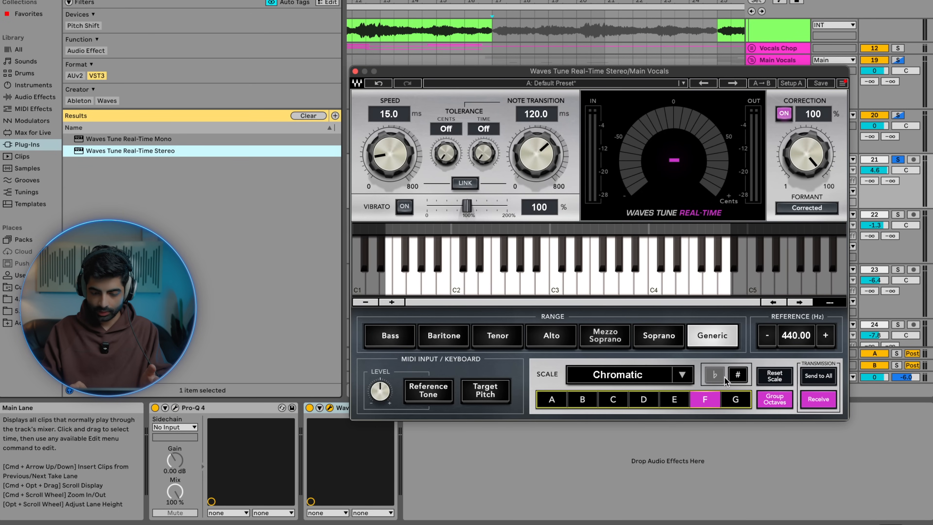
left_click(696, 378)
left_click(708, 437)
left_click_drag(536, 155, 536, 158)
left_click_drag(390, 154, 390, 152)
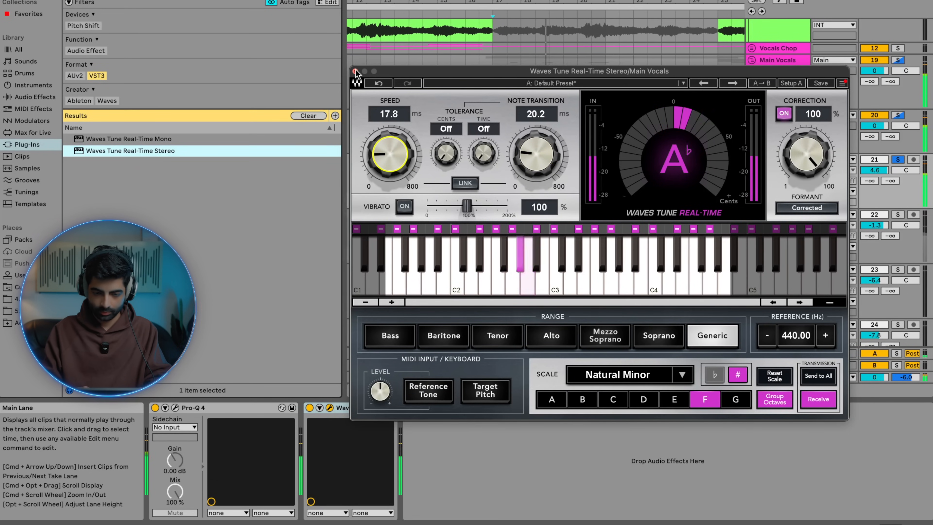
left_click(355, 70)
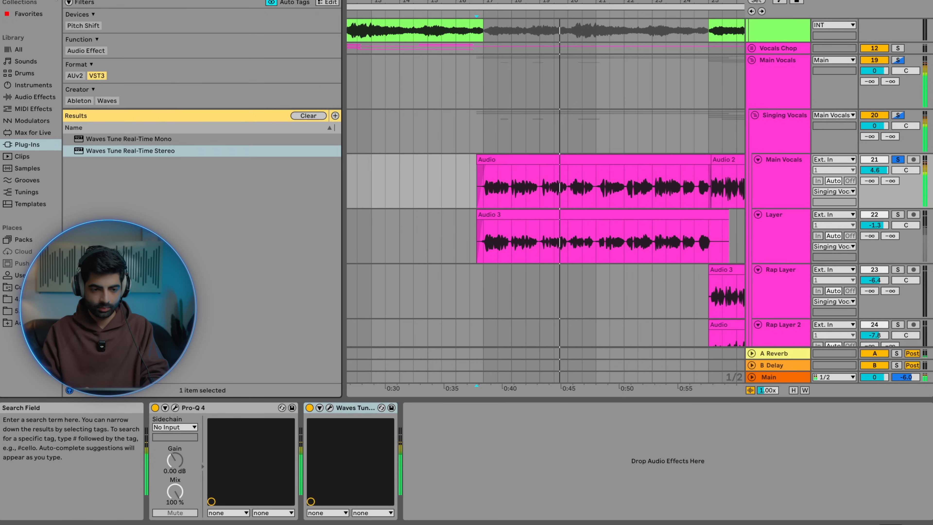
Step: Search the audio effects for "eq" and load EQ Eight after Waves Tune on the Main Vocals track
type("eq")
left_click(37, 98)
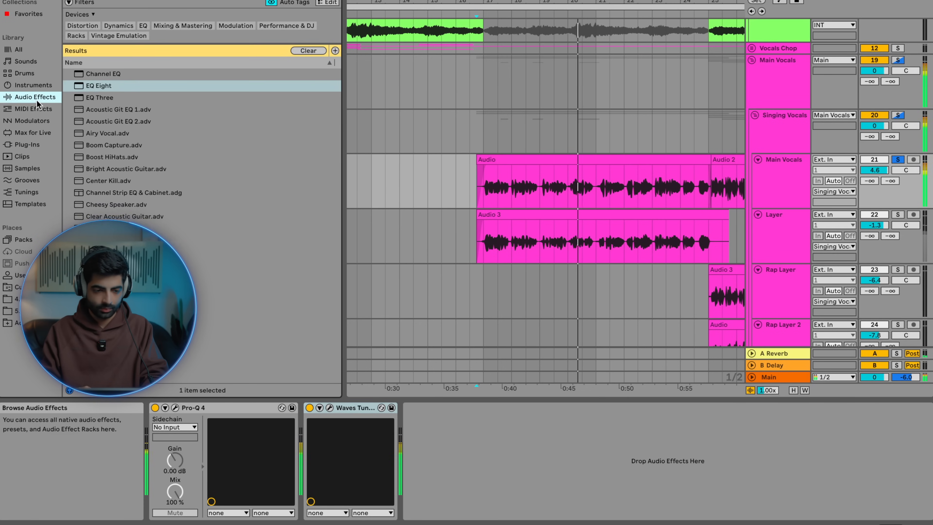
double_click(90, 85)
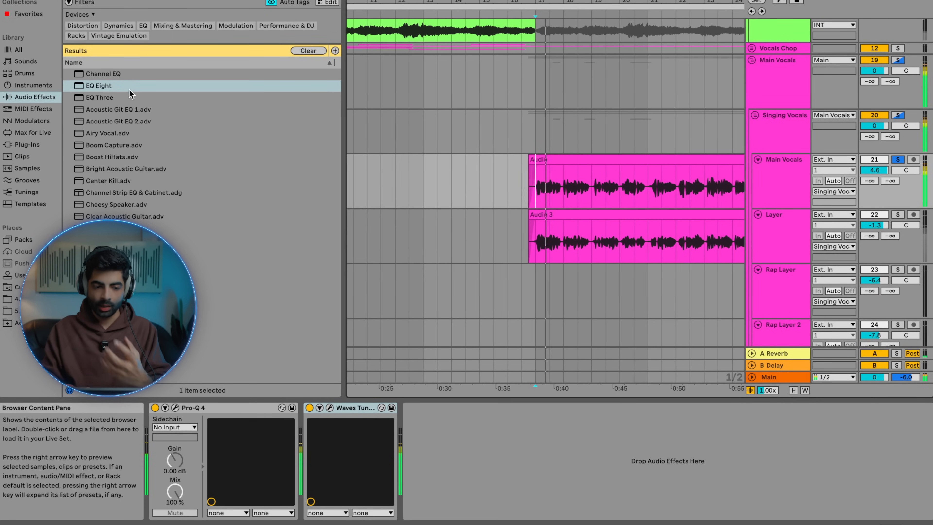
left_click(127, 89)
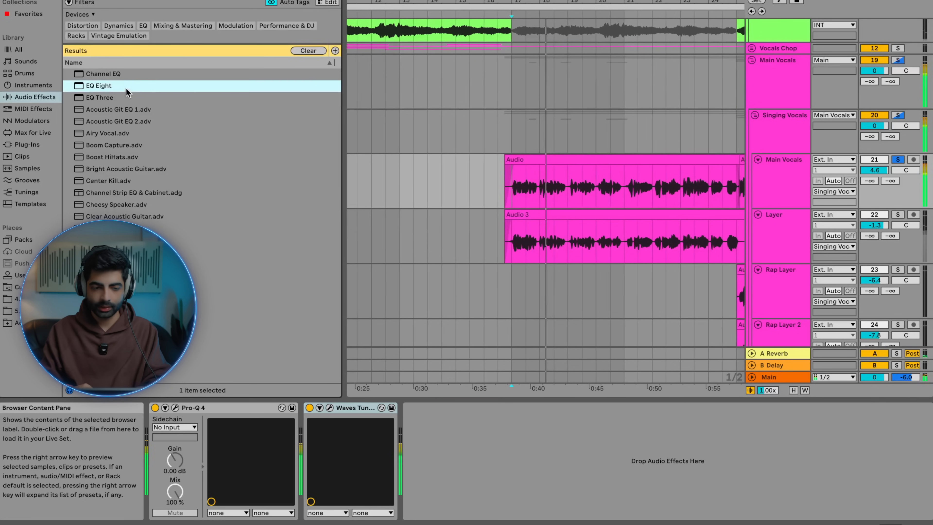
double_click(127, 88)
Step: Make EQ Eight's band 1 a low cut at about 126 Hz with Q 0.61, and compare the device chain bypassed and active
left_click(449, 503)
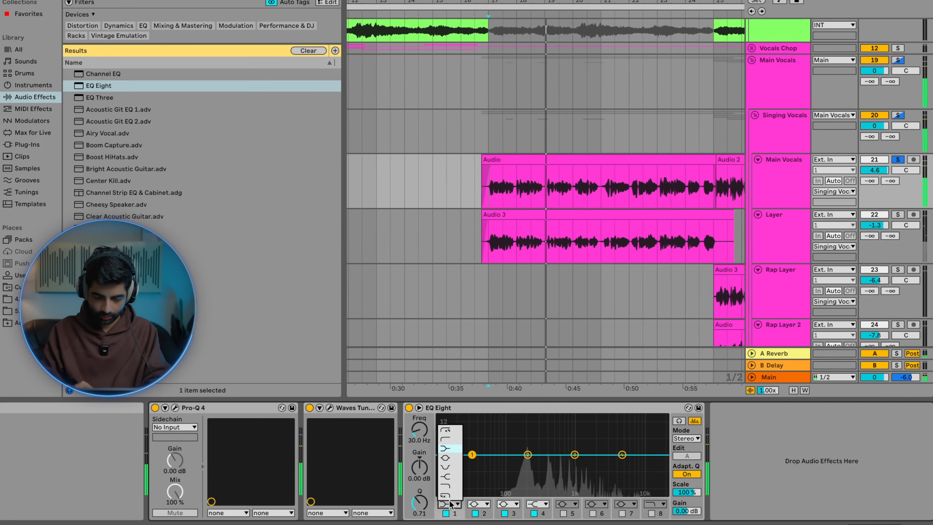
left_click(445, 439)
left_click_drag(473, 463, 506, 477)
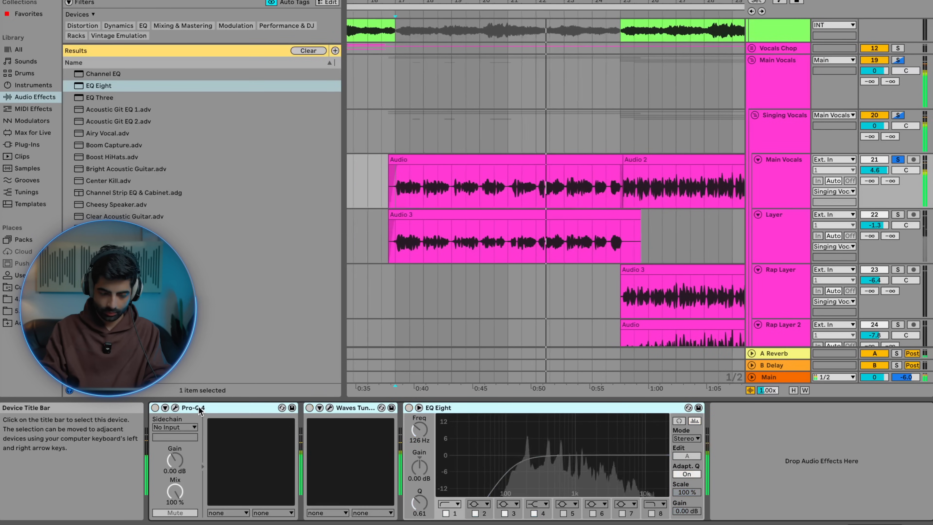
key("0")
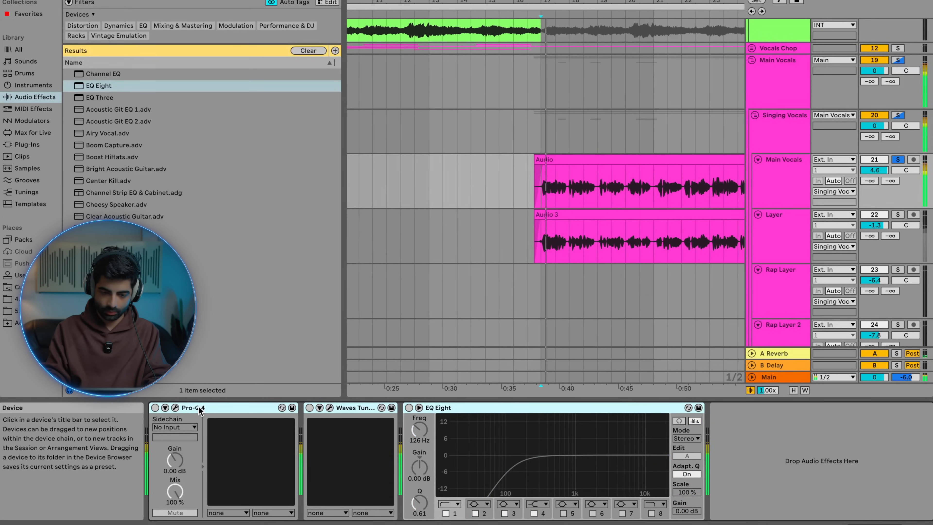
key("0")
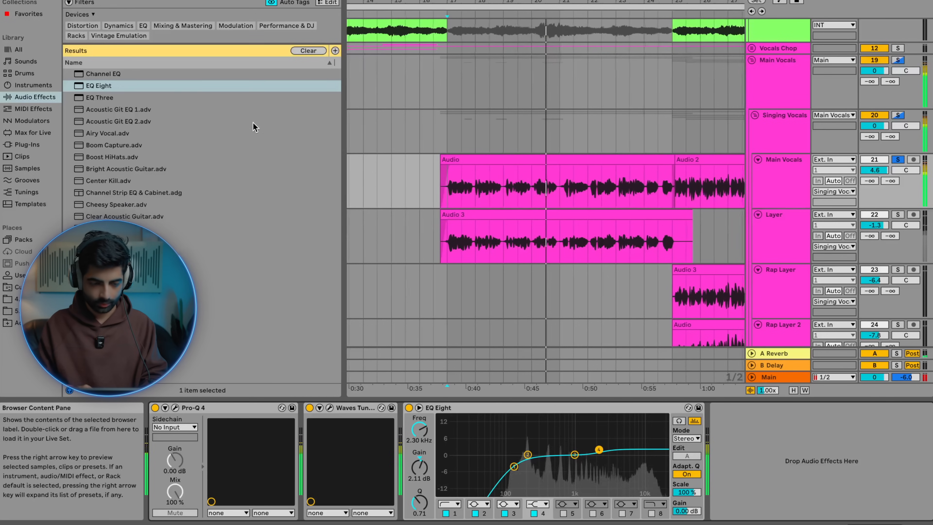
Step: Load oeksound bloom after EQ Eight on the Main Vocals track and set its amount to 4.6
type("pro-c")
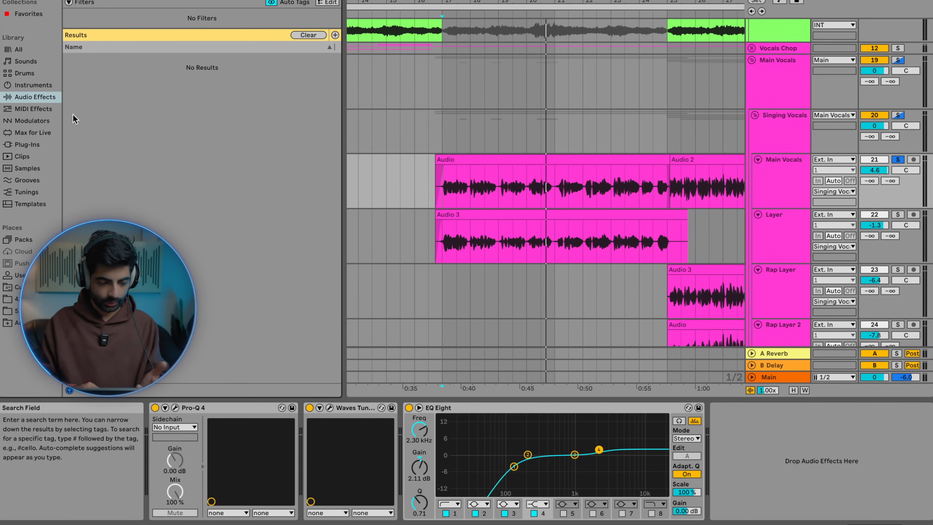
left_click(26, 144)
left_click(104, 113)
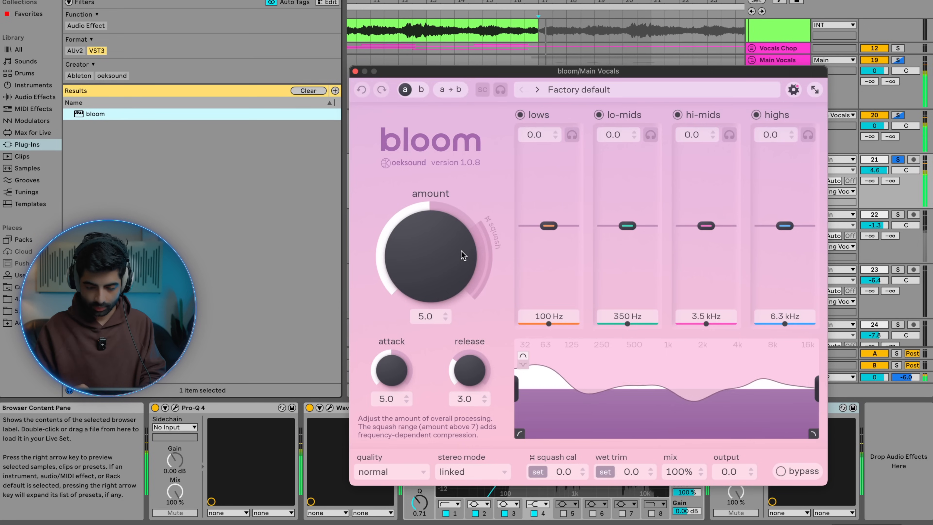
left_click_drag(463, 258, 464, 262)
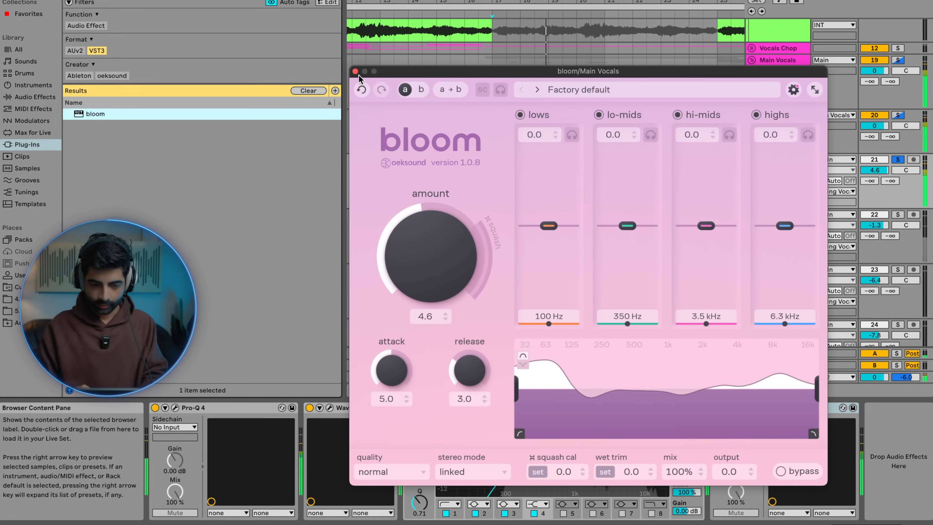
key("space")
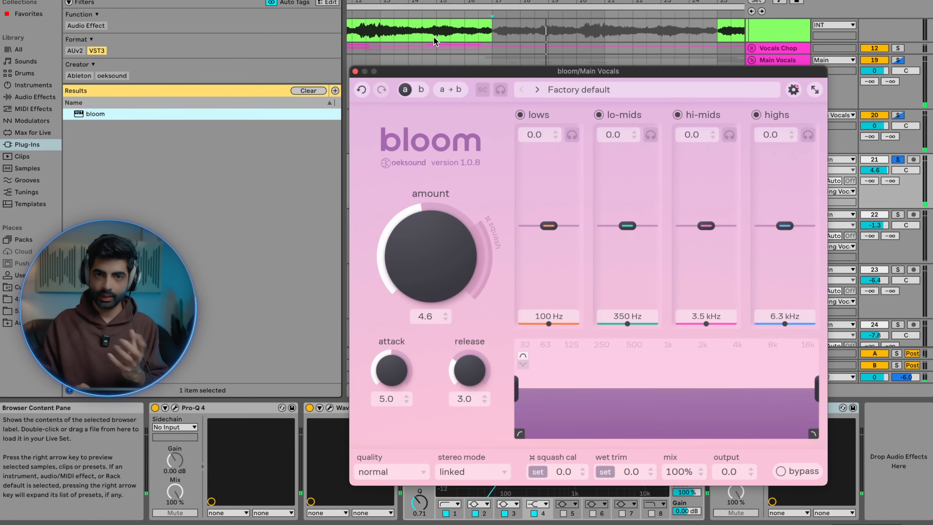
left_click_drag(511, 71, 372, 30)
key("space")
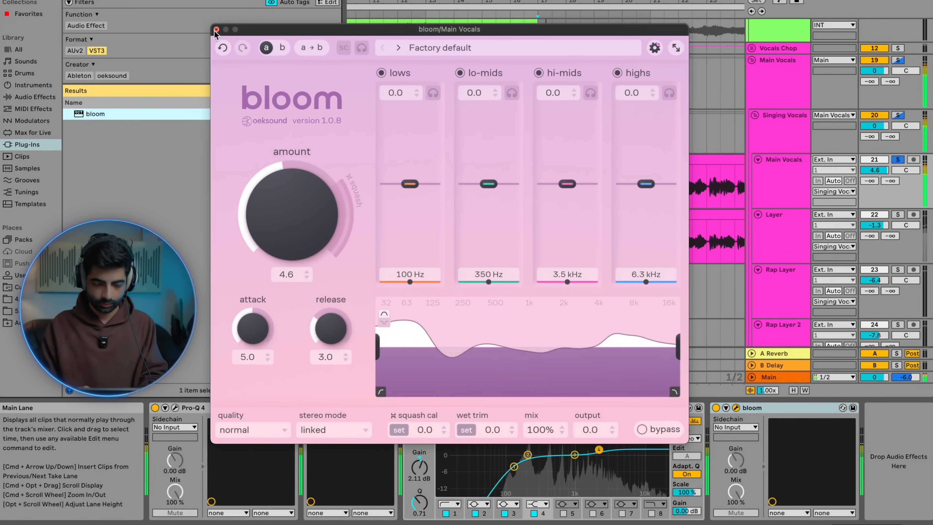
Step: Set bloom's output low cut to 105 Hz and its amount to 3.0, listen to the result and close the plug-in
left_click(216, 29)
left_click(397, 404)
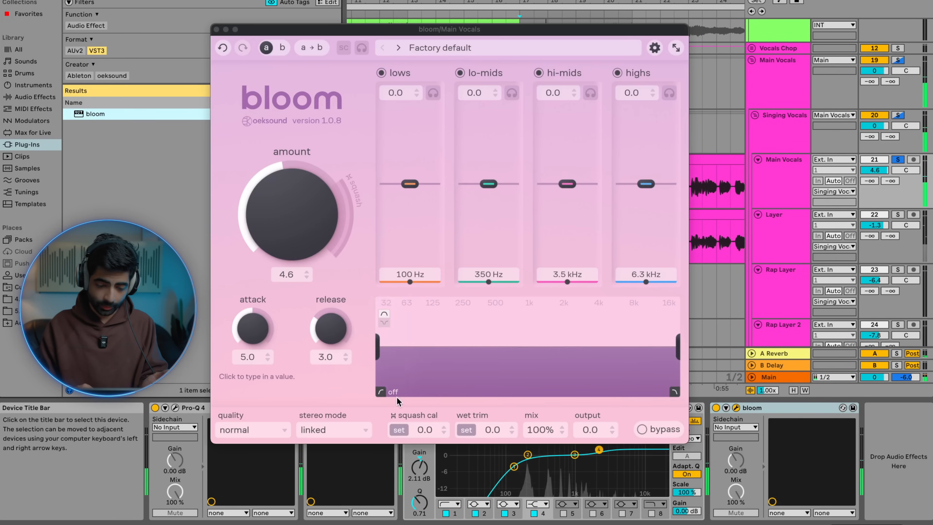
left_click_drag(381, 392, 433, 395)
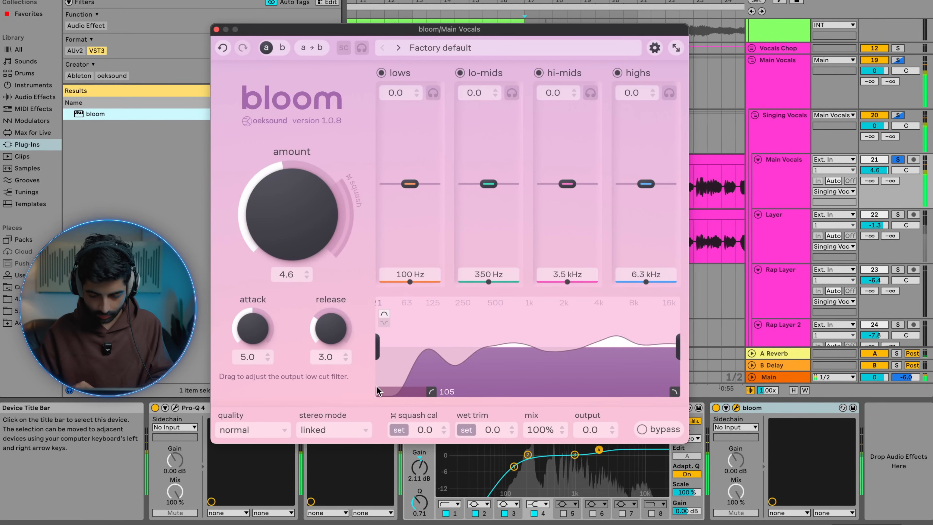
left_click_drag(289, 274, 280, 252)
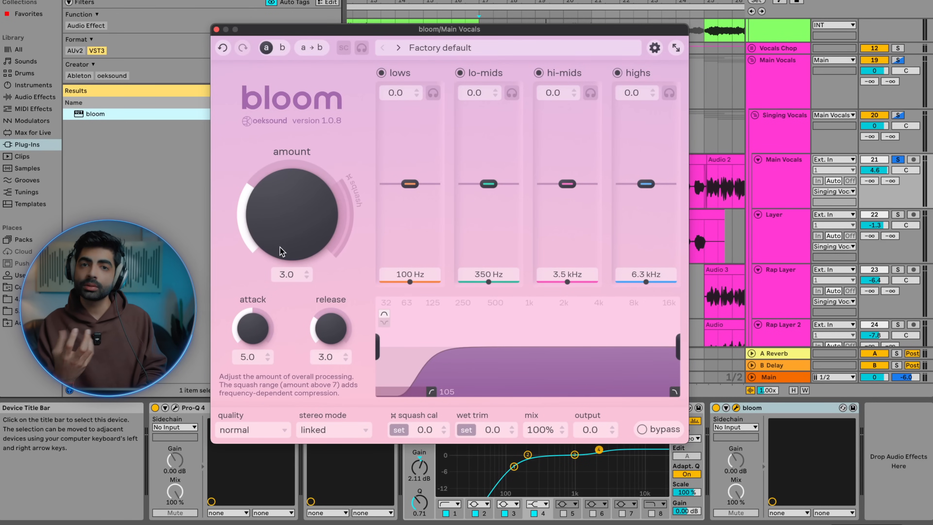
key("space")
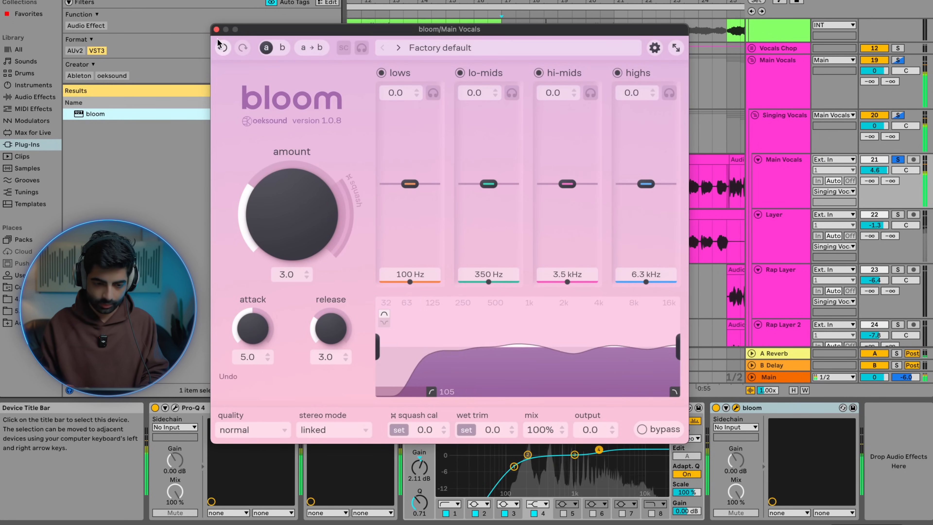
left_click(217, 29)
Step: Examine the vocal clips on the Main Vocals, Layer and Rap Layer tracks in the arrangement
scroll(522, 241, "down", 5)
scroll(524, 243, "up", 8)
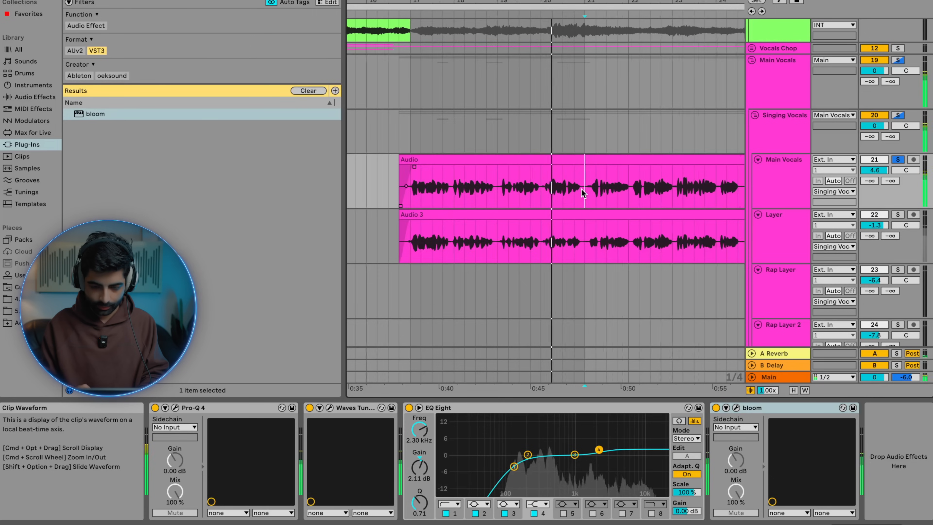
scroll(580, 189, "down", 6)
scroll(581, 189, "down", 1)
scroll(581, 220, "up", 4)
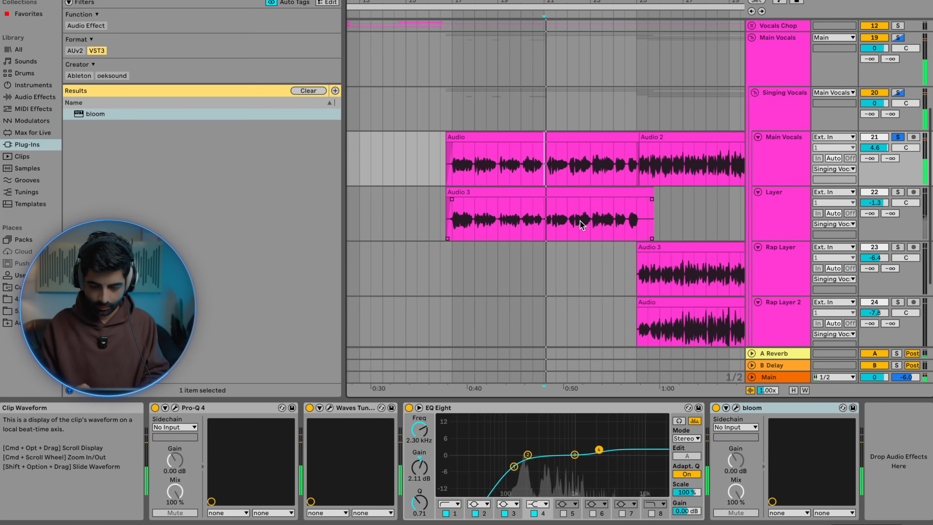
scroll(549, 174, "up", 5)
scroll(550, 173, "down", 2)
scroll(549, 174, "left", 3)
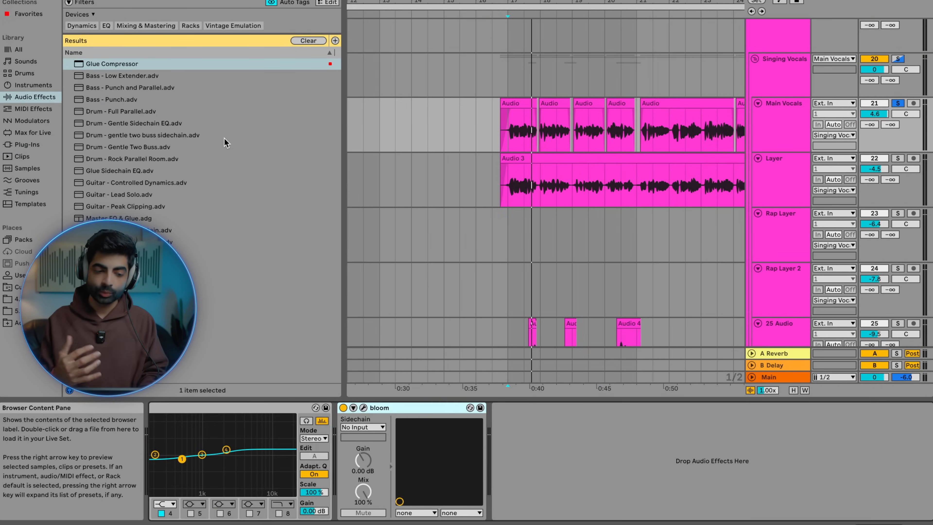
Step: Load Glue Compressor after bloom, set threshold to -22.5 dB and makeup to 6.19 dB, and adjust its release and attack
double_click(127, 65)
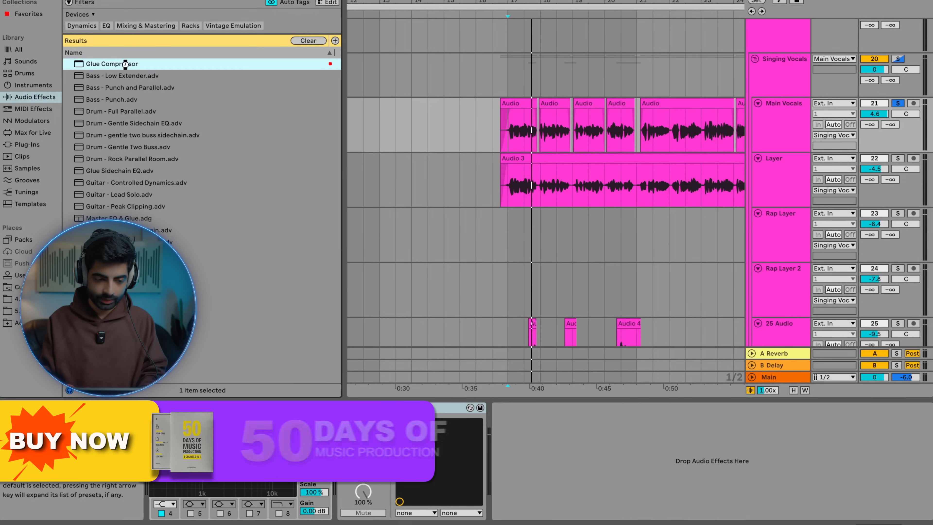
left_click_drag(561, 500, 601, 482)
left_click(515, 471)
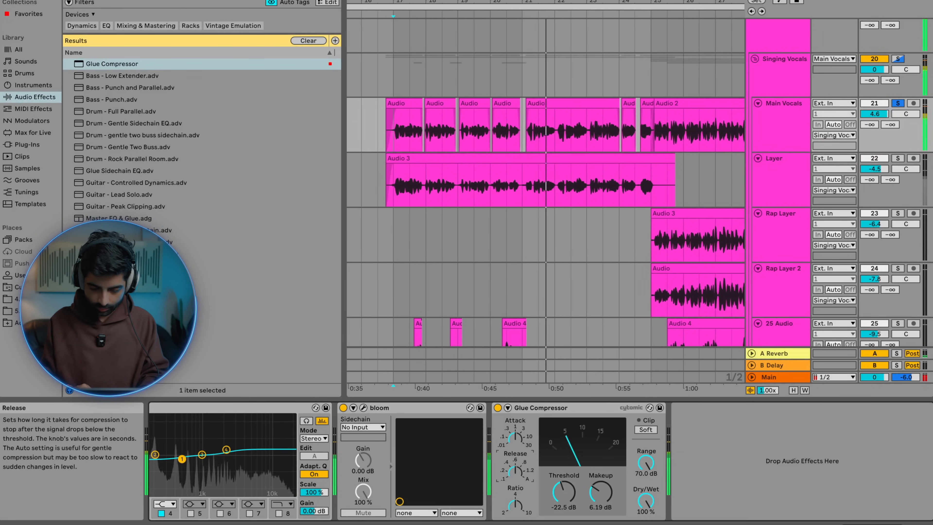
left_click_drag(515, 437, 515, 442)
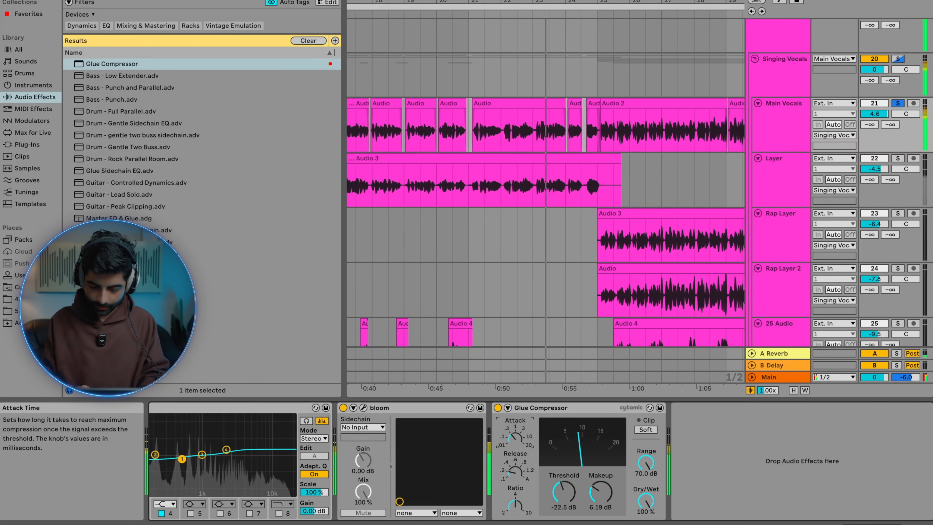
Step: Review the compressed Main Vocals clips along the timeline during playback, including the section where the rap layers enter
scroll(643, 156, "left", 4)
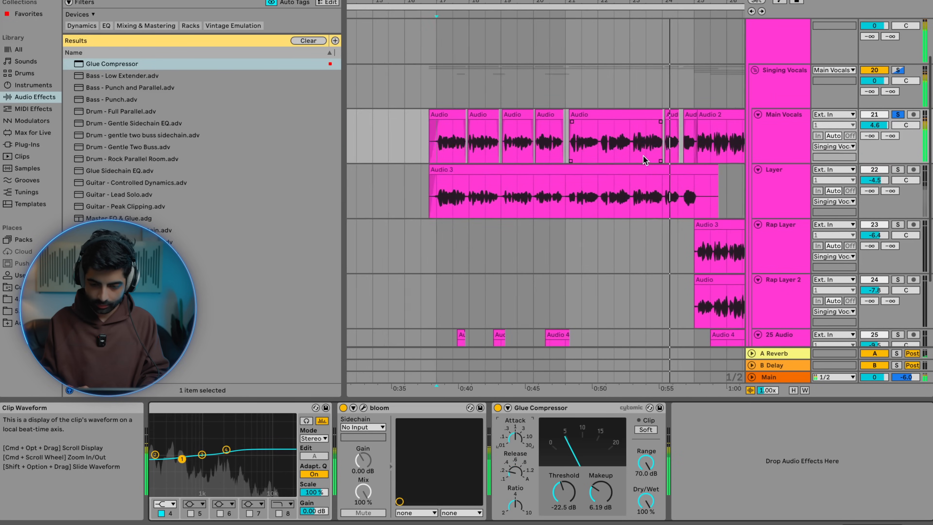
scroll(642, 156, "down", 5)
scroll(643, 156, "up", 3)
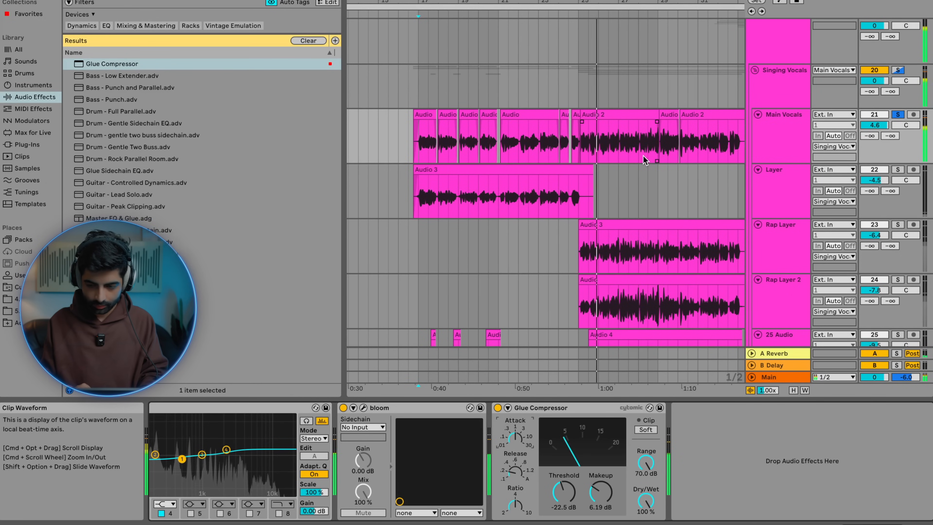
scroll(623, 149, "up", 5)
scroll(643, 154, "down", 5)
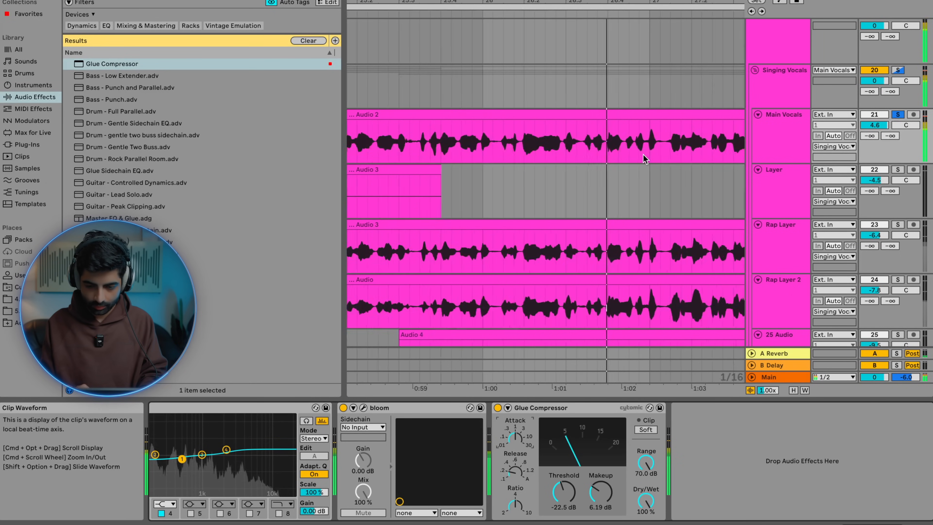
scroll(643, 155, "down", 10)
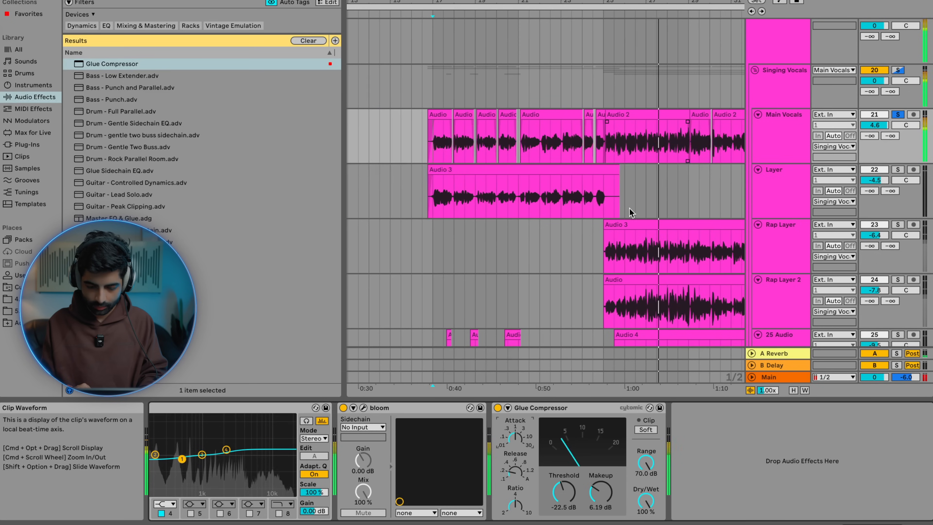
scroll(500, 149, "up", 4)
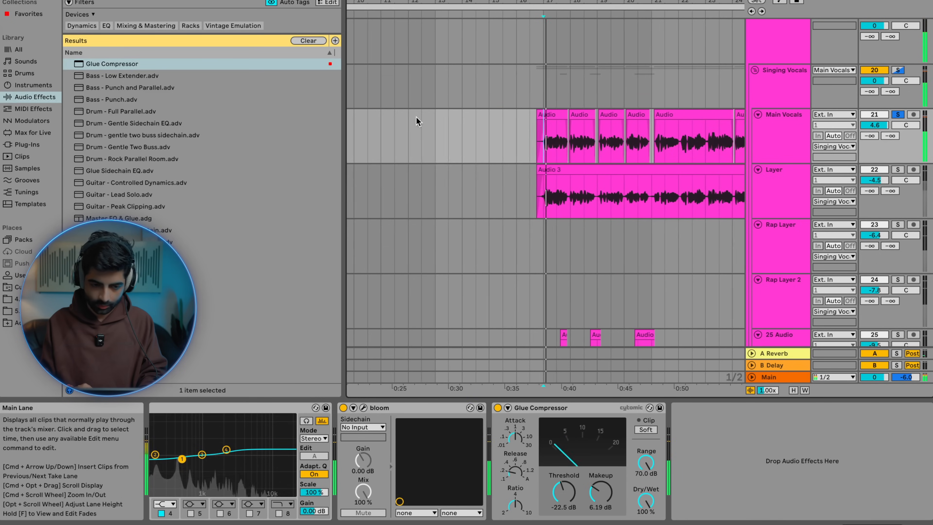
Step: Load Echo after Glue Compressor on the Main Vocals track, with Ping Pong mode and 32% dry/wet
type("echo")
double_click(99, 65)
key("space")
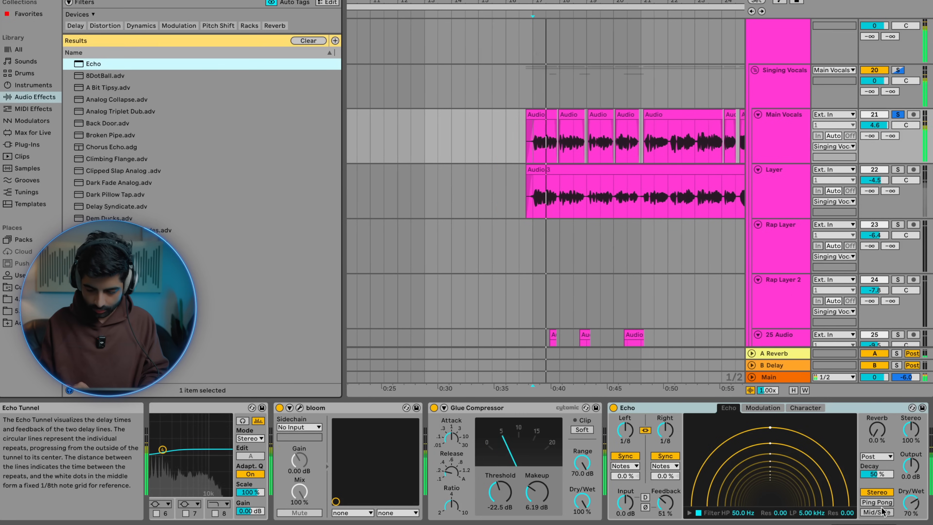
left_click_drag(911, 501, 911, 507)
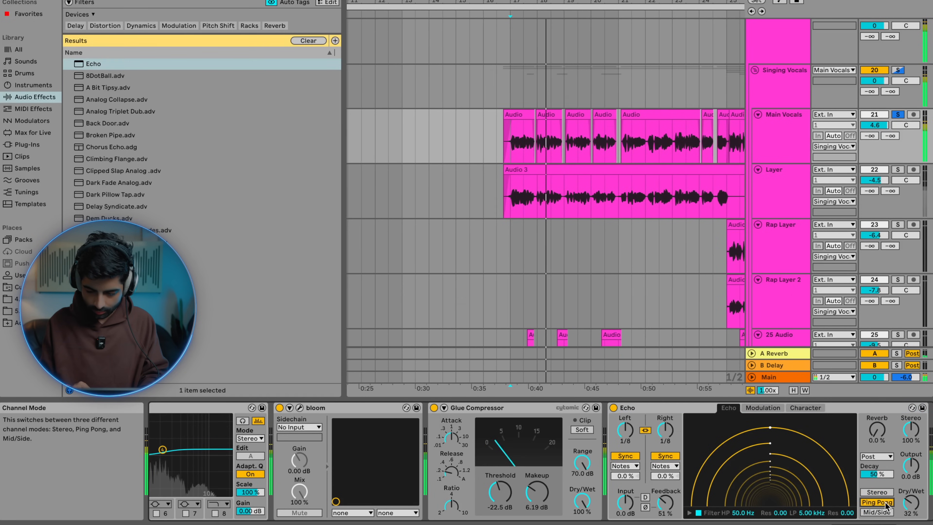
Step: Filter Echo with the high-pass at 264 Hz and low-pass at 3.58 kHz, with feedback at 31% and output at -5.1 dB
left_click(688, 512)
left_click_drag(708, 502, 761, 497)
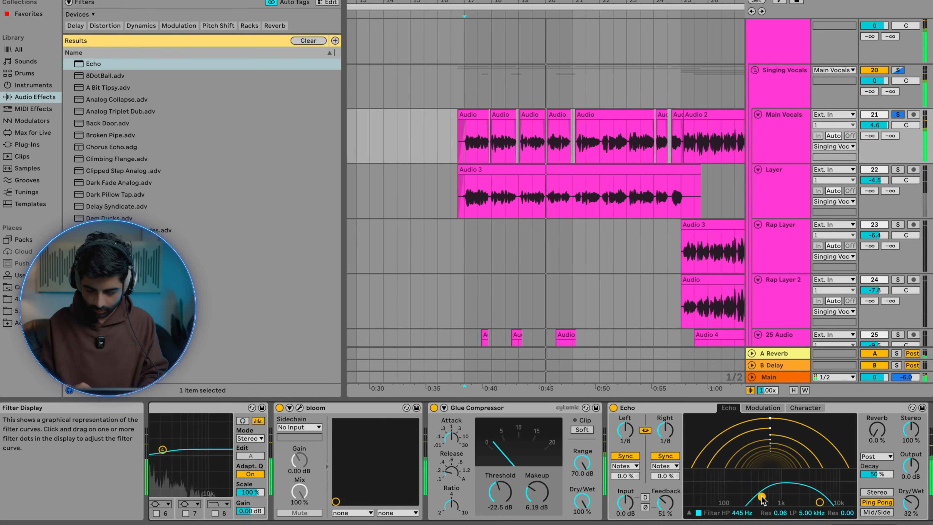
left_click_drag(820, 502, 739, 499)
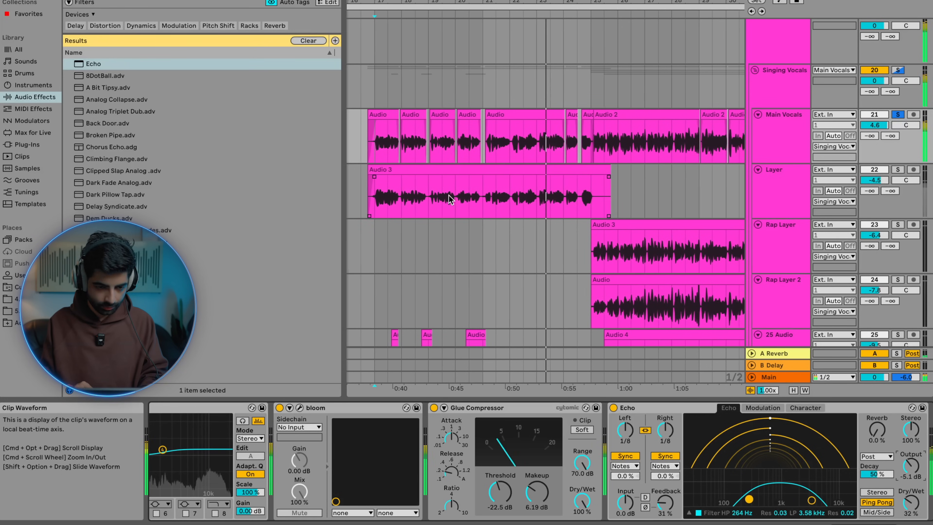
Step: Load ValhallaVintageVerb after Echo on the Main Vocals track and set its decay to 2.81 s and mix to 18.5%
type("valhalla")
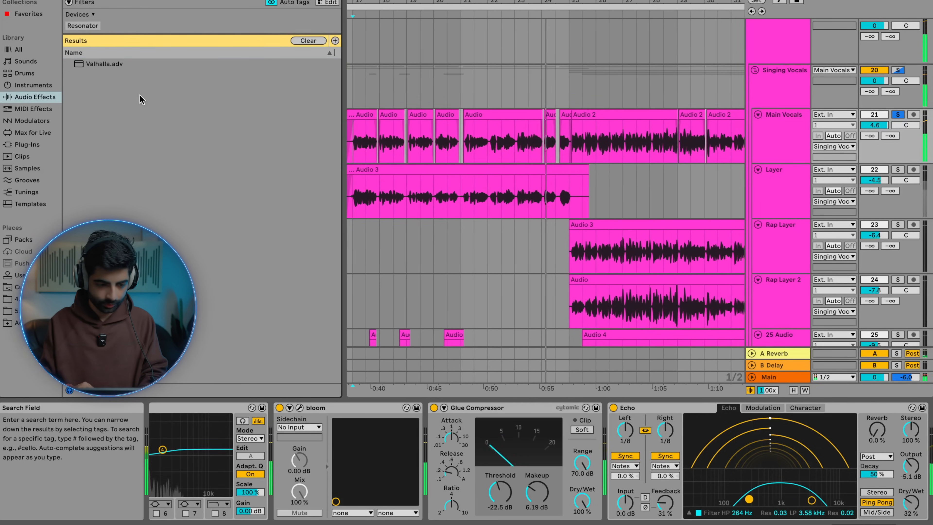
left_click(32, 146)
double_click(118, 233)
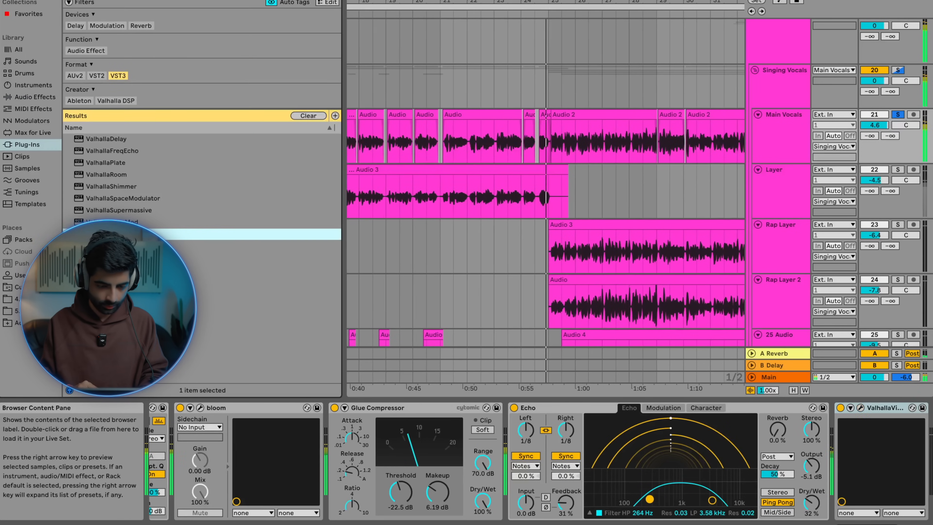
left_click(501, 299)
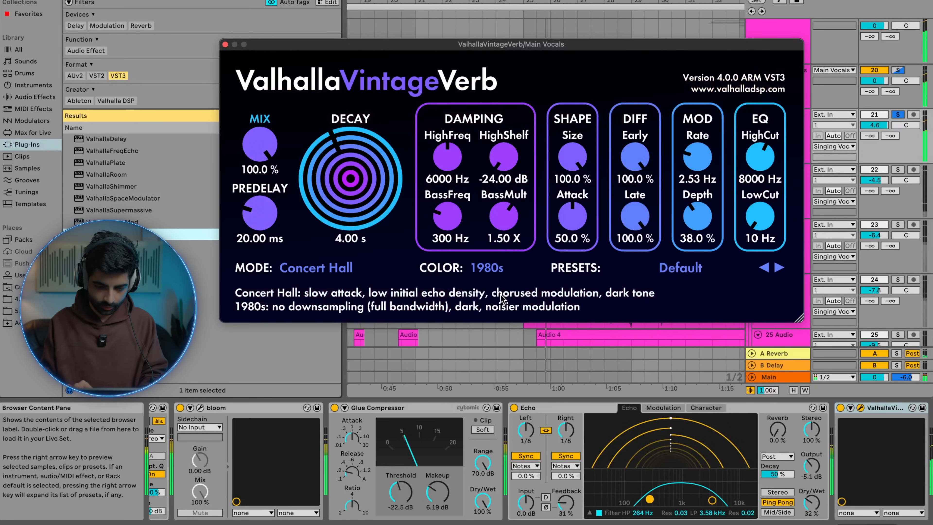
left_click_drag(328, 179, 328, 183)
left_click_drag(259, 145, 263, 242)
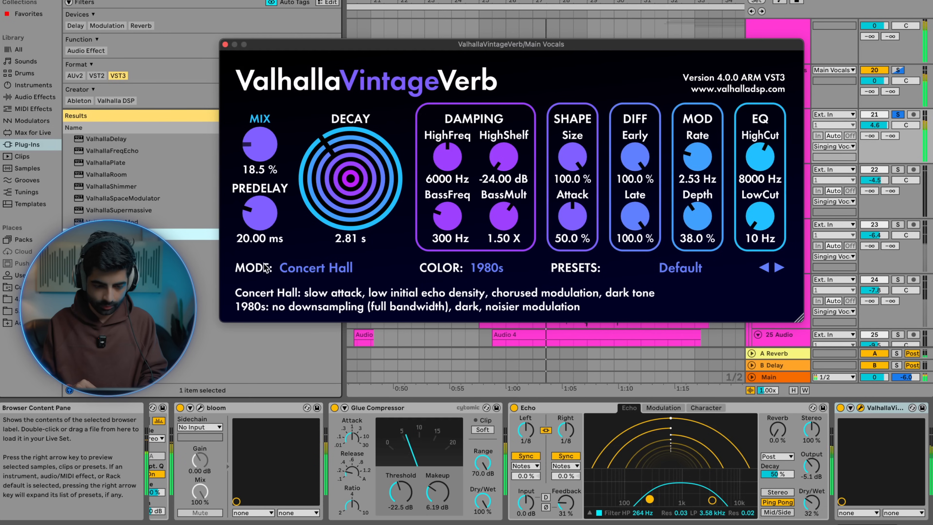
Step: Set ValhallaVintageVerb's predelay to 31.02 ms and mix to 18.1% on the Main Vocals track, and close the plug-in
left_click_drag(269, 226, 270, 223)
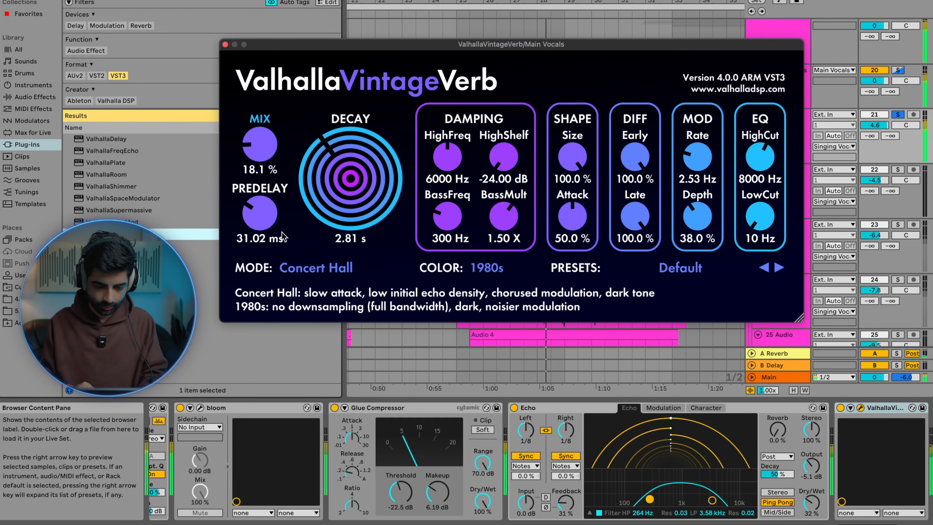
left_click(225, 44)
Step: Solo the INT group alongside the other soloed groups and place the playback position shortly before the first vocal clips
scroll(883, 53, "up", 5)
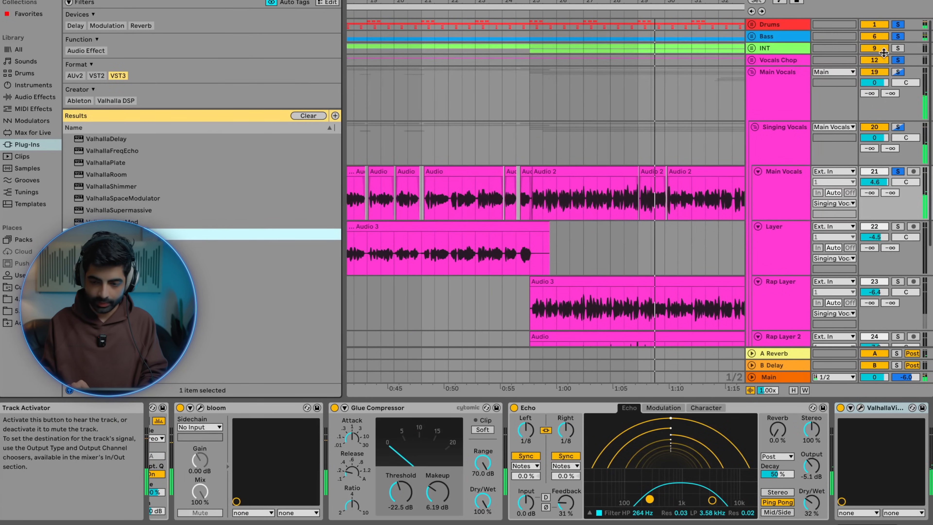
left_click(898, 48, "super")
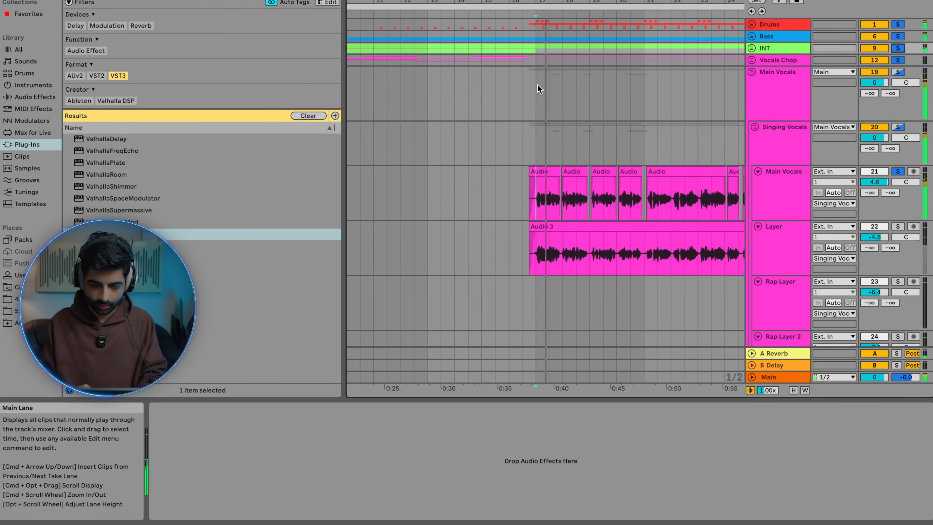
scroll(537, 84, "down", 3)
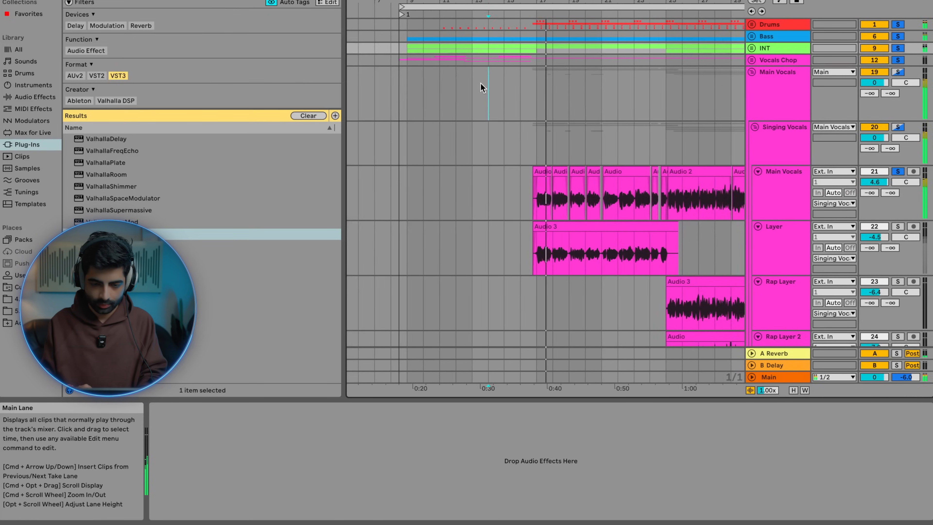
left_click(480, 83)
Step: Select the Main Vocals track in the mixer and raise its Glue Compressor makeup gain to 7.14 dB
key("Tab")
scroll(558, 15, "left", 5)
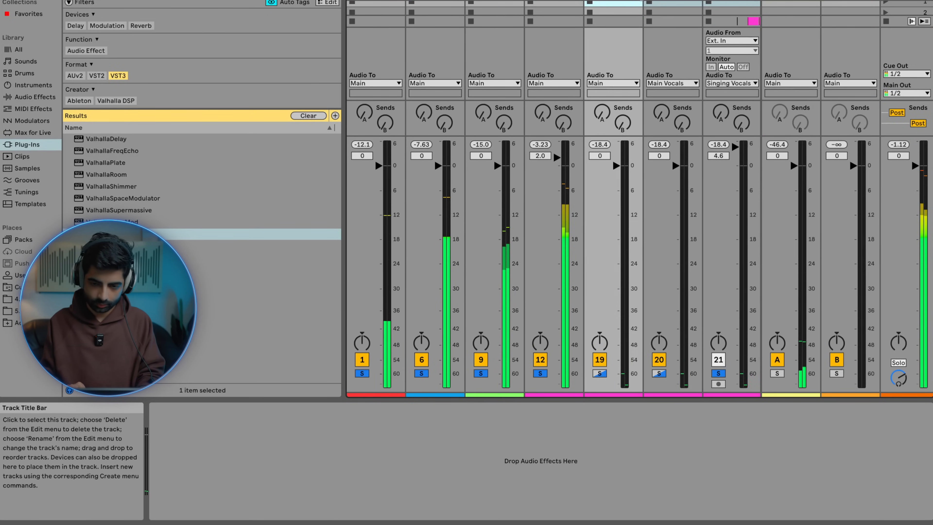
left_click(638, 0)
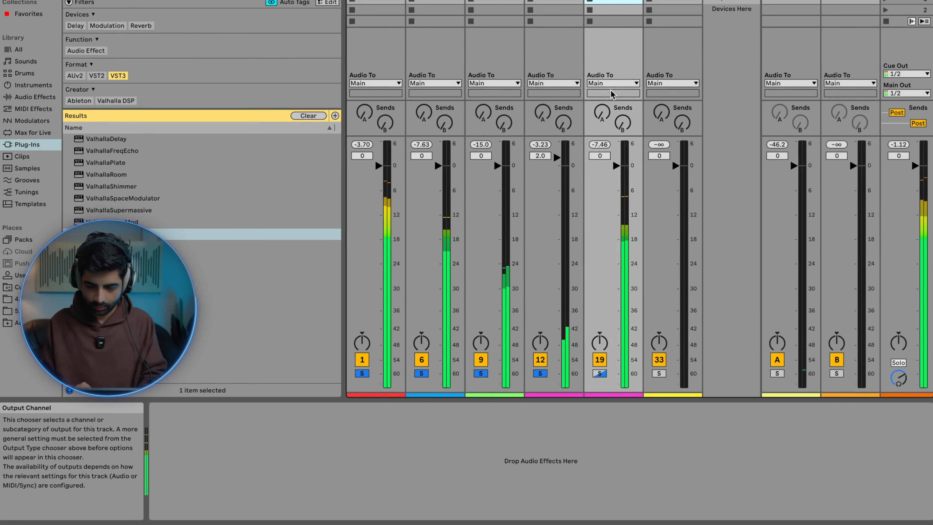
left_click(638, 0)
left_click(669, 0)
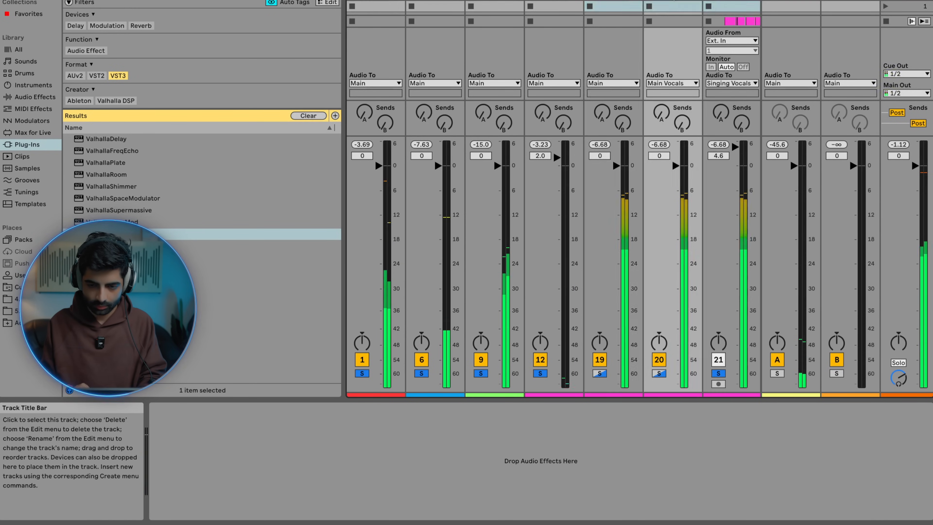
left_click(720, 0)
scroll(654, 490, "right", 3)
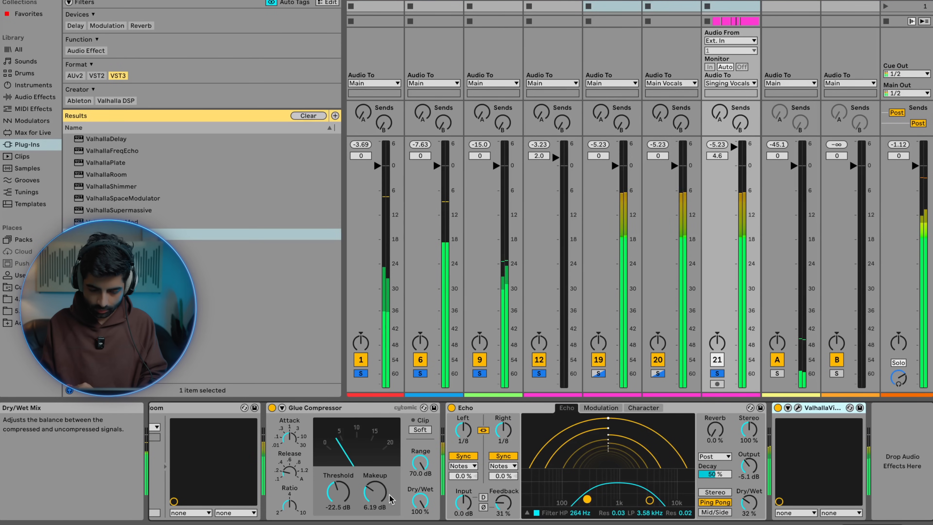
left_click_drag(375, 491, 375, 487)
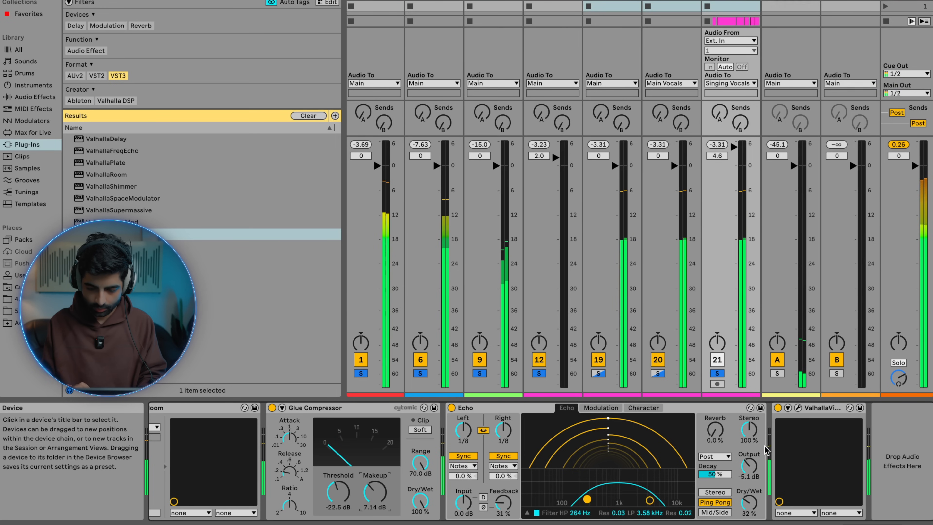
Step: Set ValhallaVintageVerb's low cut to 500 Hz on the Main Vocals track and lower the Main track volume to -3.0 dB
left_click(798, 408)
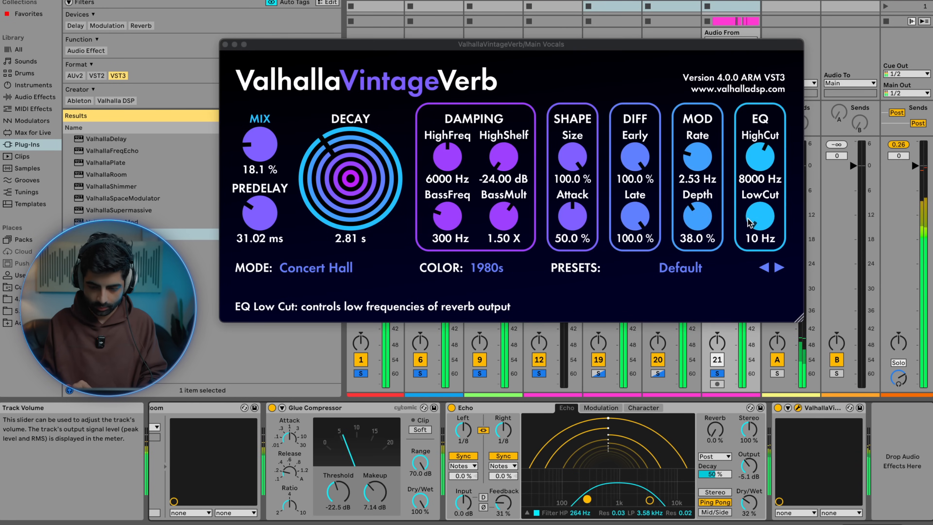
mouse_move(751, 179)
left_mouse_down()
mouse_move(747, 150)
mouse_move(742, 171)
left_mouse_up()
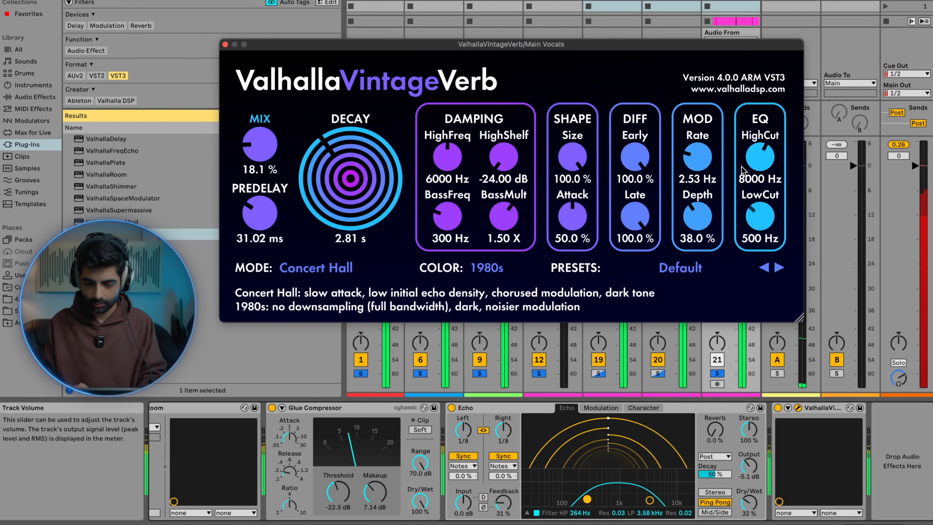
left_click_drag(898, 156, 897, 167)
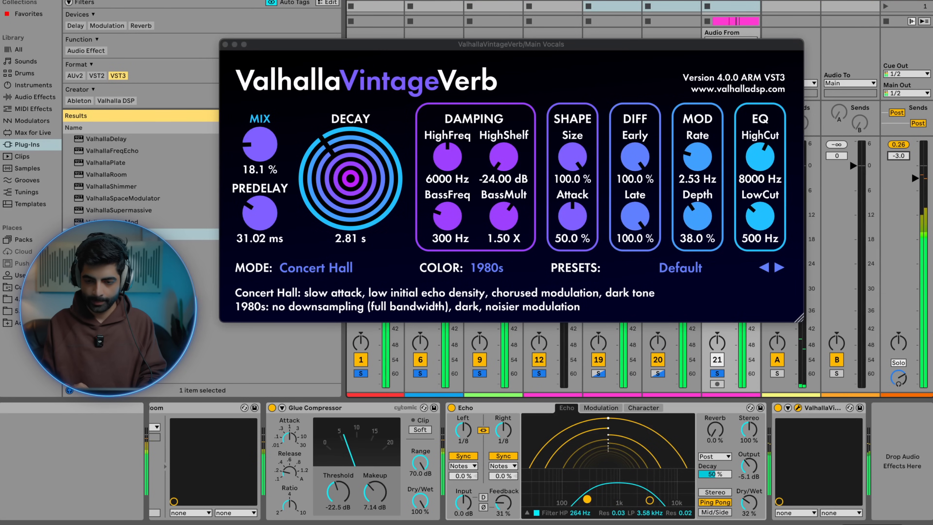
left_click(756, 0)
left_click_drag(674, 50, 673, 49)
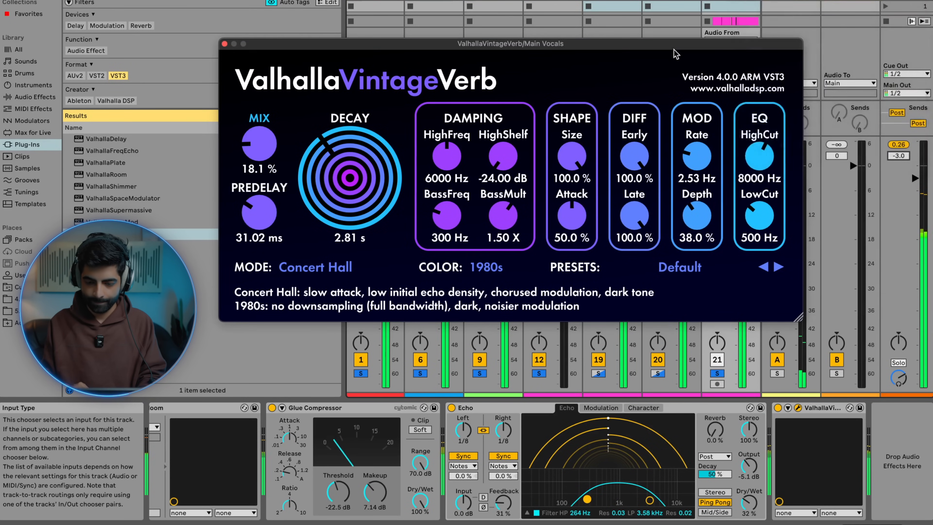
left_click_drag(767, 213, 768, 219)
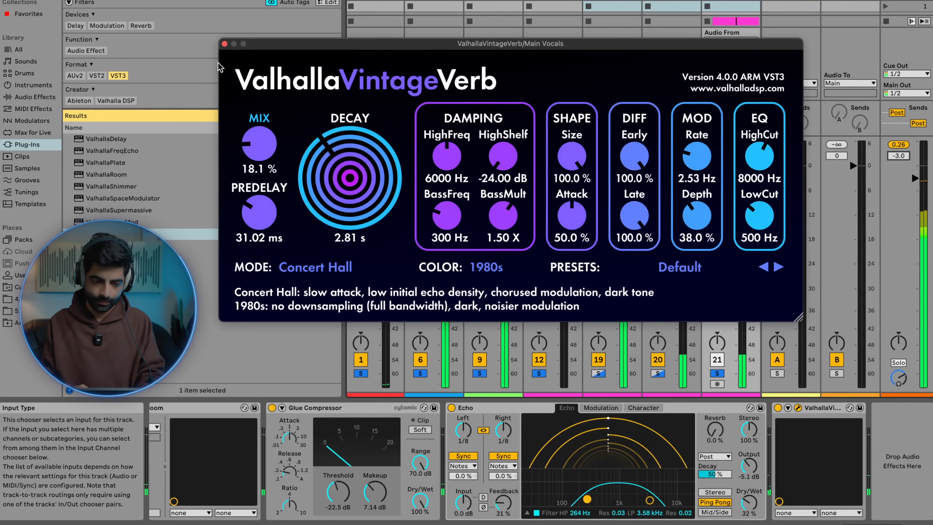
left_click(225, 43)
Step: Load the VST3 Pro-DS de-esser between Glue Compressor and Echo on the Main Vocals track and raise its threshold
key("Tab")
scroll(519, 157, "left", 9)
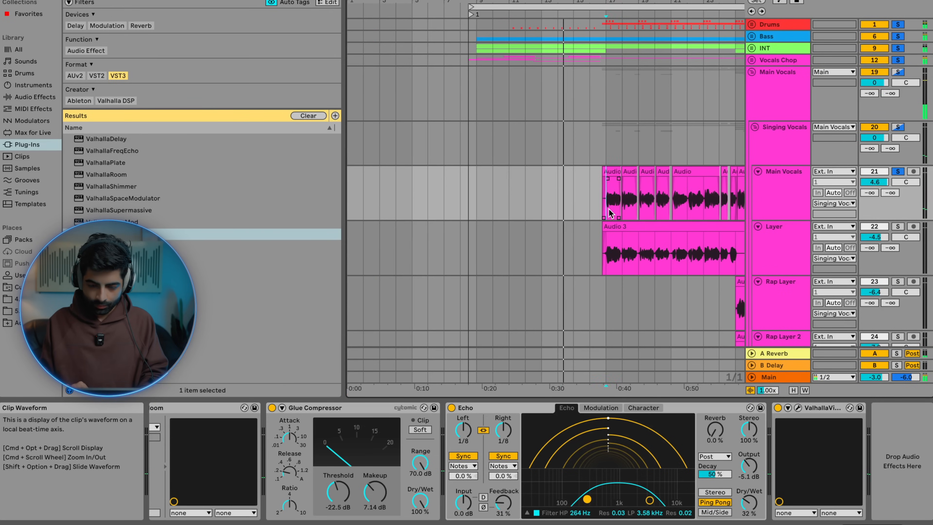
key("Tab")
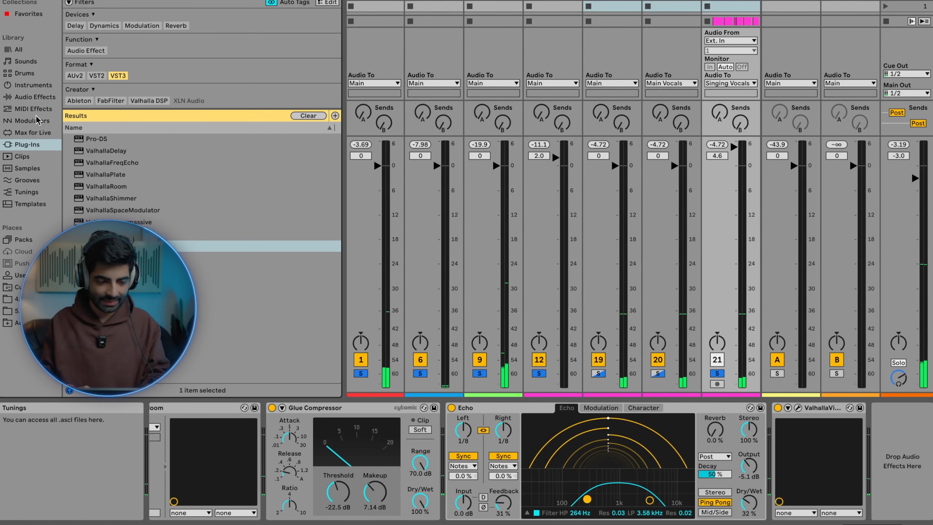
left_click(32, 86)
left_click(33, 145)
left_click_drag(96, 139, 429, 444)
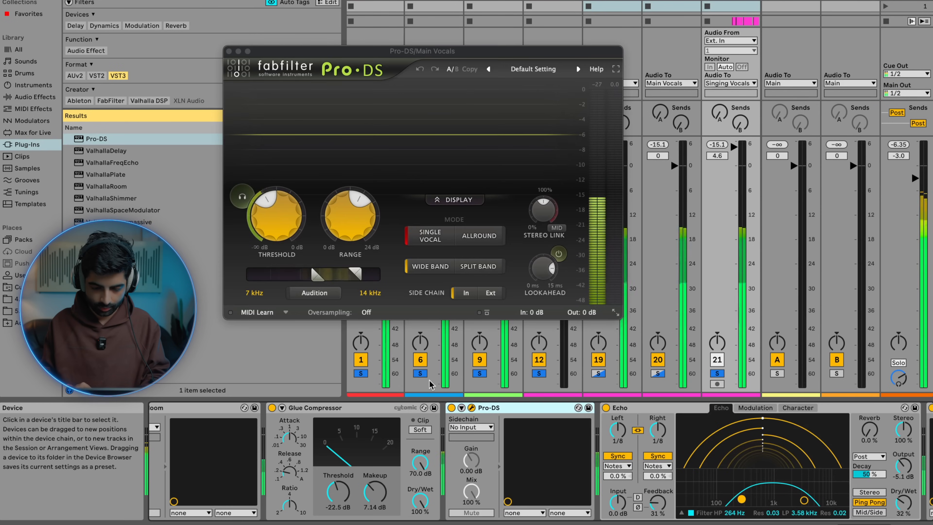
left_click_drag(267, 200, 283, 199)
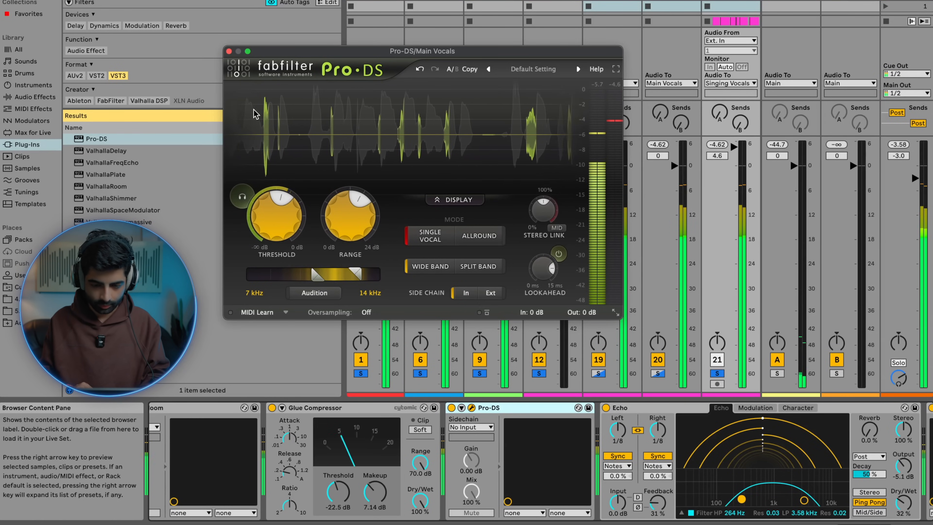
left_click(229, 52)
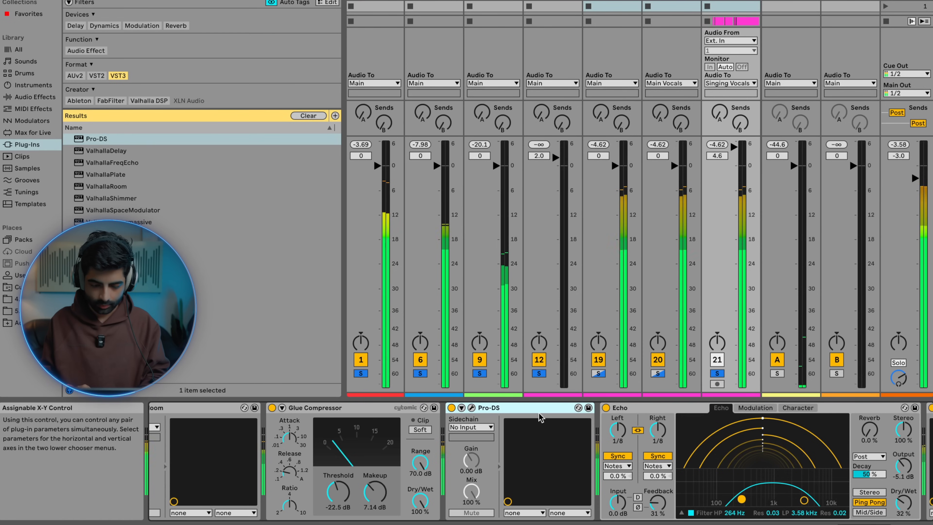
Step: Check the Main Vocals device chain during playback and lower the track's volume to 3.7 dB
scroll(514, 441, "left", 10)
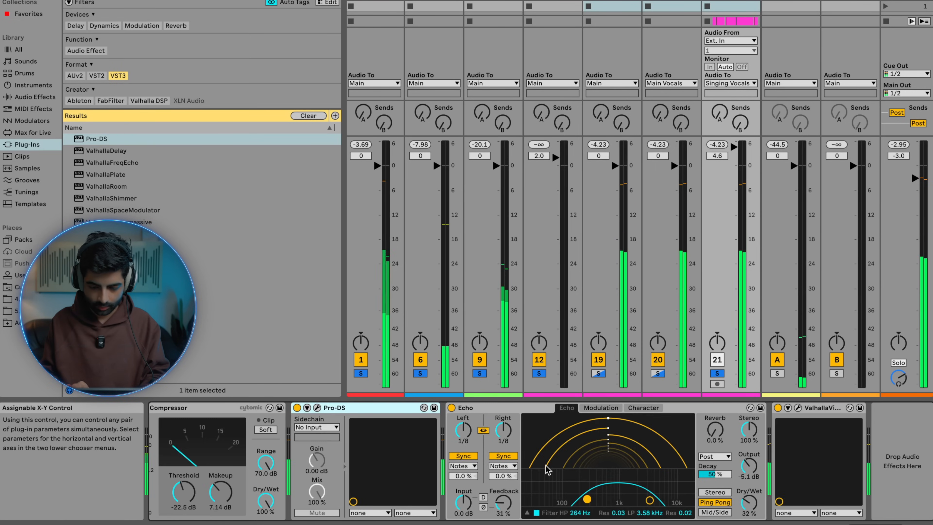
scroll(688, 186, "right", 10)
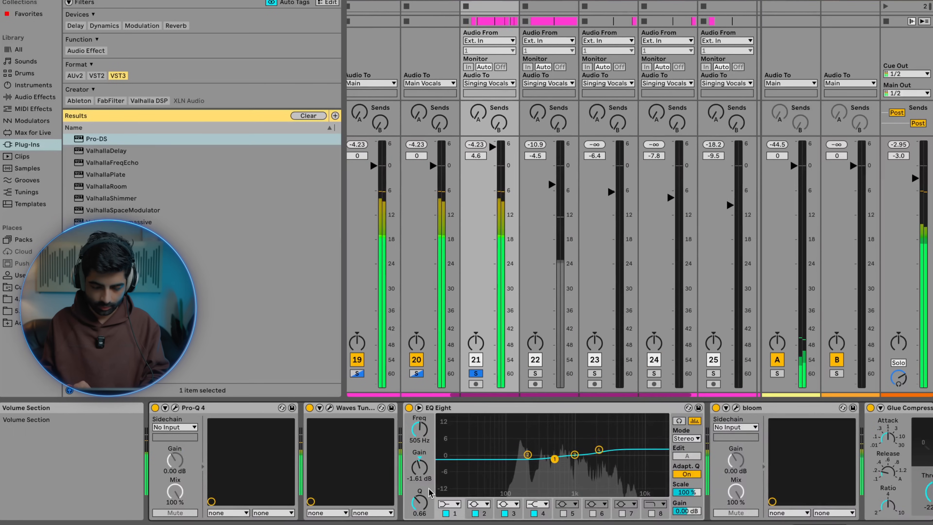
scroll(548, 473, "right", 10)
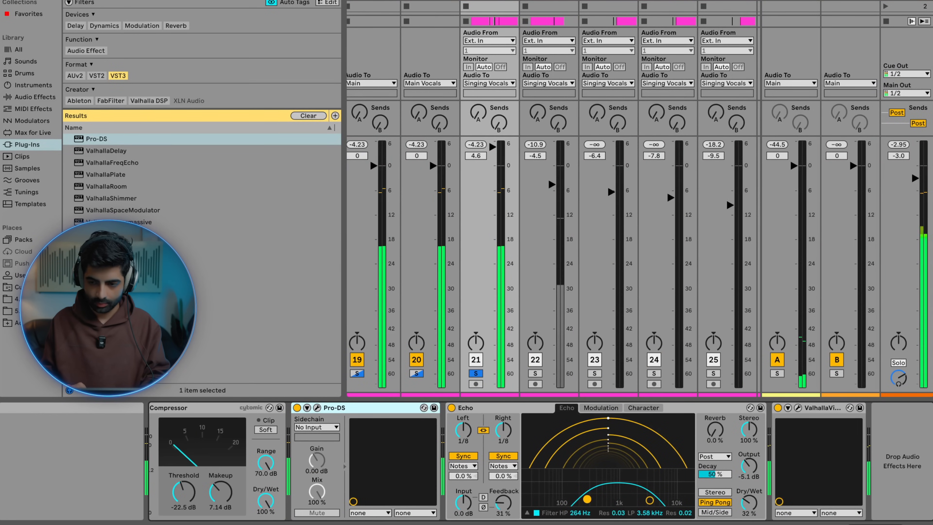
scroll(711, 473, "left", 2)
scroll(711, 472, "left", 3)
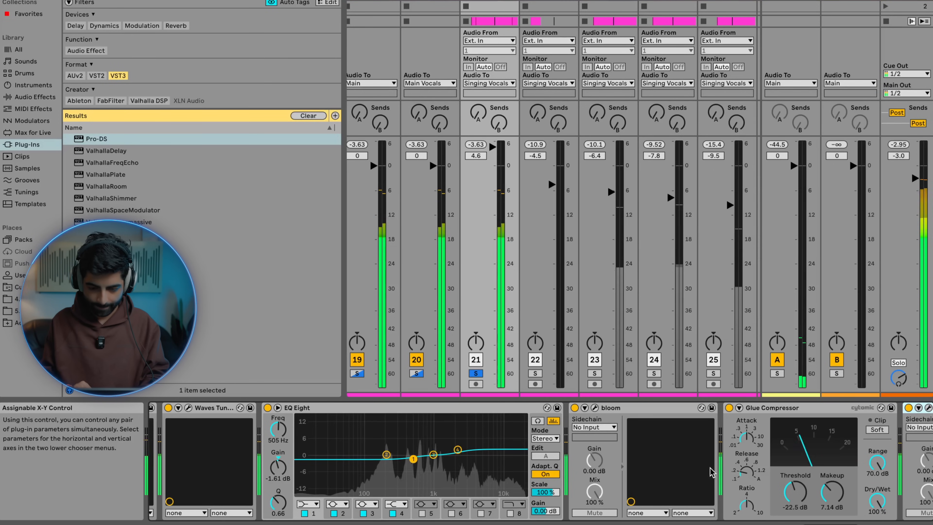
scroll(645, 323, "left", 5)
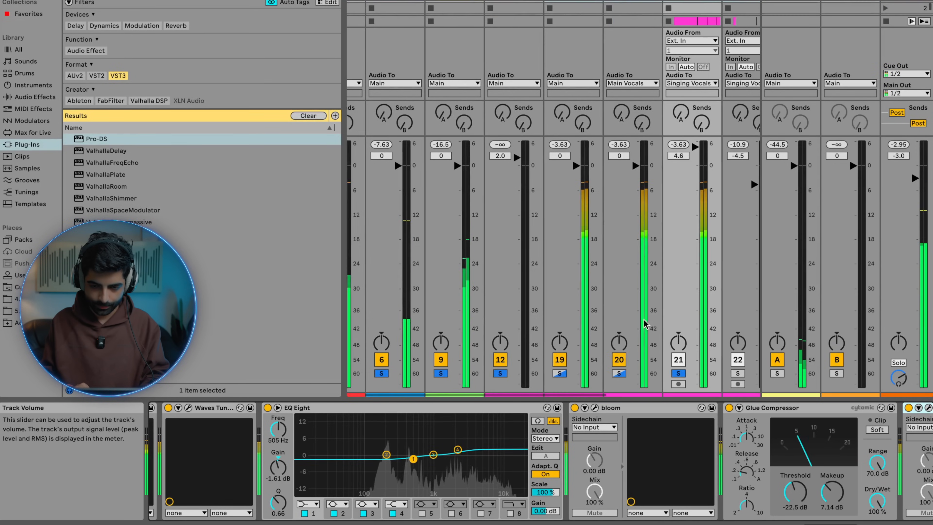
left_click_drag(653, 147, 652, 151)
Step: Reduce Echo's dry/wet to 21% on the Main Vocals track
scroll(666, 463, "right", 5)
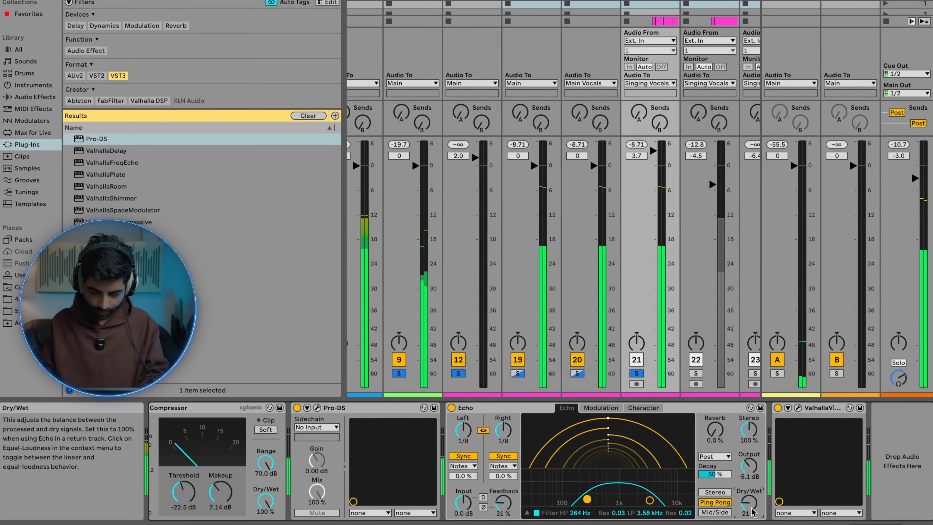
scroll(751, 510, "up", 1)
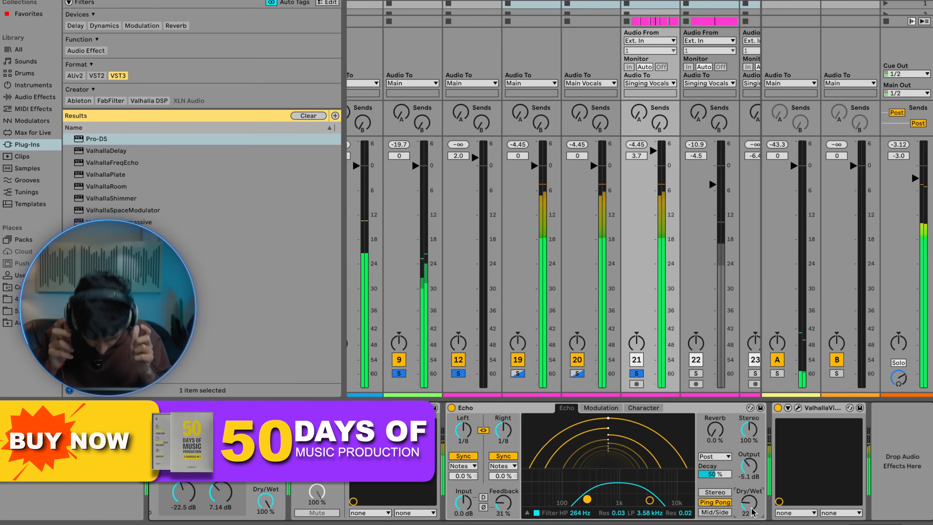
scroll(751, 509, "down", 1)
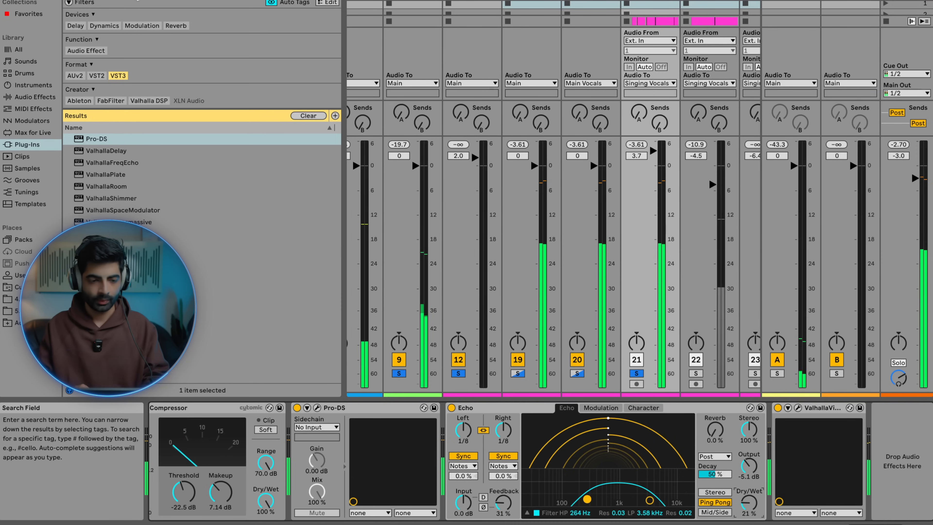
Step: Search the plug-ins for "cla" and load CLA-2A Stereo between Pro-DS and Echo on the Main Vocals track
left_click(121, 1)
type("cla")
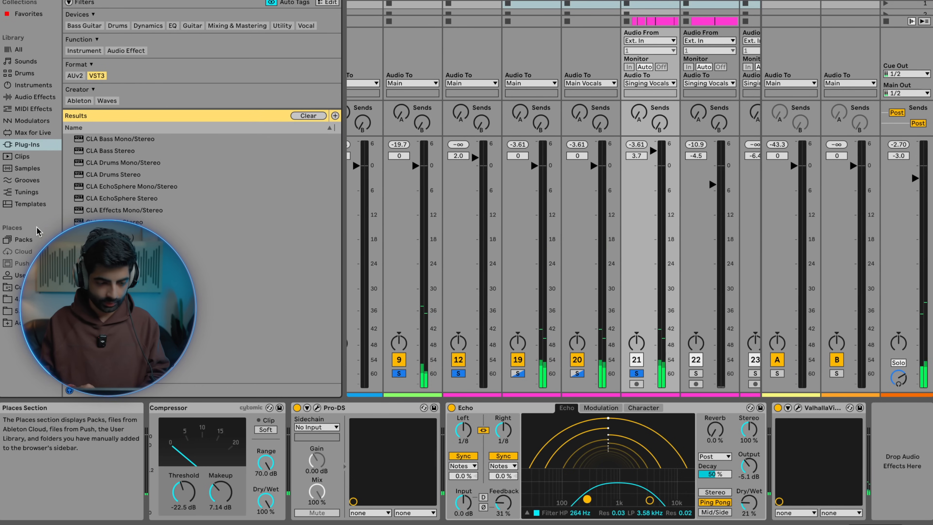
scroll(202, 257, "down", 4)
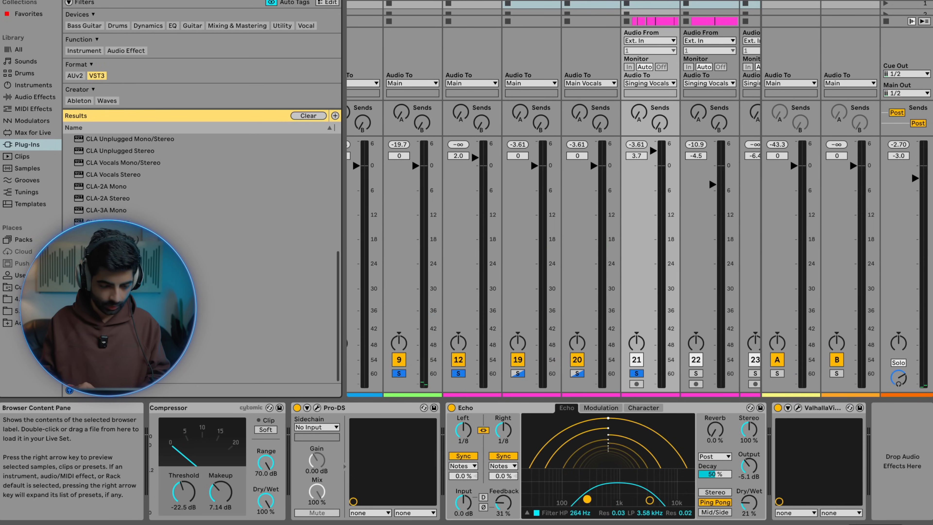
left_click(129, 201)
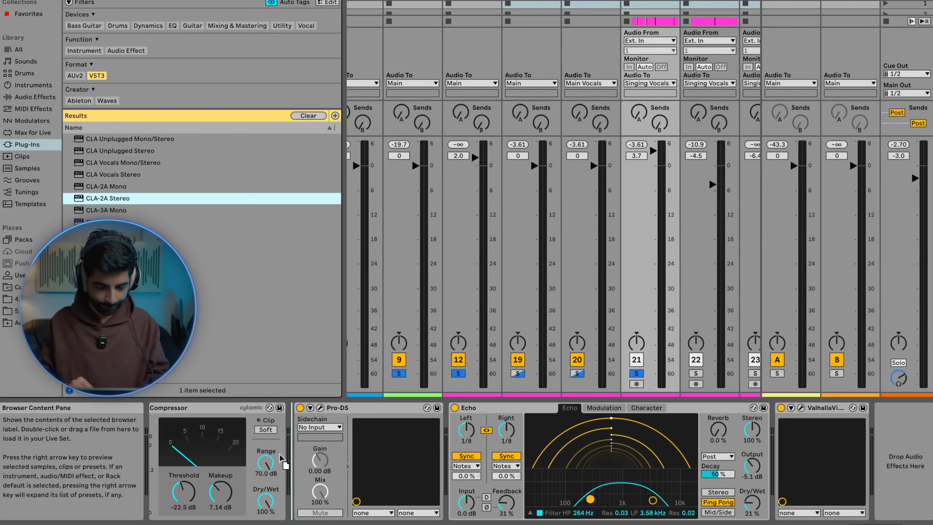
key("Return")
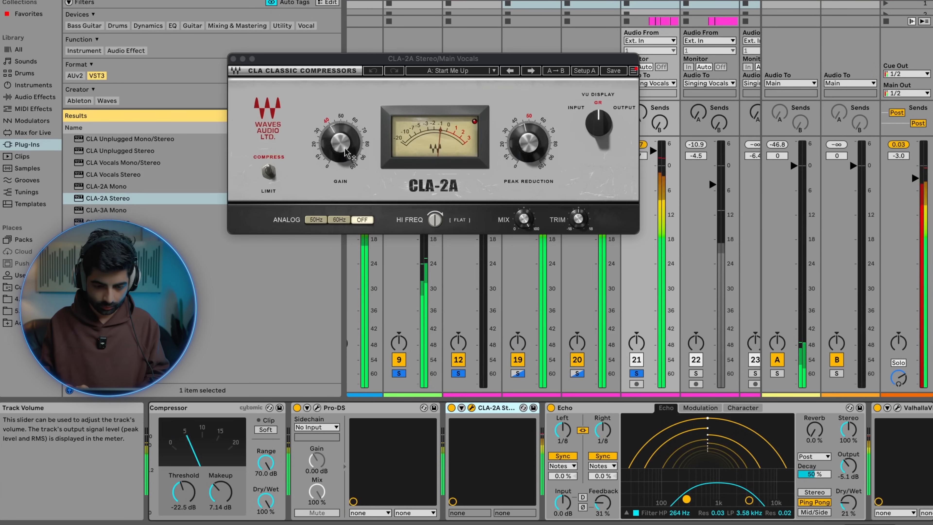
Step: Set the CLA-2A's gain to about 30 with peak reduction around 50, and return to the arrangement
left_click_drag(340, 142, 340, 148)
left_click_drag(548, 146, 528, 146)
left_click_drag(340, 146, 340, 151)
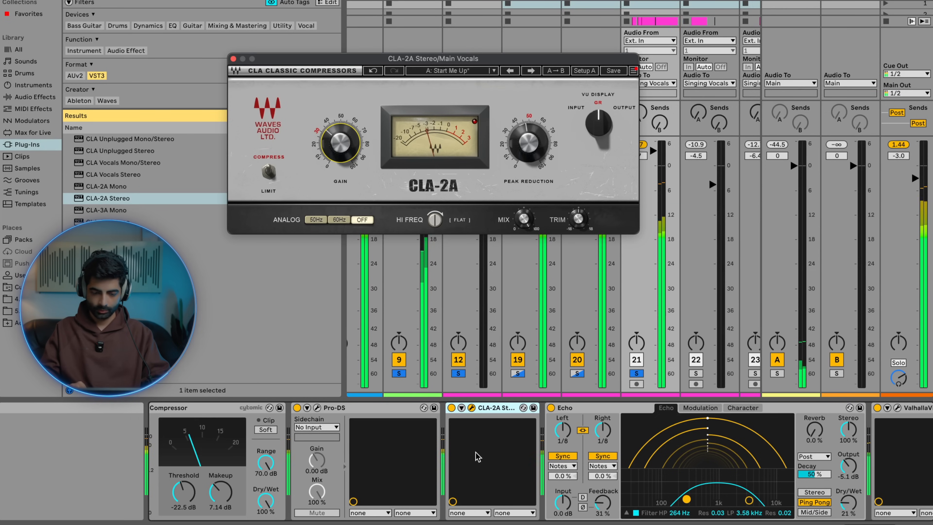
left_click(496, 408)
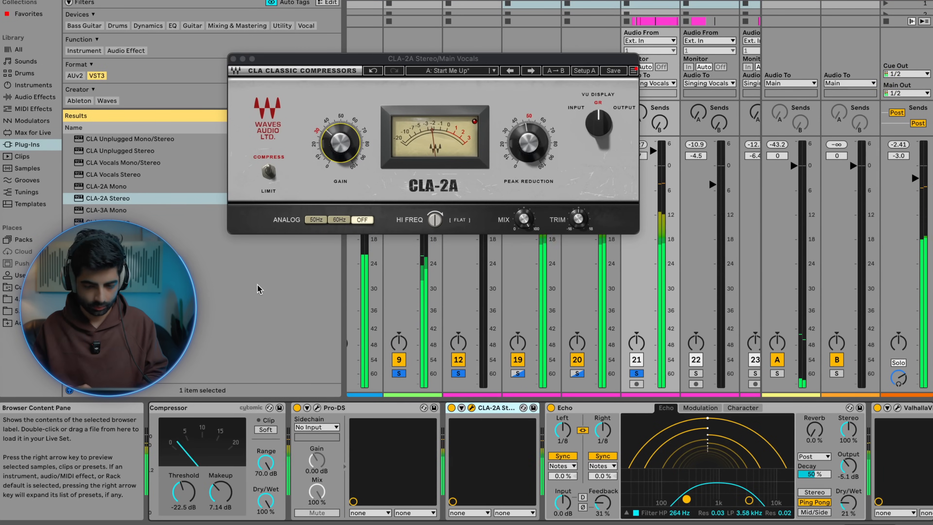
left_click(233, 59)
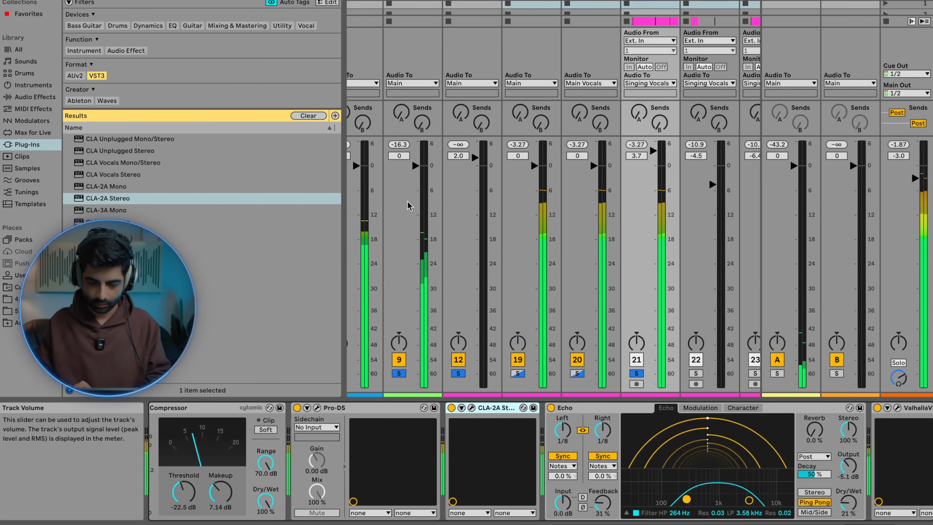
key("Tab")
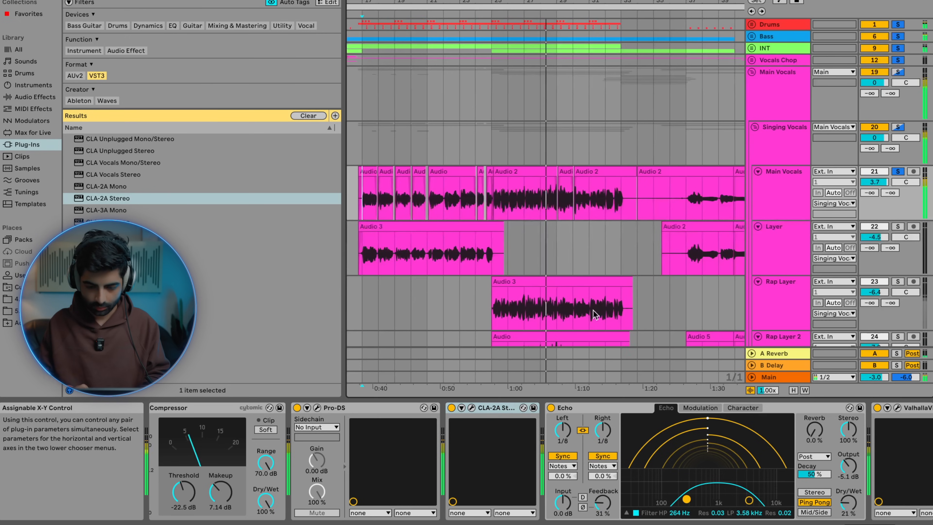
Step: Play from before the first verse with the Layer track soloed alongside Main Vocals, and select the Layer track
left_click(437, 255)
scroll(437, 254, "up", 5)
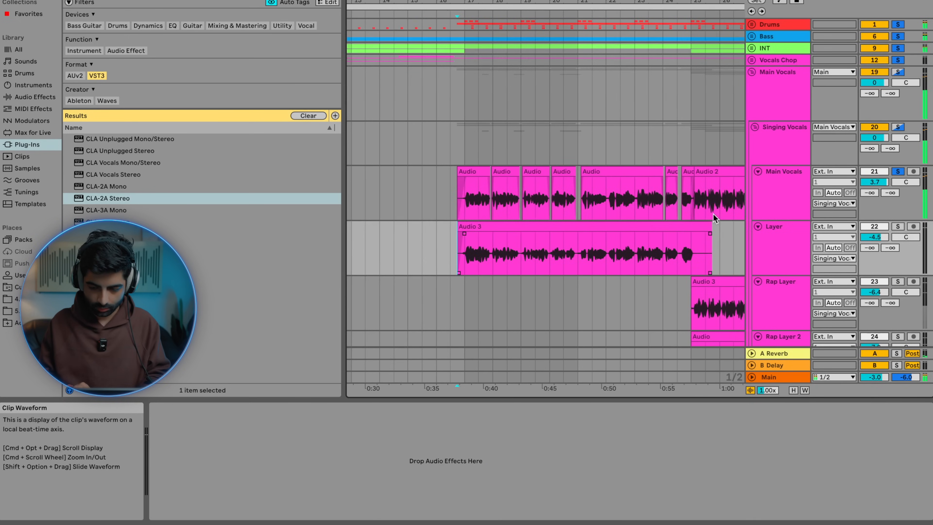
key("space")
key("space")
left_click(899, 225)
left_click(791, 243)
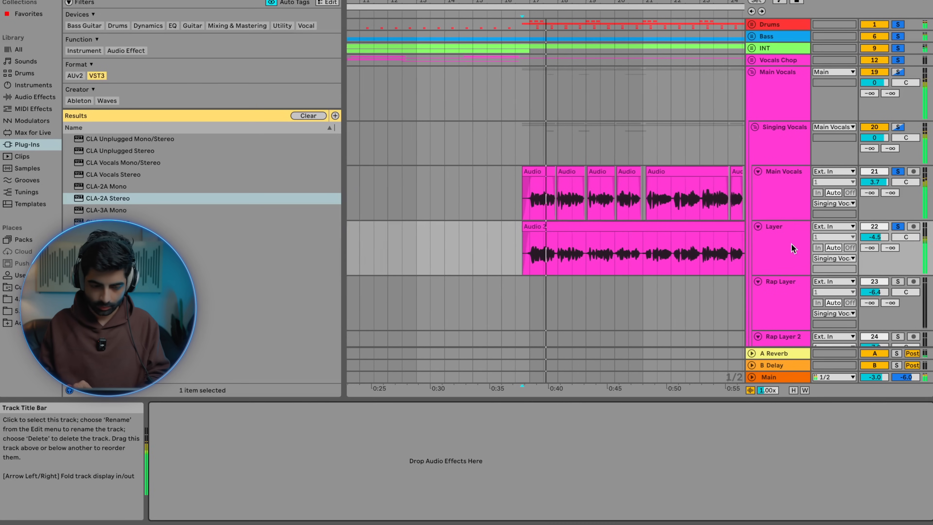
Step: Copy the devices from Pro-Q 4 through CLA-2A Stereo on Main Vocals and paste them onto the Layer track
left_click(786, 203)
scroll(606, 459, "right", 3)
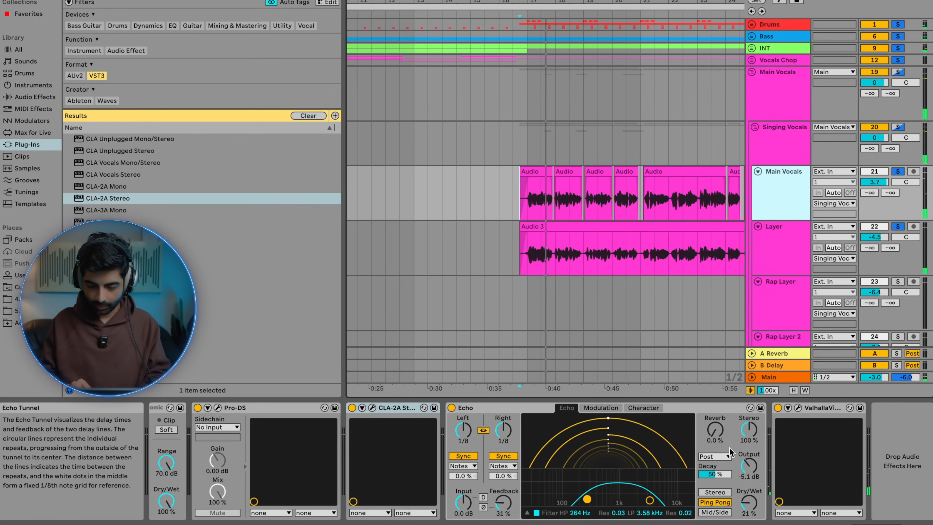
left_click(411, 405)
scroll(411, 405, "left", 10)
left_click(233, 406, "shift")
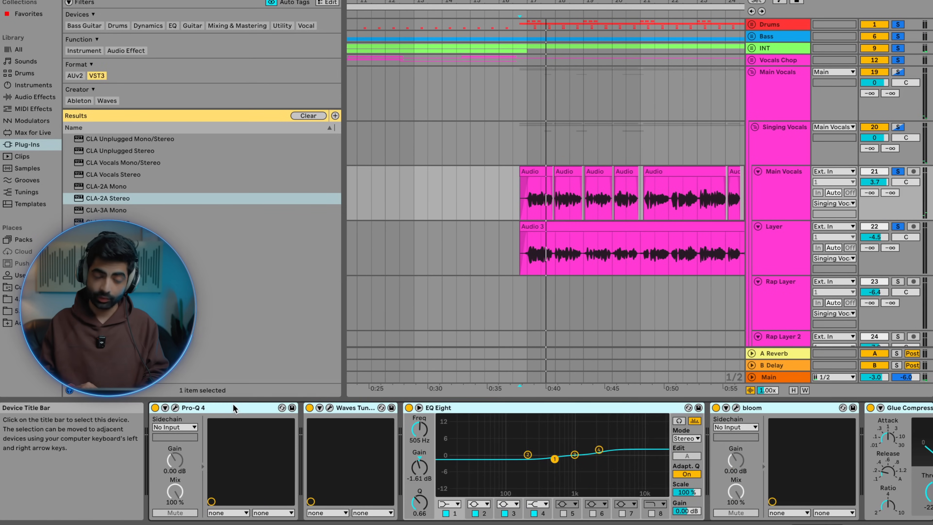
left_click(513, 263)
left_click(522, 450)
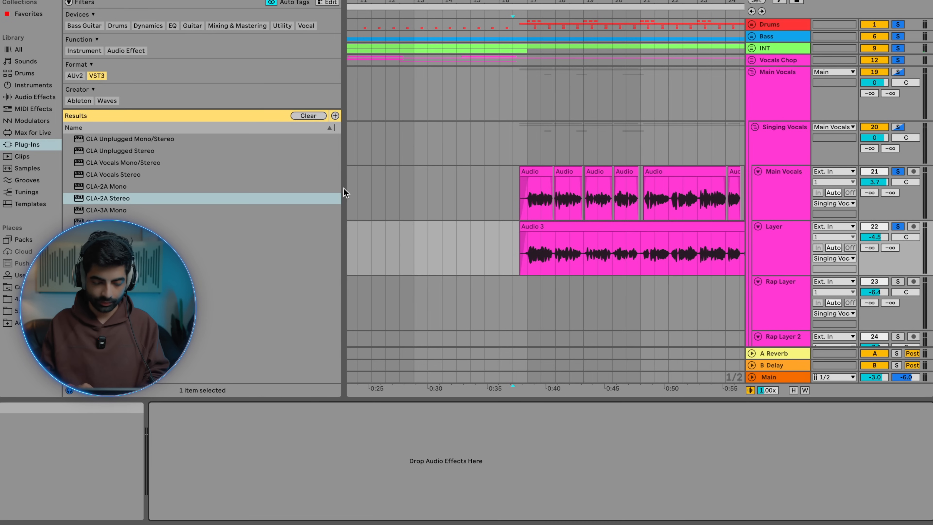
key("super+v")
Step: Search the audio effects for "al" and load Align Delay at the end of the Layer track's chain
left_click(77, 1)
type("al")
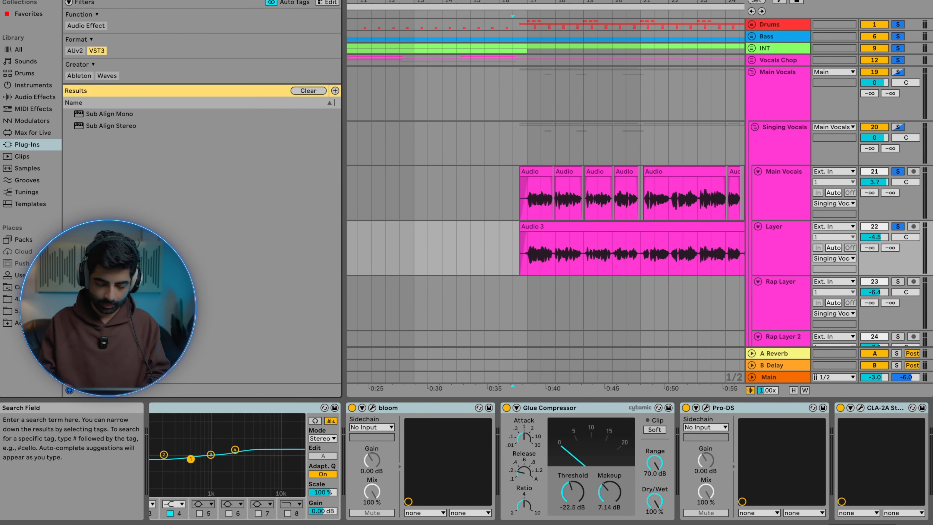
left_click(36, 111)
left_click(30, 99)
double_click(98, 65)
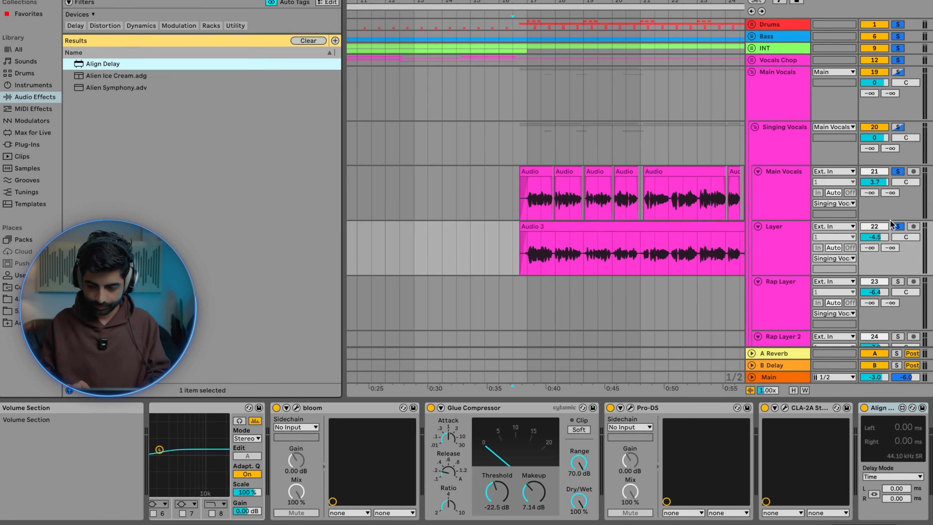
Step: Solo only the Layer track and set the Align Delay's right delay to 5.21 ms during playback
left_click(898, 228)
key("space")
left_click_drag(898, 498, 898, 488)
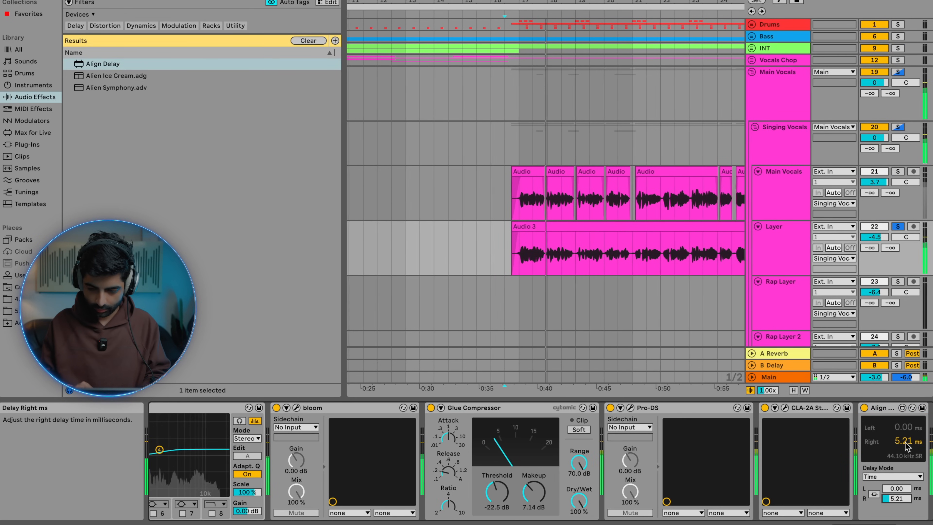
Step: Split the Layer clip at bar 17 and delete the lead-in segment before it
scroll(551, 242, "up", 3)
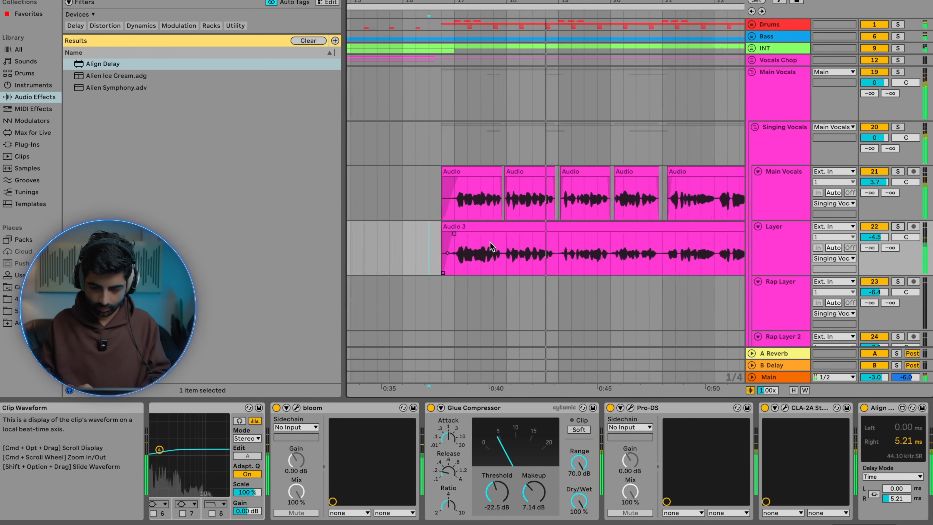
scroll(491, 247, "left", 2)
scroll(491, 247, "down", 1)
scroll(491, 246, "up", 5)
left_click(491, 245)
key("super+e")
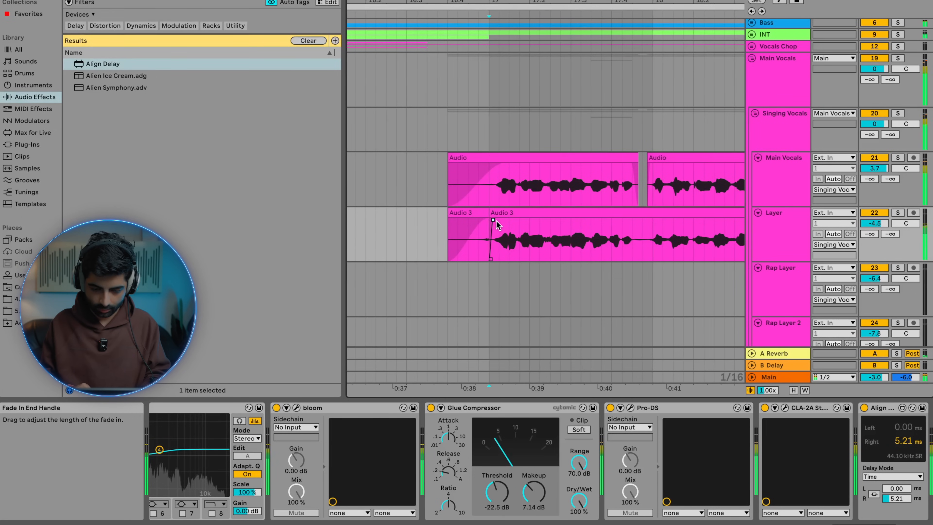
left_click(478, 213)
key("Delete")
Step: Cut the silent gap just before bar 18 out of the Layer clip to match Main Vocals, and fade in the following phrase
scroll(481, 216, "down", 1)
scroll(481, 216, "right", 2)
scroll(587, 228, "up", 4)
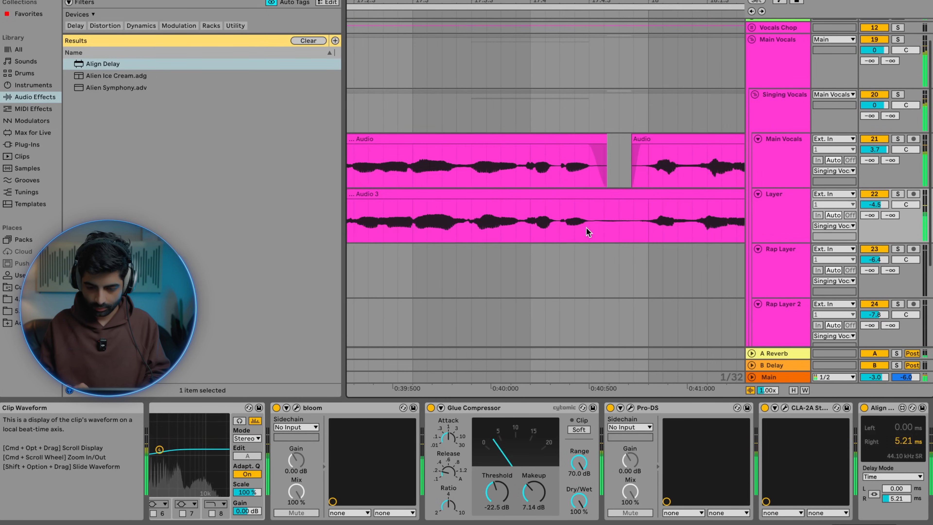
left_click(604, 221)
mouse_move(601, 201)
left_mouse_down()
mouse_move(632, 195)
mouse_move(635, 206)
mouse_move(651, 204)
left_mouse_up()
scroll(650, 205, "down", 5)
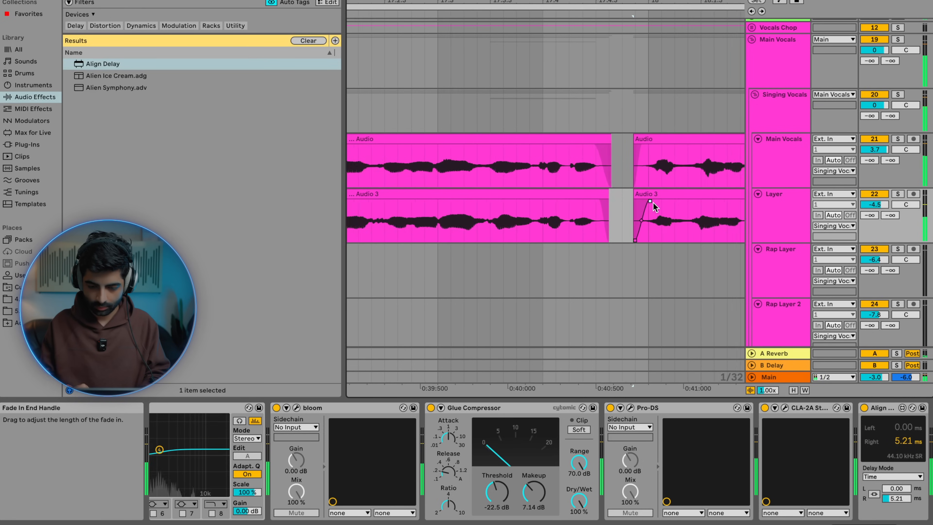
Step: Play the verse start and lower the Layer track's volume to -10.1 dB
left_click(558, 222)
key("space")
key("space")
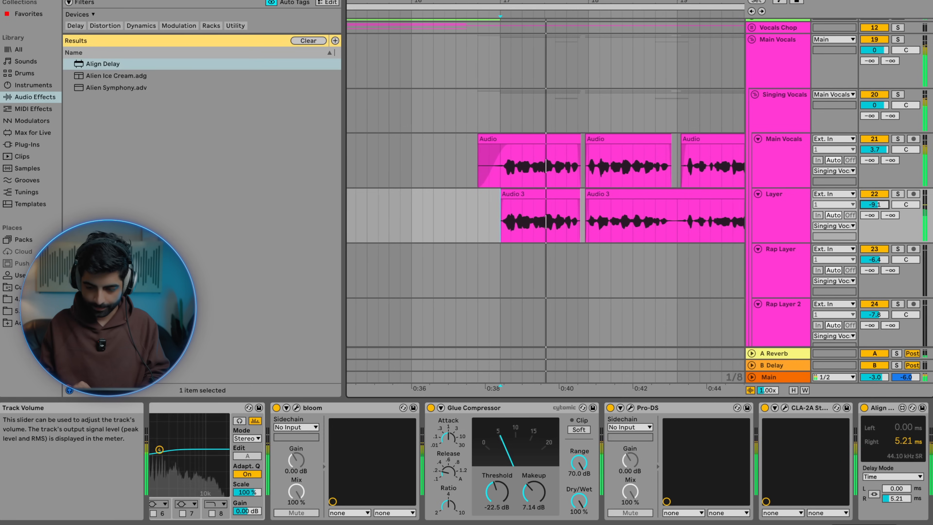
left_click_drag(874, 204, 874, 221)
Step: Cut the silent gap before bar 19 out of the Layer clip and add a fade-in to the next phrase
scroll(584, 228, "up", 5)
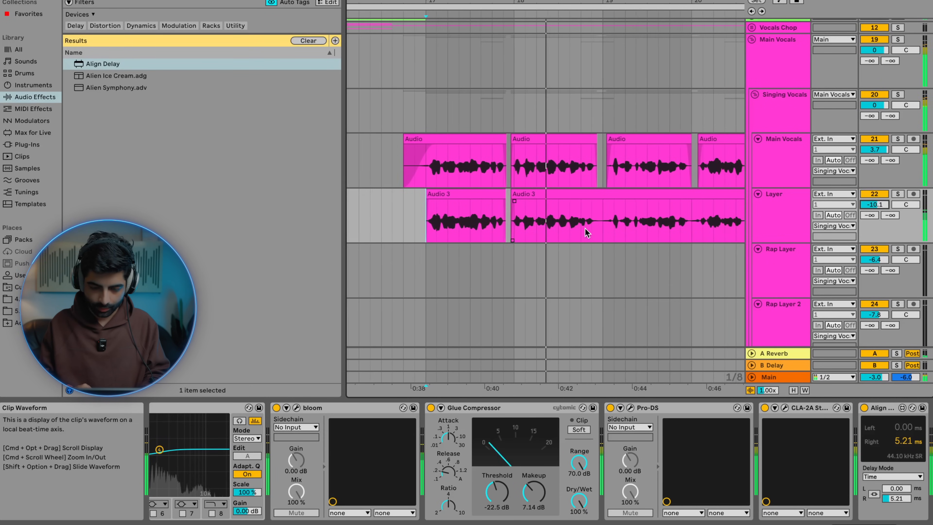
key("super+e")
left_click_drag(615, 194, 633, 195)
left_click(634, 202)
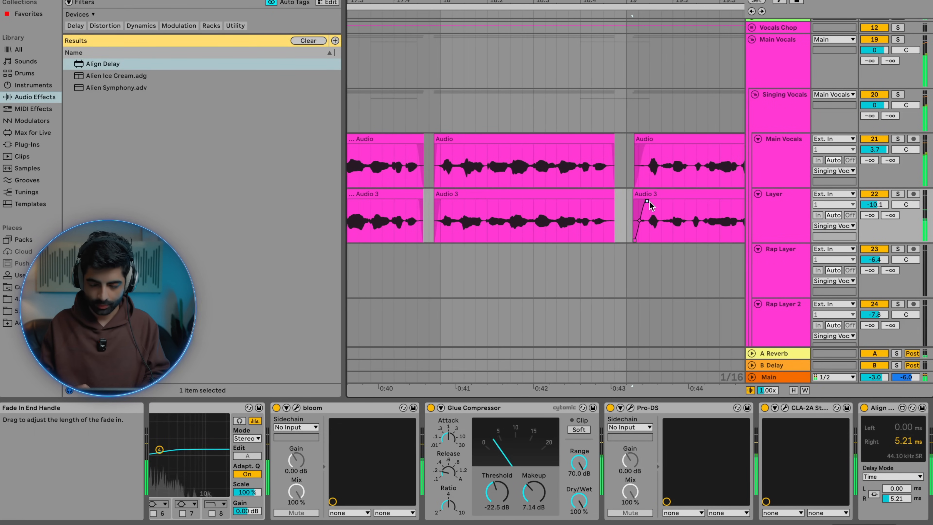
Step: Cut the silent gap at bar 20 out of the Layer clip to match the break in Main Vocals
scroll(649, 203, "down", 5)
scroll(649, 205, "right", 3)
scroll(609, 251, "up", 6)
left_click(538, 232)
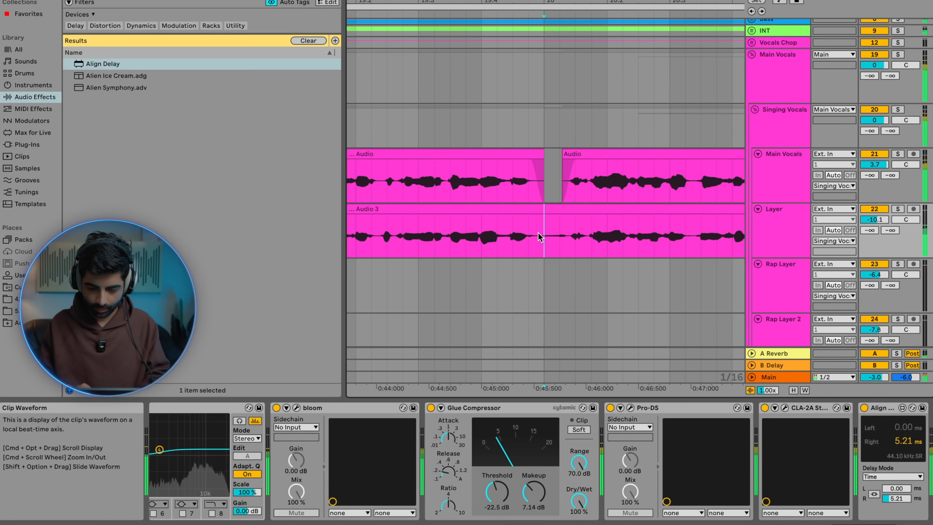
mouse_move(541, 216)
left_mouse_down()
mouse_move(531, 215)
mouse_move(567, 208)
mouse_move(580, 216)
left_mouse_up()
Step: Cut the silent gap around bar 21 out of the Layer clip, fade in the next phrase and play from there
scroll(580, 218, "down", 5)
scroll(582, 217, "right", 3)
left_click(584, 220)
scroll(576, 242, "up", 5)
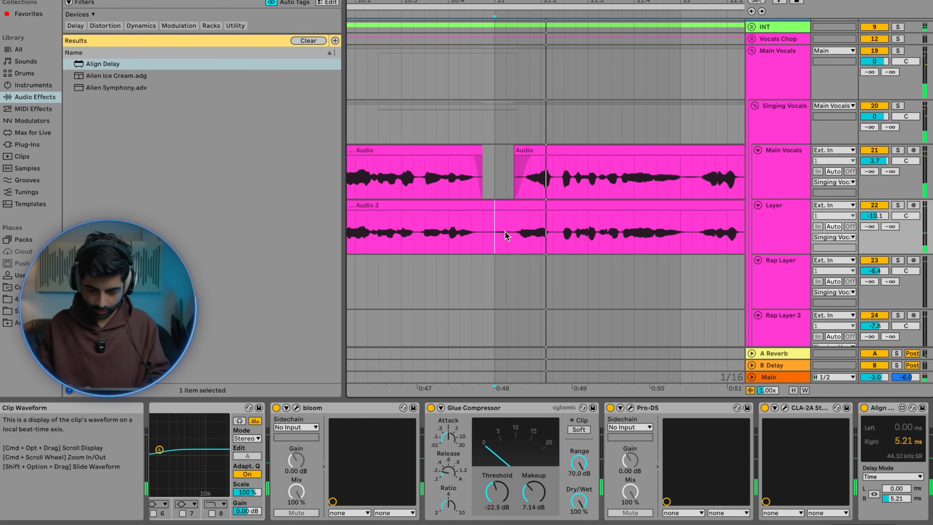
left_click_drag(497, 205, 564, 215)
left_click(511, 223)
key("space")
Step: Split the Main Vocals clip at the silence around bar 23 and trim the second segment's start to the next phrase
scroll(511, 224, "down", 5)
scroll(539, 224, "up", 5)
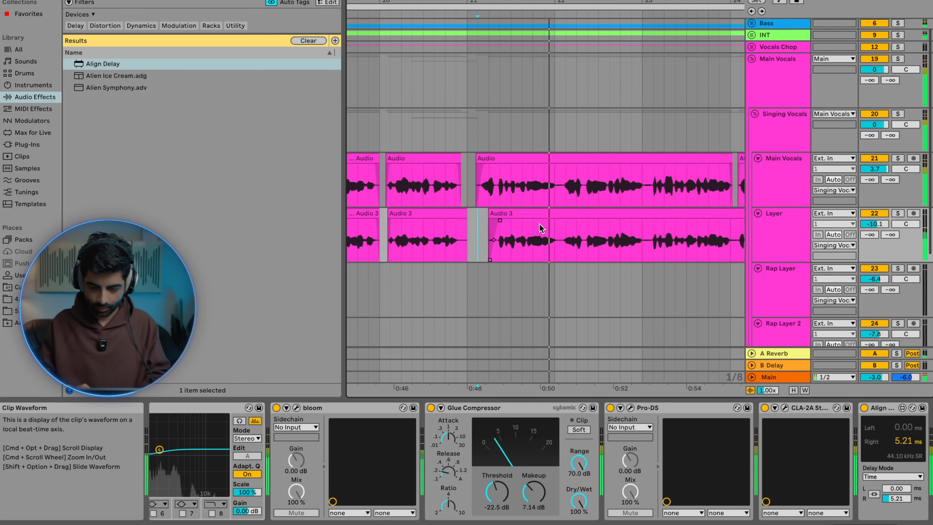
left_click(587, 237)
scroll(587, 237, "down", 4)
scroll(587, 237, "up", 8)
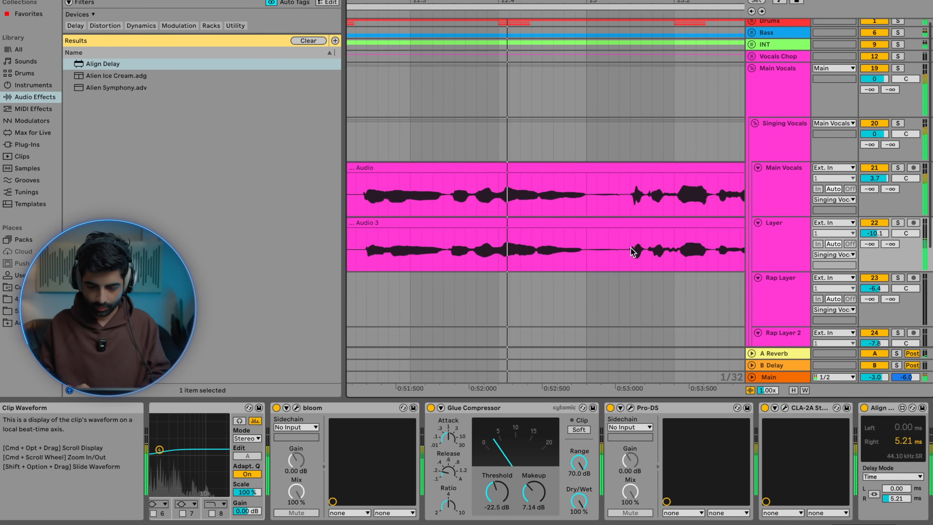
left_click(579, 195)
key("super+e")
mouse_move(581, 174)
left_mouse_down()
mouse_move(572, 177)
mouse_move(678, 177)
left_mouse_up()
Step: Split the Layer clip at the same bar 23 silence and trim the following segment's start to match Main Vocals
left_click(569, 261)
left_click(583, 255)
key("super+e")
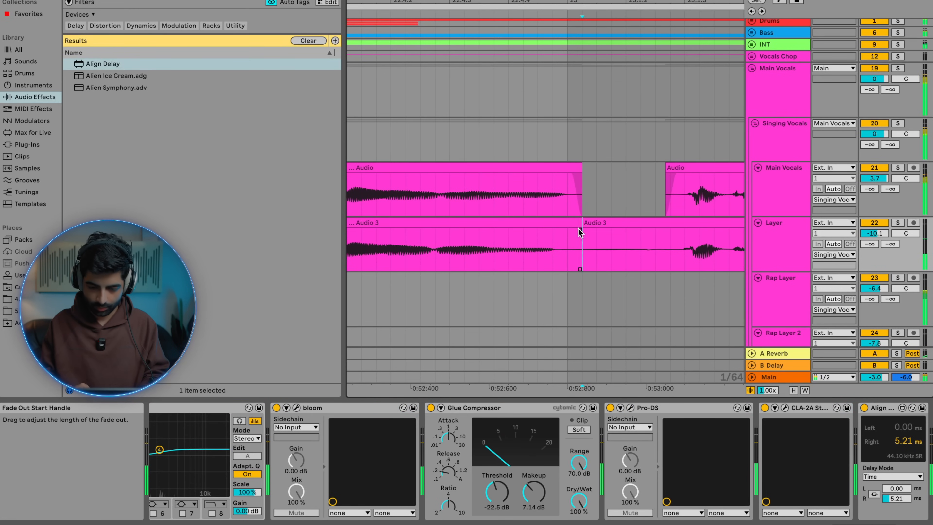
left_click_drag(583, 231, 683, 230)
Step: Split the Layer clip at about 0:51.2 and slide the second segment's waveform earlier to line up with Main Vocals
scroll(687, 230, "down", 5)
scroll(688, 230, "left", 1)
scroll(543, 230, "up", 4)
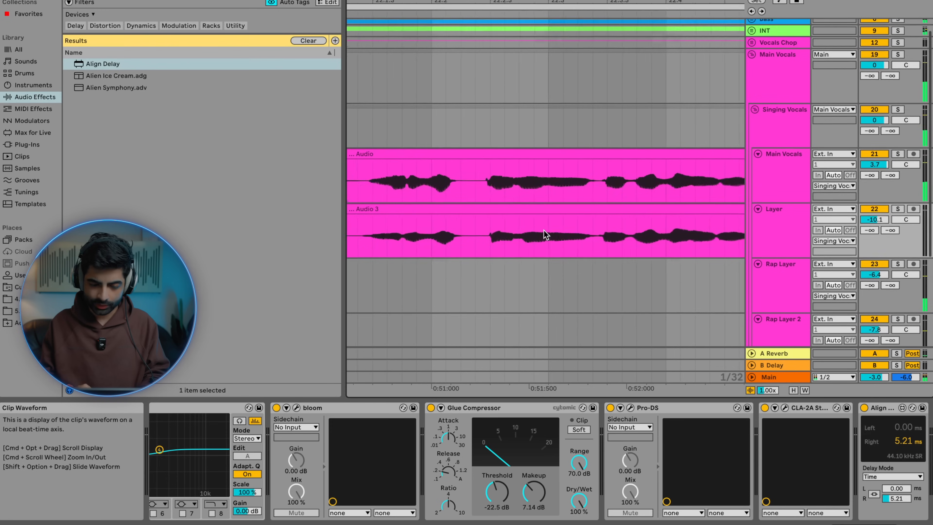
left_click(516, 223)
key("super+e")
scroll(525, 258, "up", 3)
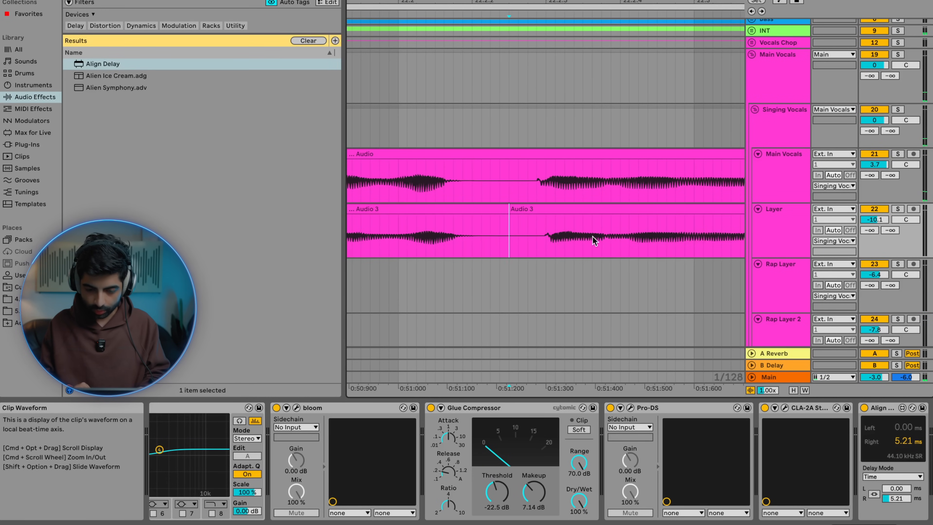
left_click(594, 240, "alt+shift")
left_click_drag(596, 241, 551, 242)
scroll(569, 239, "up", 3)
scroll(550, 239, "down", 5)
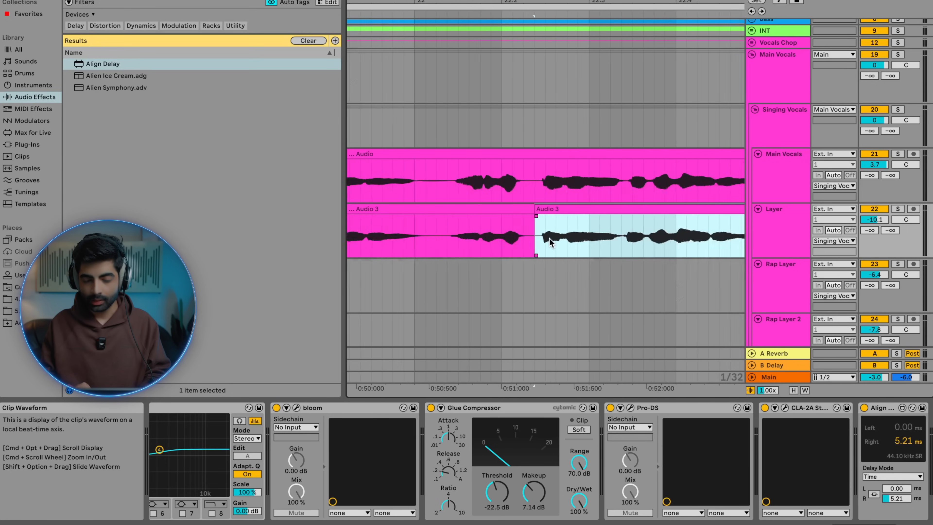
Step: Play back the realigned Layer phrase against Main Vocals and check its timing up to bar 23
scroll(551, 241, "down", 3)
scroll(547, 243, "down", 5)
left_click(516, 256)
scroll(513, 253, "up", 4)
key("space")
scroll(606, 238, "up", 3)
scroll(610, 237, "down", 4)
scroll(625, 237, "up", 4)
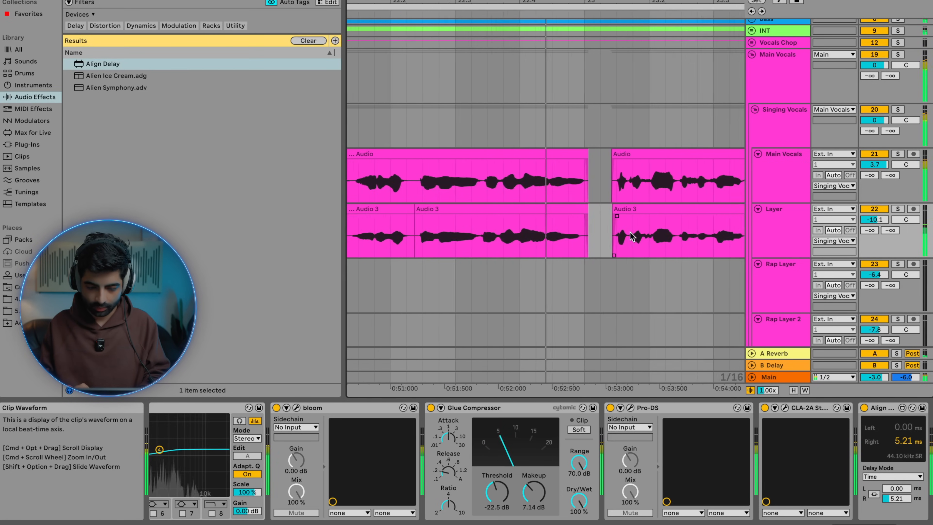
Step: Split the Layer clip at bar 24, where the phrase ends, and select the segment before the split
scroll(629, 237, "down", 3)
scroll(639, 241, "up", 6)
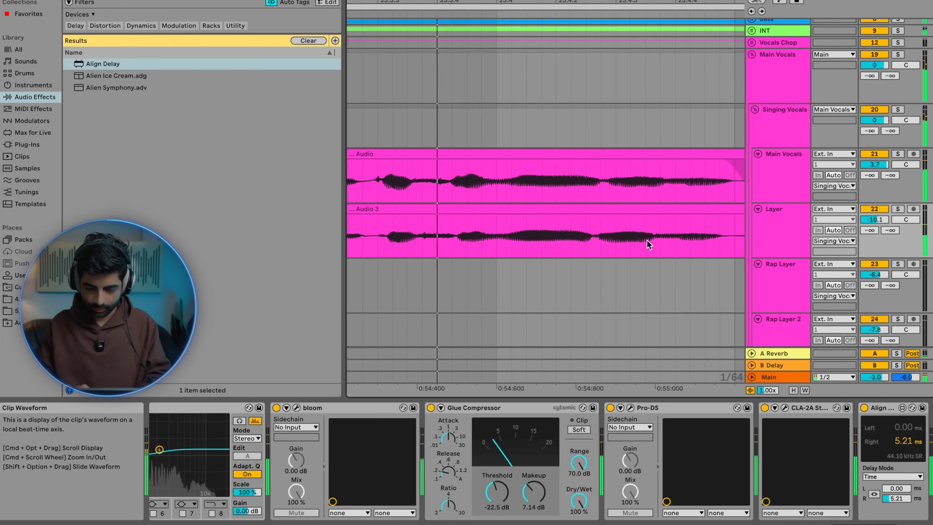
scroll(646, 241, "right", 3)
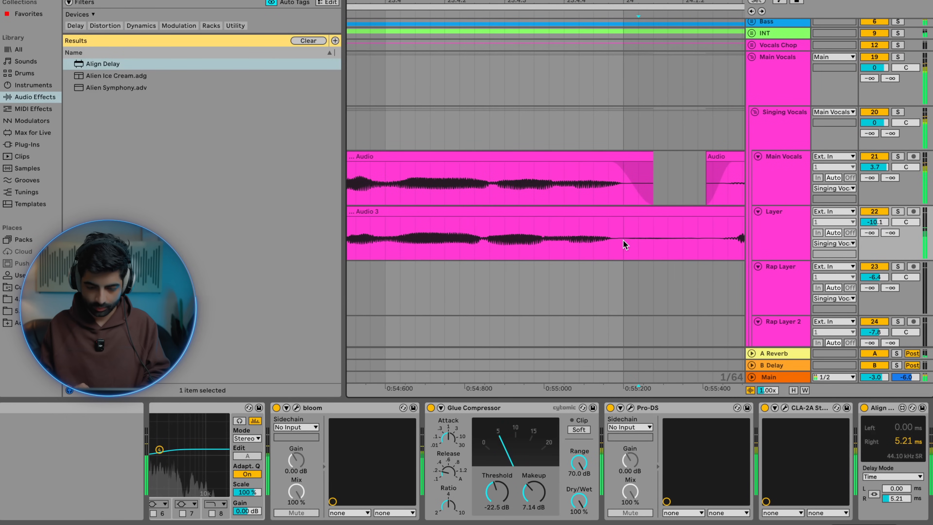
left_click(623, 240)
key("super+e")
left_click(521, 239)
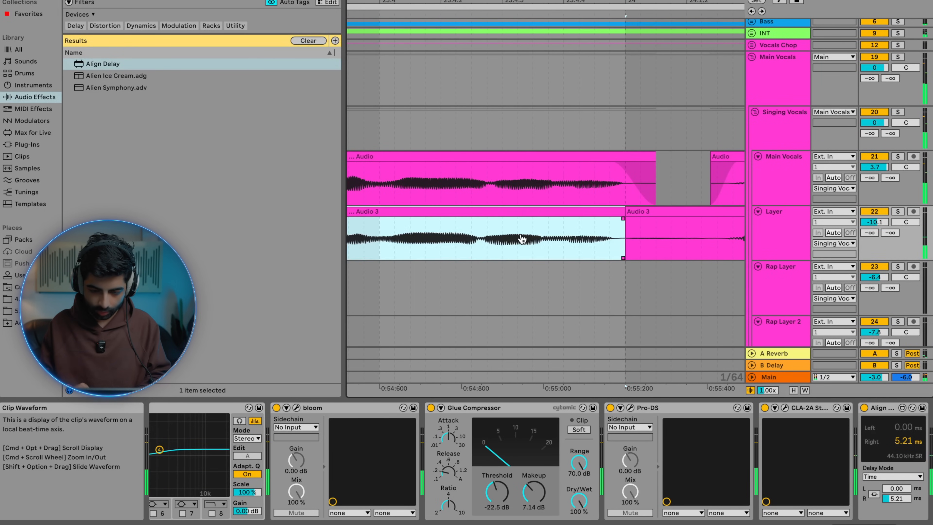
scroll(525, 240, "down", 6)
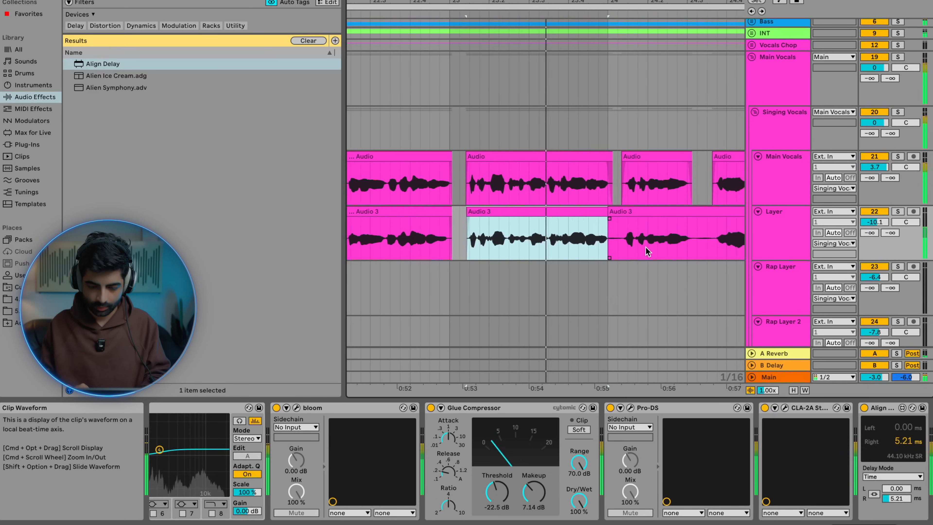
Step: Split the Layer clip before the next phrase, delete the silent segment after bar 24, and add a short fade-in
left_click(645, 248)
scroll(645, 248, "up", 6)
left_click(555, 240)
key("super+e")
left_click(549, 211)
key("Delete")
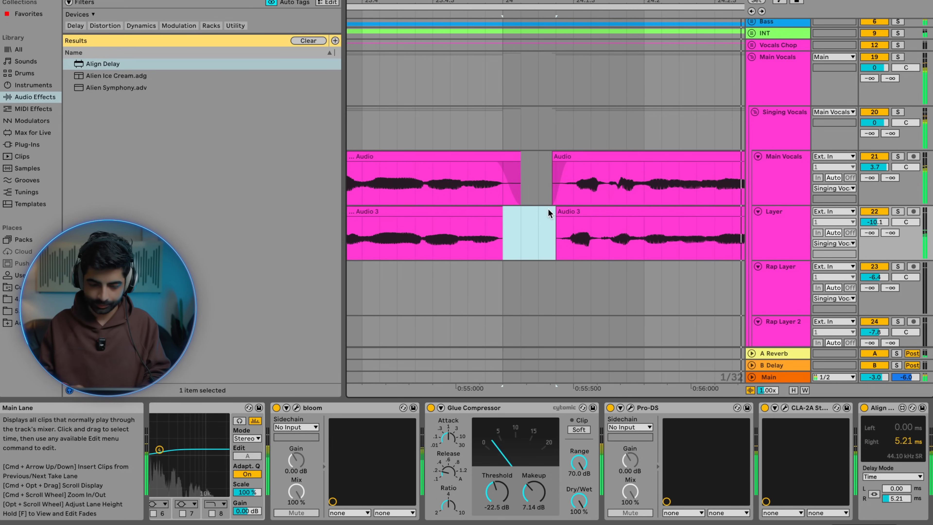
left_click_drag(557, 218, 562, 220)
Step: Trim the gap before the last Layer phrase of the verse and delete the leftover clip after bar 25
scroll(568, 220, "right", 3)
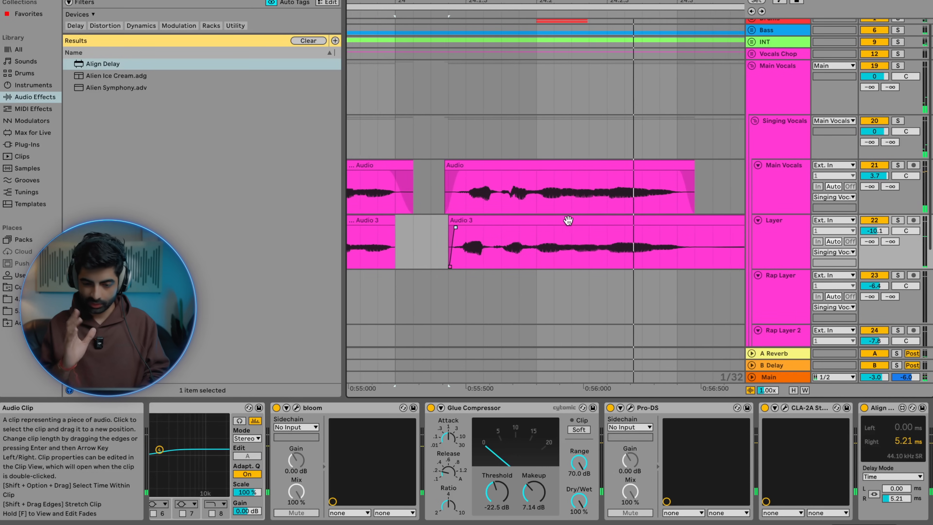
scroll(510, 251, "up", 8)
left_click(510, 250)
left_click_drag(510, 250, 536, 252)
scroll(536, 252, "down", 5)
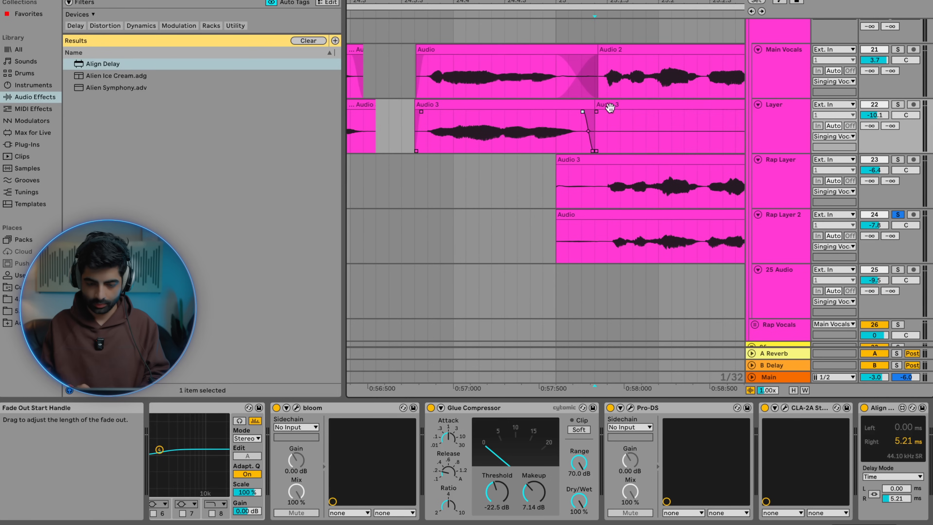
left_click(622, 107)
key("Delete")
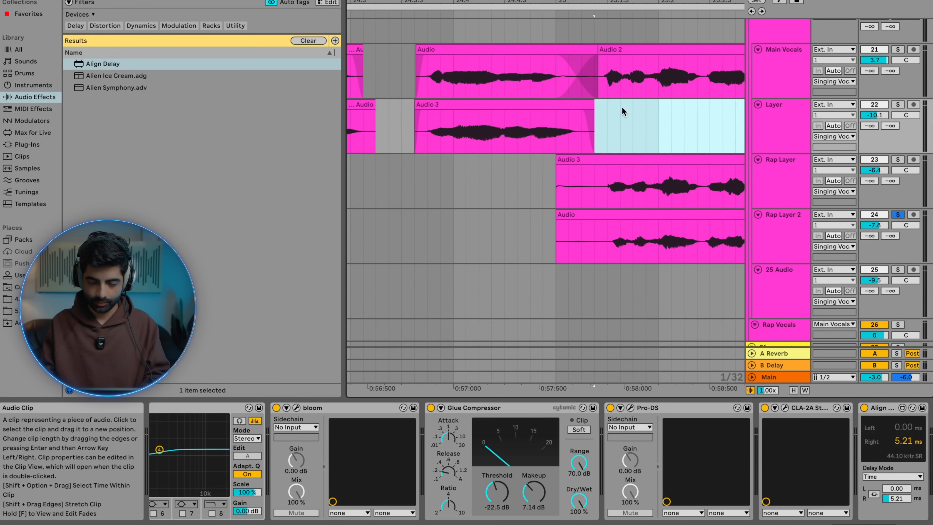
Step: Mute the Rap Layer track and play from the start of the Rap Layer 2 clip near bar 25
scroll(623, 111, "down", 10)
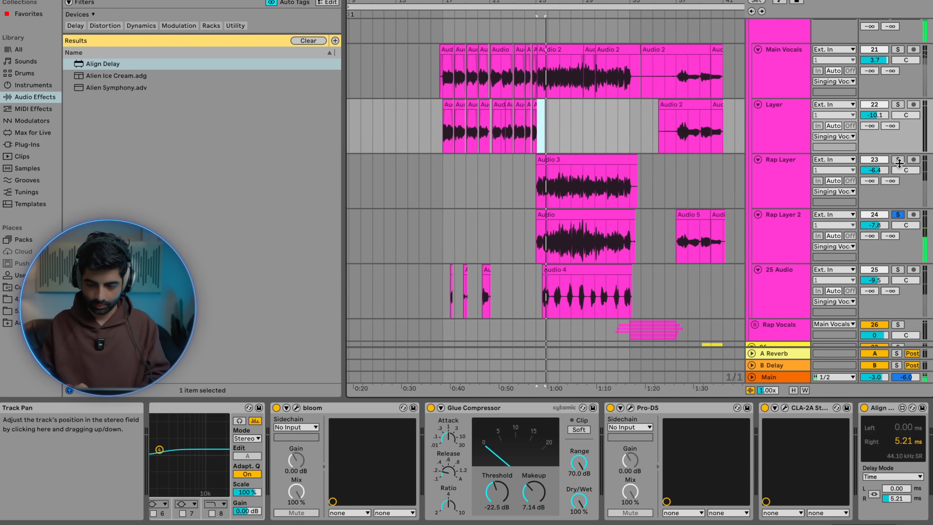
left_click(899, 164)
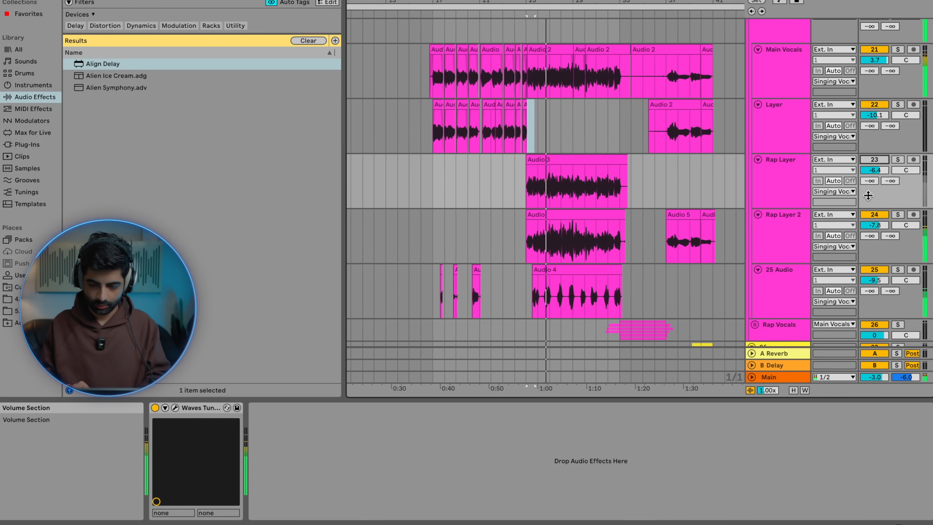
left_click(523, 233)
scroll(524, 233, "up", 5)
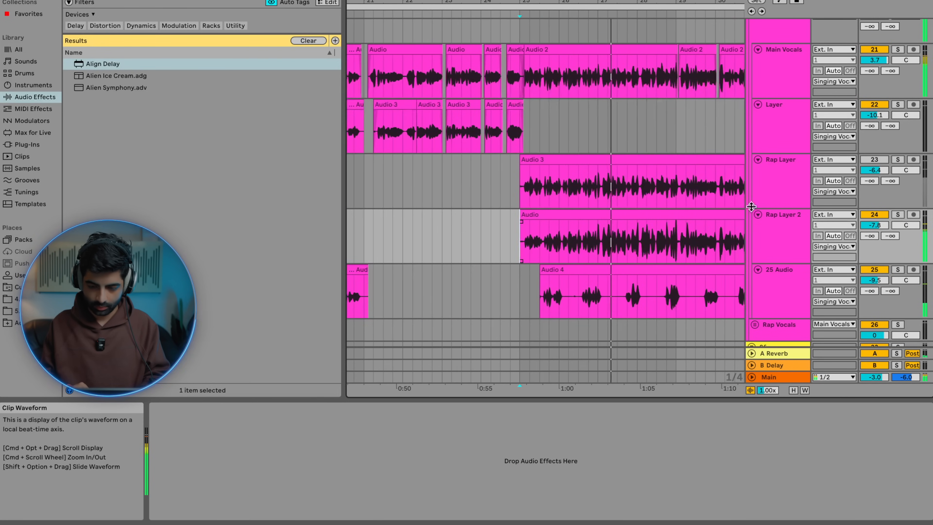
Step: Unmute Rap Layer, mute Rap Layer 2, and lower the Rap Layer track's volume to -10.1 dB
left_click(877, 215)
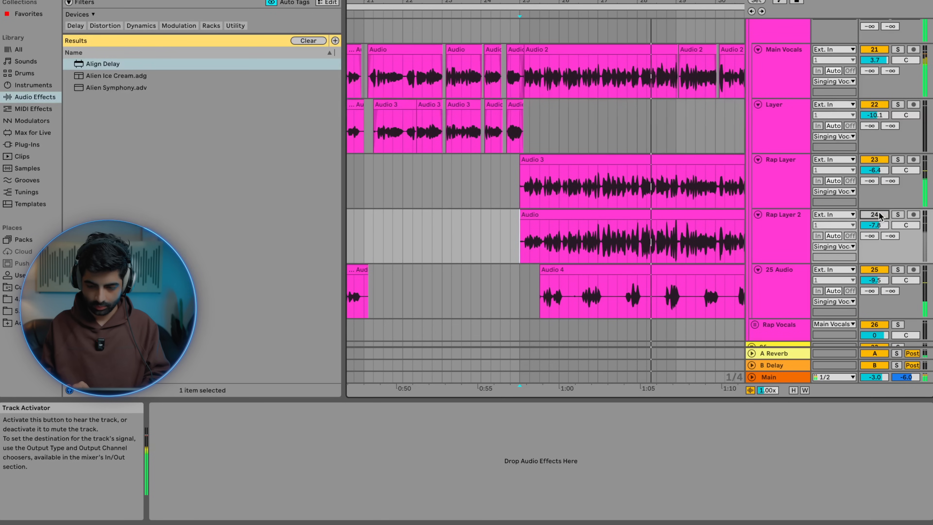
left_click_drag(875, 170, 874, 179)
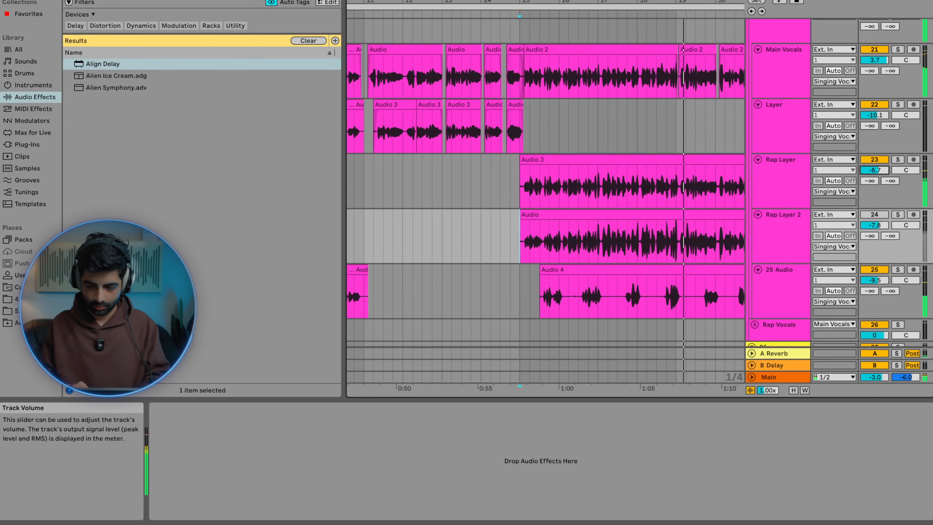
scroll(523, 228, "down", 5)
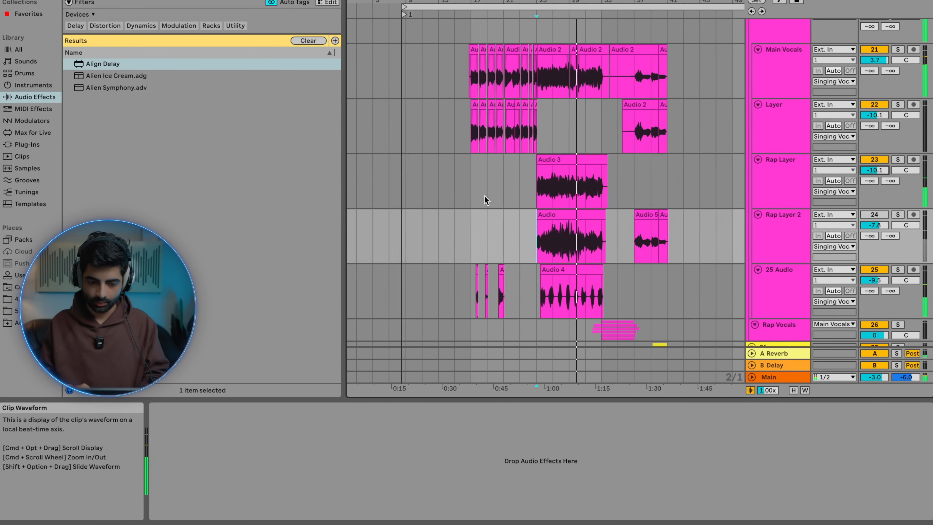
Step: Play the arrangement from about bar 15 to hear the layers leading into the rap section
left_click(463, 193)
scroll(463, 192, "up", 2)
scroll(463, 190, "left", 3)
key("space")
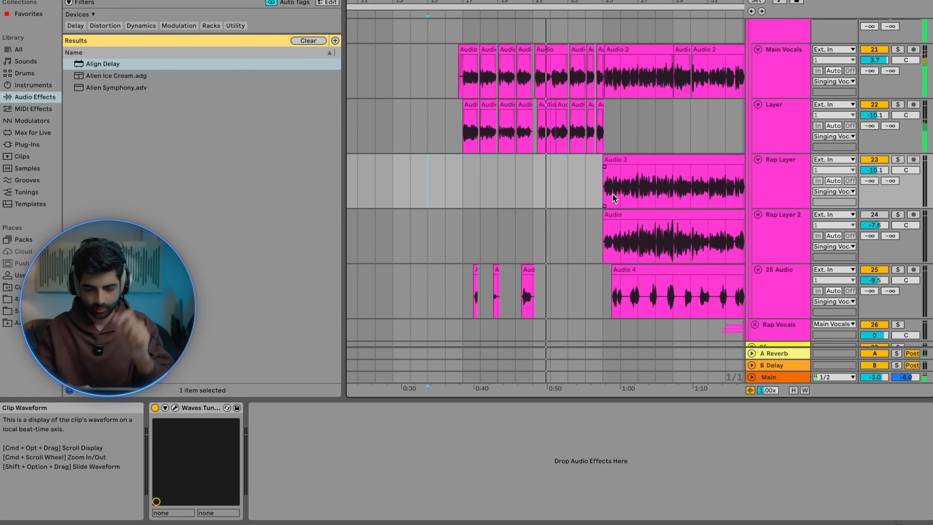
Step: Delete the three short clips on the 25 Audio track between bars 16 and 22 and play from about bar 17
left_click_drag(542, 304, 438, 294)
key("Delete")
key("plus")
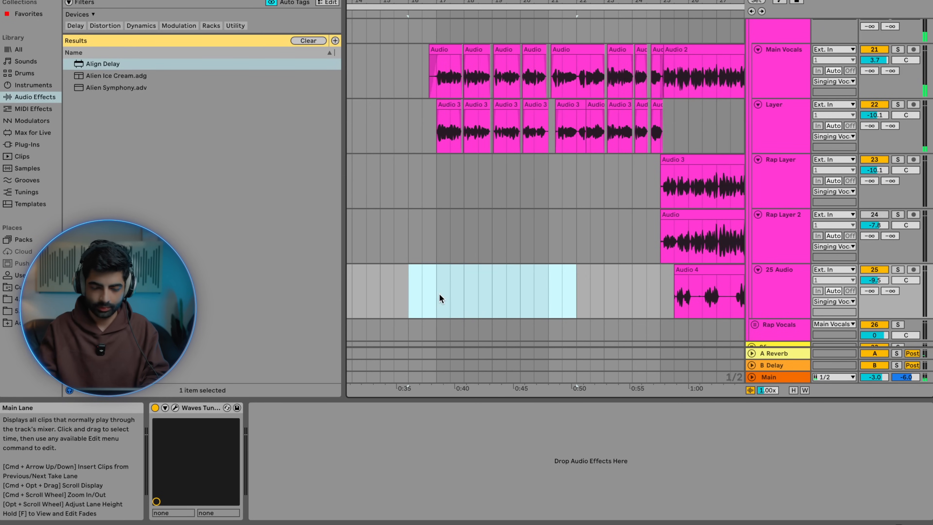
left_click(438, 288)
key("space")
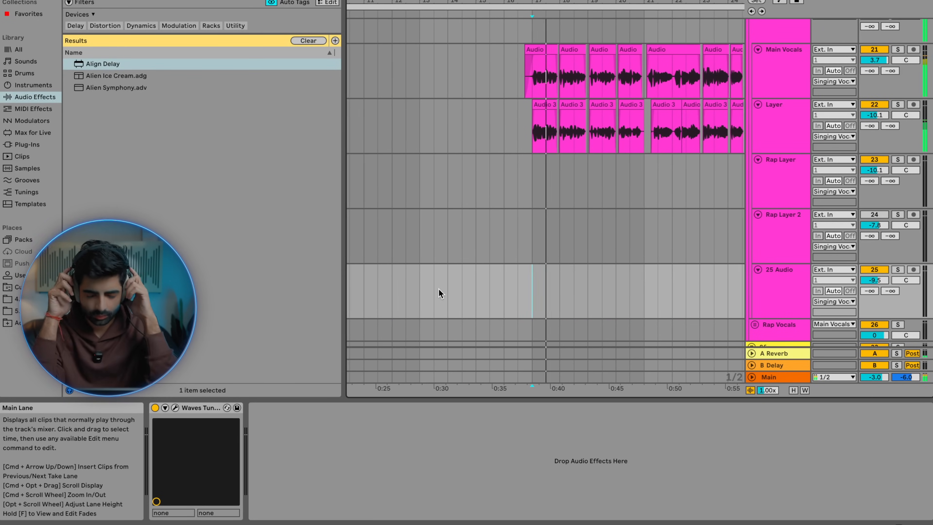
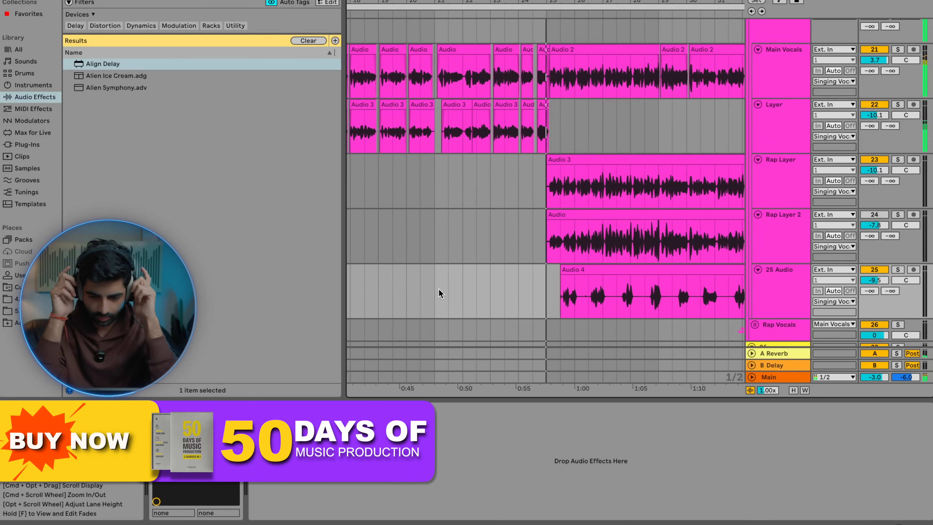
Step: Play from the start of the Rap Layer clip near bar 25 and solo the Rap Layer track
scroll(528, 199, "up", 5)
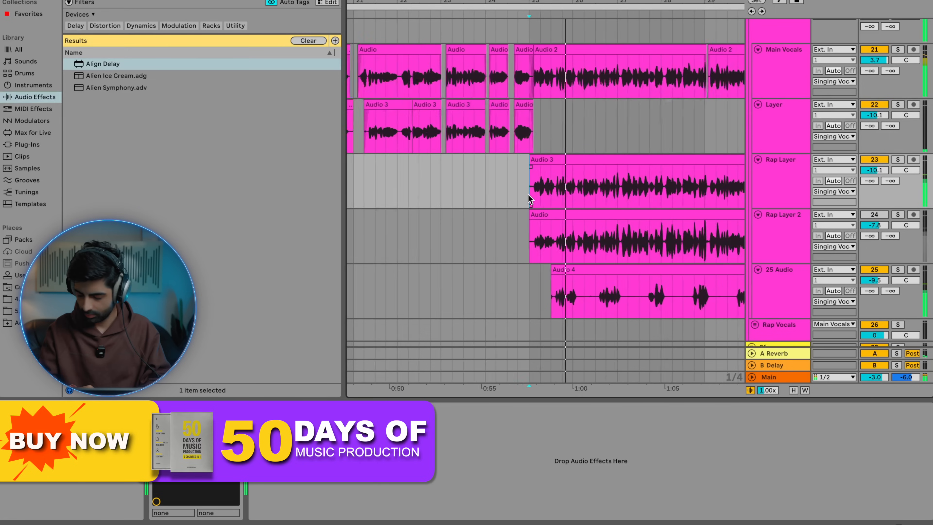
left_click(774, 77)
left_click(768, 181)
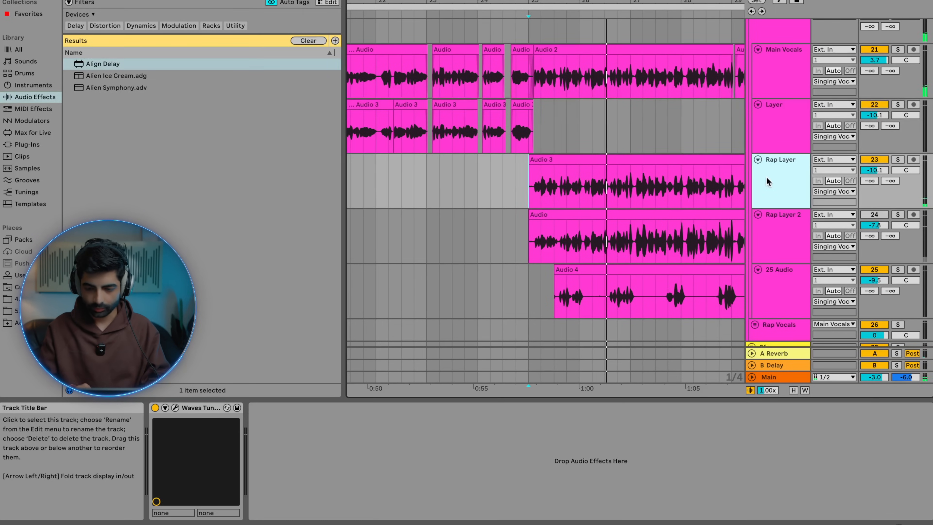
left_click(898, 160)
Step: Split the Rap Layer clip just after bar 25, before the first word, and add a short fade-in
scroll(530, 191, "up", 6)
left_click(546, 191)
key("super+e")
left_click_drag(546, 167, 553, 166)
left_click(539, 160)
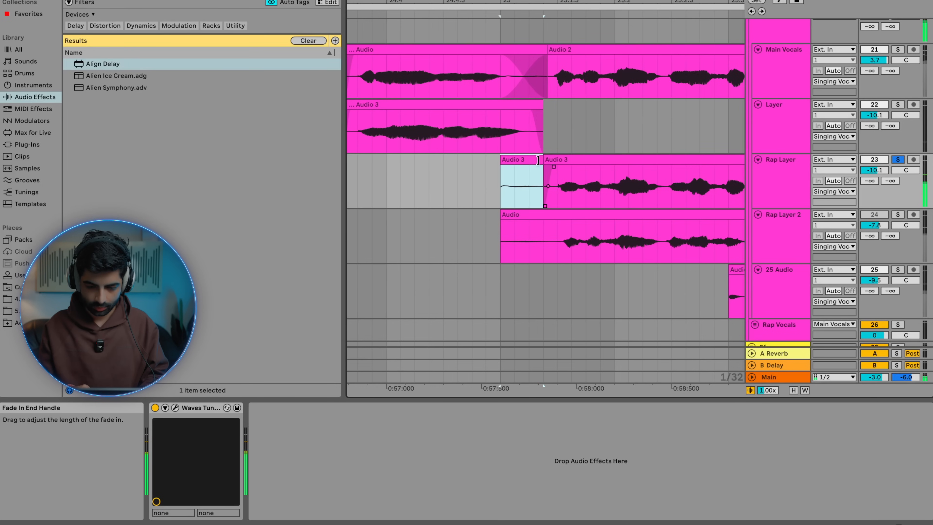
Step: Split the Rap Layer 2 clip at the matching point after bar 25 and give it a short fade-in
left_click(546, 240)
key("super+e")
left_click_drag(546, 226, 549, 223)
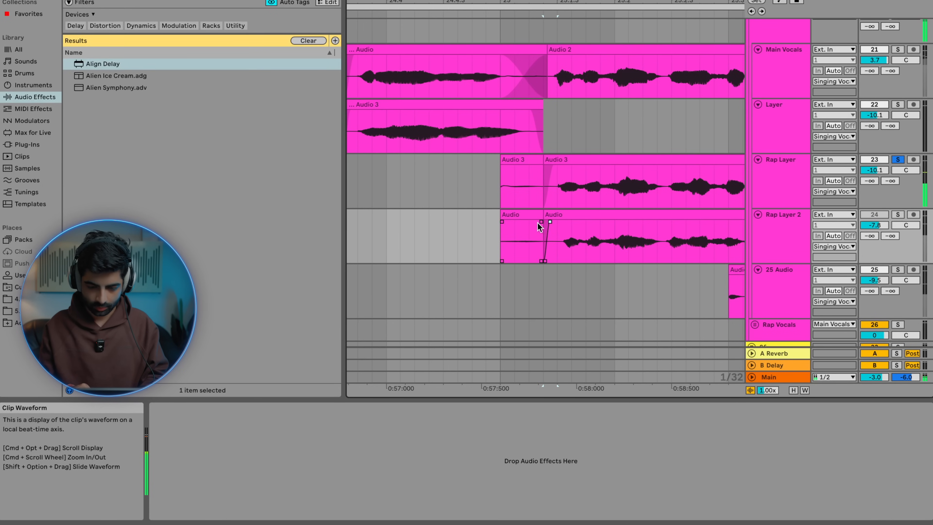
Step: Delete the leftover silent segments before the split on Rap Layer 2 and Rap Layer
left_click(537, 222)
key("Delete")
left_click(524, 166)
key("Delete")
left_click(789, 196)
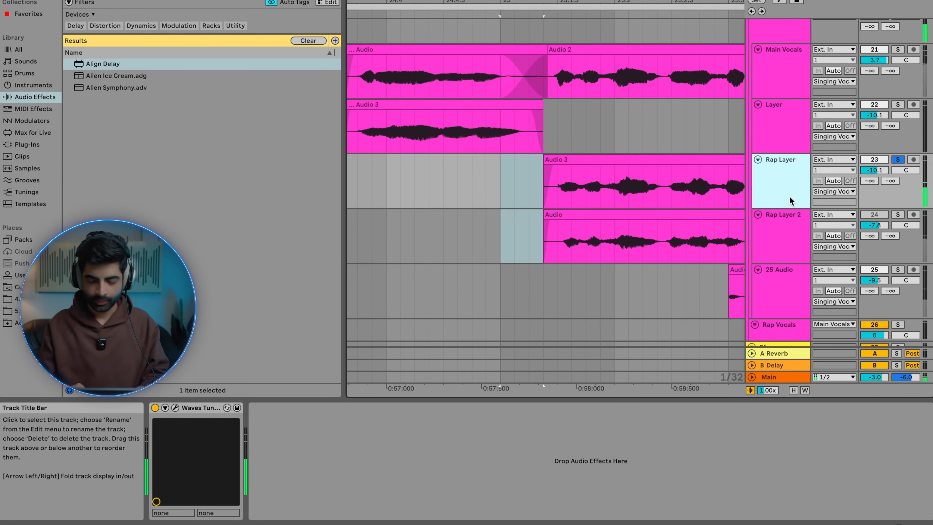
Step: Play from bar 25 and compare Main Vocals, Rap Layer and Rap Layer 2 by soloing each in turn
left_click(525, 182)
key("minus")
left_click(898, 49)
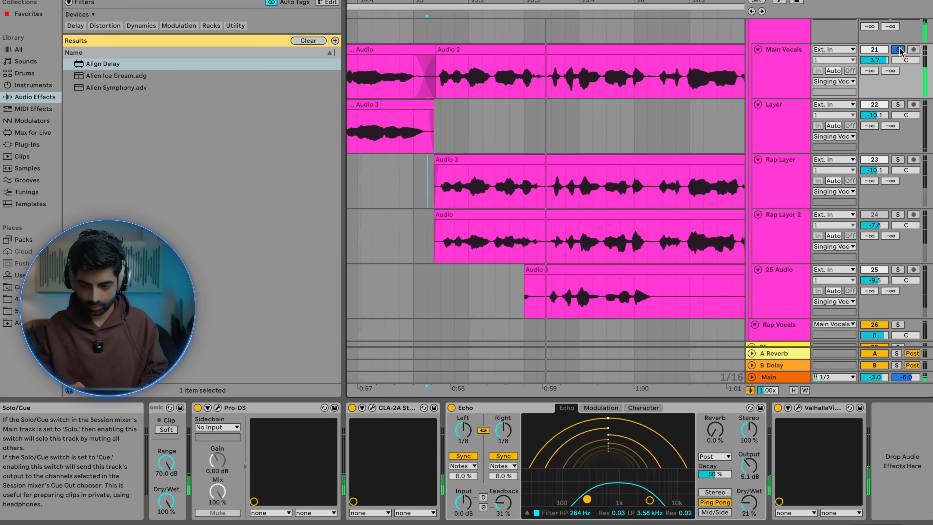
left_click(897, 159)
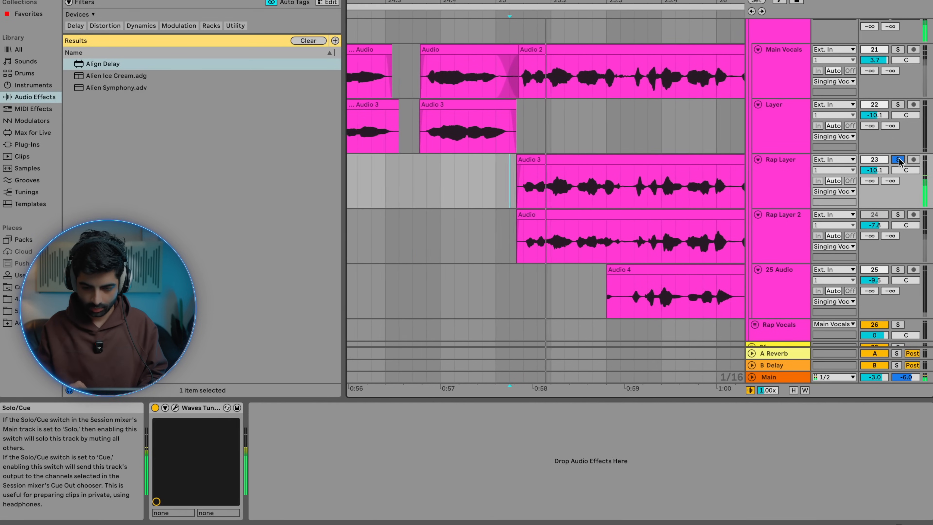
left_click(897, 215)
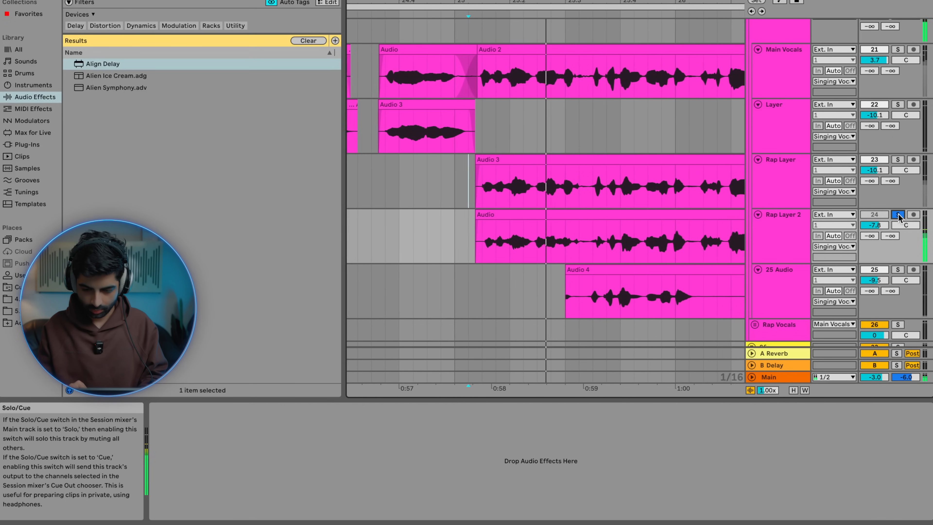
left_click(897, 159)
scroll(614, 191, "down", 3)
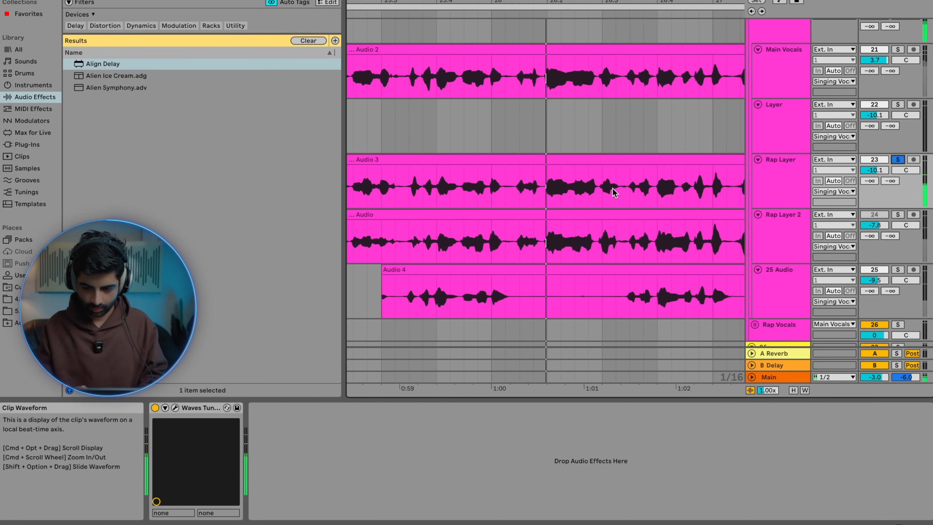
Step: Clear the Rap Layer track's custom name and move its Audio 3 clip up to the Layer track at the same position
left_click(767, 180)
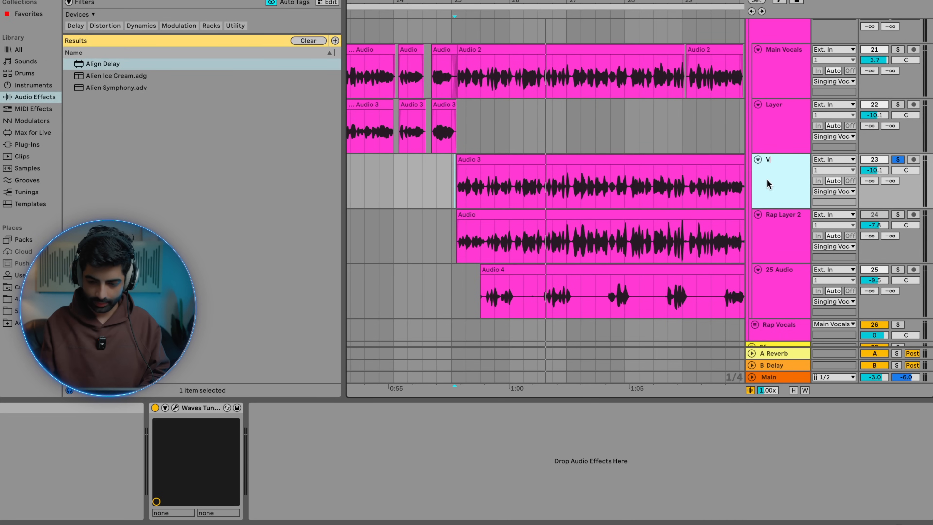
scroll(478, 158, "up", 3)
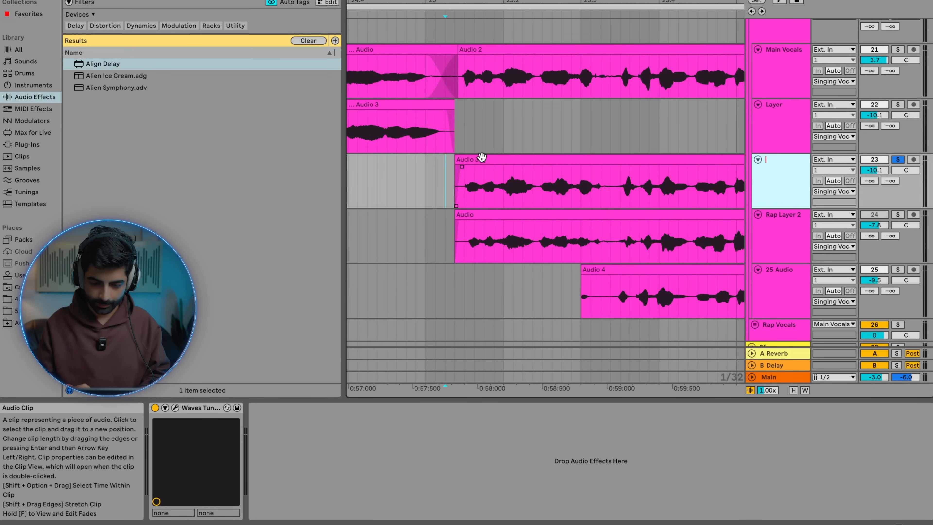
left_click_drag(478, 161, 494, 140)
Step: Play from just after bar 25 with the Layer and Main Vocals tracks soloed together
left_click(469, 139)
key("space")
scroll(470, 139, "down", 2)
left_click(896, 104)
left_click(894, 49, "super")
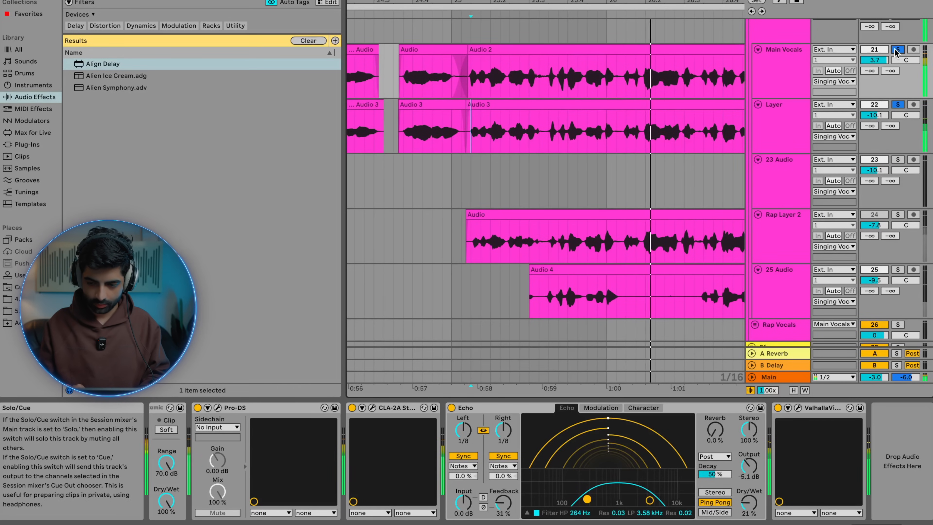
Step: Turn off the solos and delete the empty 23 Audio track
scroll(605, 140, "down", 5)
scroll(608, 193, "down", 3)
scroll(595, 237, "up", 3)
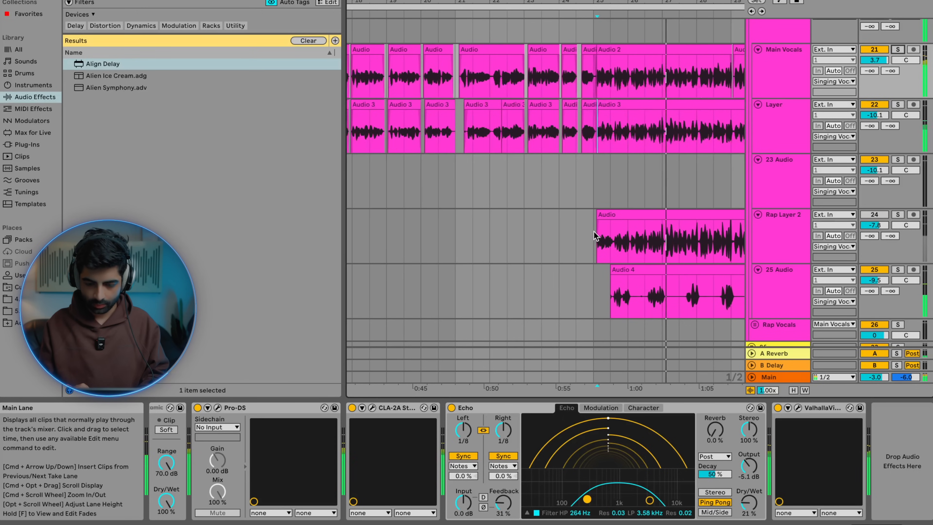
scroll(666, 183, "down", 8)
left_click(612, 162)
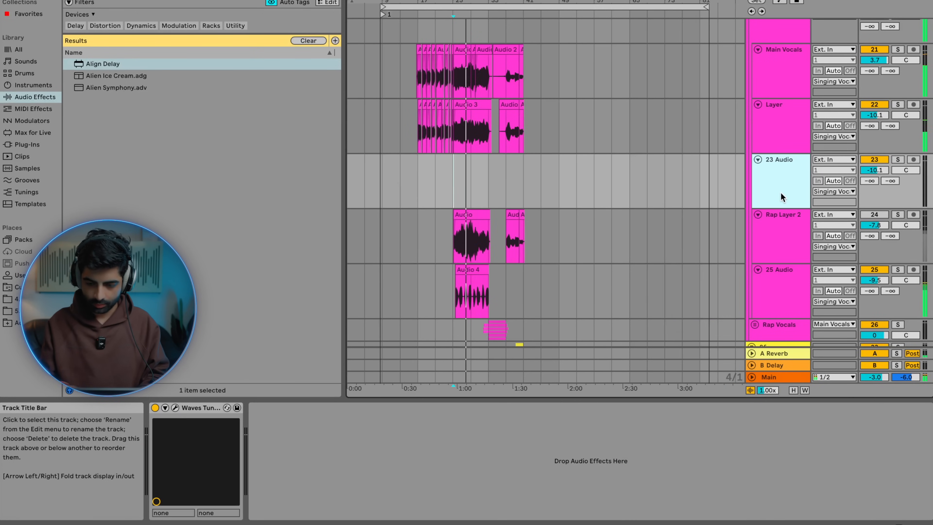
key("Delete")
scroll(513, 191, "up", 10)
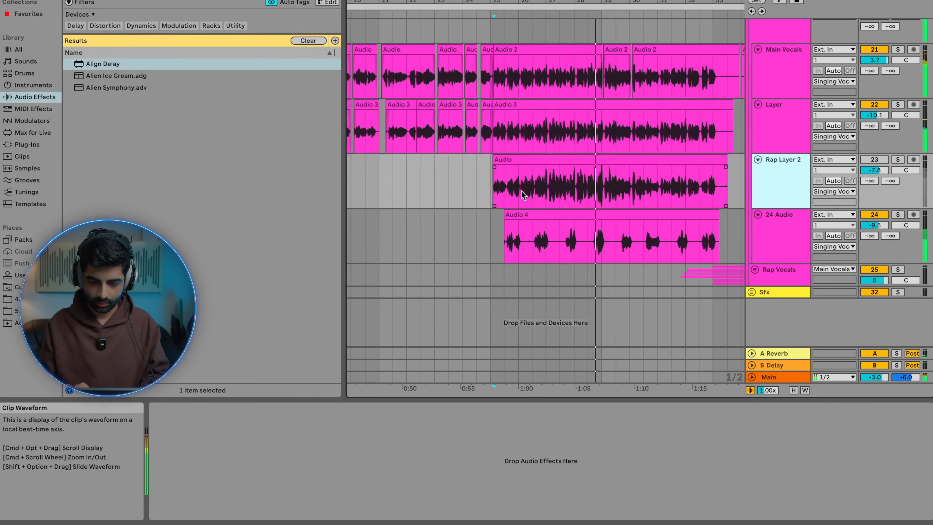
Step: Split the moved Layer clip within bar 25 and slide the following segment's waveform slightly to line up with Main Vocals
scroll(512, 193, "down", 10)
left_click(528, 145)
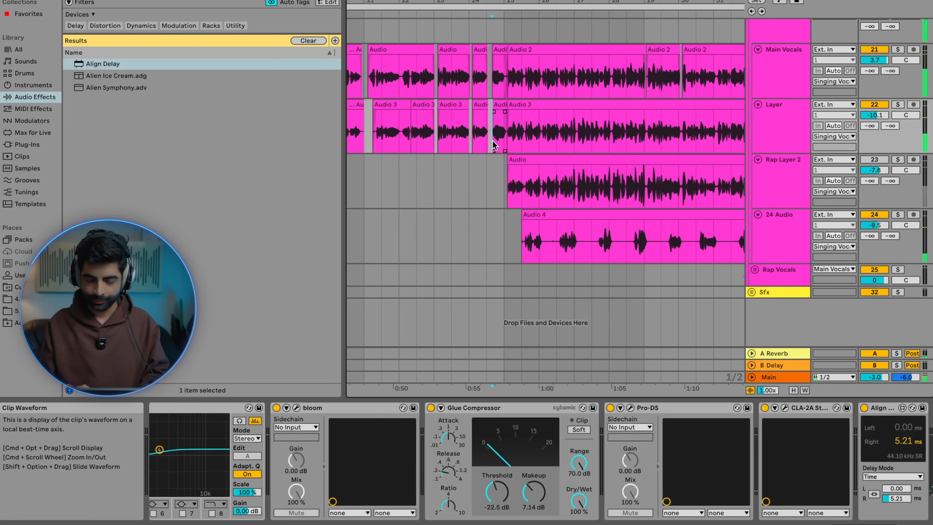
left_click_drag(525, 82, 548, 119)
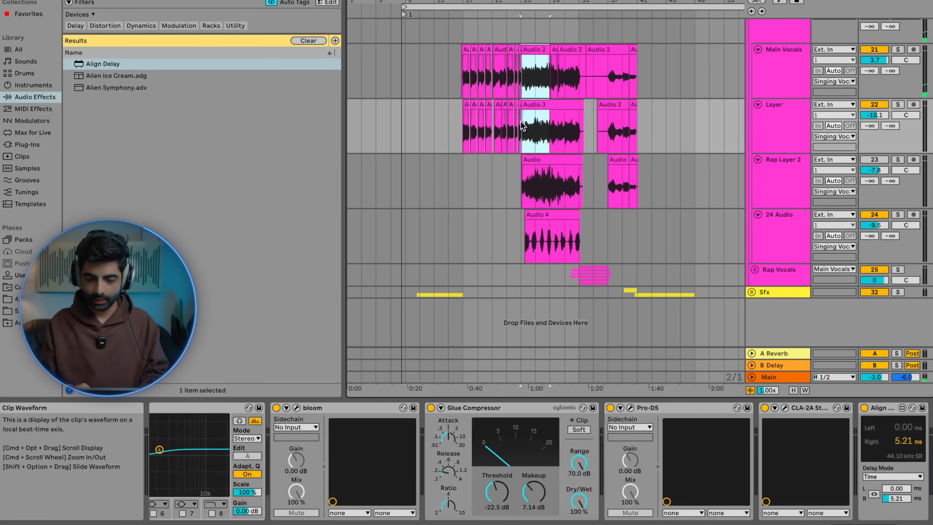
scroll(522, 125, "up", 15)
scroll(568, 132, "right", 1)
left_click(513, 143)
key("super+e")
scroll(564, 140, "up", 4)
left_click_drag(563, 139, 560, 140)
scroll(560, 140, "down", 4)
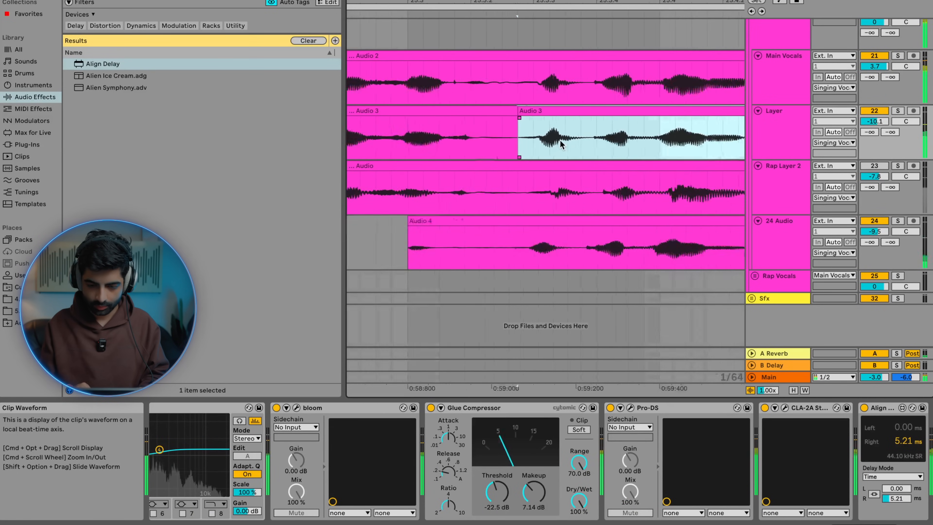
Step: Isolate the Layer word at bar 26 with splits and slide its waveform slightly later to match Main Vocals
scroll(560, 141, "up", 5)
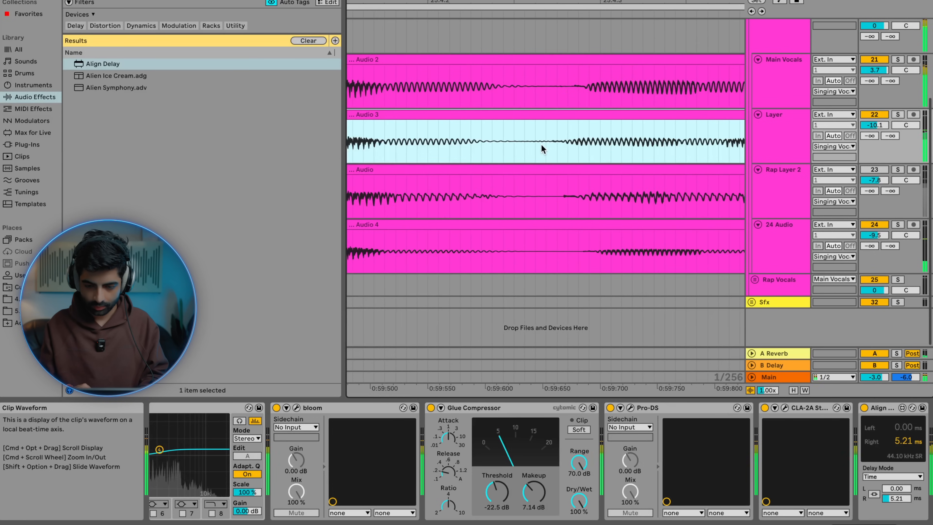
scroll(541, 146, "down", 3)
left_click(585, 164)
key("super+e")
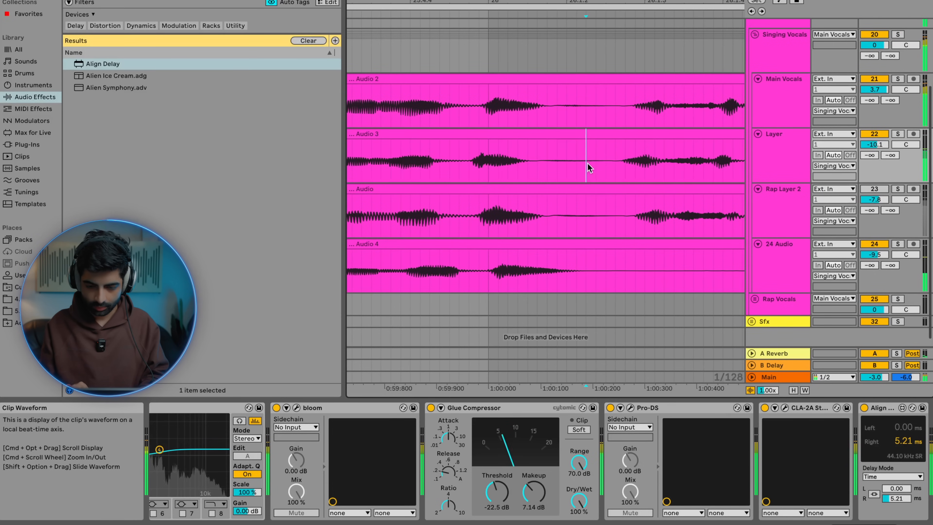
left_click(503, 172)
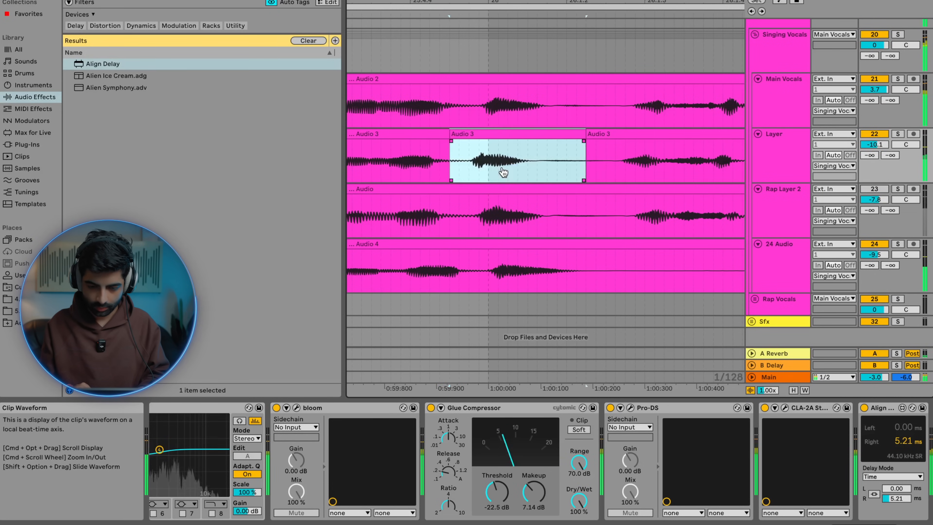
left_click_drag(449, 142, 468, 146)
scroll(467, 145, "down", 3)
left_click(492, 157)
Step: Isolate the Layer phrase in bar 28 with splits and slide its waveform slightly later to match Main Vocals
scroll(492, 157, "left", 2)
scroll(492, 157, "right", 4)
scroll(492, 158, "right", 15)
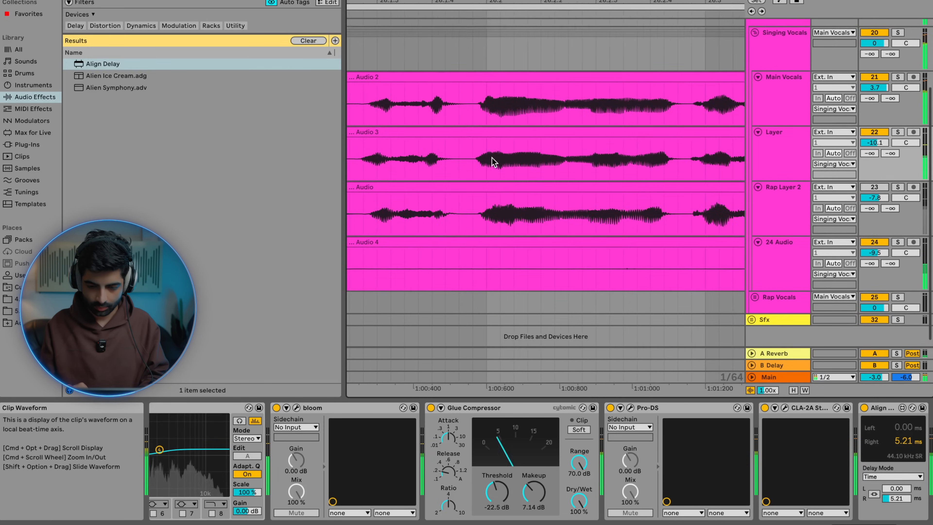
scroll(492, 161, "right", 12)
scroll(493, 161, "down", 3)
scroll(410, 37, "right", 15)
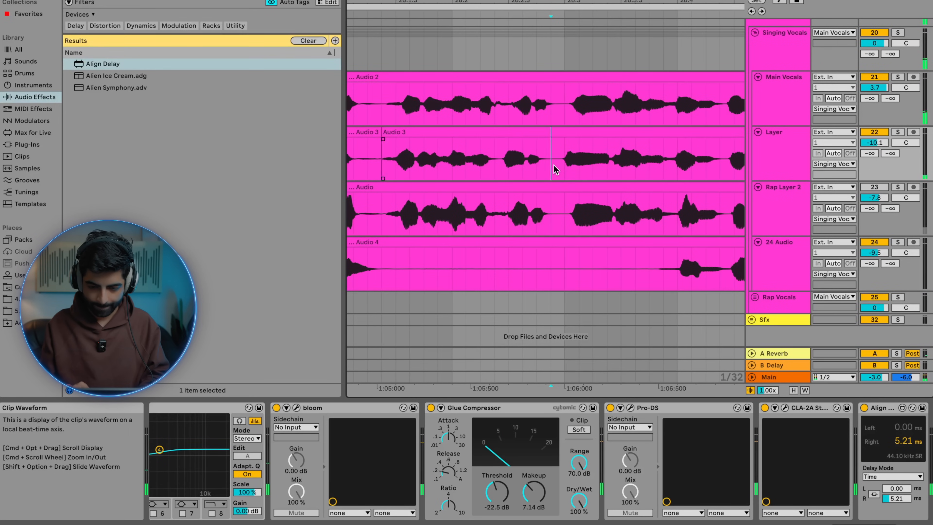
left_click_drag(518, 170, 526, 170)
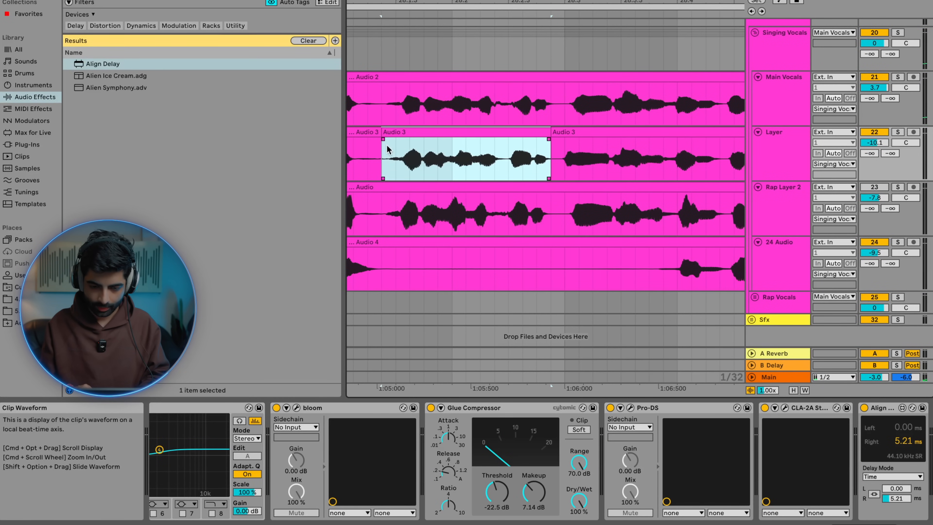
Step: Delete the short silent stretch before the bar 28 phrase on both Main Vocals and Layer
left_click(371, 146)
left_click_drag(371, 115, 387, 157)
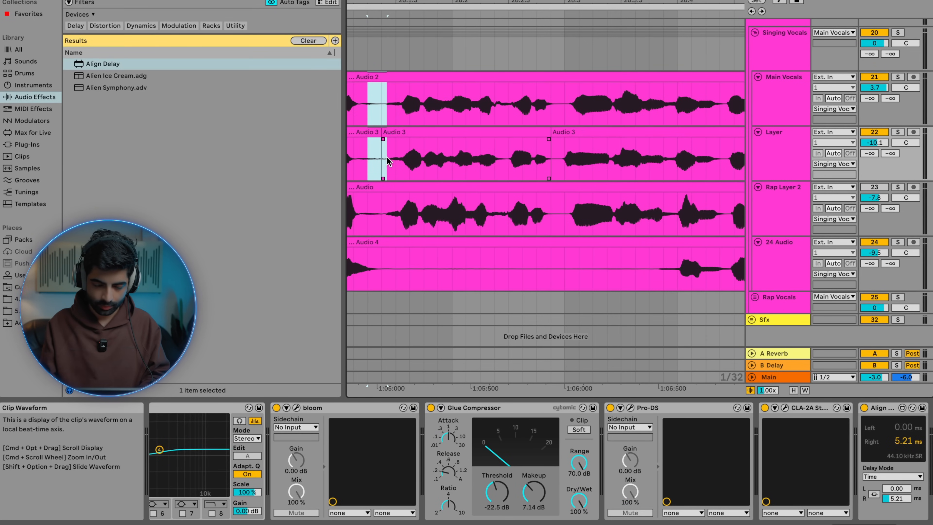
key("Delete")
left_click(353, 99)
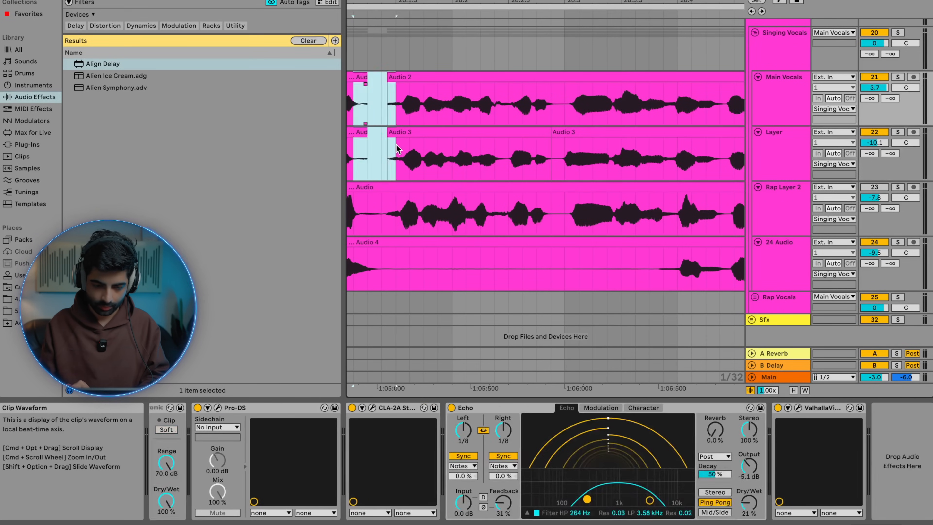
key("alt+super+f")
key("super+z")
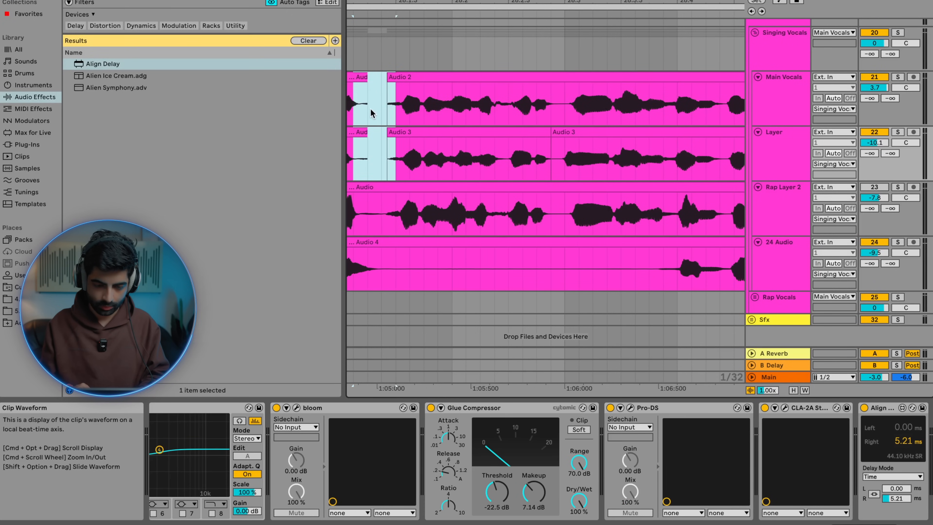
Step: Create fades on the Main Vocals and Layer clip edges around the gap in bar 28
left_click_drag(368, 110, 391, 145)
key("alt+super+f")
left_click(374, 105)
left_click_drag(375, 105, 395, 160)
key("alt+super+f")
Step: Play from the gap in bar 28 and examine the Layer's alignment with Main Vocals at the next split
left_click(381, 161)
key("space")
scroll(381, 160, "down", 3)
scroll(381, 160, "right", 3)
scroll(432, 156, "up", 4)
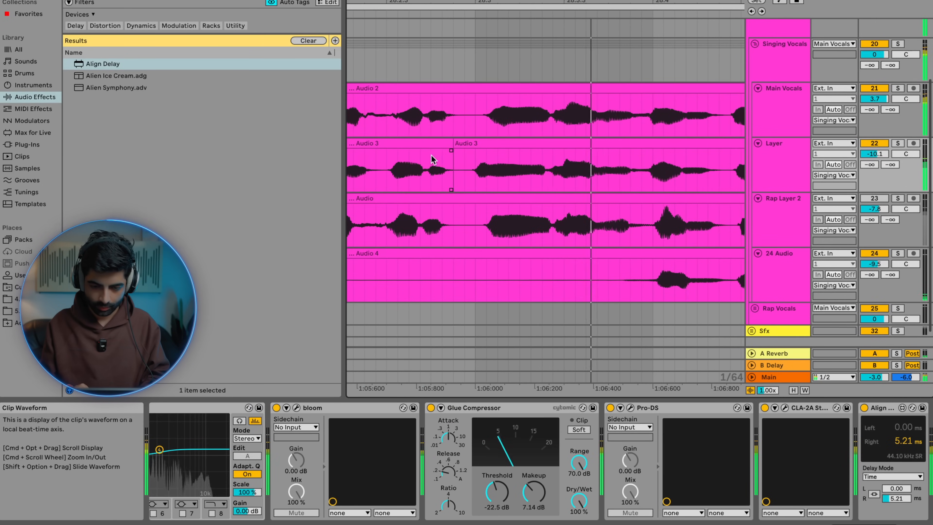
Step: Open a gap between the Layer clips at the start of bar 29 to match Main Vocals, and fade in the following Layer clip
scroll(465, 154, "down", 5)
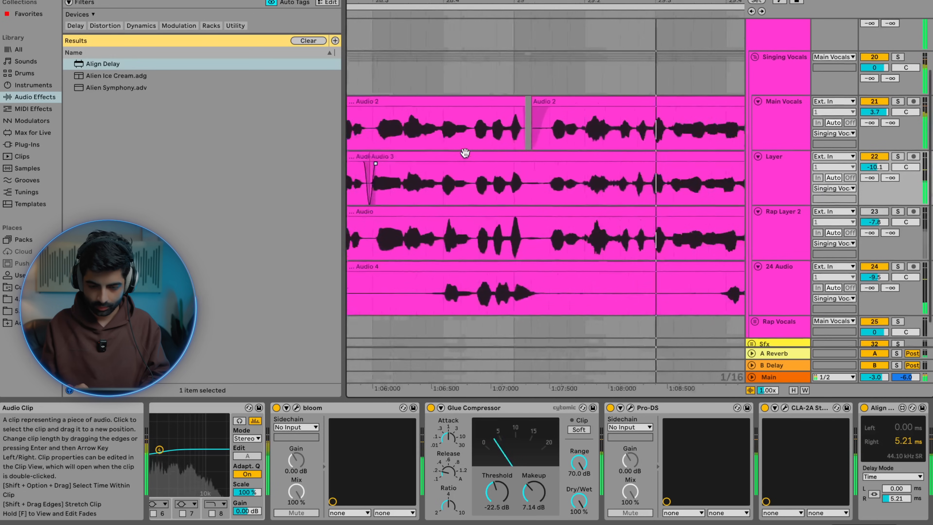
scroll(408, 162, "up", 5)
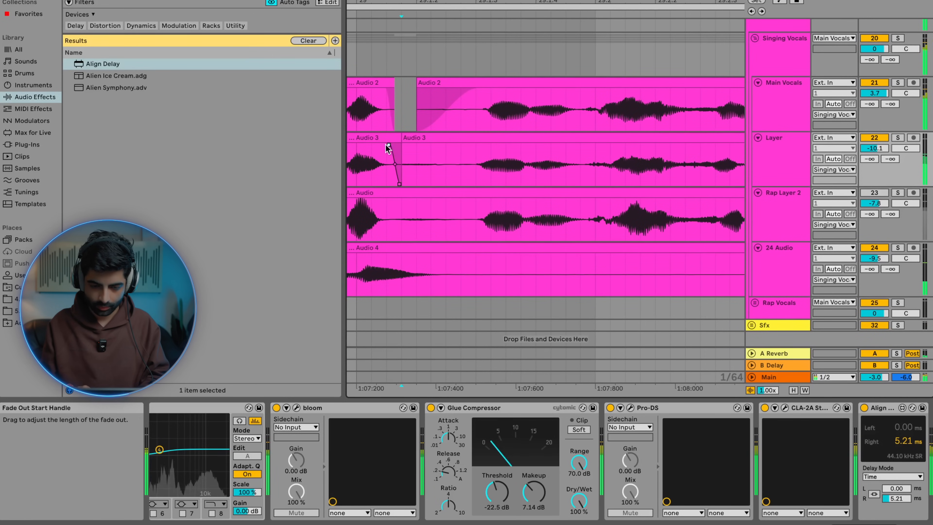
left_click_drag(403, 141, 473, 150)
scroll(475, 151, "down", 3)
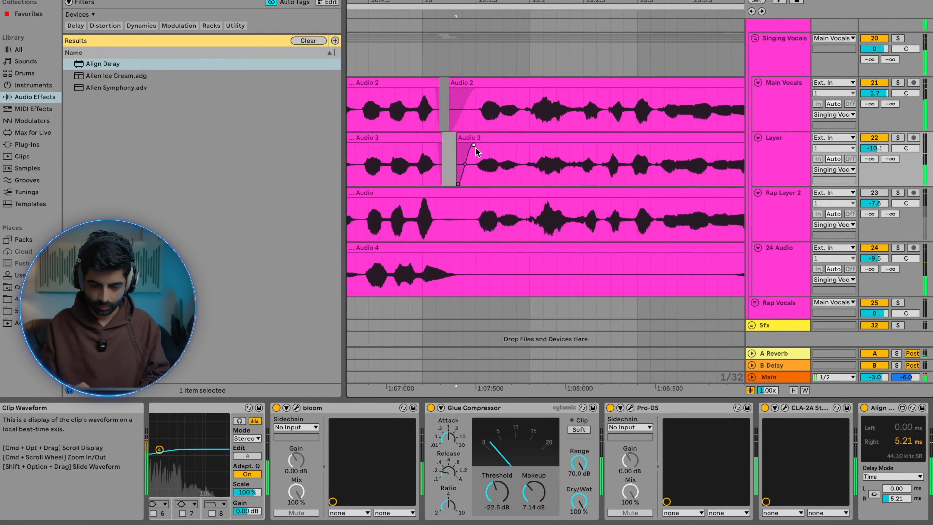
Step: Delete the quiet stretch early in bar 32 on both Main Vocals and Layer, and tidy the clip edges around the gap
scroll(475, 150, "down", 10)
scroll(479, 150, "right", 3)
scroll(577, 178, "up", 6)
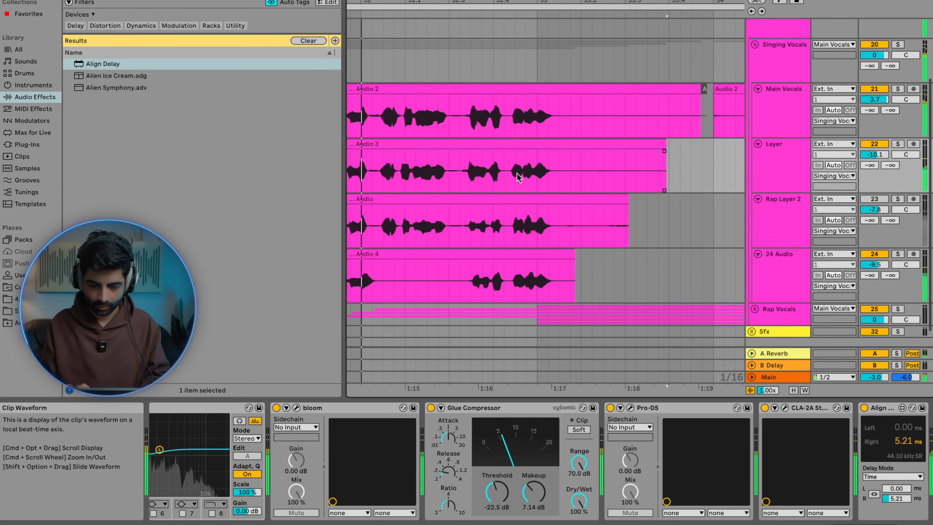
scroll(481, 173, "up", 5)
scroll(481, 174, "left", 4)
scroll(481, 174, "down", 5)
scroll(481, 173, "left", 2)
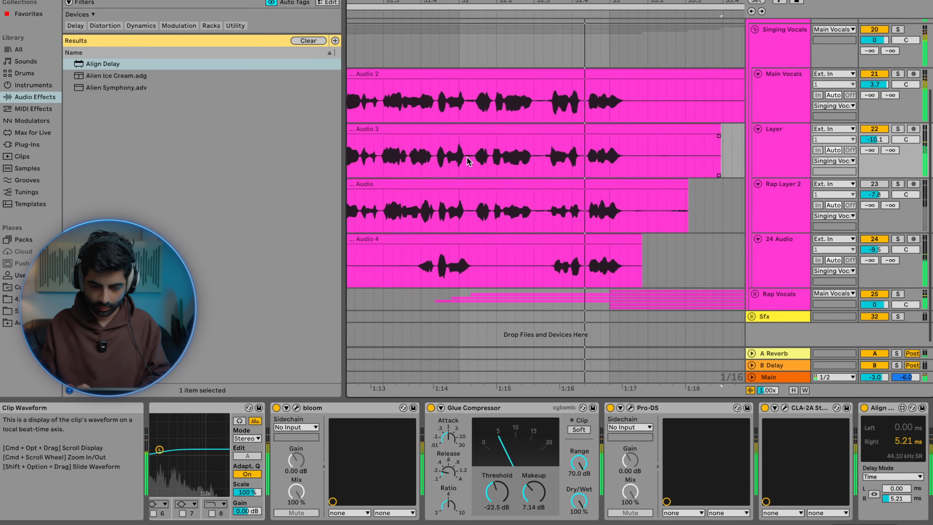
scroll(466, 156, "up", 5)
left_click_drag(442, 94, 511, 158)
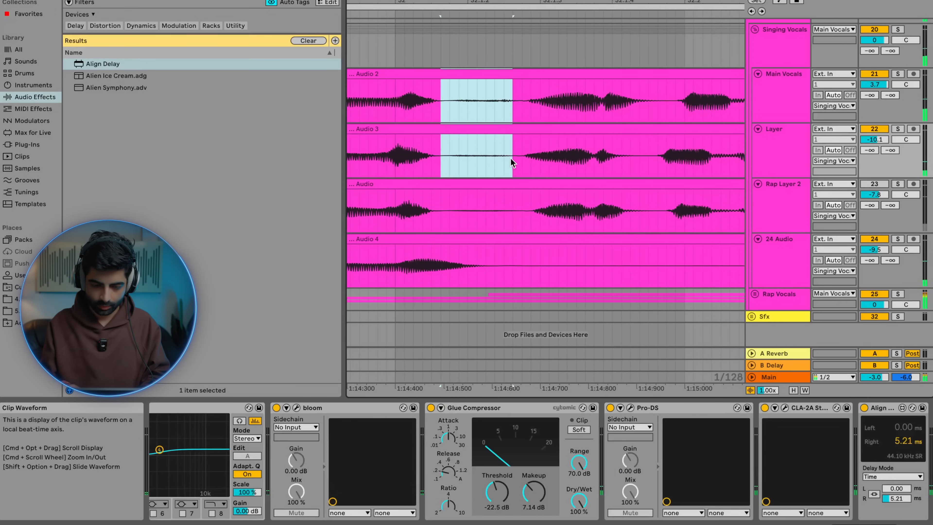
key("Delete")
left_click_drag(467, 106, 430, 147)
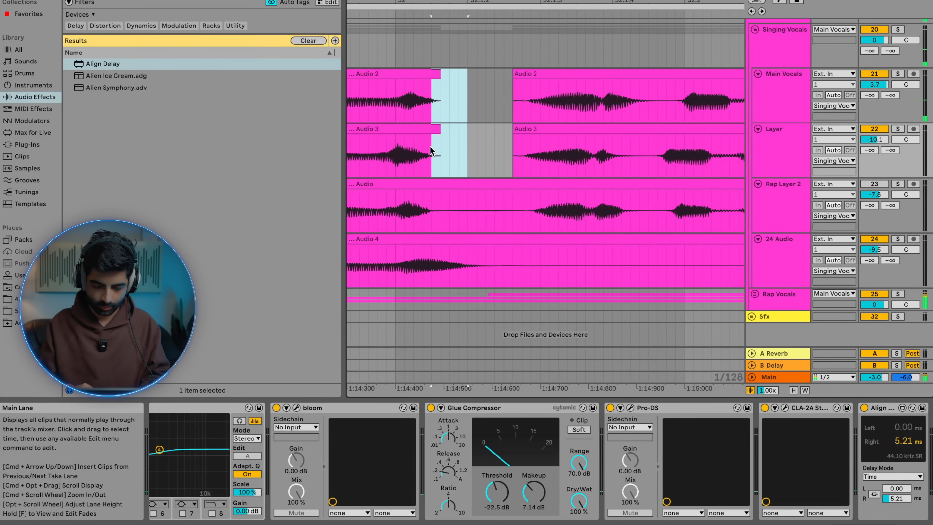
key("Delete")
left_click_drag(485, 79, 531, 154)
Step: Open a gap between the Layer clips at the start of bar 30 to match the gap in Main Vocals
scroll(527, 153, "down", 5)
scroll(527, 154, "down", 8)
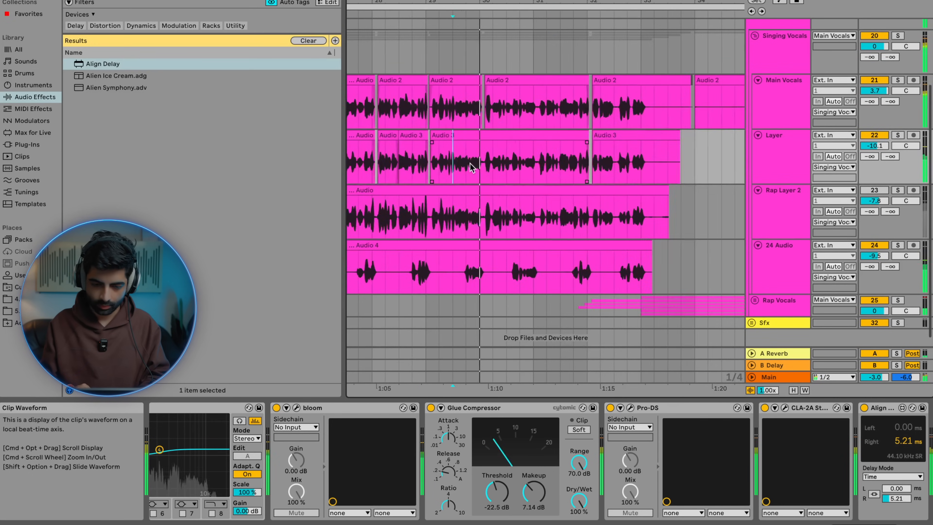
scroll(472, 167, "up", 12)
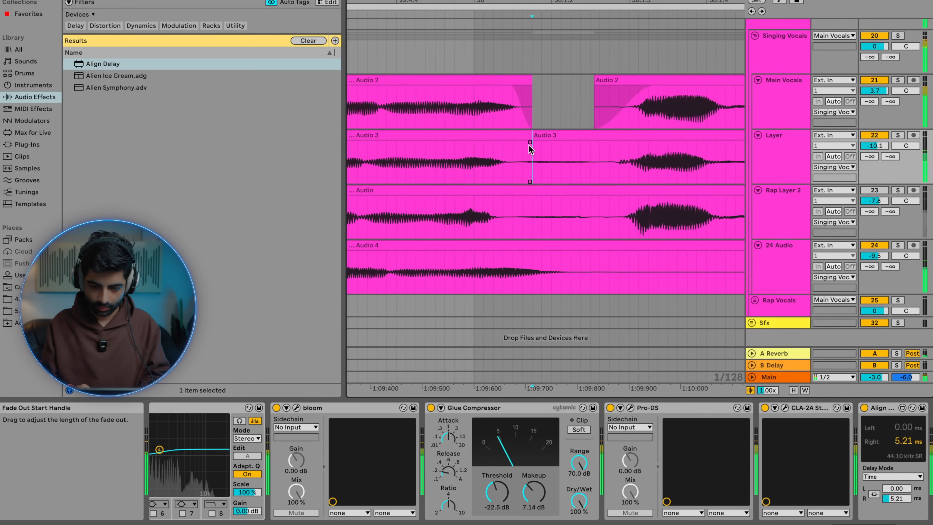
left_click_drag(533, 135, 613, 143)
Step: Play the song from just before the first vocal phrase to check the cleaned-up Main Vocals and Layer together
scroll(613, 143, "down", 15)
left_click(471, 169)
key("space")
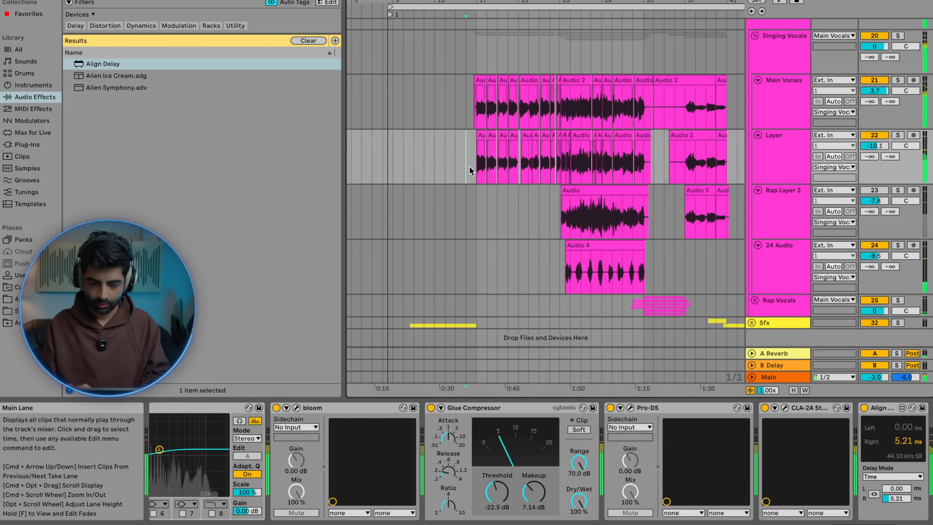
key("space")
scroll(471, 169, "up", 4)
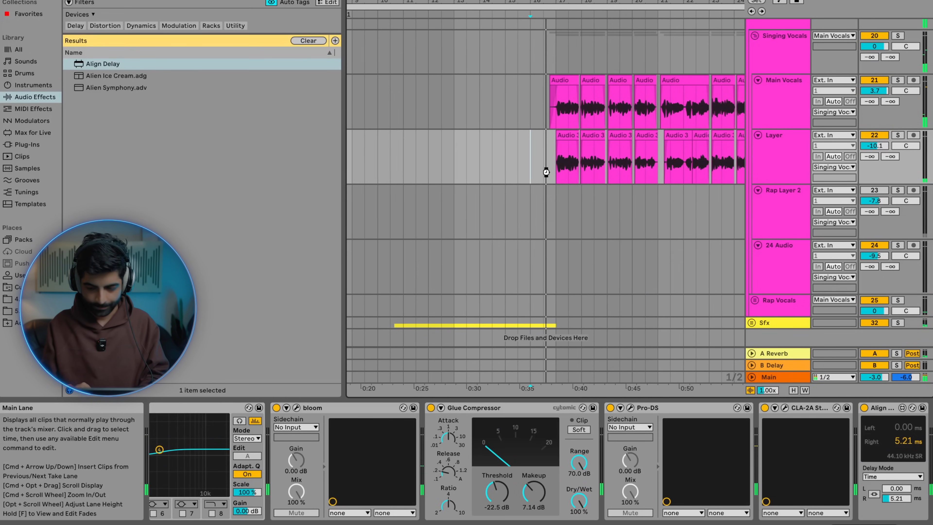
Step: Raise the system playback volume, check the sound output device, and set the Main track's volume to -2.0 dB
key("XF86AudioRaiseVolume")
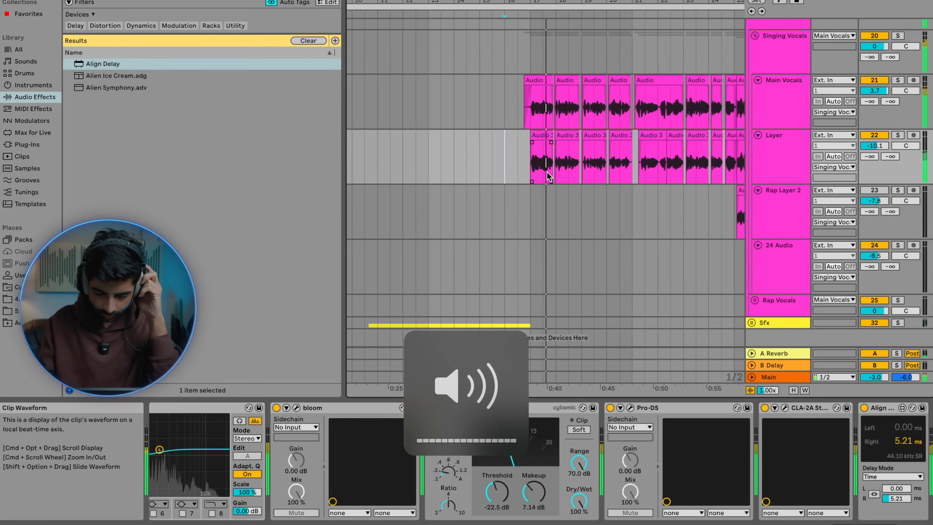
left_click(747, 0)
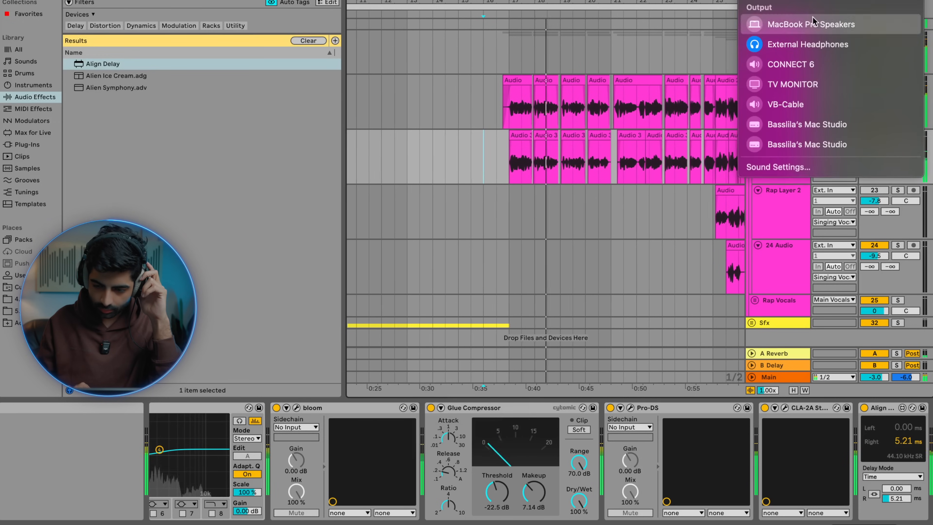
left_click(873, 375)
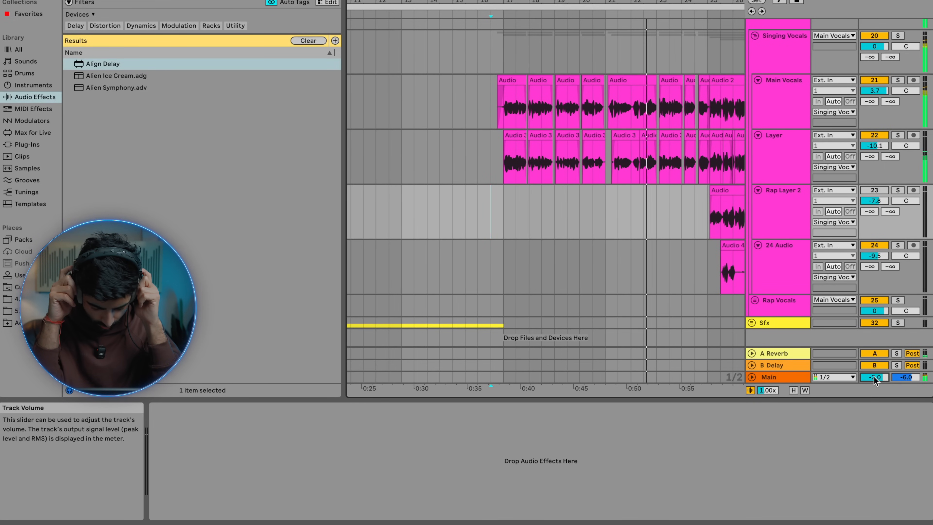
key("Tab")
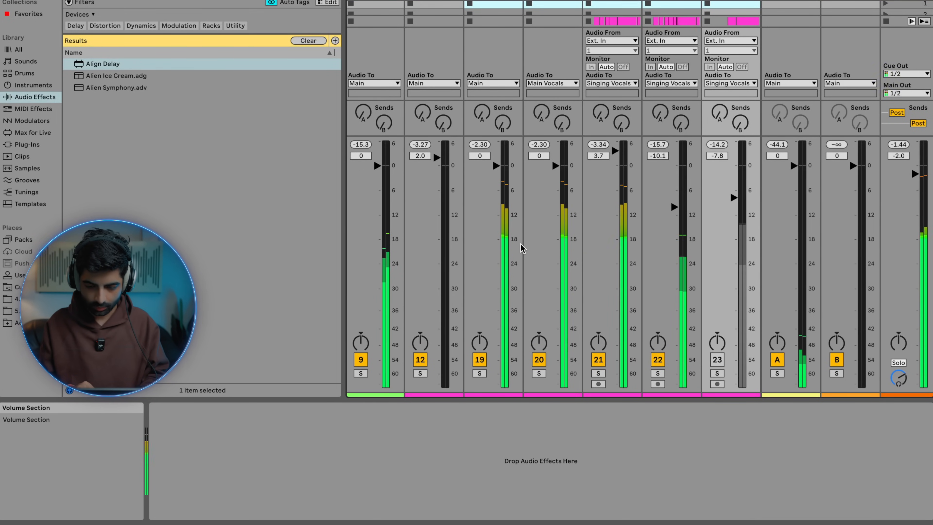
Step: Activate Rap Layer 2 and set its volume to -10.7 dB while playing it against the other vocals
key("Tab")
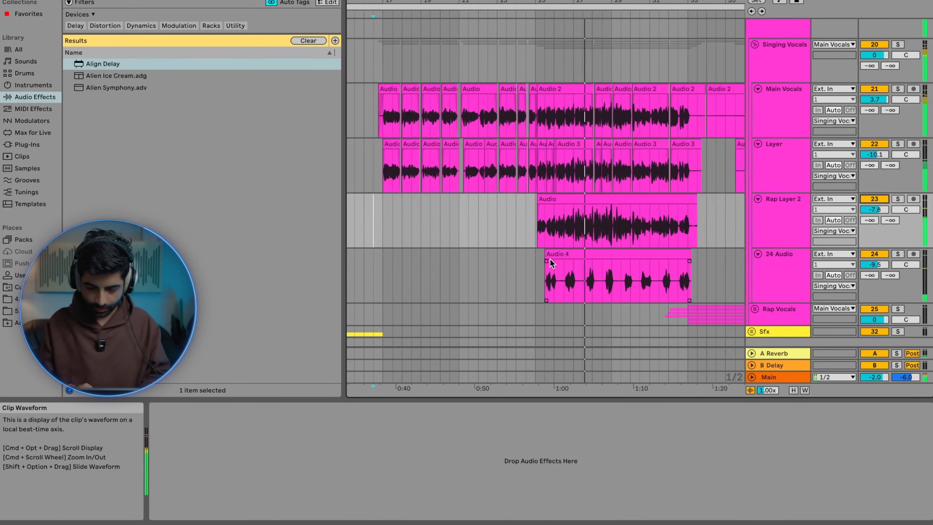
scroll(540, 230, "up", 5)
scroll(539, 230, "up", 5)
scroll(539, 230, "down", 5)
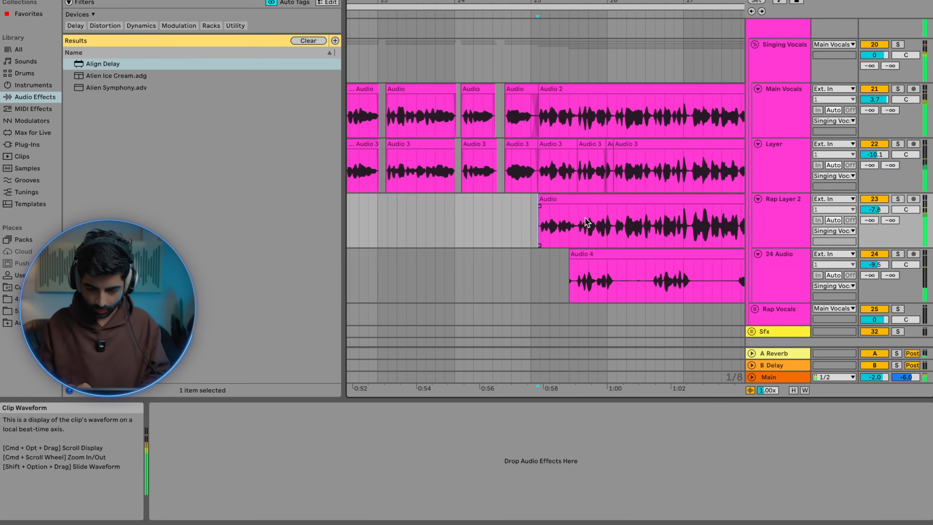
scroll(590, 225, "up", 5)
scroll(590, 224, "down", 5)
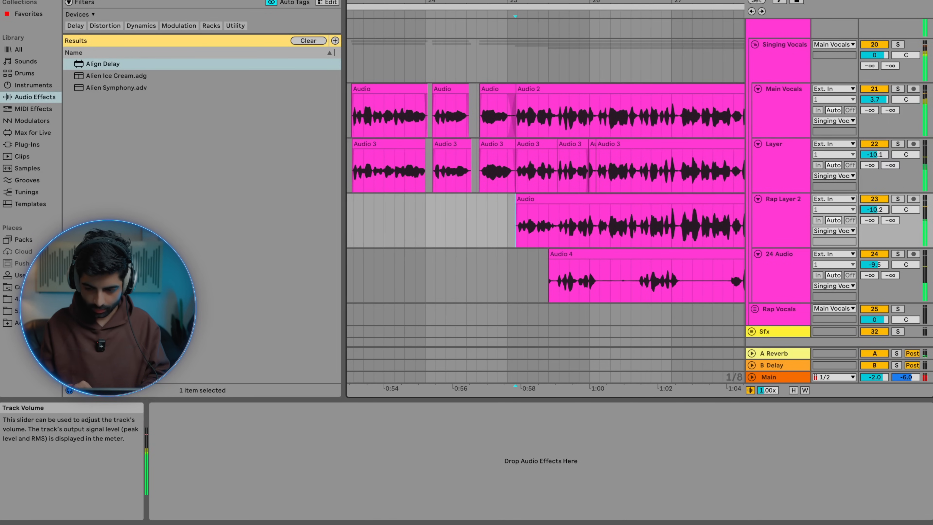
scroll(666, 235, "down", 5)
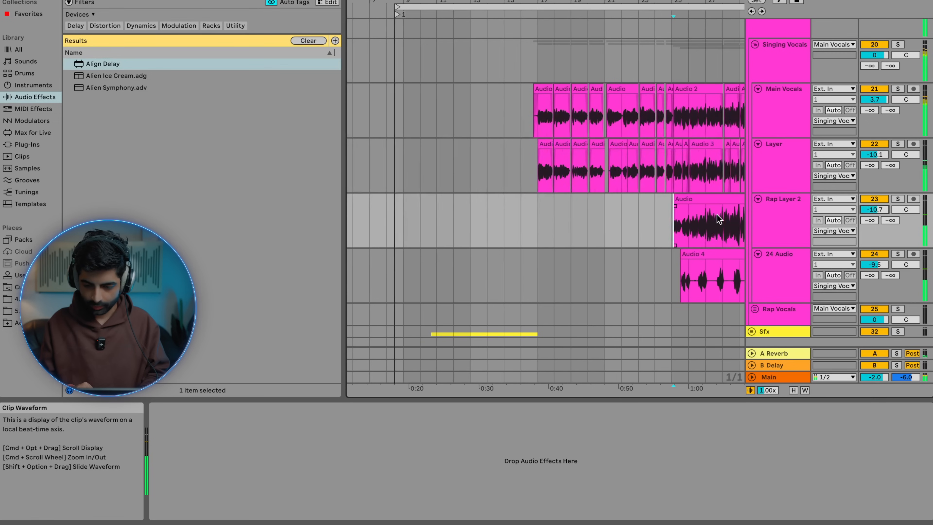
Step: Search the audio effects for "glue" and copy the Pro-Q 4 from Main Vocals onto Rap Layer 2
left_click(666, 236)
scroll(693, 234, "up", 2)
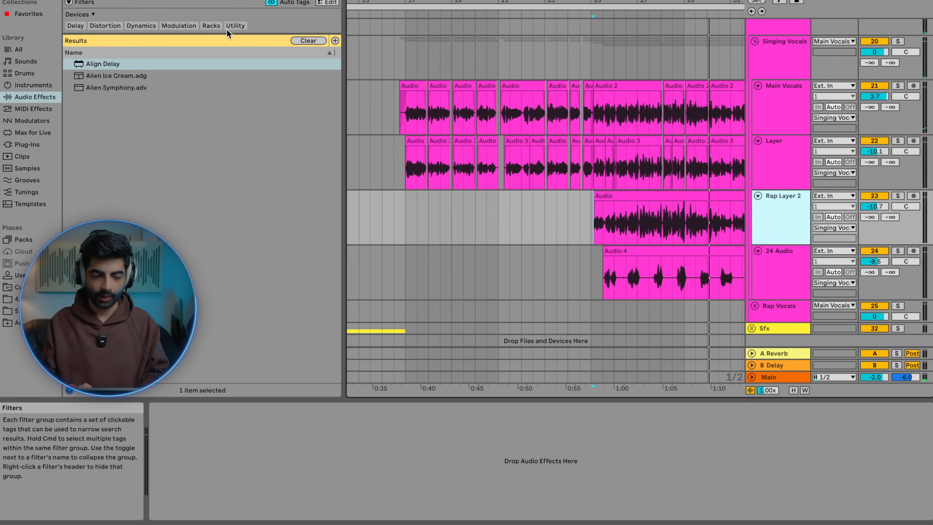
key("super+f")
type("glue")
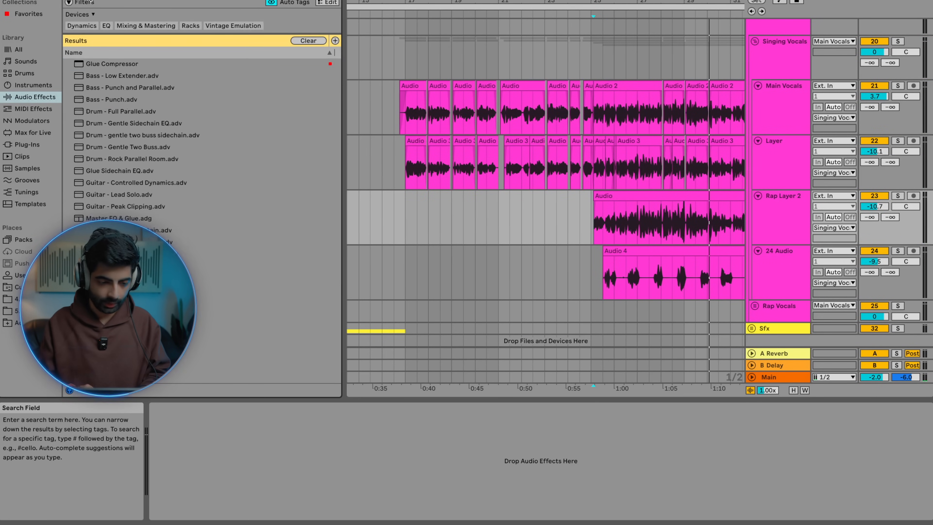
left_click(789, 110)
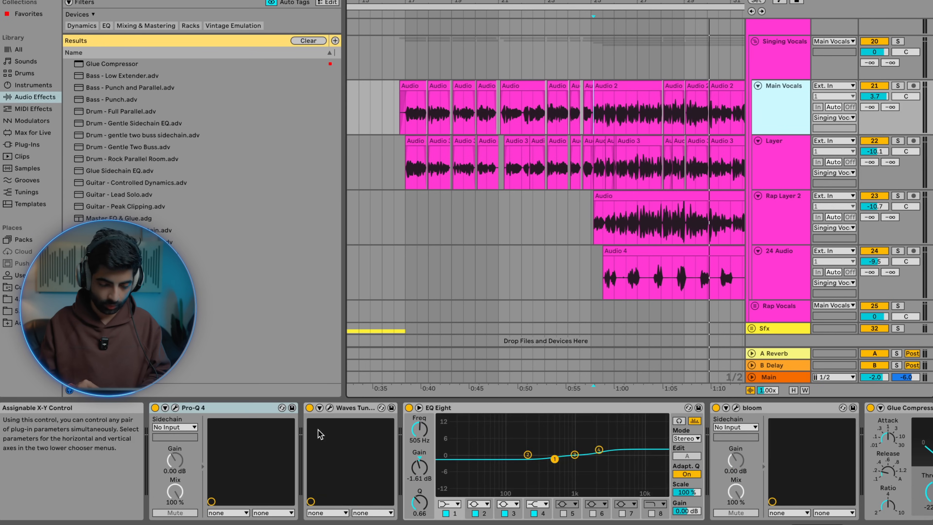
left_click(795, 216)
key("super+v")
Step: Add a Glue Compressor after Pro-Q 4 on Rap Layer 2, with threshold -21.3 dB and makeup 7.78 dB
left_click_drag(116, 64, 362, 411)
left_click(593, 241)
key("space")
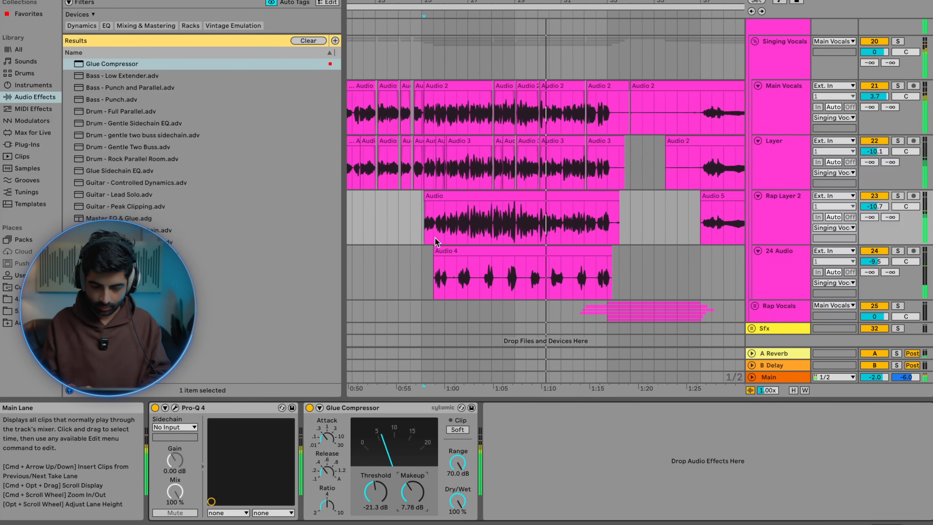
Step: Play from the start of the Rap Layer 2 clip, solo that track, and set its volume to -10.1 dB
scroll(431, 228, "up", 5)
scroll(431, 229, "left", 3)
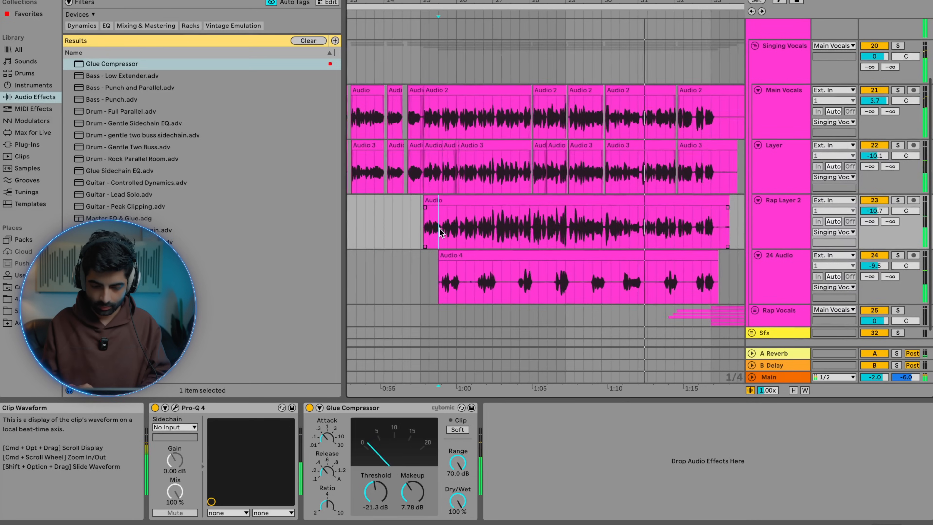
scroll(433, 232, "down", 3)
key("space")
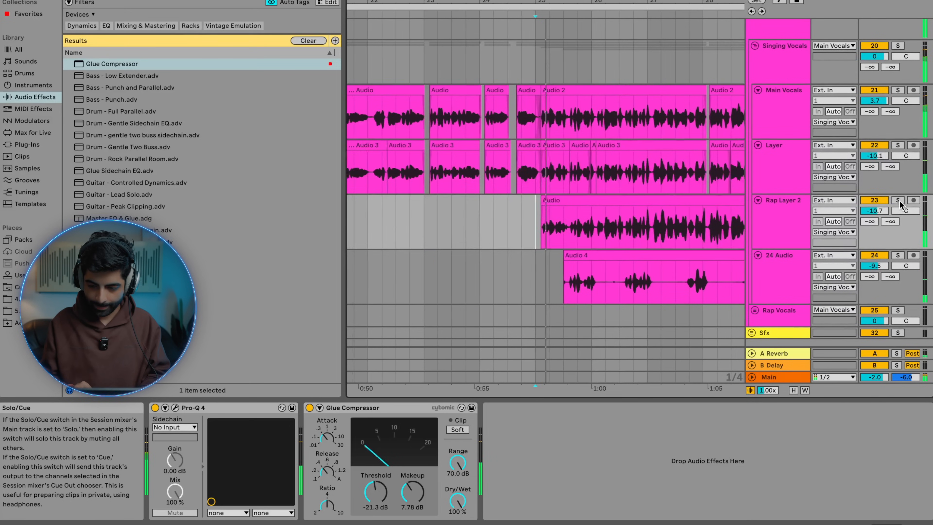
left_click(897, 200)
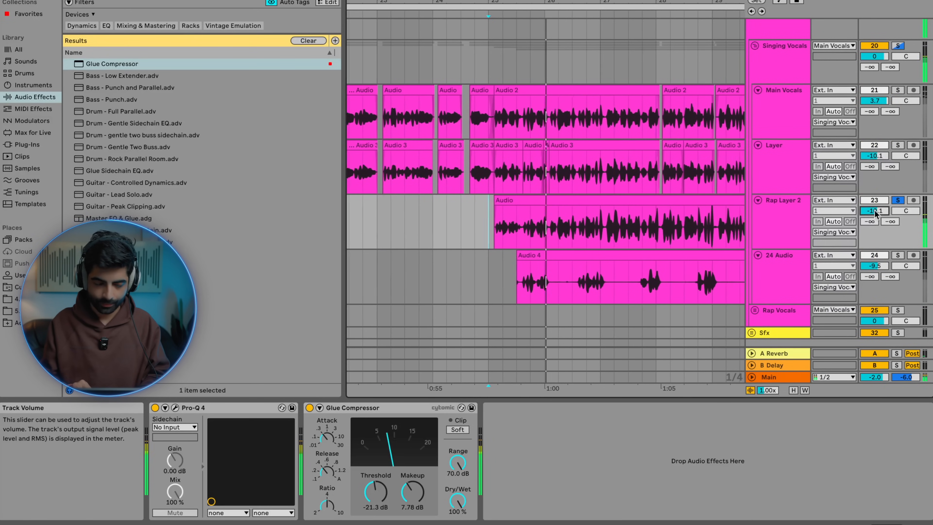
Step: Add EQ Eight to Rap Layer 2 with a steep low cut at 122 Hz, a -1.86 dB dip at 505 Hz and a high-shelf boost
left_click(106, 26)
left_click(101, 86)
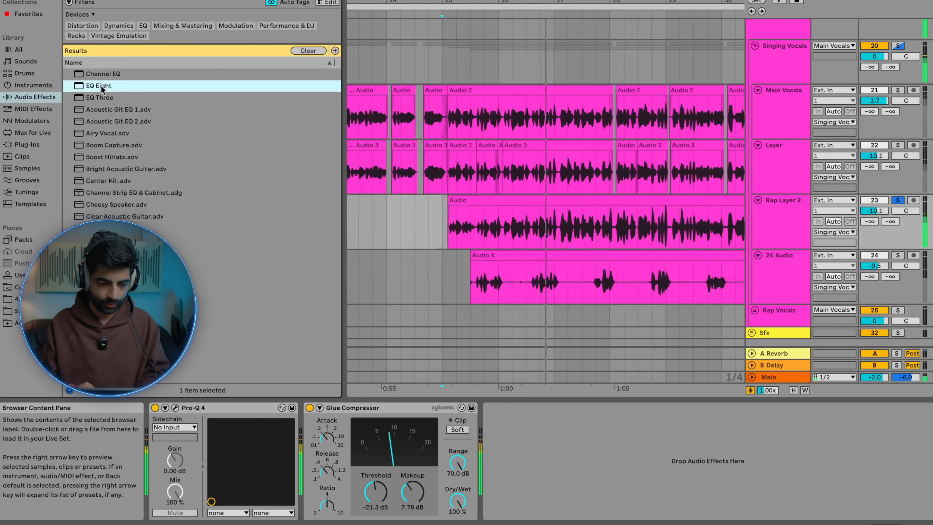
double_click(101, 86)
left_click(529, 503)
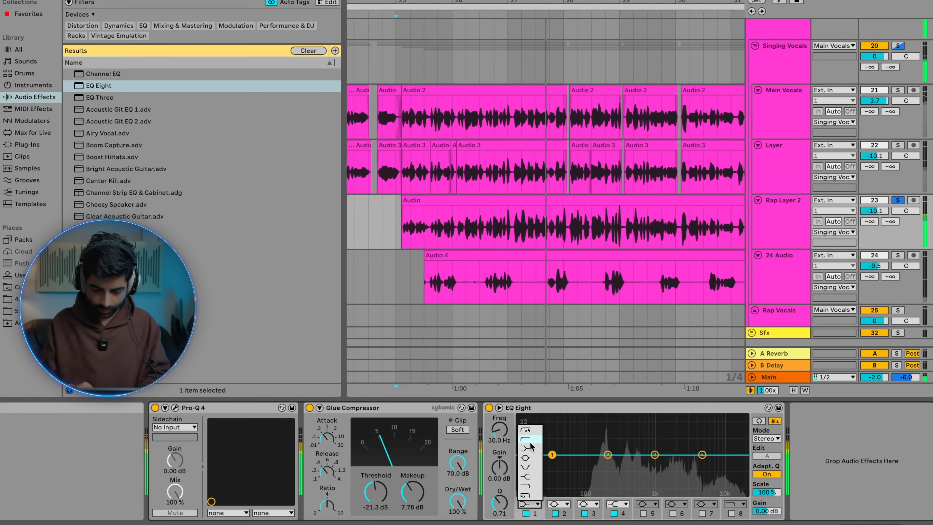
left_click(526, 429)
left_click_drag(499, 429, 499, 412)
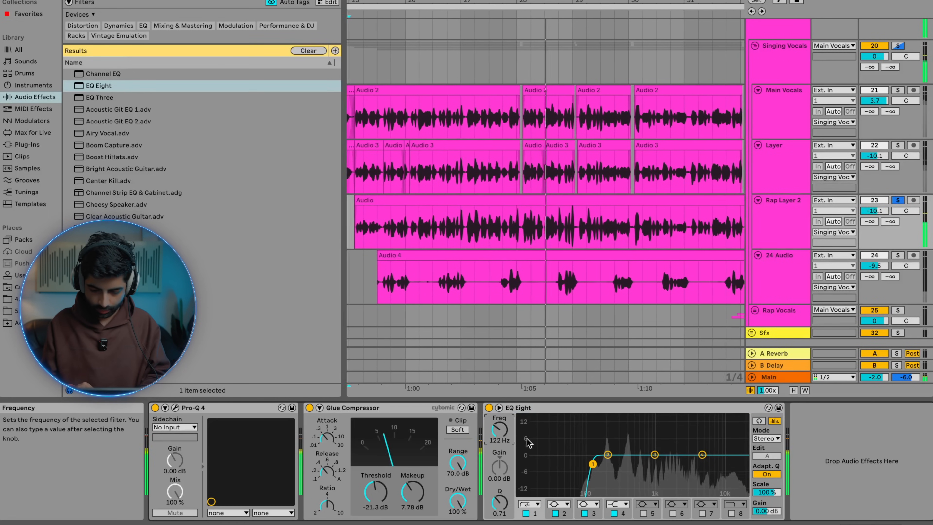
left_click_drag(701, 455, 694, 443)
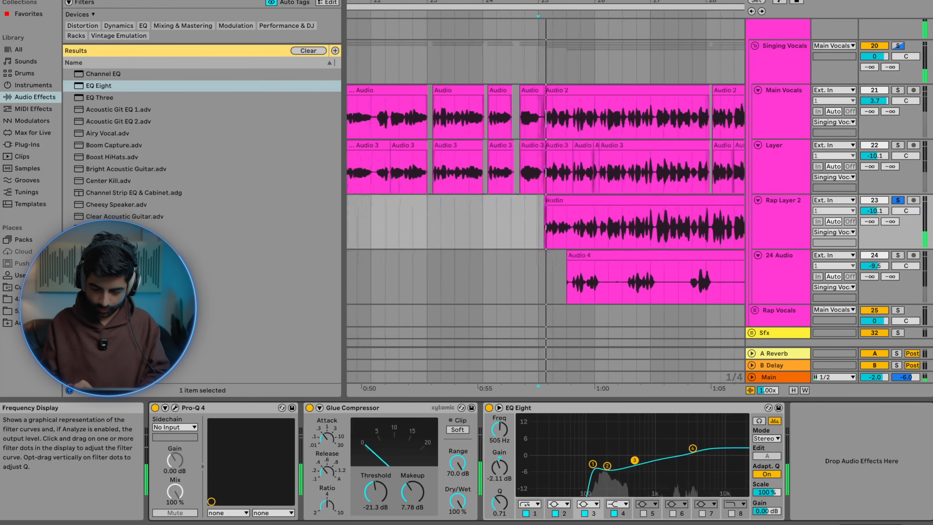
Step: Search the plug-ins for an exciter, filter to the AUv2 format, and load Ozone Pro Exciter on Rap Layer 2
left_click(55, 0)
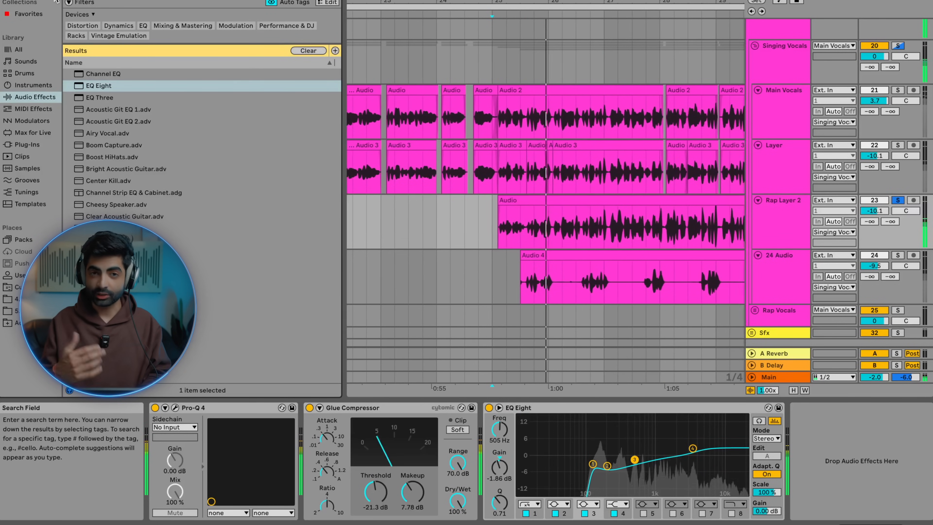
key("BackSpace")
type("ext")
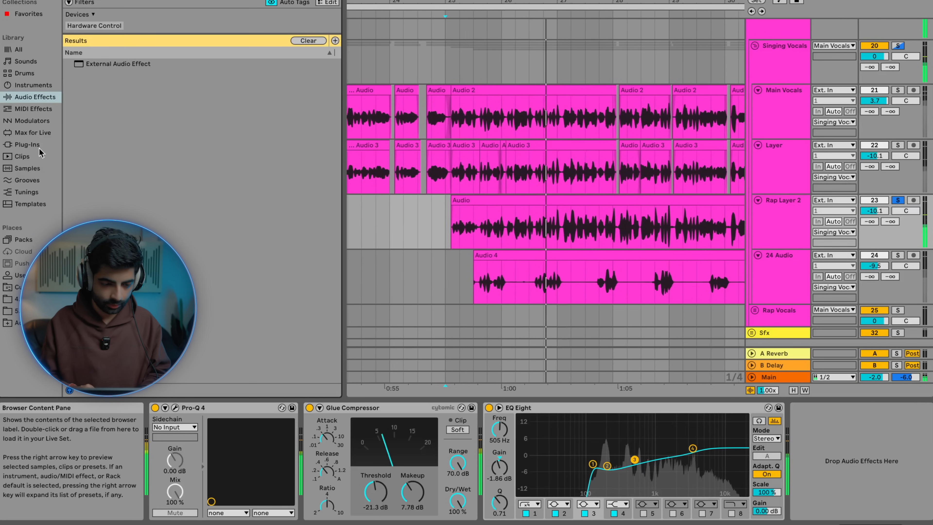
left_click(39, 147)
key("BackSpace")
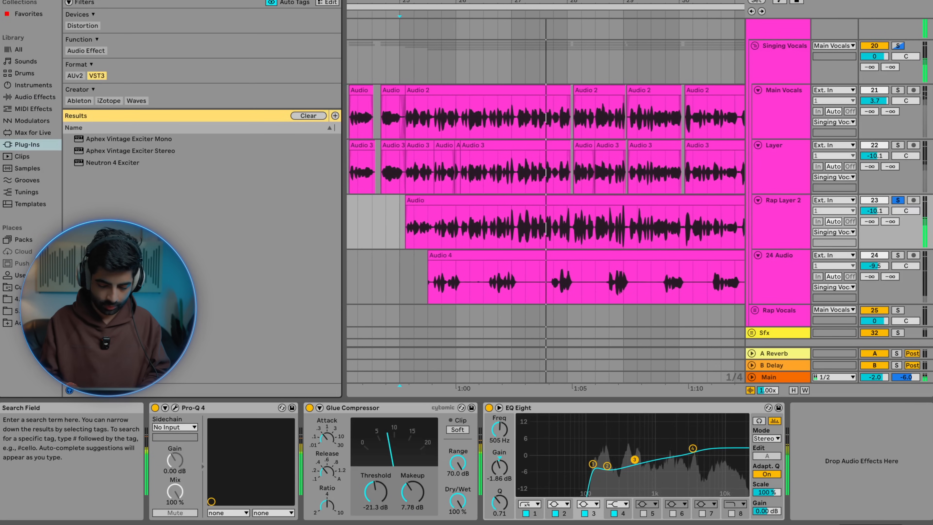
left_click(75, 75)
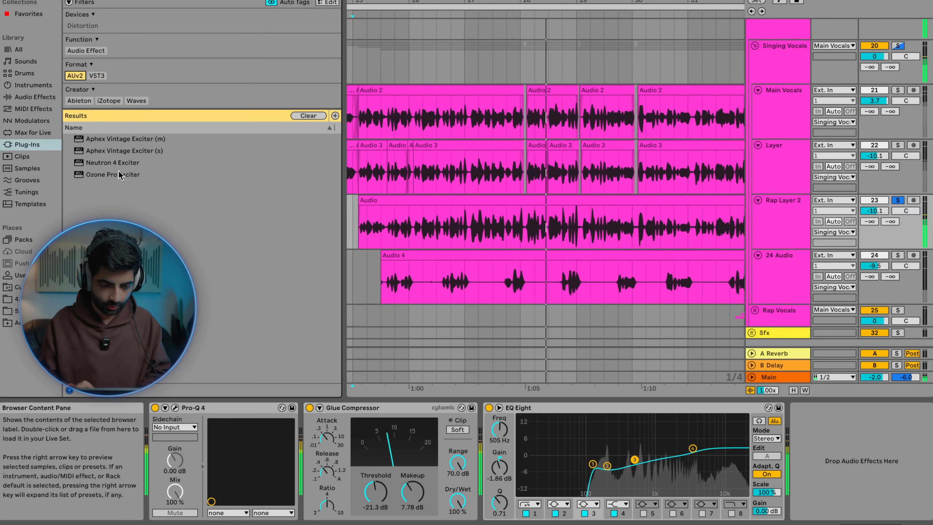
left_click(121, 174)
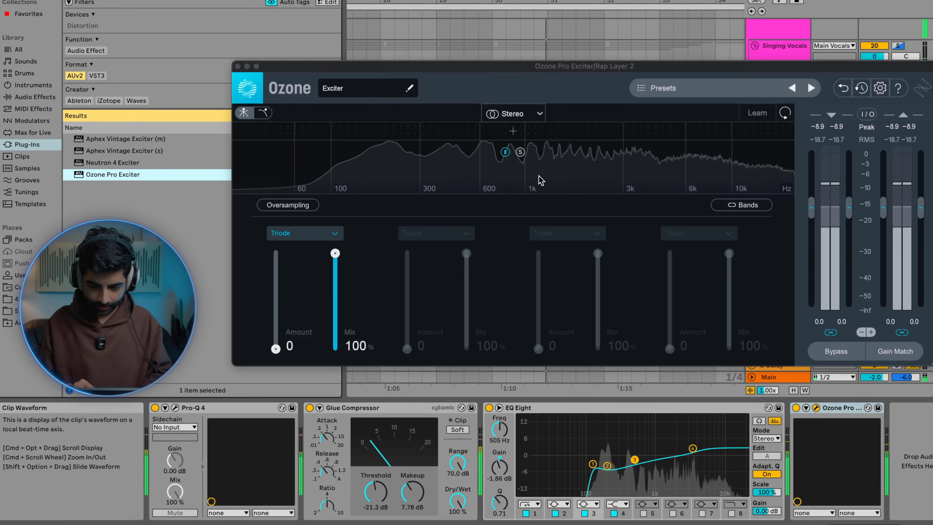
Step: Split Ozone Pro Exciter into two bands at about 3 kHz and set the upper Triode band's Amount to 9.4
left_click(529, 133)
key("space")
key("space")
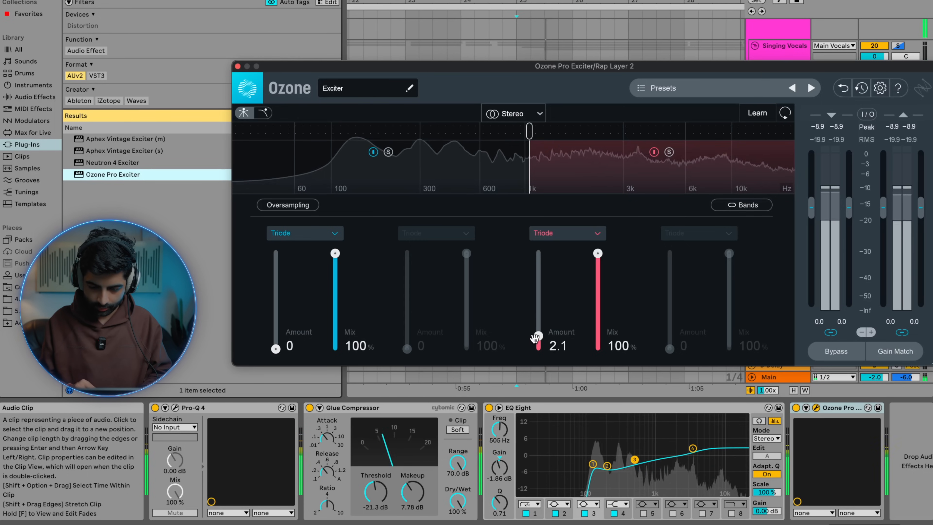
left_click_drag(529, 131, 627, 132)
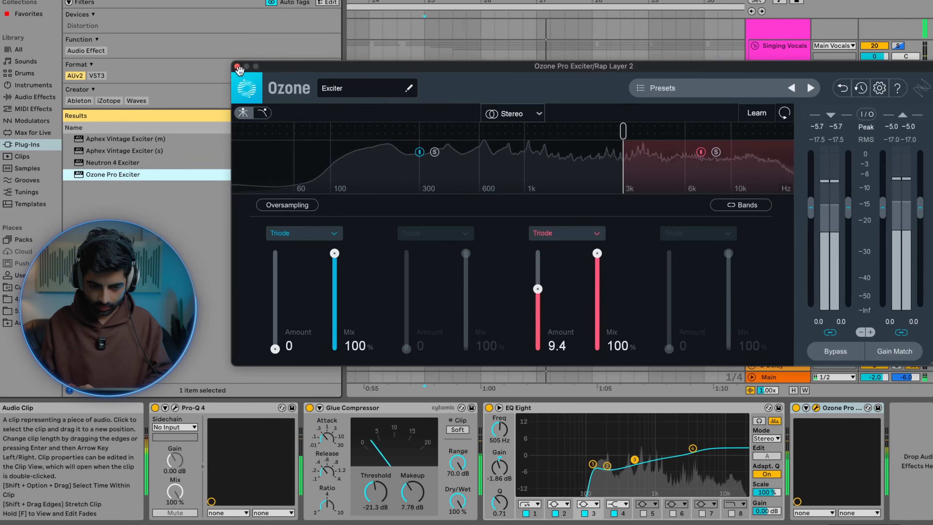
left_click(237, 66)
Step: Unsolo Rap Layer 2 and set its volume to -10.3 dB against the other vocals
left_click(897, 200)
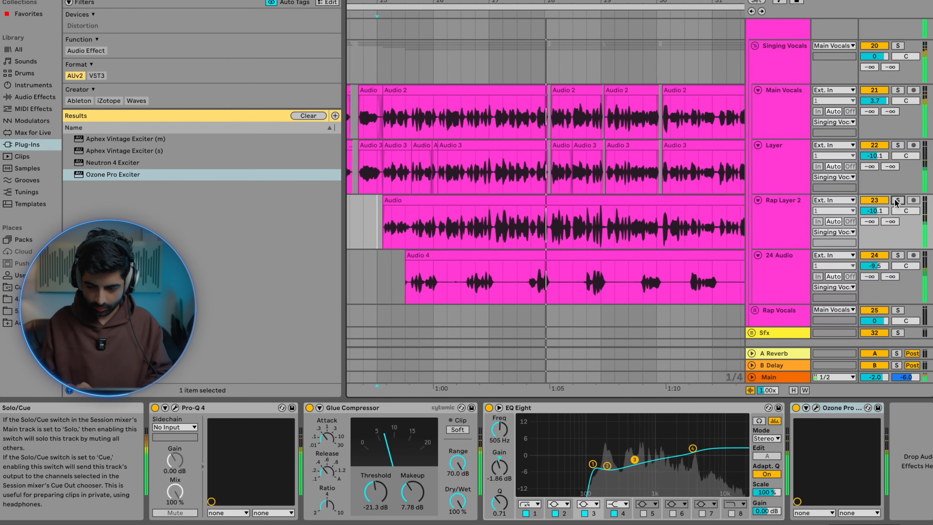
left_click_drag(880, 211, 880, 212)
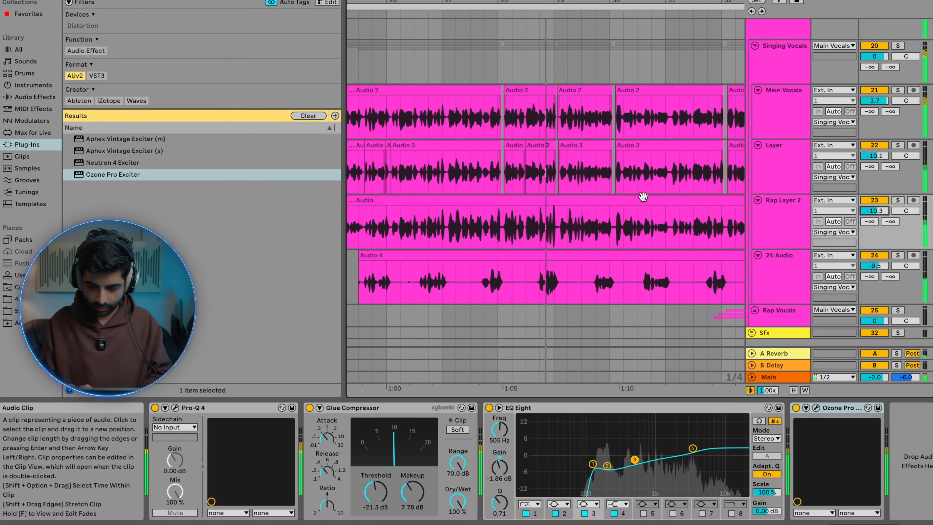
scroll(641, 196, "down", 5)
scroll(526, 215, "up", 2)
scroll(527, 215, "down", 1)
scroll(526, 214, "left", 2)
left_click(871, 191)
left_click(872, 200)
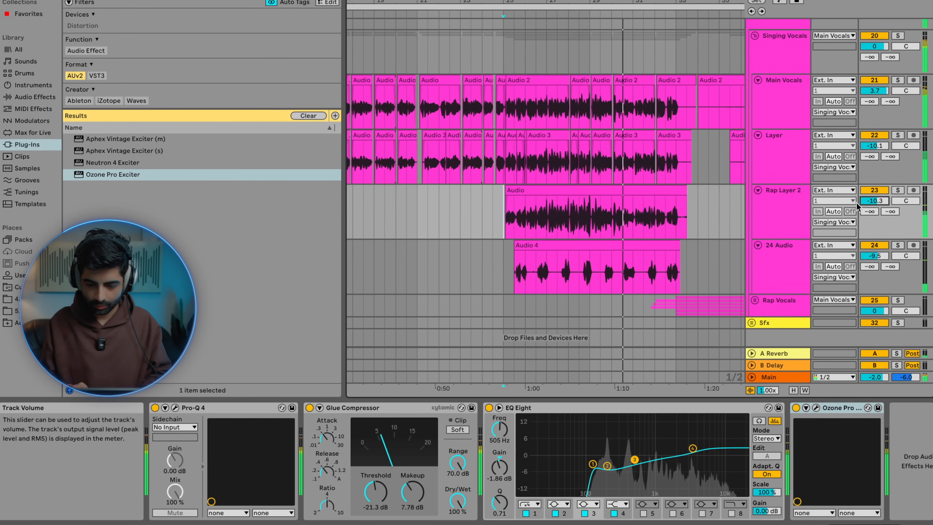
Step: Compare the waveform timing of the stacked vocal layers from bar 31 to just after bar 32
scroll(497, 223, "up", 4)
scroll(496, 224, "right", 5)
scroll(562, 229, "up", 10)
scroll(561, 228, "up", 5)
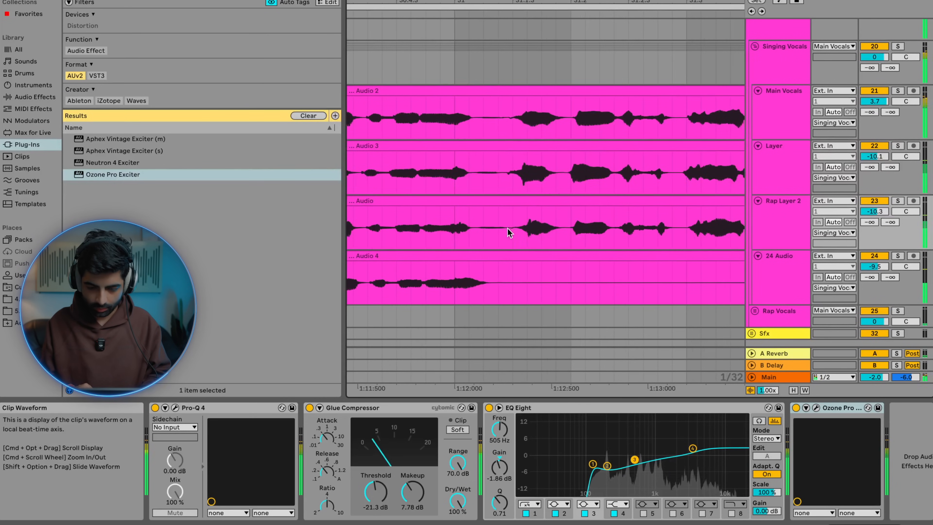
scroll(530, 234, "down", 15)
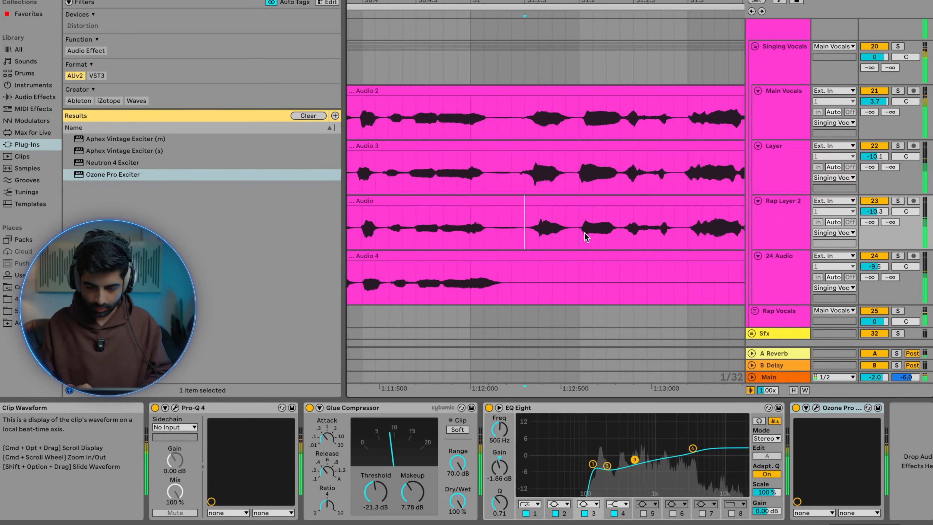
scroll(584, 232, "up", 15)
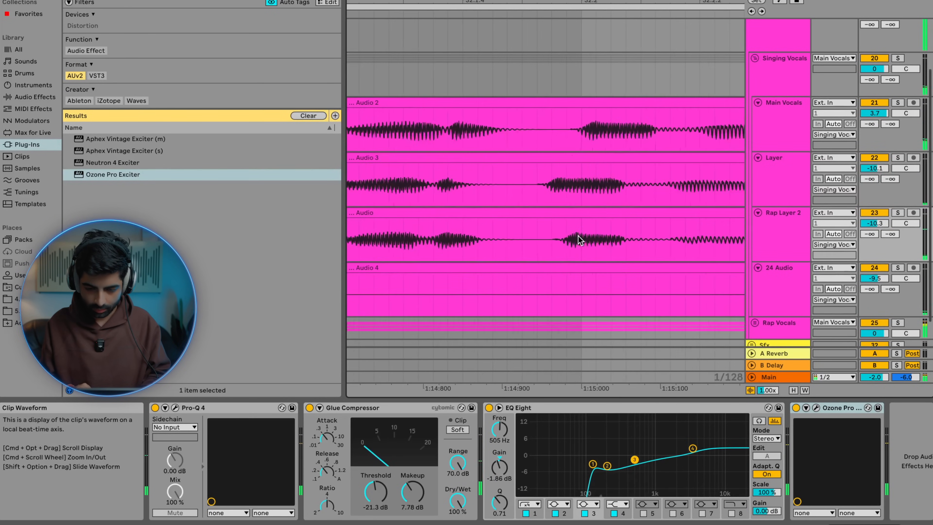
scroll(567, 239, "down", 6)
scroll(548, 169, "up", 5)
Step: Split the Layer clip between the two words near 1:14.9 and shift the second part to match the Main Vocals
left_click_drag(638, 159, 649, 158)
scroll(623, 170, "down", 3)
scroll(618, 170, "up", 5)
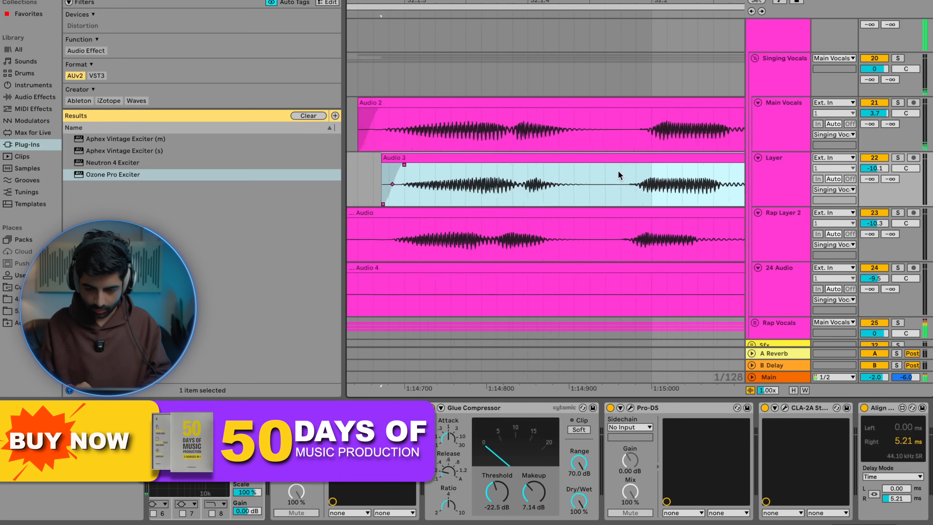
left_click(618, 170)
key("super+e")
left_click(545, 194, "shift")
left_click(541, 194)
left_click_drag(547, 197, 540, 197)
scroll(538, 191, "down", 3)
Step: Delete the silence before the word at 1:14.7 on Rap Layer 2 and split its clip at about 1:14.95
left_click(446, 237)
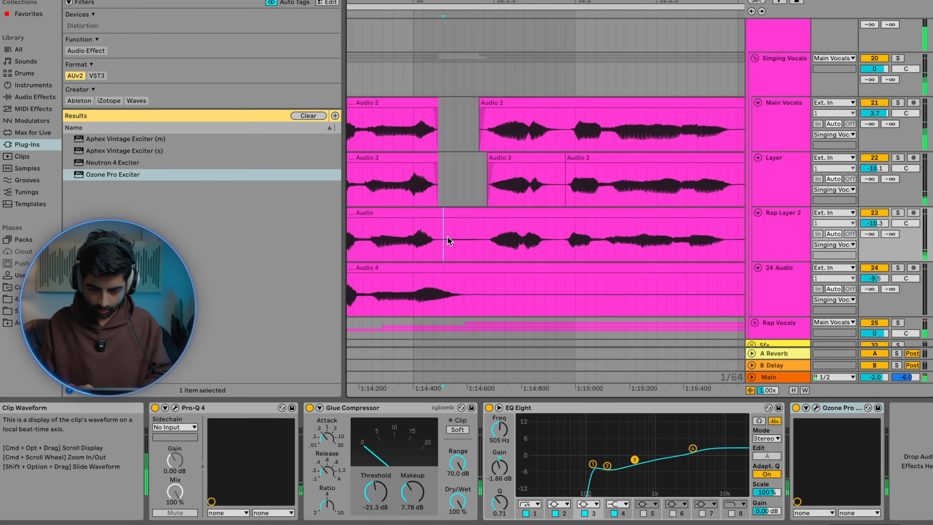
key("Delete")
scroll(544, 237, "up", 4)
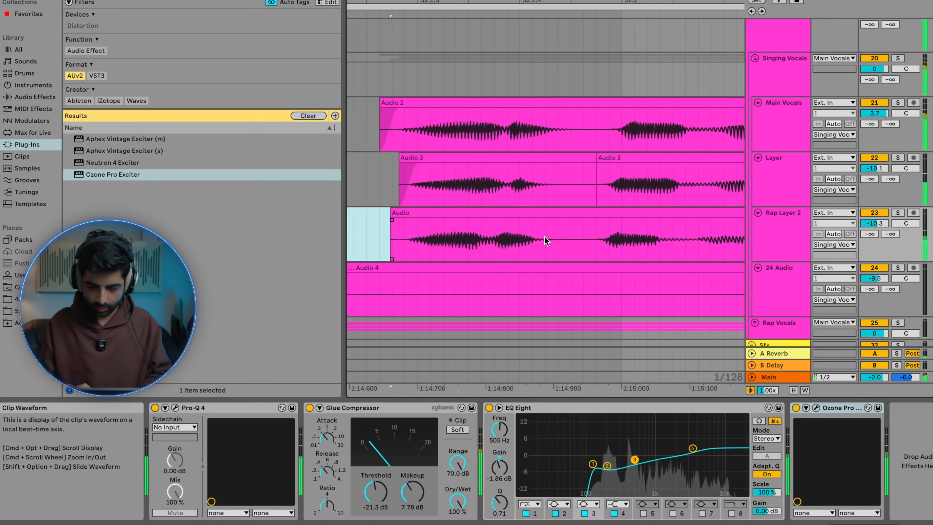
left_click(598, 241)
scroll(529, 228, "up", 4)
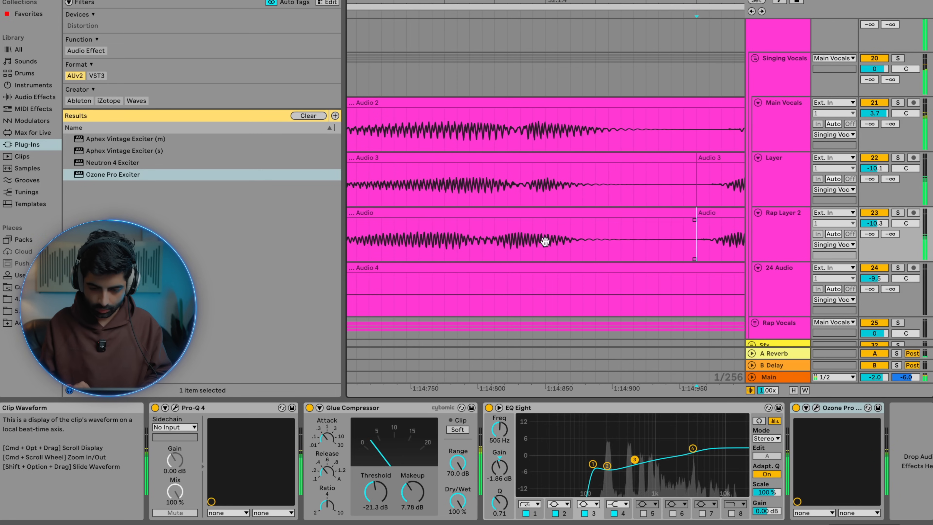
left_click(562, 249)
scroll(564, 246, "down", 8)
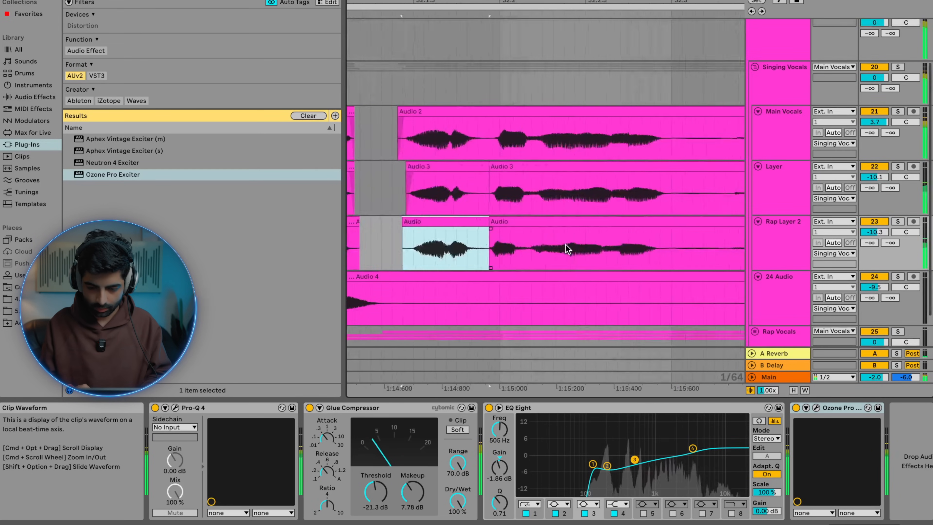
Step: Delete the silent gap just after 1:15.5 across Main Vocals, Layer and Rap Layer 2
left_click_drag(543, 122, 568, 248)
key("Delete")
scroll(569, 248, "down", 15)
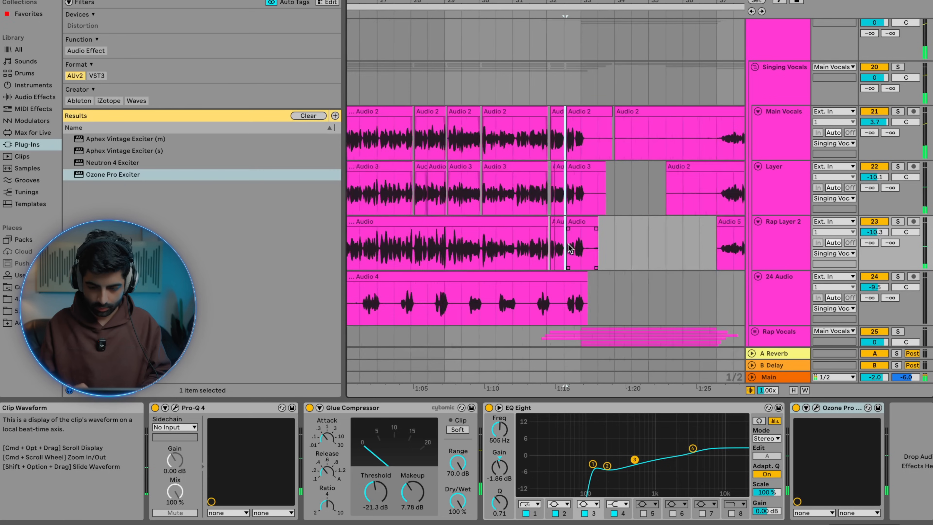
scroll(557, 232, "up", 4)
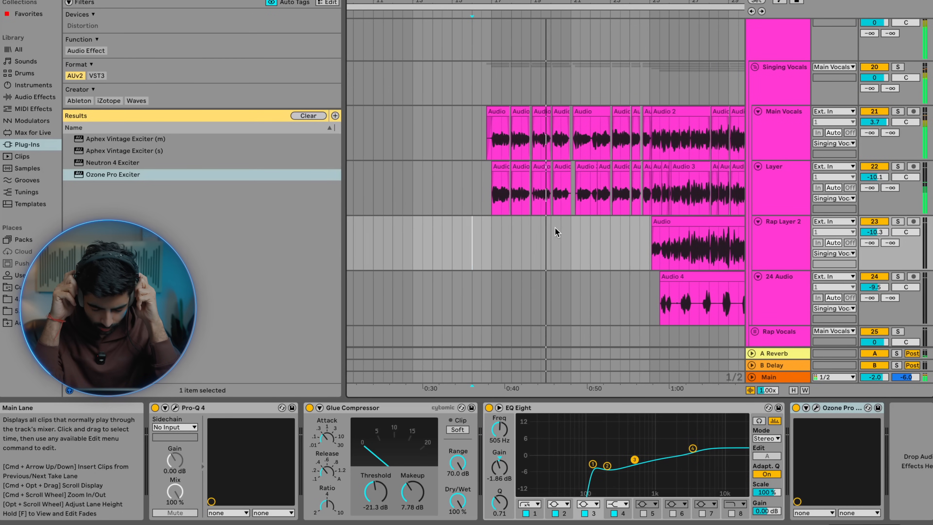
Step: Check the group levels in the mixer and unfold the INT group to show its tracks
key("Tab")
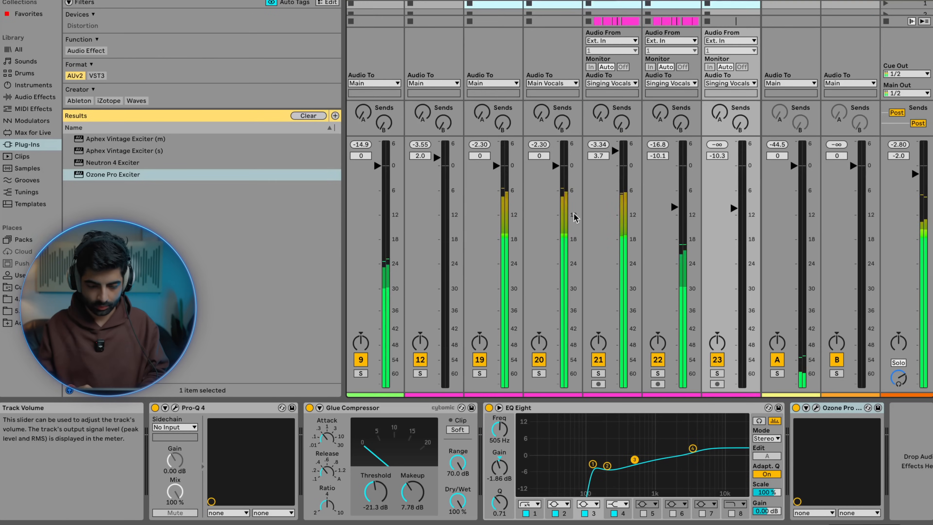
scroll(597, 194, "left", 3)
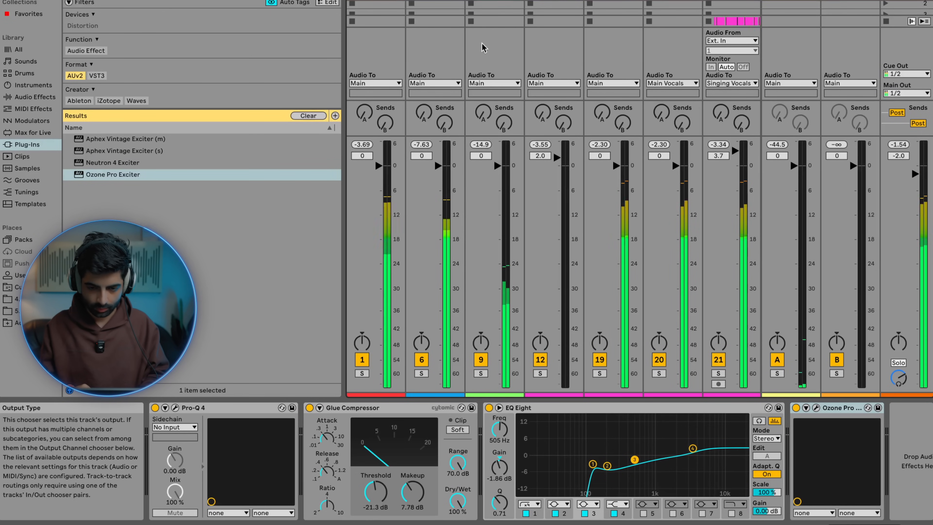
left_click(472, 1)
key("Tab")
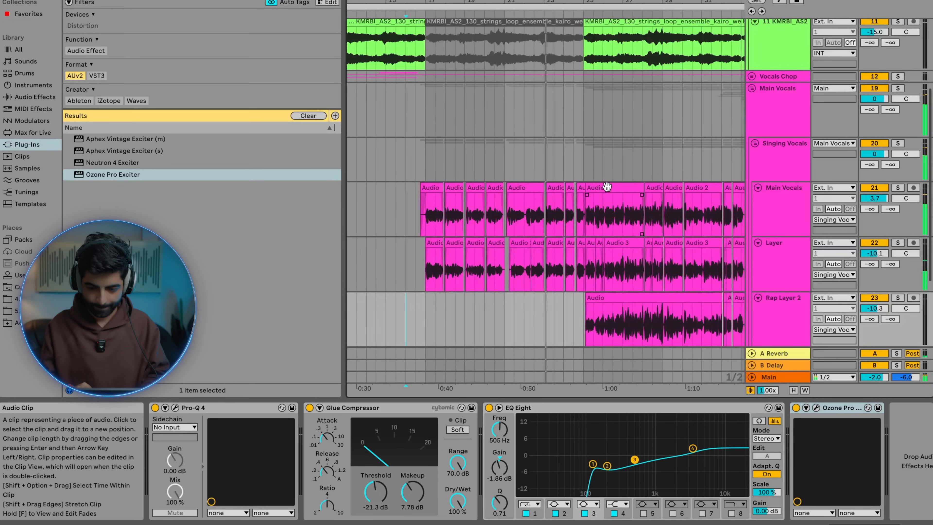
key("Tab")
scroll(533, 135, "right", 4)
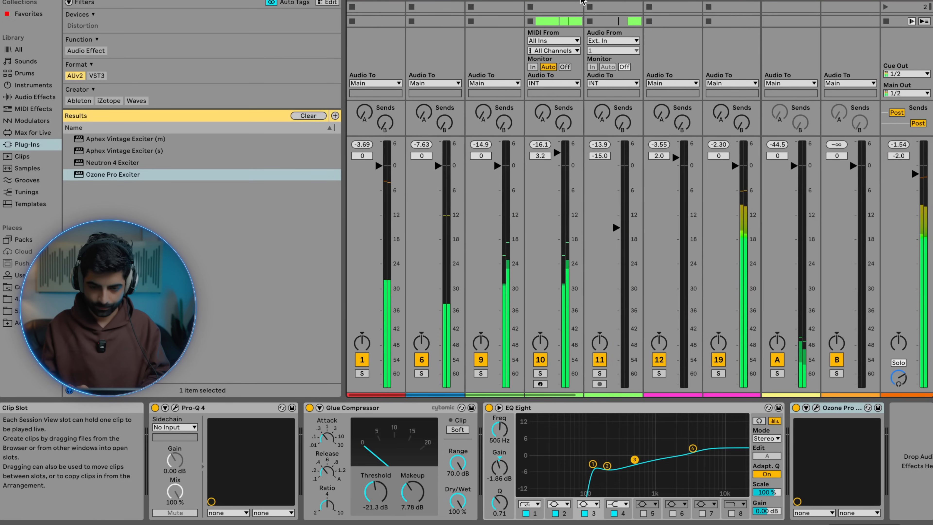
key("Tab")
scroll(545, 184, "up", 5)
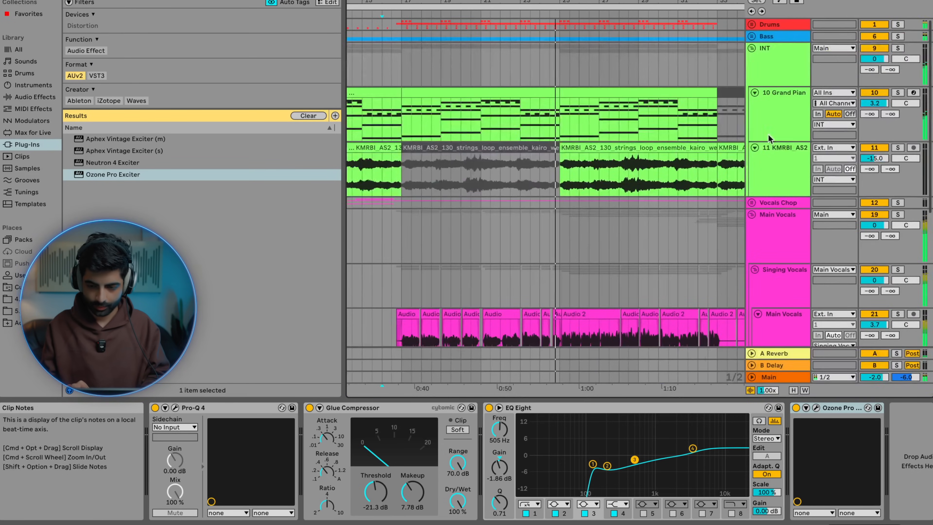
Step: Set the Grand Piano rack's Volume macro to 2.835 dB and check the track's level in the mixer
left_click(761, 110)
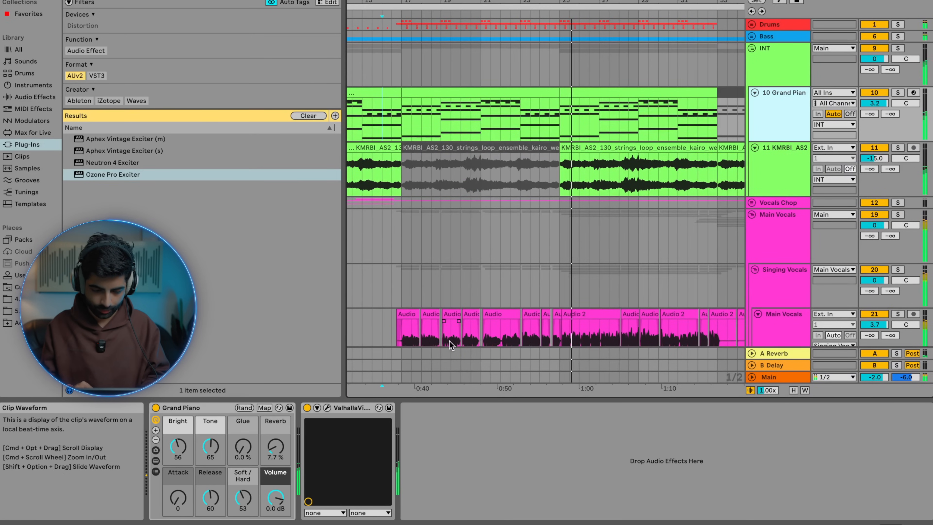
left_click(278, 504)
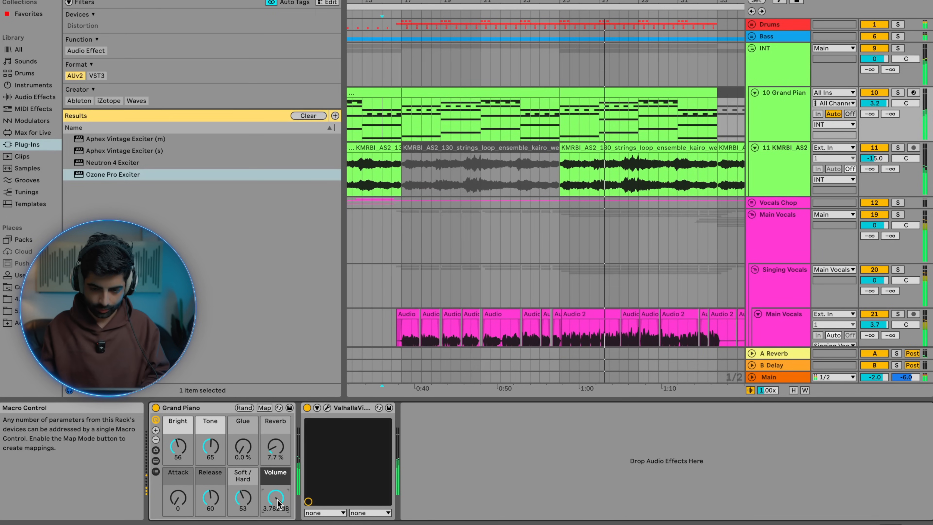
left_click_drag(278, 504, 279, 505)
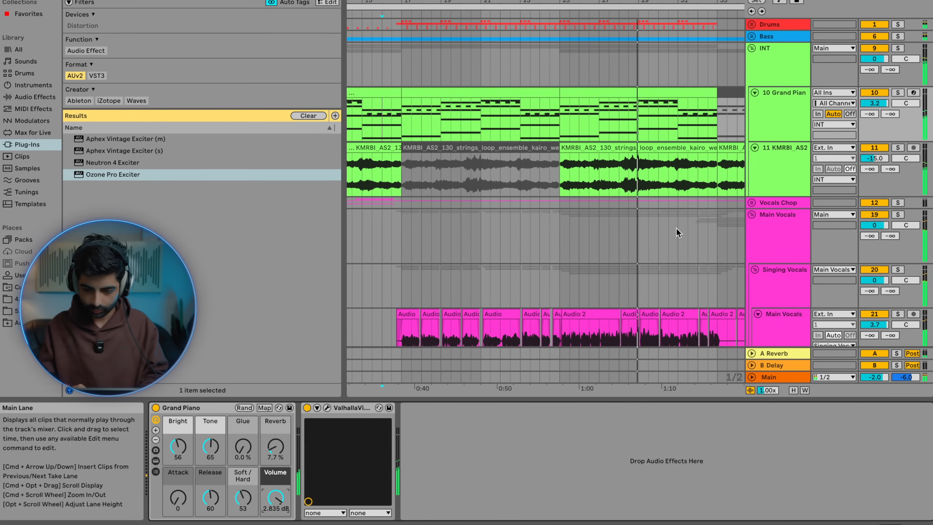
key("Tab")
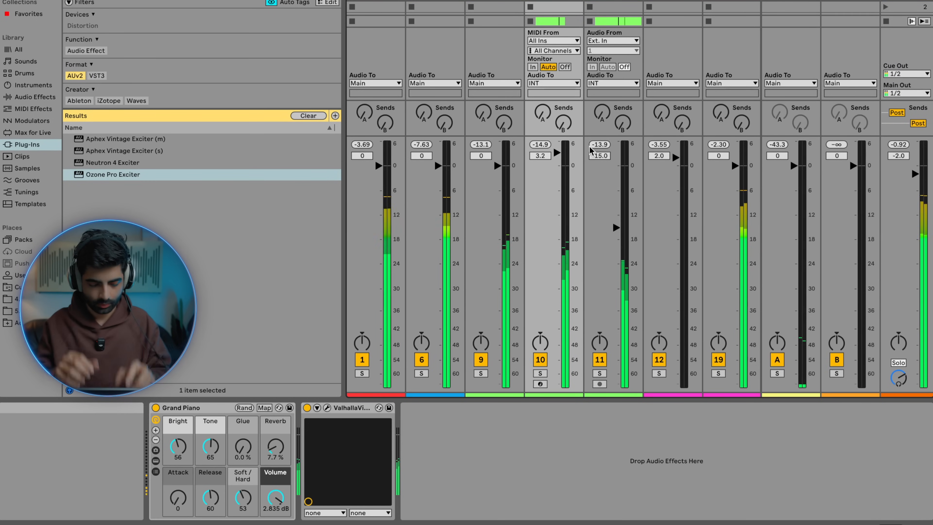
key("Tab")
Step: Play the vocals leading into bar 32 and examine how the layers line up with the Main Vocals
scroll(569, 167, "up", 10)
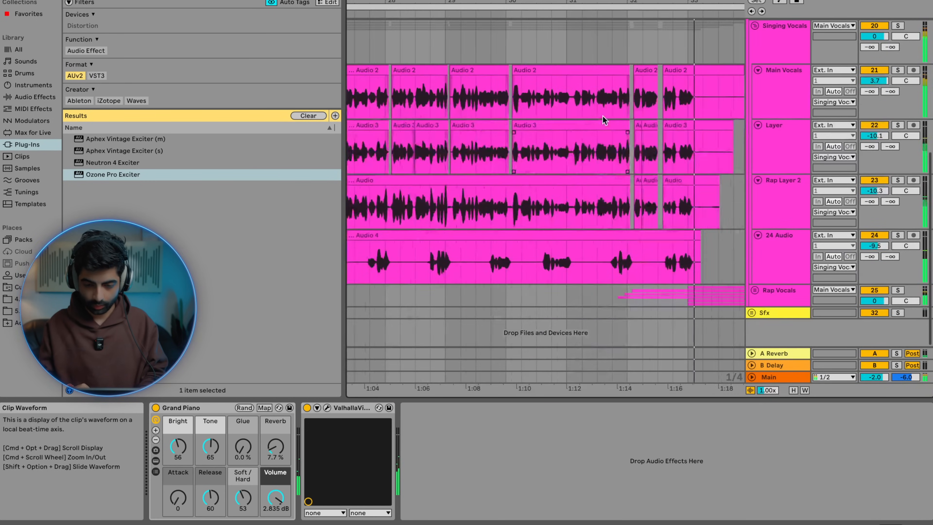
left_click(606, 105)
scroll(606, 105, "up", 6)
left_click(544, 105)
key("space")
key("space")
scroll(543, 105, "down", 5)
scroll(543, 105, "up", 5)
scroll(543, 106, "right", 5)
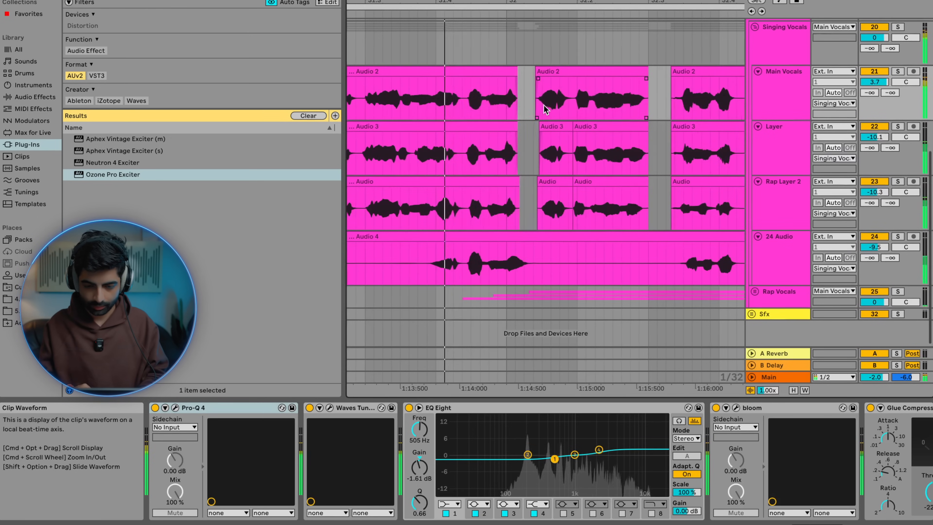
key("space")
left_click(450, 103)
scroll(450, 103, "up", 6)
scroll(489, 134, "up", 5)
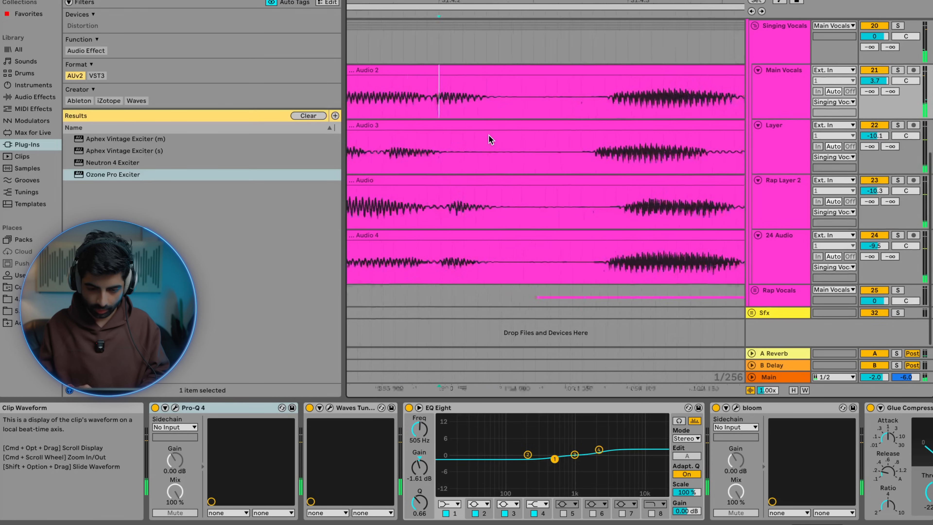
Step: Split the Layer clip at about 1:13.95 and 1:13.1, shift the middle piece to match the Main Vocals, and play it back
scroll(489, 136, "down", 6)
left_click(500, 157)
key("super+e")
scroll(493, 154, "left", 5)
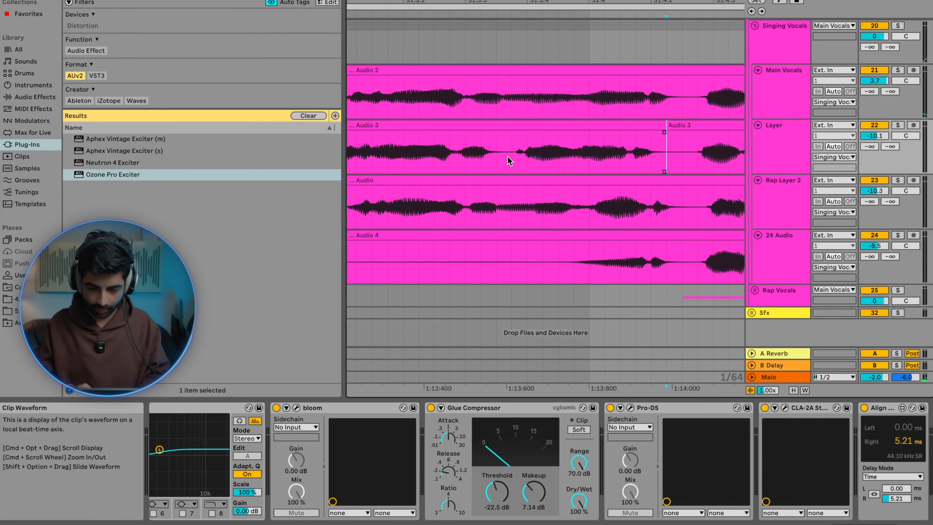
scroll(507, 161, "down", 3)
scroll(454, 155, "up", 3)
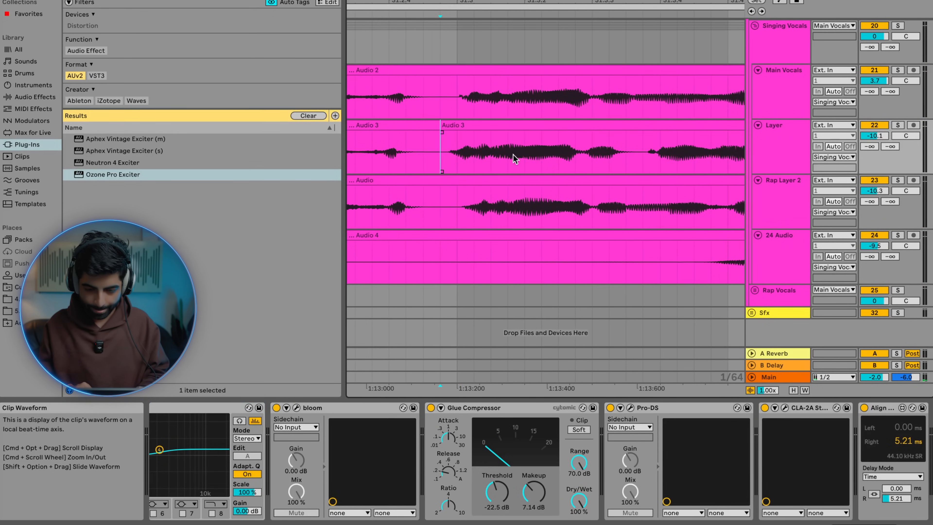
left_click_drag(513, 155, 519, 157)
scroll(523, 160, "down", 3)
left_click(480, 220)
key("space")
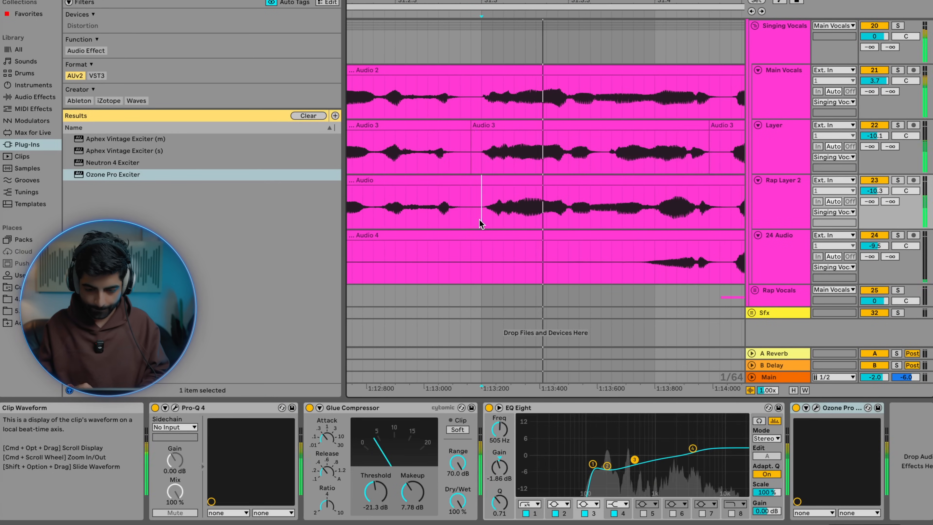
Step: Cut the Layer clip near 1:13.6 and delete the short silence between the two words
scroll(577, 180, "up", 5)
key("space")
left_click(605, 155, "shift")
left_click(605, 155)
left_click(597, 157)
mouse_move(597, 157)
left_mouse_down()
mouse_move(633, 155)
mouse_move(577, 160)
left_mouse_up()
key("Delete")
Step: Add fades to the Layer clip edges around the gap near 1:13.6 and play back the following word
scroll(622, 156, "down", 3)
key("super+alt+f")
key("super+alt+f")
scroll(576, 158, "down", 4)
left_click(467, 150)
key("space")
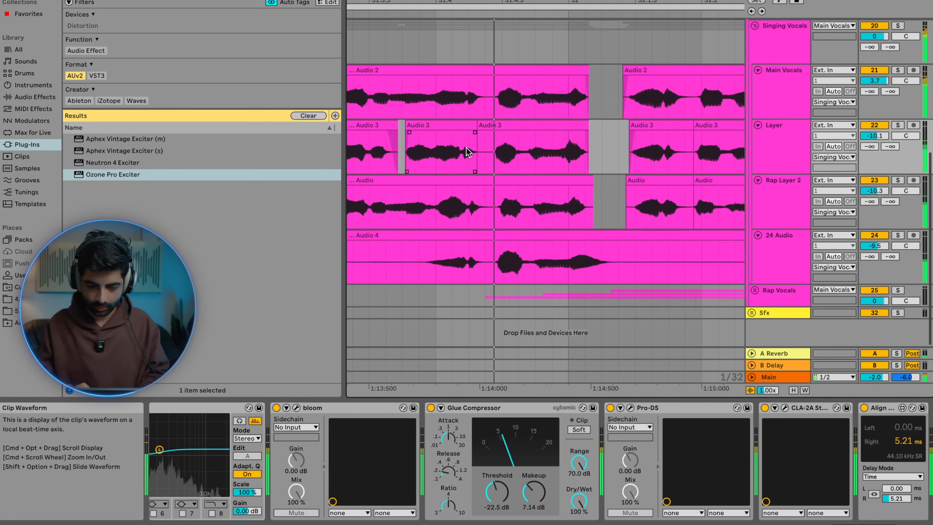
Step: Play from about 1:14 and compare the vocal layers' alignment through the last phrase after bar 32
scroll(433, 162, "up", 4)
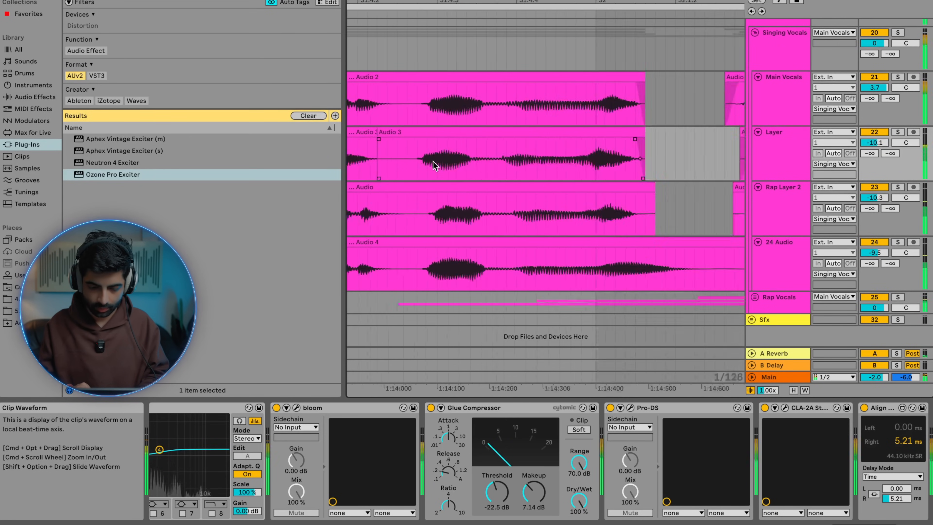
left_click(456, 169)
left_click(414, 168)
key("space")
key("space")
scroll(415, 169, "down", 4)
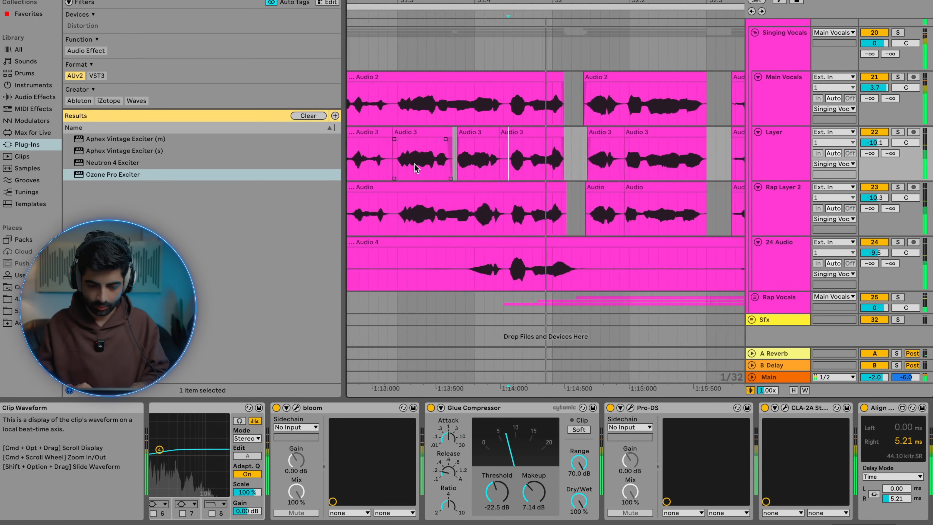
scroll(565, 170, "up", 3)
scroll(569, 171, "down", 5)
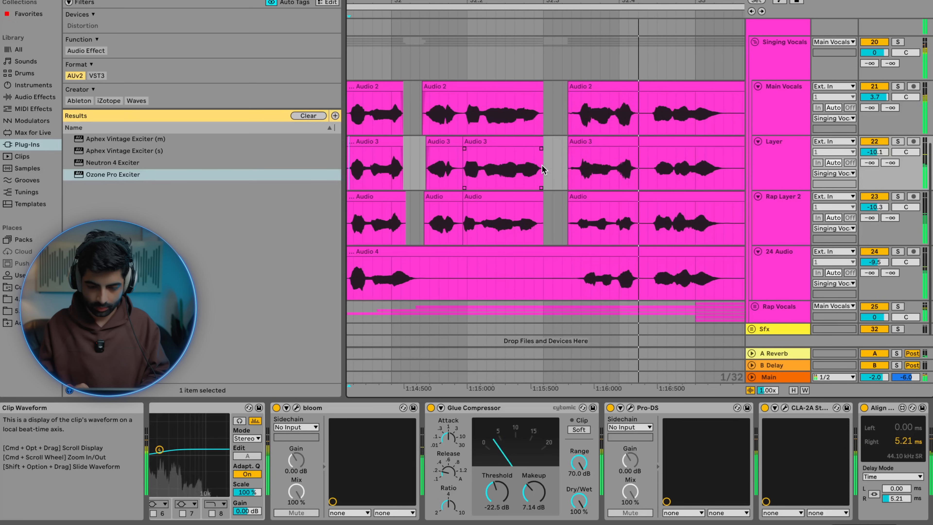
scroll(536, 151, "up", 7)
scroll(521, 126, "down", 5)
scroll(544, 171, "up", 8)
scroll(518, 169, "down", 5)
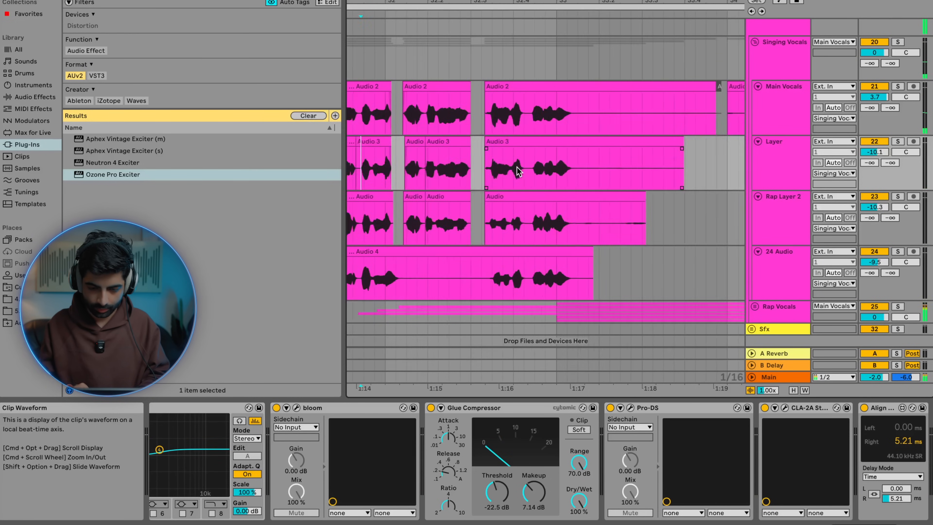
Step: Examine Rap Layer 2's alignment with the Main Vocals near 1:15 and review the vocal layers around 1:00
scroll(587, 158, "up", 7)
left_click(581, 218)
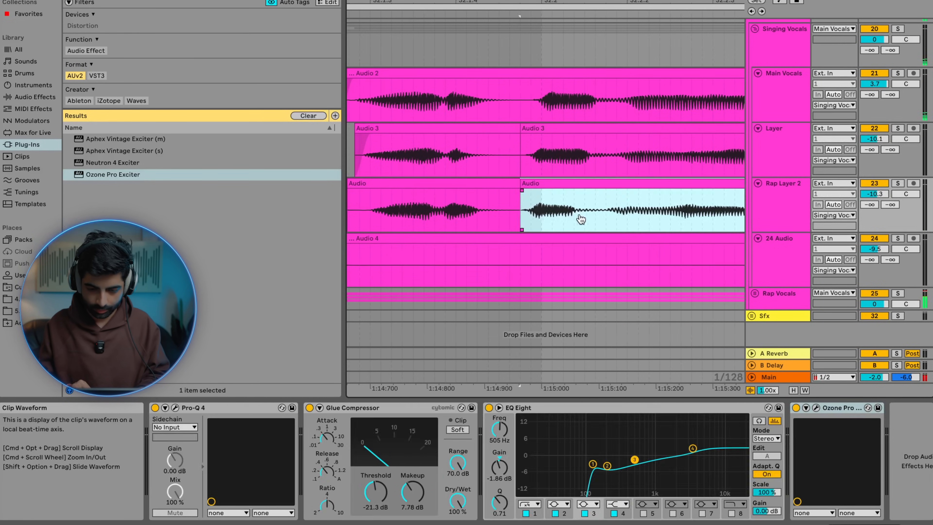
scroll(587, 219, "down", 6)
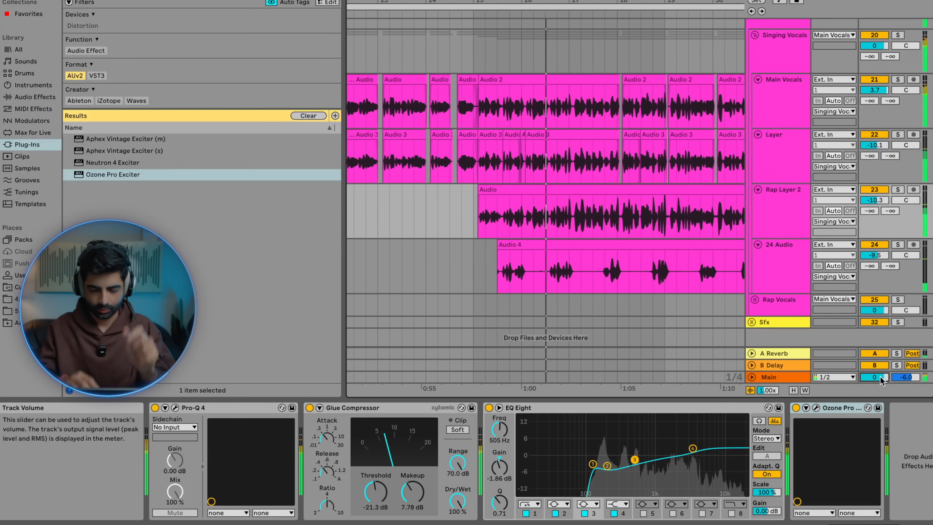
left_click(589, 218)
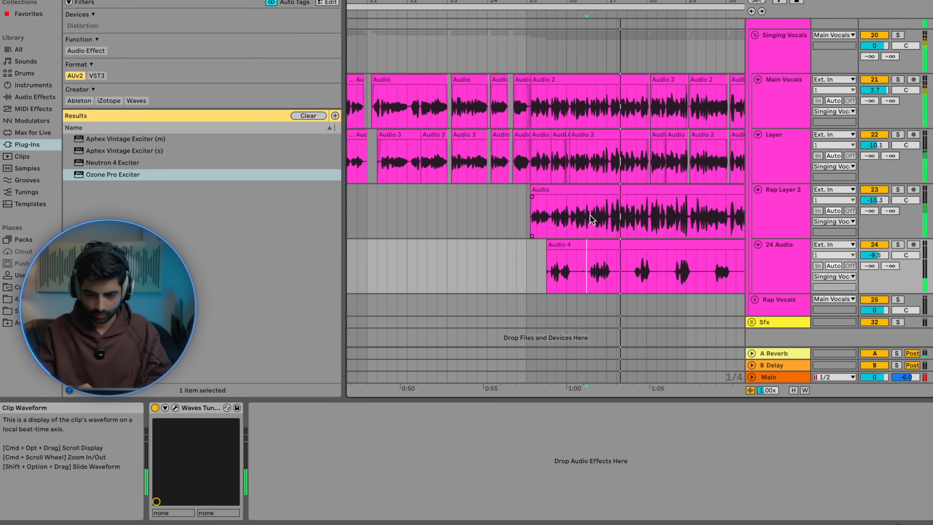
Step: Select the Singing Vocals group and search the plug-ins for "pro", limiting the results to the VST3 format
left_click(784, 69)
scroll(785, 70, "up", 3)
scroll(784, 69, "down", 1)
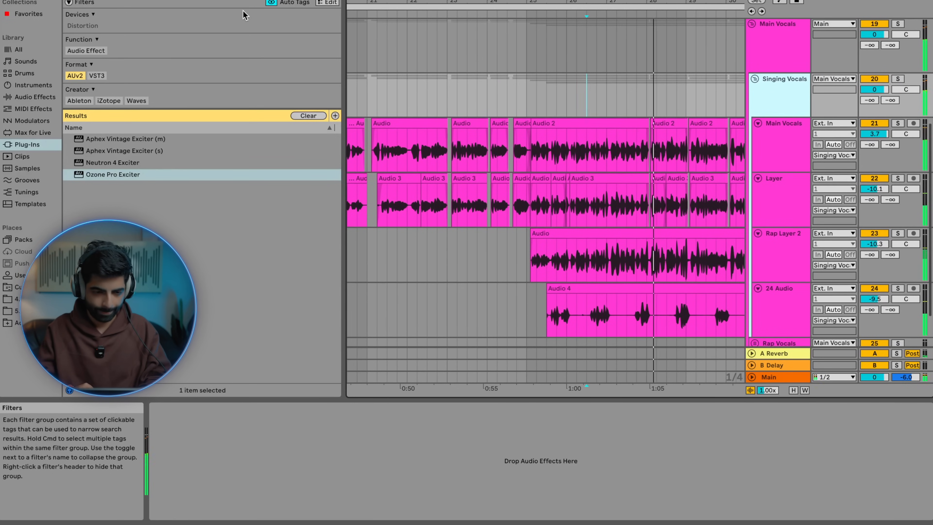
scroll(447, 88, "down", 3)
left_click(213, 1)
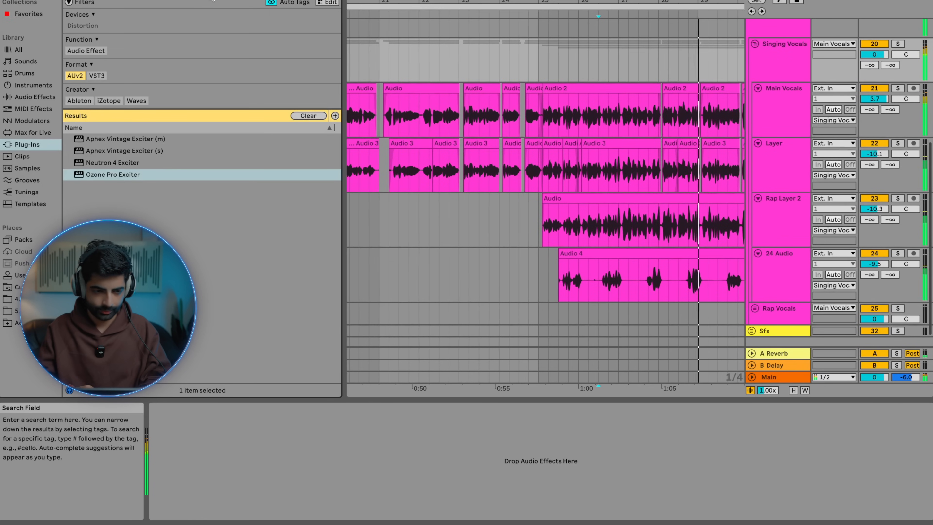
type("pro")
left_click(117, 75)
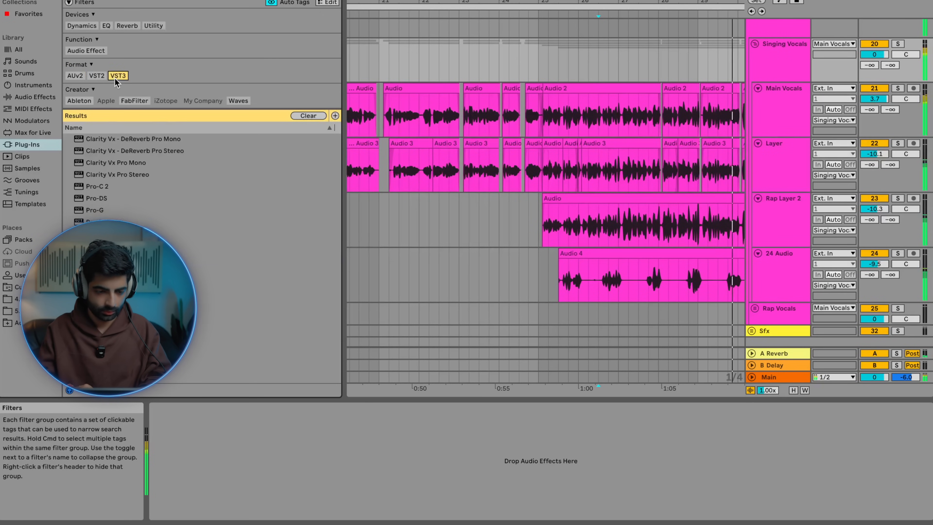
Step: Play from the start of the Rap Layer 2 clip and compare its opening words with the Main Vocals
left_click(543, 233)
key("space")
key("space")
scroll(547, 231, "up", 8)
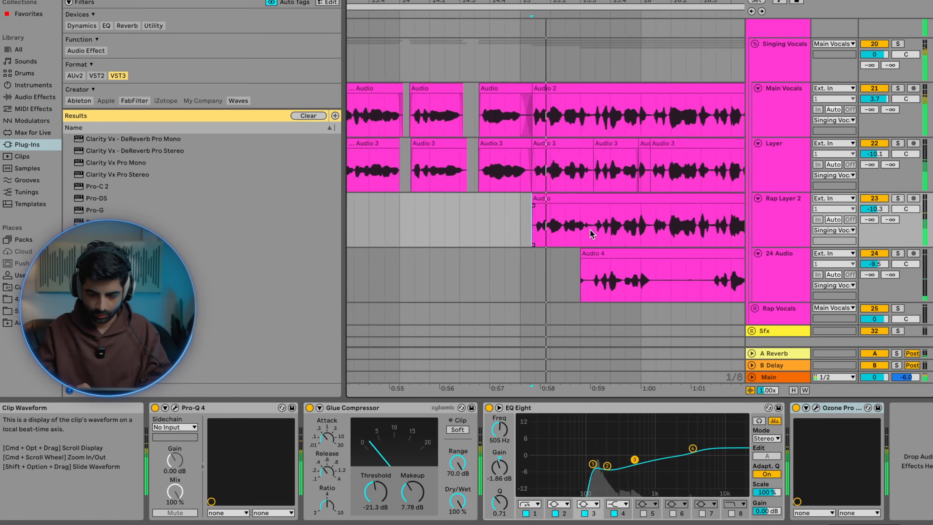
Step: Isolate the Rap Layer 2 phrase near 0:59 and move it slightly earlier to line up with the Main Vocals and Layer waveforms
left_click(590, 229)
scroll(590, 230, "up", 4)
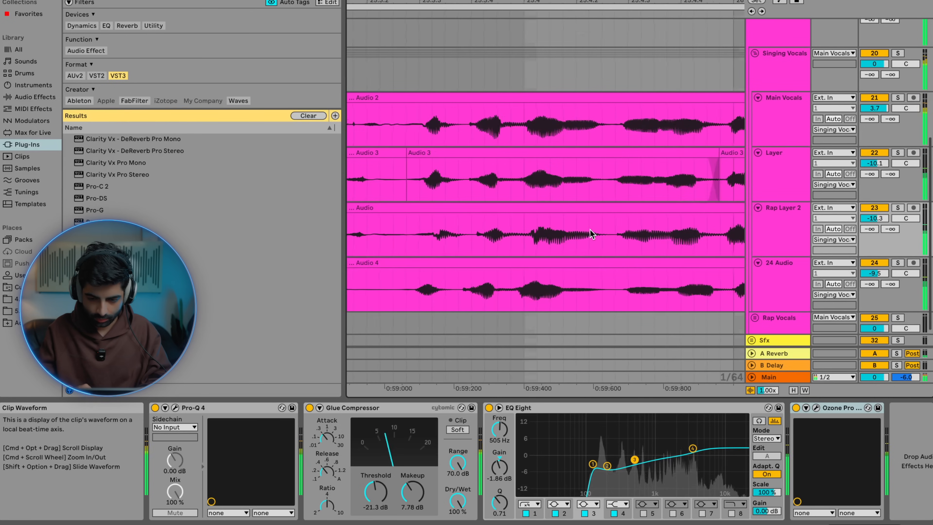
scroll(602, 238, "up", 3)
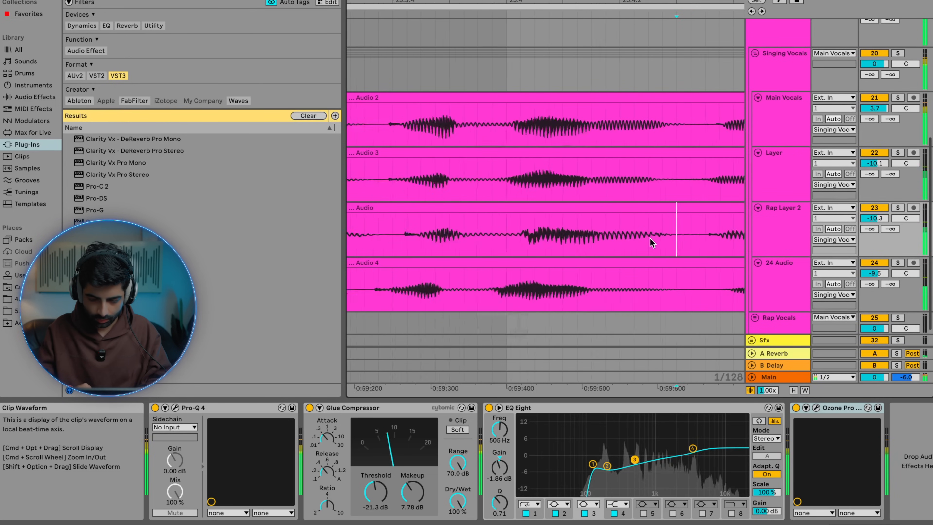
scroll(686, 240, "left", 2)
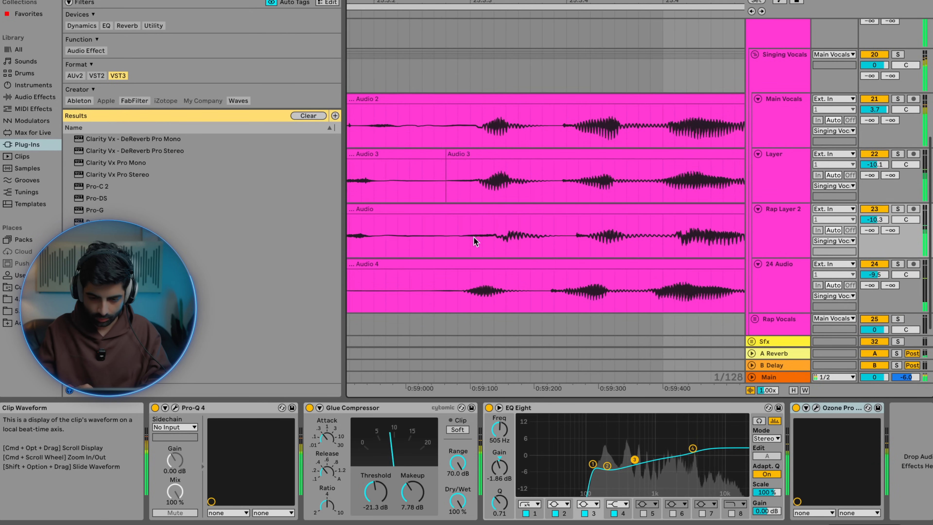
left_click(457, 236)
key("super+e")
scroll(457, 237, "down", 3)
left_click_drag(719, 208, 714, 208)
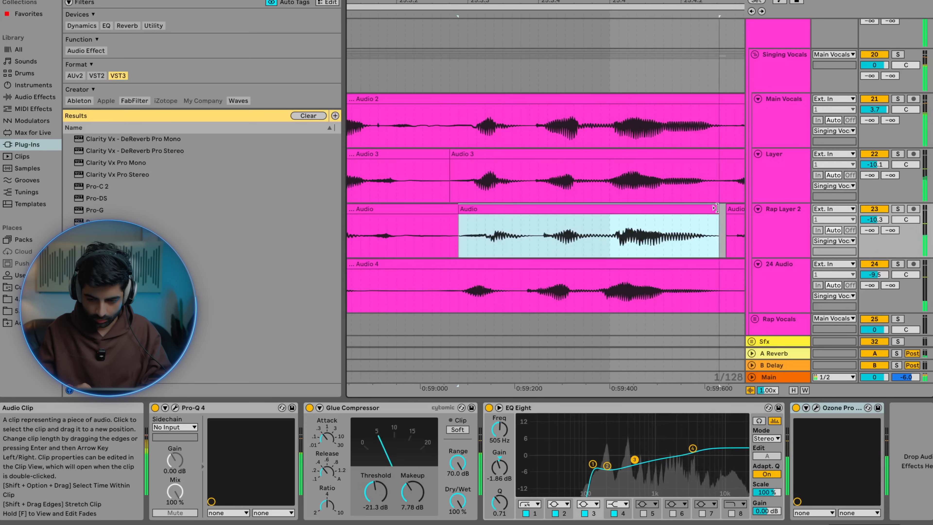
left_click(570, 230)
Step: Examine the Rap Layer 2 timing against Main Vocals and Layer from about 1:00 to 1:03
scroll(571, 230, "down", 3)
scroll(560, 236, "right", 3)
scroll(547, 240, "up", 3)
scroll(545, 239, "down", 3)
scroll(547, 240, "right", 4)
scroll(544, 239, "up", 4)
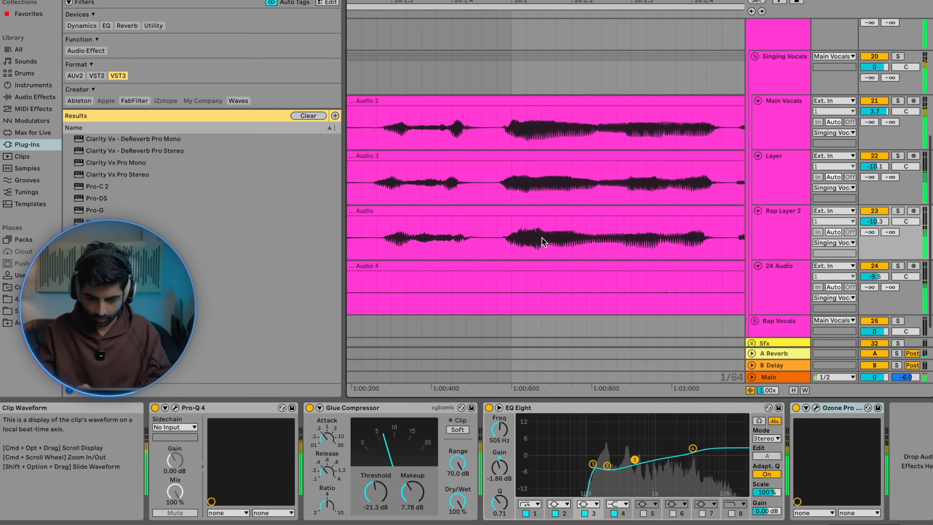
scroll(492, 232, "down", 3)
scroll(492, 232, "right", 4)
scroll(492, 232, "up", 2)
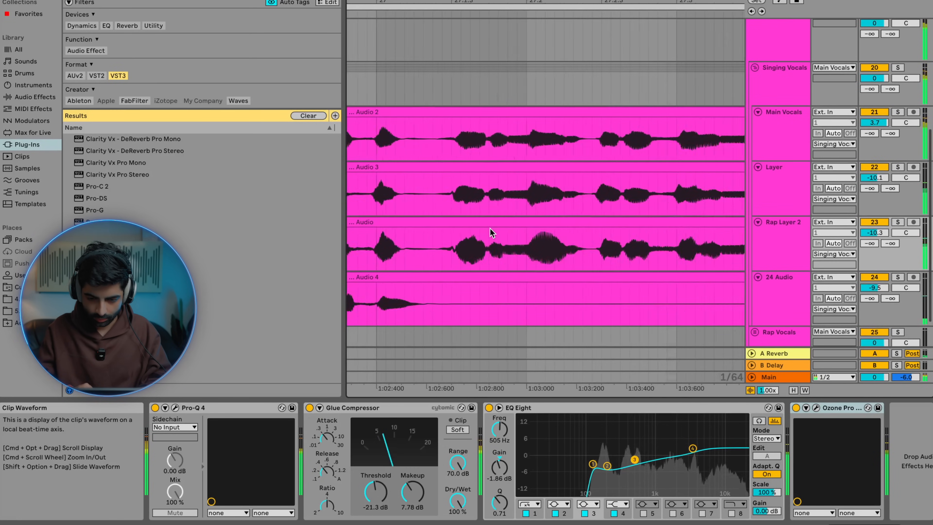
Step: Split the Rap Layer 2 clip at about 1:05 and trim the second part's start to match the gap in the Layer track
scroll(458, 245, "down", 3)
scroll(459, 244, "right", 5)
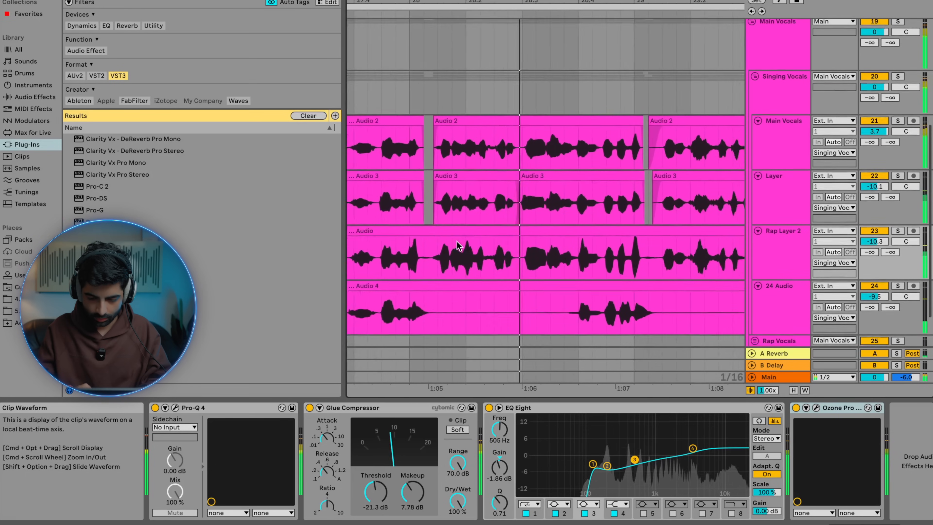
scroll(385, 243, "up", 2)
scroll(459, 255, "up", 2)
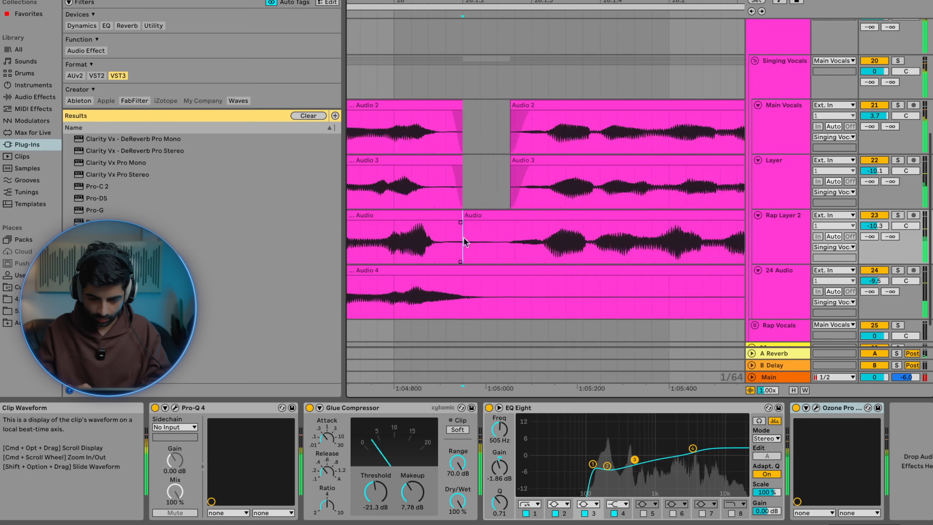
left_click_drag(462, 219, 519, 221)
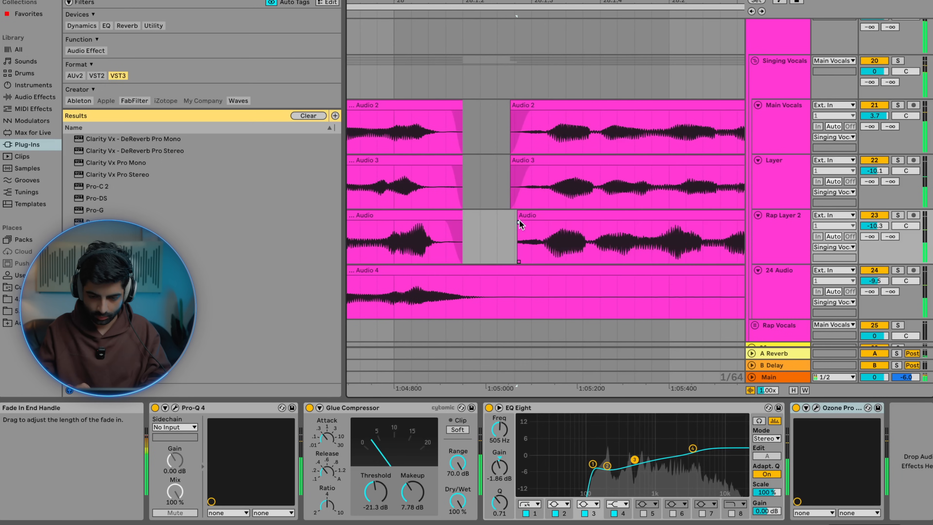
Step: Split the Rap Layer 2 clip at about 1:06.8, in line with the start of the Layer clip above it
scroll(493, 221, "down", 10)
scroll(493, 222, "right", 5)
scroll(499, 221, "up", 10)
scroll(501, 225, "up", 5)
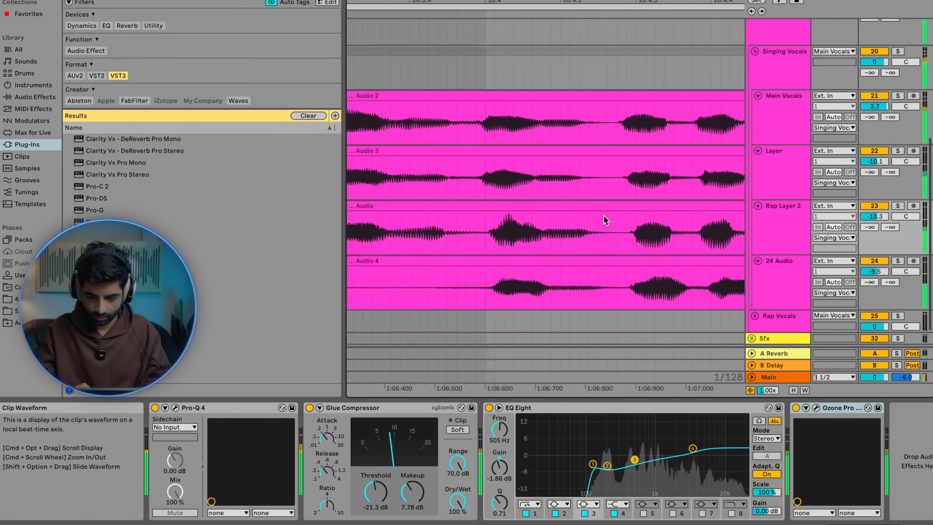
scroll(462, 236, "down", 3)
left_click(465, 186)
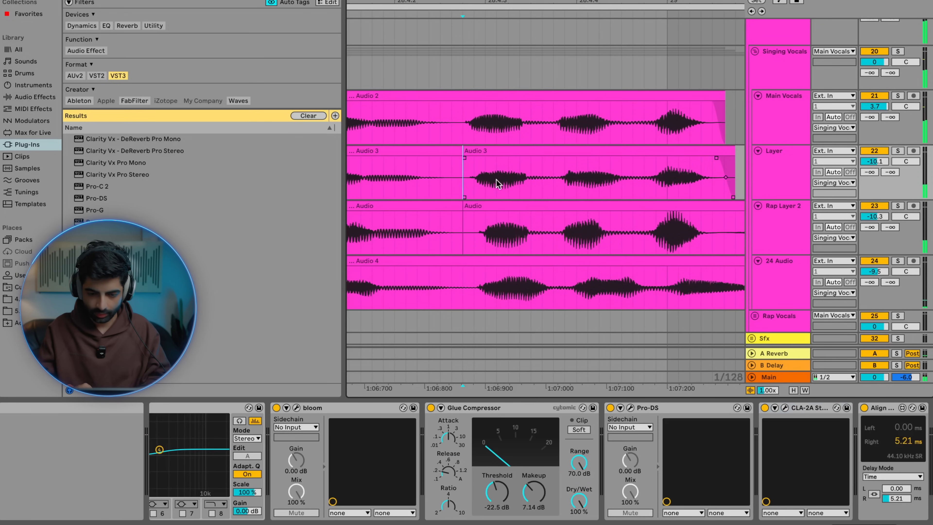
key("super+e")
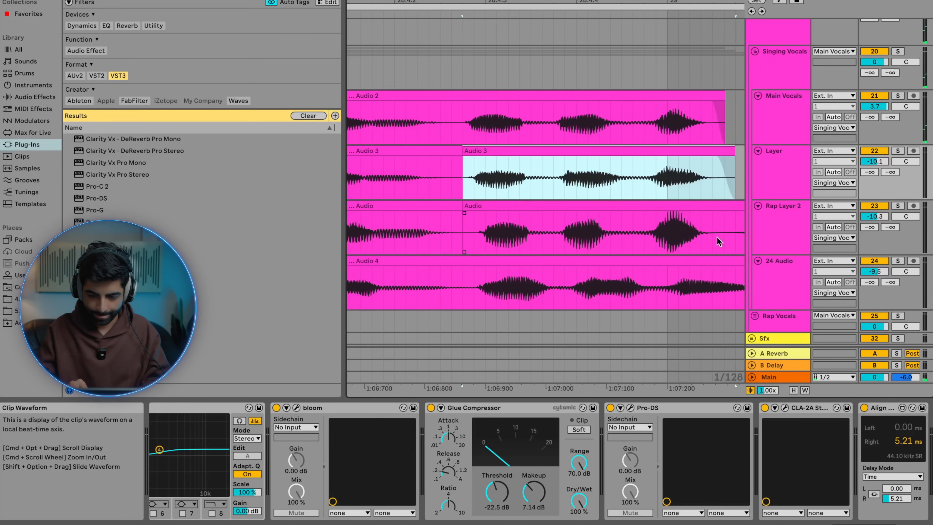
Step: Cut the end of the Rap Layer 2 phrase near 1:07, shift the phrase slightly earlier, and play it back
left_click(741, 237)
left_click_drag(735, 233, 628, 240)
left_click(622, 242)
double_click(624, 241)
left_click(431, 237)
key("space")
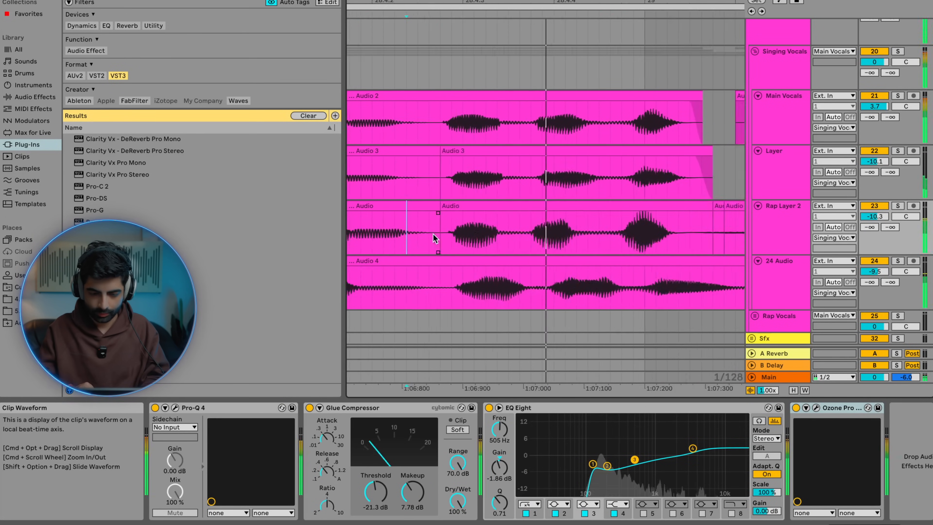
Step: Delete the audio in the pause after 1:07.2 across Main Vocals, Layer and Rap Layer 2 so the clip edges line up
scroll(471, 131, "down", 5)
left_click_drag(472, 131, 532, 245)
key("Delete")
left_click(508, 148, "shift")
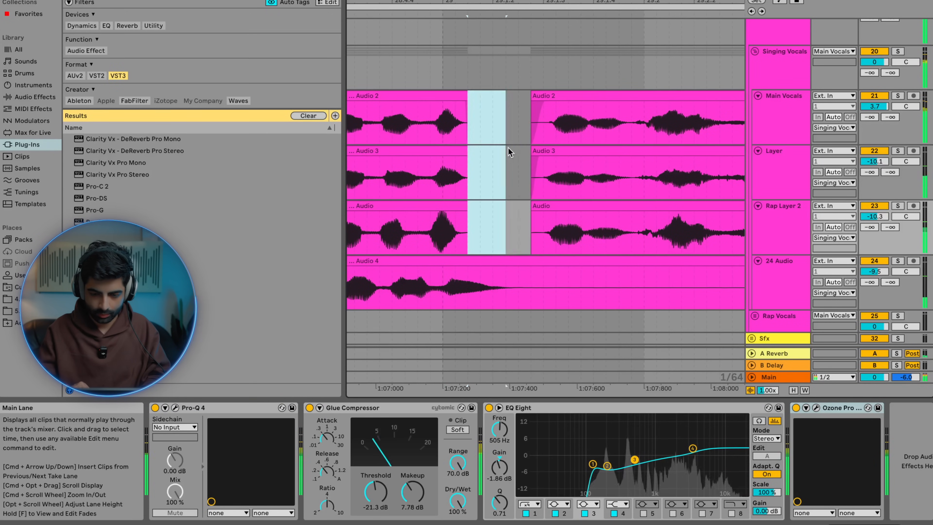
Step: Fade in the clips after the 1:07 gap on Main Vocals, Layer and Rap Layer 2, and select the preceding clips' ends
left_click(537, 122, "shift")
scroll(537, 122, "down", 3)
left_click_drag(528, 122, 537, 229)
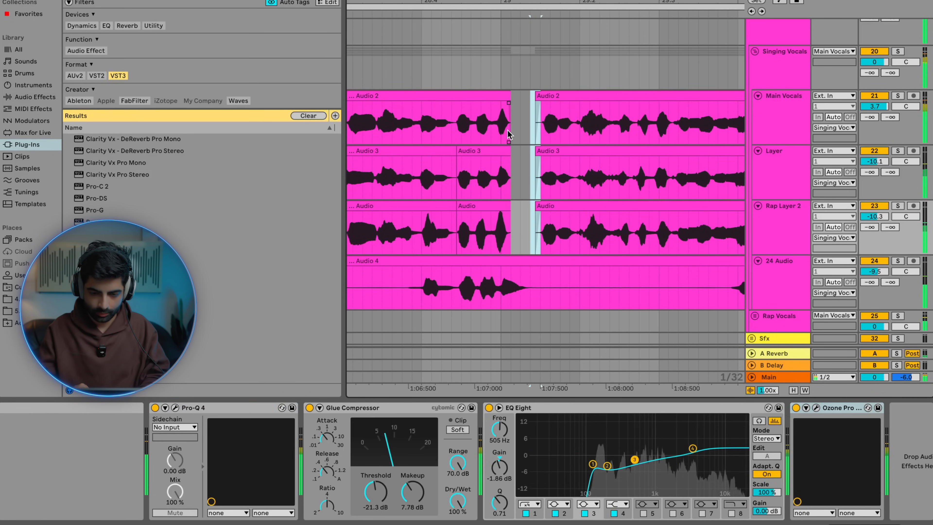
left_click_drag(512, 121, 519, 180)
scroll(518, 180, "up", 3)
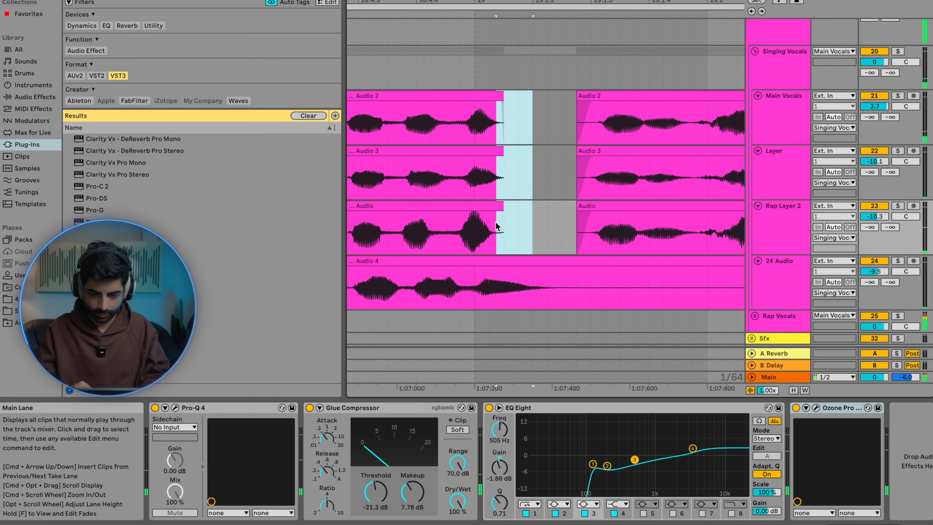
Step: Play back the edited vocals from just before the Rap Layer 2 entry
scroll(493, 222, "down", 10)
left_click(460, 233)
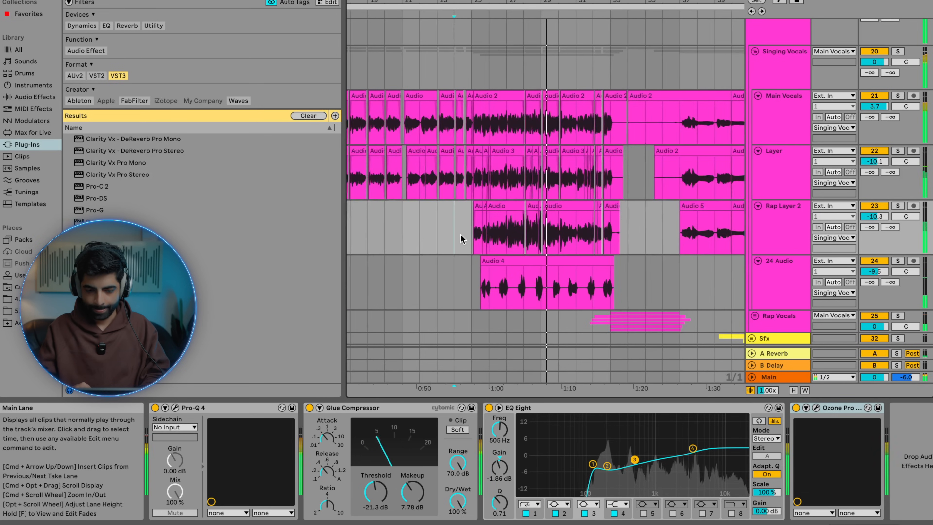
scroll(537, 227, "up", 4)
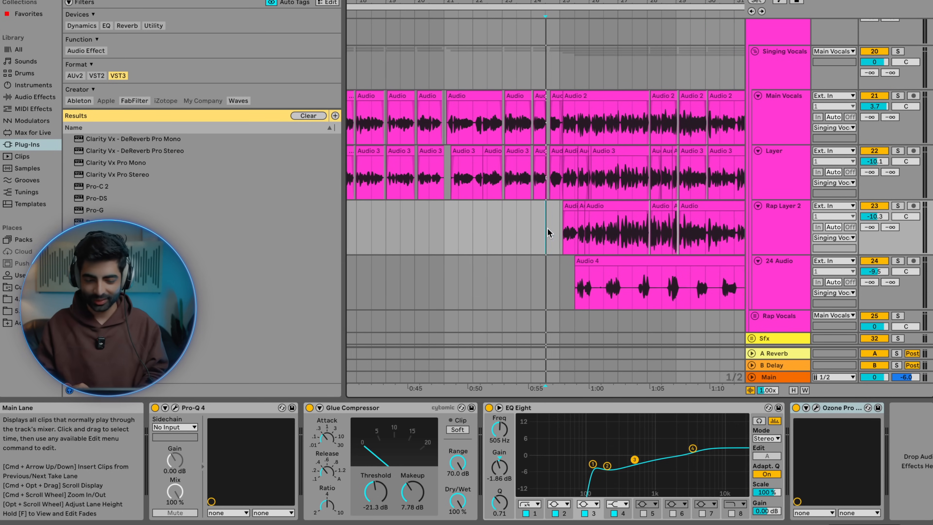
Step: Switch to the Session mixer and select the Singing Vocals group track
key("Tab")
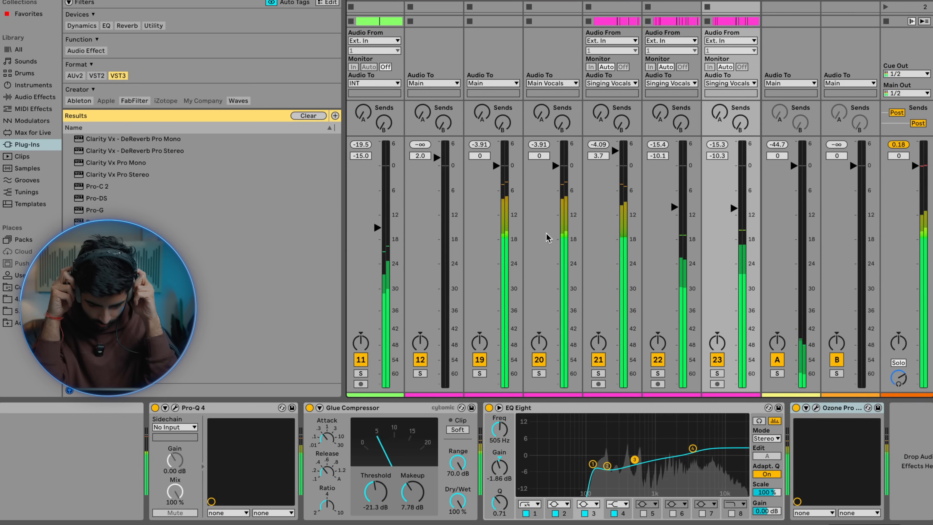
left_click(551, 1)
left_click(183, 1)
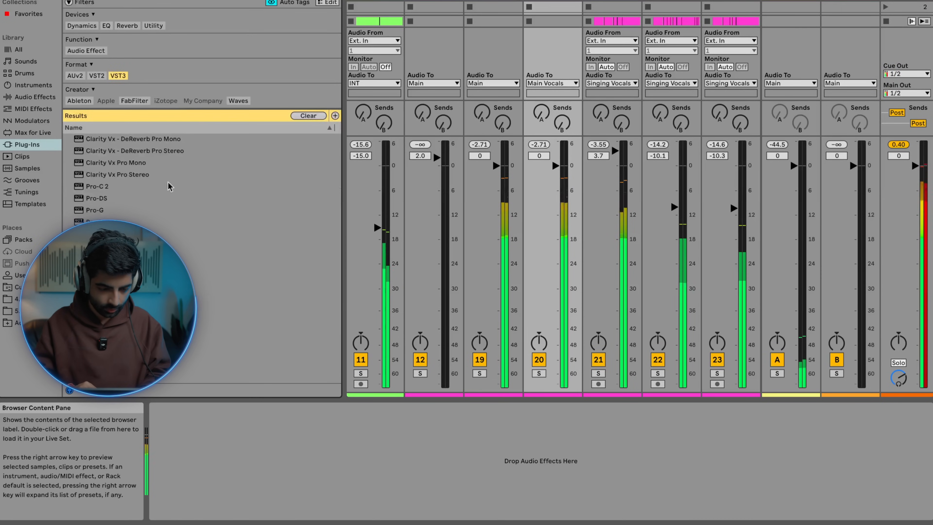
Step: Try Pro-Q 4 on Singing Vocals with a dynamic bell at 3678.3 Hz, Q 4.184, cutting up to about 9 dB
double_click(165, 282)
mouse_move(640, 198)
left_mouse_down()
mouse_move(624, 139)
mouse_move(639, 131)
mouse_move(624, 129)
mouse_move(652, 167)
mouse_move(655, 196)
left_mouse_up()
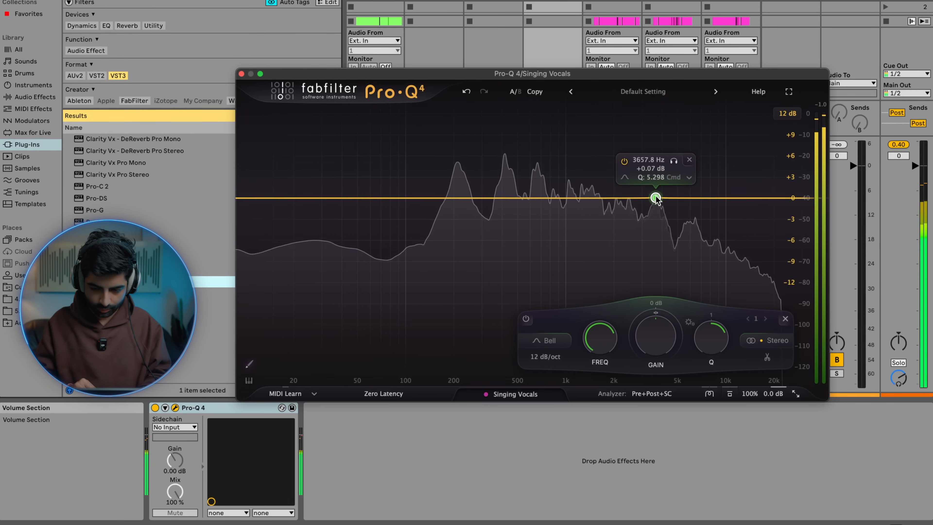
right_click(656, 196)
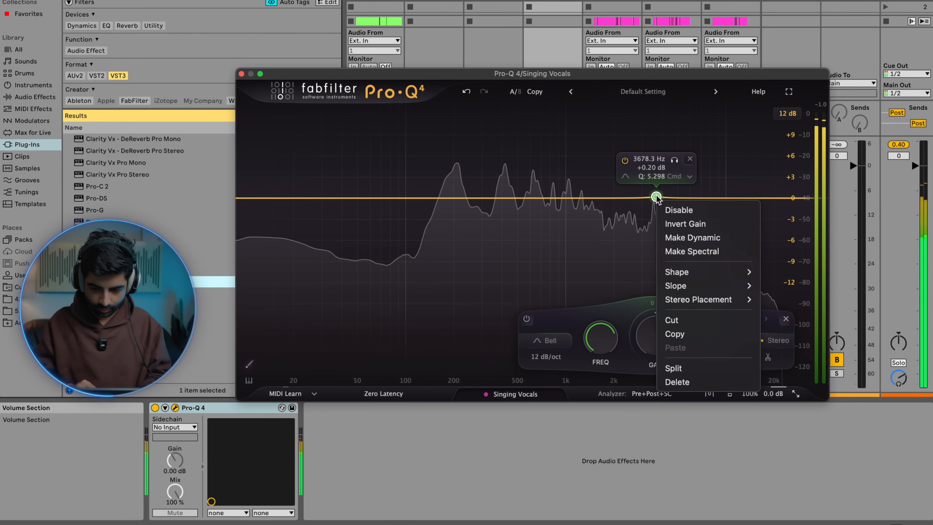
left_click(691, 238)
left_click_drag(656, 202, 657, 262)
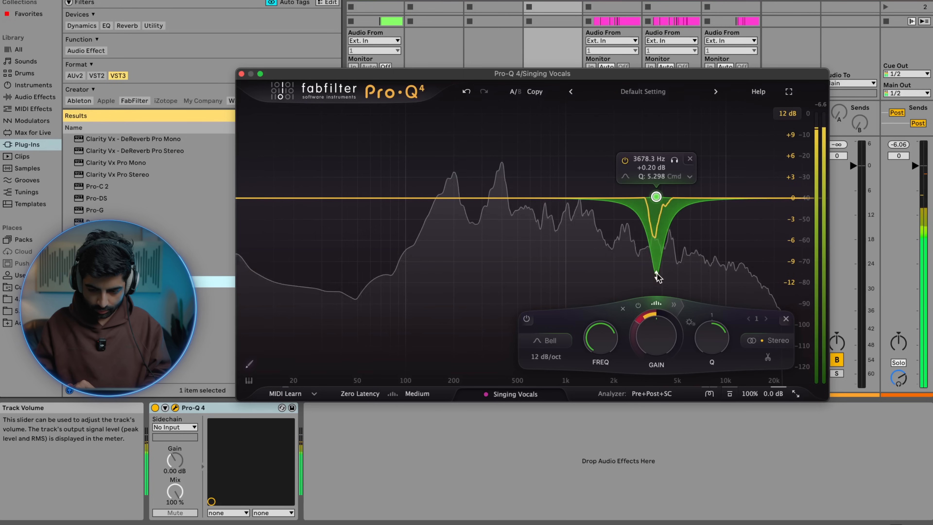
scroll(656, 258, "down", 3)
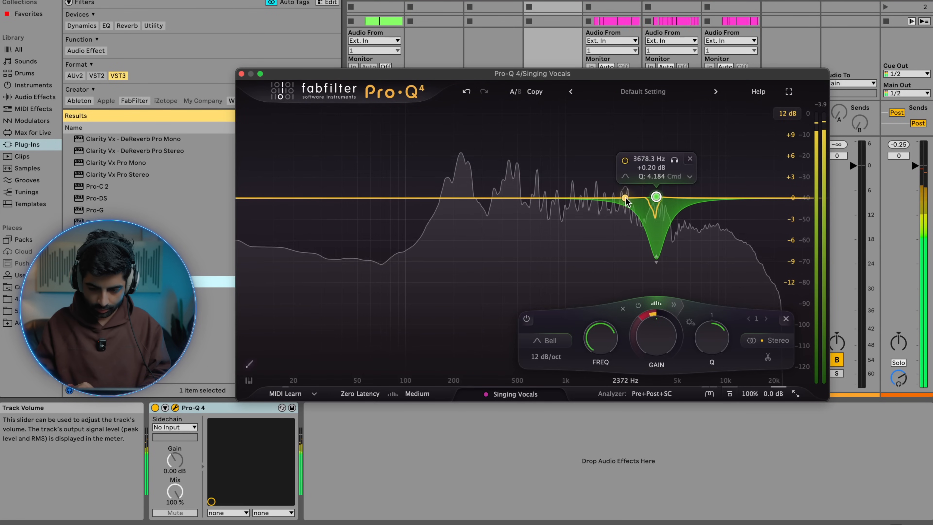
Step: Try a second dynamic bell at 2442.8 Hz with Q 3.580, cutting up to about 8 dB
mouse_move(626, 198)
left_mouse_down()
mouse_move(627, 127)
mouse_move(630, 257)
mouse_move(628, 206)
left_mouse_up()
right_click(627, 201)
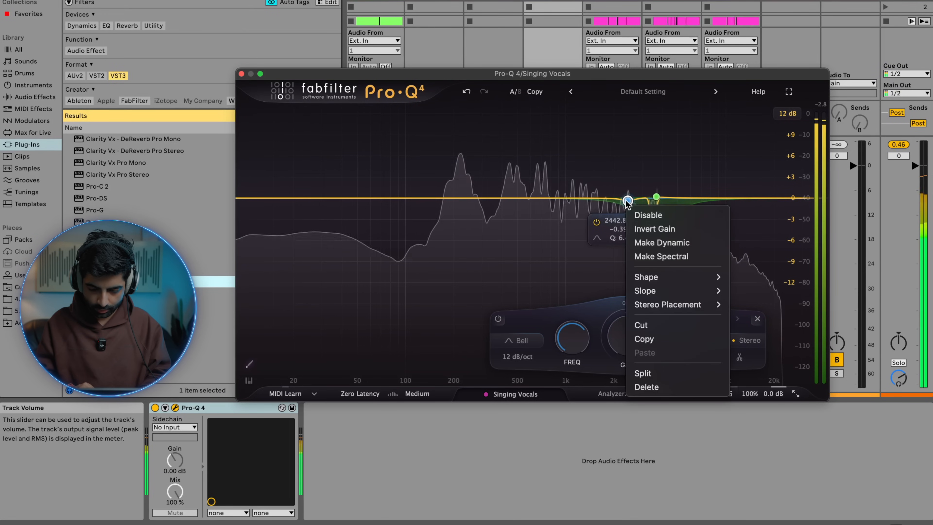
left_click(645, 240)
left_click_drag(629, 214, 627, 254)
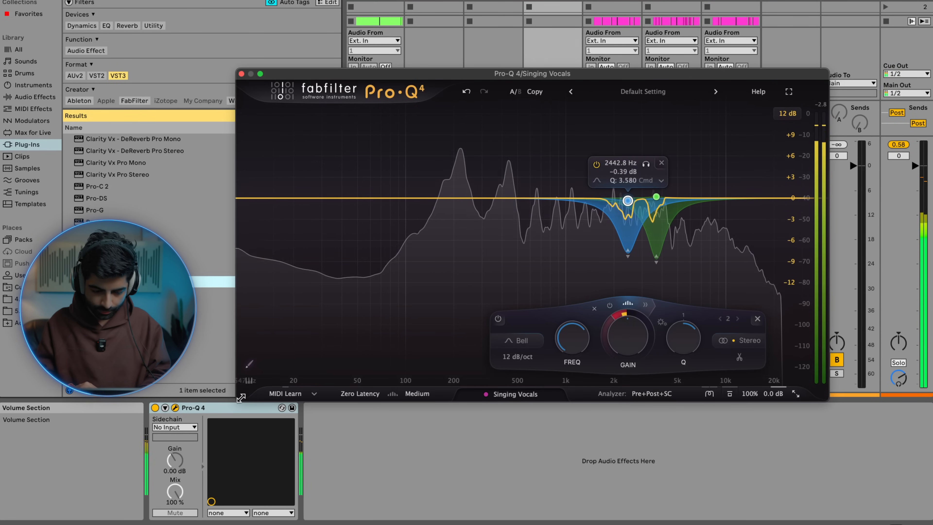
Step: Compare the vocals with Pro-Q 4 bypassed and active, and delete the device from Singing Vocals
left_click(247, 414)
key("0")
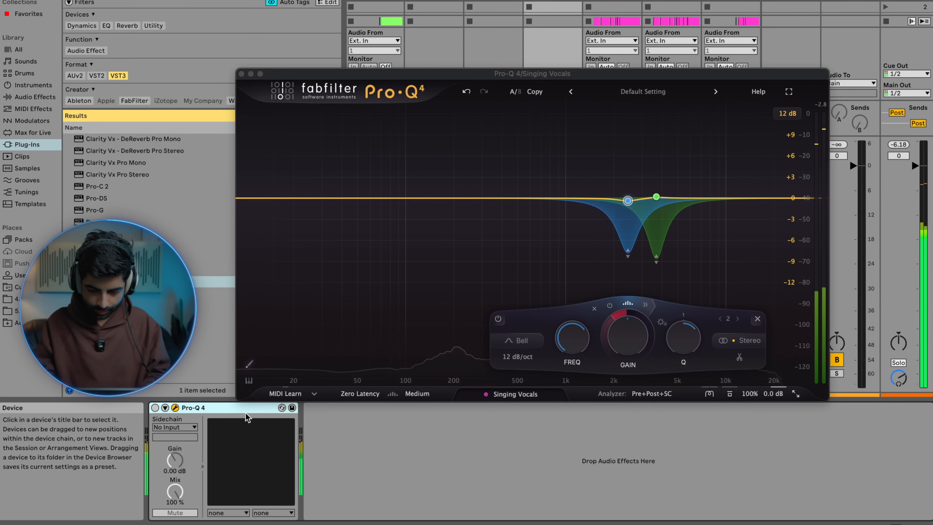
key("0")
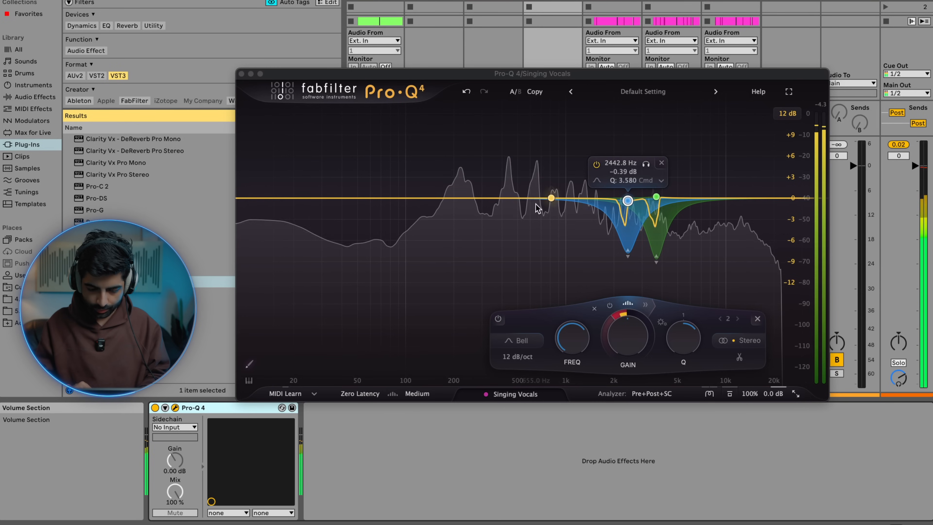
key("Delete")
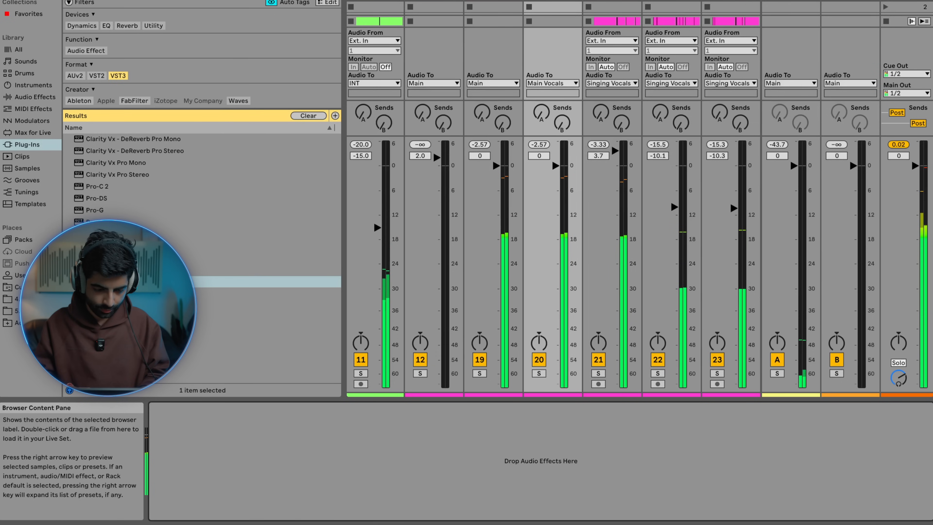
Step: Add a fresh Pro-Q 4 to Singing Vocals with a dynamic bell at 3499.5 Hz cutting up to about 9 dB
double_click(215, 281)
left_click_drag(621, 205, 657, 205)
right_click(657, 205)
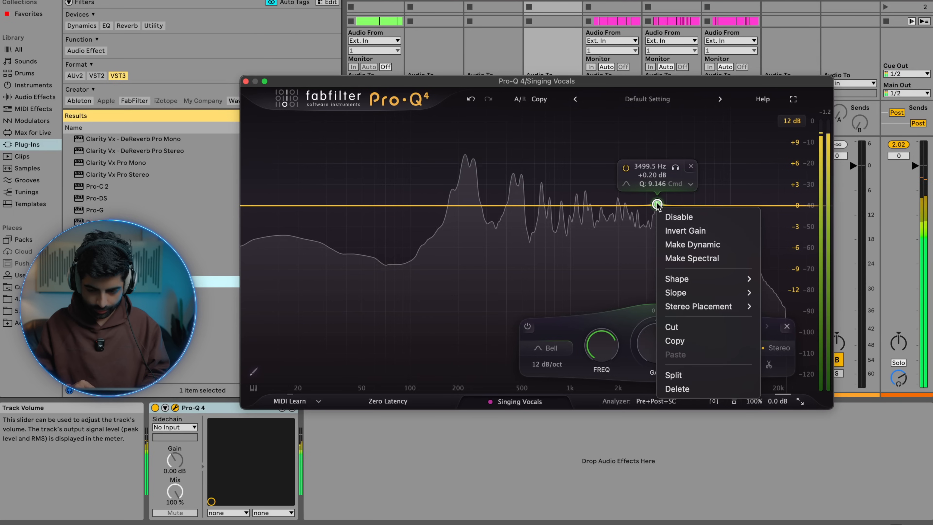
left_click(696, 254)
left_click_drag(657, 204, 659, 272)
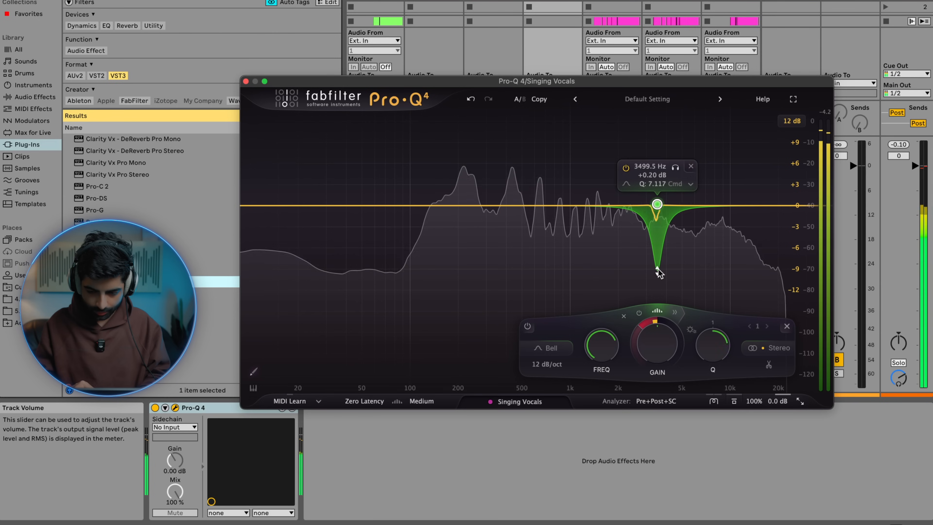
Step: Retune the dynamic band to 3877.1 Hz with Q 6.232, set its threshold to -43.2 dB, and close the Pro-Q 4 window
left_click_drag(675, 167, 687, 174)
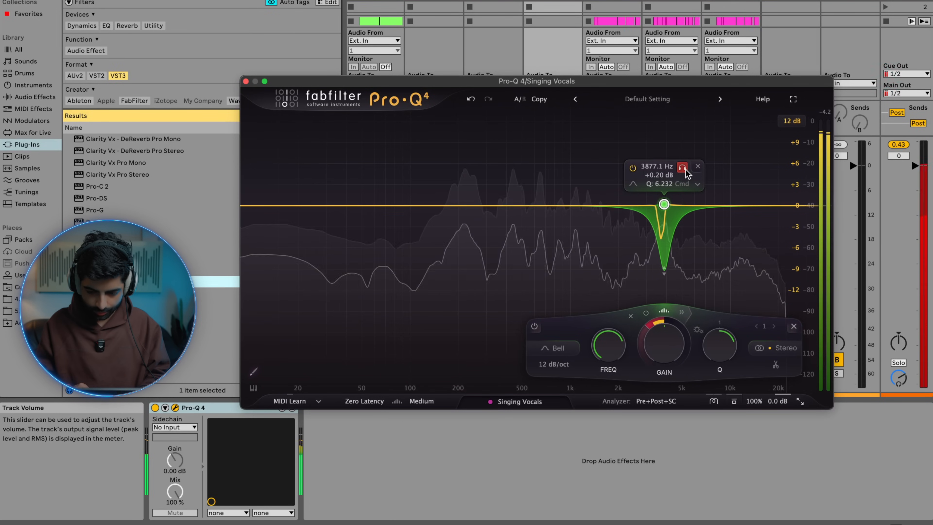
left_click(680, 314)
left_click_drag(624, 352, 626, 355)
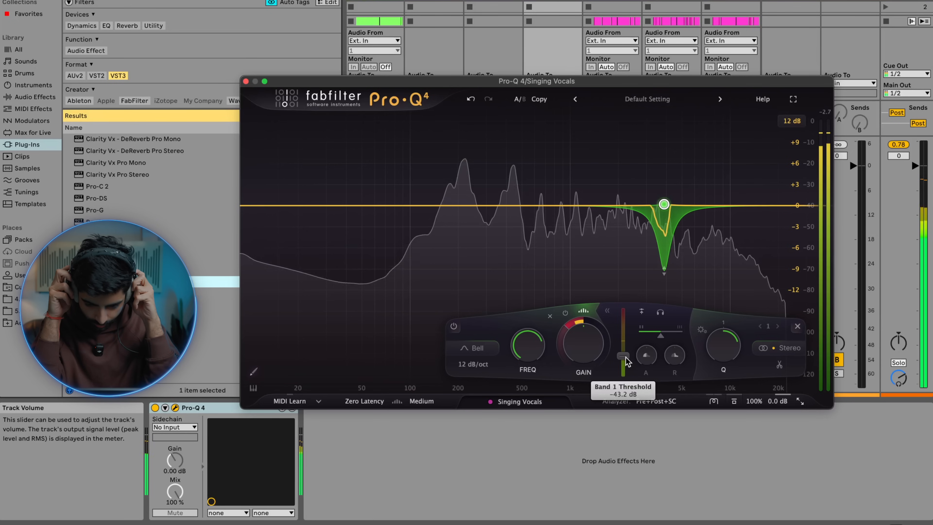
left_click(245, 81)
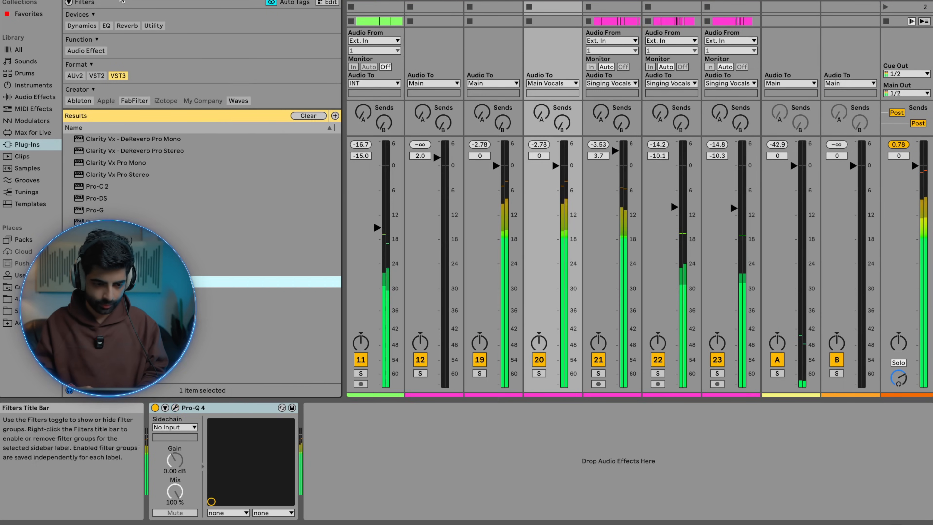
Step: Add EQ Eight after Pro-Q 4 on the Singing Vocals group
left_click(34, 109)
left_click(34, 97)
left_click(101, 86)
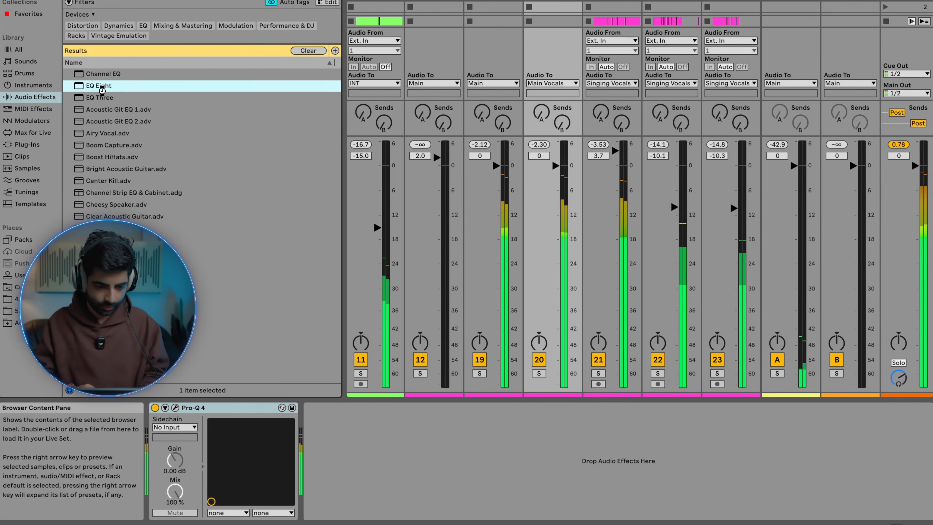
double_click(102, 86)
Step: Set EQ Eight's band 3 to 3.54 kHz with a gain of -3.33 dB and a Q of 4.40
left_click_drag(479, 454, 515, 427)
left_click_drag(318, 500, 317, 485)
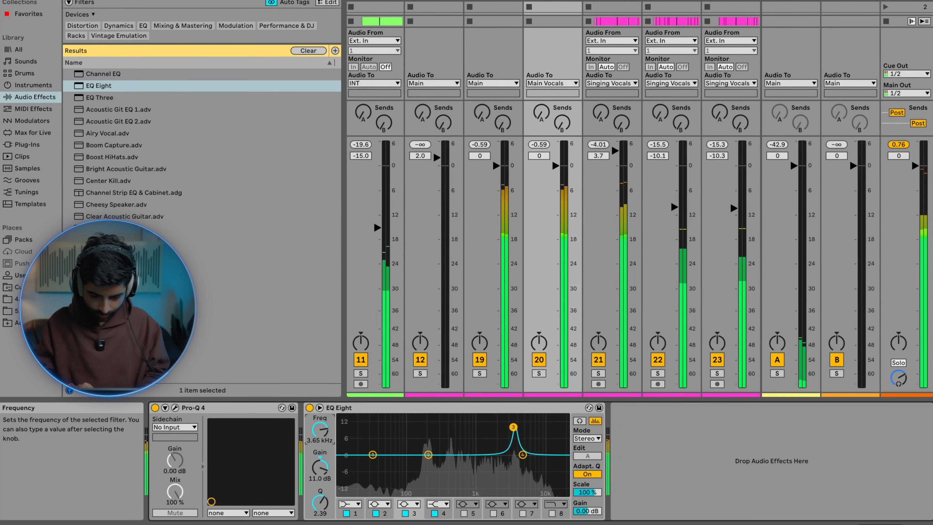
left_click_drag(320, 429, 320, 430)
left_click_drag(320, 502, 320, 493)
left_click(320, 467)
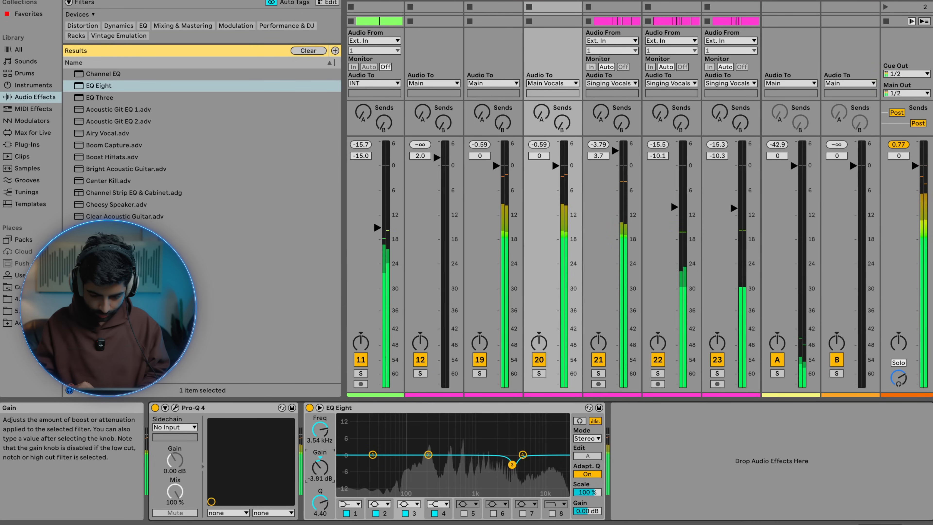
Step: Compare the vocals with Pro-Q 4 and EQ Eight bypassed and active together
left_click(354, 407)
left_click(241, 407, "shift")
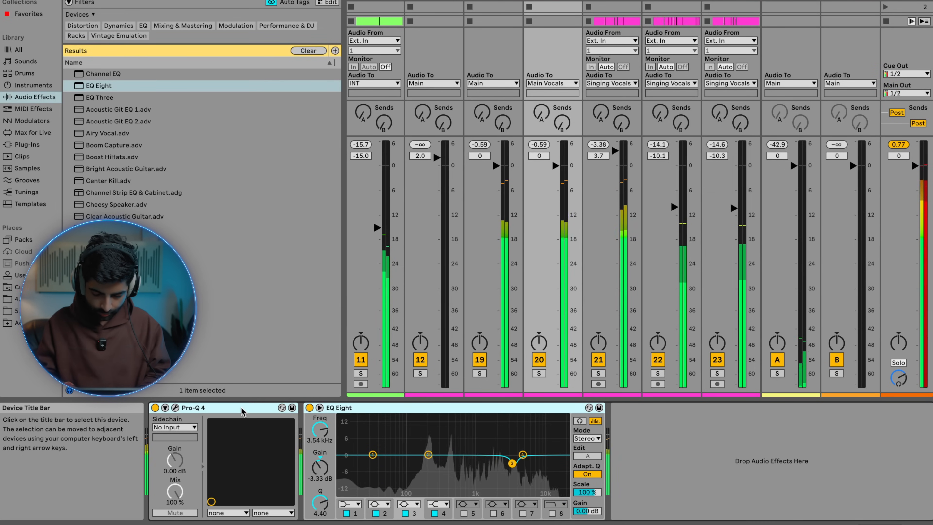
key("0")
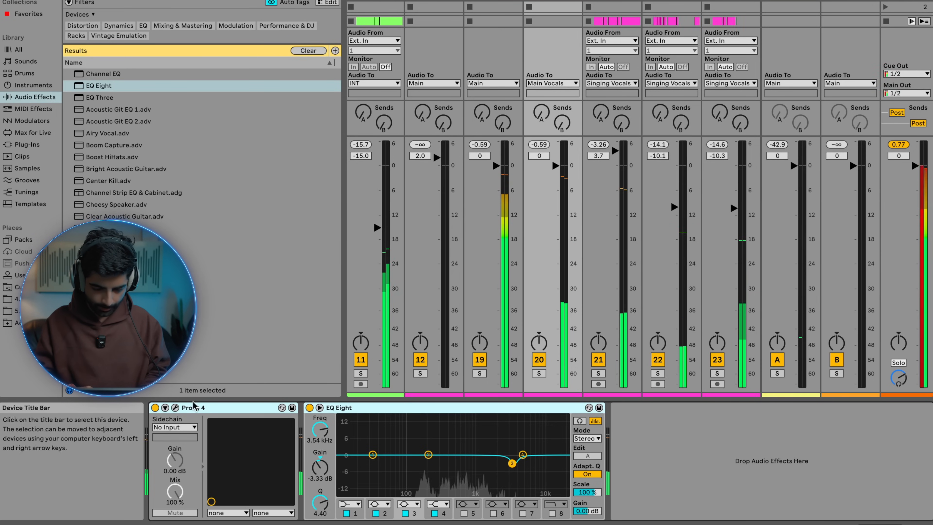
Step: Add a 30 dB/oct low cut at 104.58 Hz in Pro-Q 4 on Singing Vocals and close its window
left_click(175, 407)
left_click(372, 210)
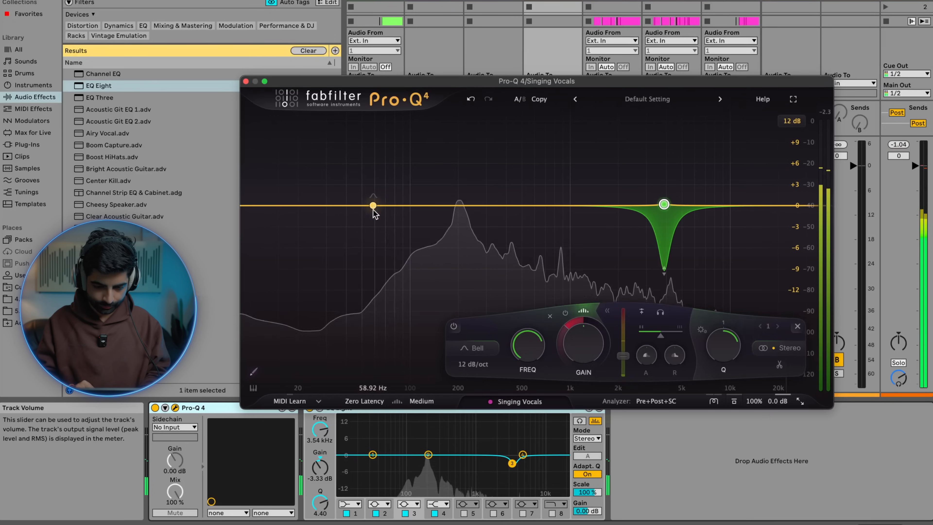
left_click(406, 230)
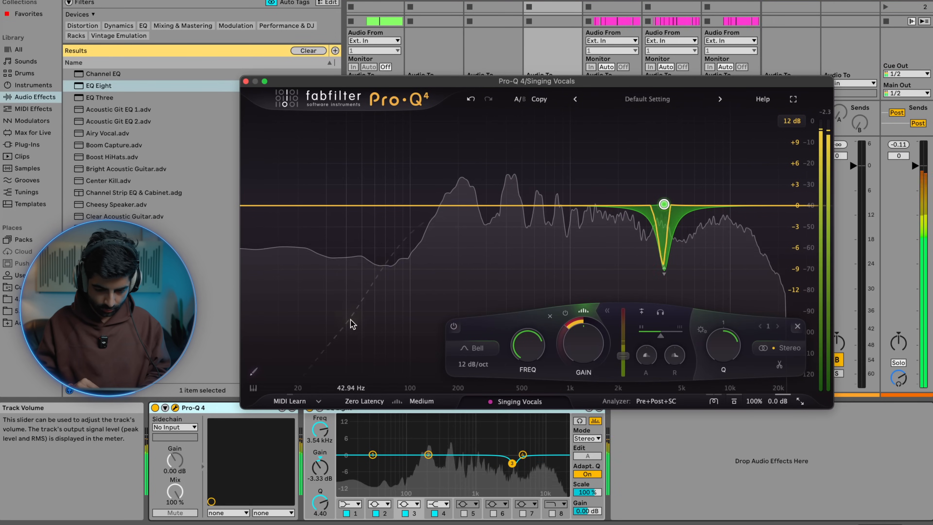
left_click(358, 326)
left_click_drag(358, 330, 419, 250)
left_click(356, 345)
left_click(434, 206, "alt+shift")
left_click(434, 206, "alt+shift")
left_click(434, 206, "alt+shift")
left_click_drag(434, 205, 413, 206)
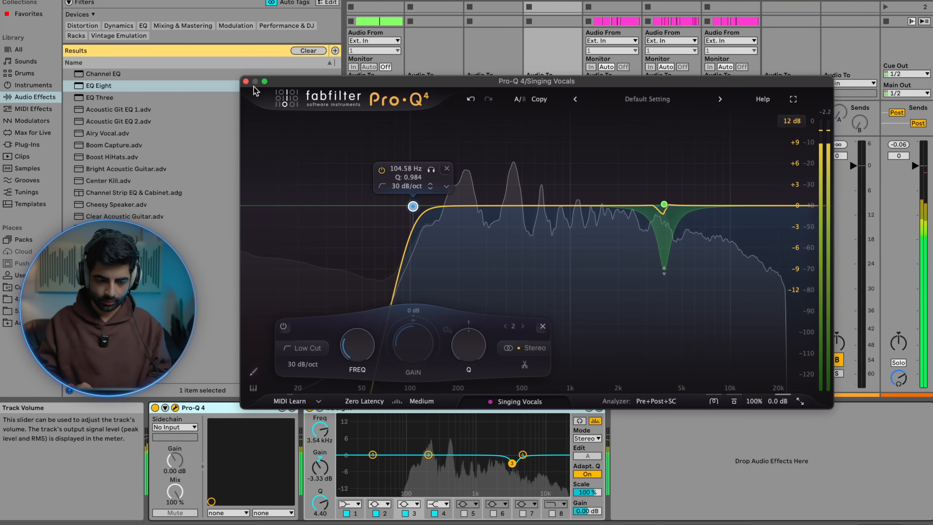
left_click(246, 81)
Step: Compare the Singing Vocals sound with both EQ devices switched off and back on after adding the low cut
left_click(385, 407)
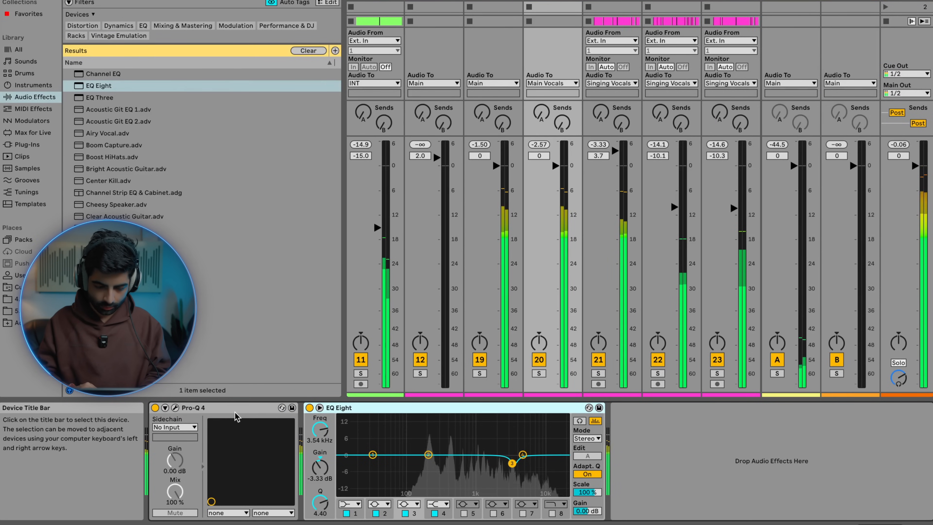
left_click(228, 407, "shift")
key("0")
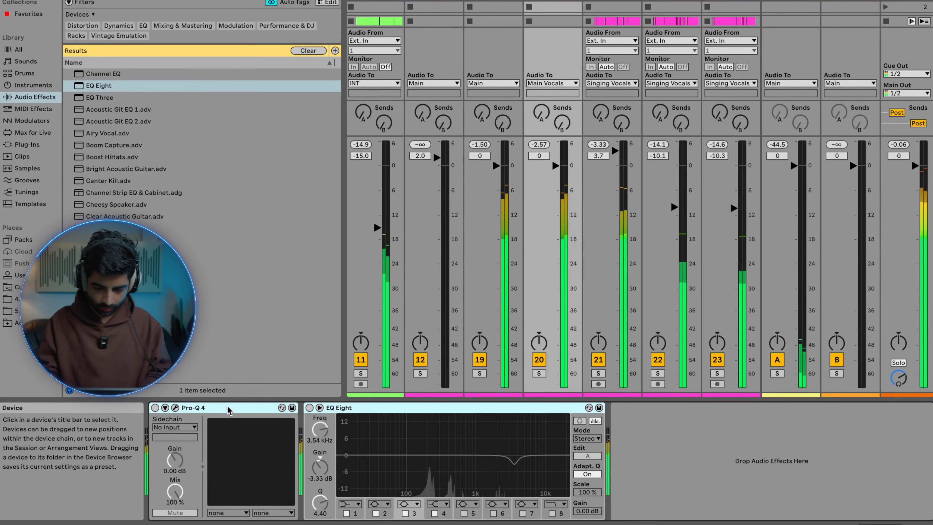
key("0")
Step: Switch to the Arrangement View and unfold the Main Vocals and Rap Vocals groups around the start of the rap section
left_click(469, 0)
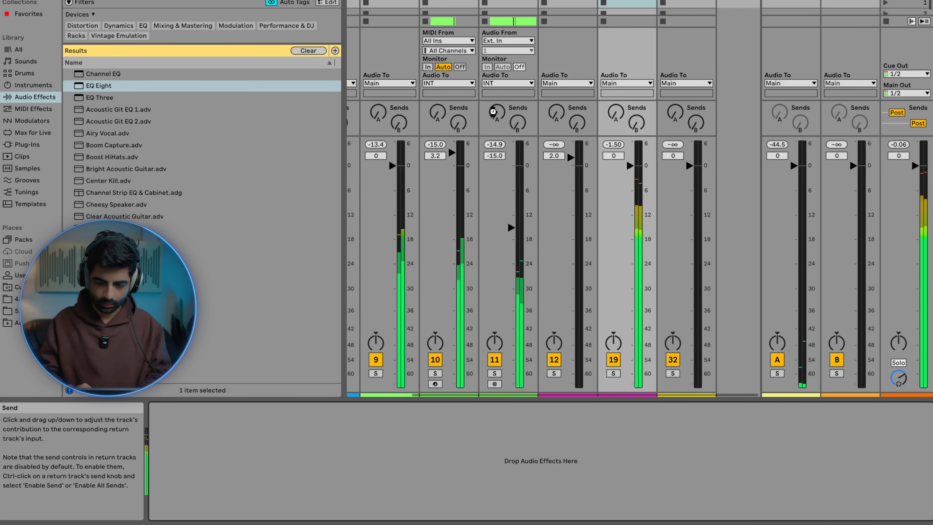
key("Tab")
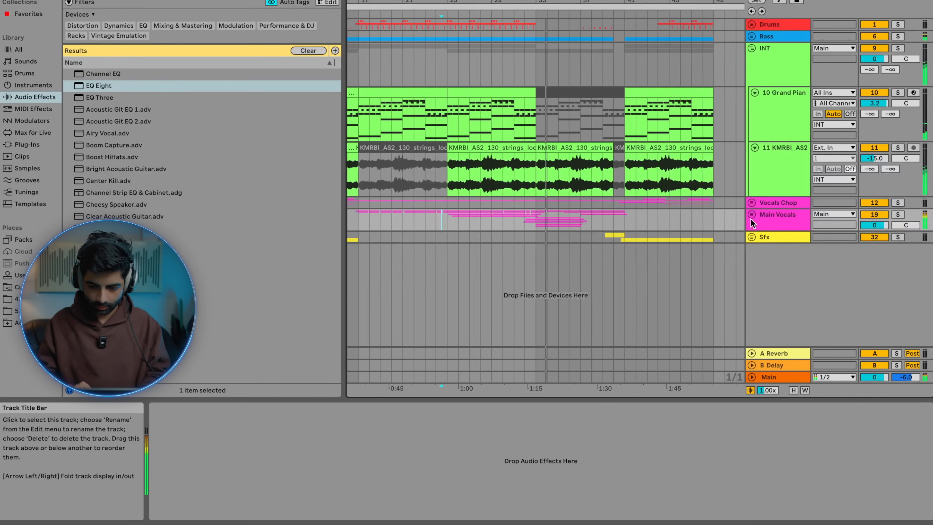
left_click(750, 214)
scroll(612, 254, "down", 5)
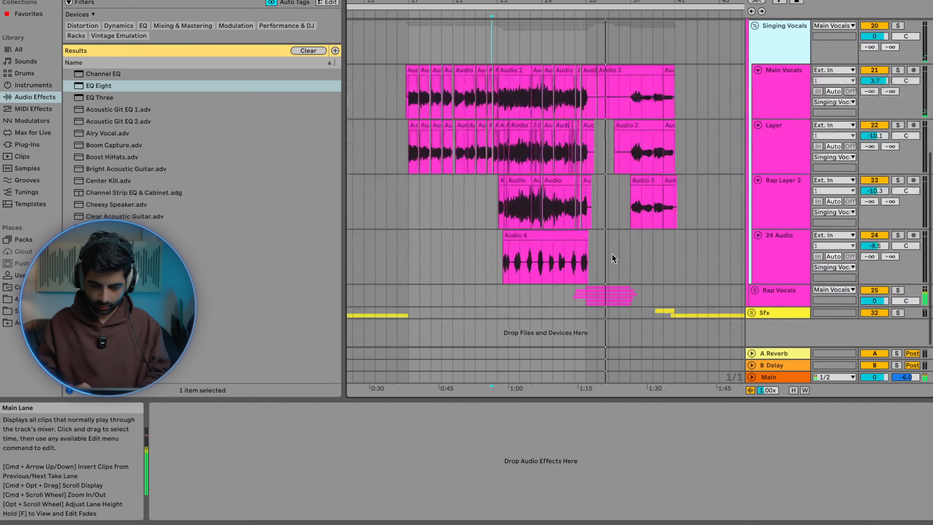
scroll(605, 254, "up", 5)
left_click(522, 301)
key("space")
key("space")
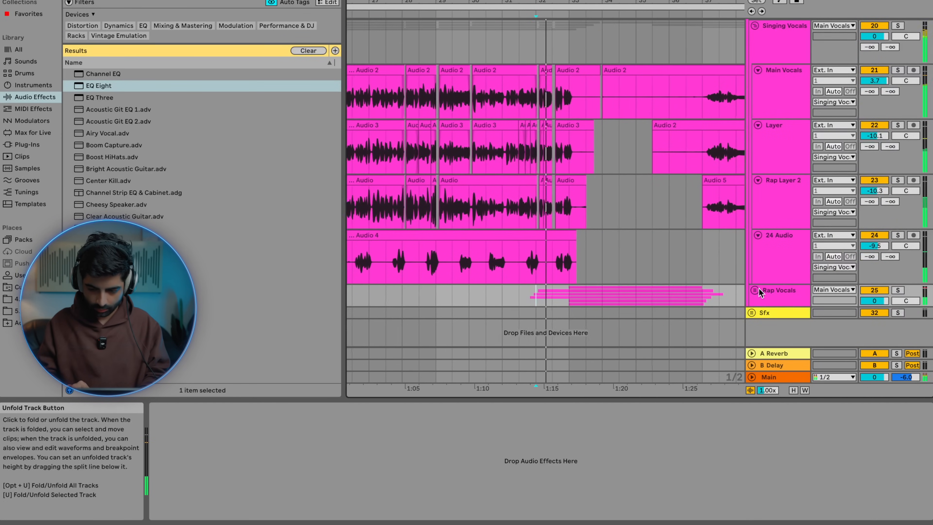
left_click(755, 290)
Step: Delete the audio before bar 33 across the Rap Vocals tracks so their clips start together
scroll(620, 183, "down", 10)
scroll(616, 180, "up", 7)
scroll(615, 178, "up", 3)
scroll(549, 163, "up", 4)
key("space")
left_click(504, 156)
scroll(504, 156, "down", 4)
scroll(504, 156, "down", 3)
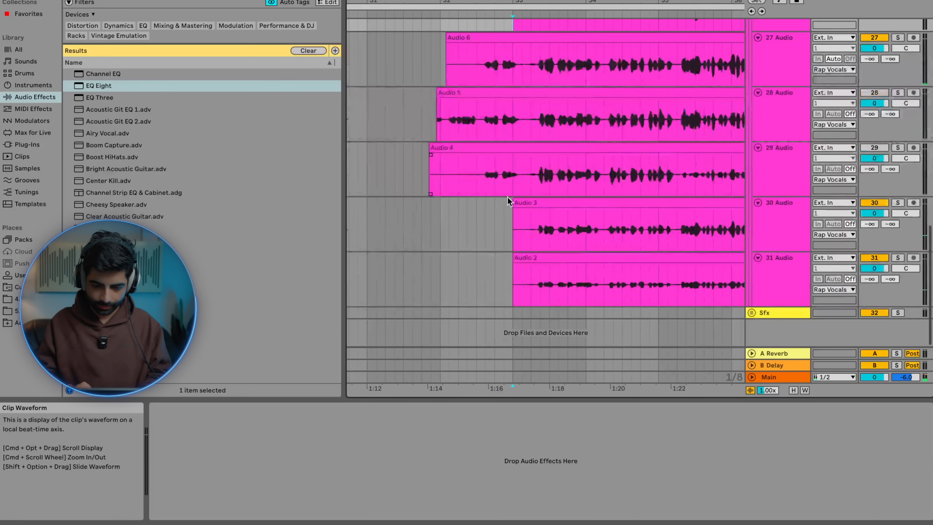
left_click(440, 277, "shift")
key("Delete")
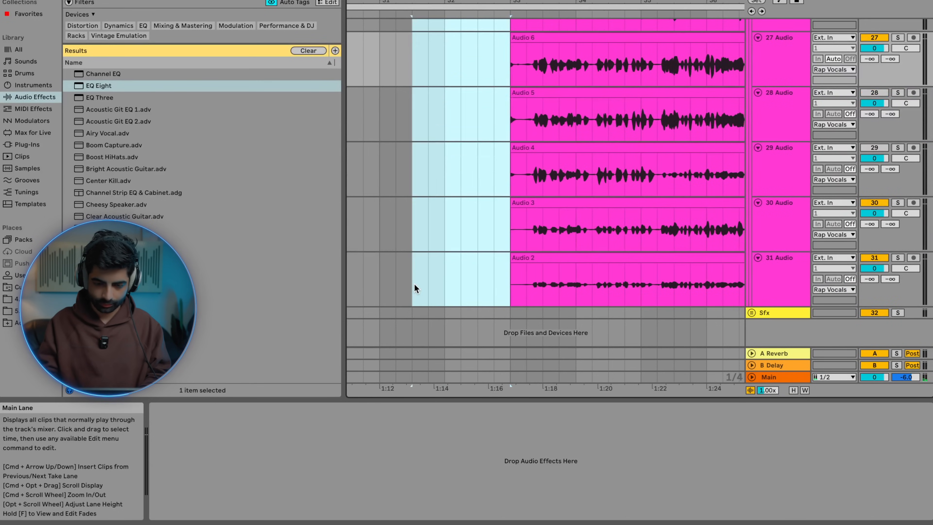
Step: Play the rap section from bar 33 and audition tracks 26, 27, 30 and 31 using solo
scroll(514, 239, "left", 5)
left_click(616, 176)
scroll(631, 175, "up", 3)
scroll(630, 175, "down", 4)
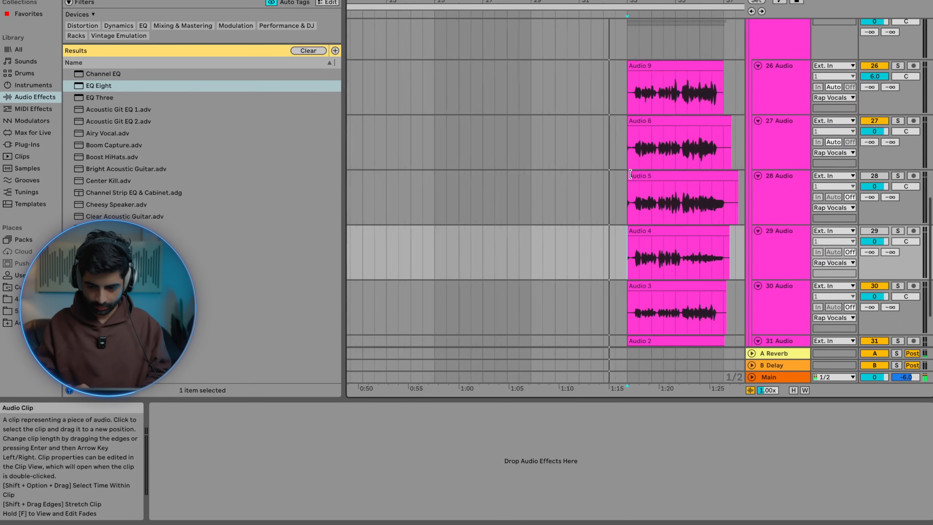
scroll(630, 175, "up", 4)
scroll(459, 97, "down", 2)
scroll(458, 96, "up", 1)
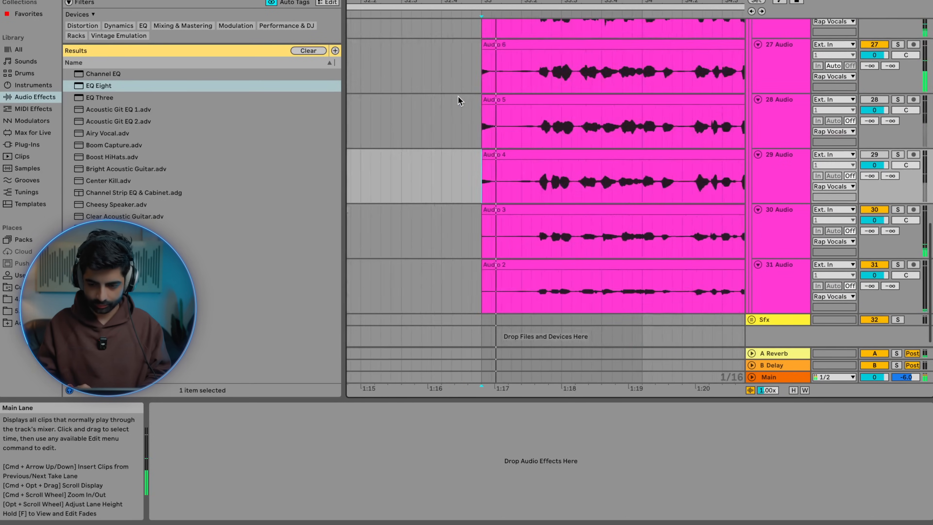
scroll(458, 96, "up", 3)
left_click(897, 70)
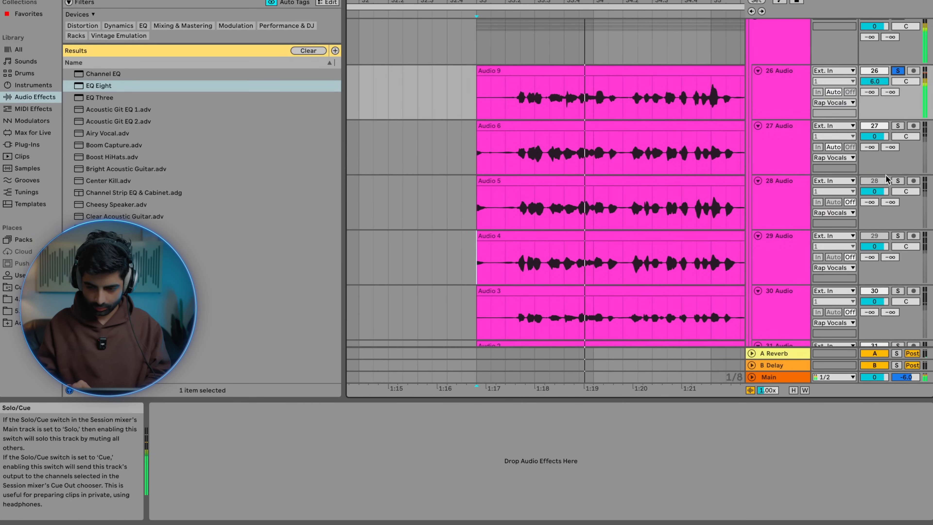
left_click(897, 125)
scroll(798, 162, "down", 3)
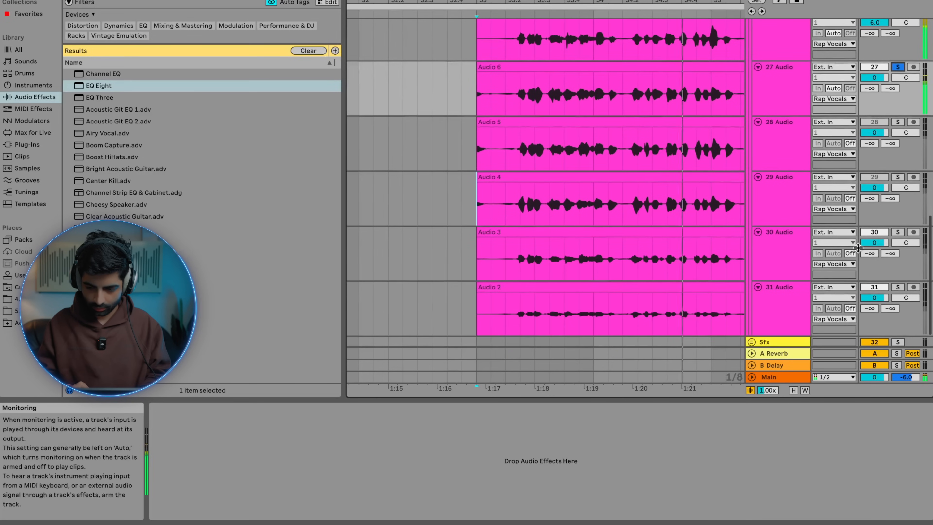
left_click(897, 231)
left_click(897, 287)
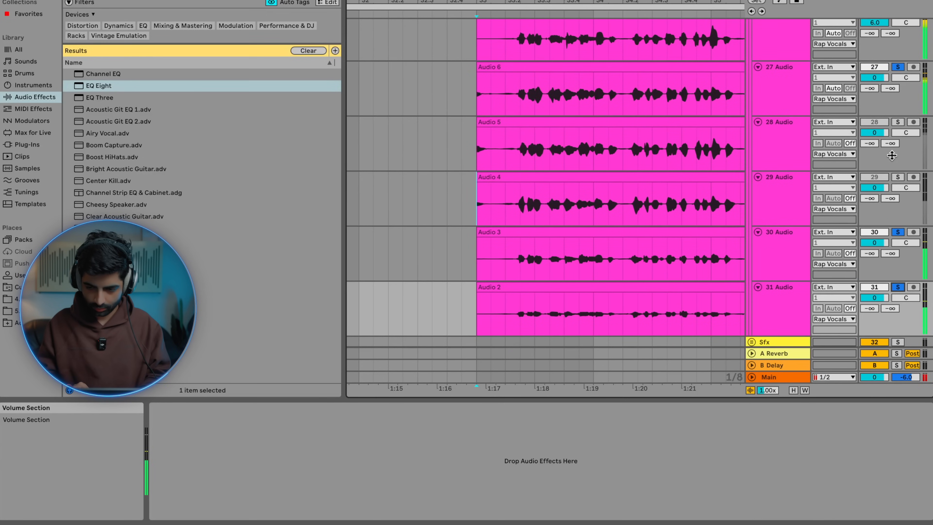
Step: Solo rap tracks 31, 30, 29, 28 and 27 one at a time during playback, and clear the solo
left_click(897, 287)
key("space")
key("space")
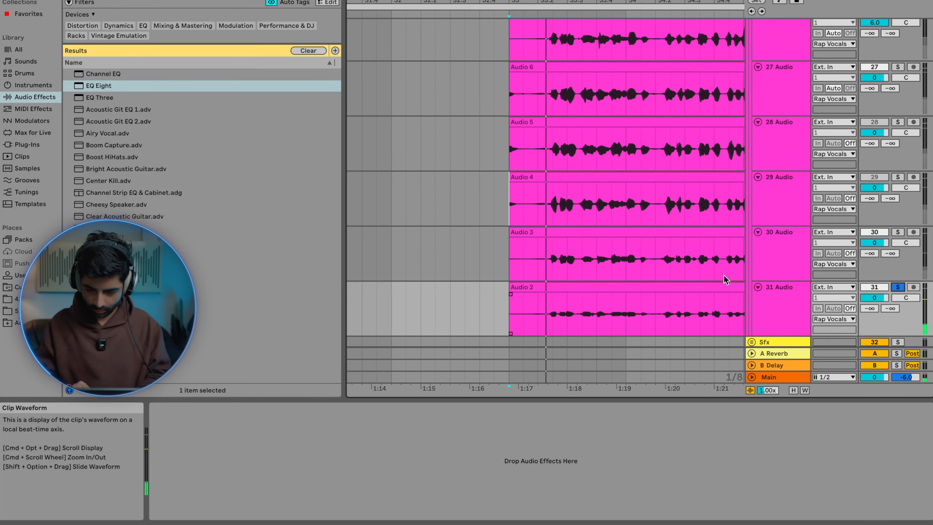
left_click(897, 231)
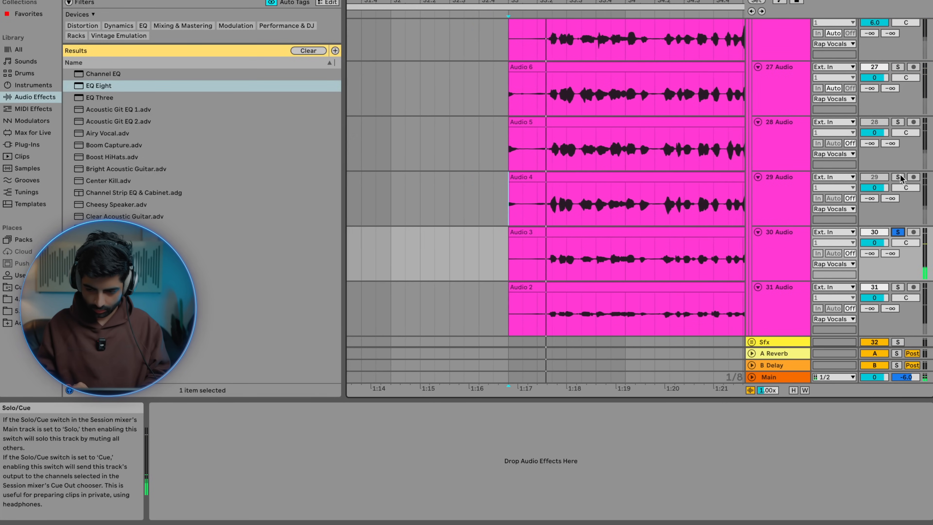
left_click(900, 177)
scroll(900, 175, "up", 3)
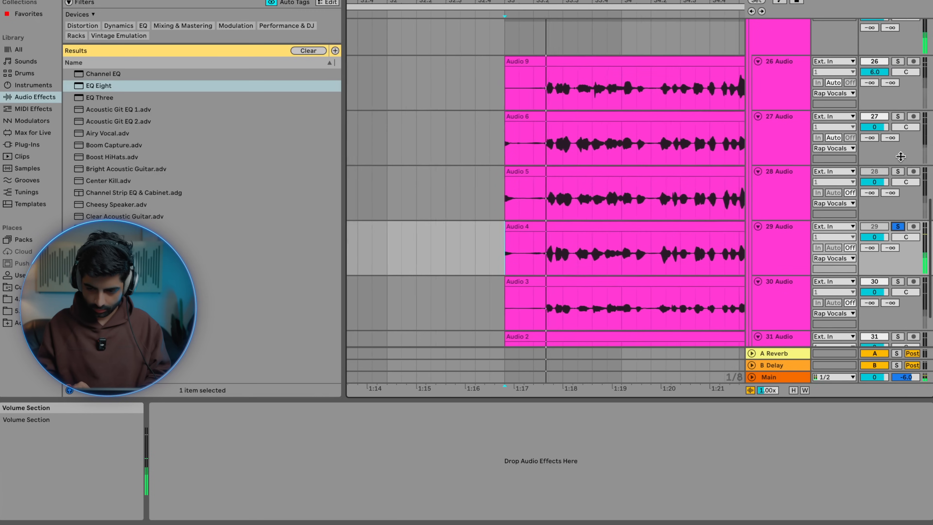
left_click(900, 172)
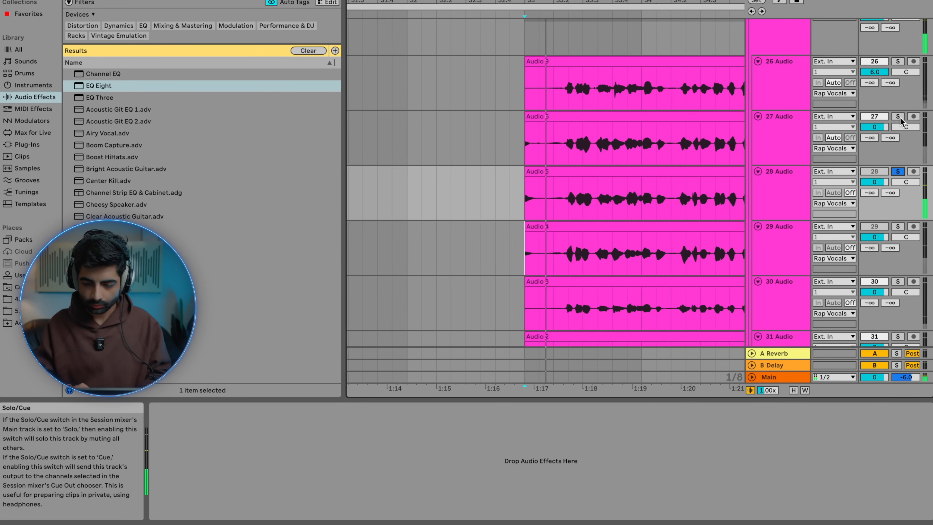
left_click(897, 116)
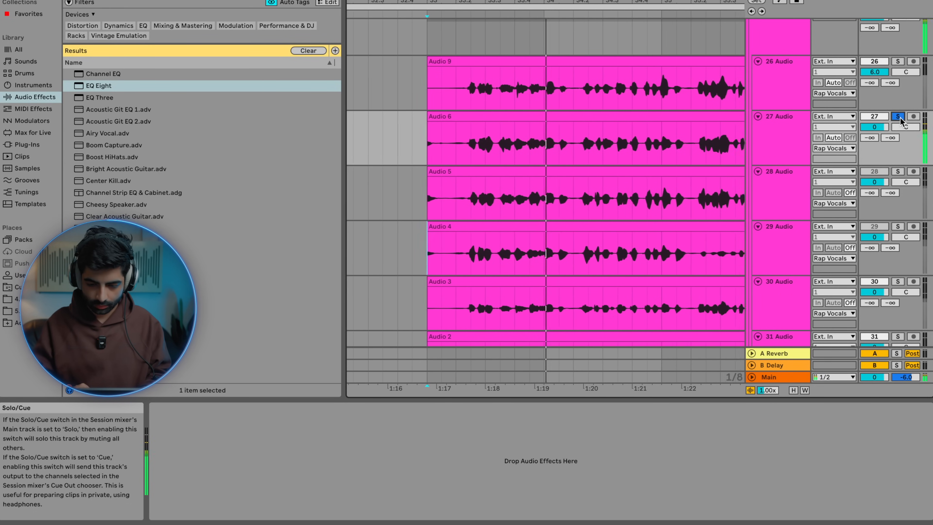
left_click(900, 118)
scroll(719, 153, "down", 5)
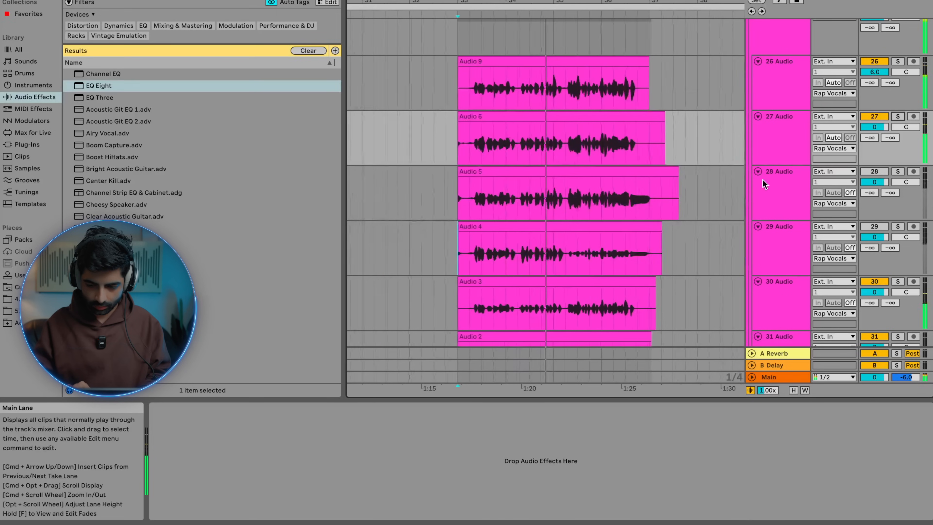
Step: Trim the lead-in before the first words on track 27 and cut off the clip tails after bar 37 on tracks 27 to 31
left_click(762, 180)
left_click(444, 148)
key("super+e")
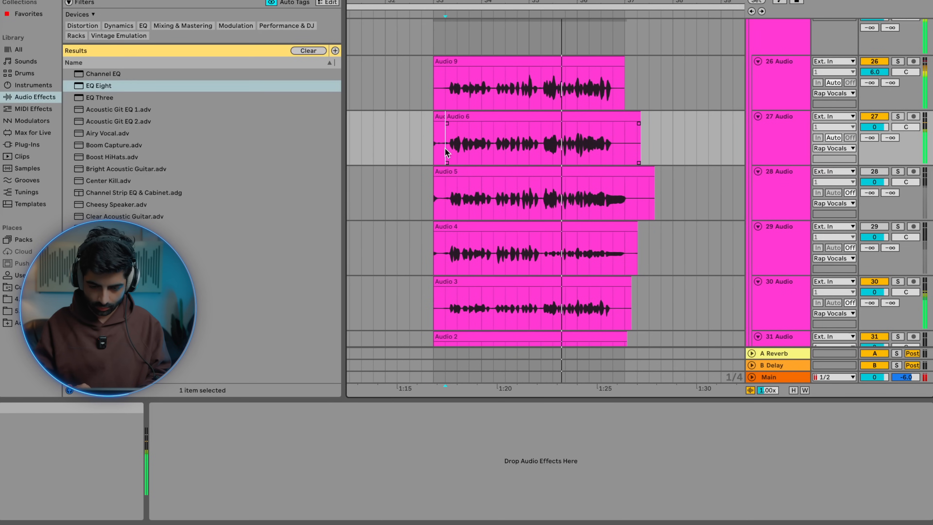
left_click_drag(444, 148, 429, 148)
key("Delete")
left_click_drag(621, 149, 673, 295)
scroll(672, 295, "up", 2)
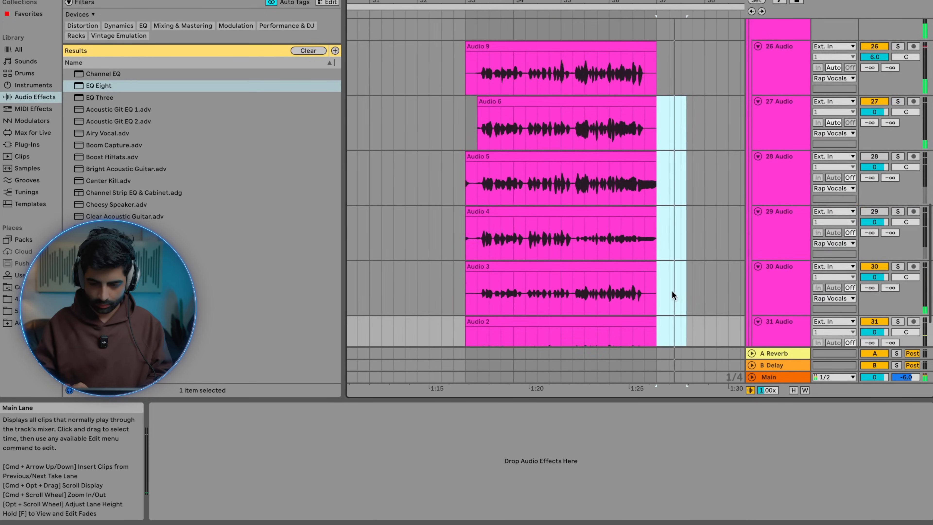
left_click(769, 139)
scroll(466, 110, "up", 3)
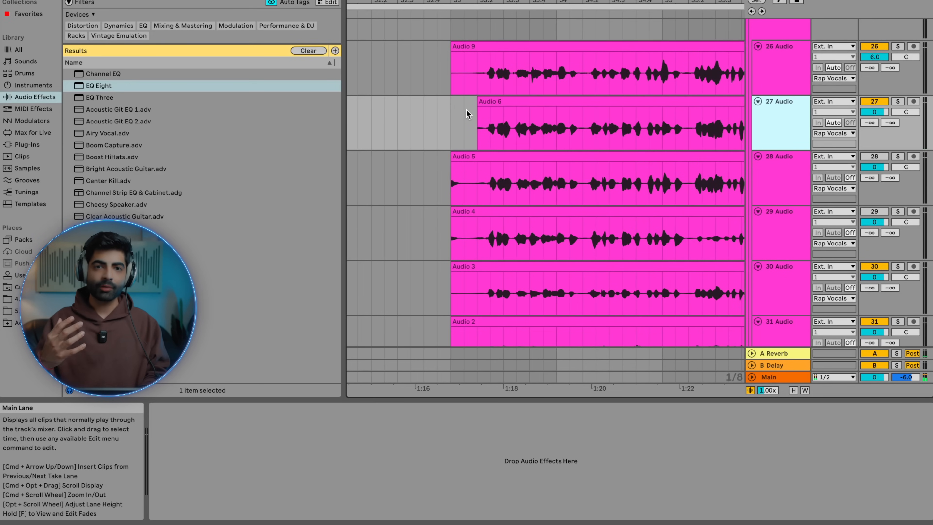
scroll(465, 109, "down", 3)
left_click(457, 82)
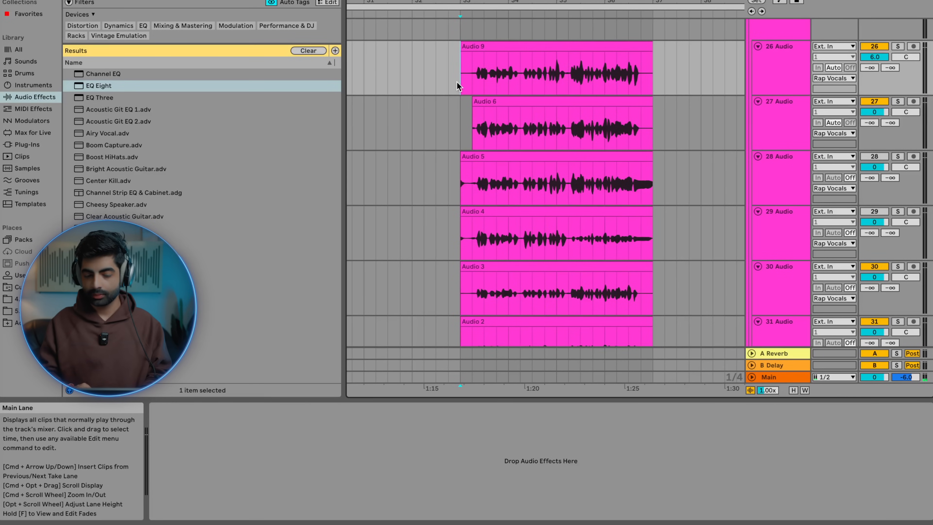
left_click_drag(457, 82, 653, 320)
left_click_drag(473, 142, 638, 136)
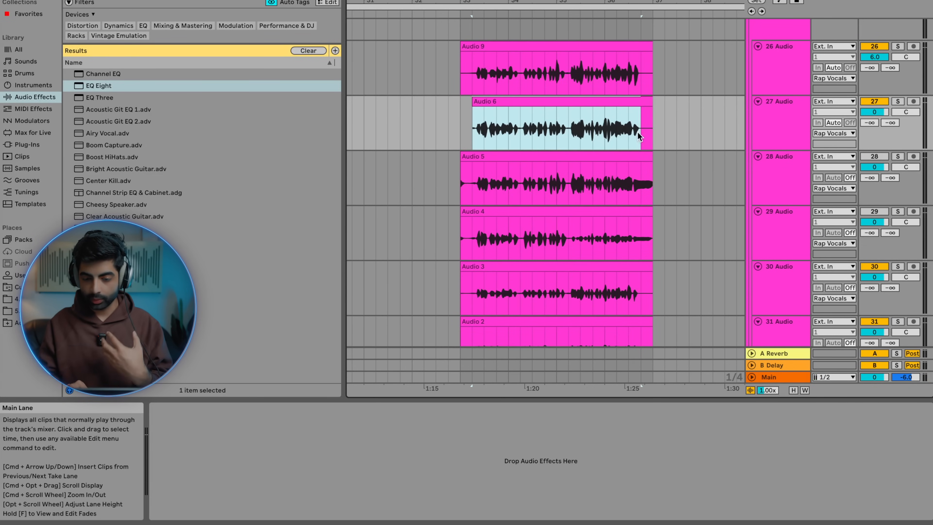
left_click_drag(461, 77, 642, 78)
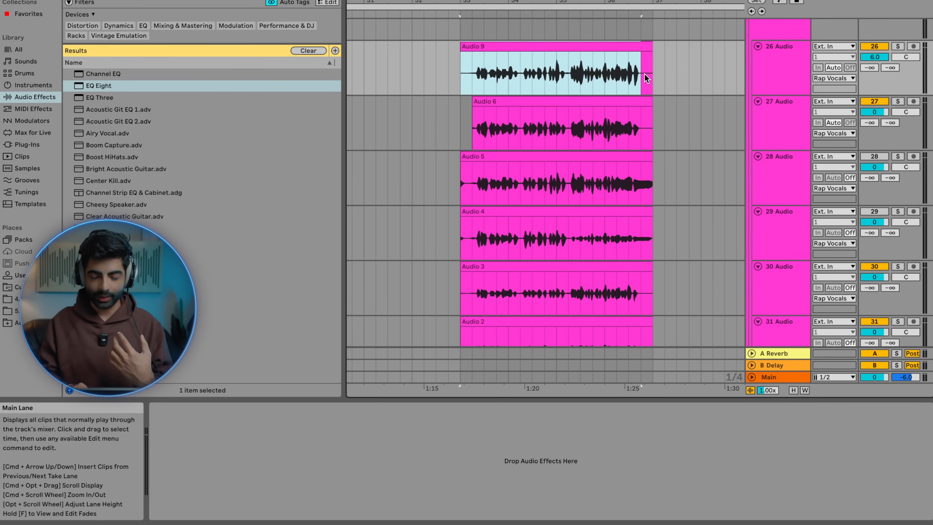
Step: Solo track 26 and play its rap clip from just before the first words
left_click(898, 36)
left_click(898, 46)
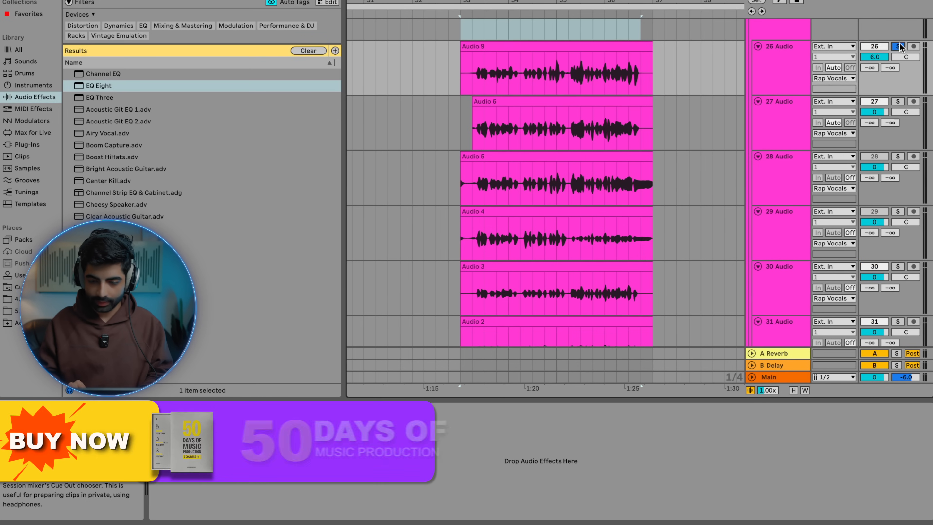
left_click(477, 81)
key("space")
scroll(476, 78, "down", 3)
scroll(695, 119, "up", 1)
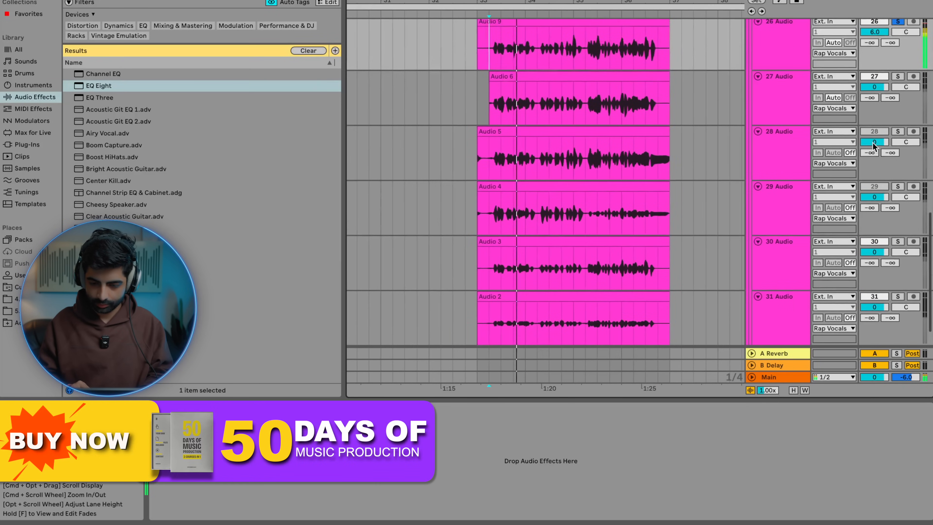
Step: Solo track 28 and play its rap clip from around the first words
left_click(898, 132)
scroll(542, 161, "left", 2)
left_click(542, 161)
key("space")
key("space")
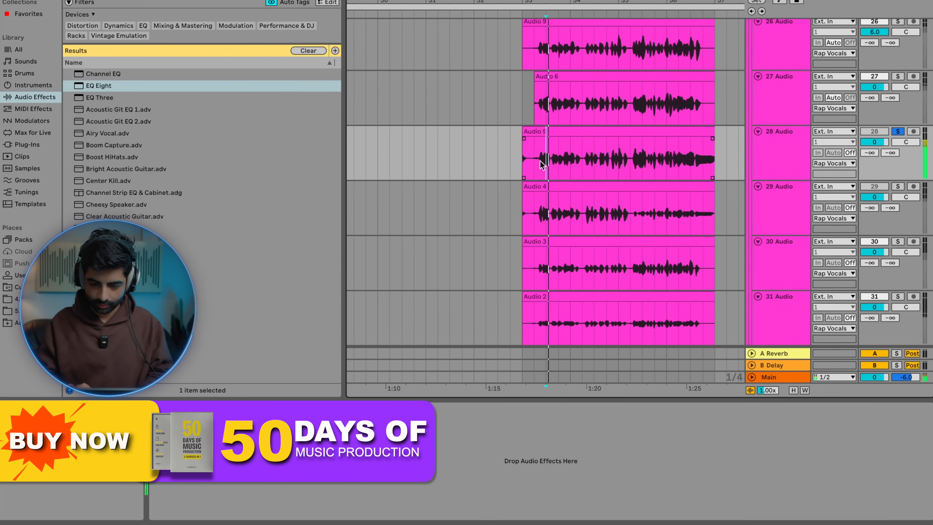
scroll(542, 161, "up", 3)
scroll(541, 160, "down", 1)
scroll(542, 161, "down", 3)
scroll(542, 161, "up", 1)
scroll(542, 160, "right", 1)
scroll(561, 167, "up", 3)
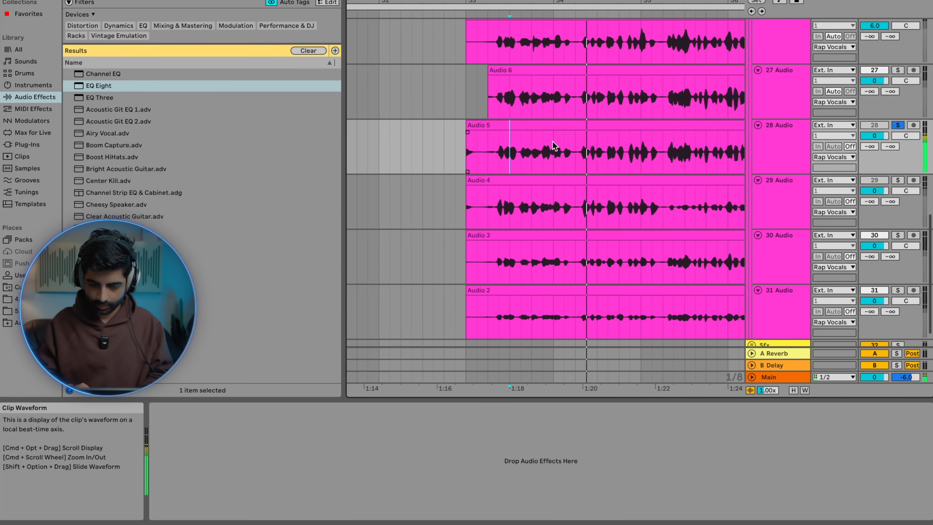
Step: Add track 27 to the solo and listen to tracks 27 and 28 together
left_click(897, 70)
scroll(685, 187, "right", 2)
scroll(685, 188, "down", 1)
scroll(685, 188, "down", 1)
scroll(685, 187, "left", 1)
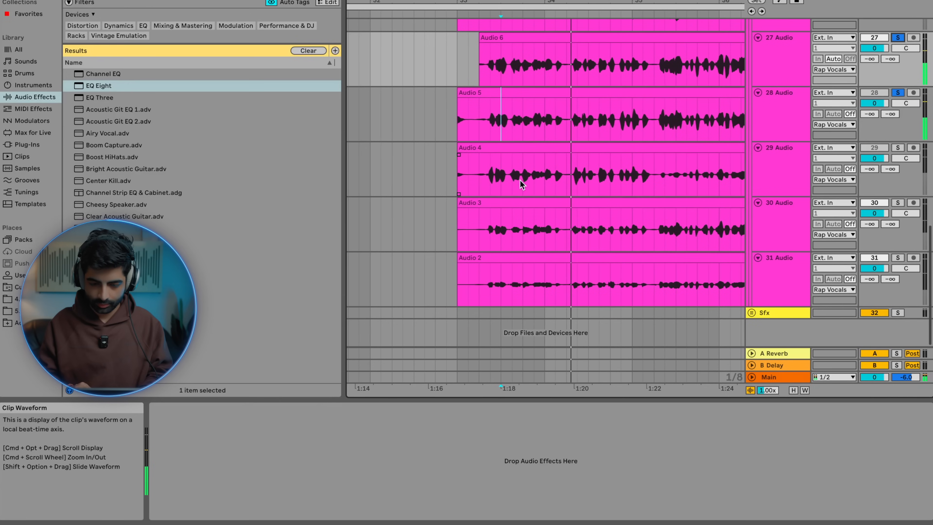
Step: Solo track 29, play its clip from near the start, and delete the track
left_click(477, 180)
left_click(898, 148)
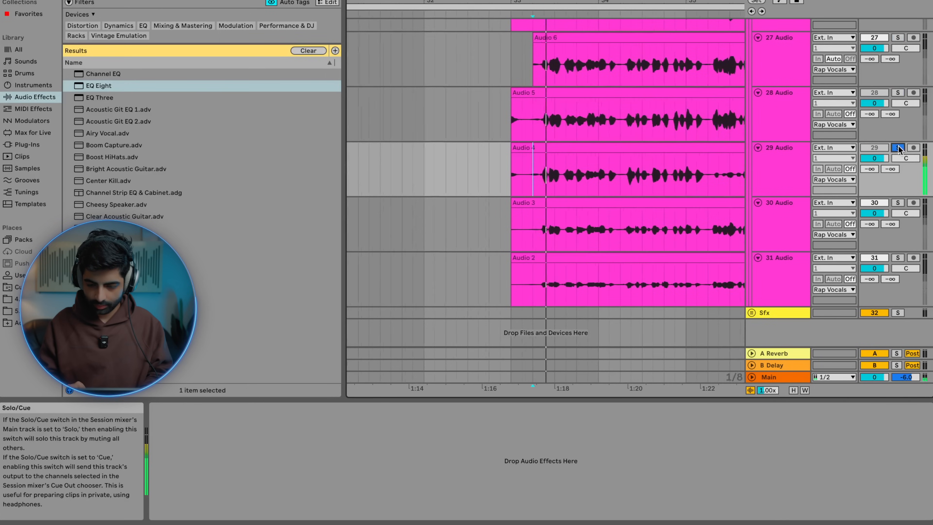
left_click(769, 169)
key("Delete")
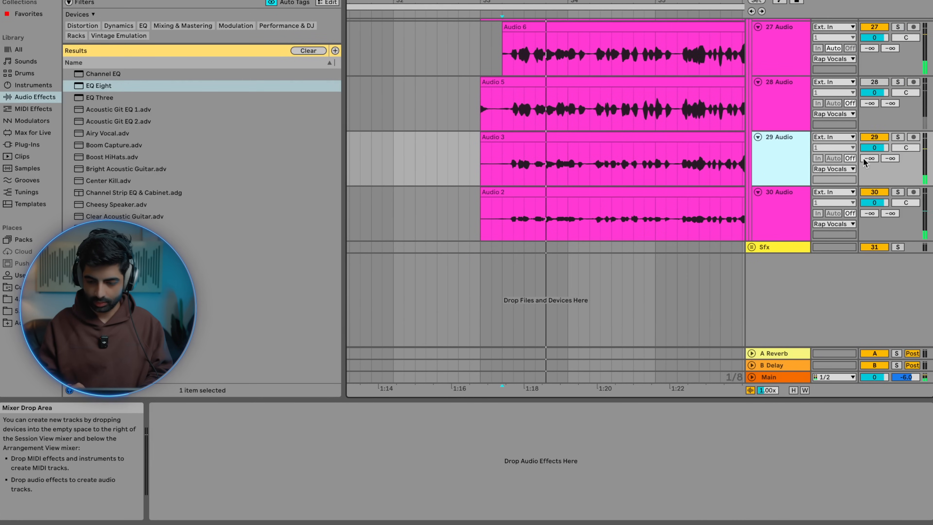
Step: Audition tracks 29 and 30 in solo, clear the solo, and lower track 30's volume to -4.4 dB
left_click(897, 138)
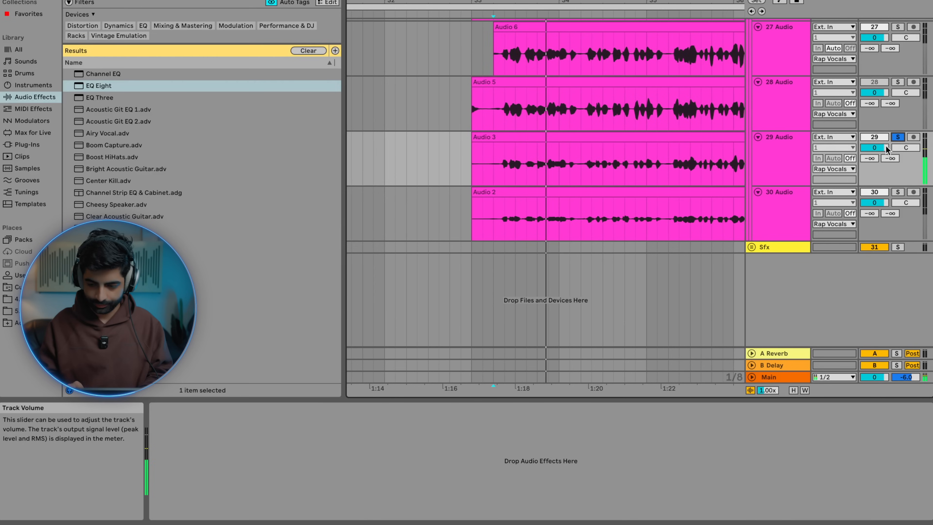
left_click(897, 192)
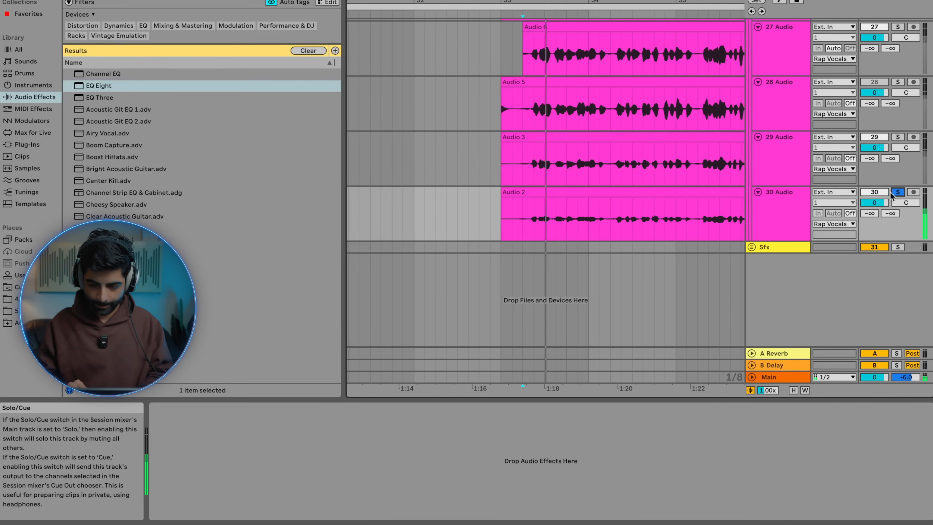
left_click(898, 192)
left_click_drag(882, 203, 879, 203)
scroll(600, 161, "down", 5)
scroll(600, 161, "up", 4)
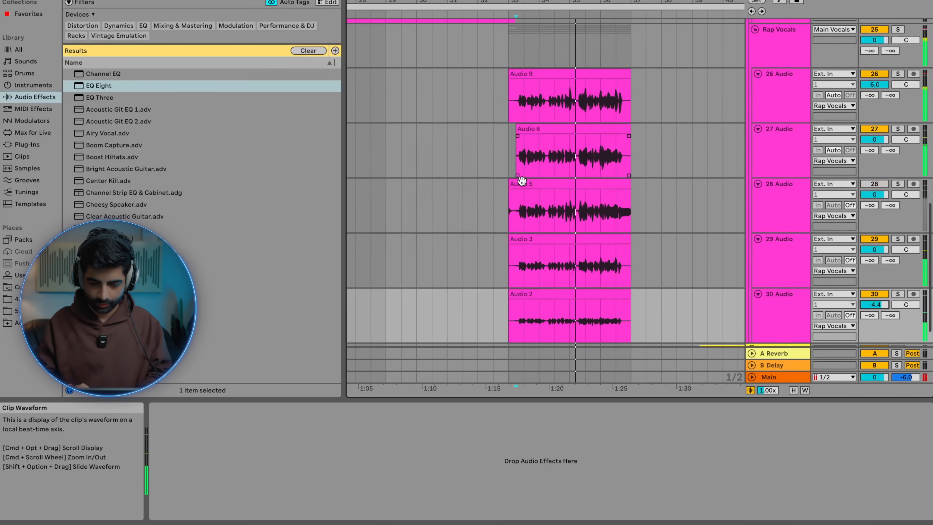
scroll(518, 177, "up", 5)
scroll(490, 176, "down", 3)
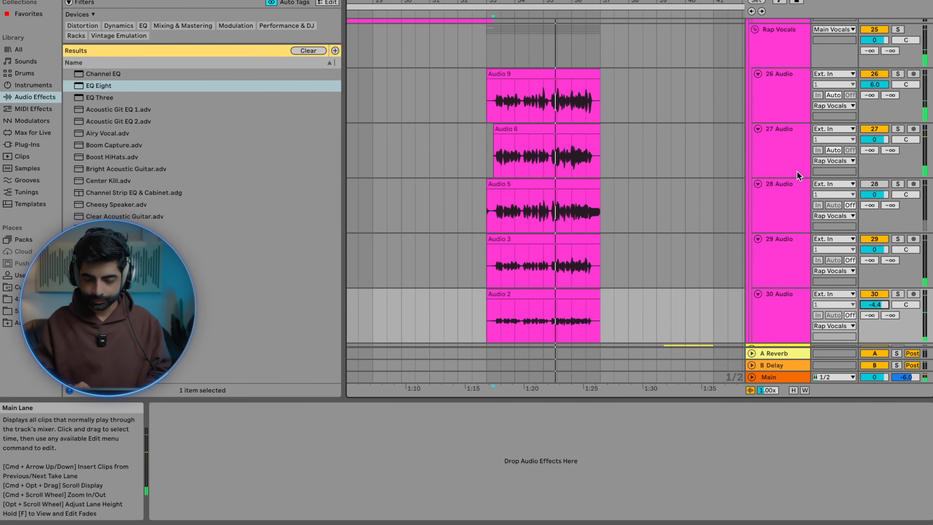
Step: Reactivate the muted track 28
left_click(783, 154)
left_click(783, 185, "shift")
left_click(877, 184)
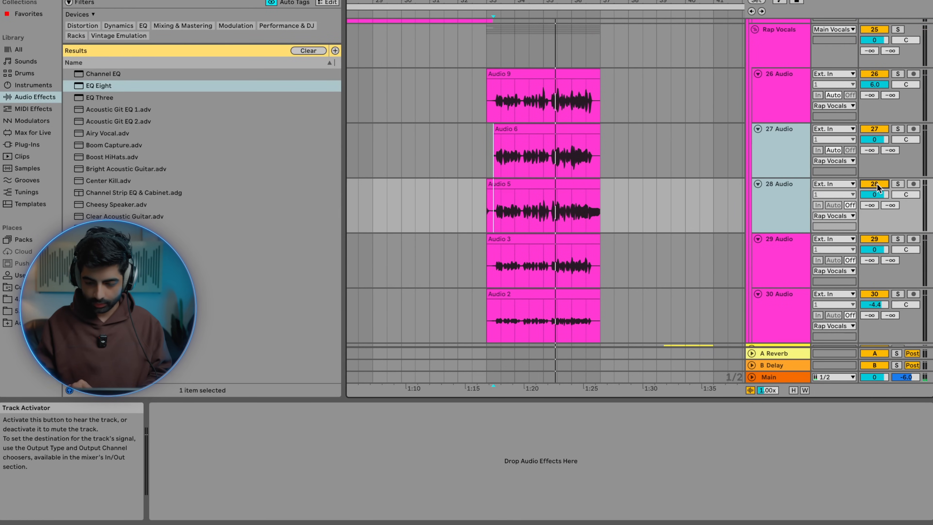
Step: Rename track 27 as M L and track 28 as M R
left_click(779, 159)
key("ctrl+r")
left_click(780, 194)
key("ctrl+r")
type("M R")
Step: Rename tracks 30 and 29 both as Rap L
left_click(769, 254)
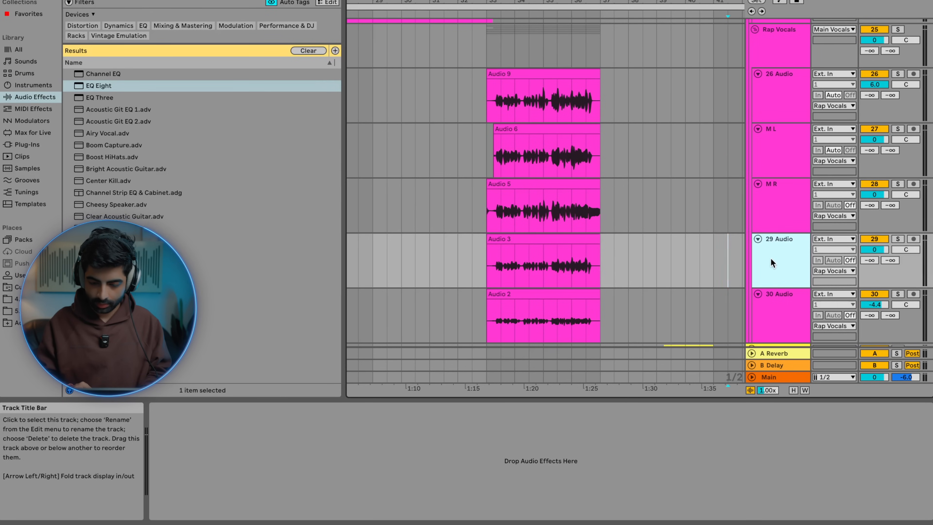
left_click(778, 300)
key("ctrl+r")
type("Rap L")
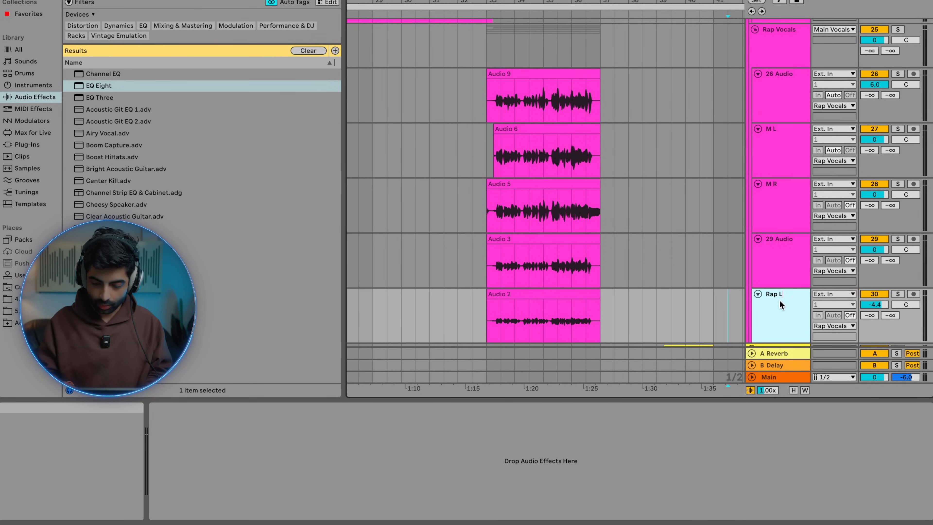
left_click(778, 227)
left_click(777, 257)
key("super+r")
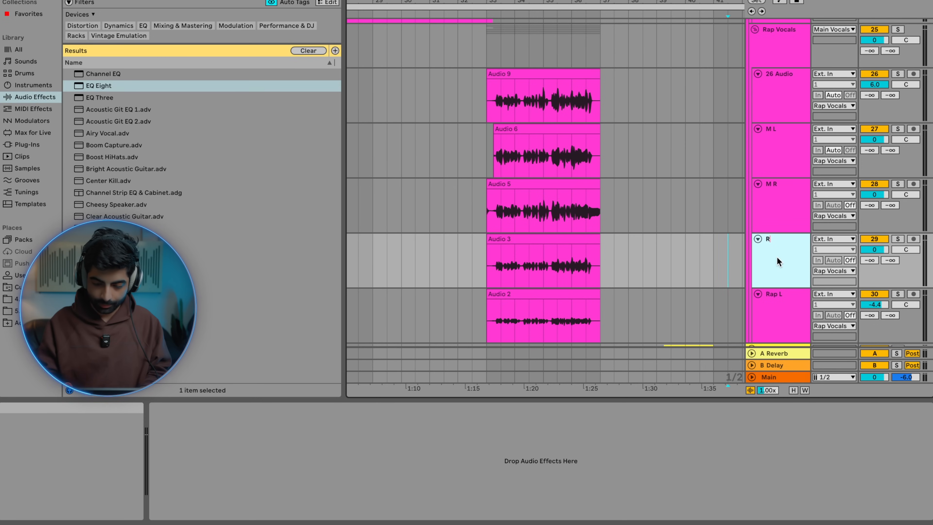
Step: Rename track 26 as Main Vocals
scroll(778, 261, "up", 1)
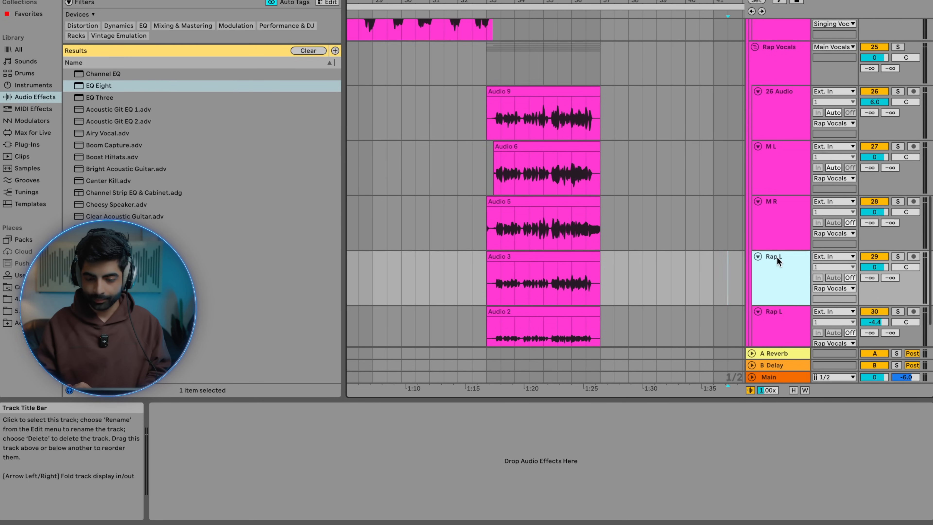
left_click(773, 93)
key("super+r")
type("Main Vocals")
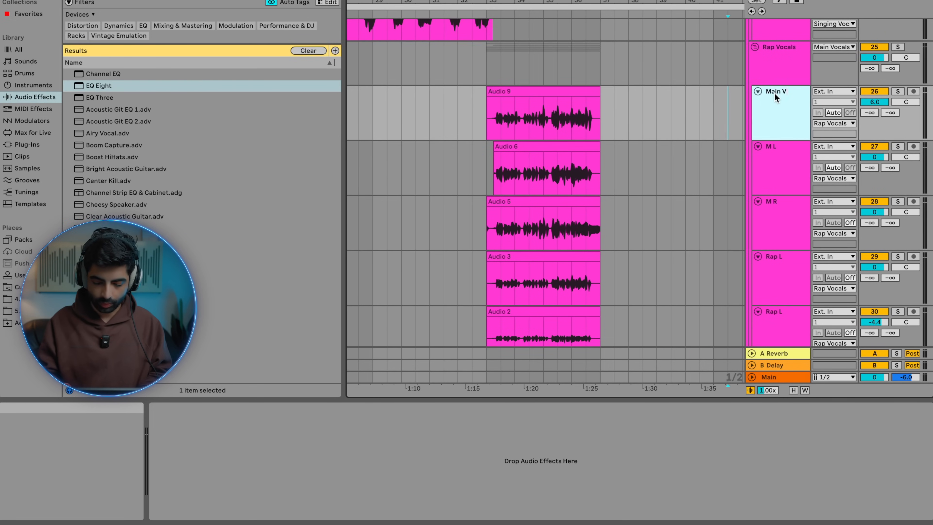
key("Return")
Step: Fade in the start of the Main Vocals clip at bar 33 and play it
key("plus")
key("plus")
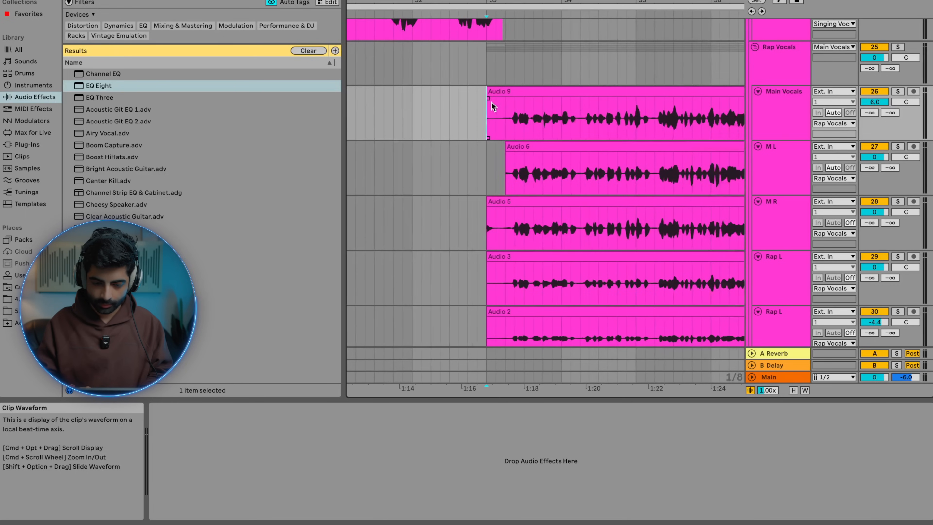
key("minus")
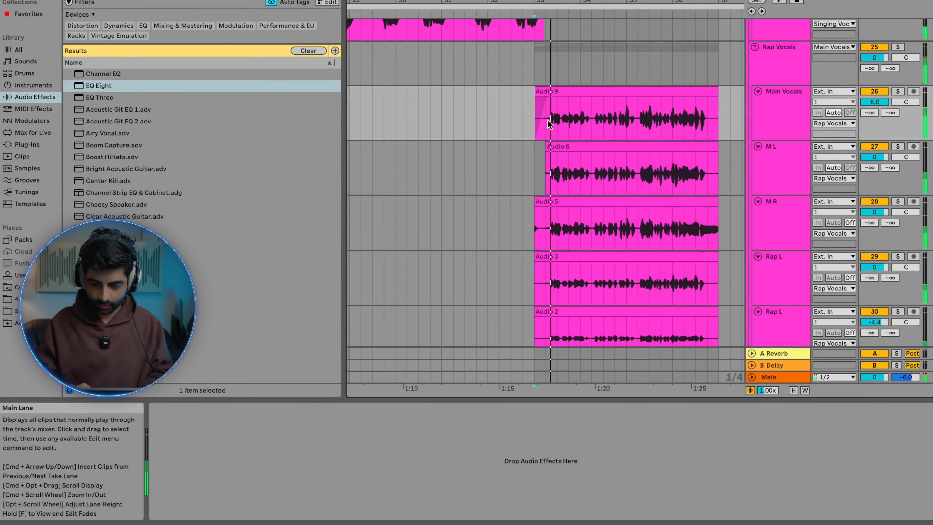
Step: Mute the M L, M R and both Rap L tracks together
left_click(804, 173)
scroll(804, 173, "down", 1)
left_click(777, 277, "shift")
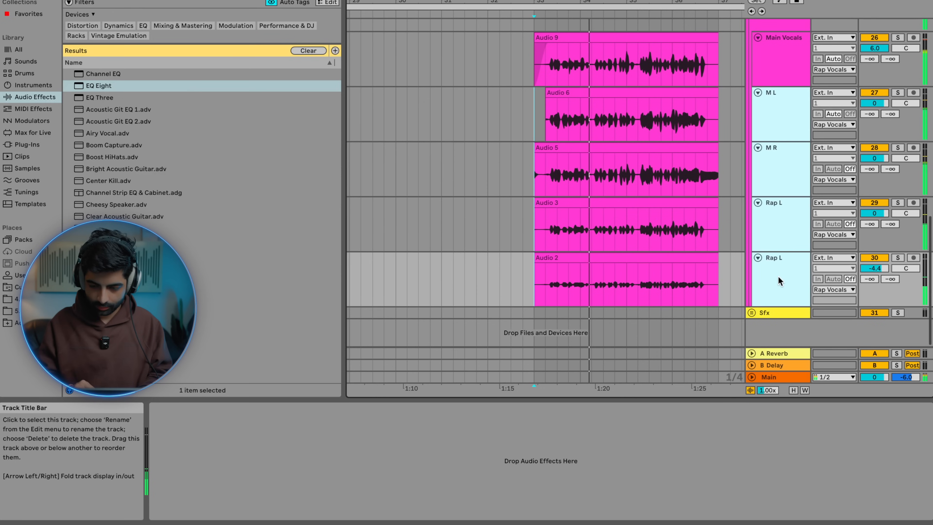
scroll(777, 275, "up", 2)
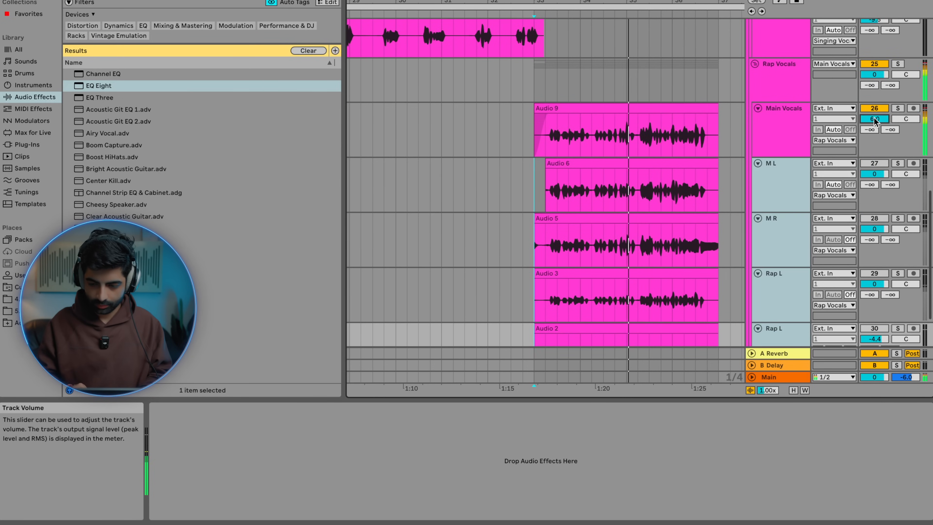
Step: Reset the Main Vocals track volume to 0 dB
key("Tab")
key("Tab")
key("Tab")
key("Tab")
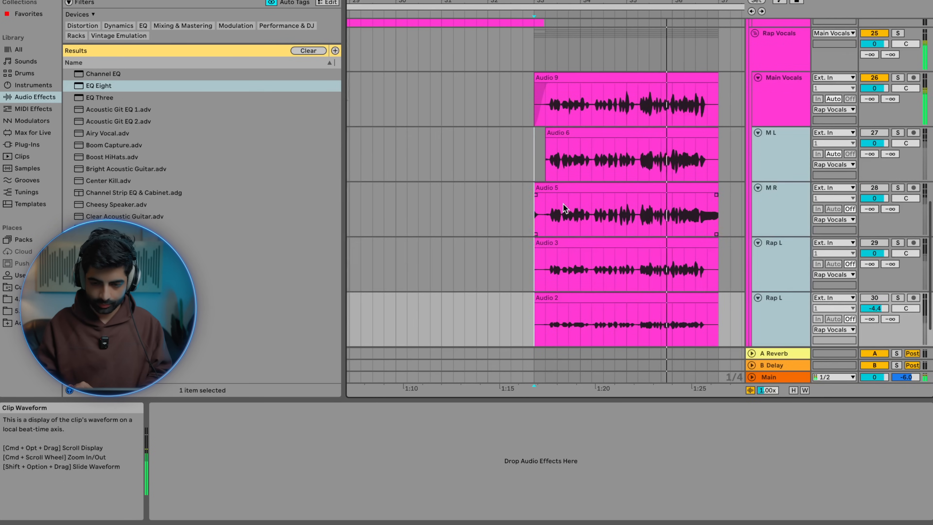
Step: Play track 24 in solo from just before its clip, clear the solo, and deactivate that Audio 4 clip
scroll(536, 145, "up", 3)
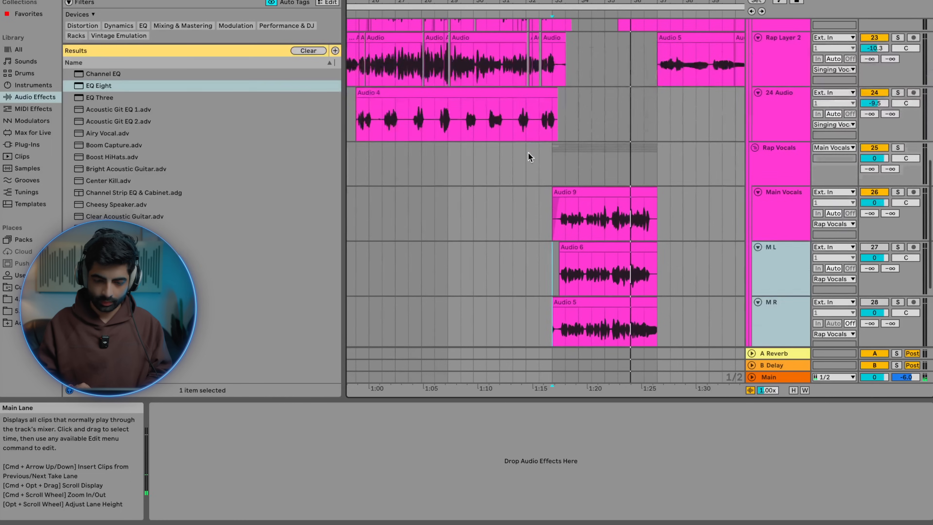
left_click(376, 126)
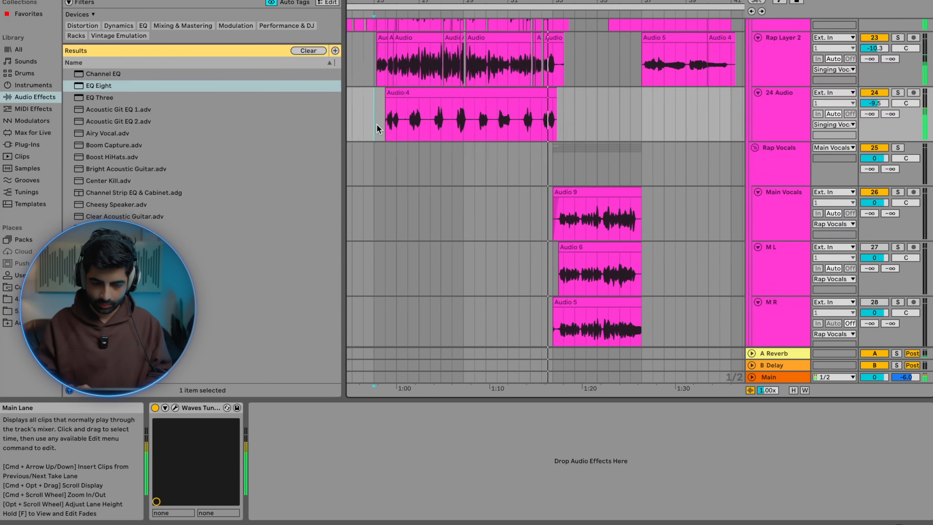
scroll(375, 127, "up", 4)
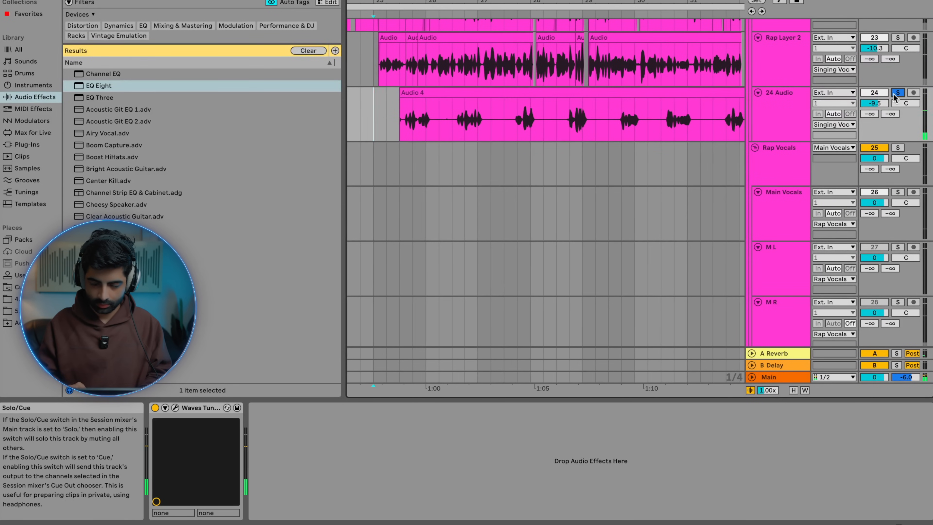
left_click(585, 93)
scroll(585, 94, "down", 4)
scroll(677, 190, "up", 4)
scroll(676, 191, "down", 4)
Step: Play the transition into the rap section at bar 33 and raise the Main Vocals volume to 0.7 dB
left_click(542, 124)
key("space")
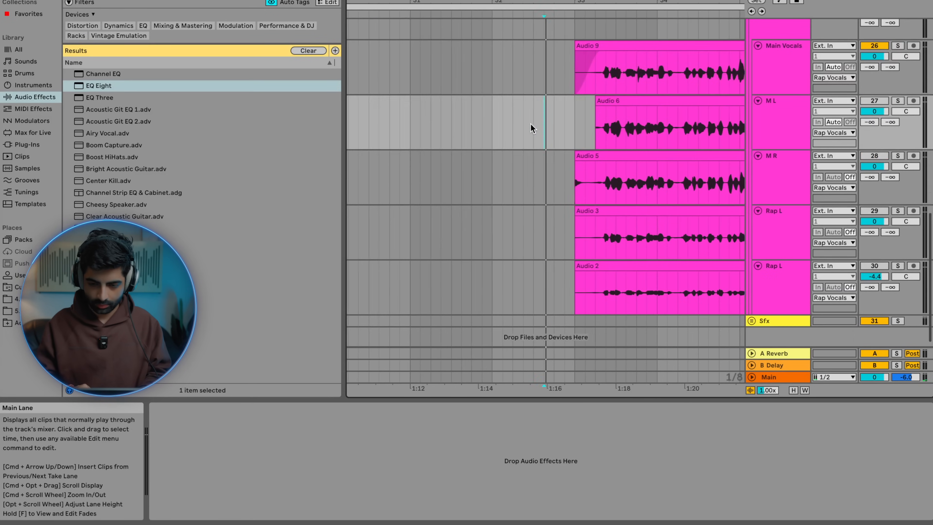
scroll(530, 124, "down", 4)
scroll(531, 124, "up", 4)
left_click(520, 127)
scroll(519, 127, "up", 3)
scroll(512, 174, "down", 2)
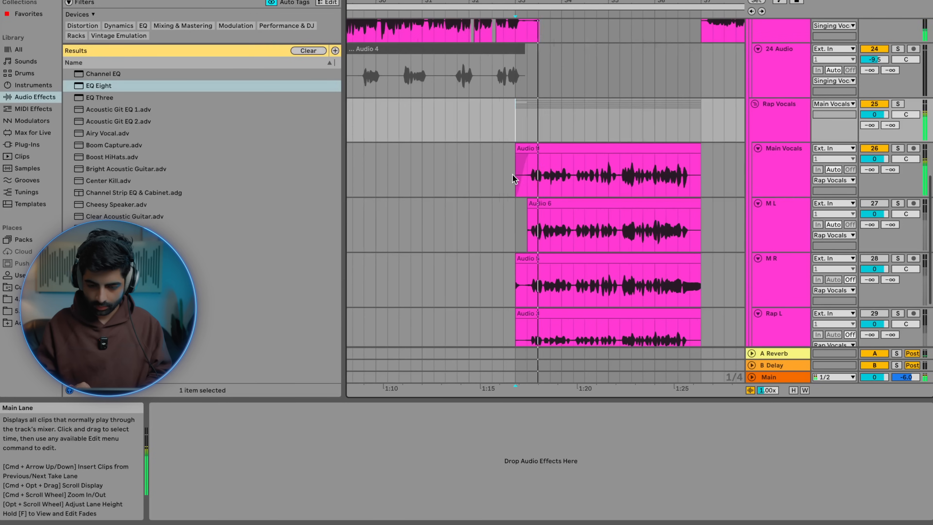
left_click(512, 174)
left_click_drag(877, 161, 877, 159)
Step: Move the Rap L track holding the Audio 3 clip directly below Main Vocals
left_click(771, 177)
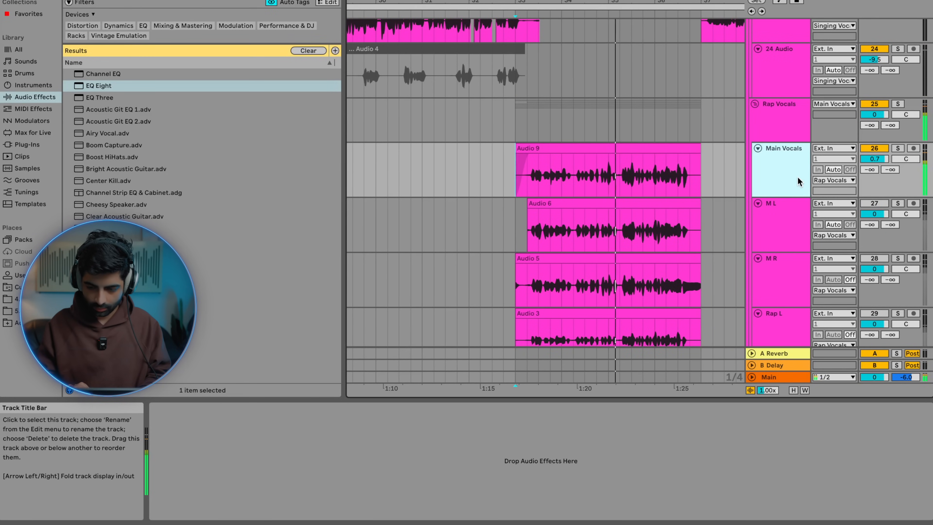
scroll(775, 184, "down", 3)
left_click(784, 261)
left_click_drag(776, 115, 776, 115)
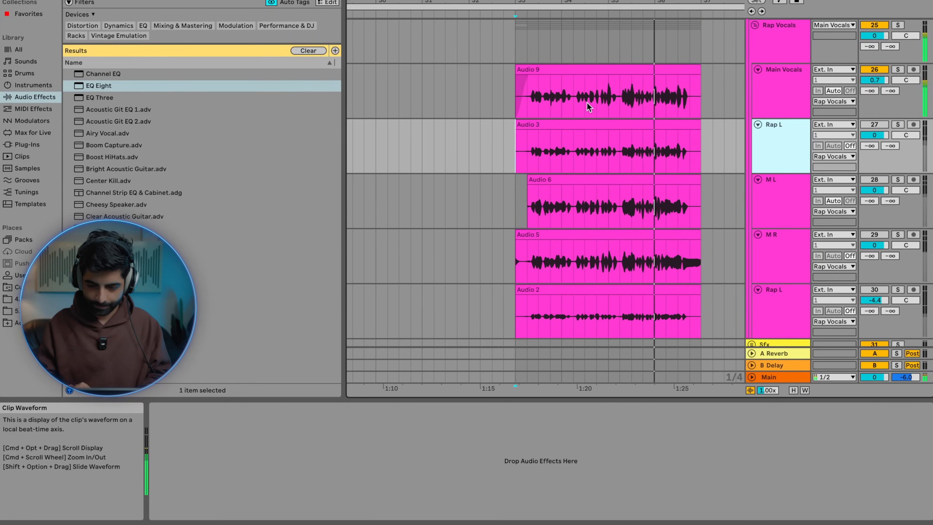
Step: Reactivate the Rap L track below Main Vocals and play both from near the start of the rap
left_click(533, 109)
scroll(533, 109, "up", 5)
left_click(513, 106)
key("space")
key("space")
scroll(513, 107, "down", 3)
scroll(512, 107, "up", 3)
scroll(513, 107, "down", 3)
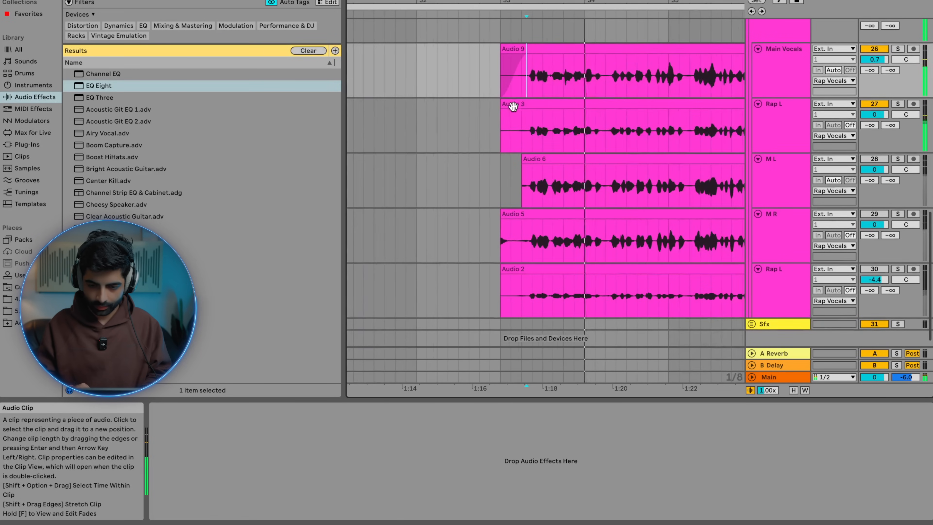
Step: Delete the lead-in before the first words on the Main Vocals clip and the Rap L clip below it
left_click(528, 87)
scroll(528, 88, "up", 5)
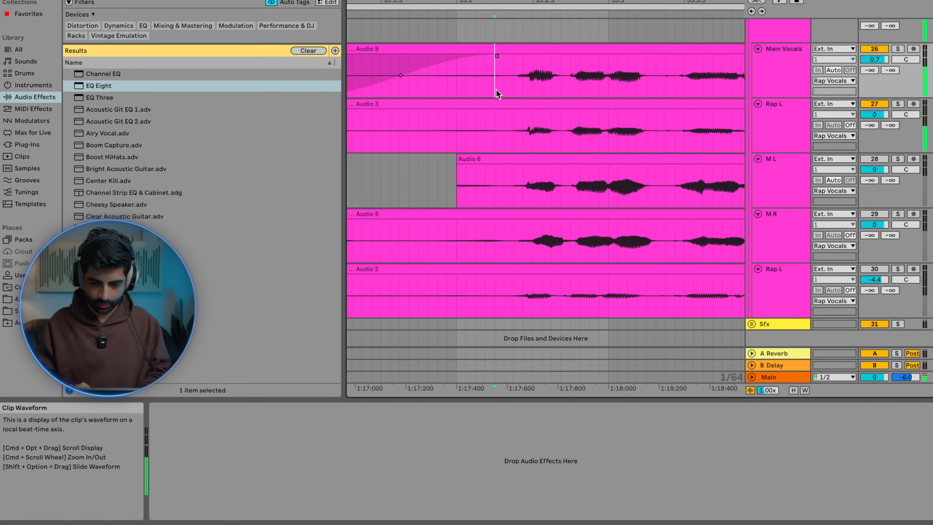
scroll(504, 135, "down", 3)
left_click_drag(505, 134, 432, 89)
key("Delete")
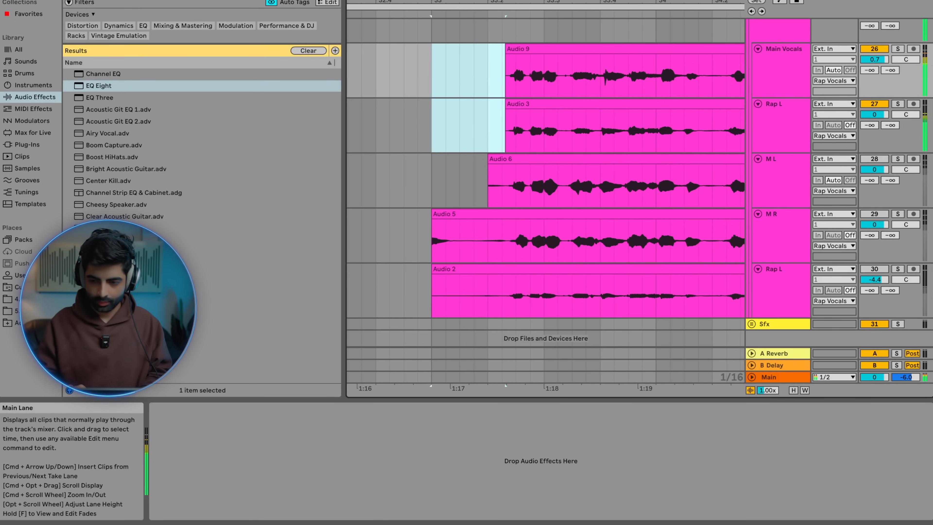
Step: Cut out the pause between phrases around bar 34.2 on Main Vocals and the Rap L track below it
scroll(676, 33, "right", 5)
scroll(598, 93, "up", 5)
left_click_drag(536, 90, 607, 148)
key("Delete")
scroll(607, 148, "down", 4)
scroll(608, 147, "right", 6)
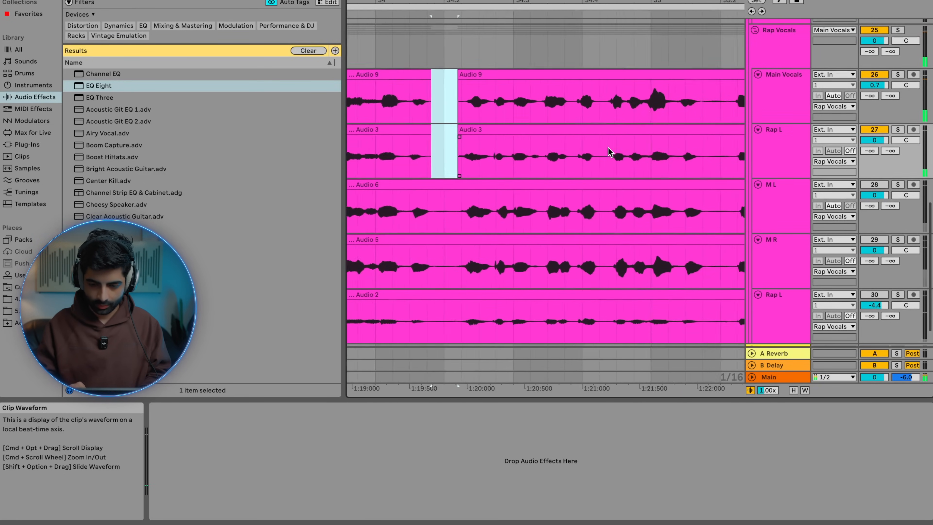
Step: Cut out the pause between phrases around bar 35.2 on Main Vocals and the Rap L track below it
left_click(651, 115)
key("space")
scroll(675, 115, "up", 4)
scroll(675, 116, "down", 4)
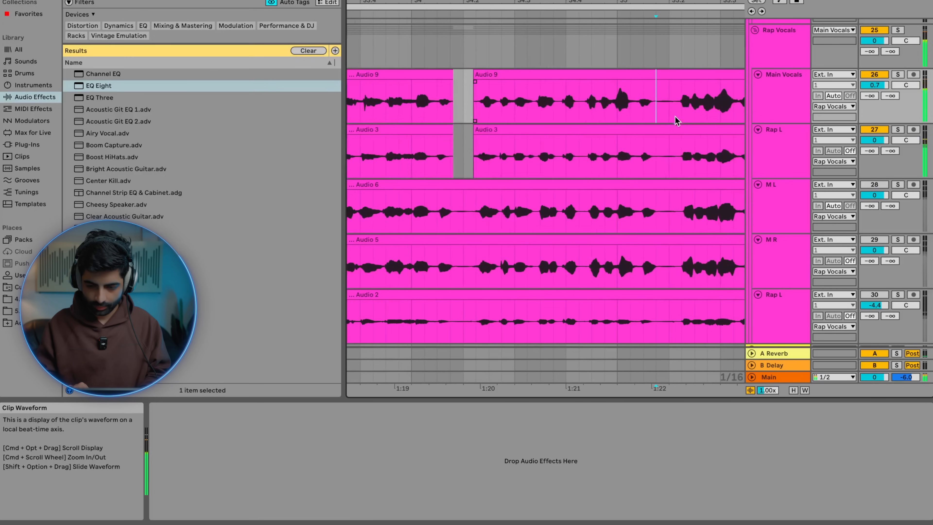
left_click(679, 156, "shift")
scroll(679, 157, "up", 3)
left_click(664, 159, "shift")
key("Delete")
Step: Delete the silent tail after the last words on the Main Vocals, Rap L and M L clips
scroll(664, 160, "right", 12)
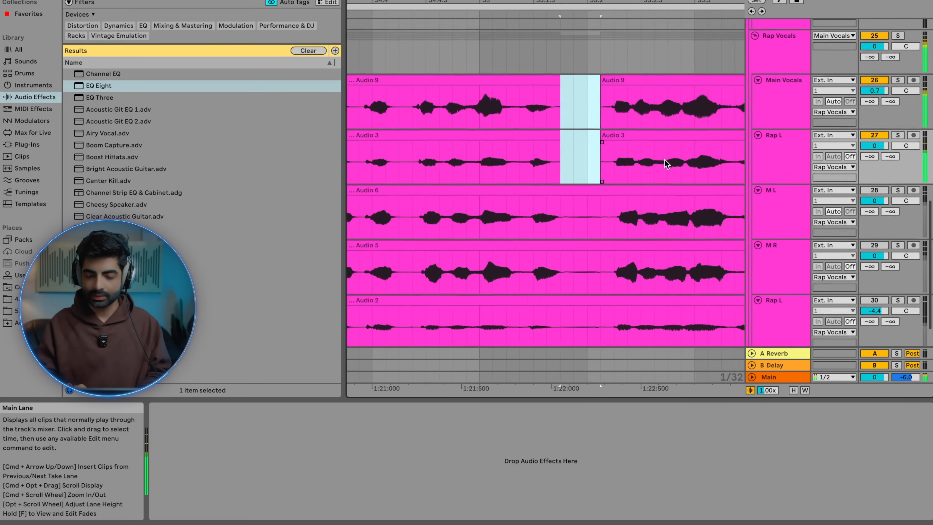
scroll(664, 160, "down", 5)
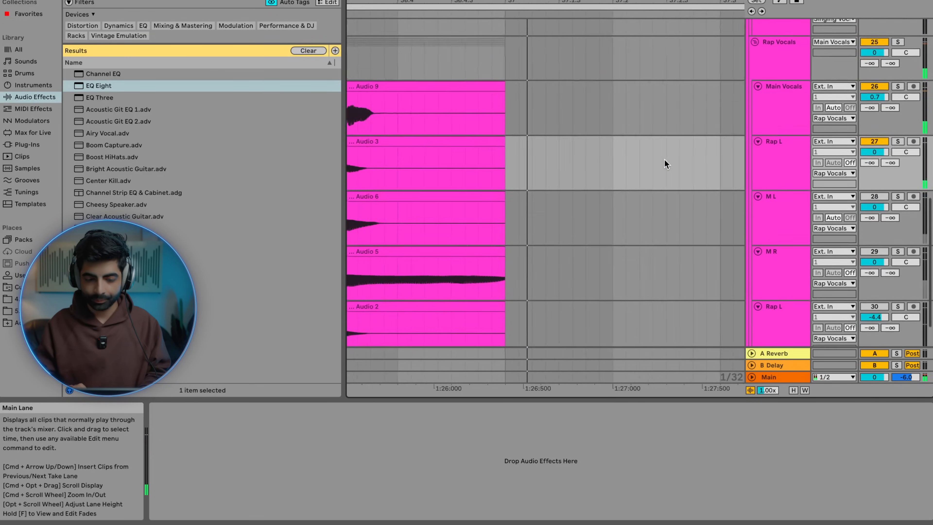
scroll(666, 152, "up", 4)
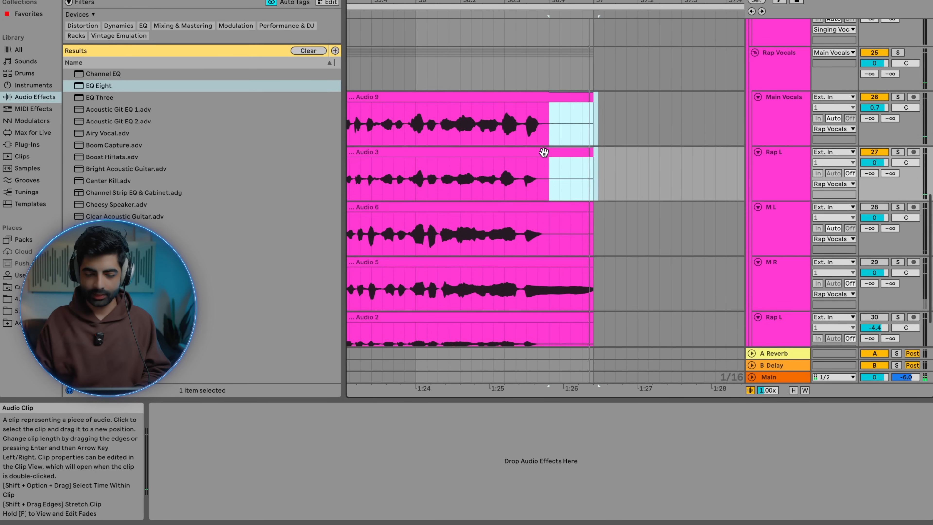
key("Delete")
scroll(543, 152, "down", 4)
left_click_drag(552, 171, 614, 183)
key("Delete")
scroll(615, 183, "left", 1)
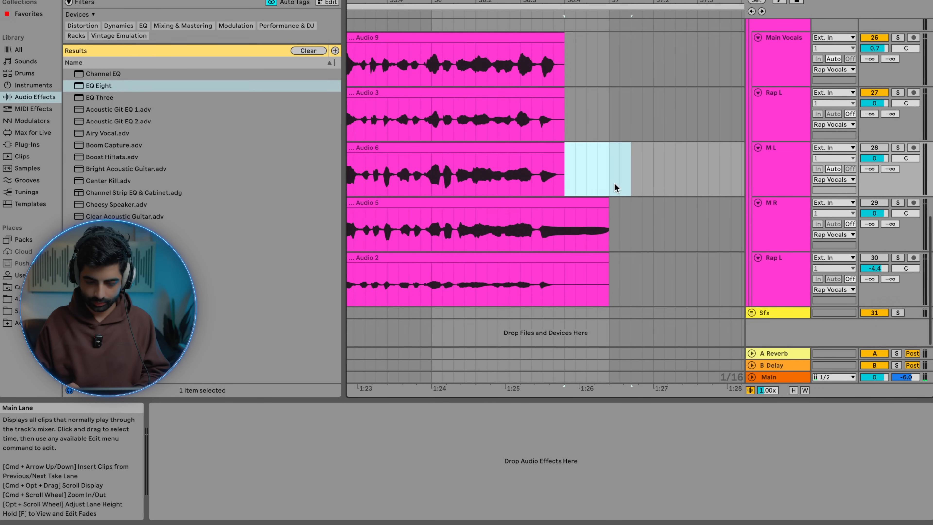
Step: Play the rap, activate the M L track and set its volume to -1.4 dB
scroll(614, 182, "down", 6)
scroll(510, 178, "up", 3)
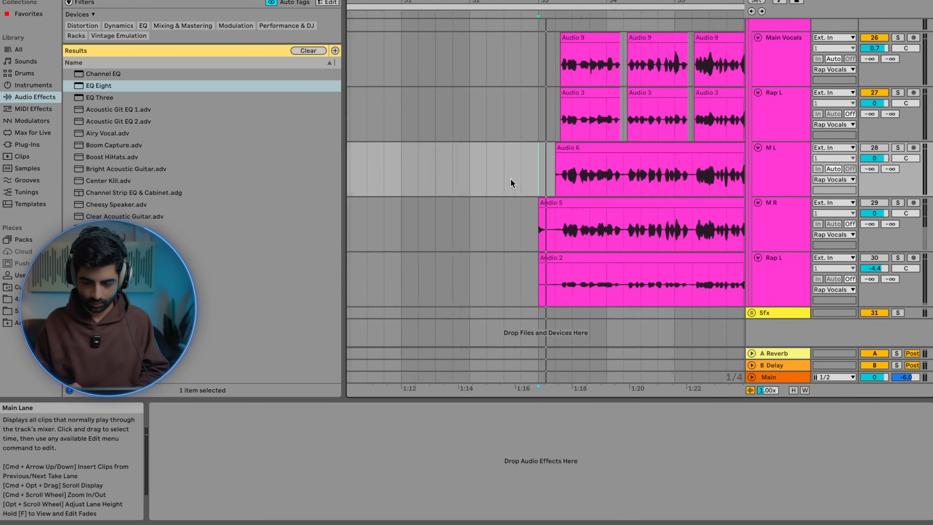
scroll(510, 178, "down", 4)
scroll(511, 179, "up", 1)
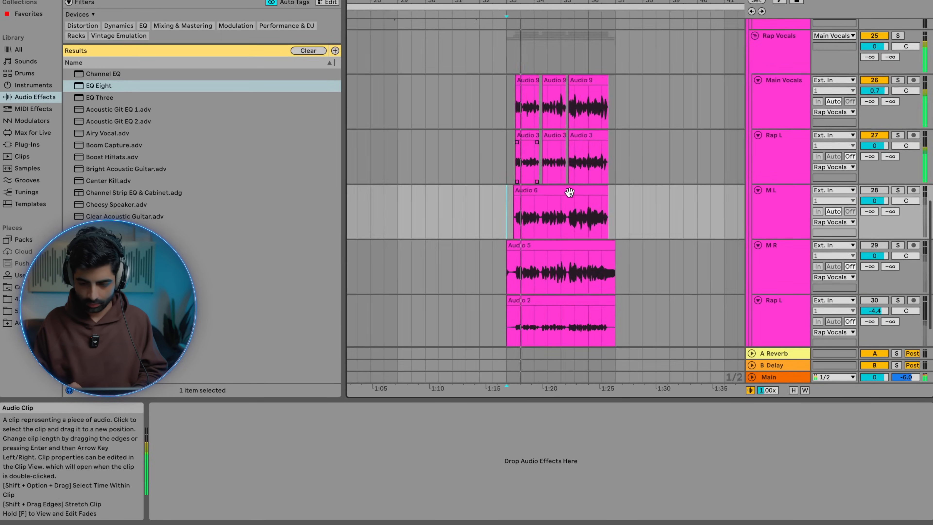
left_click(776, 148)
scroll(777, 150, "down", 2)
left_click(779, 175)
left_click(869, 166)
left_click_drag(874, 175, 874, 176)
right_click(776, 181)
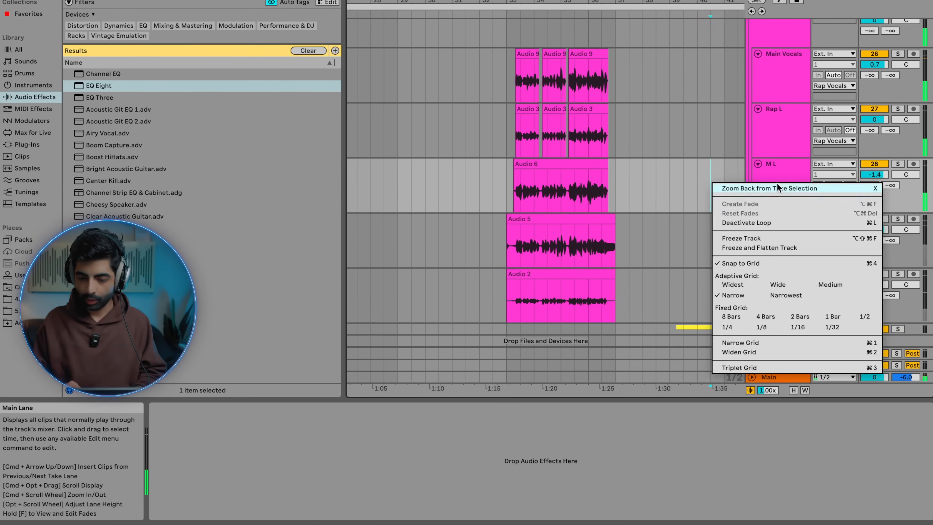
left_click(777, 183)
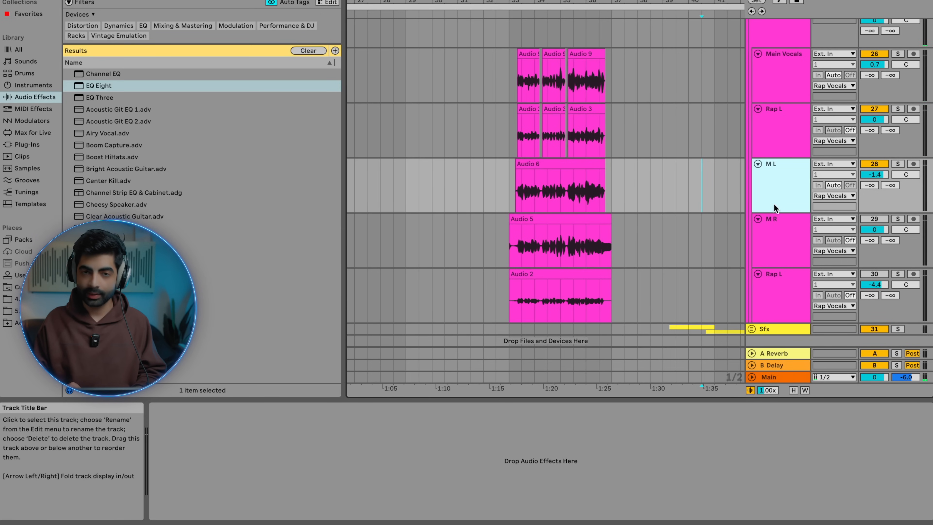
Step: Copy the whole device chain from the singing Main Vocals track and paste it onto the M L and M R tracks
scroll(774, 206, "up", 6)
left_click(781, 236)
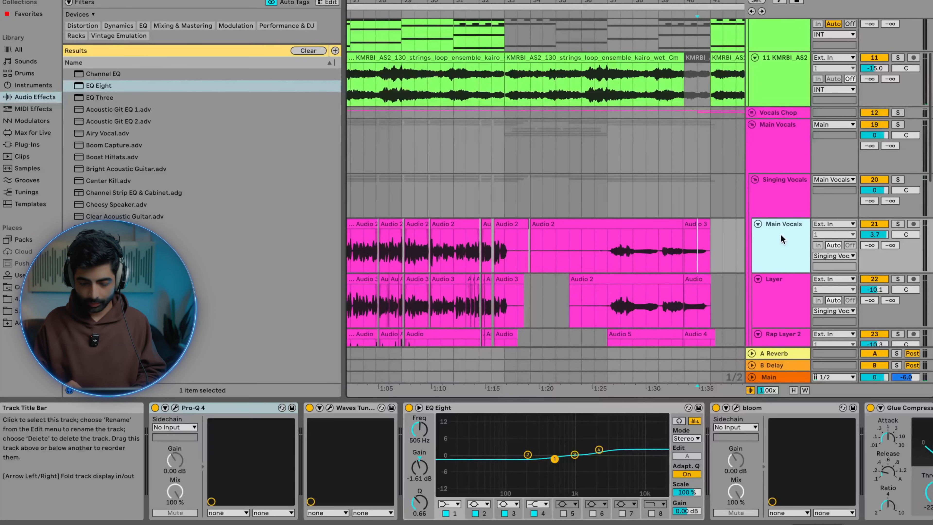
scroll(546, 408, "right", 10)
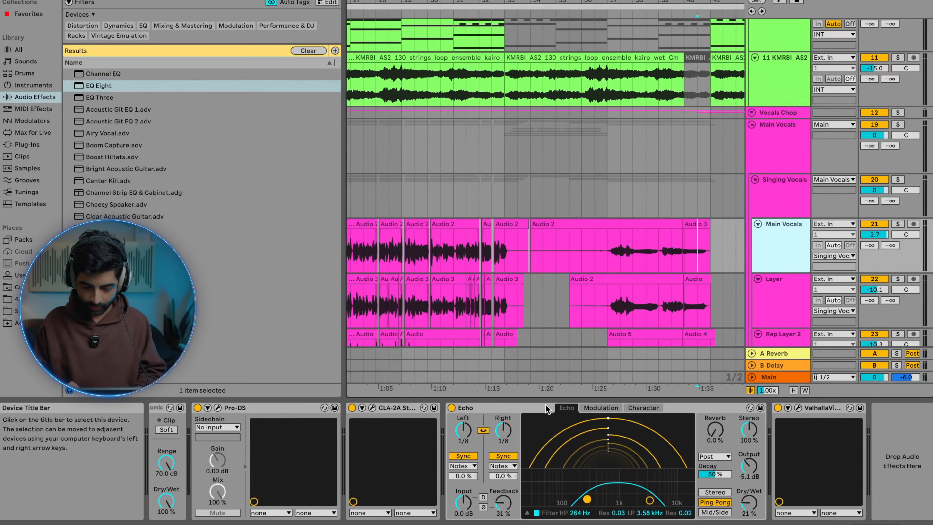
scroll(673, 280, "down", 15)
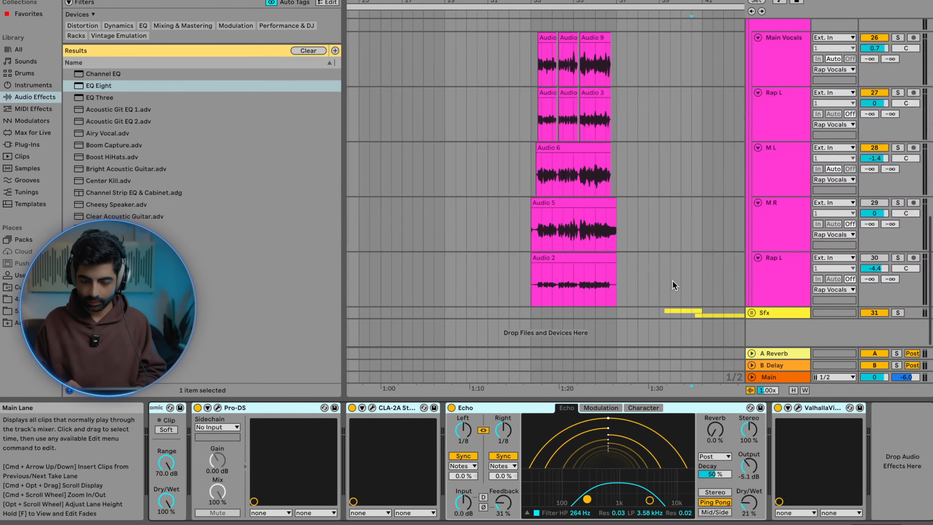
left_click(781, 174)
left_click(702, 437)
left_click(794, 206)
left_click(765, 443)
key("super+v")
scroll(514, 185, "right", 5)
key("space")
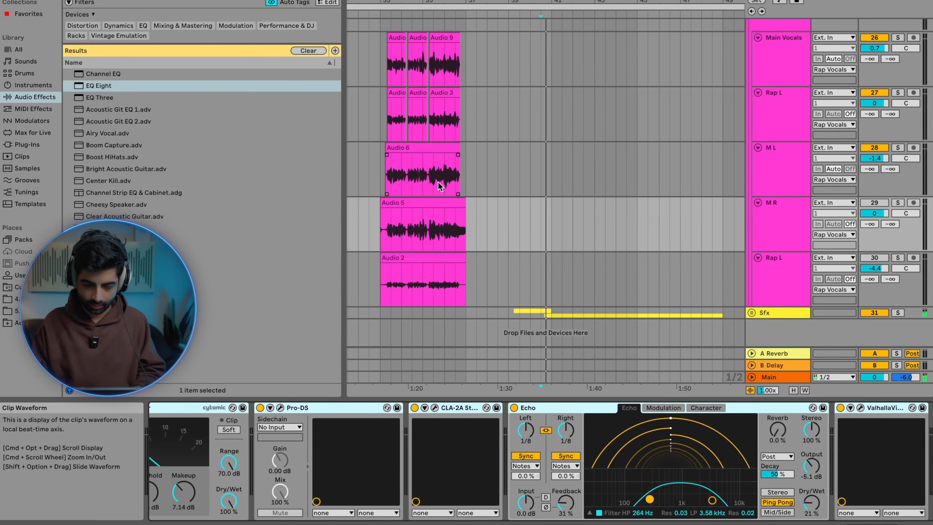
Step: Set the playback start at the beginning of the rap and deactivate the M L track
left_click(387, 180)
left_click(380, 183)
scroll(381, 183, "up", 5)
left_click(775, 164)
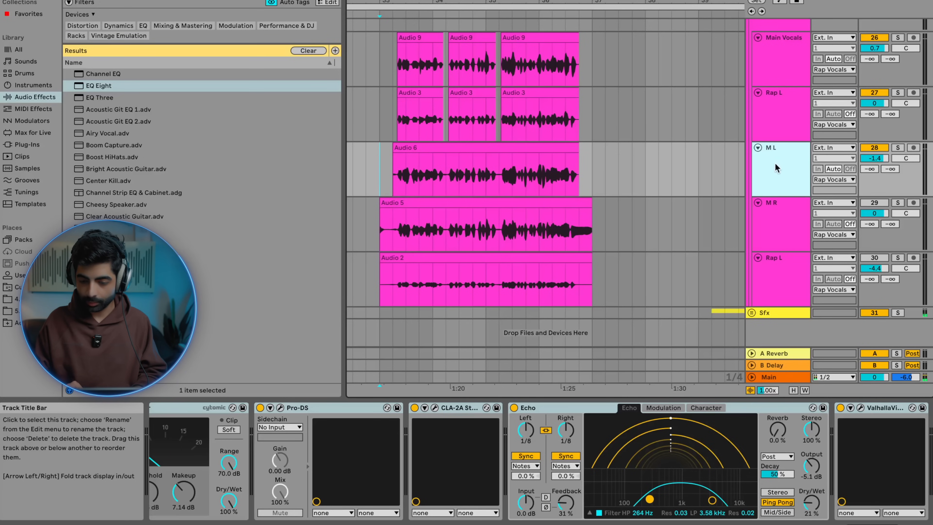
left_click(873, 148)
Step: Play the rap from just before its first words and deactivate the Rap L track below Main Vocals
scroll(484, 138, "up", 3)
left_click(366, 121)
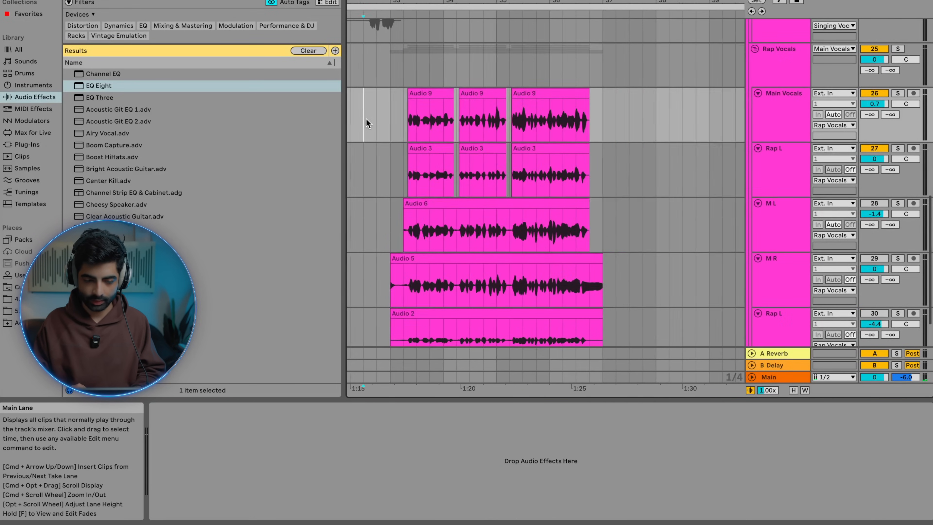
key("space")
scroll(462, 128, "left", 5)
scroll(462, 129, "up", 3)
scroll(462, 128, "down", 5)
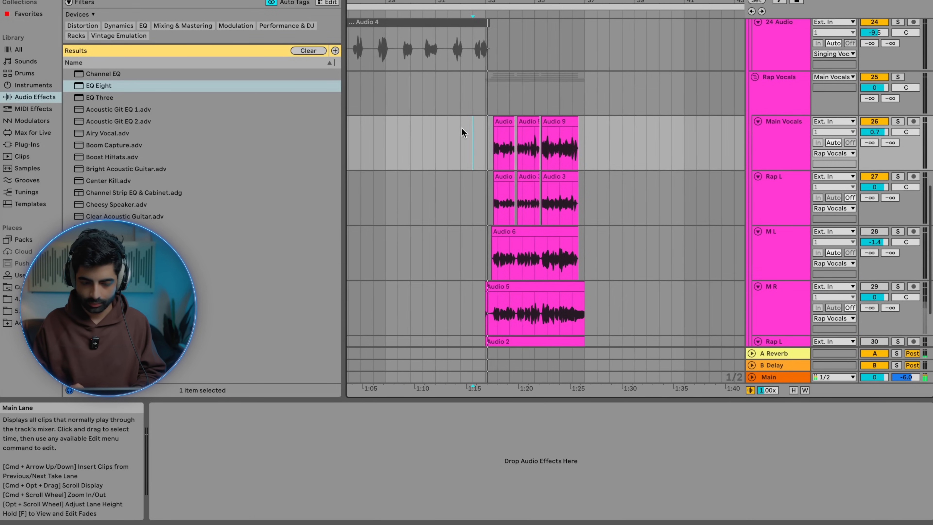
left_click(487, 153)
scroll(478, 156, "up", 5)
left_click(478, 201)
scroll(551, 201, "down", 3)
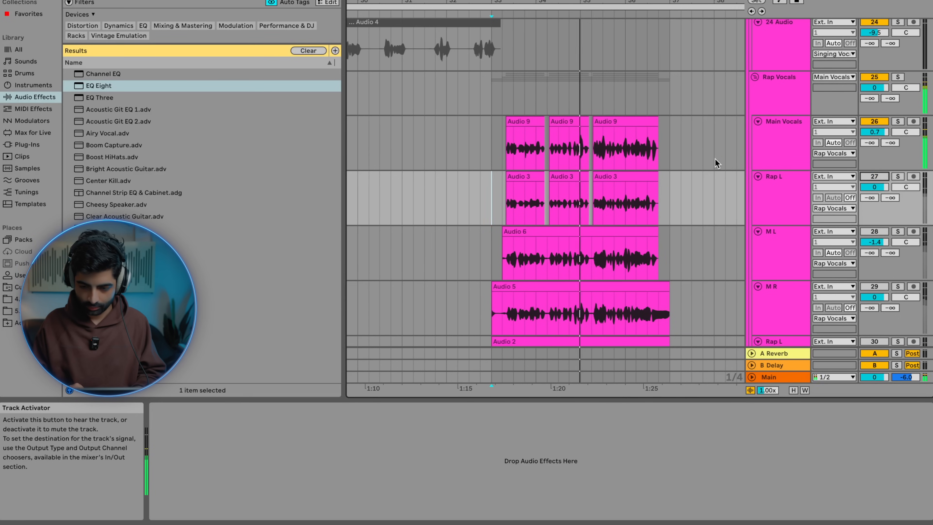
Step: Add a short fade-out at the end of the last rap Main Vocals clip and replay the track from the start
left_click(671, 151)
scroll(670, 152, "up", 5)
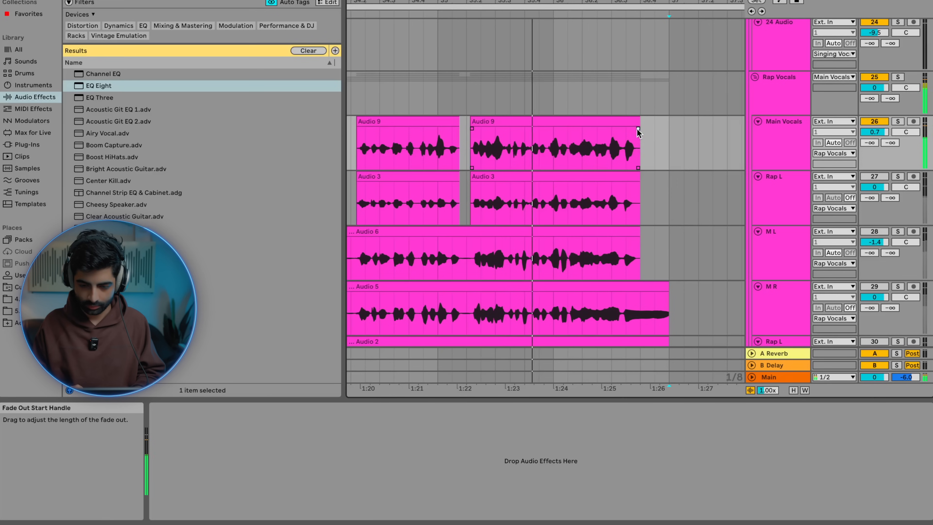
left_click_drag(637, 129, 634, 130)
scroll(634, 131, "down", 4)
left_click(427, 148)
key("space")
key("space")
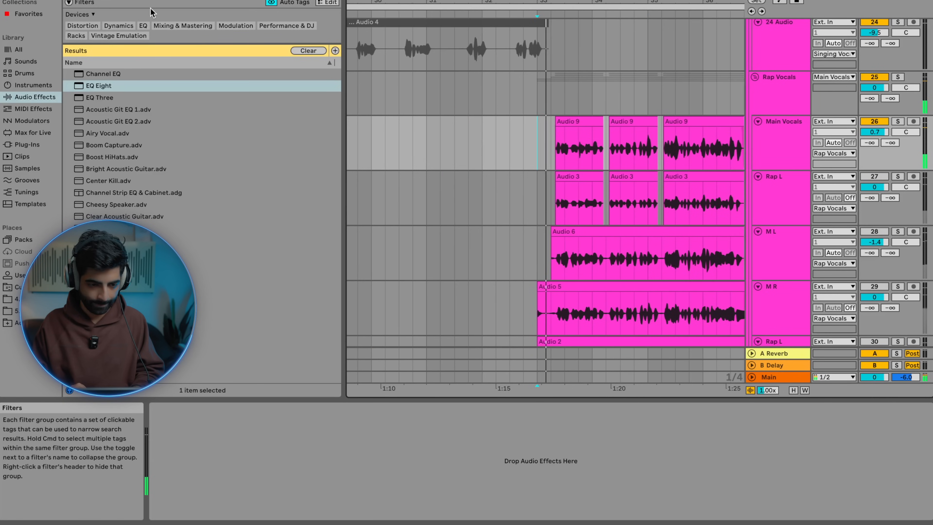
left_click_drag(142, 87, 498, 152)
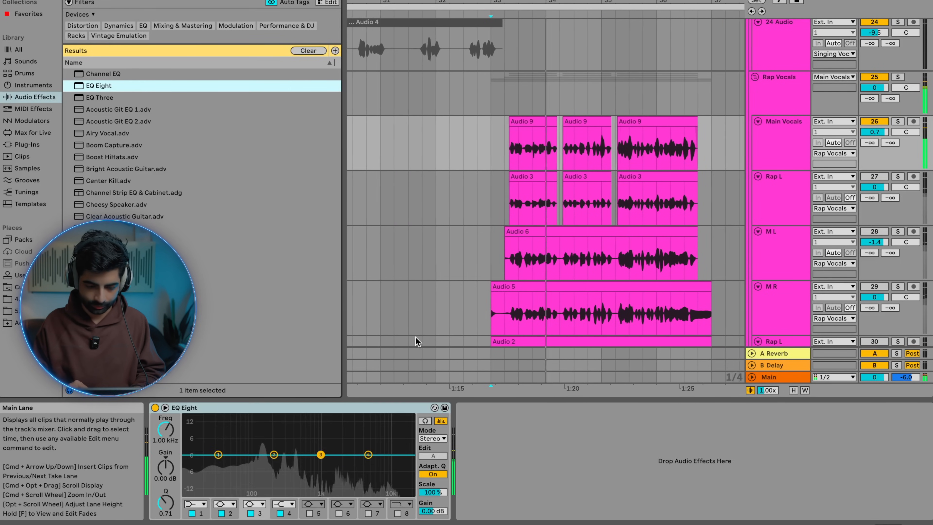
mouse_move(273, 454)
left_mouse_down()
mouse_move(270, 442)
mouse_move(271, 464)
left_mouse_up()
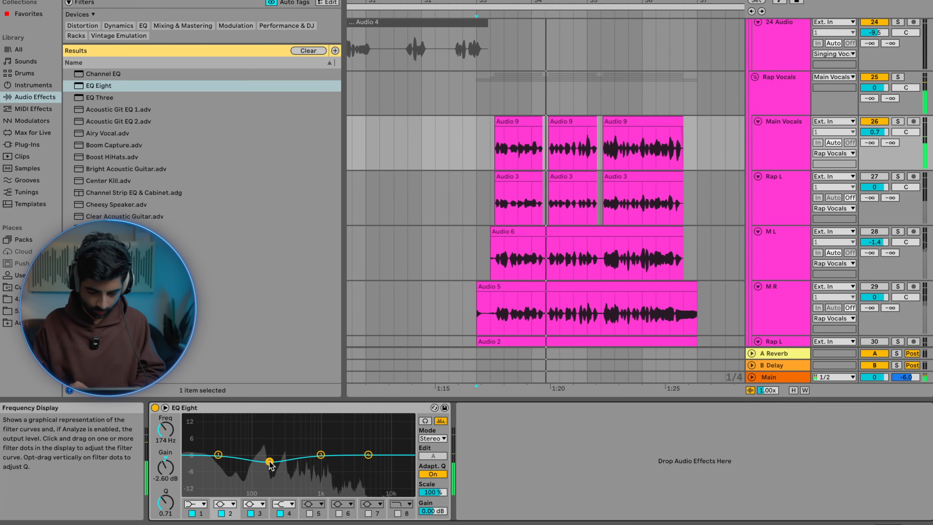
left_click(281, 407)
key("Delete")
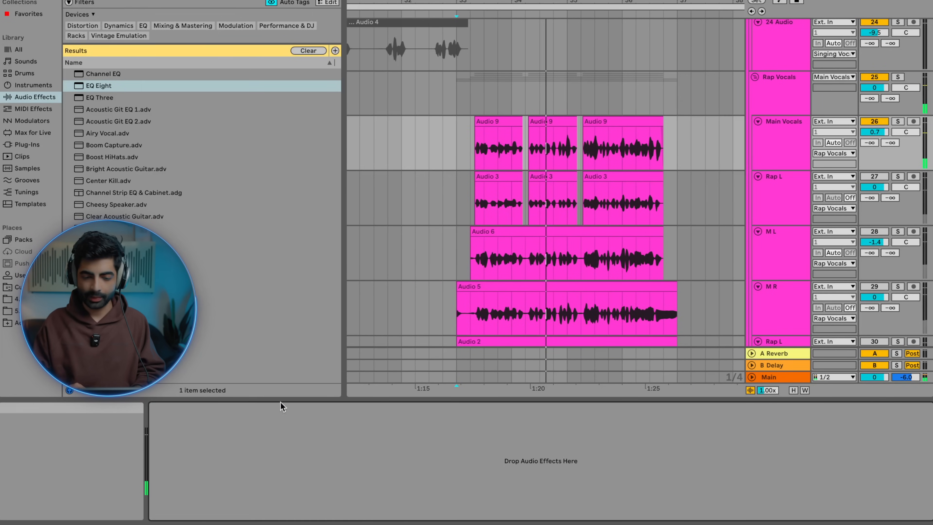
Step: Copy the Pro-Q 4 device from the M L track, paste it onto the rap Main Vocals track and play it
left_click(776, 254)
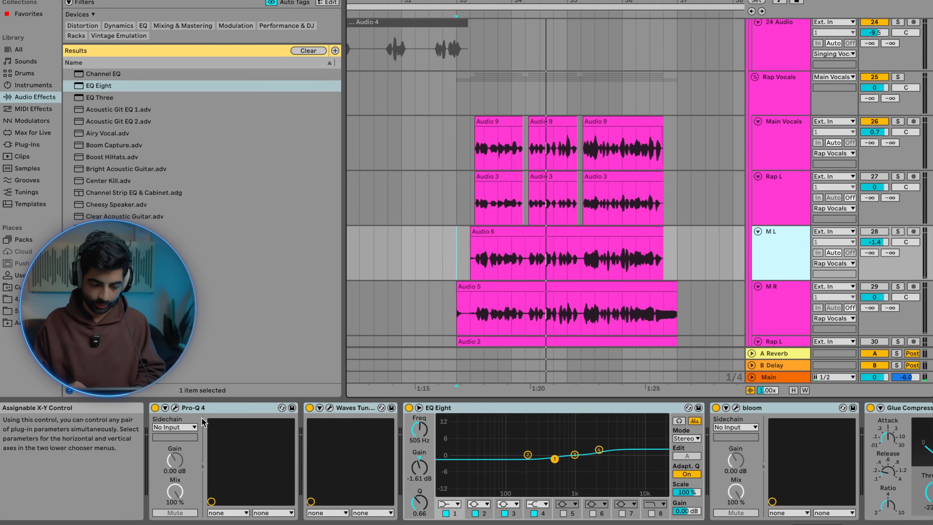
left_click(213, 407)
key("super+c")
left_click(479, 153)
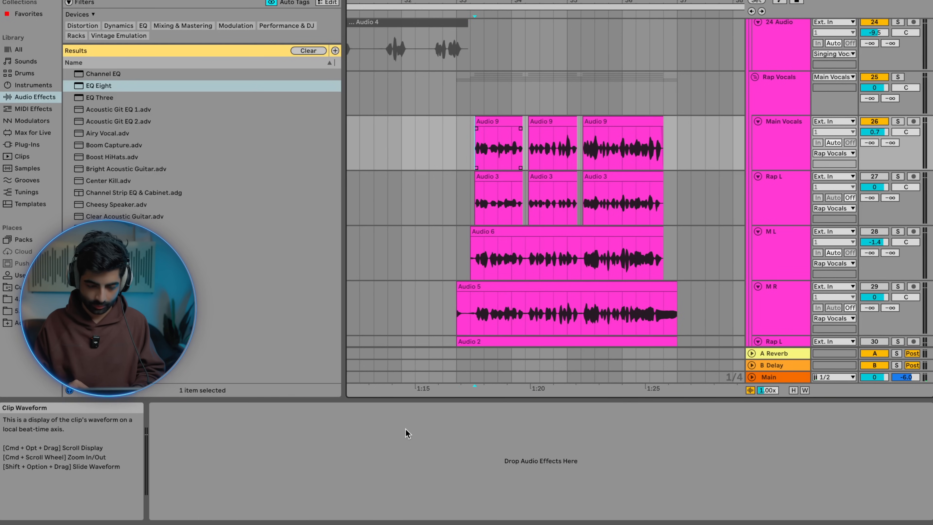
left_click(406, 433)
key("super+v")
key("space")
Step: In the pasted Pro-Q 4, remove the mid-frequency dip band and move the low cut to about 84 Hz
left_click(175, 407)
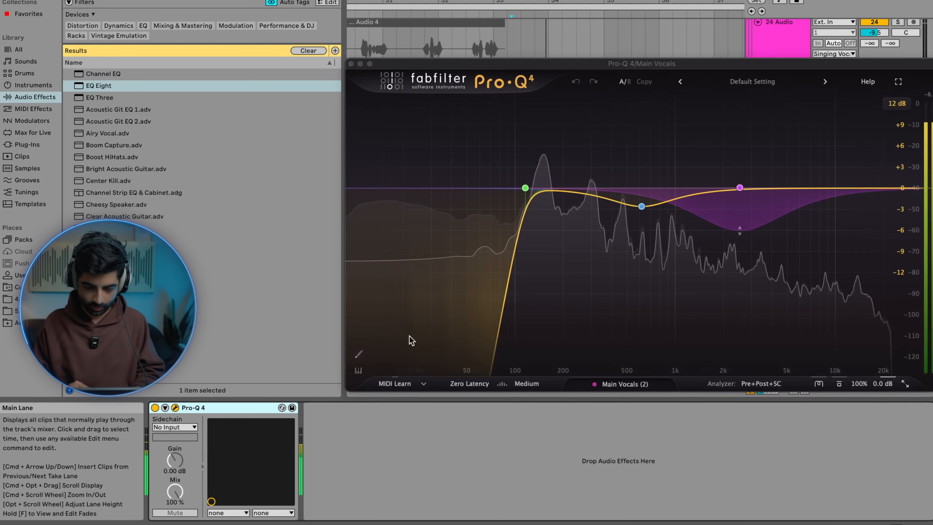
left_click(675, 225)
left_click_drag(525, 188, 502, 190)
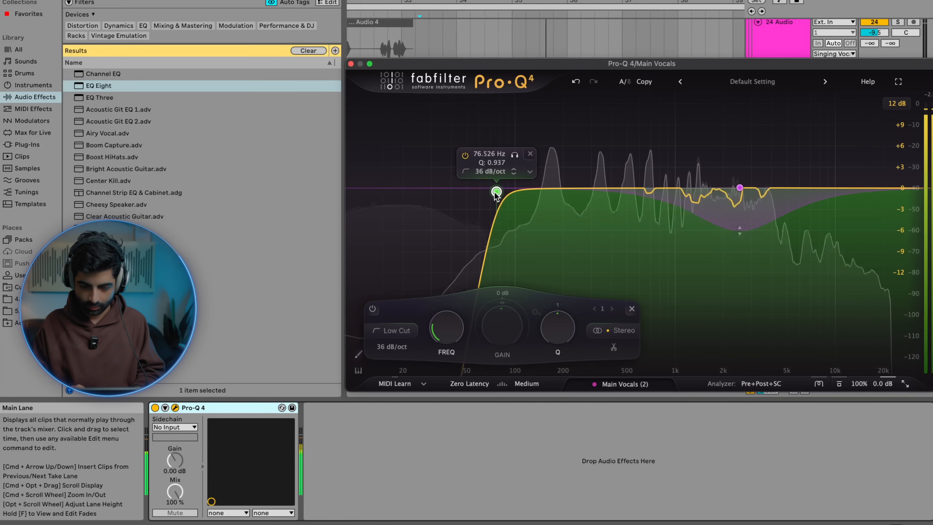
left_click_drag(501, 191, 500, 190)
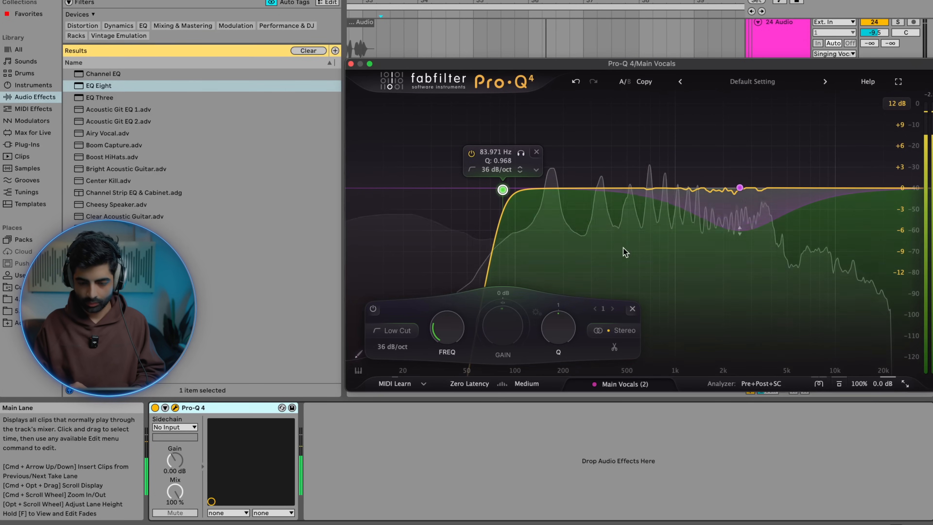
key("space")
key("space")
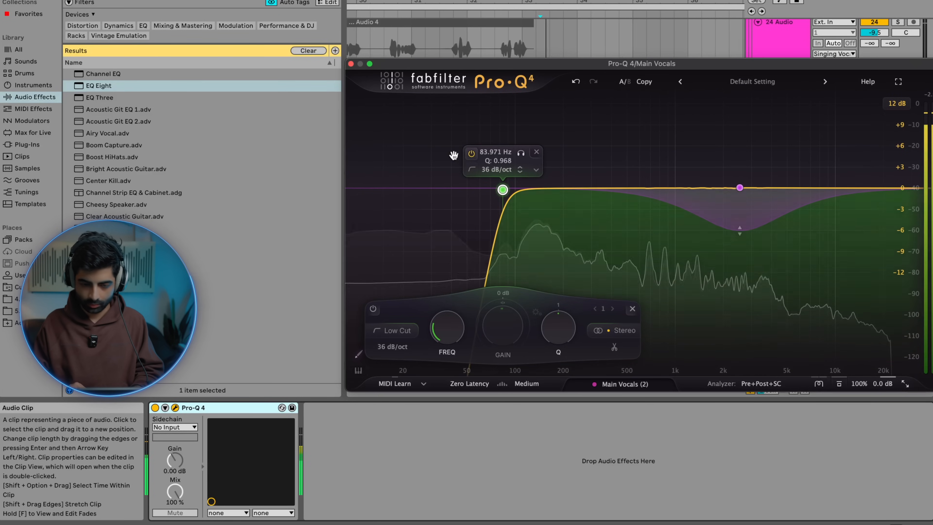
left_click(350, 64)
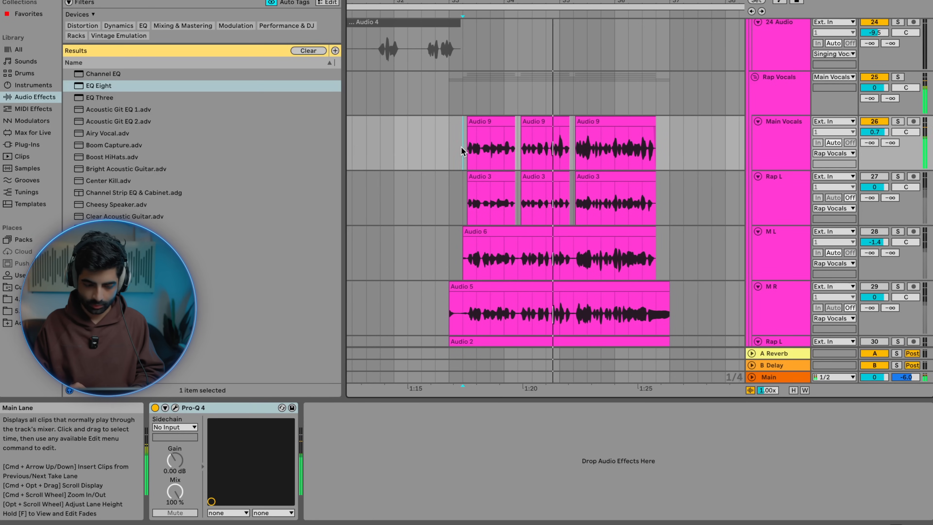
Step: Add an EQ Eight after Pro-Q 4, dip bands 2 and 3 slightly and raise band 4 by 1.12 dB at 3.67 kHz
double_click(94, 86)
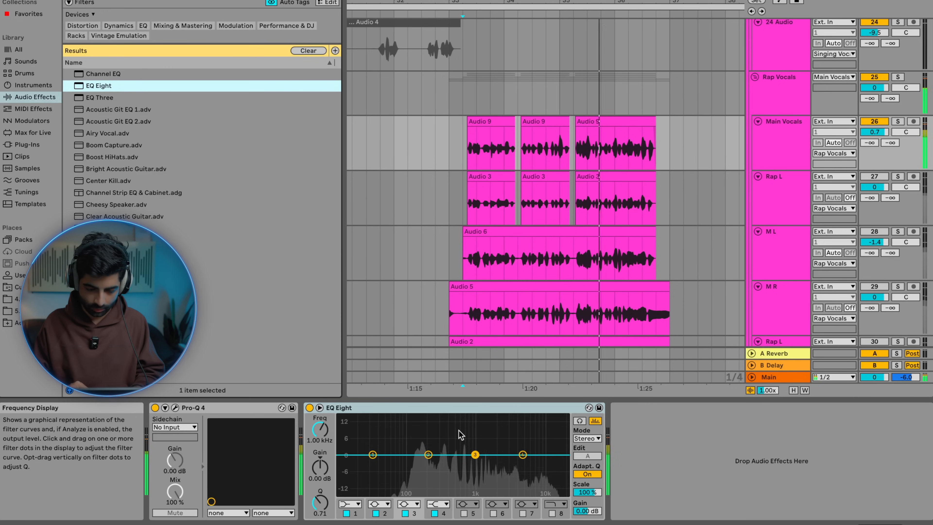
left_click_drag(428, 455, 472, 417)
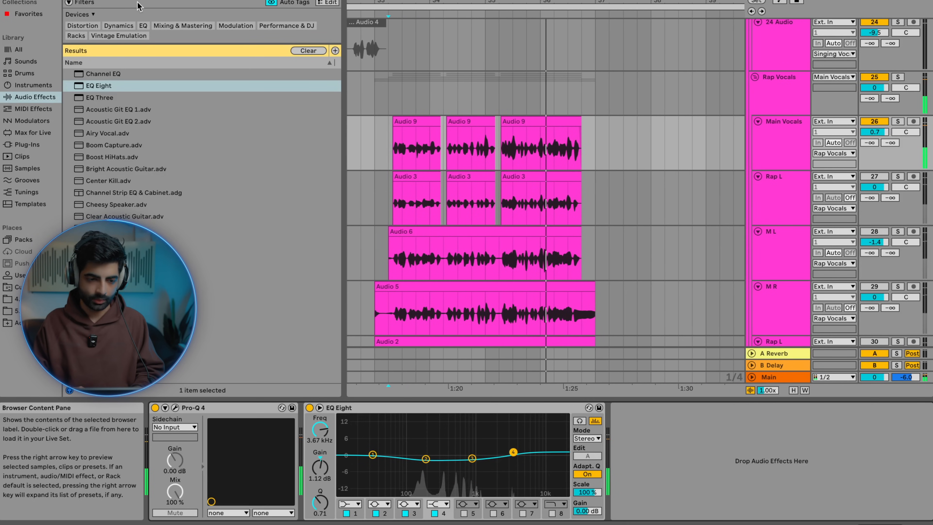
Step: Add a Glue Compressor after the EQ Eight and set its threshold to -24.4 dB and makeup to 4.92 dB
type("glue")
double_click(122, 64)
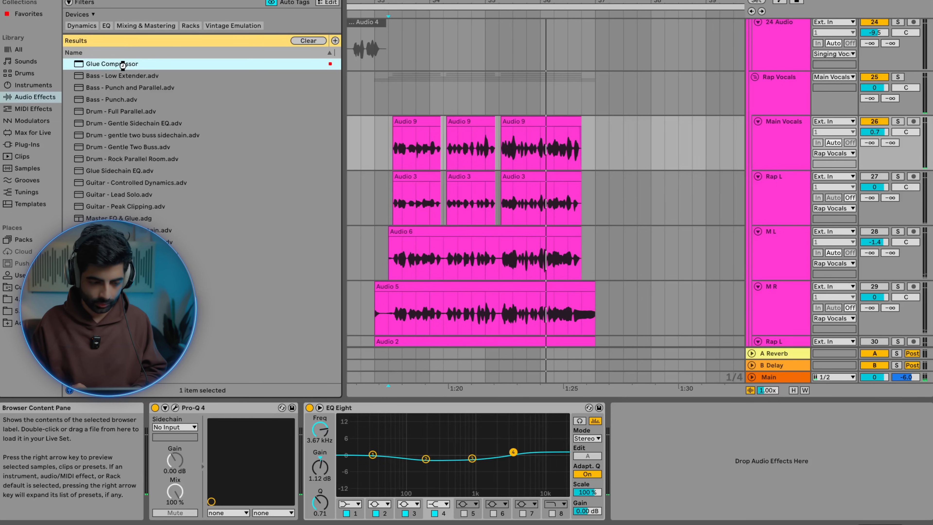
key("space")
left_click_drag(673, 488, 673, 505)
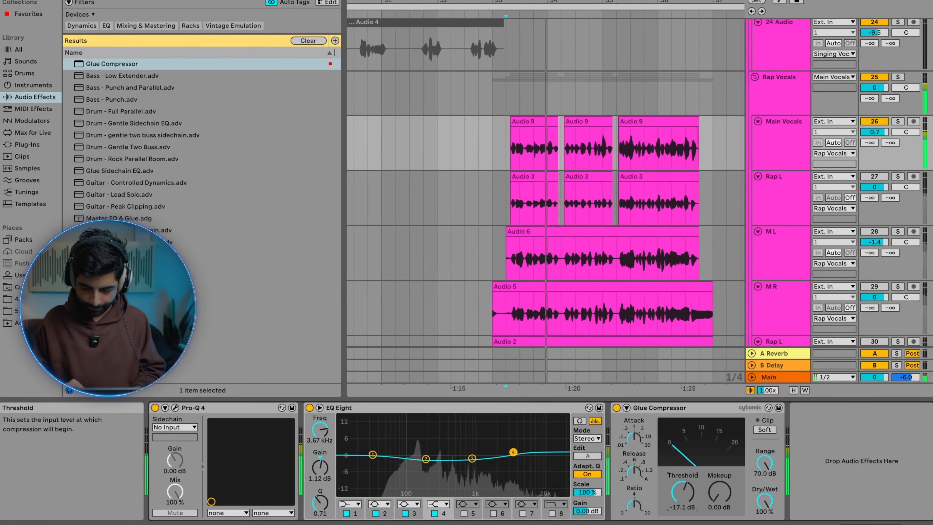
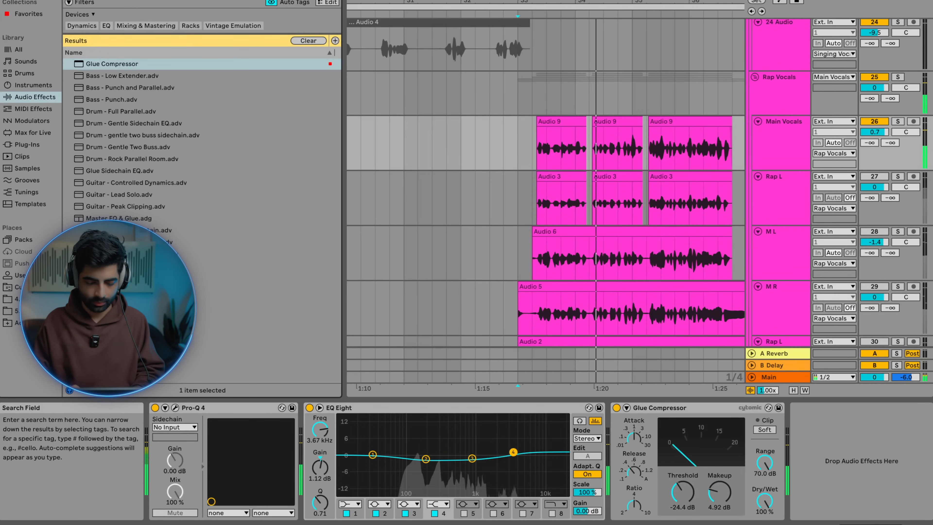
Step: Search the plug-ins for "cla"
key("BackSpace")
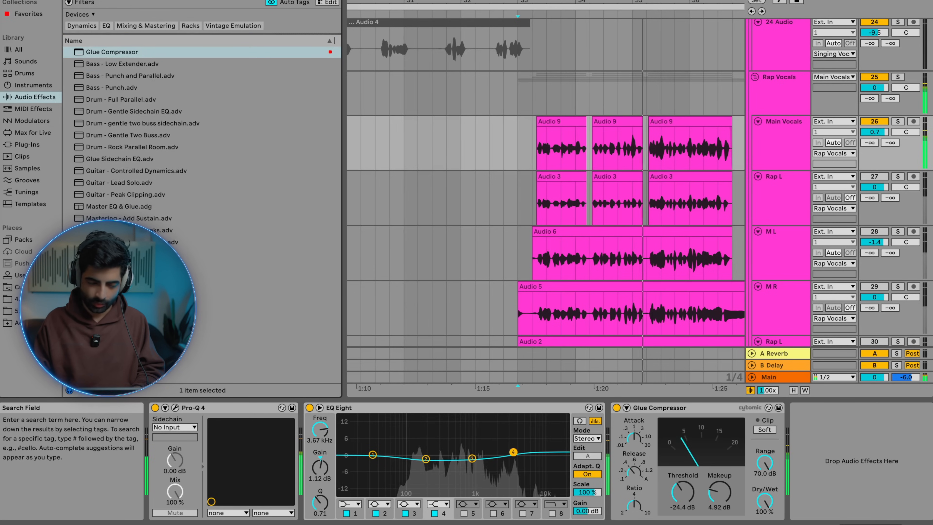
type("cla")
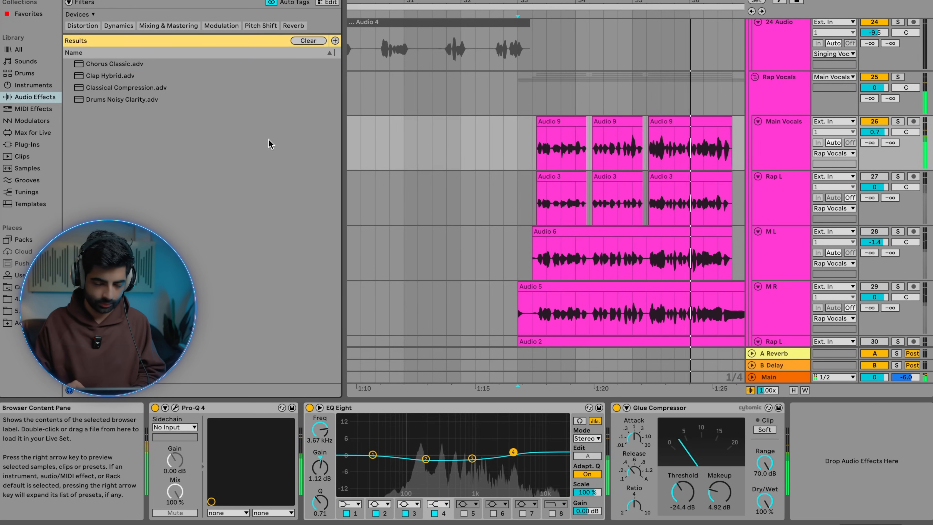
left_click(31, 299)
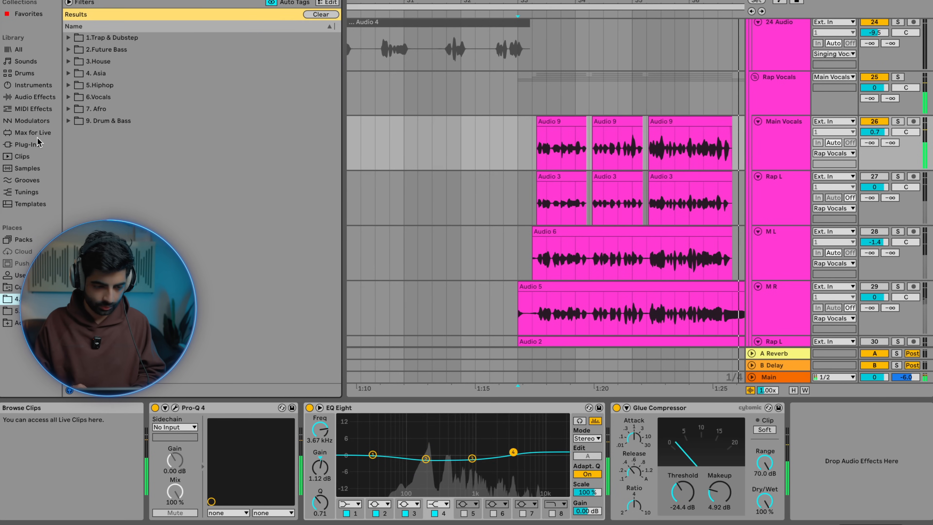
left_click(27, 144)
Step: Examine the device chains on the Main Vocals and Rap Layer 2 tracks of the Singing Vocals group
scroll(564, 168, "up", 5)
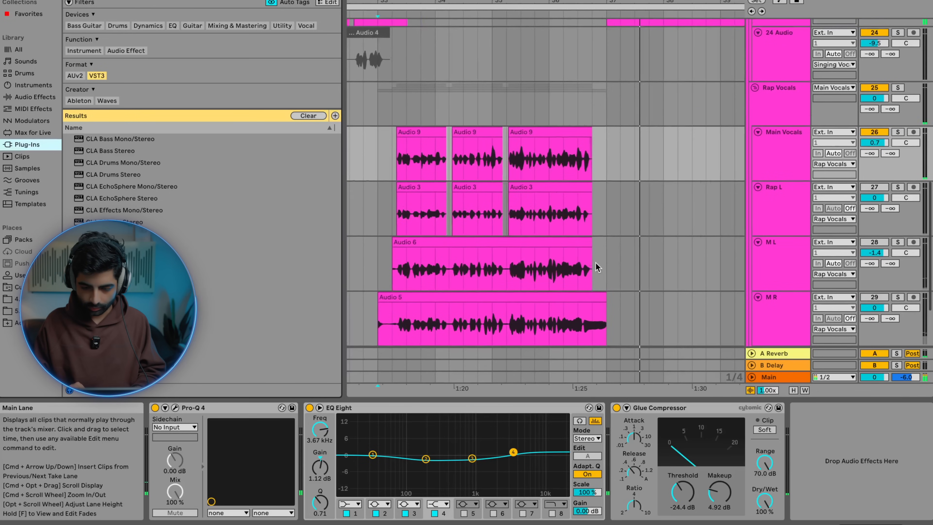
scroll(564, 167, "up", 5)
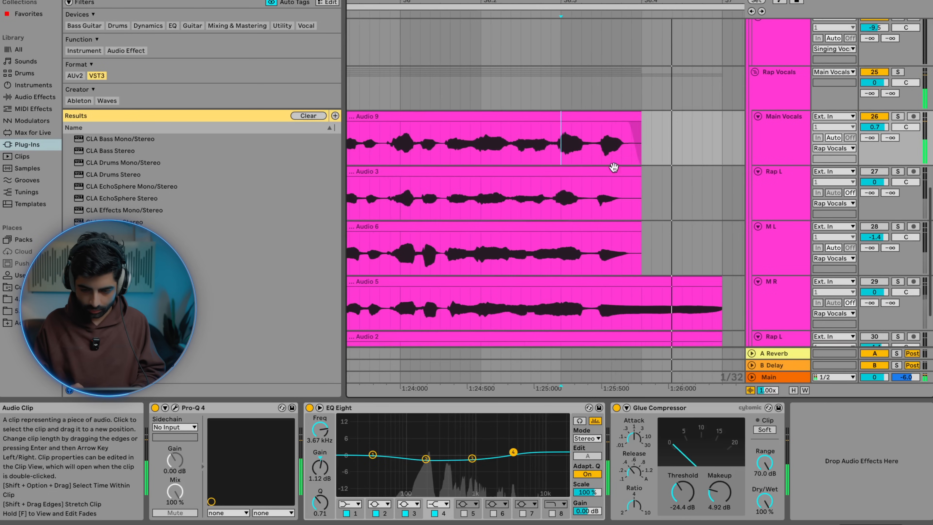
scroll(622, 152, "down", 3)
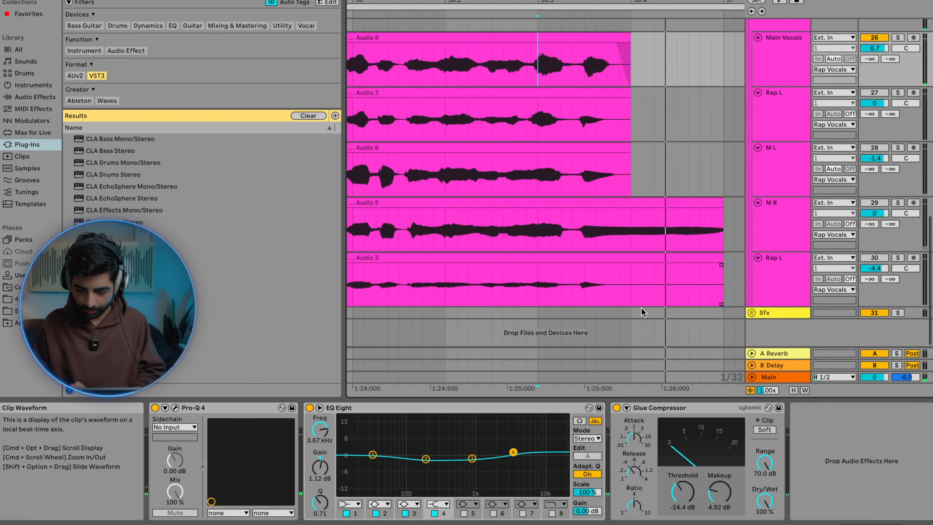
scroll(630, 296, "up", 10)
scroll(631, 206, "down", 4)
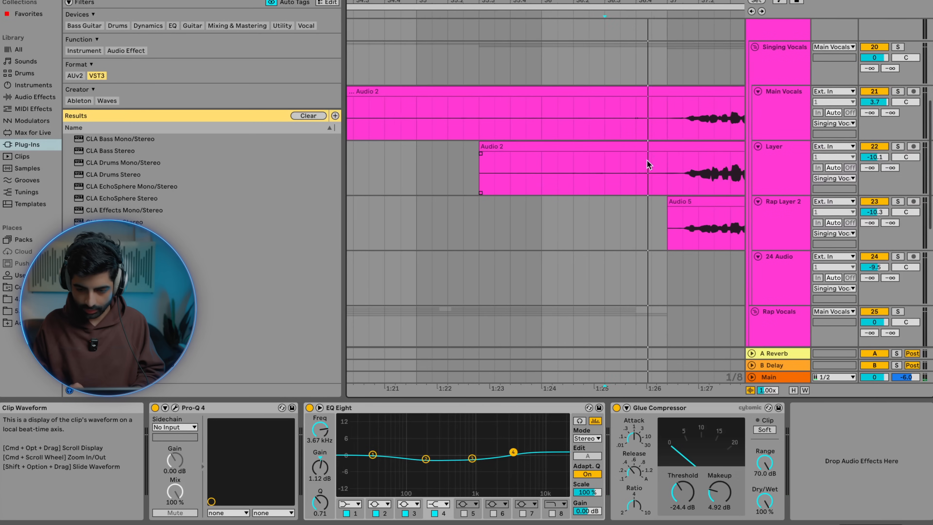
scroll(606, 164, "down", 5)
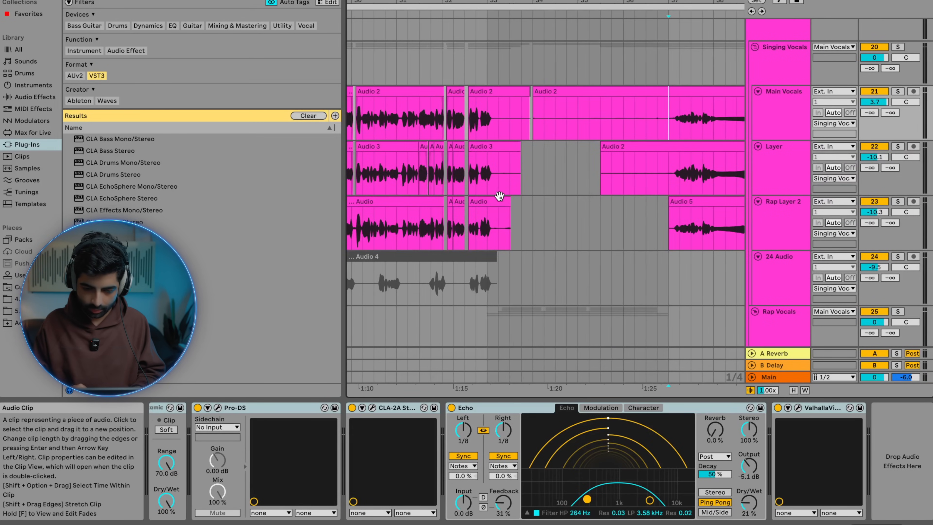
scroll(489, 205, "up", 5)
left_click(452, 228, "shift")
scroll(453, 231, "down", 8)
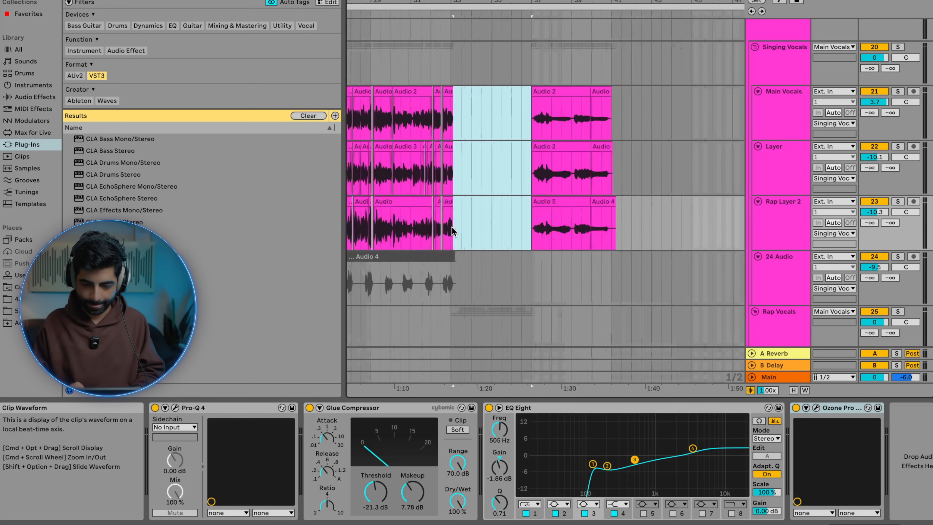
left_click(479, 235)
scroll(475, 272, "down", 10)
Step: Play the rap section and check the rap Main Vocals track with its current EQ and compression
left_click(454, 210)
key("space")
key("plus")
key("plus")
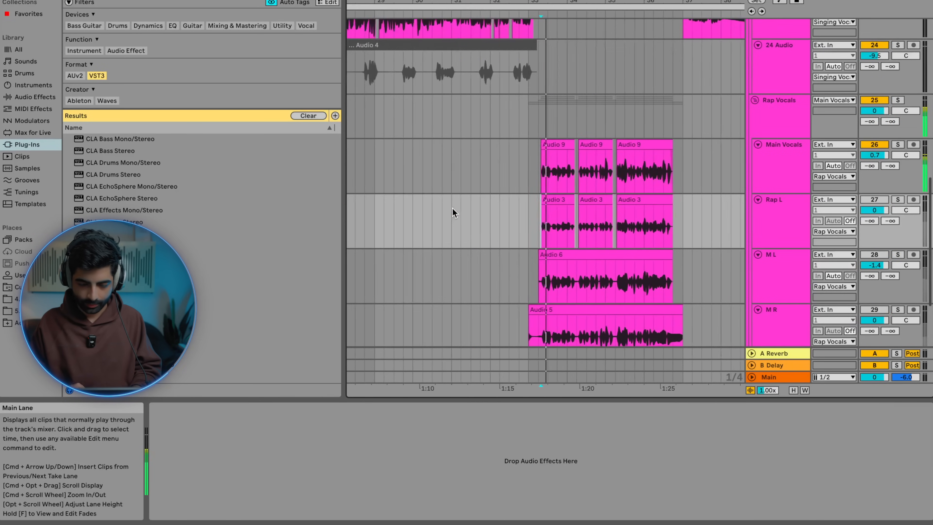
scroll(532, 183, "up", 4)
left_click(520, 179)
scroll(518, 179, "down", 5)
scroll(518, 180, "right", 1)
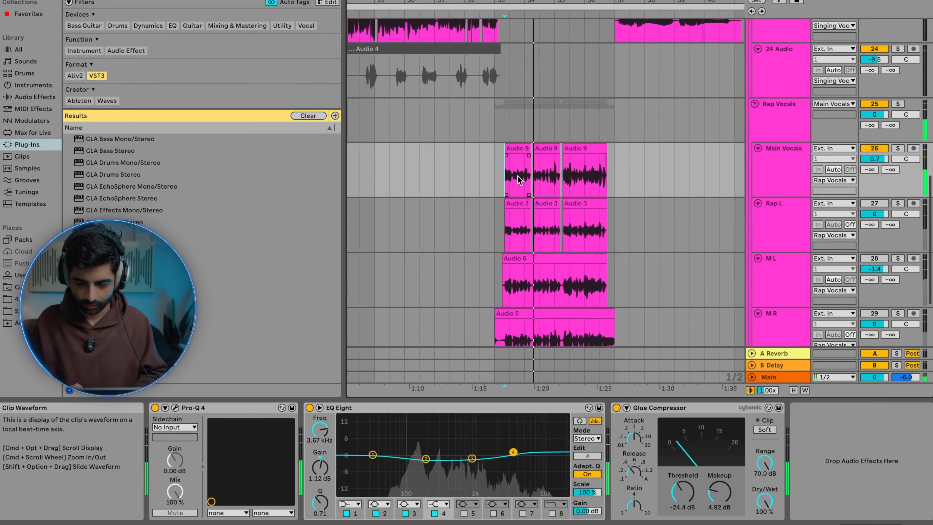
scroll(510, 180, "up", 4)
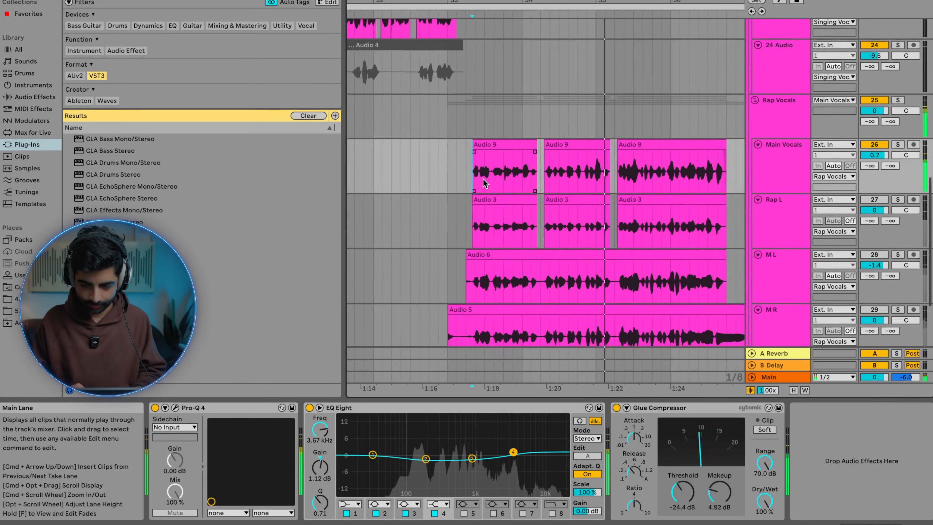
scroll(484, 183, "down", 4)
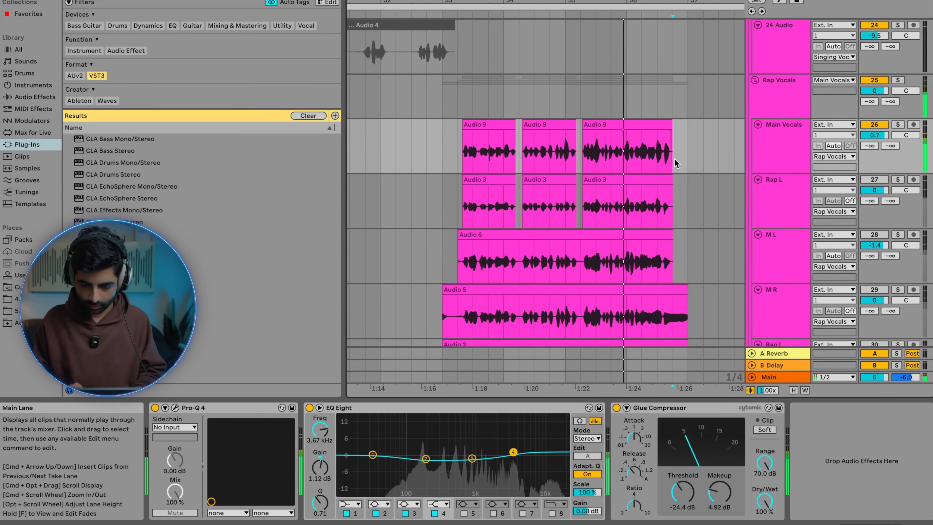
scroll(673, 160, "down", 2)
scroll(697, 158, "down", 3)
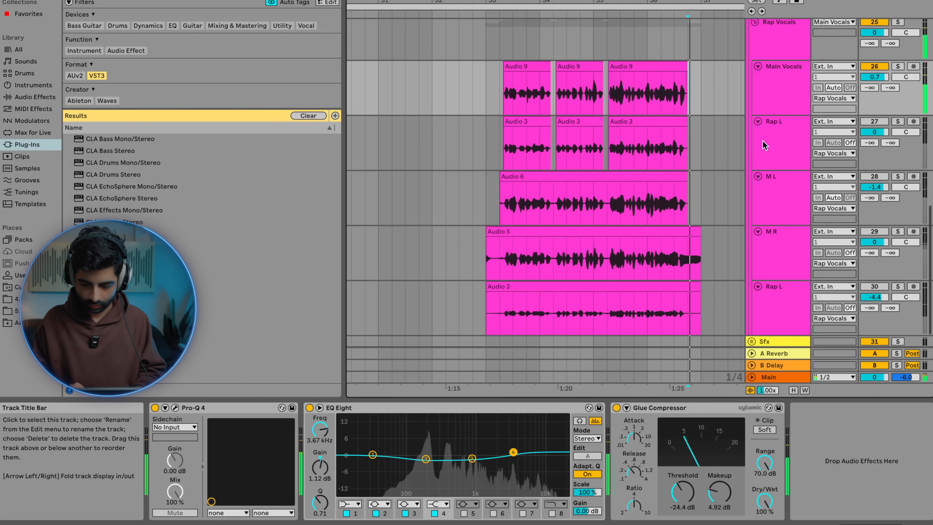
scroll(722, 161, "right", 4)
scroll(680, 165, "left", 3)
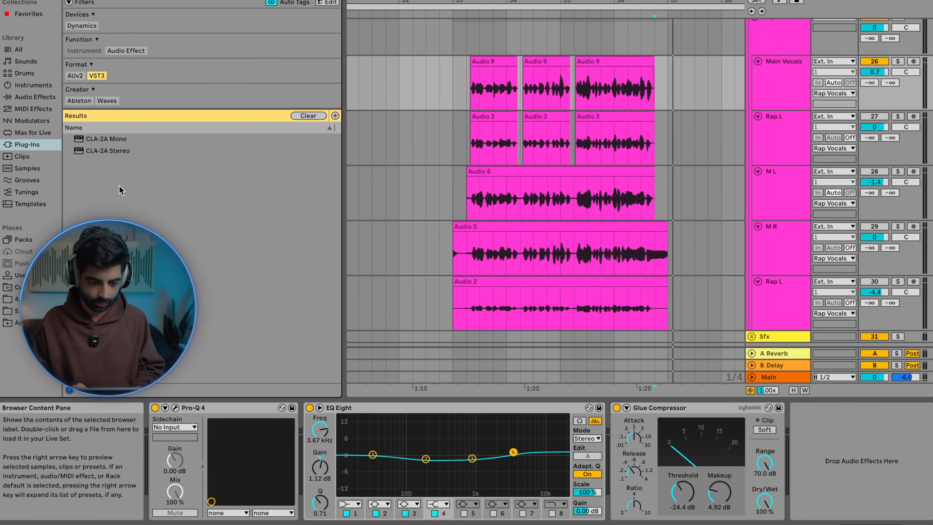
Step: Add CLA-2A Stereo after the Glue Compressor on the rap Main Vocals track and play the rap section
double_click(109, 151)
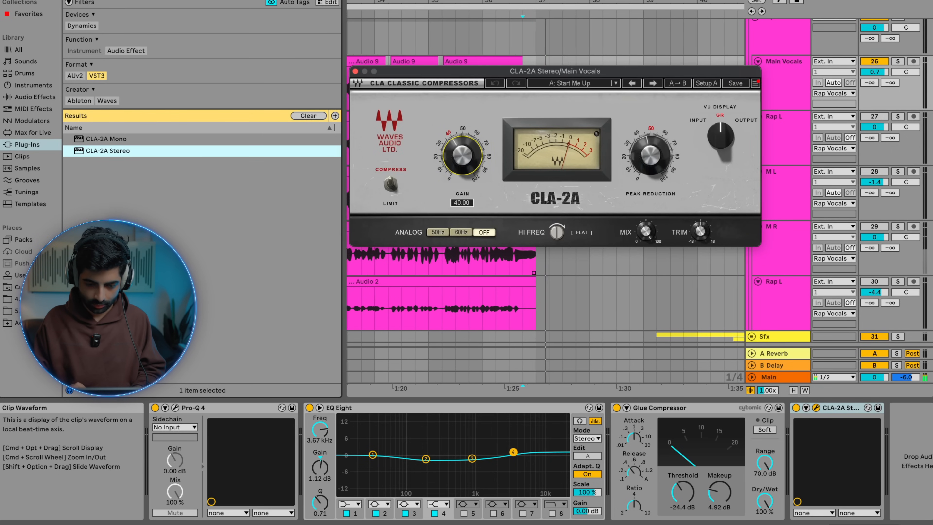
left_click_drag(473, 74, 476, 200)
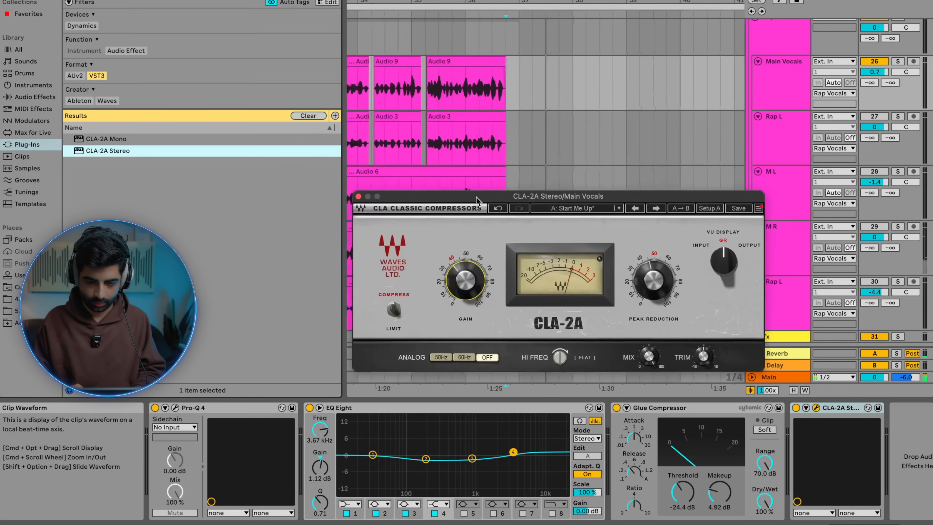
scroll(575, 93, "left", 7)
left_click(586, 88)
key("space")
key("space")
Step: Set the CLA-2A peak reduction to about 49, fine-tune its gain and close the plug-in window
mouse_move(653, 281)
left_mouse_down()
mouse_move(653, 388)
mouse_move(653, 239)
left_mouse_up()
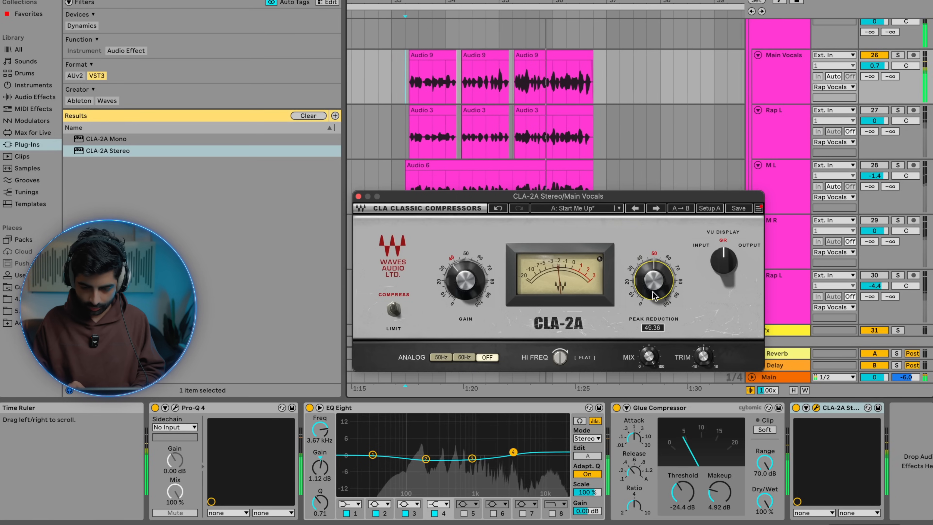
left_click_drag(465, 280, 465, 281)
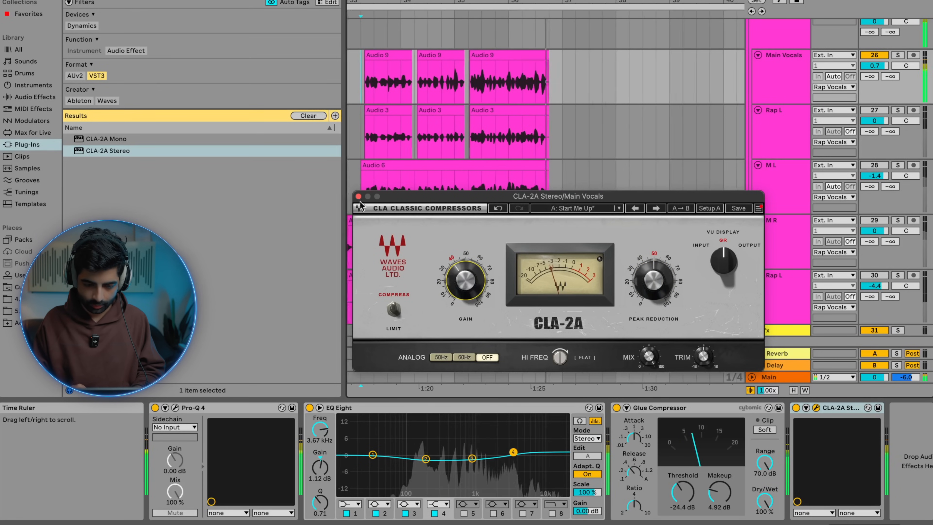
left_click(358, 196)
Step: Copy all four devices from the rap Main Vocals track onto the Rap L track directly below it
left_click(395, 132)
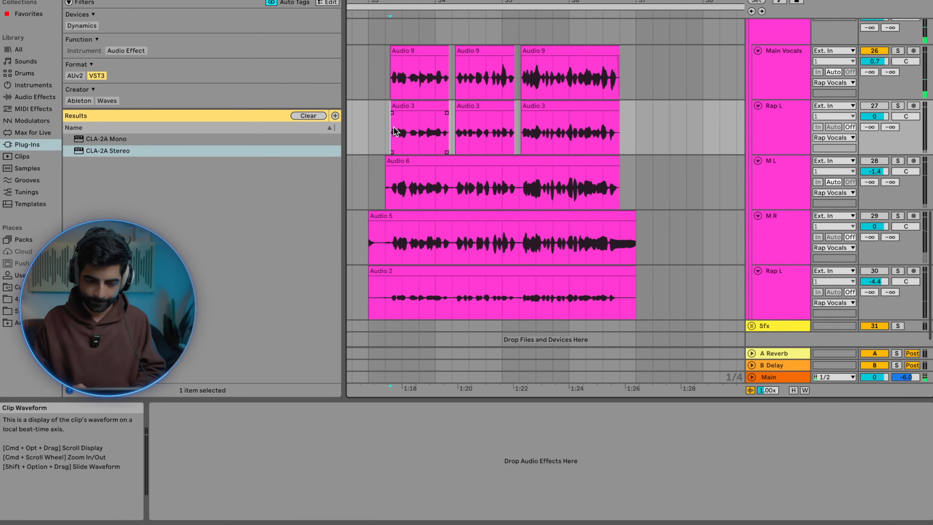
left_click(395, 78)
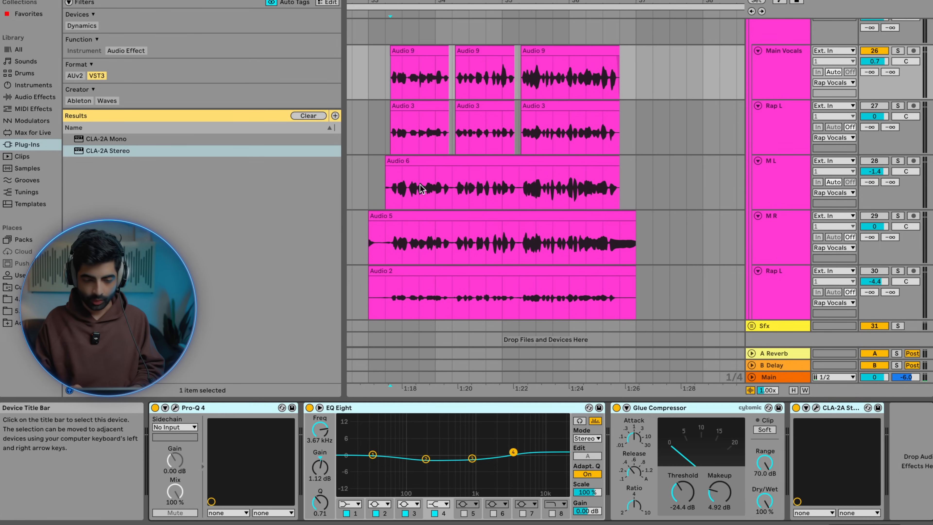
left_click(395, 141)
left_click(393, 121)
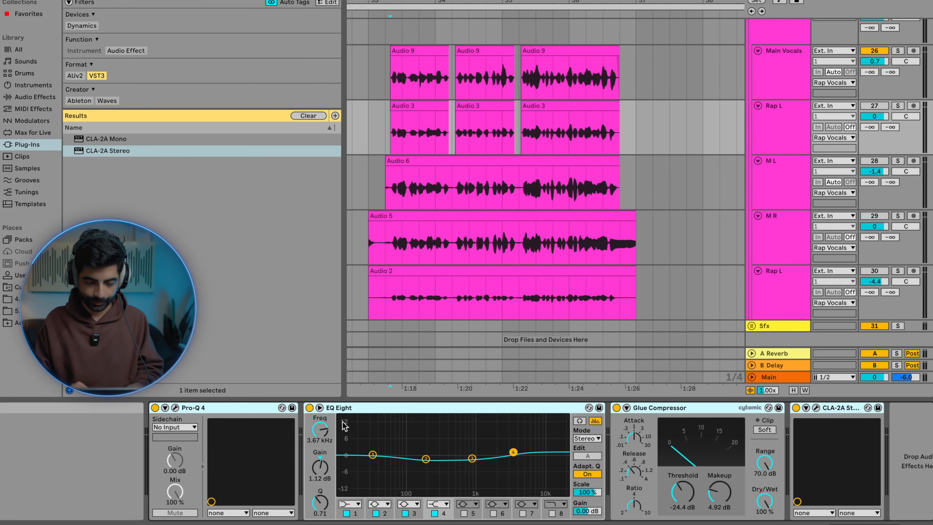
Step: Solo and play the upper Rap L track, pan it to 26L and set its volume to -7.0 dB
left_click(897, 106)
key("space")
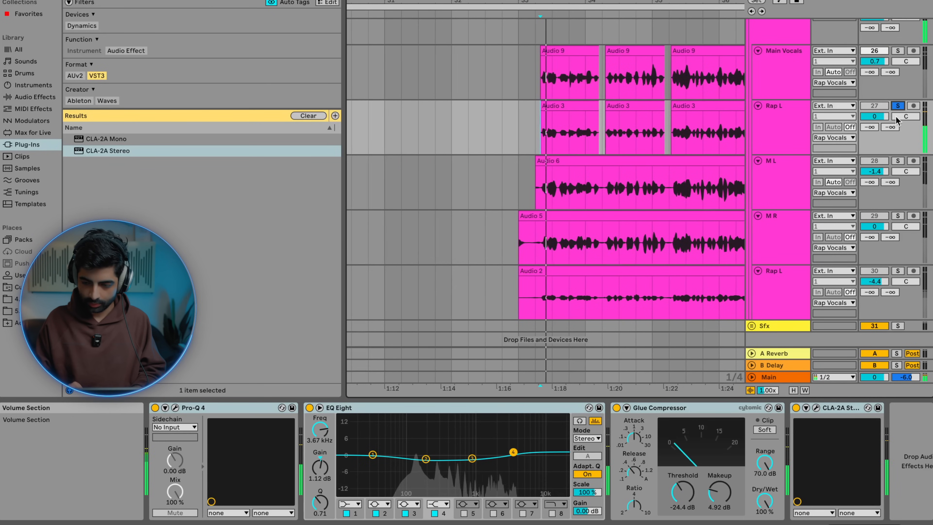
left_click_drag(896, 117, 897, 132)
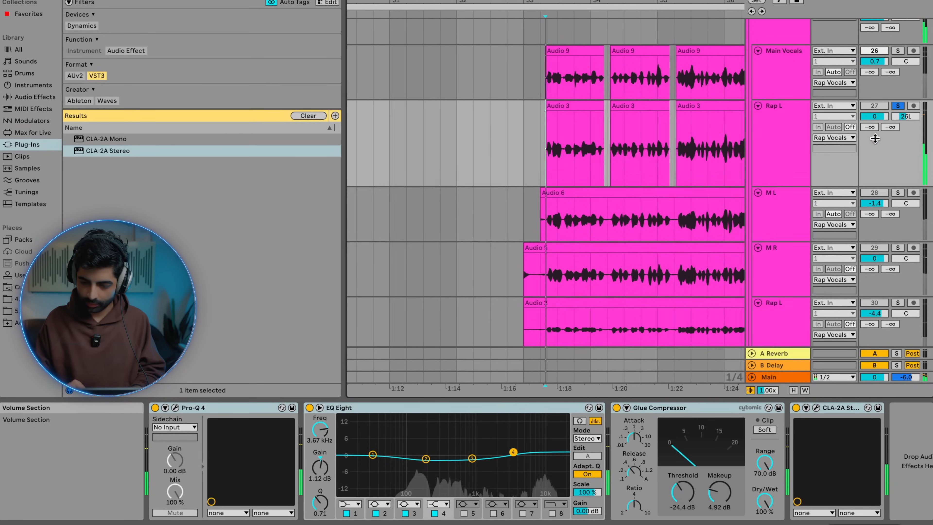
mouse_move(874, 139)
left_mouse_down()
mouse_move(874, 117)
mouse_move(874, 129)
left_mouse_up()
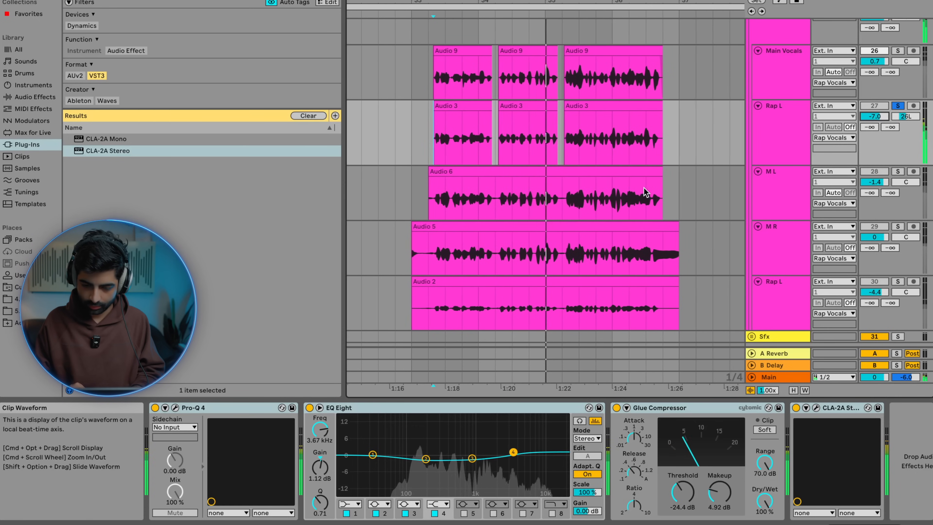
Step: Move the lowest Rap L track directly below the upper Rap L track, solo it and pan it to 33R
scroll(645, 191, "down", 2)
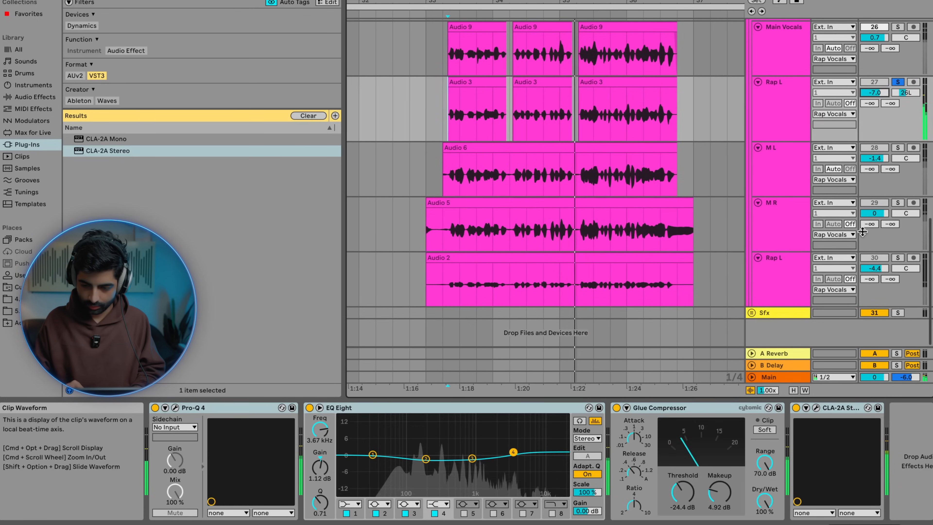
left_click(898, 254)
left_click_drag(769, 286, 767, 143)
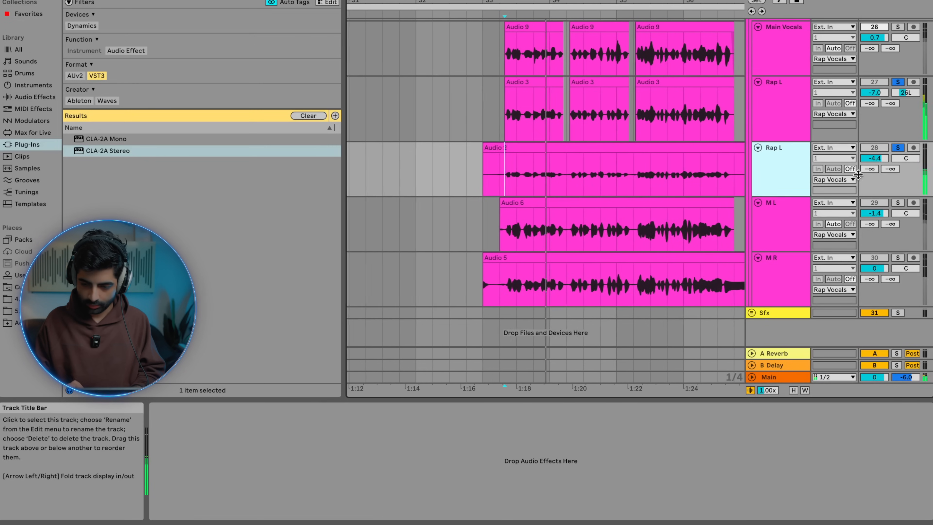
left_click_drag(904, 153, 904, 136)
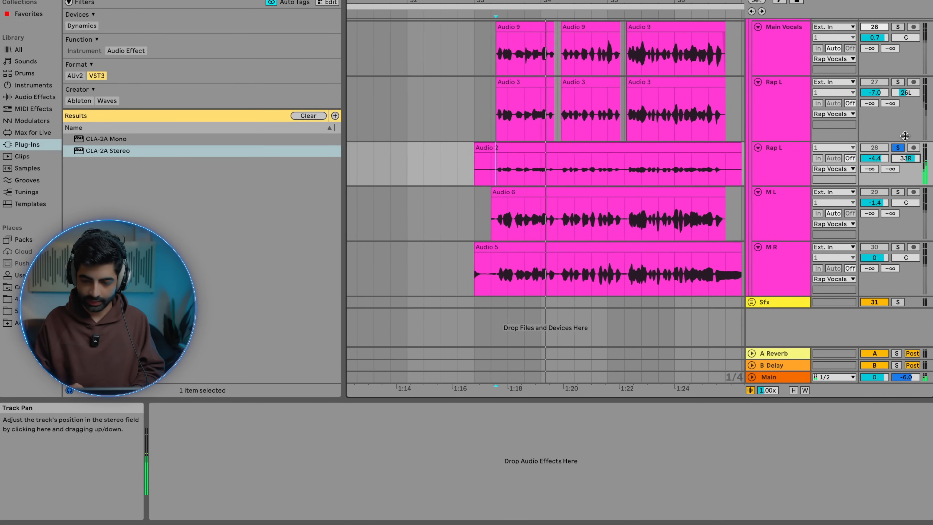
Step: With both Rap L tracks soloed, set the left-panned one to -7.8 dB and copy its devices onto the right-panned one
left_click(896, 83)
key("Tab")
scroll(622, 225, "left", 1)
scroll(621, 225, "down", 1)
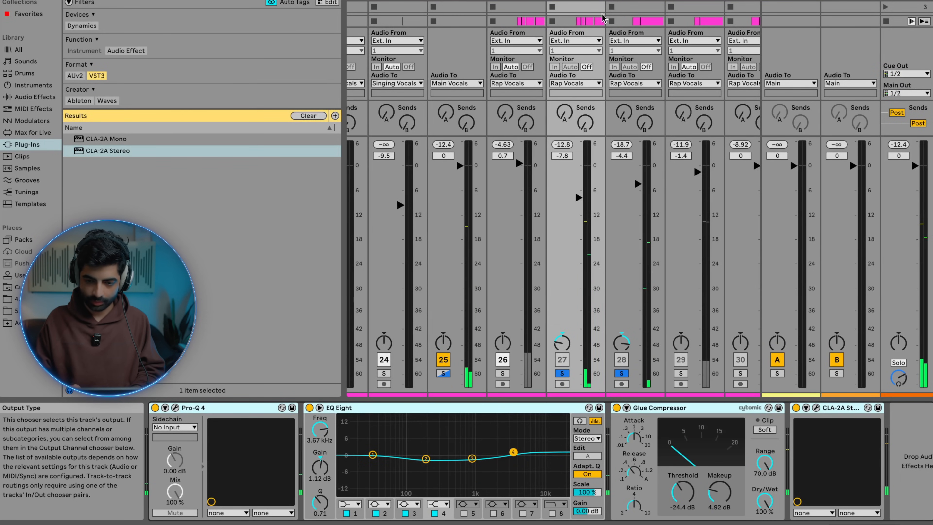
left_click(610, 16)
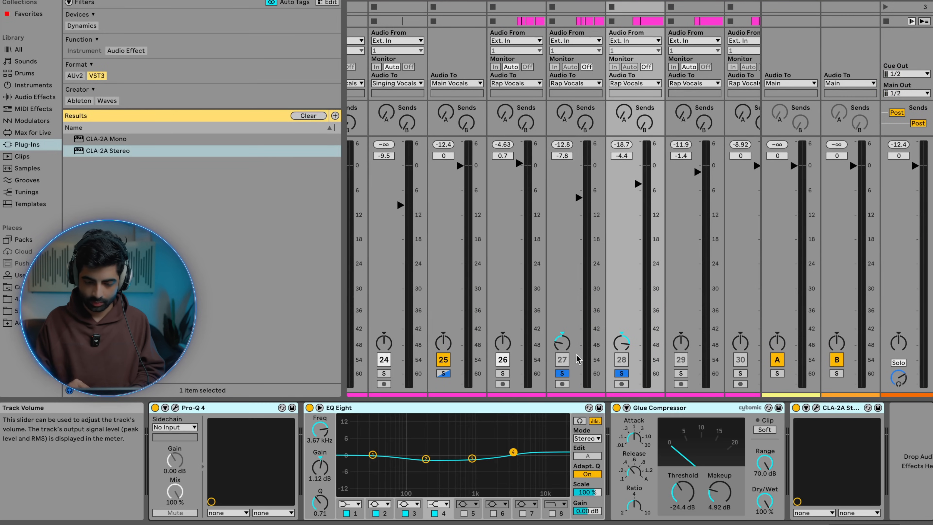
Step: Rename the right-panned Rap L track to Rap R and play it from the start of the rap section
key("Tab")
key("ctrl+r")
type("R")
key("Return")
key("space")
left_click(528, 174)
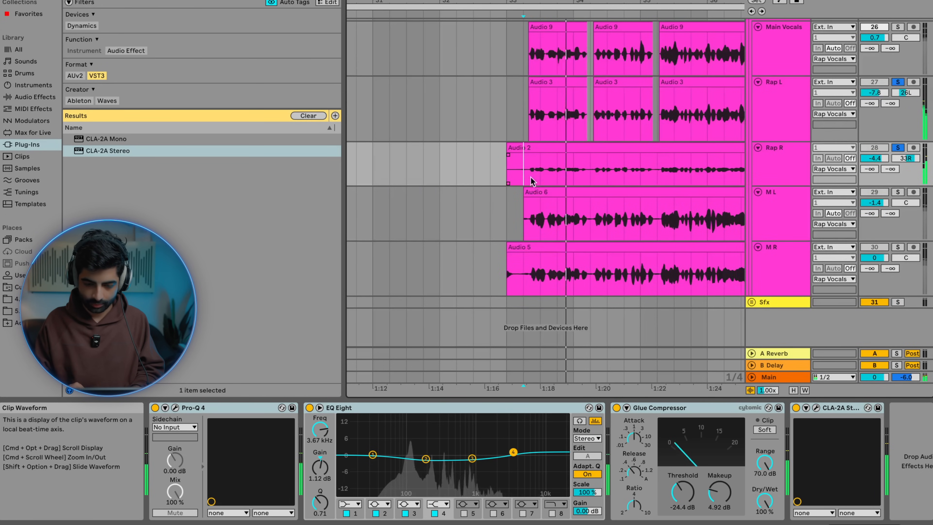
Step: Lower the Rap R track's volume to -11.0 dB in the mixer
key("Tab")
left_click_drag(638, 193, 638, 208)
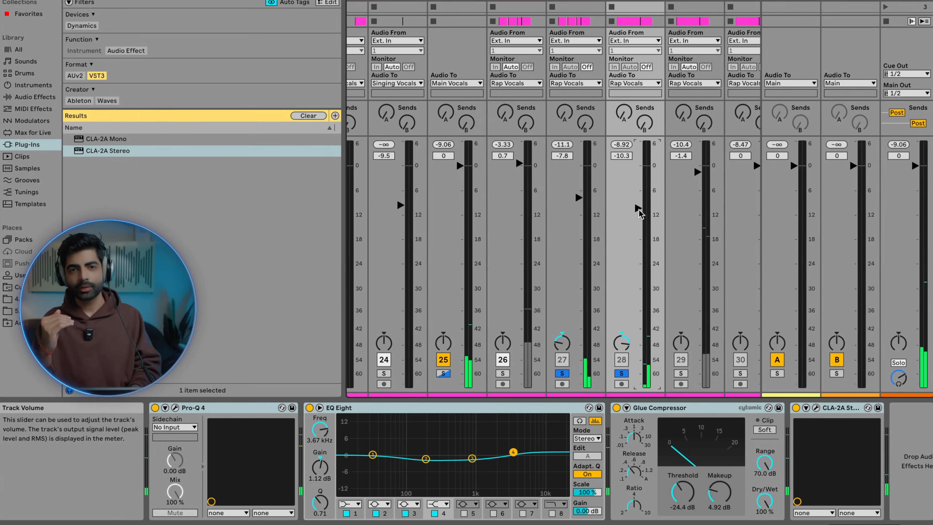
left_click_drag(639, 212, 639, 214)
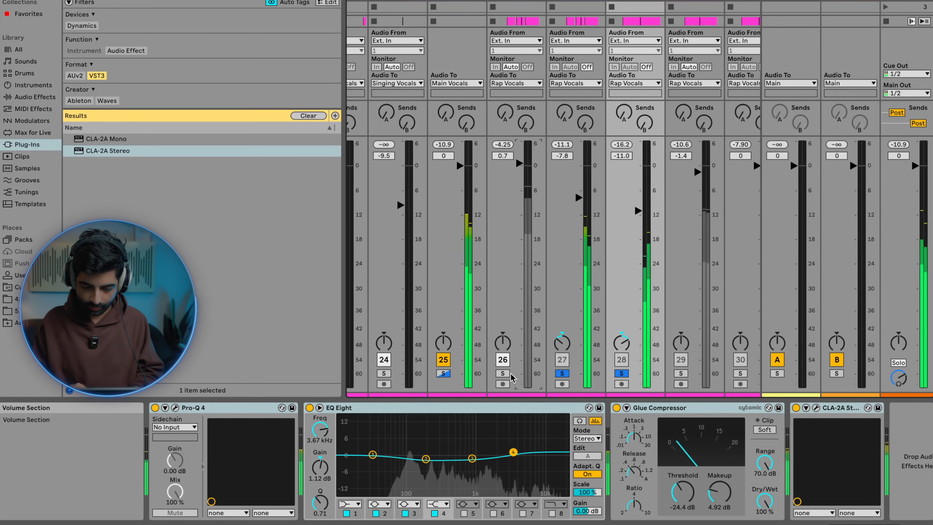
Step: Solo the rap Main Vocals as well and lower Rap L and Rap R together to -13.2 dB and -16.4 dB
left_click(502, 373)
left_click(585, 6)
left_click(639, 1, "shift")
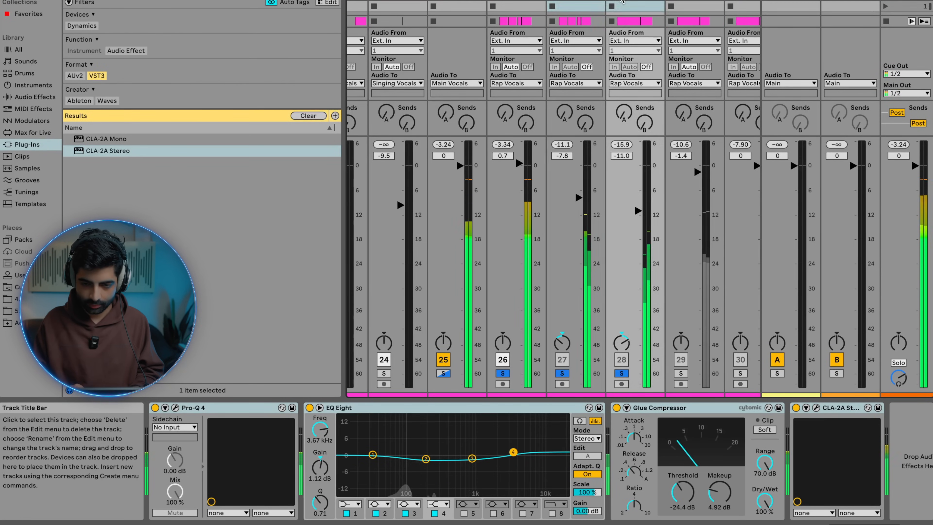
left_click_drag(579, 198, 579, 225)
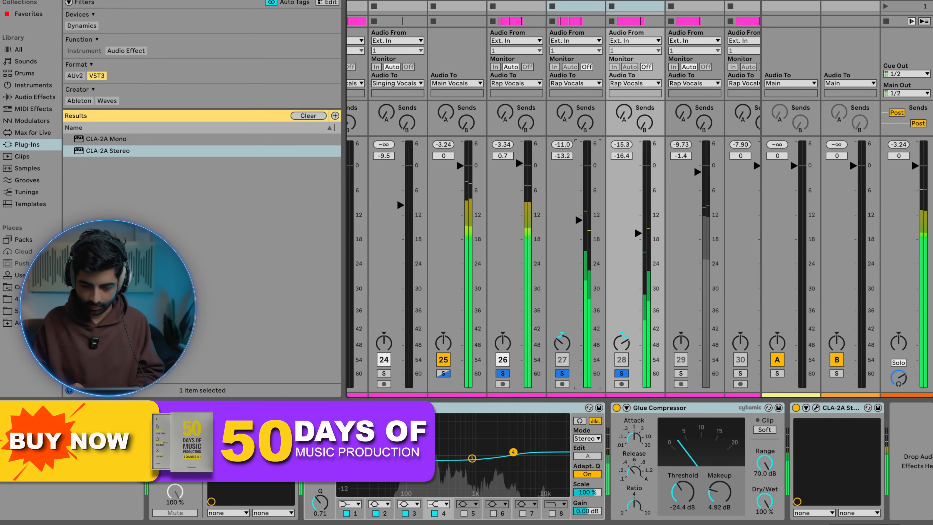
Step: Return to the arrangement and unsolo the rap Main Vocals, Rap L and Rap R tracks
key("Tab")
scroll(615, 275, "left", 1)
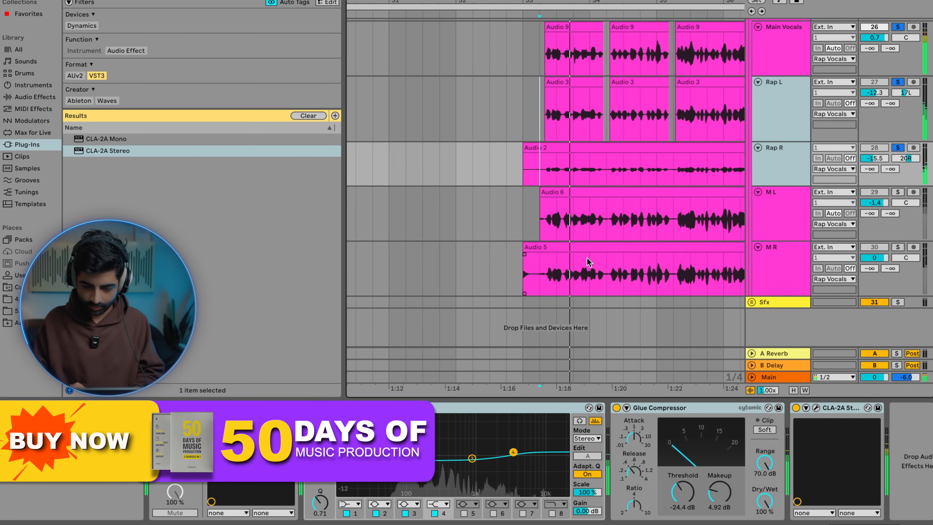
left_click(897, 147)
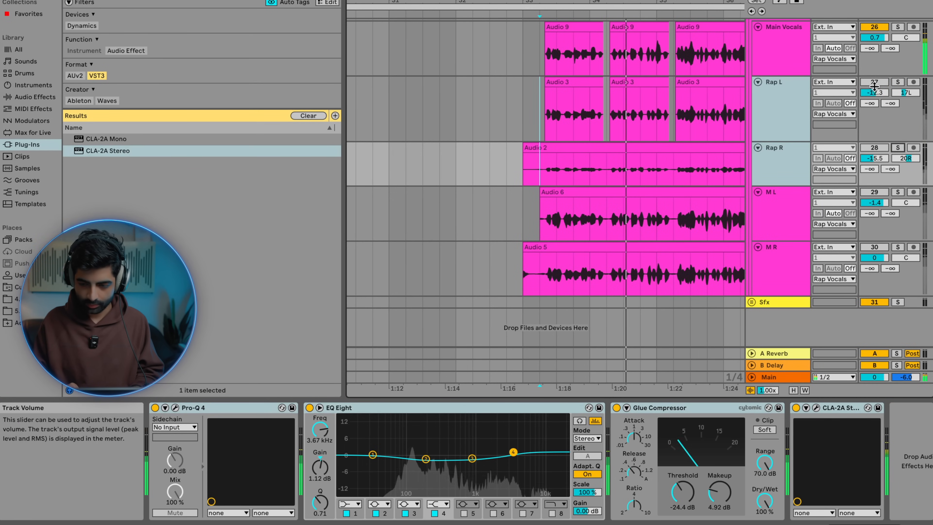
Step: Split the Rap R clip just before its first phrase and delete the lead-in part
scroll(541, 171, "up", 3)
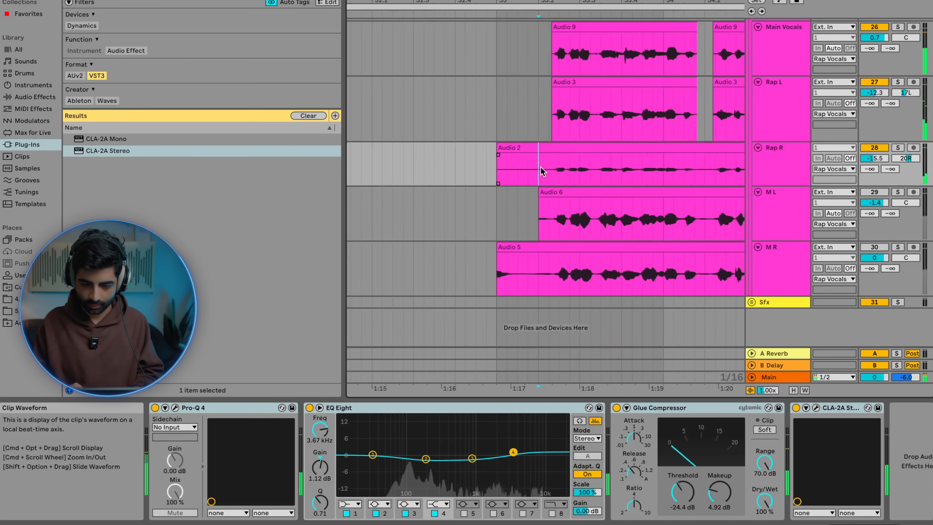
scroll(551, 172, "up", 4)
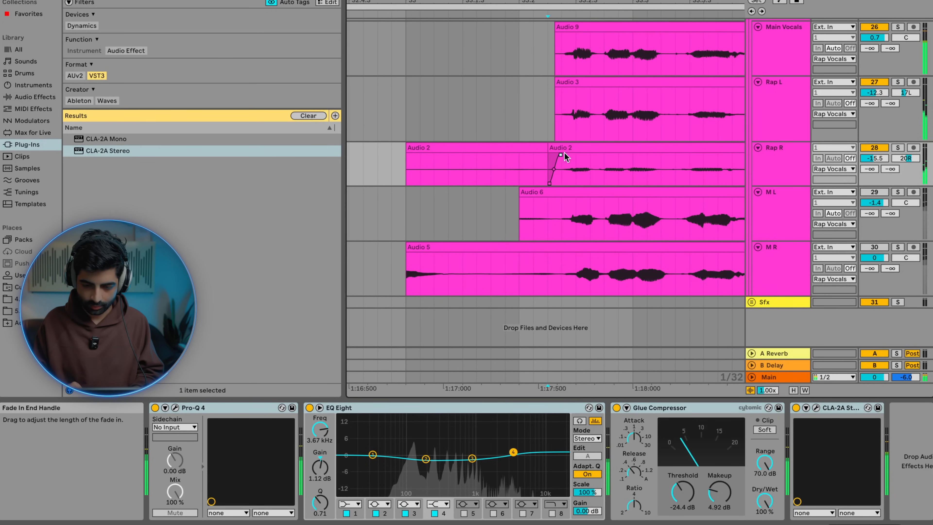
left_click(537, 150)
key("Delete")
scroll(532, 151, "down", 7)
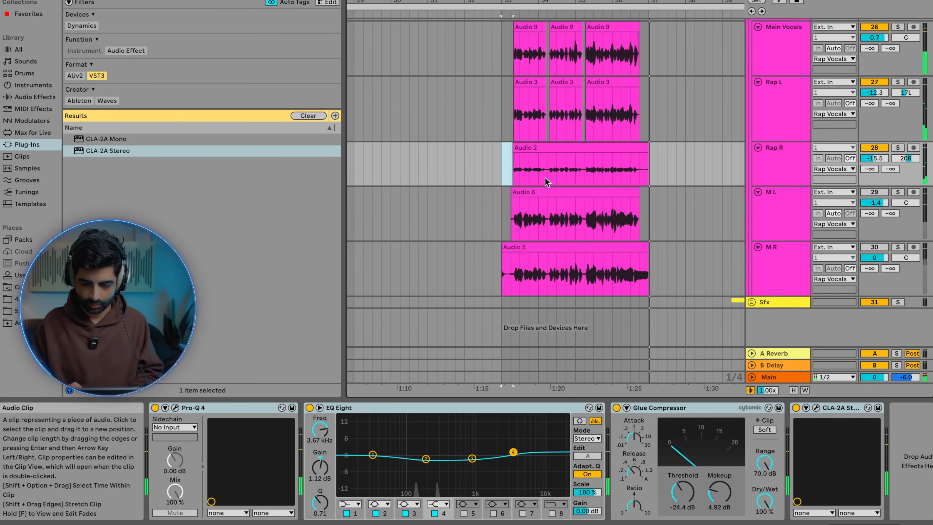
Step: Play the mix from just before the rap section and increase the Rap R track's height
left_click(492, 176)
key("space")
key("space")
key("Tab")
key("Tab")
left_click_drag(780, 186, 781, 228)
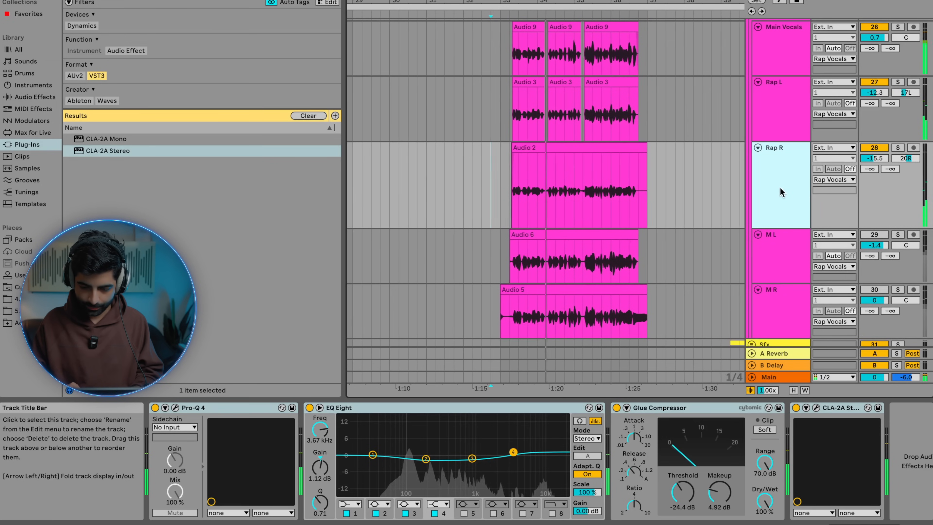
Step: Set the Rap R clip's gain to 5.0 dB and the track's volume to -14.5 dB in the mixer
double_click(581, 150)
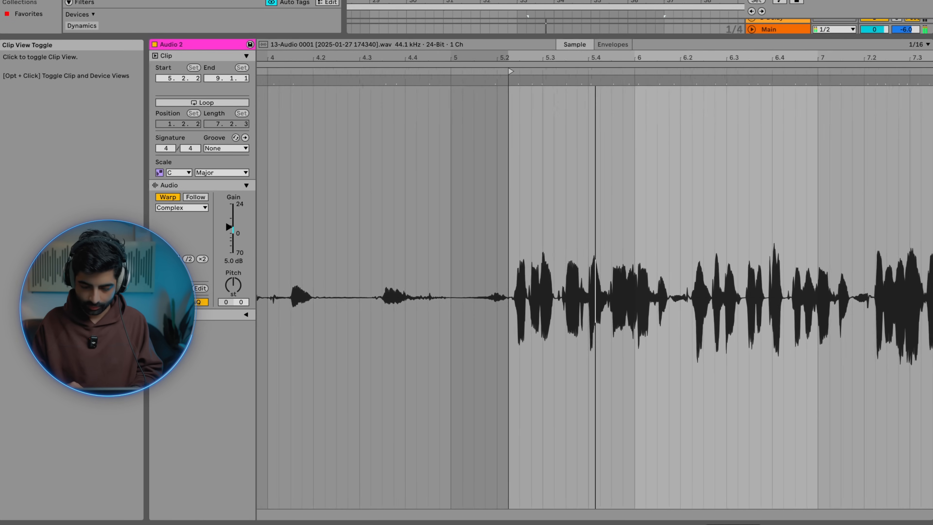
left_click(808, 523)
key("Tab")
left_click_drag(639, 229, 639, 225)
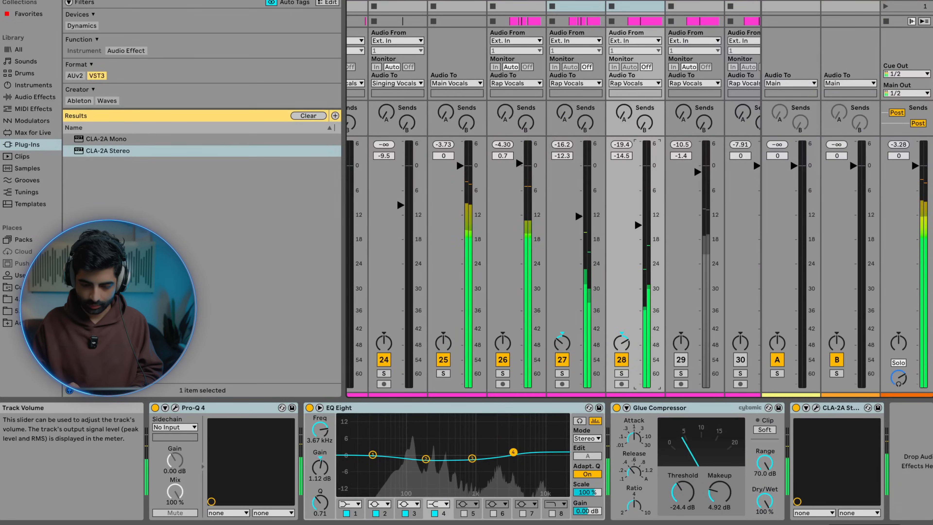
key("Tab")
Step: Replay the rap section from its start to check the Rap L and Rap R layers against the Main Vocals
scroll(638, 227, "up", 3)
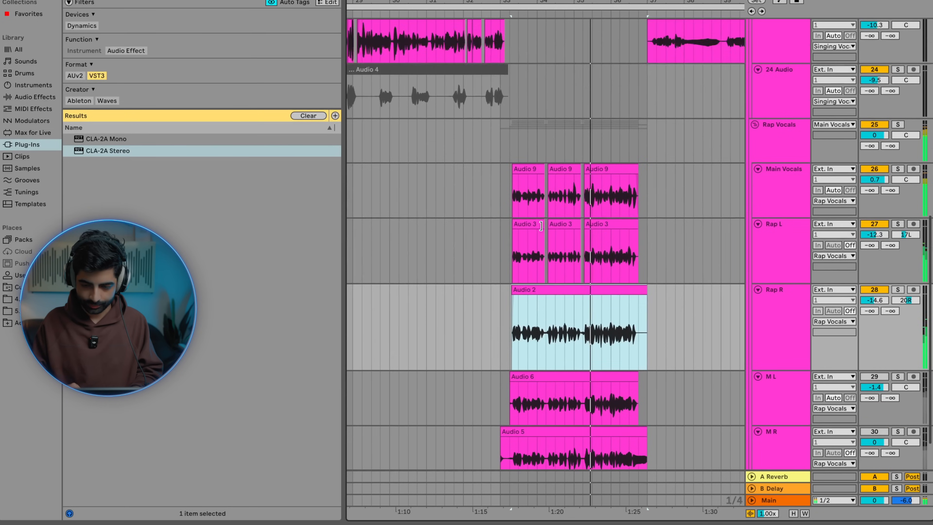
scroll(544, 223, "up", 5)
left_click(469, 216)
scroll(469, 217, "down", 3)
scroll(469, 218, "down", 3)
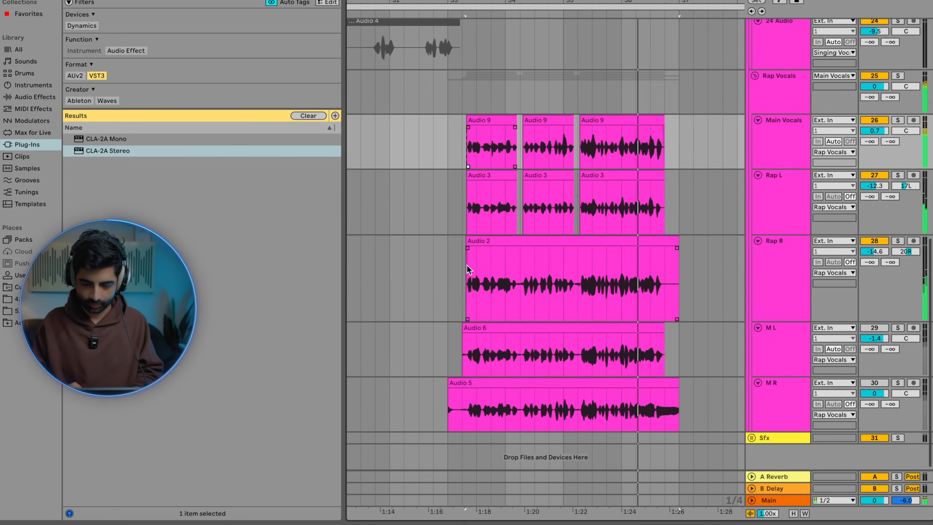
left_click(467, 272)
left_click(459, 290)
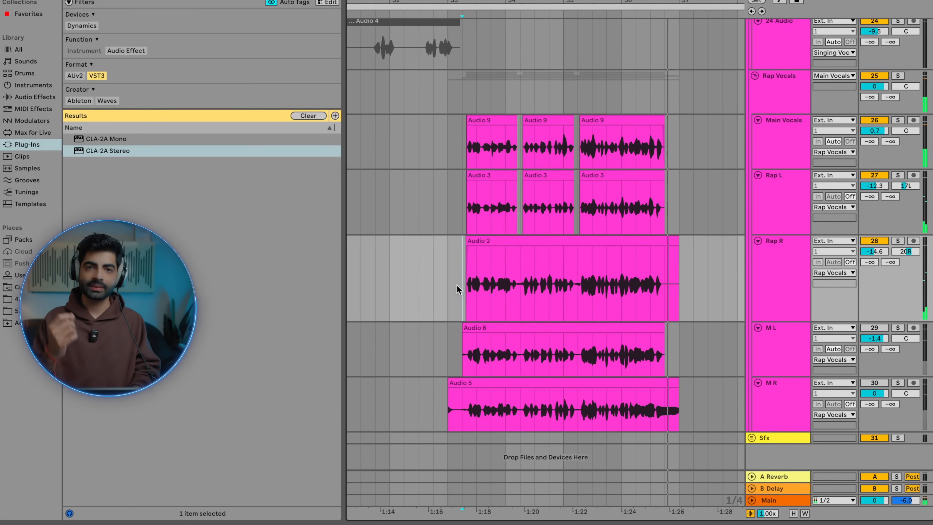
Step: Find Pro-DS in the plug-in browser and add it at the end of the rap Main Vocals chain
left_click(151, 0)
type("cla d")
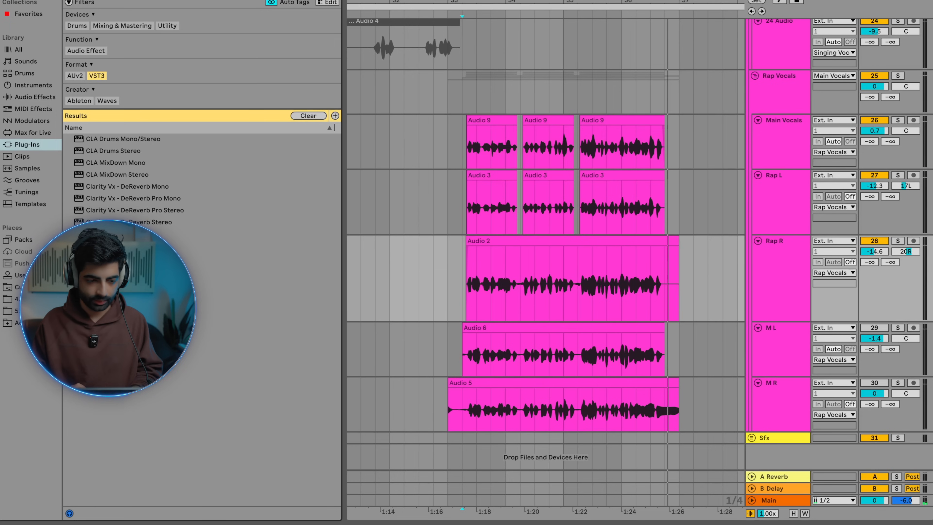
left_click_drag(103, 142, 770, 162)
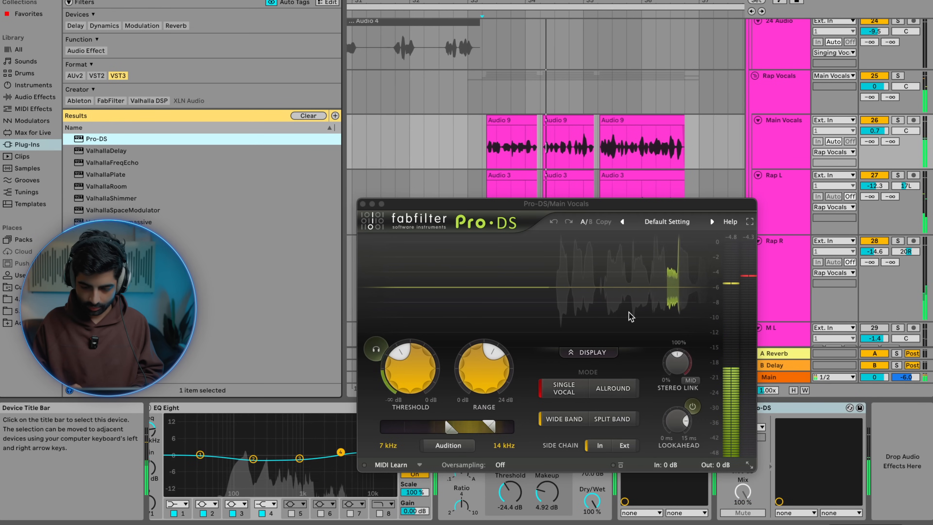
left_click_drag(551, 205, 293, 77)
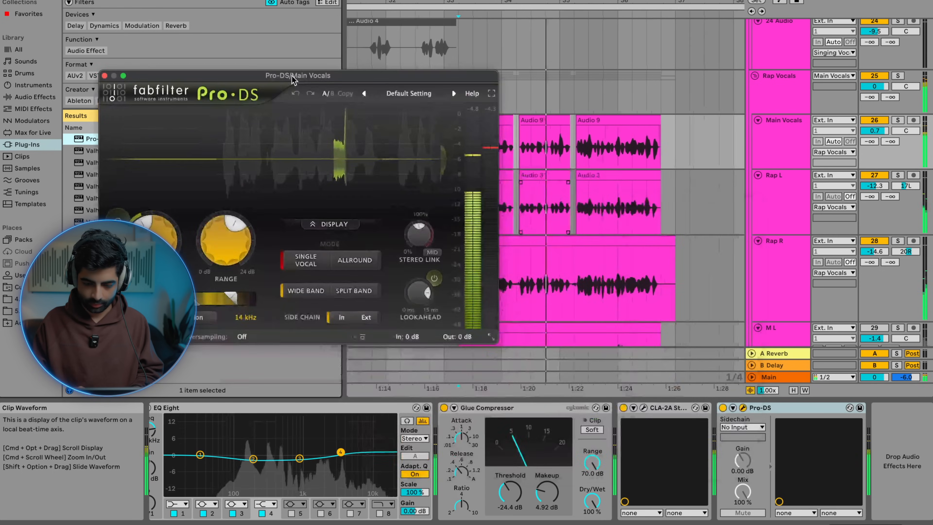
Step: Copy Pro-DS from the rap Main Vocals onto the Rap L and Rap R tracks and close its window
left_click(766, 408)
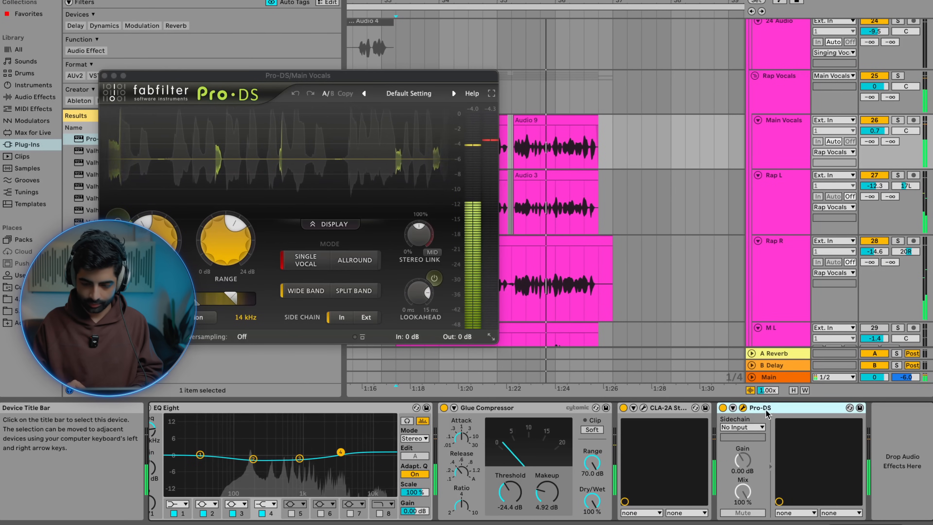
left_click(756, 211)
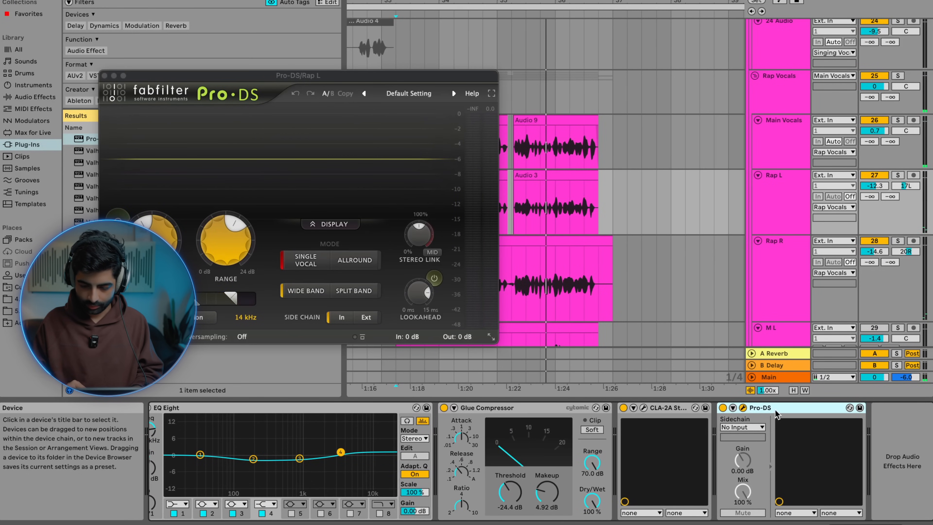
left_click(771, 245)
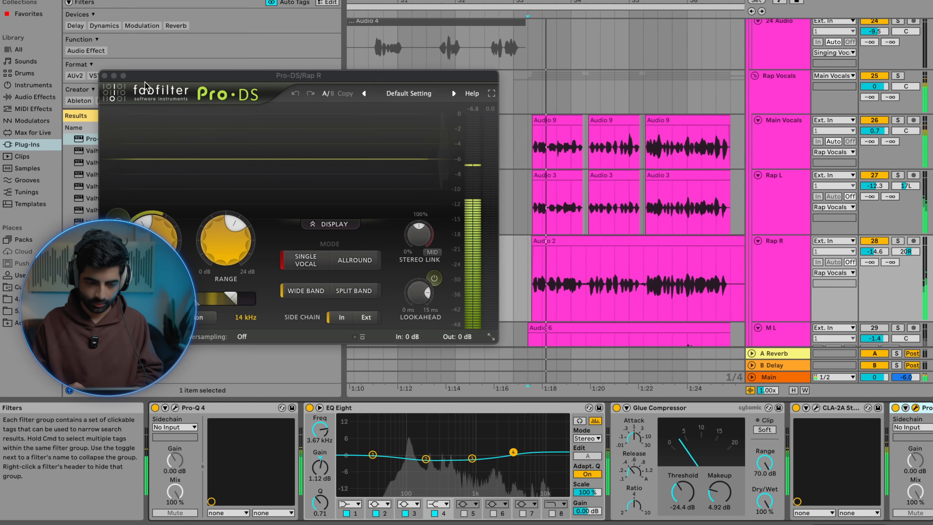
left_click(105, 75)
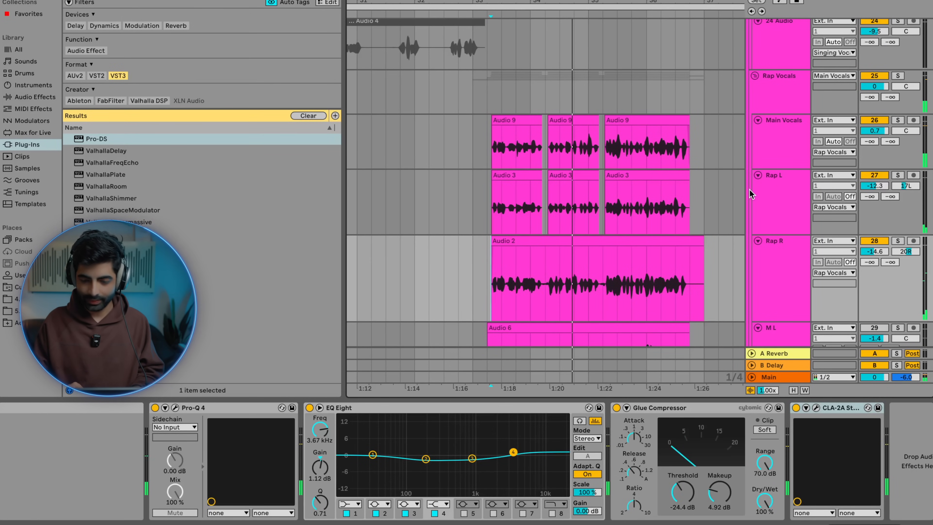
Step: Remove the Pro-DS copies from Rap R and Rap L and check the Pro-DS on the rap Main Vocals
left_click(527, 218)
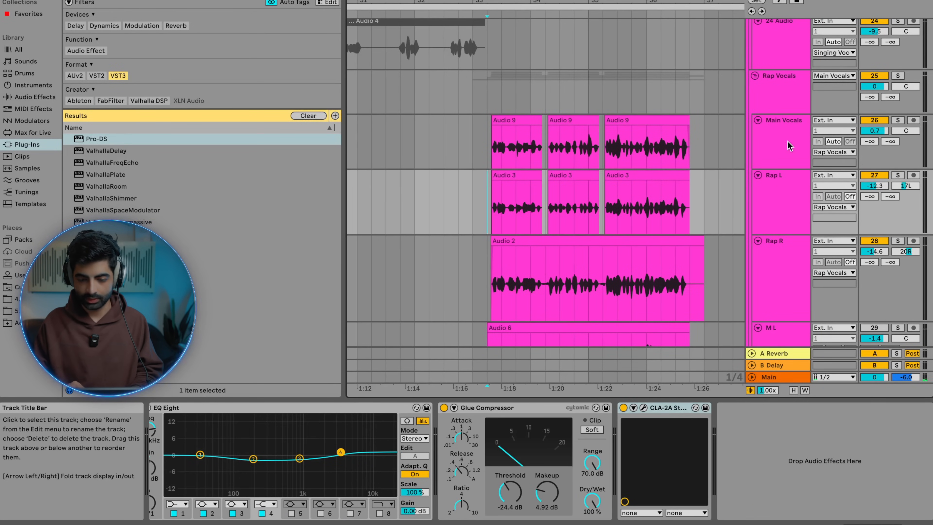
left_click(789, 146)
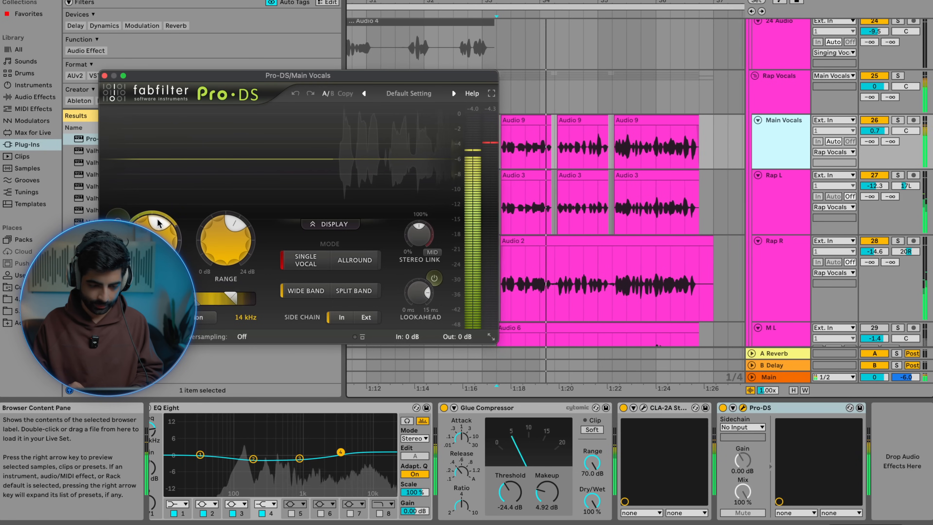
left_click(104, 76)
Step: Delete the lead-in before the first rap phrase from the M L and M R clips
scroll(412, 258, "down", 5)
scroll(413, 257, "up", 5)
left_click_drag(545, 238, 476, 286)
left_click(492, 246)
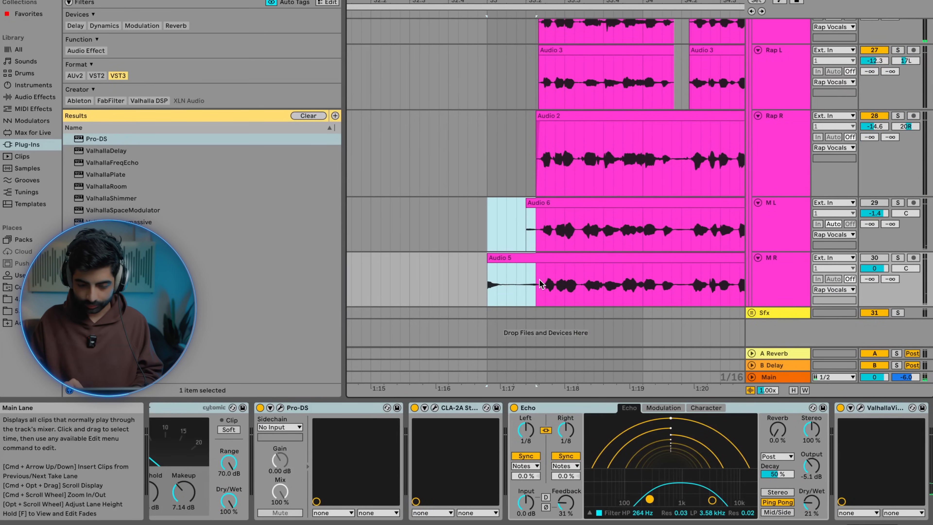
left_click(530, 229)
scroll(530, 230, "down", 3)
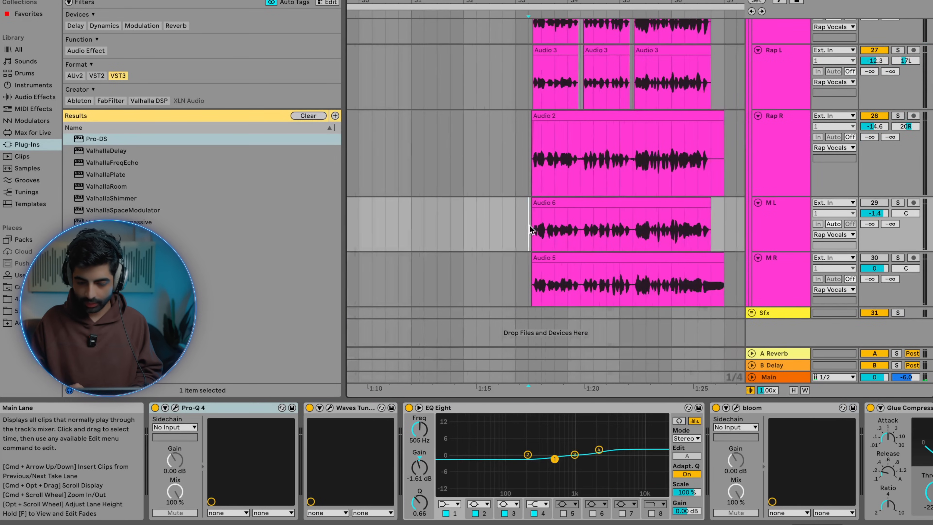
Step: Group the M L and M R tracks and solo the new group
left_click(774, 238)
left_click(779, 294, "shift")
key("super+g")
left_click(897, 205)
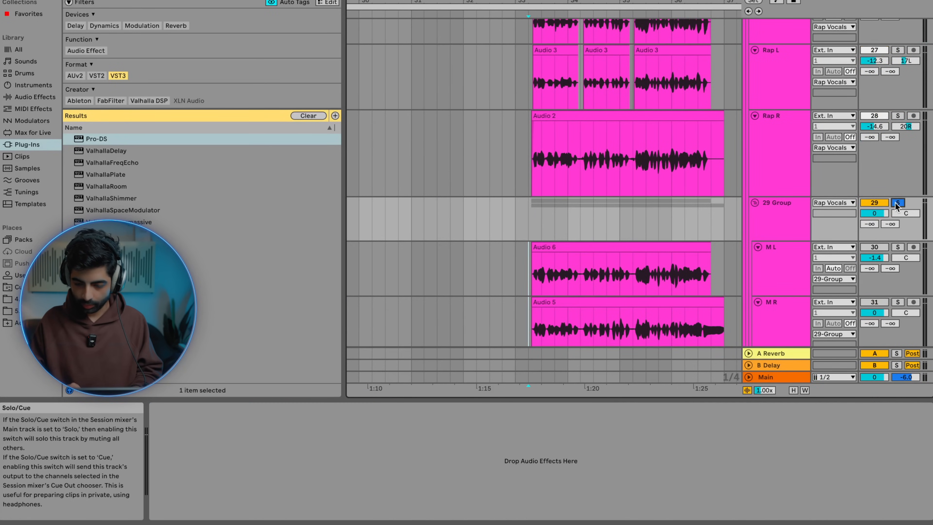
Step: Pan M L fully to 50L and M R fully to 50R and play the soloed group
left_click_drag(906, 257, 906, 290)
scroll(906, 256, "down", 3)
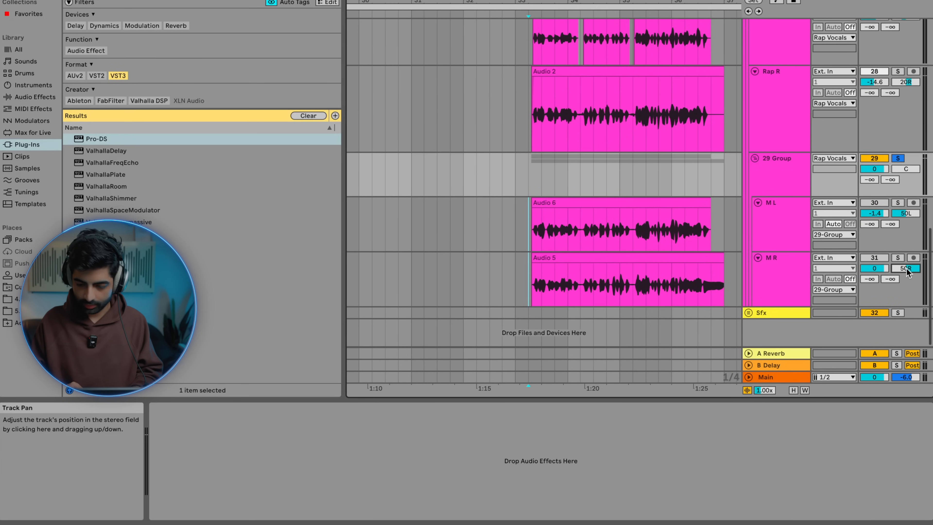
key("space")
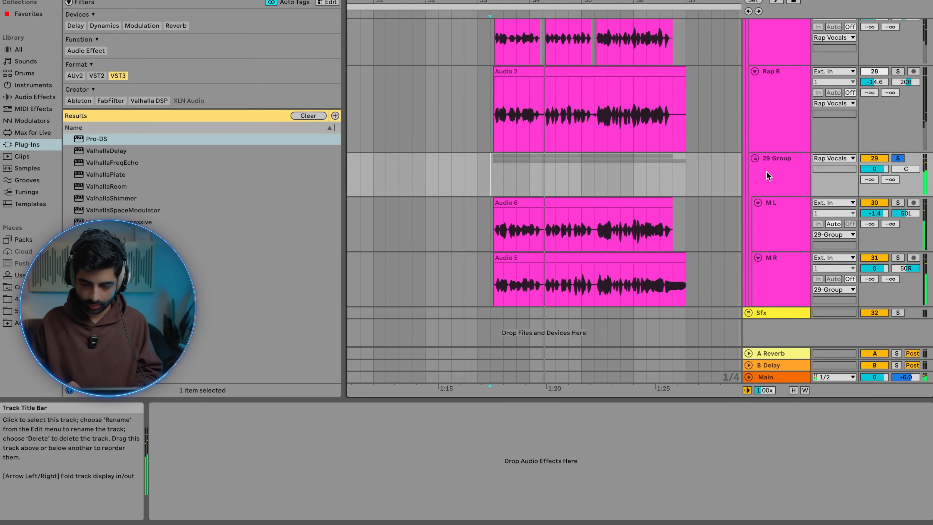
Step: Search the plug-ins for "pro" and add Pro-Q 4 to the group containing M L and M R
left_click(768, 225)
left_click(286, 420)
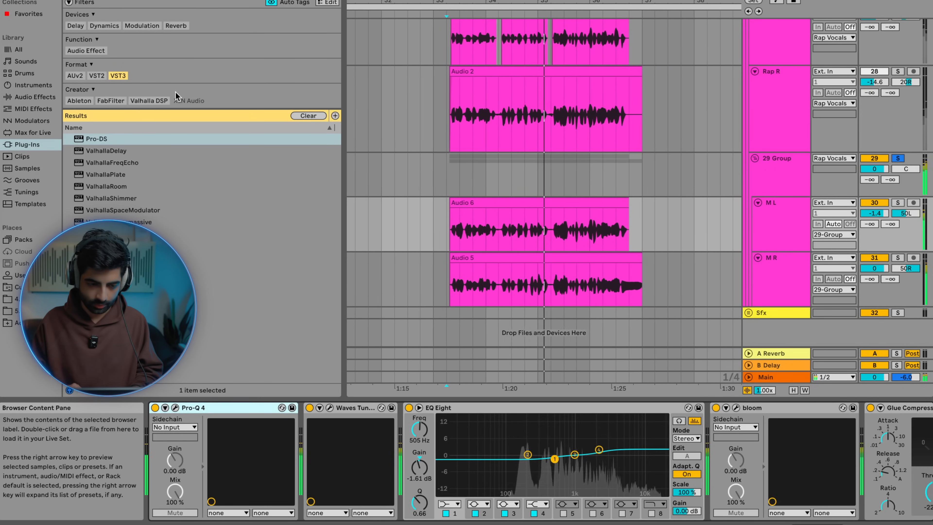
type("pro")
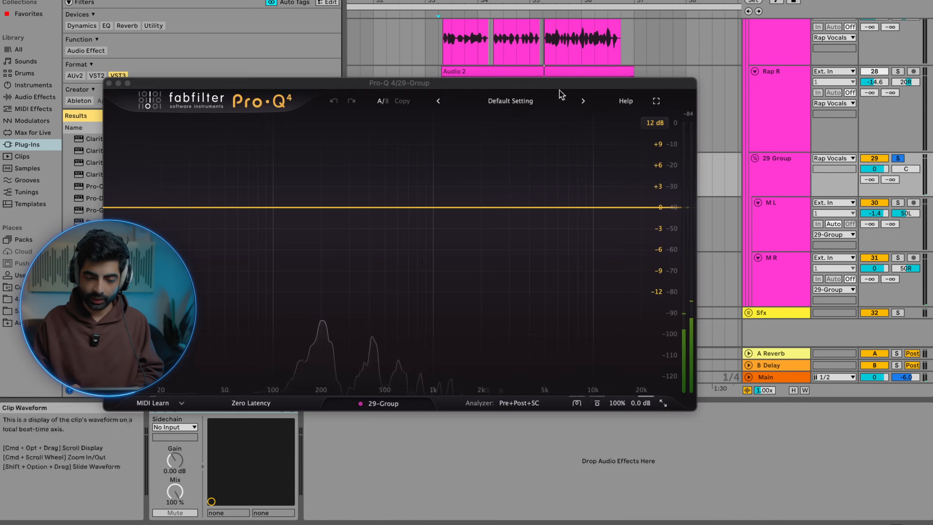
Step: Search the Pro-Q 4 presets for "phone", load the Phone preset and close the plug-in window
left_click(511, 103)
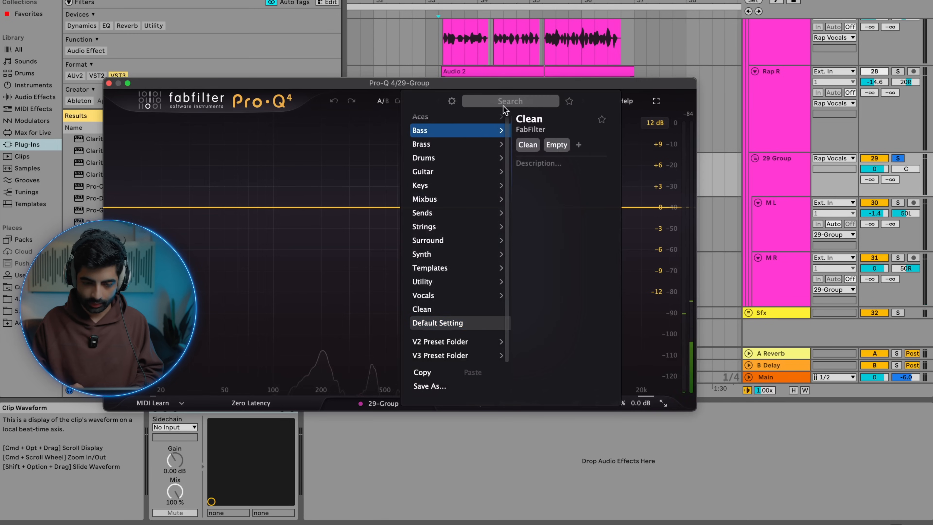
left_click(506, 99)
type("phone")
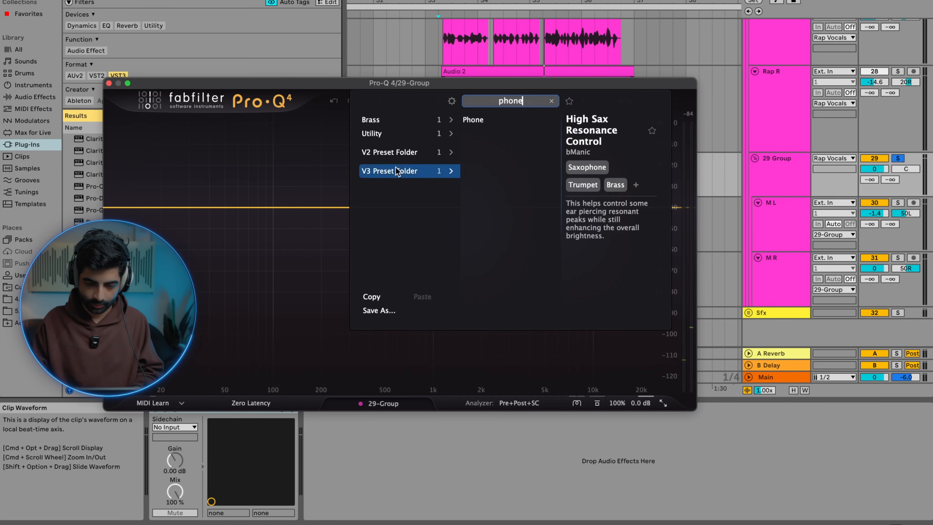
left_click(473, 120)
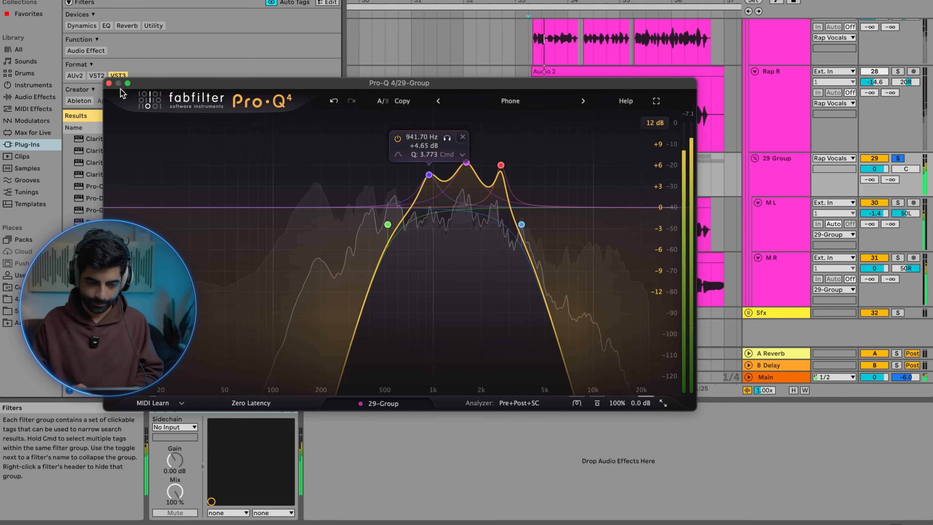
left_click(109, 83)
Step: Unsolo the M L and M R group and place the playback start ahead of the rap section
left_click(897, 158)
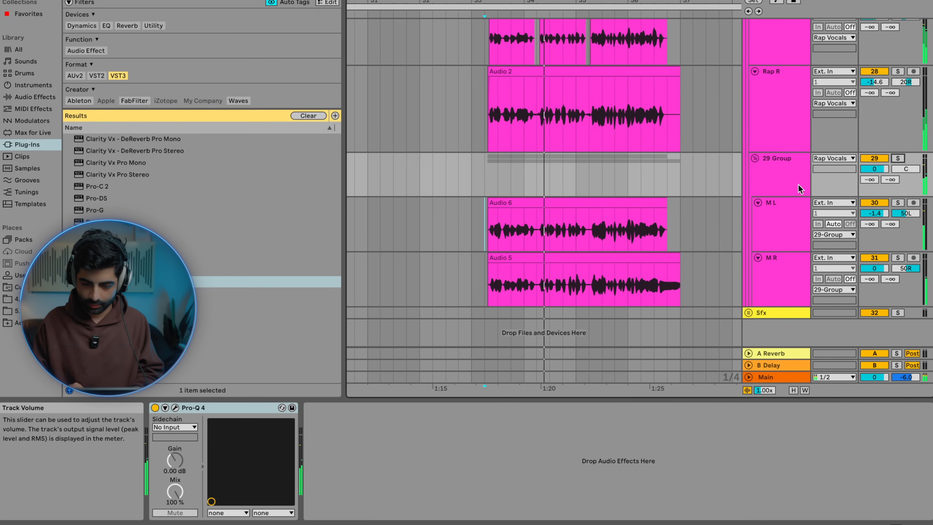
scroll(660, 175, "left", 3)
left_click(505, 182)
scroll(505, 183, "down", 3)
scroll(536, 183, "left", 2)
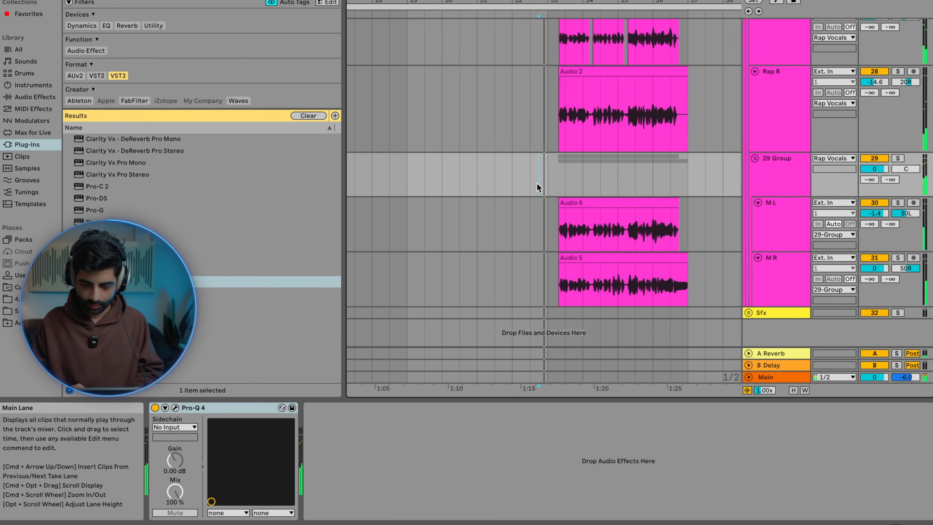
Step: Play the full mix from just before the rap and lower the M L and M R group's volume to -7.2 dB
scroll(537, 183, "up", 4)
left_click(537, 183)
key("space")
key("space")
left_click_drag(874, 168, 874, 176)
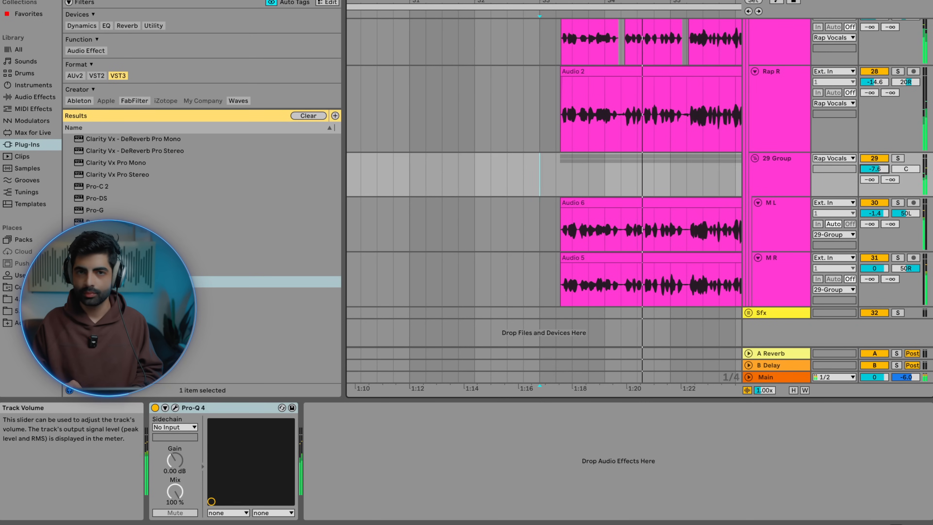
Step: Bypass Pro-Q 4 on the M L and M R group and replay the rap section to compare
left_click(207, 405)
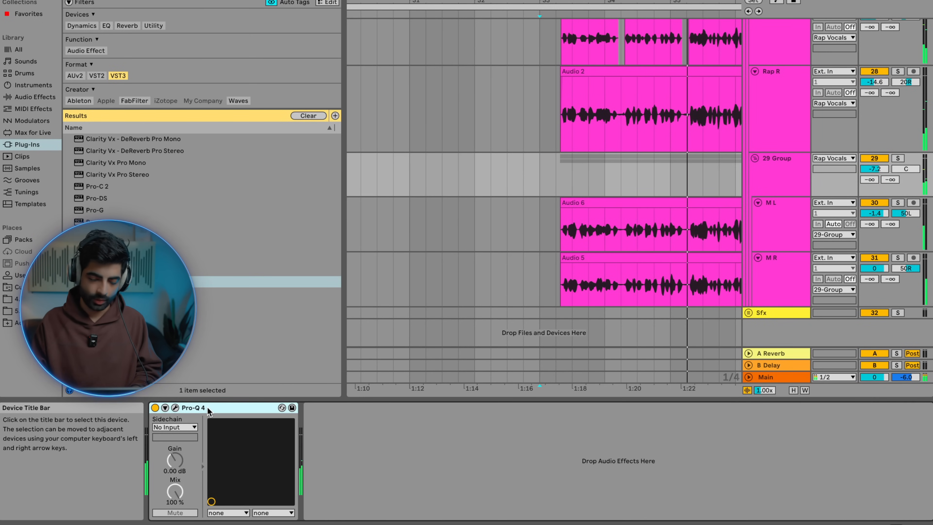
key("0")
key("space")
key("space")
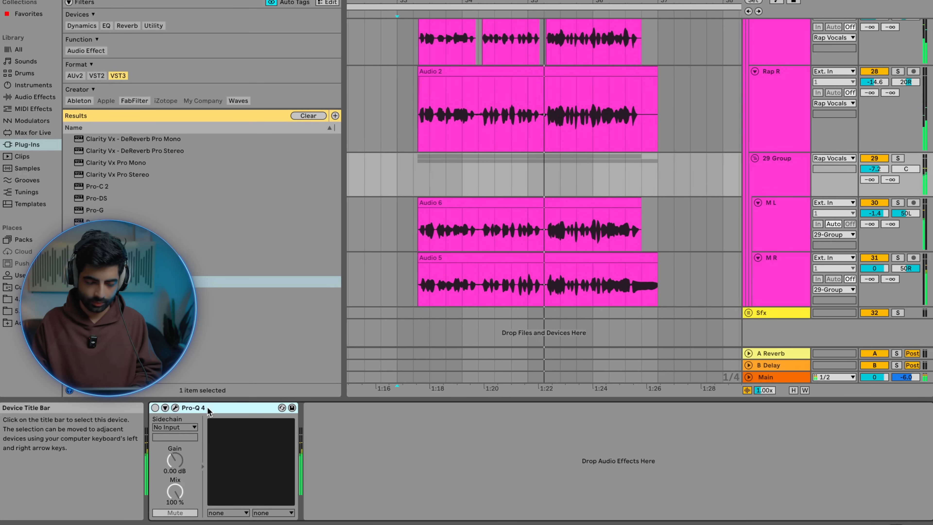
Step: Replace Pro-Q 4 on the M L and M R group with EQ Eight, lowering its high shelf to -4.09 dB at 3.16 kHz
key("Delete")
left_click(43, 1)
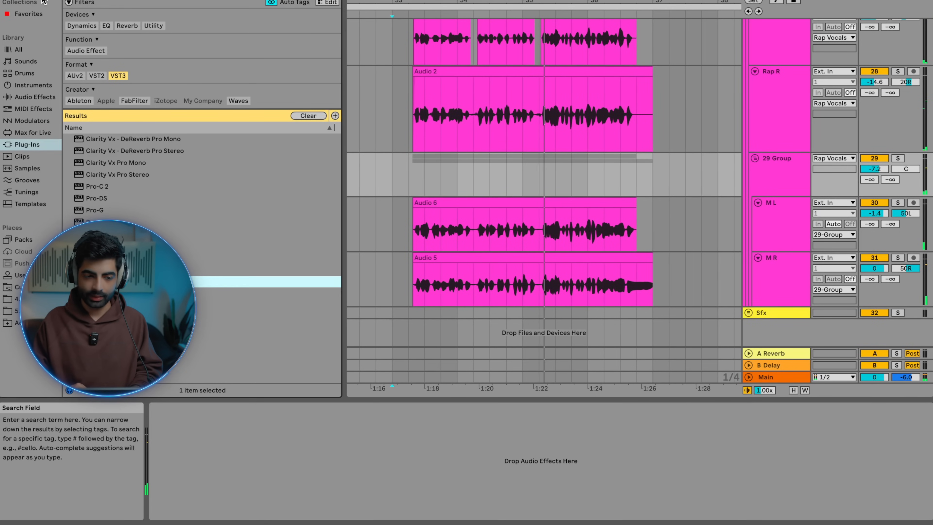
type("eq")
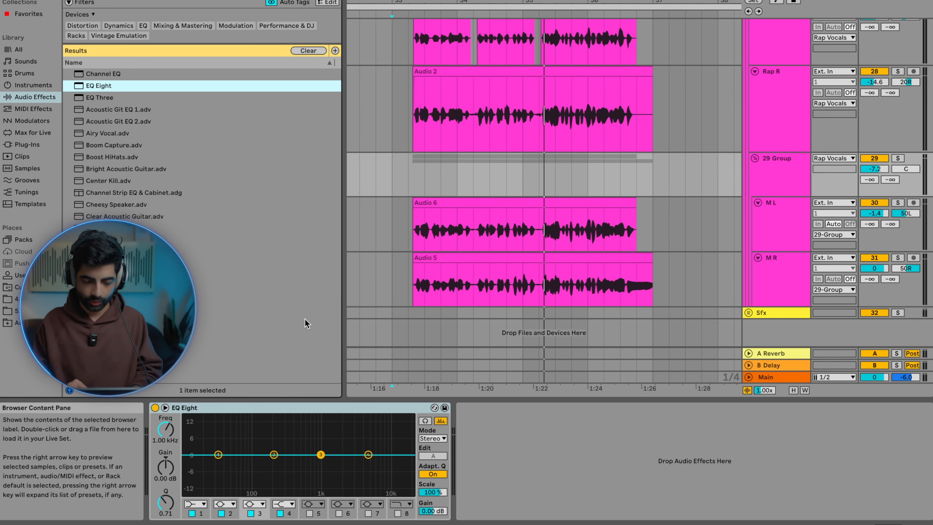
left_click_drag(362, 466, 355, 466)
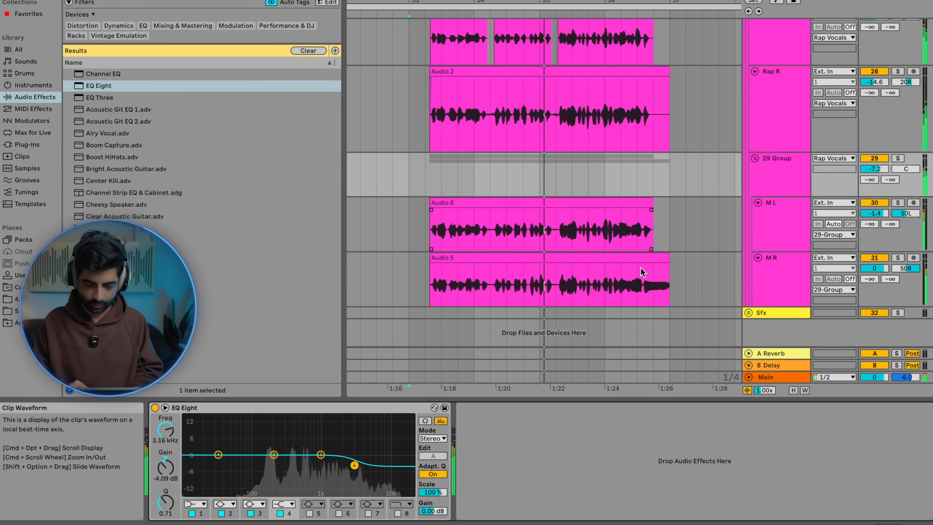
Step: Delete the tails of the M R and Rap R clips past the end of the M L clip
scroll(640, 267, "up", 5)
left_click(659, 279)
scroll(661, 281, "up", 1)
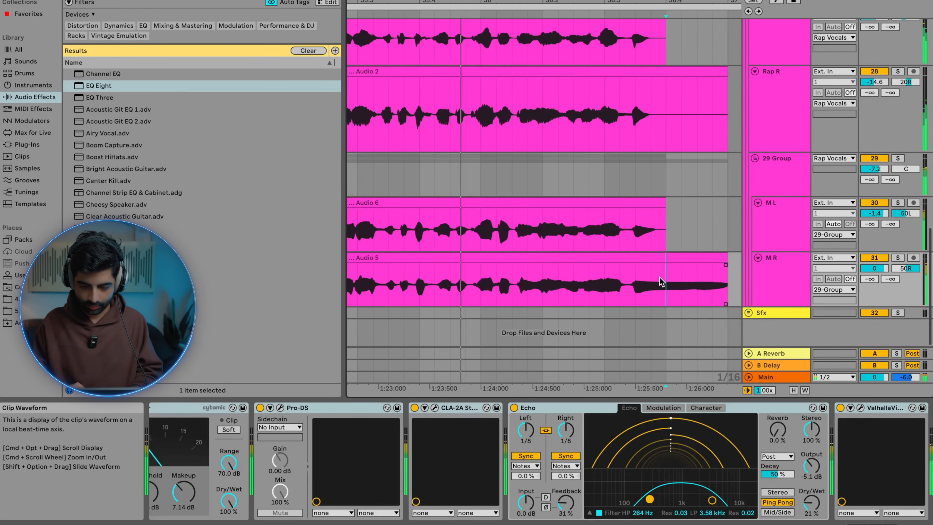
left_click(689, 258)
key("Delete")
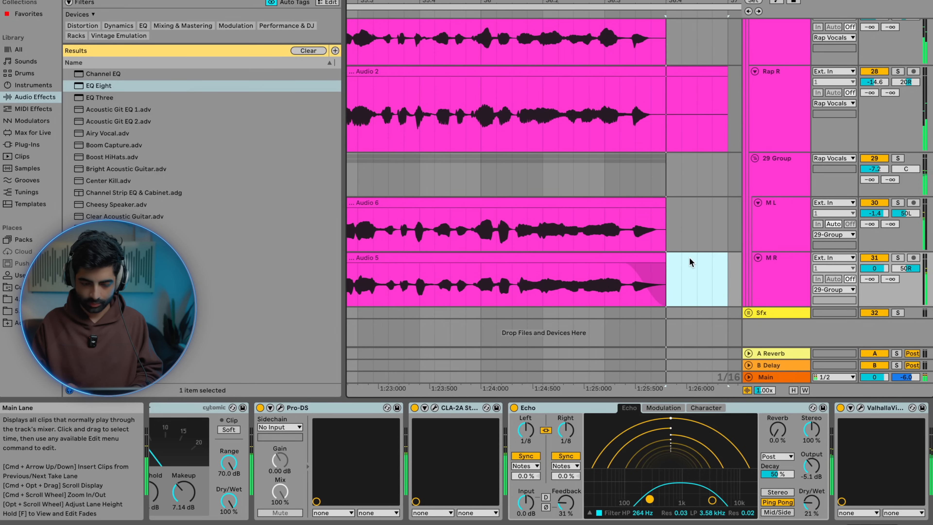
scroll(689, 261, "down", 5)
left_click(689, 119)
key("Delete")
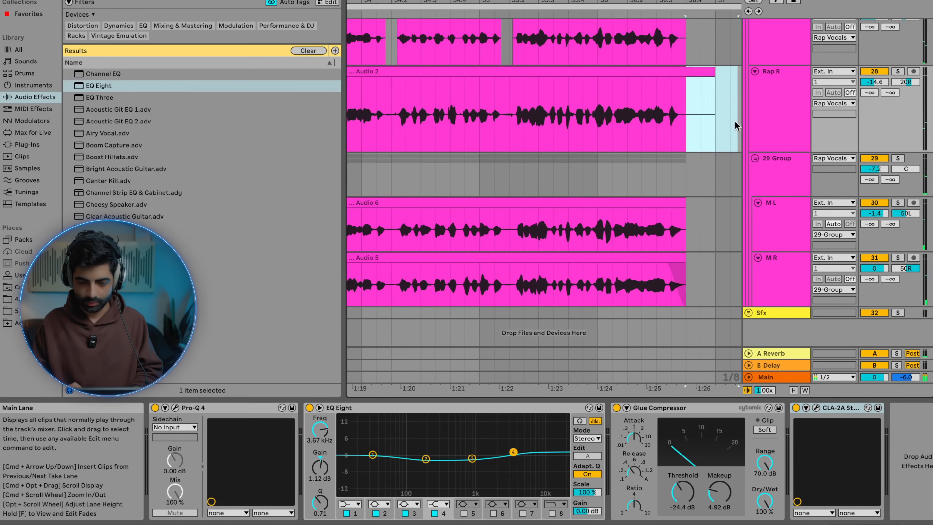
scroll(653, 206, "up", 4)
Step: Place the playback start ahead of the rap section and fold the M L and M R group in the mixer
left_click(426, 177)
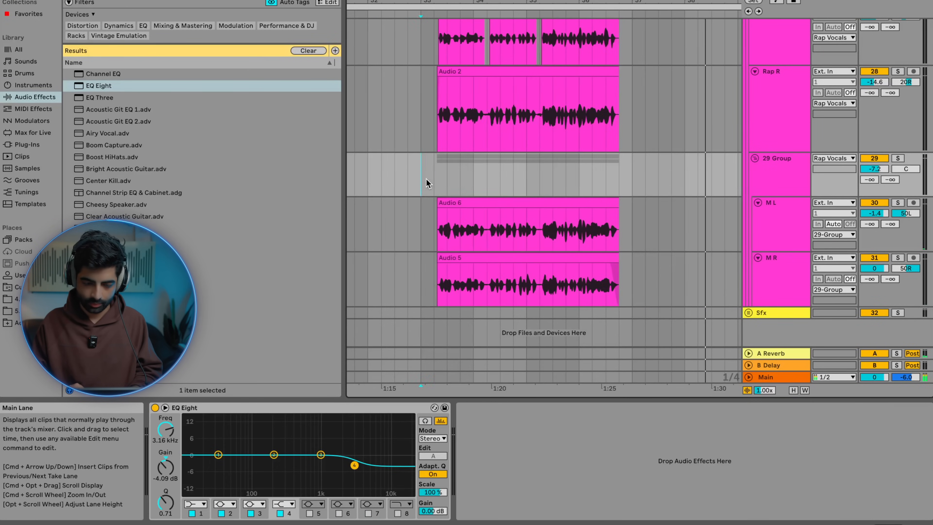
key("Tab")
scroll(494, 197, "left", 10)
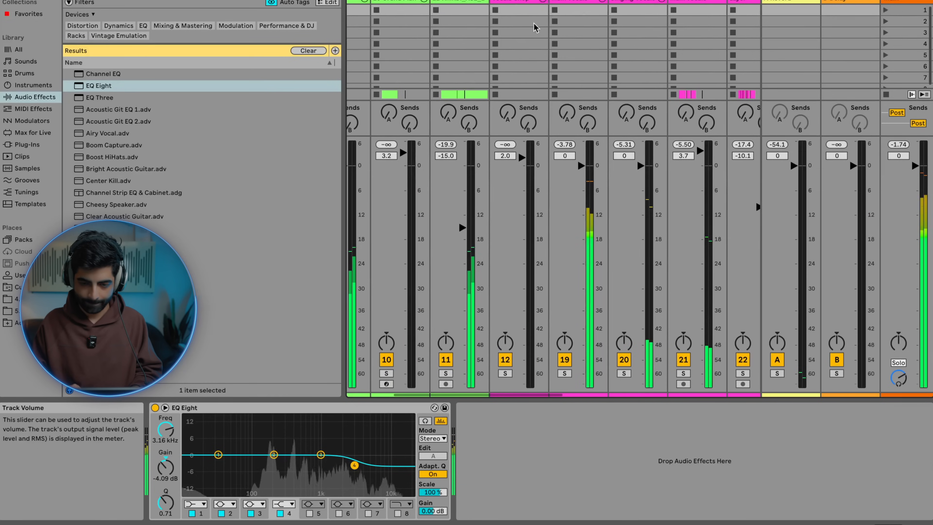
left_click(601, 1)
left_click(602, 3)
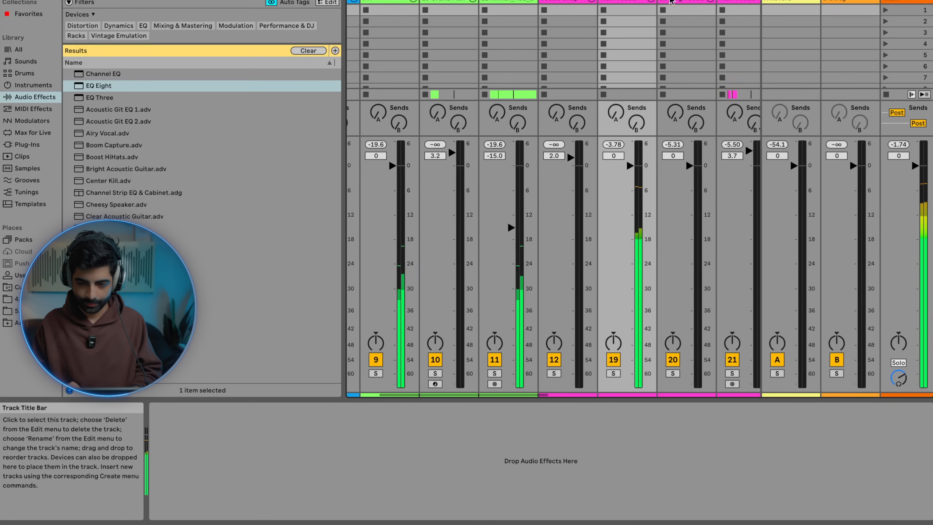
left_click(709, 1)
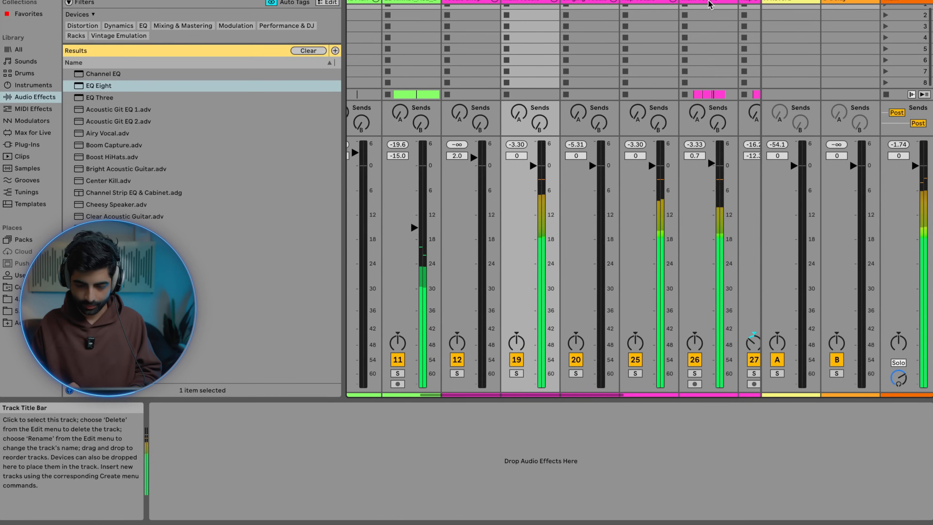
scroll(689, 13, "right", 8)
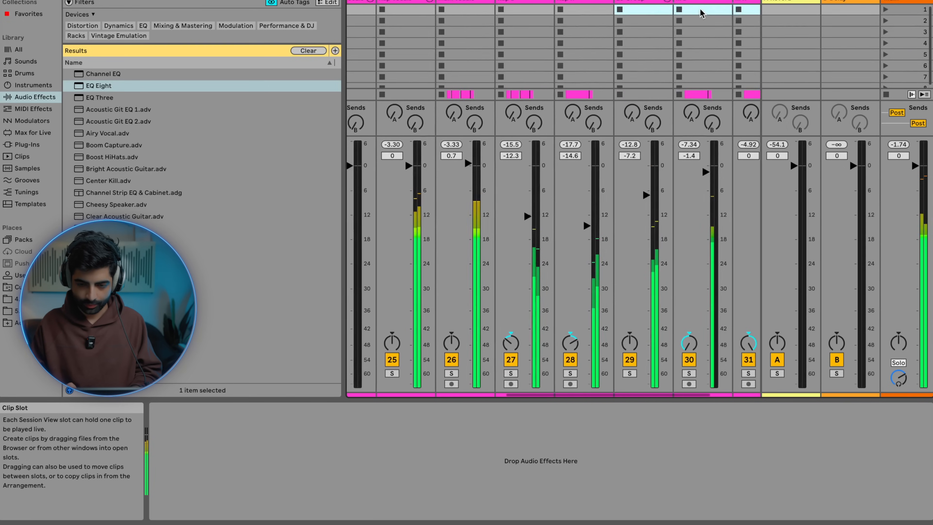
left_click(617, 2)
Step: Lower all the rap layers together, setting Main Vocals to -1.0, Rap L to -14.0, Rap R to -16.3 and the folded group to -8.9 dB
left_click(442, 170)
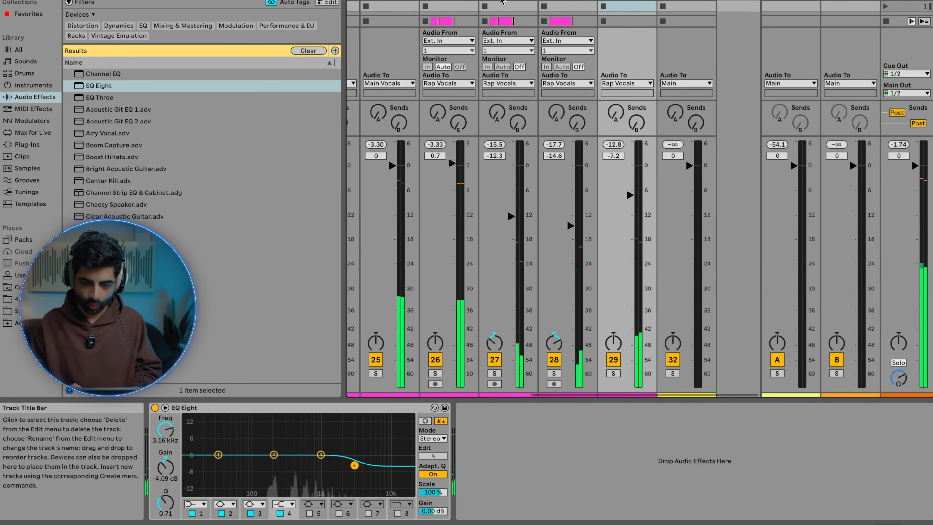
key("space")
left_click_drag(452, 164, 452, 170)
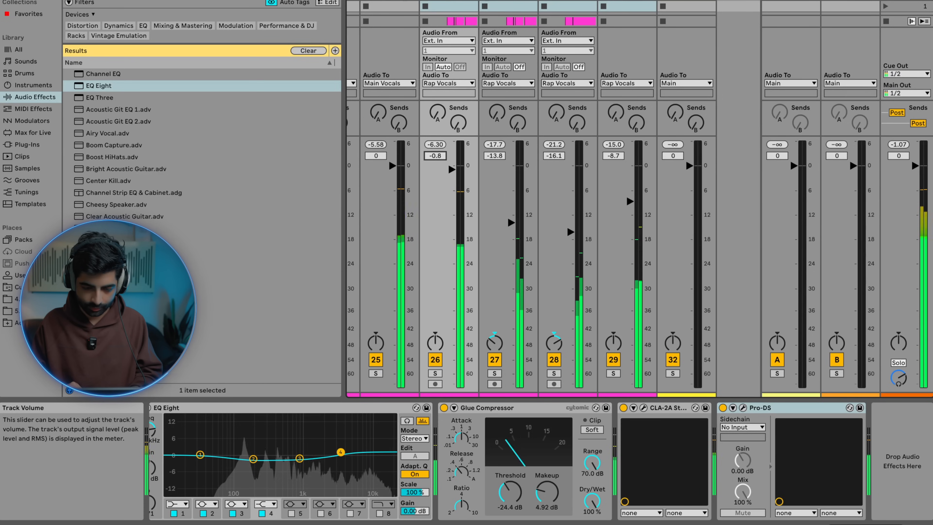
Step: Search the plug-ins for the FabFilter multiband compressor and load Pro-MB on the Rap Vocals group
left_click(377, 4)
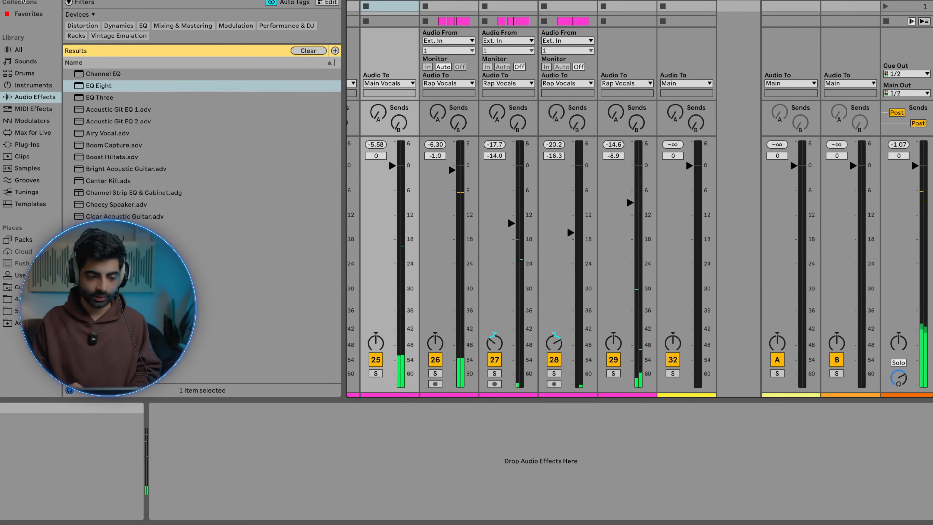
left_click(110, 1)
type("comp")
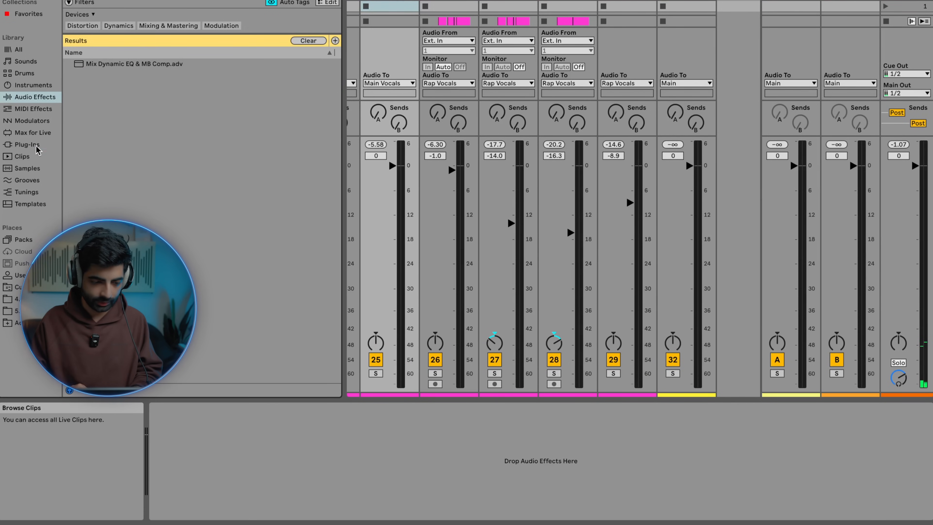
left_click(36, 146)
double_click(108, 140)
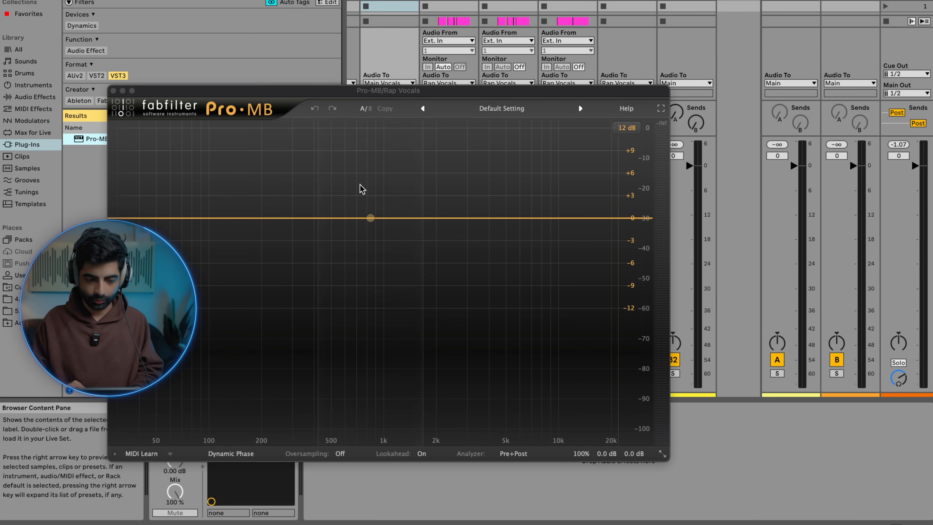
Step: Add a Pro-MB compression band from about 65 Hz to 1.3 kHz, reduce its range to about -4.5 dB and close the plug-in window
left_click(265, 187)
left_click(222, 129)
left_click_drag(312, 216, 402, 220)
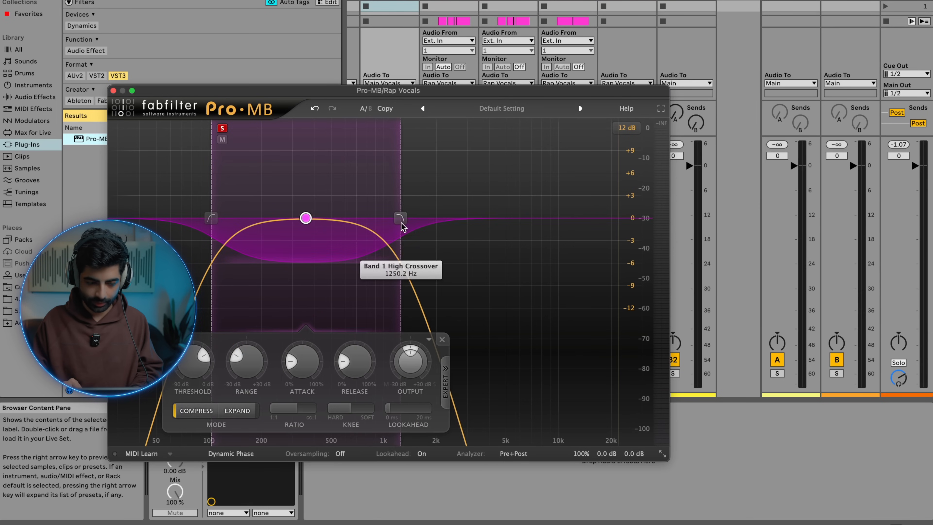
left_click_drag(209, 220, 177, 230)
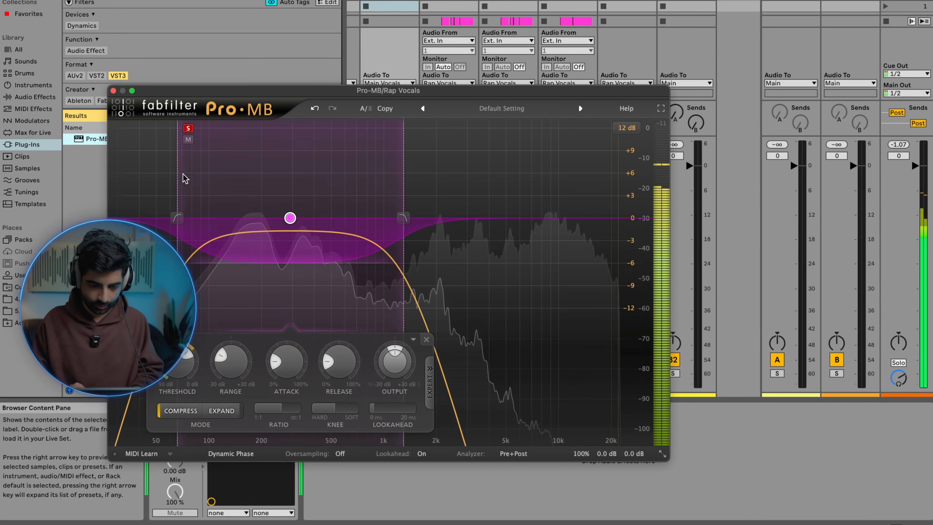
left_click(188, 128)
left_click_drag(236, 269, 270, 254)
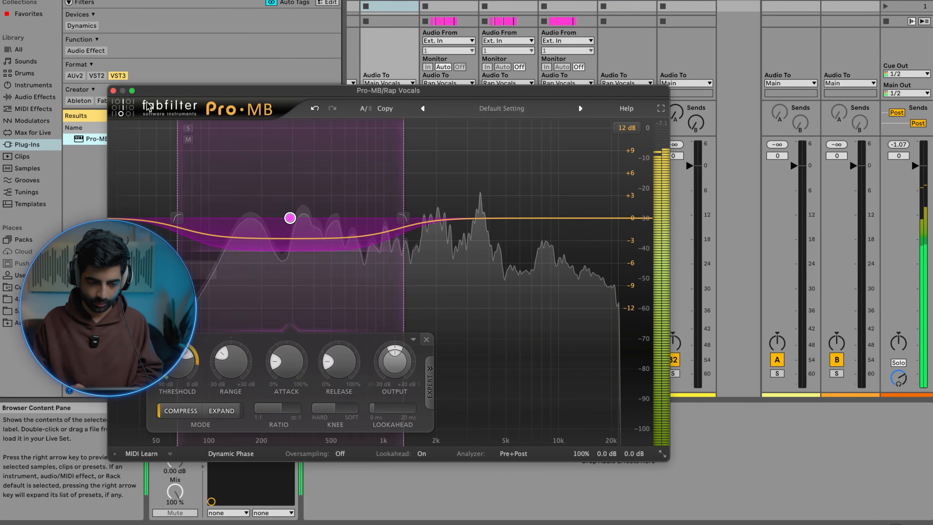
left_click(114, 91)
Step: Return to the arrangement and restart playback from shortly before the rap section
scroll(569, 171, "left", 10)
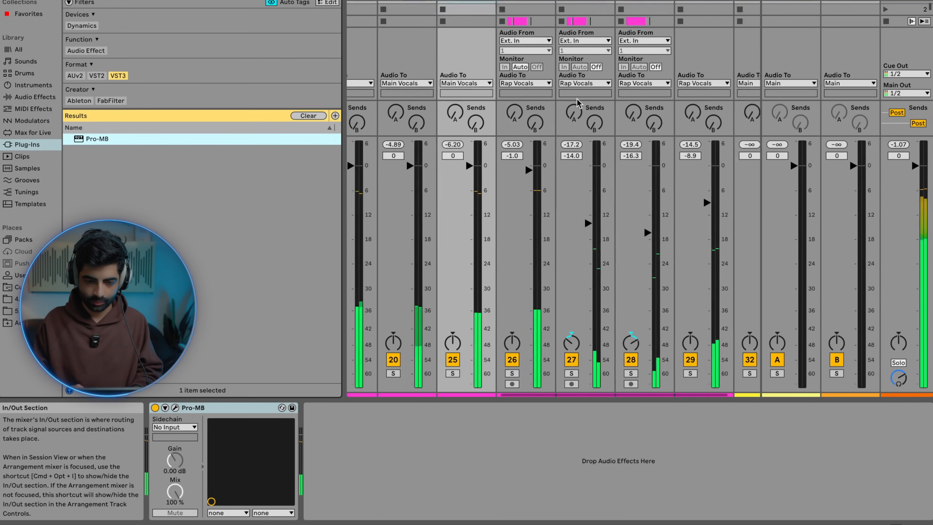
key("Tab")
scroll(578, 123, "left", 5)
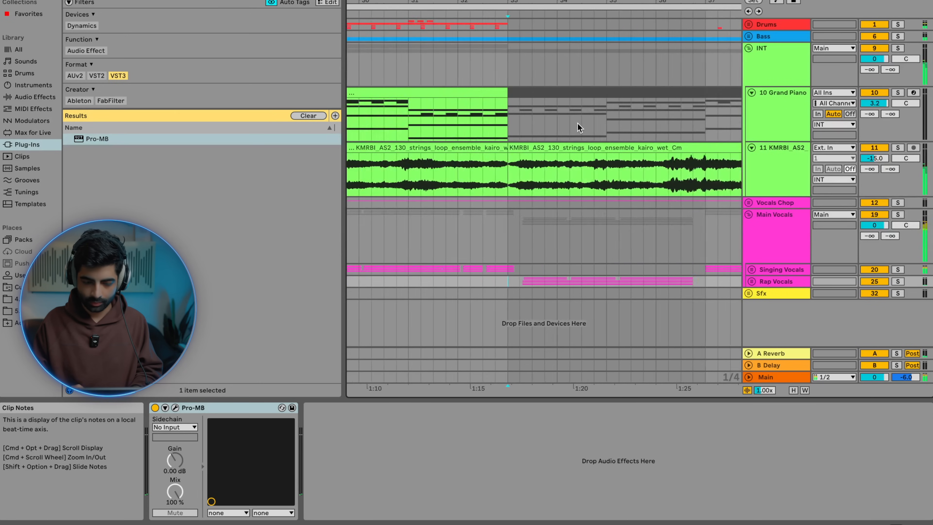
scroll(578, 123, "down", 5)
left_click(515, 234)
key("space")
key("space")
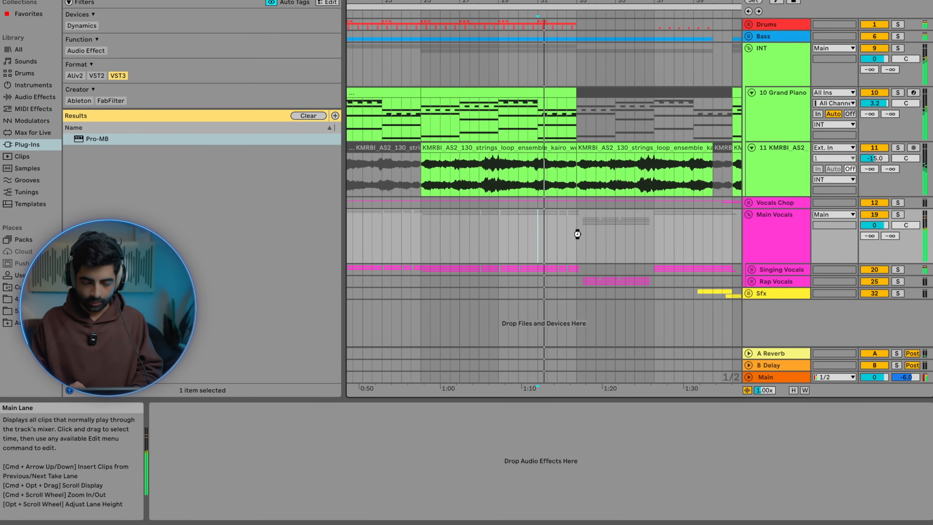
Step: Unfold the Rap Vocals group in the mixer and set its Main Vocals to -2.9 dB and the M L and M R group to -3.5 dB
key("Tab")
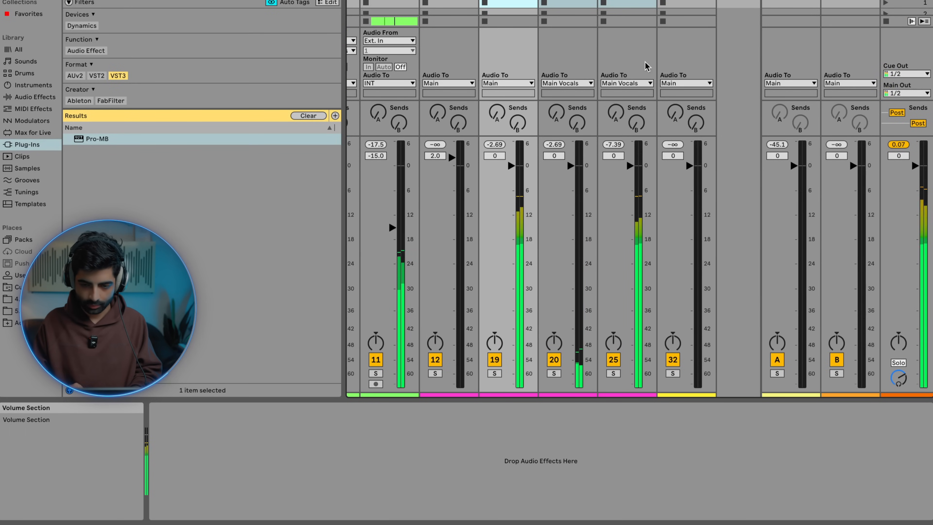
left_click(650, 0)
scroll(620, 215, "right", 3)
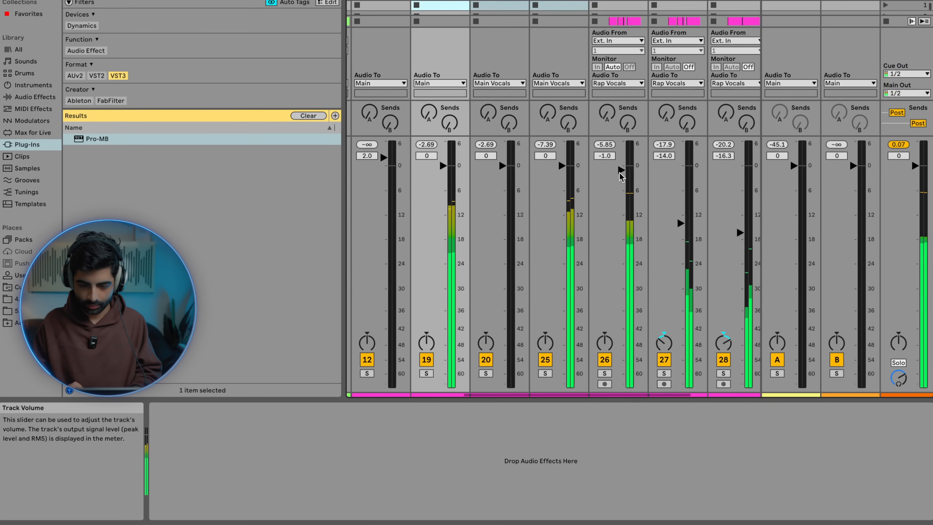
scroll(620, 176, "right", 4)
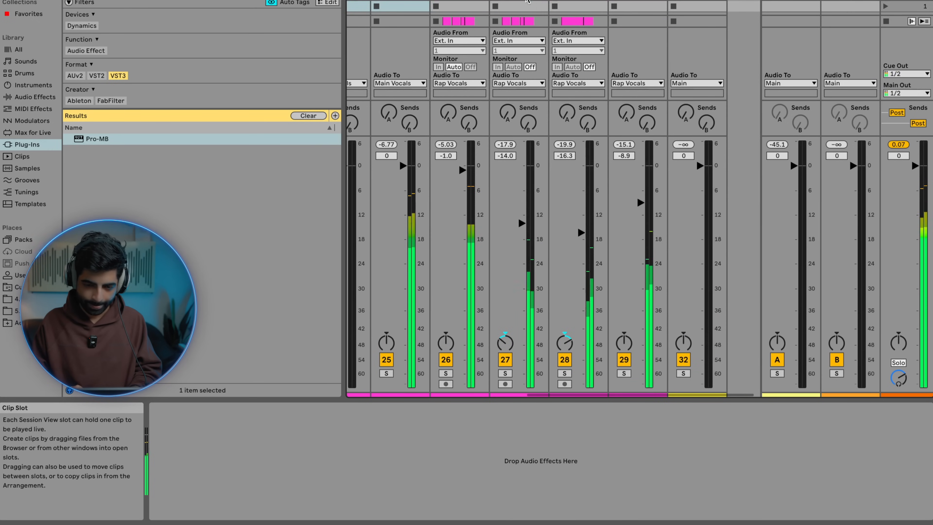
left_click(526, 1)
left_click(630, 1)
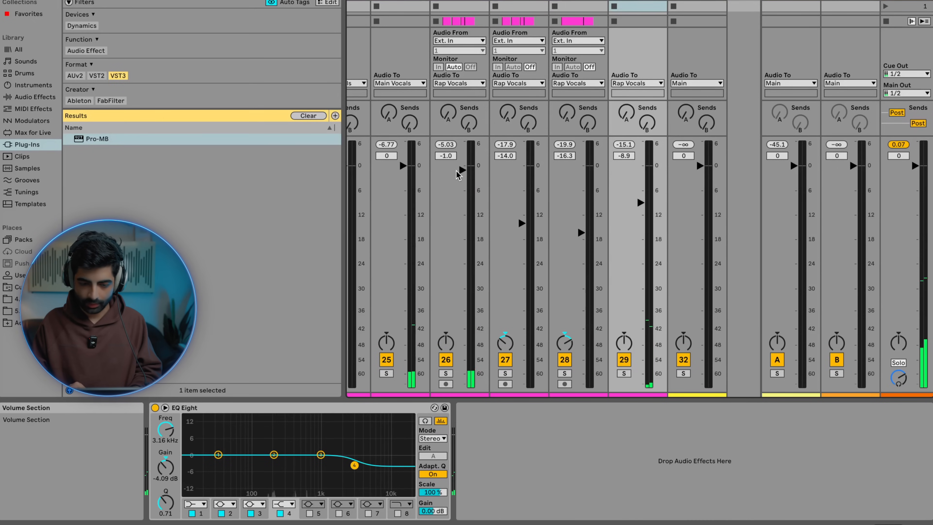
left_click_drag(457, 174, 458, 196)
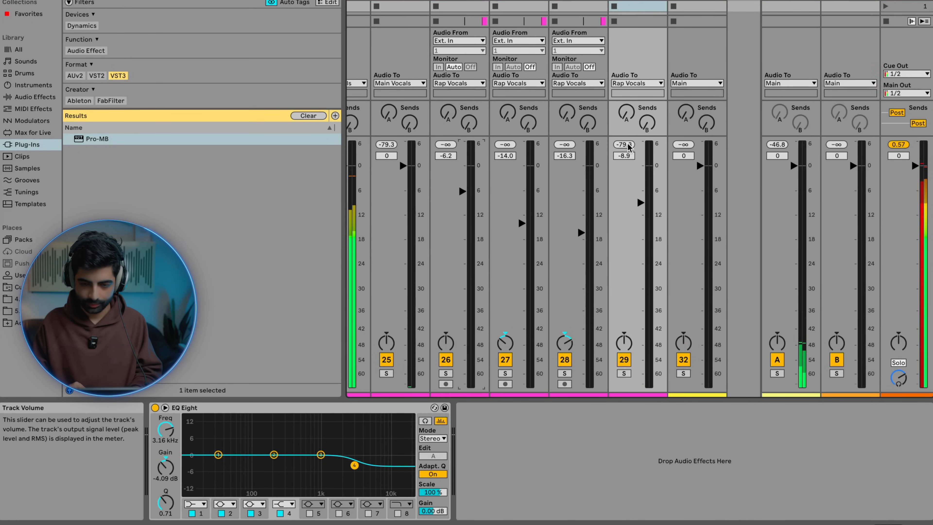
left_click_drag(641, 206, 641, 182)
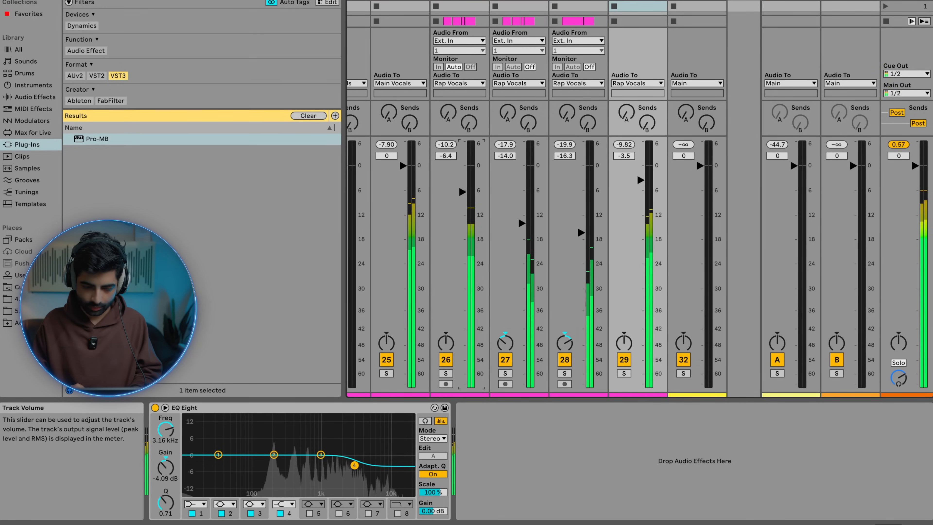
left_click_drag(463, 178, 462, 177)
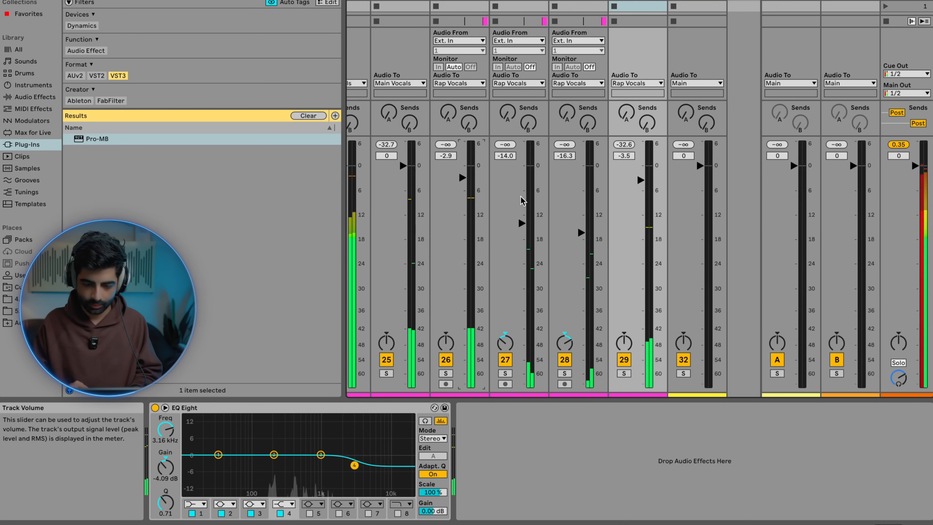
Step: Raise Rap L and Rap R together to -11.4 and -13.7 dB, and set the M L and M R group to -2.5 dB
left_click(531, 5)
left_click(564, 5, "shift")
left_click_drag(518, 220, 518, 209)
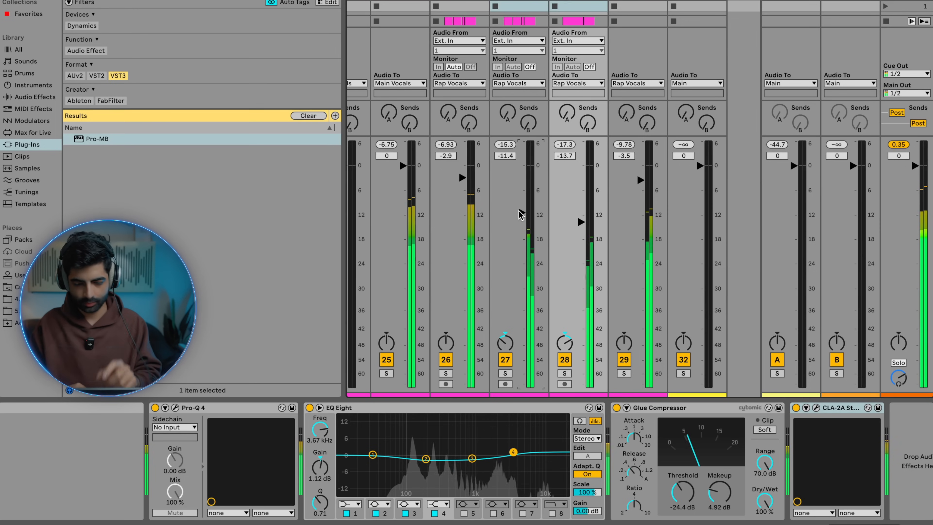
left_click_drag(640, 180, 641, 178)
Step: Unfold the M L and M R group in the arrangement and select both of its clips across the rap section
key("Tab")
scroll(579, 208, "down", 3)
scroll(491, 238, "up", 5)
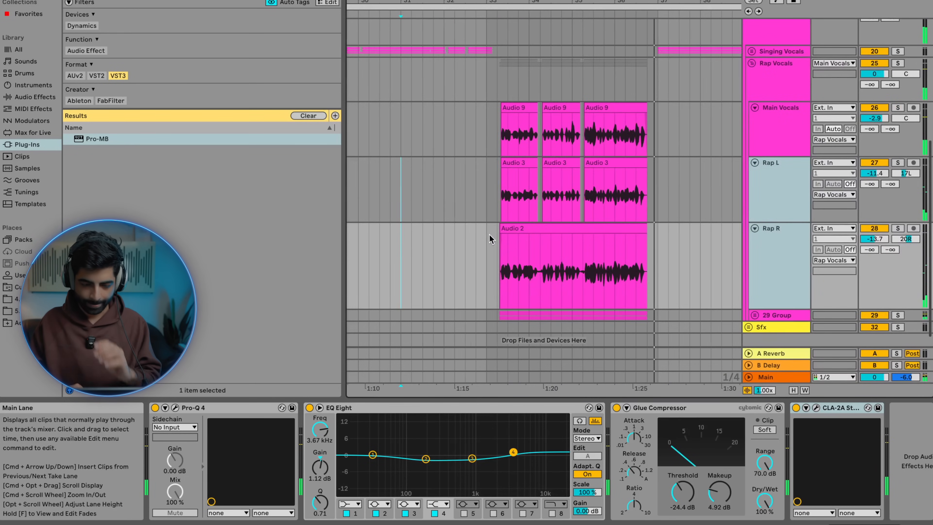
scroll(506, 253, "down", 1)
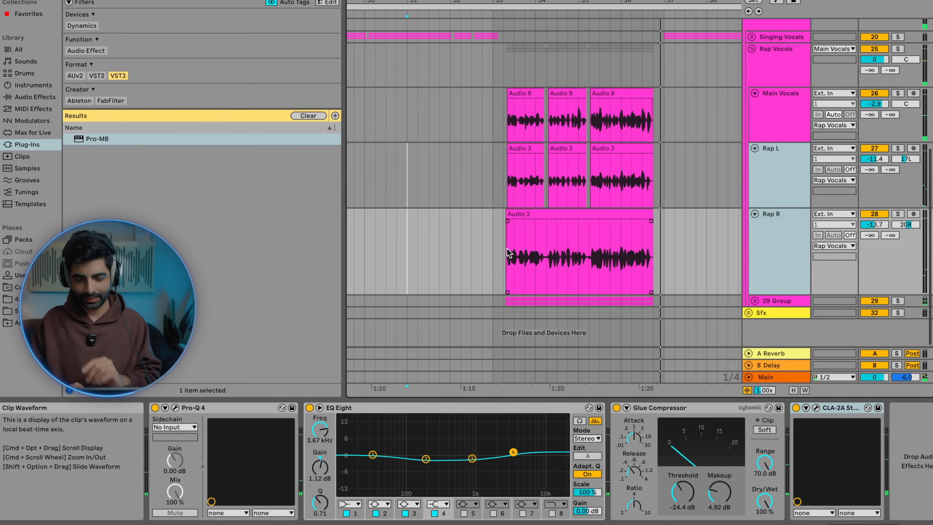
left_click(754, 300)
scroll(652, 238, "down", 1)
scroll(652, 238, "down", 3)
left_click_drag(506, 229, 672, 268)
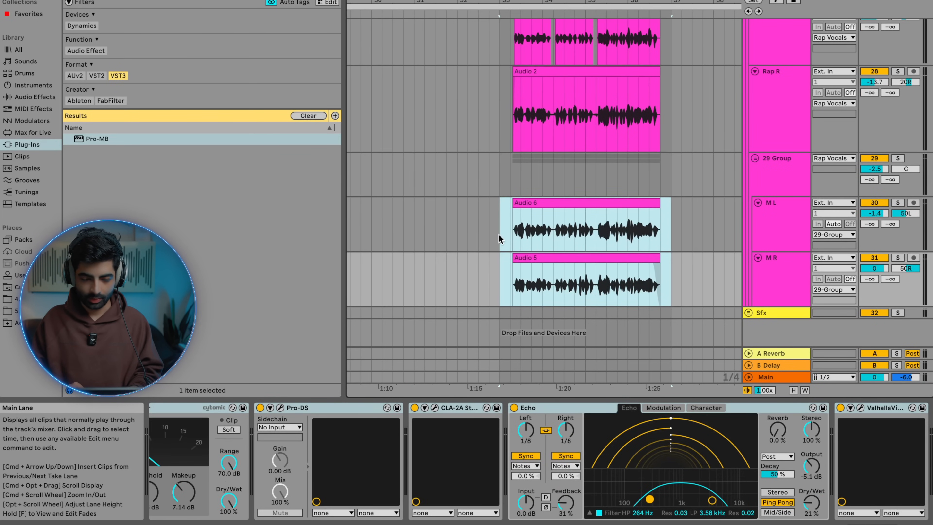
left_click(517, 182)
key("space")
left_click_drag(505, 213, 671, 271)
Step: Unfold the Singing Vocals group in the arrangement to show its layers
scroll(526, 241, "up", 10)
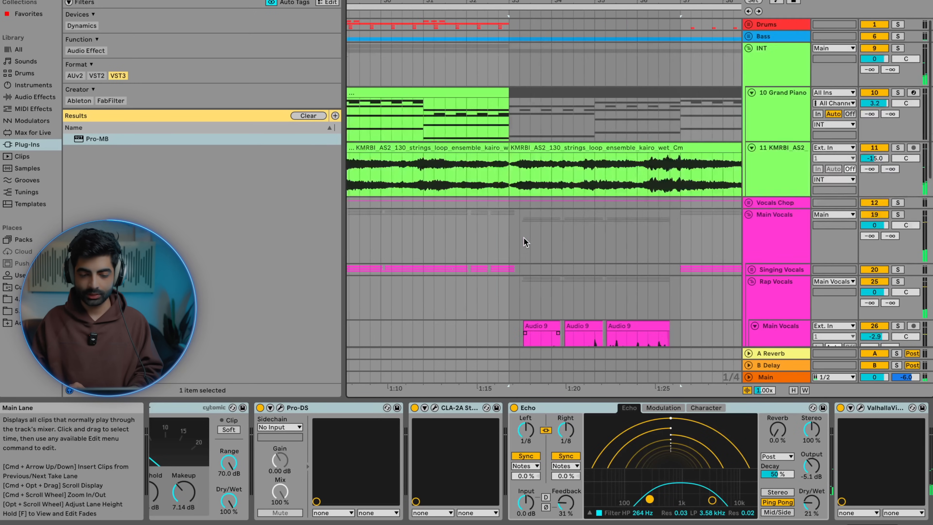
left_click(751, 228)
scroll(750, 226, "down", 5)
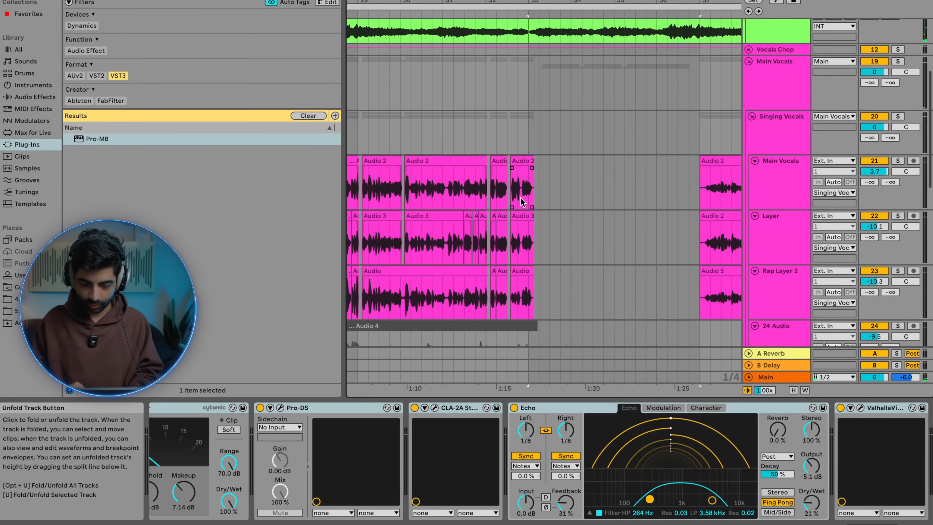
Step: Try pasting the M L and M R clips onto Main Vocals and Layer in the Singing Vocals group, and play them against the rap
scroll(523, 202, "up", 5)
left_click(561, 190)
key("super+v")
scroll(562, 190, "down", 8)
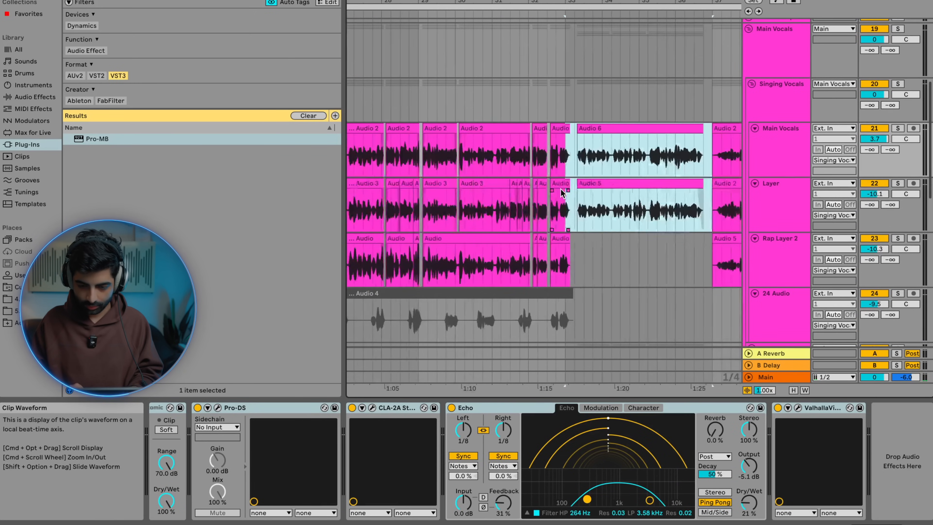
left_click(562, 191)
key("space")
scroll(561, 190, "right", 2)
scroll(561, 190, "up", 4)
scroll(561, 190, "down", 8)
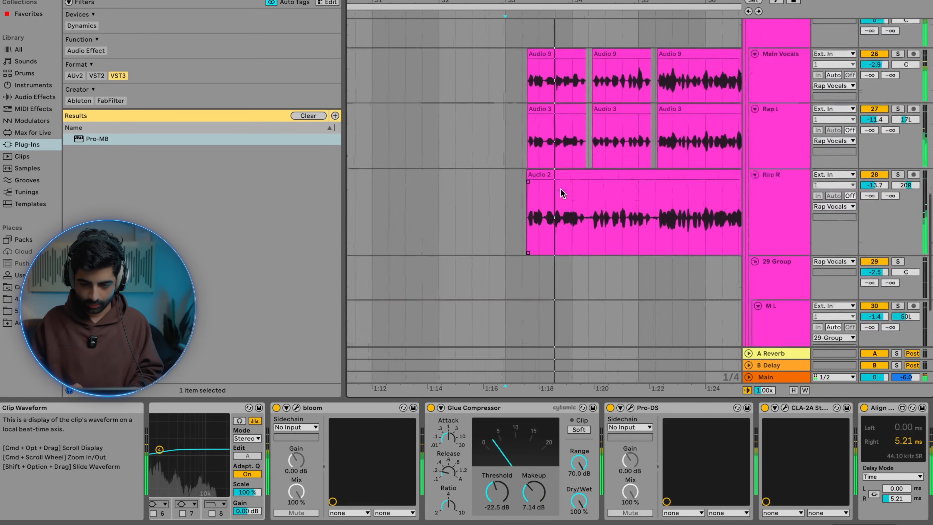
scroll(561, 190, "up", 8)
scroll(561, 190, "down", 3)
scroll(560, 189, "down", 2)
scroll(548, 171, "up", 3)
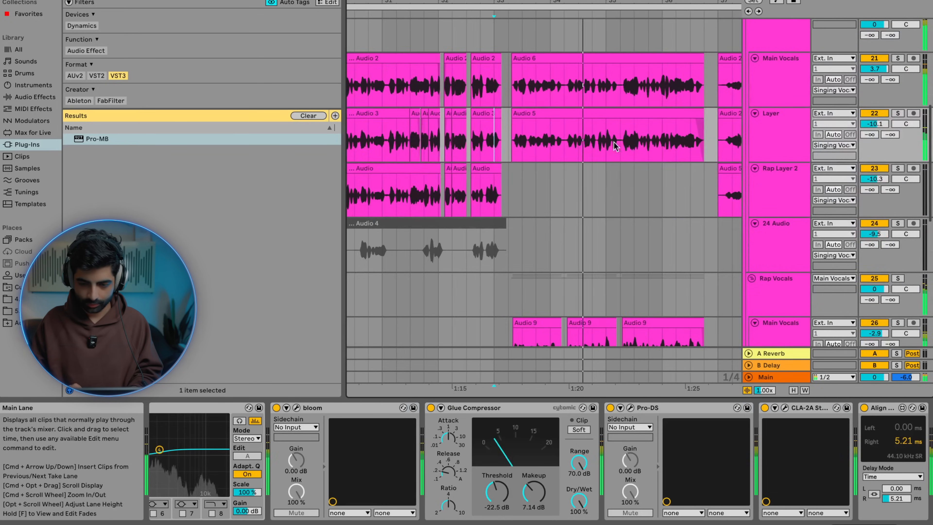
scroll(581, 139, "down", 5)
Step: Undo the paste and the preceding cut to restore the clips on the M L and M R tracks
key("super+z")
scroll(581, 139, "down", 8)
left_click(559, 177)
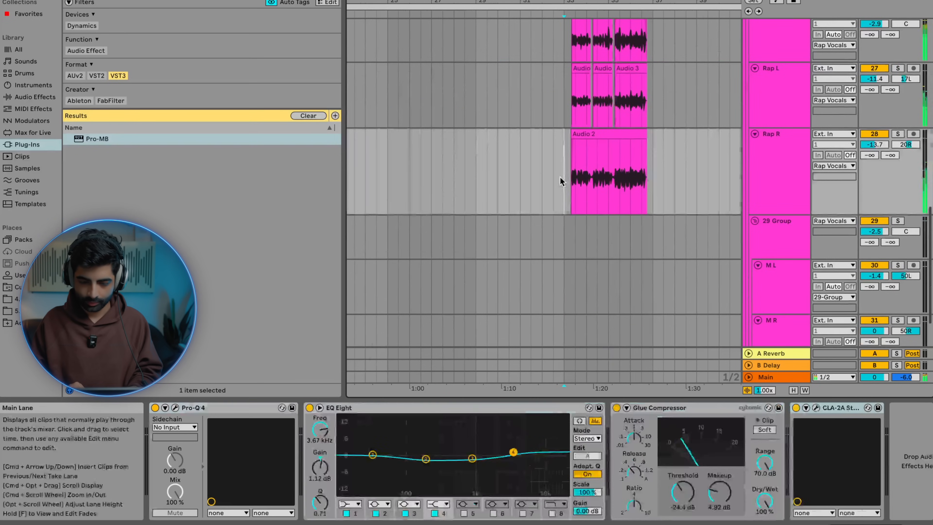
key("space")
key("super+z")
Step: Play the rap section from just before the clips and set the M L and M R group to -1.0 dB
scroll(560, 177, "down", 2)
left_click(575, 204)
key("space")
scroll(576, 202, "up", 5)
scroll(588, 200, "down", 2)
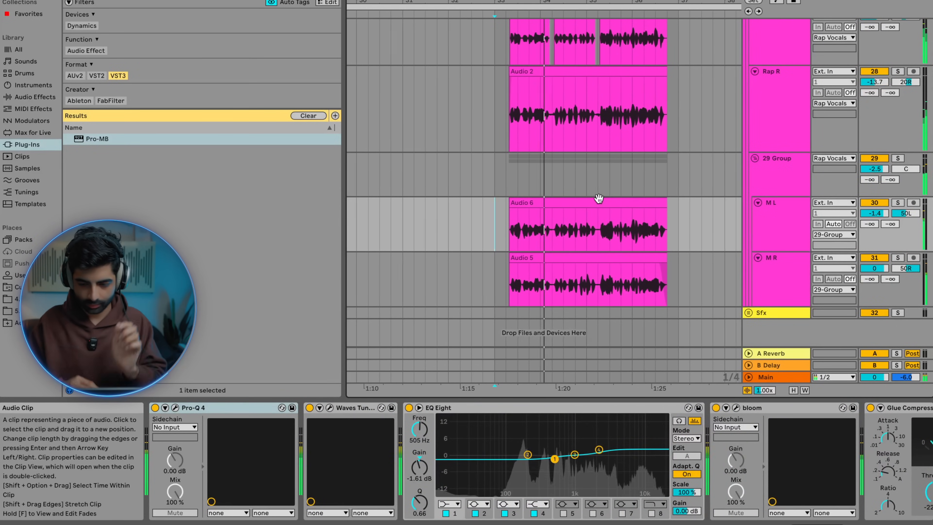
left_click_drag(878, 169, 878, 165)
scroll(521, 81, "up", 5)
scroll(522, 82, "left", 3)
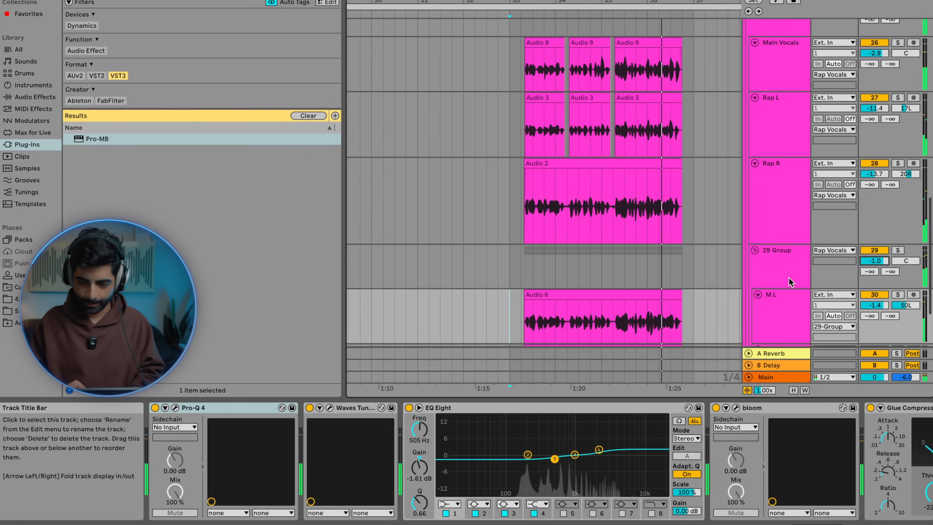
Step: Set the Main Vocals track of the Rap Vocals group to -4.5 dB during playback
left_click(789, 278)
left_click_drag(876, 51, 876, 61)
key("space")
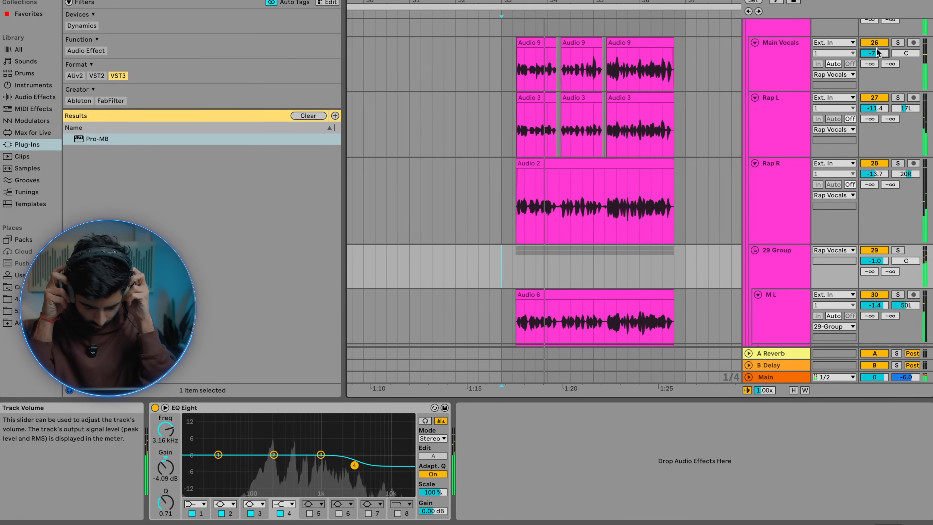
left_click_drag(876, 50, 876, 43)
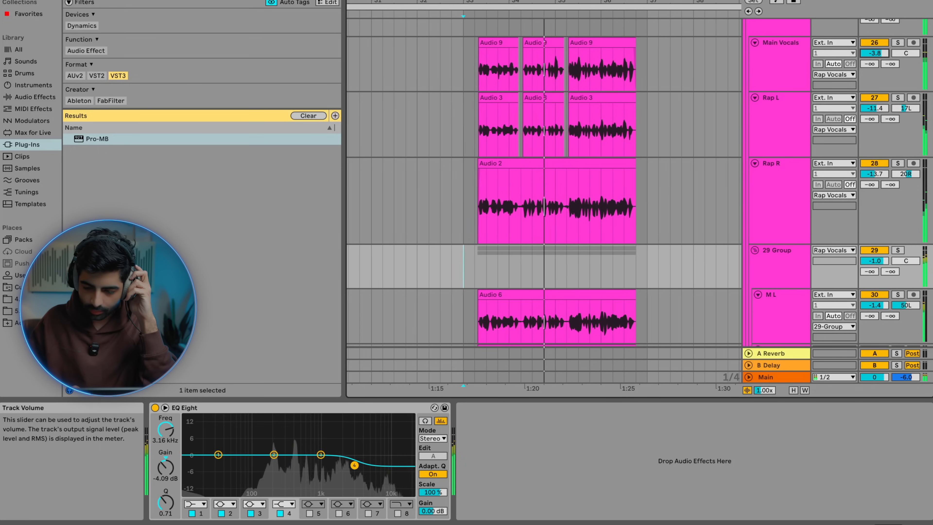
Step: Select the M L and M R group and slightly reduce the high-frequency cut of band 4 in its EQ Eight
left_click(776, 269)
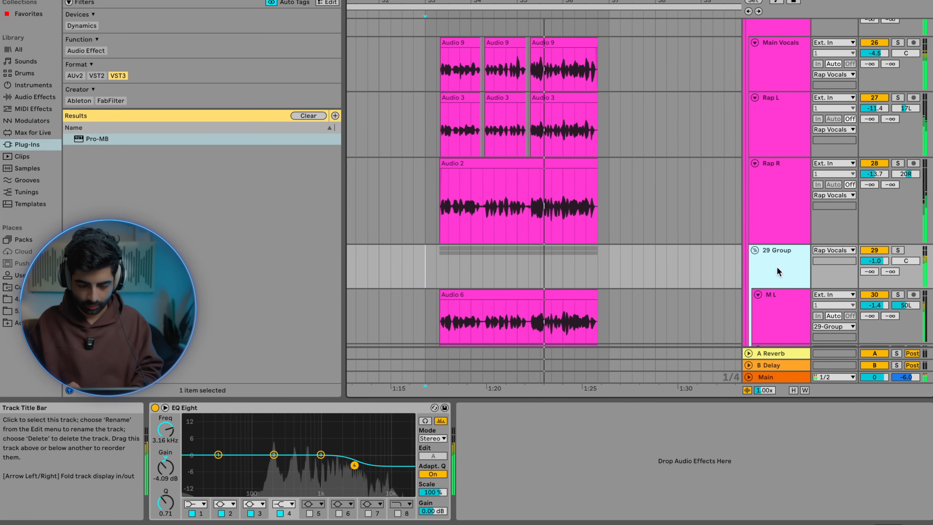
key("space")
key("space")
left_click_drag(354, 465, 357, 461)
Step: Cut out the silent stretch between the first and second rap phrases on Rap R, M L and M R
left_click(511, 240)
scroll(511, 241, "up", 5)
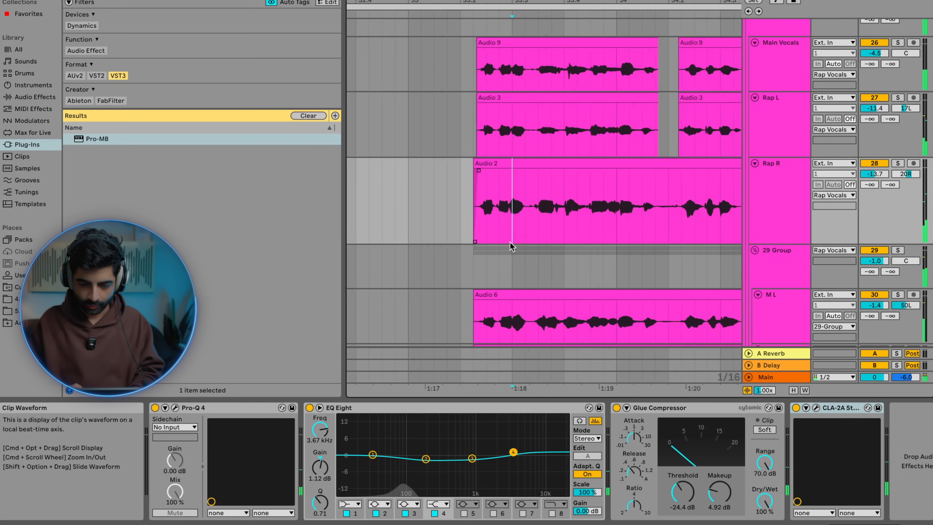
scroll(492, 191, "down", 8)
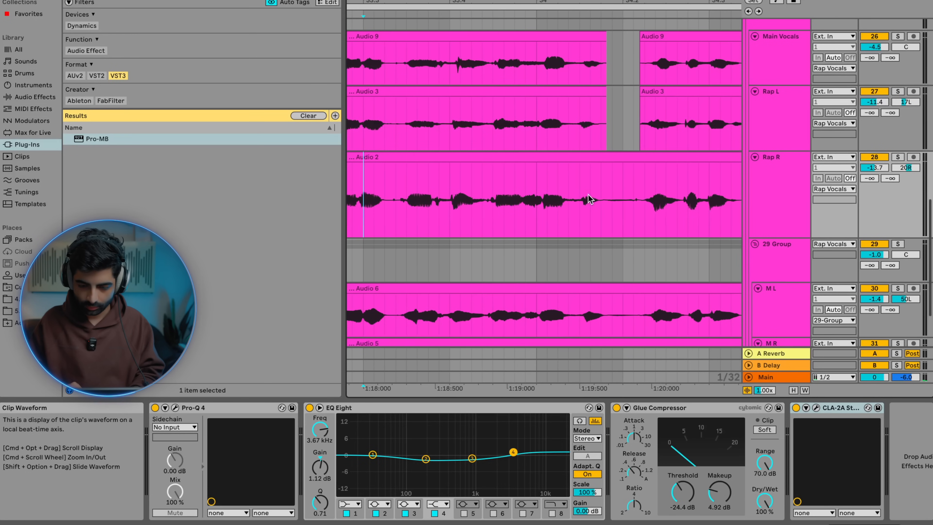
scroll(629, 225, "down", 3)
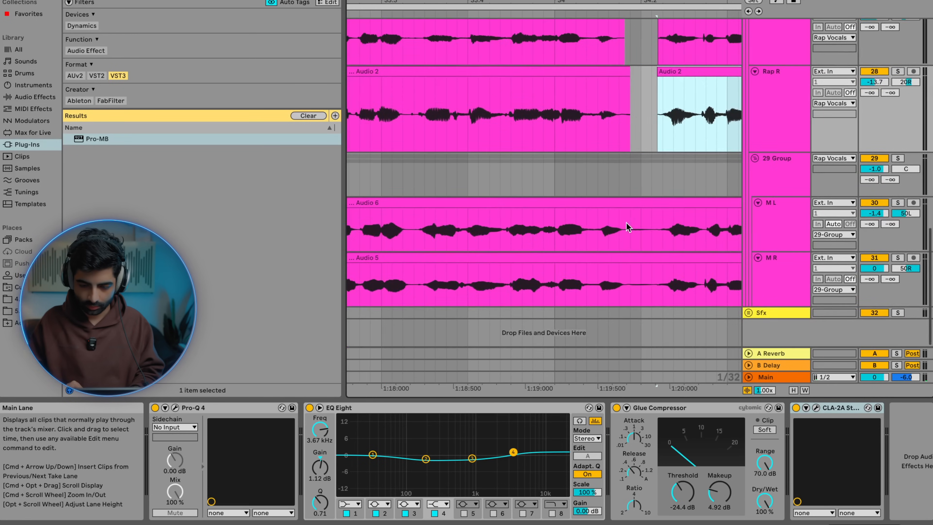
left_click(629, 225)
key("Delete")
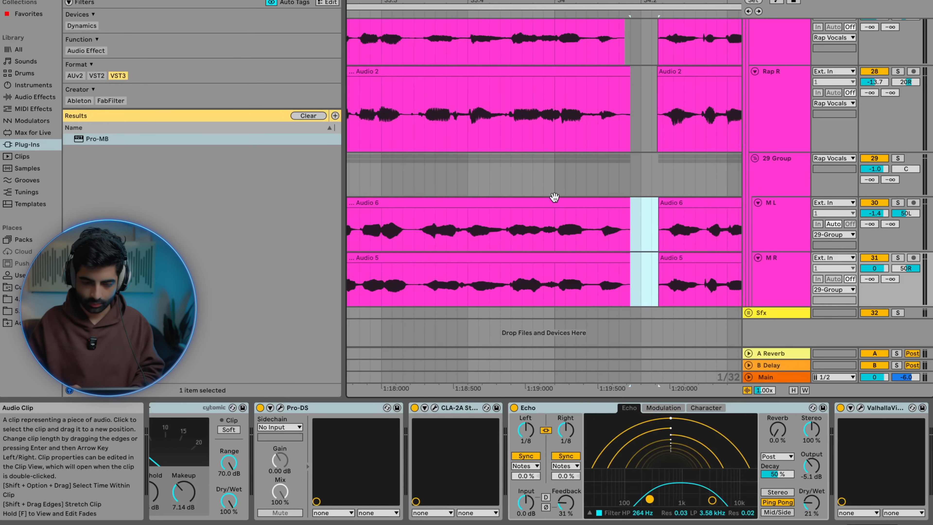
Step: Examine the start of the first phrase on the rap layers, comparing the Rap R and M R clips, and play it
scroll(554, 198, "left", 5)
scroll(520, 139, "up", 9)
scroll(520, 137, "right", 3)
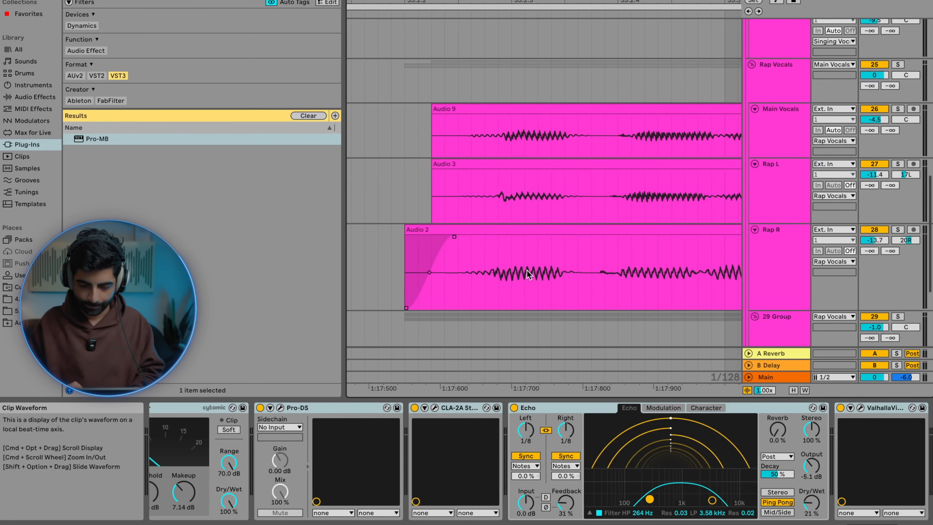
scroll(540, 176, "down", 6)
scroll(554, 147, "left", 1)
left_click(557, 139)
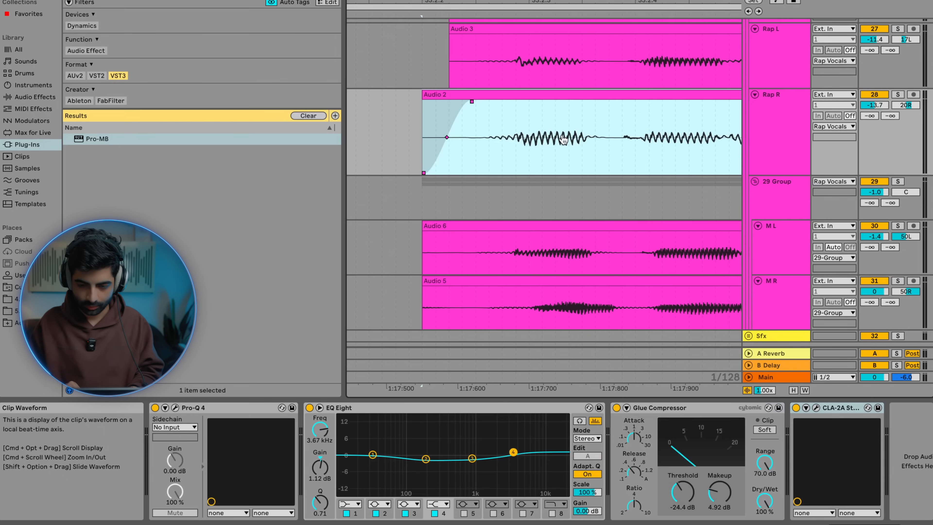
left_click(558, 306)
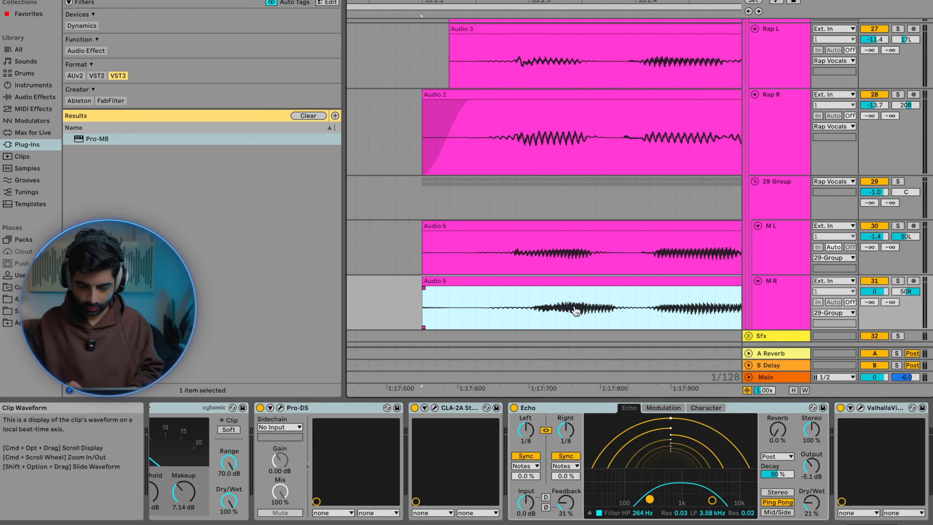
key("space")
scroll(439, 204, "down", 10)
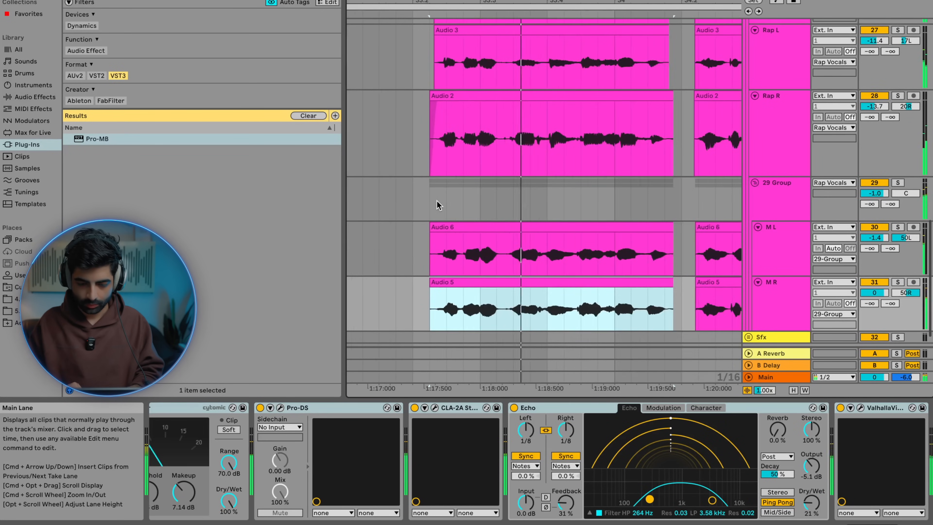
Step: Trim the clip tails after the first rap phrase to a common end point across the rap layers down to M R
scroll(562, 212, "up", 5)
scroll(573, 212, "up", 3)
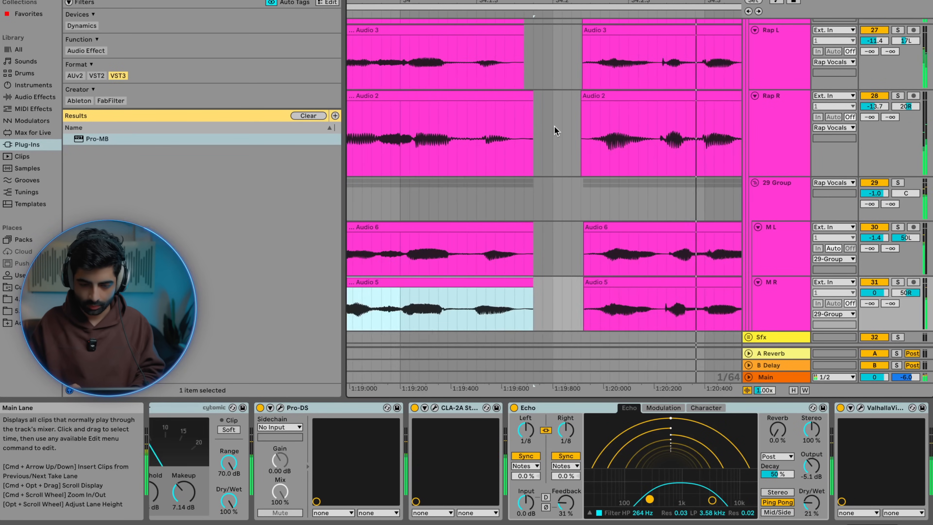
scroll(554, 131, "up", 5)
scroll(518, 121, "up", 5)
left_click(518, 122)
scroll(519, 122, "down", 5)
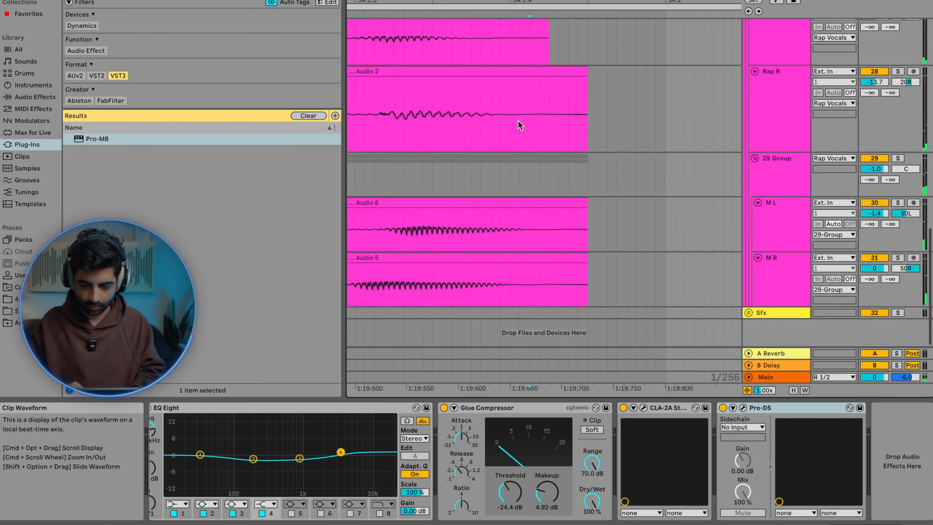
left_click(606, 271, "shift")
key("Delete")
left_click(582, 273)
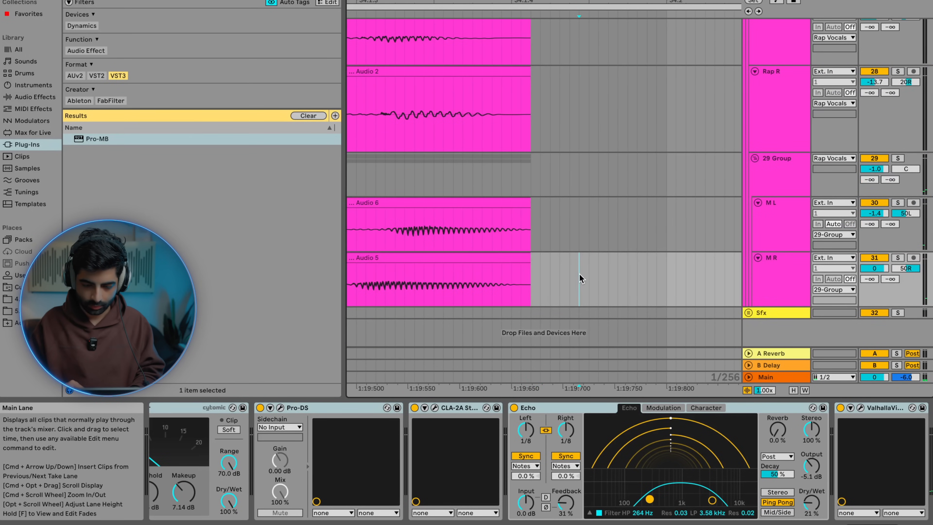
Step: Create a short fade-out at the end of the first phrase's clips from the rap Main Vocals down to M R
scroll(561, 241, "up", 5)
scroll(527, 323, "down", 1)
left_click(535, 295)
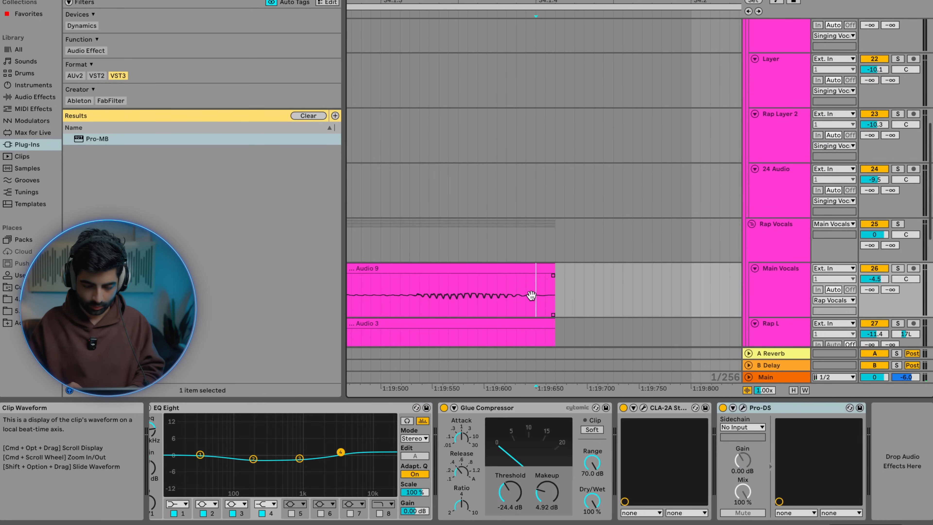
scroll(550, 308, "down", 10)
left_click(589, 298, "shift")
key("alt+super+f")
left_click(497, 264)
Step: Delete the silent stretch between the second and third rap phrases on Rap R, M L and M R
scroll(498, 266, "down", 10)
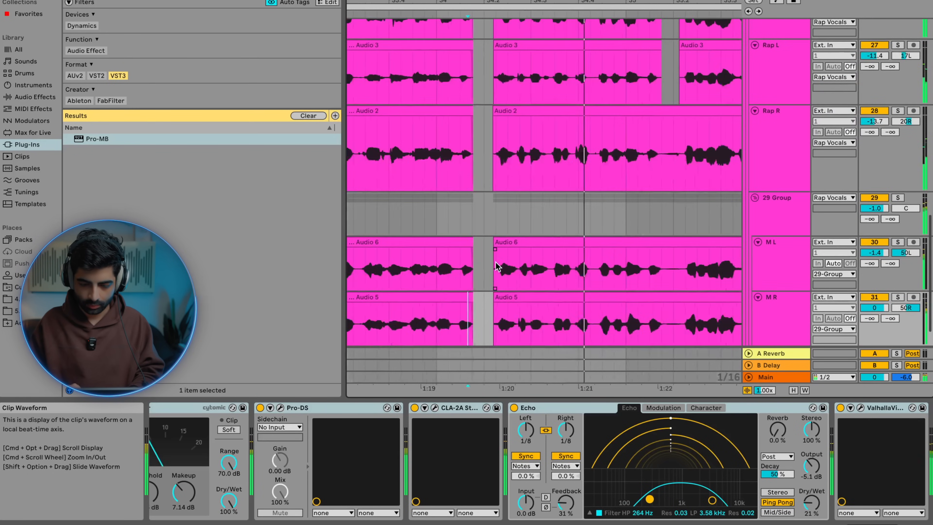
scroll(497, 265, "up", 5)
left_click_drag(597, 128, 674, 309)
key("Delete")
scroll(566, 171, "down", 5)
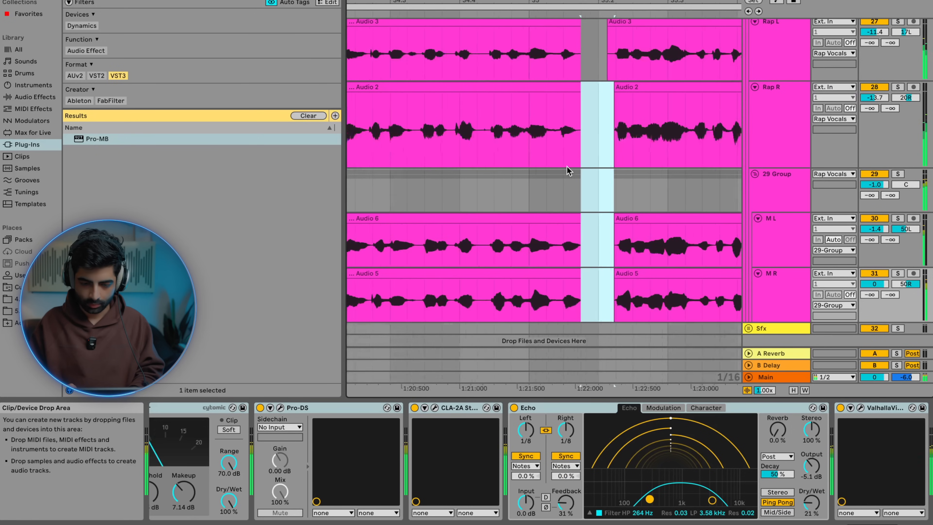
Step: Examine the waveform alignment of the M L and M R clips with Rap L and Rap R within the second phrase
scroll(559, 170, "left", 1)
scroll(474, 206, "up", 10)
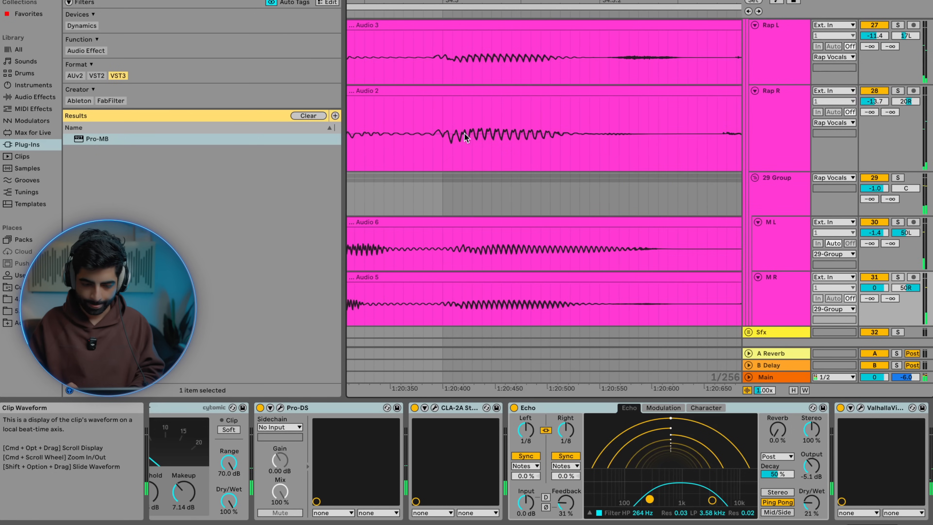
left_click(490, 255)
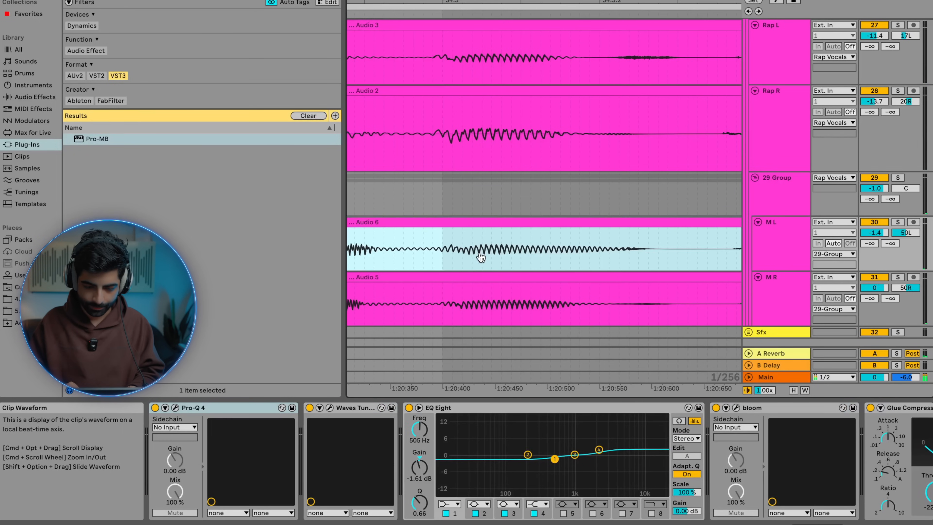
left_click(492, 306)
scroll(491, 306, "down", 10)
scroll(491, 306, "up", 3)
scroll(491, 306, "up", 10)
scroll(490, 301, "down", 5)
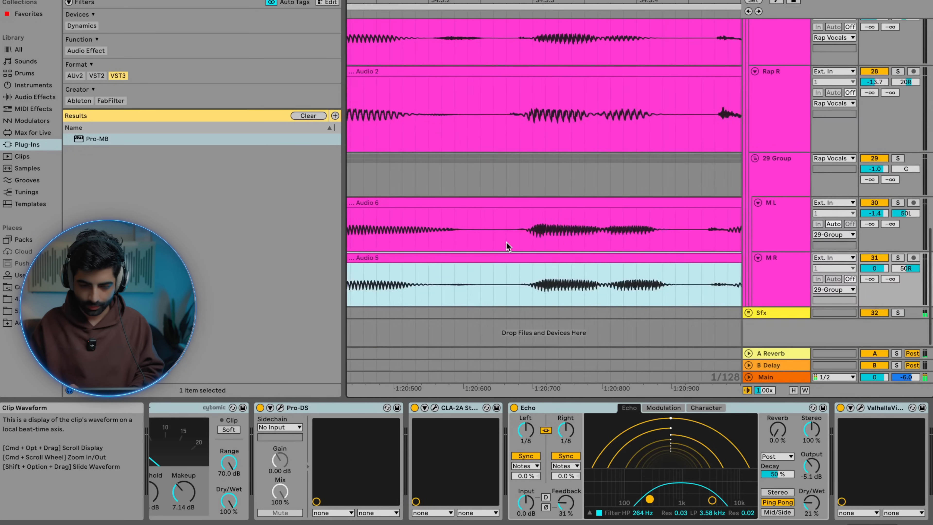
scroll(507, 246, "up", 3)
scroll(479, 98, "down", 10)
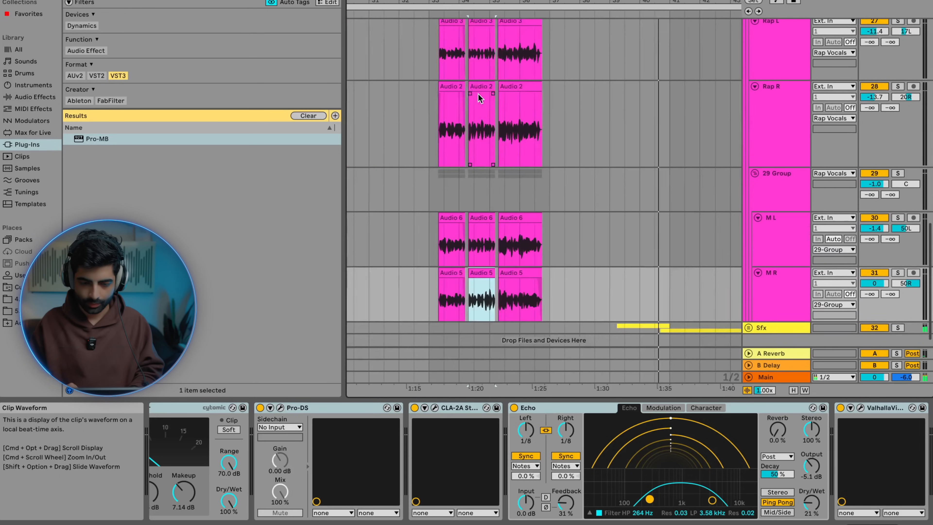
Step: Play the rap section and, in the mixer, set the M L and M R group to 0.2 dB and M L to 0.7 dB
left_click(411, 122)
key("space")
key("space")
scroll(536, 146, "up", 6)
left_click(755, 96)
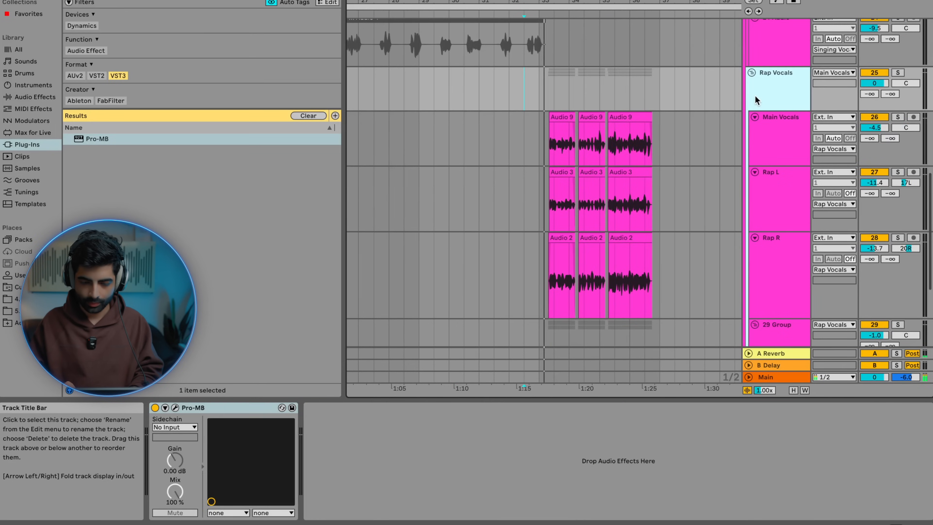
key("Tab")
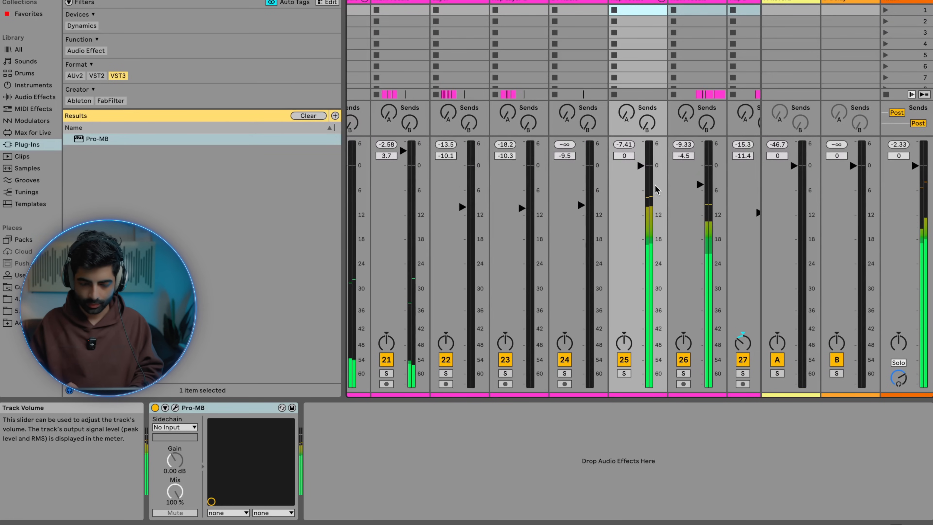
scroll(655, 189, "right", 3)
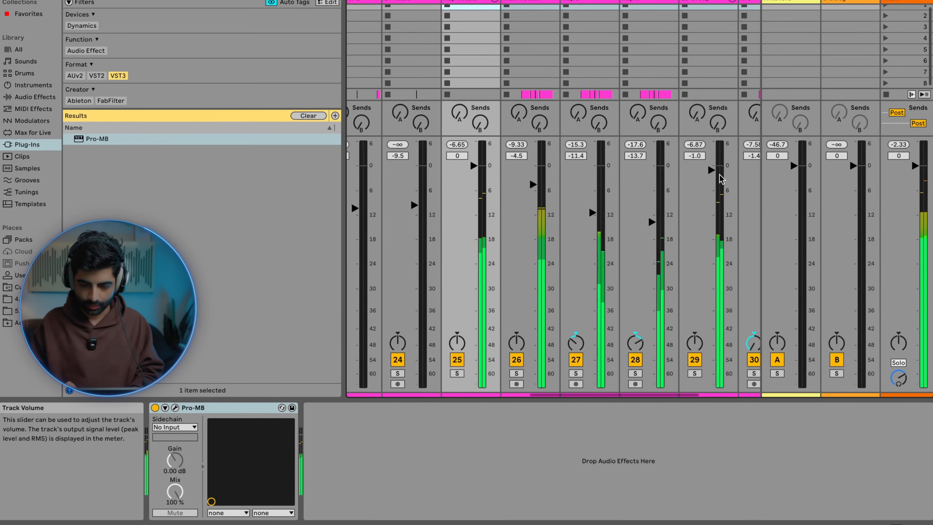
left_click_drag(711, 170, 709, 165)
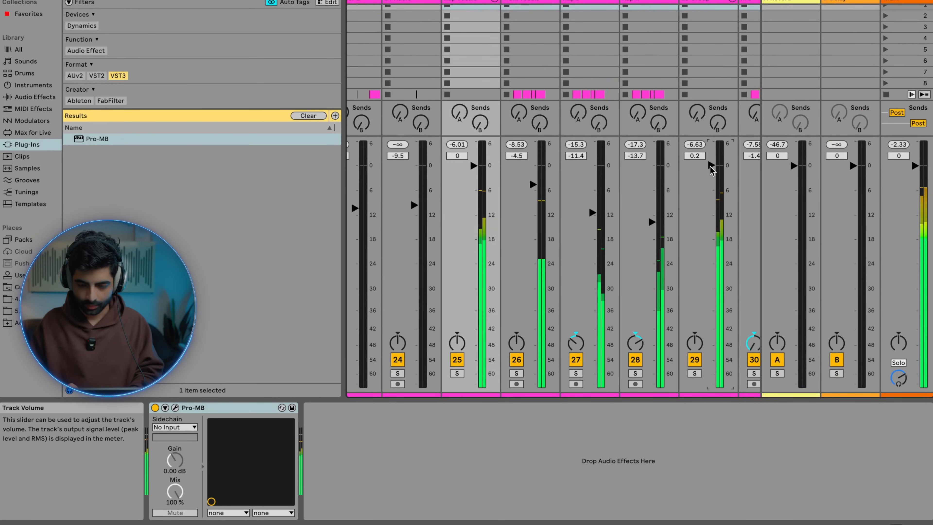
scroll(710, 170, "right", 3)
left_click_drag(572, 172, 572, 164)
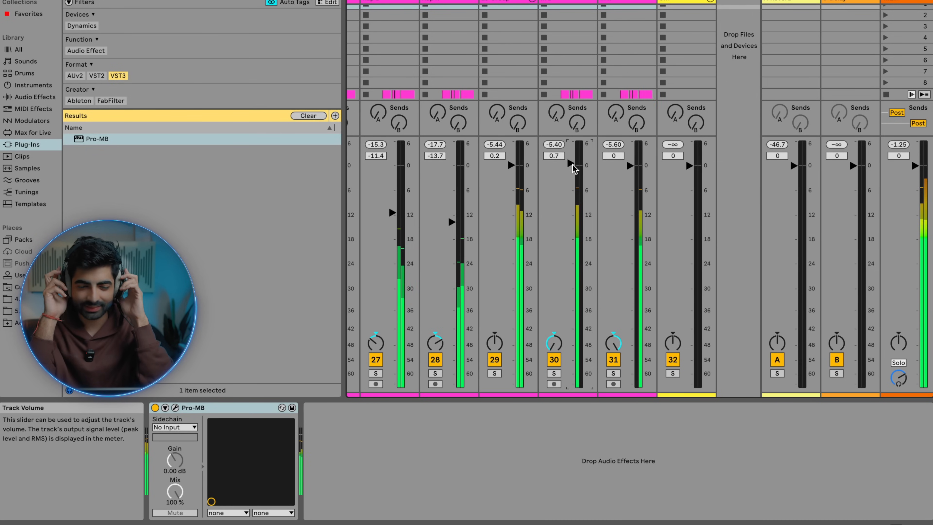
Step: Fold the Main Vocals group in the mixer and return to the arrangement
scroll(572, 165, "left", 8)
left_click(592, 0)
scroll(584, 36, "left", 6)
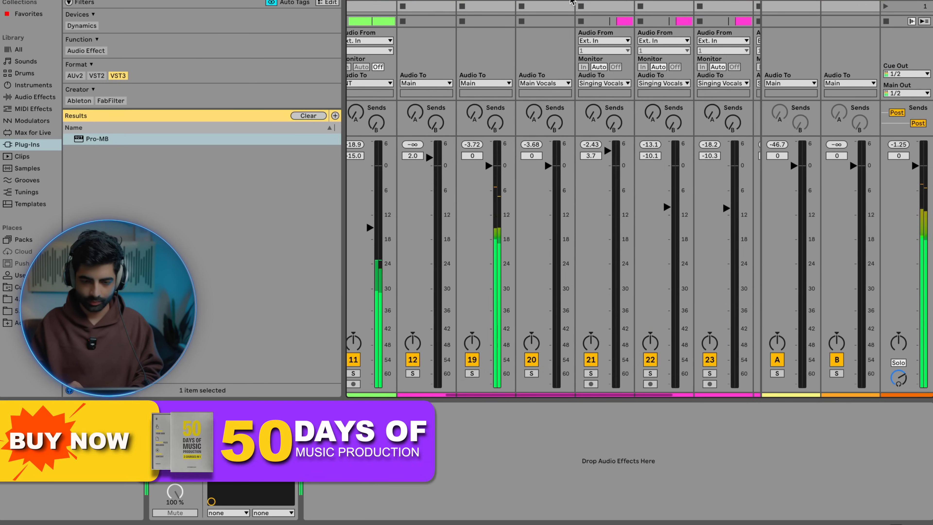
left_click(462, 0)
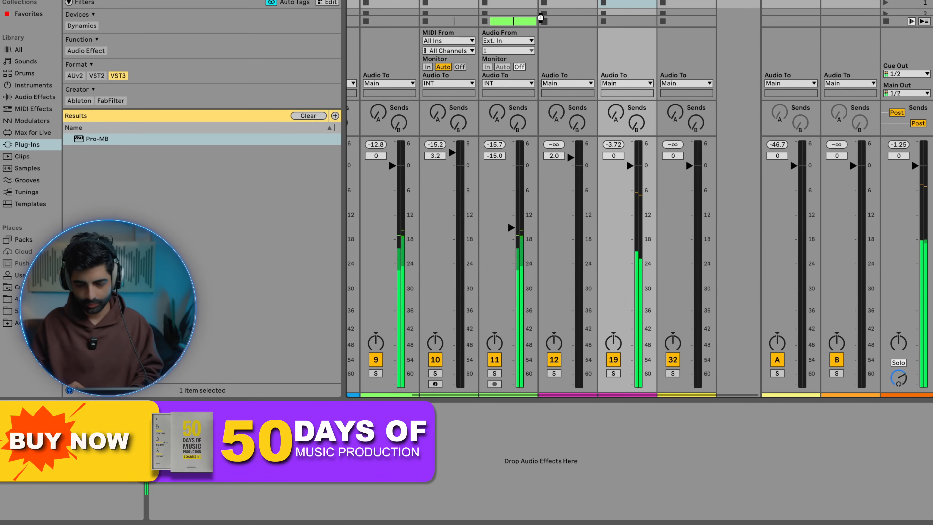
key("Tab")
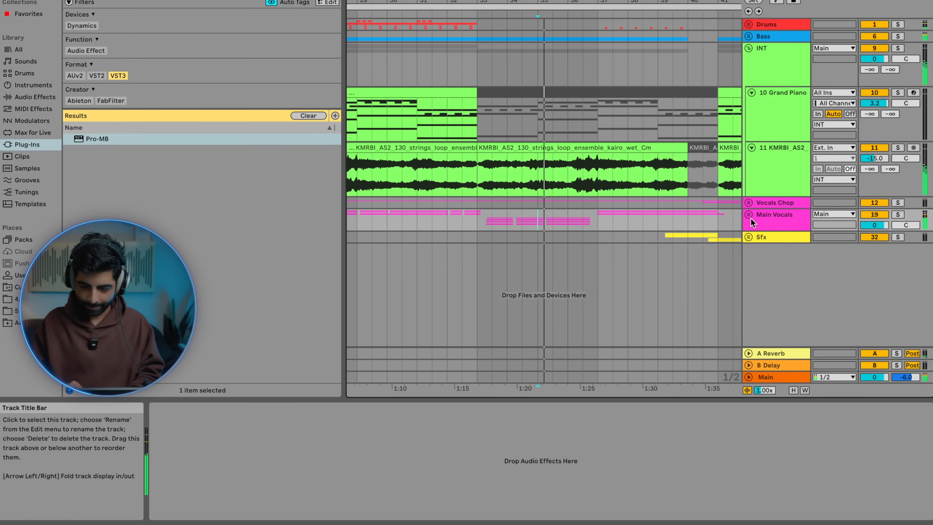
Step: Unfold the Main Vocals and Rap Vocals groups and play the end of the third rap phrase
left_click(748, 214)
scroll(749, 214, "down", 5)
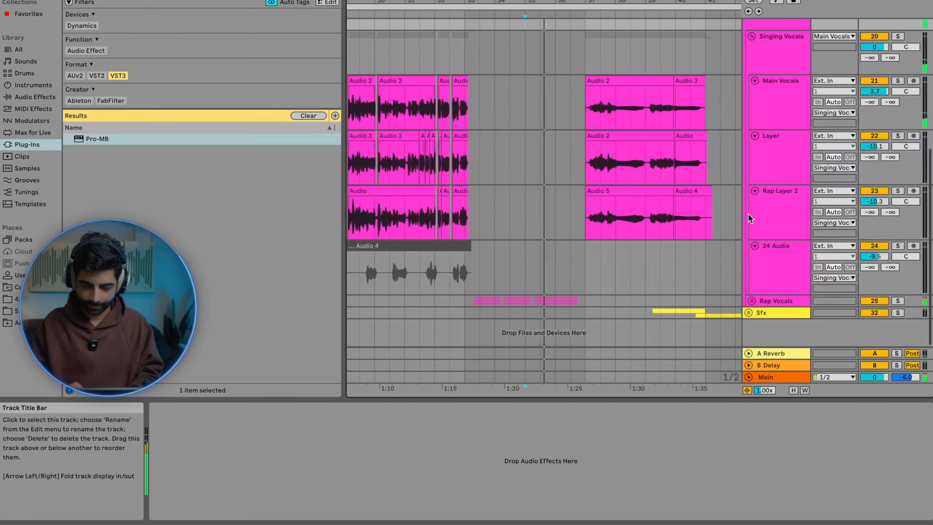
left_click(751, 300)
scroll(676, 252, "down", 10)
scroll(561, 192, "up", 4)
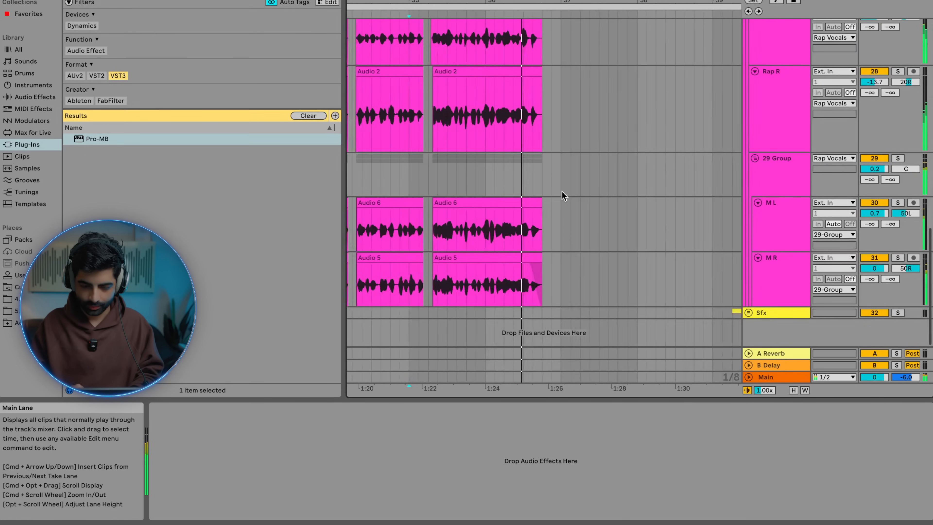
scroll(562, 192, "up", 1)
left_click(507, 180)
scroll(507, 180, "up", 4)
left_click(536, 186)
key("space")
Step: Find the Echo audio effect and add it after the EQ Eight on the M L and M R group
double_click(782, 176)
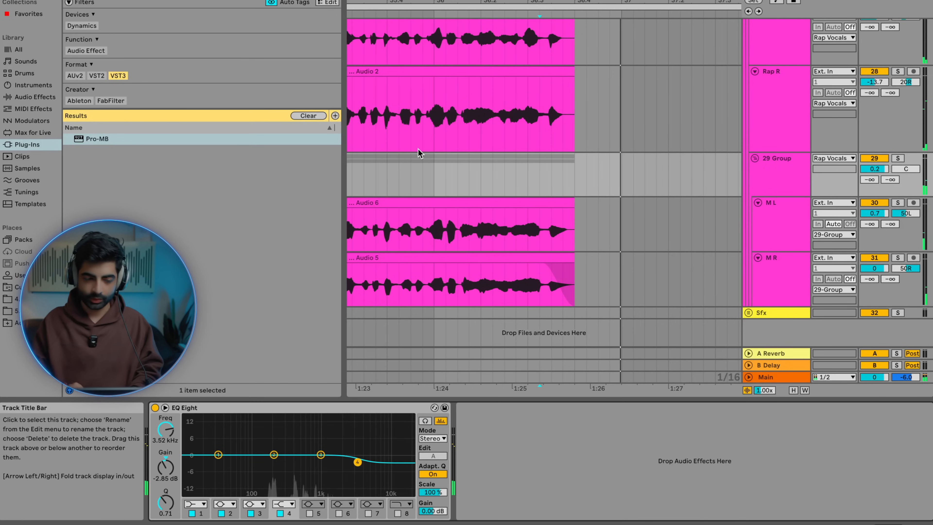
left_click(166, 0)
type("echo")
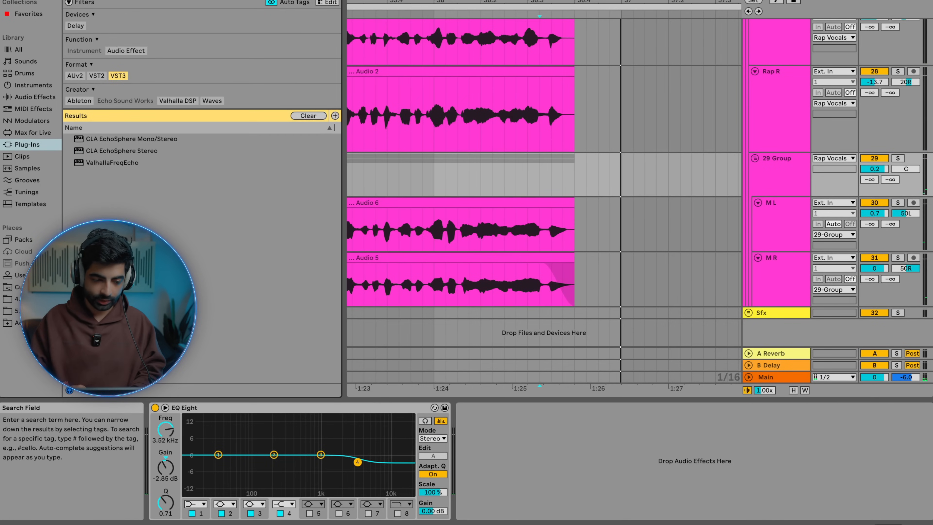
left_click(39, 108)
left_click(44, 97)
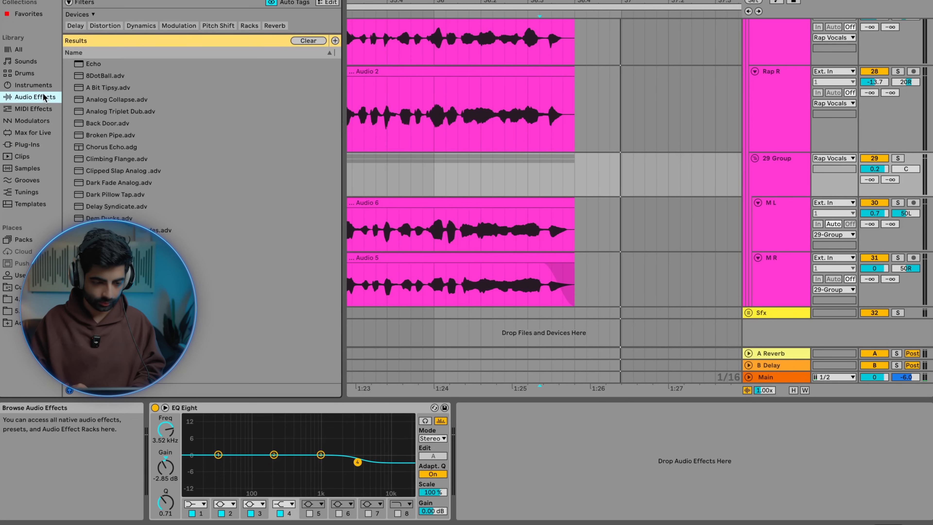
left_click_drag(493, 180, 494, 181)
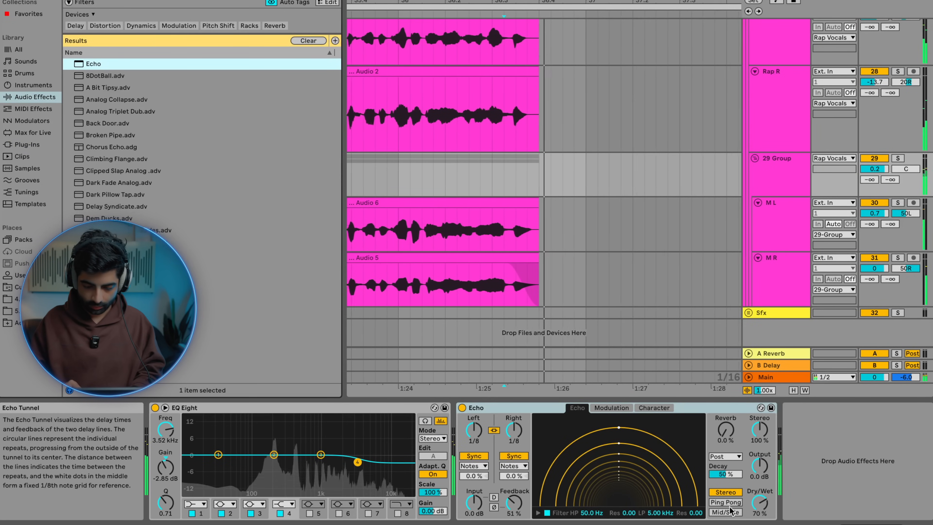
Step: While playing the last phrase, set Echo's filter to HP 422 Hz and LP 3.40 kHz, Feedback to 92% and Dry/Wet to 52%
left_click(538, 512)
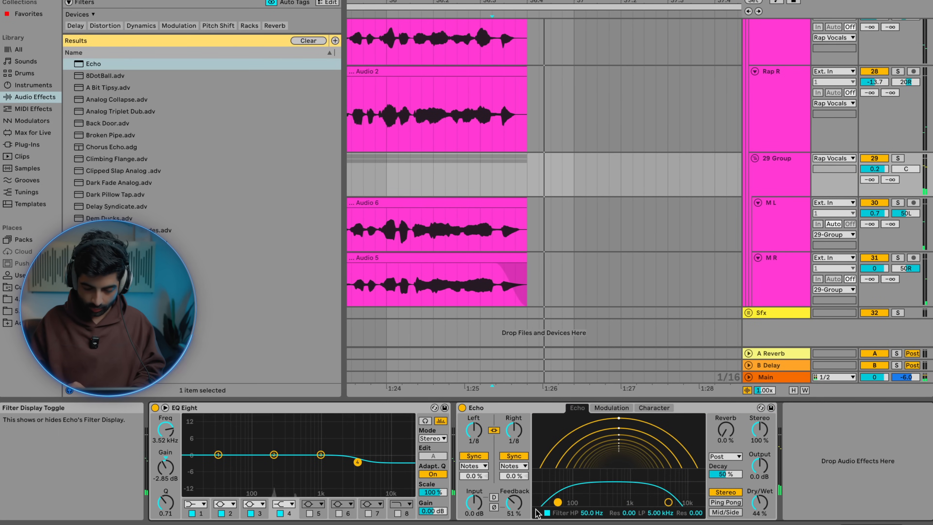
left_click_drag(666, 501, 659, 499)
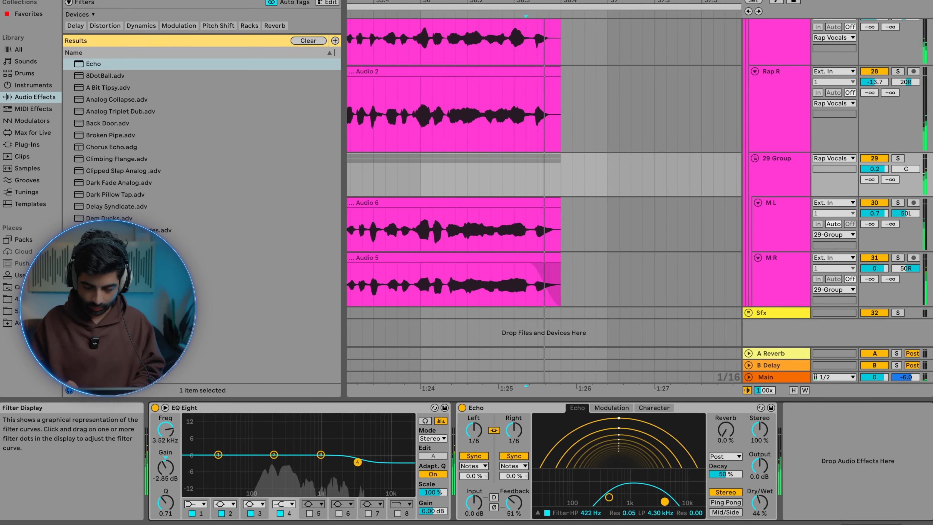
mouse_move(515, 502)
left_mouse_down()
mouse_move(515, 478)
mouse_move(515, 494)
left_mouse_up()
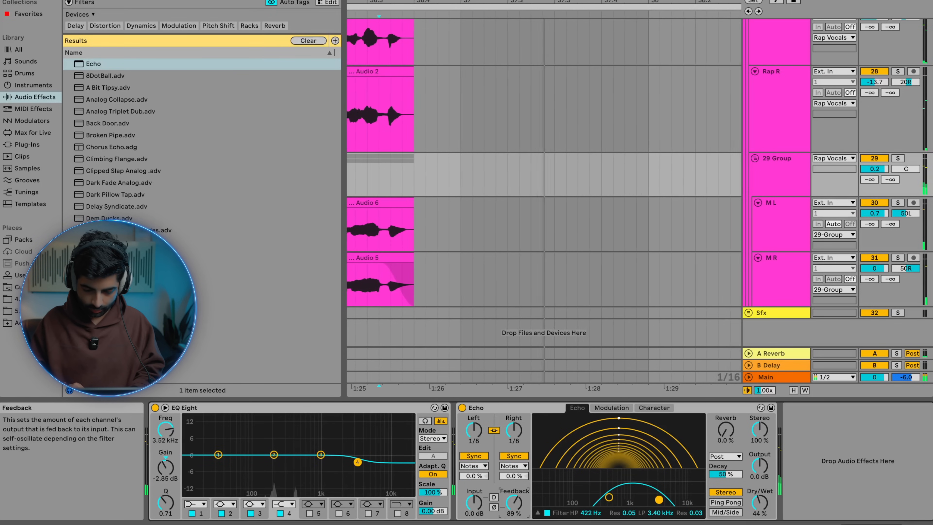
scroll(585, 219, "left", 9)
left_click(549, 175)
key("space")
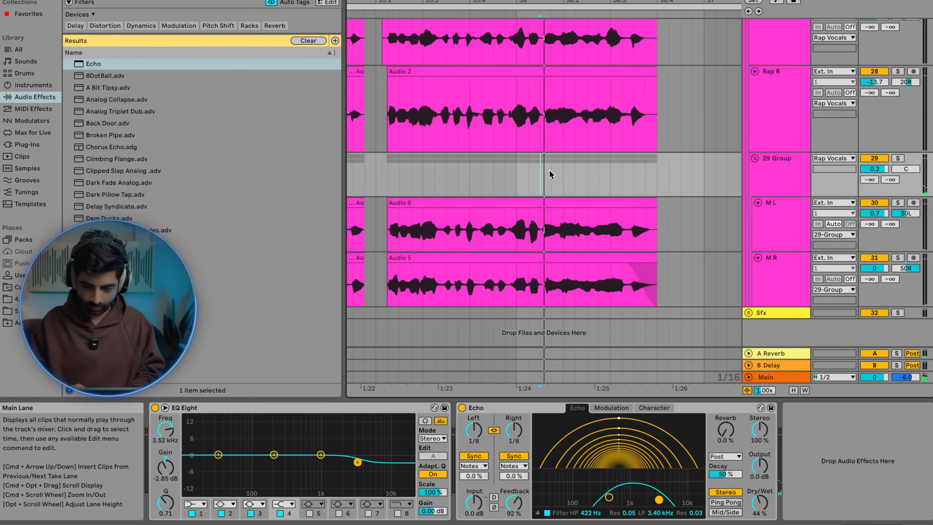
left_click_drag(759, 502, 759, 496)
Step: Group the Echo into an Audio Effect Rack, add a second empty chain beside it and solo the Echo chain
left_click(705, 407)
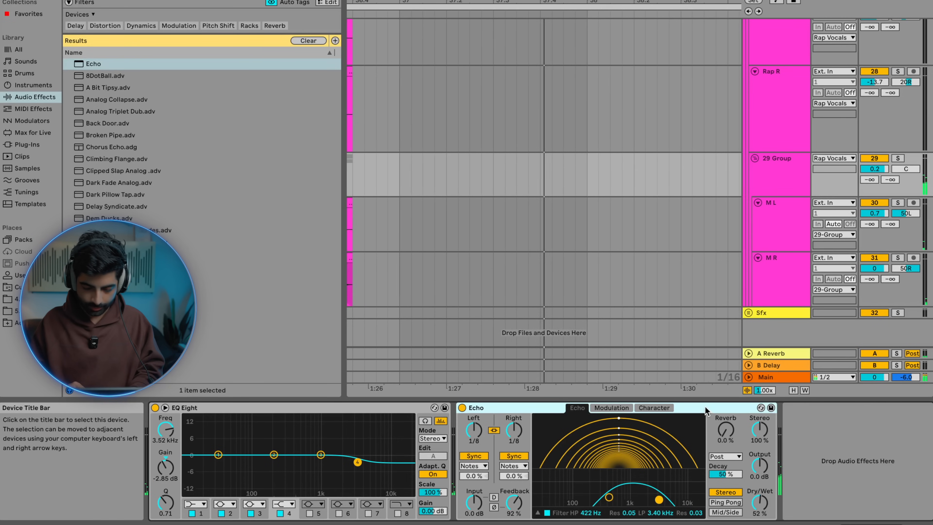
key("ctrl+g")
scroll(579, 288, "left", 8)
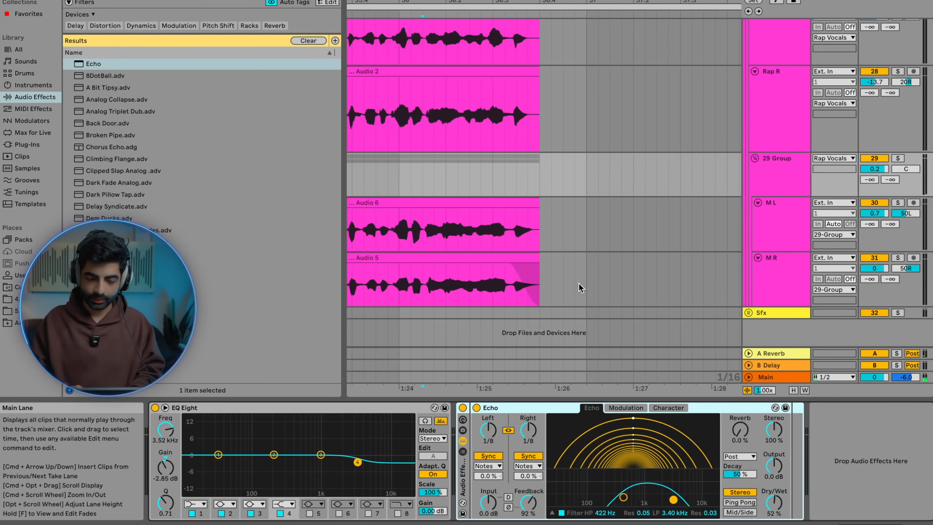
left_click(463, 452)
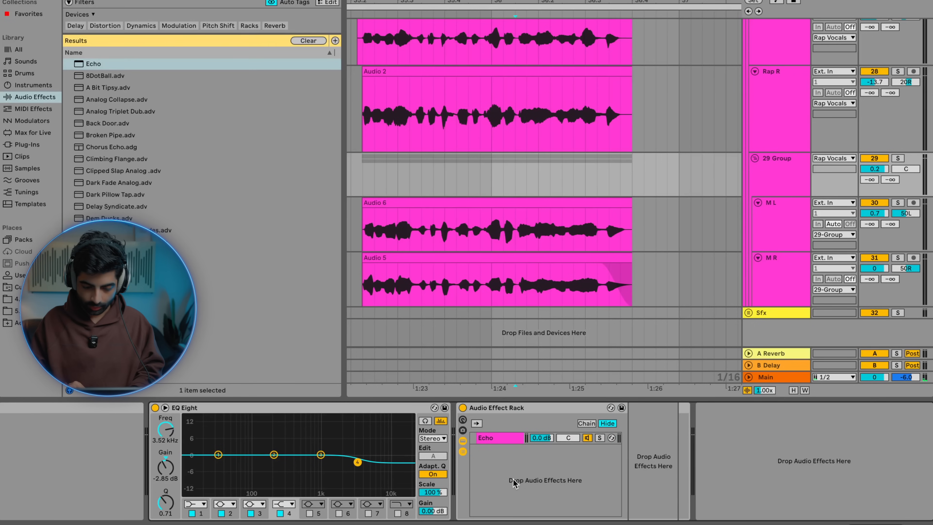
left_click(499, 437)
left_click(599, 437)
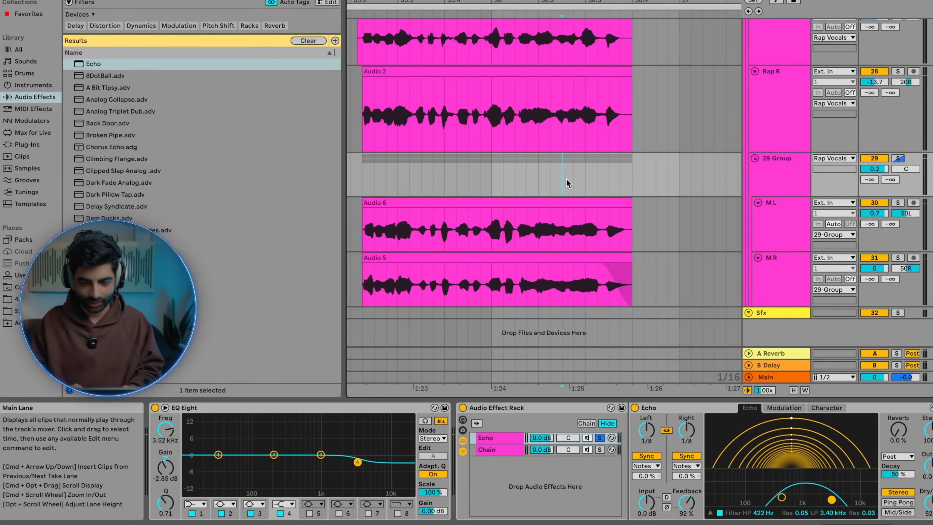
Step: Play the soloed Echo chain and set the Echo's Dry/Wet to 100%
key("space")
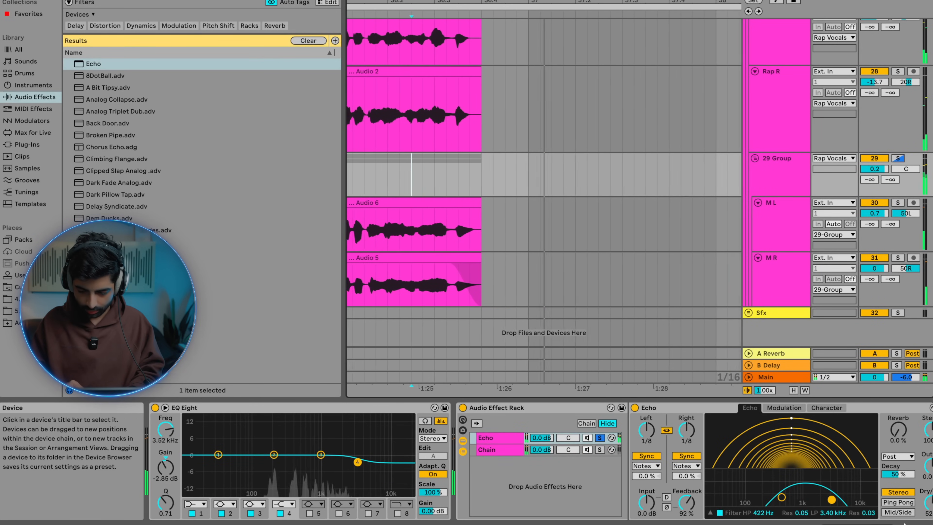
scroll(885, 507, "right", 4)
left_click_drag(835, 503, 836, 486)
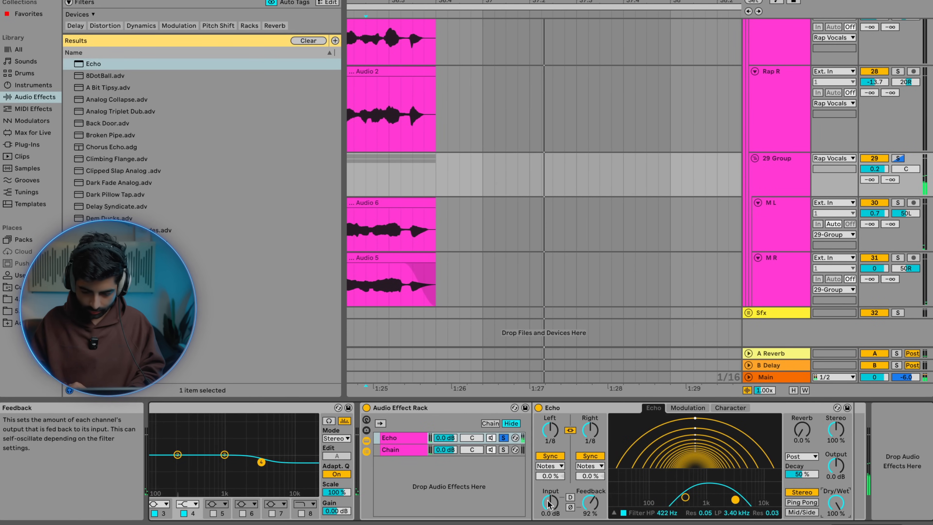
Step: Automate the Echo chain's volume on the group to rise from silence to 0.0 dB towards the end of the third rap phrase
right_click(452, 439)
left_click(488, 202)
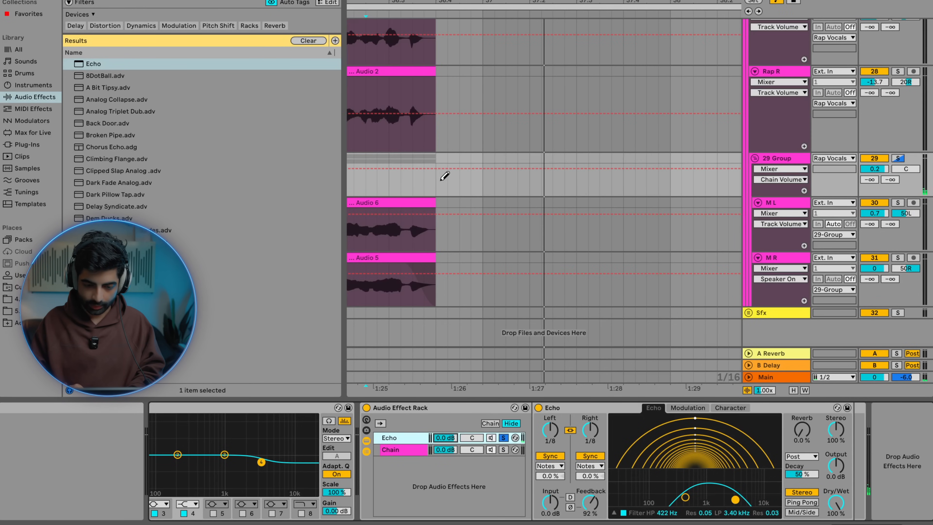
left_click(438, 169)
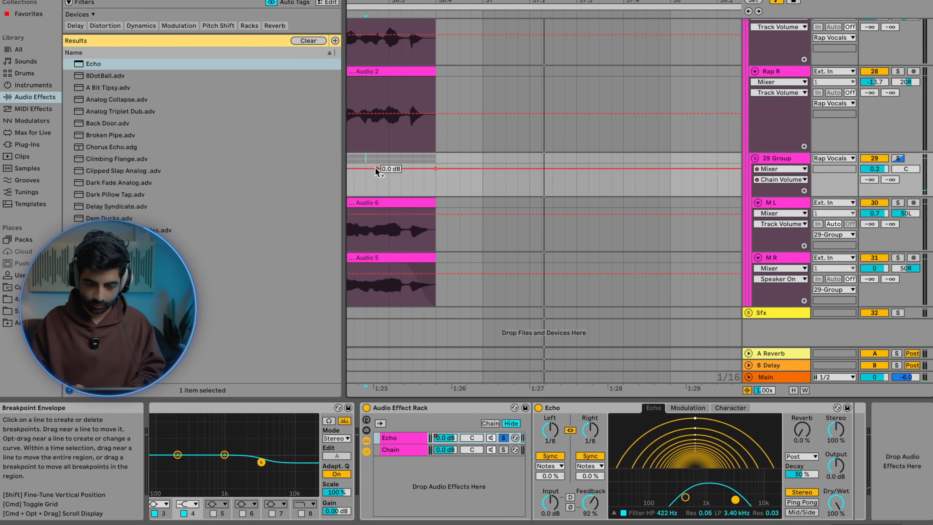
scroll(374, 167, "left", 2)
left_click_drag(395, 169, 395, 195)
left_click(386, 168)
key("space")
scroll(387, 169, "down", 3)
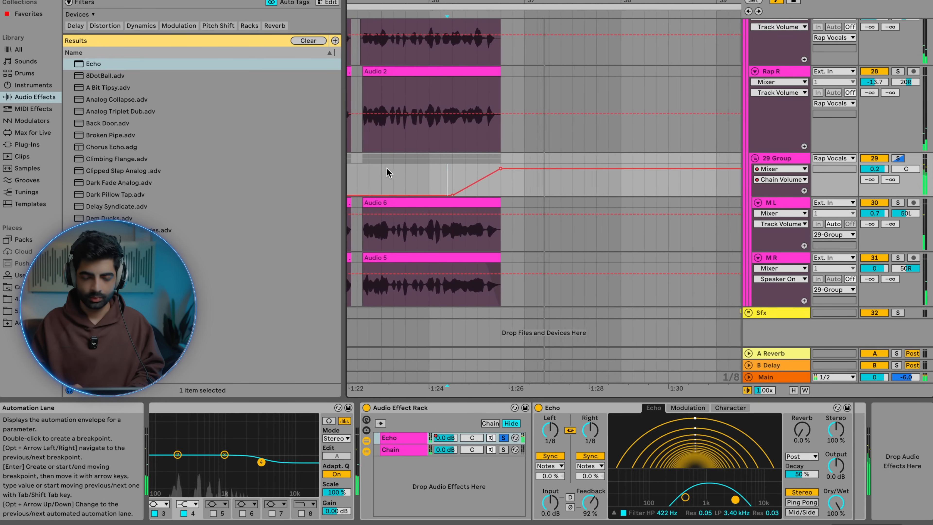
Step: Lower the end of the Echo chain's volume ramp to about -6.2 dB and play the rap section with the chain soloed
left_click_drag(467, 168, 467, 170)
left_click(383, 167)
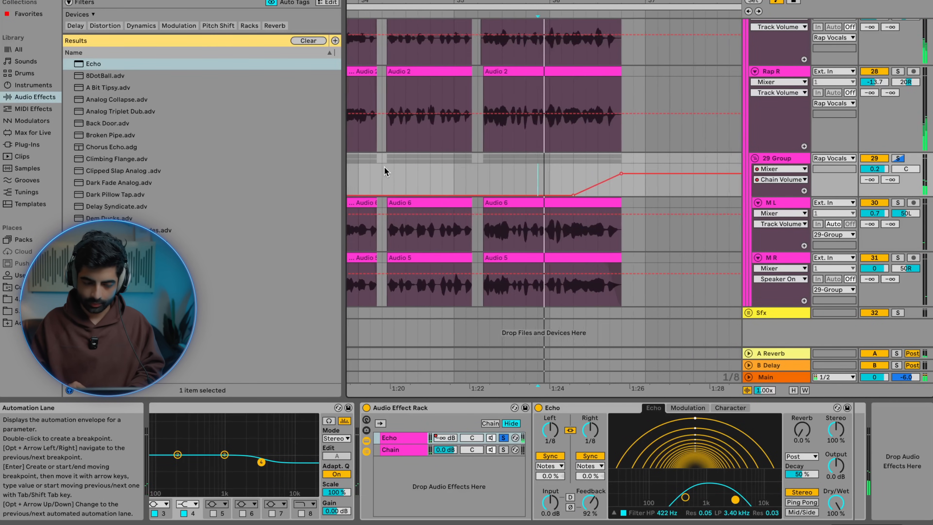
scroll(532, 254, "down", 5)
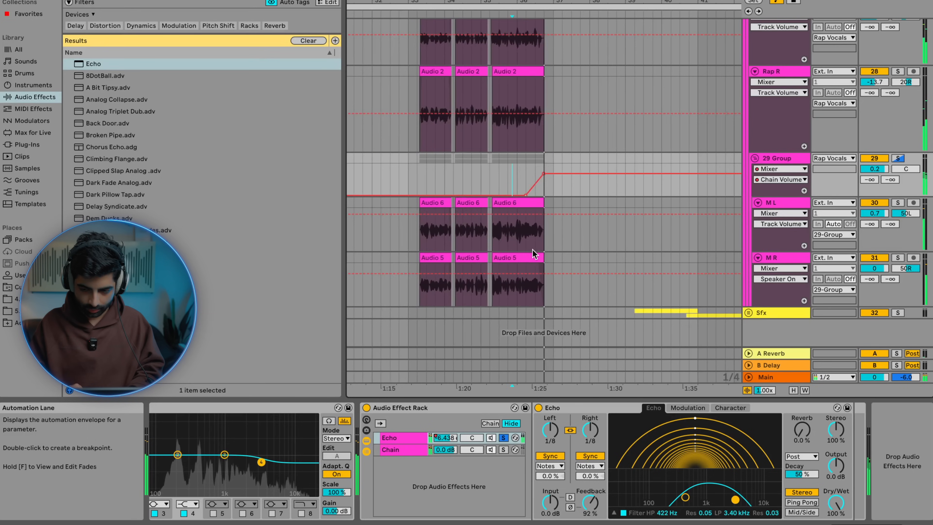
scroll(533, 254, "left", 3)
scroll(532, 254, "up", 1)
left_click(493, 193)
key("space")
key("space")
Step: Unsolo the Echo chain and play the rap section through to the echo tail
left_click(404, 449)
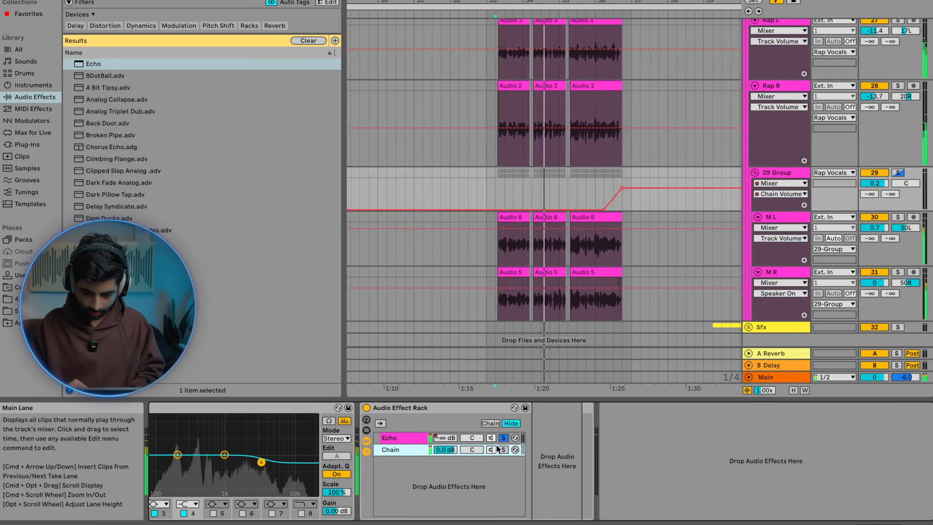
left_click(503, 437)
left_click(471, 192)
key("space")
key("space")
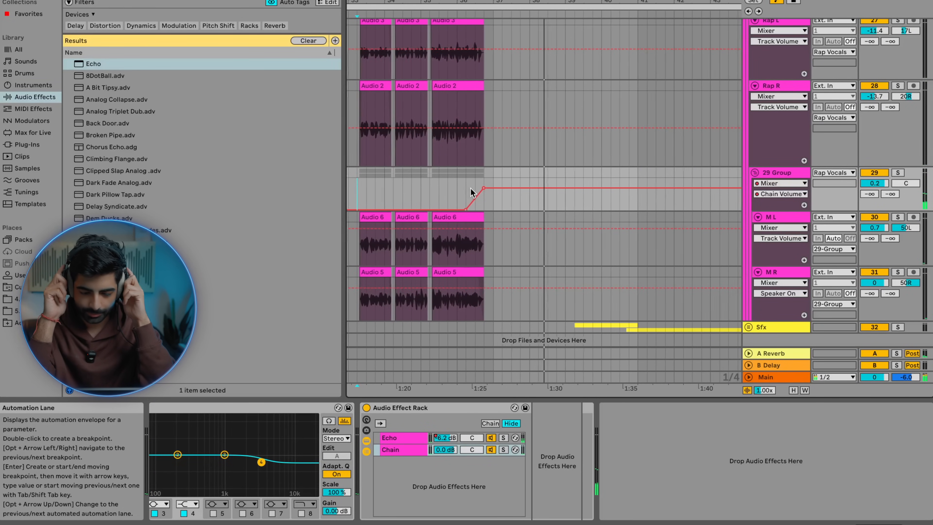
Step: Hide the automation and examine the Singing Vocals clips around bars 37 to 41 during playback
scroll(470, 188, "up", 5)
scroll(471, 193, "up", 15)
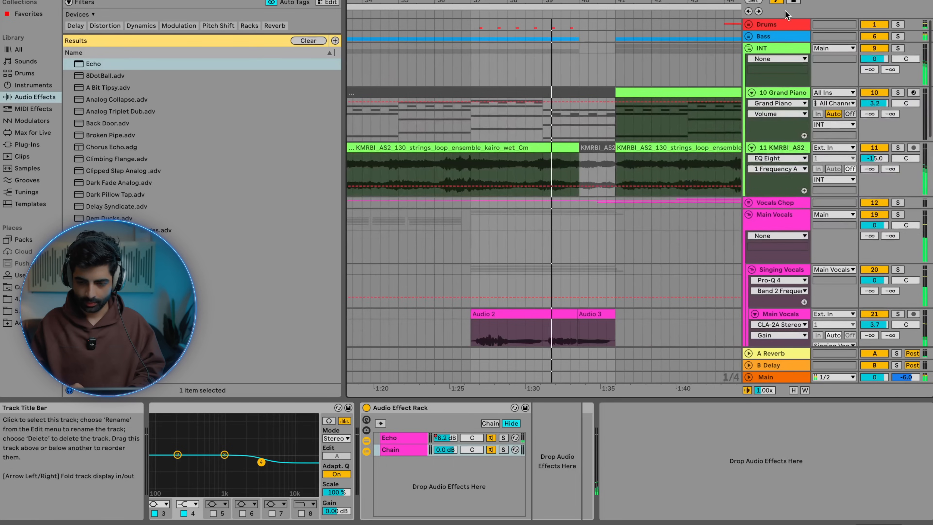
scroll(679, 227, "down", 5)
scroll(637, 203, "up", 4)
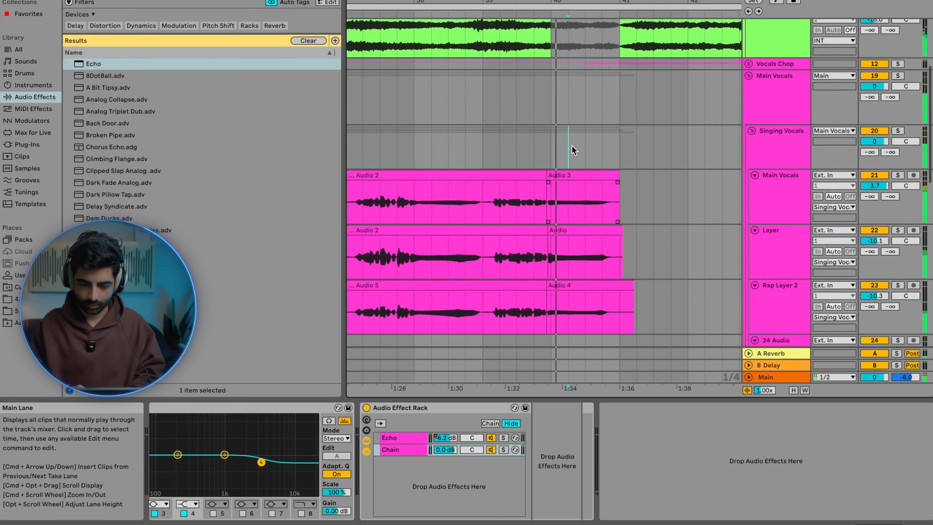
left_click(572, 146)
scroll(572, 146, "down", 3)
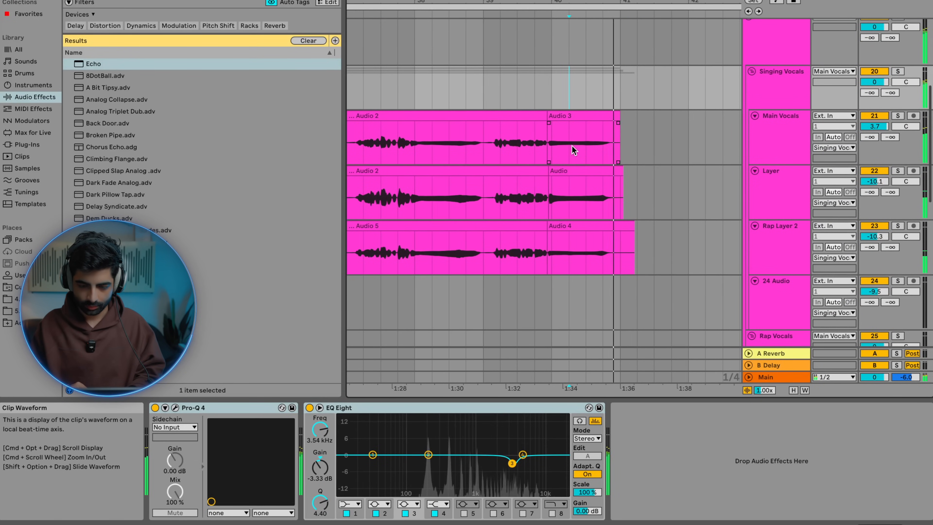
scroll(572, 146, "down", 4)
scroll(554, 98, "up", 2)
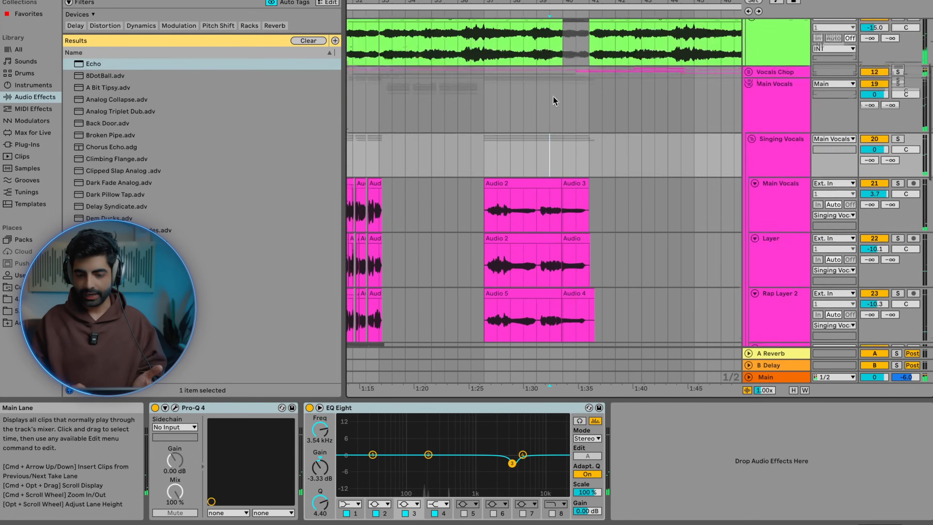
Step: Find the Endless Smile plug-in and add it to the Main Vocals group
left_click(773, 117)
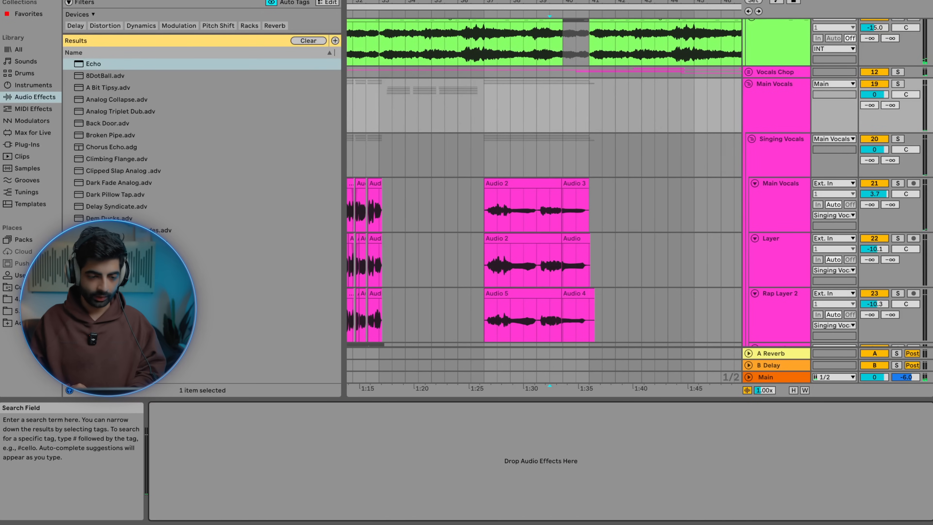
type("endless s")
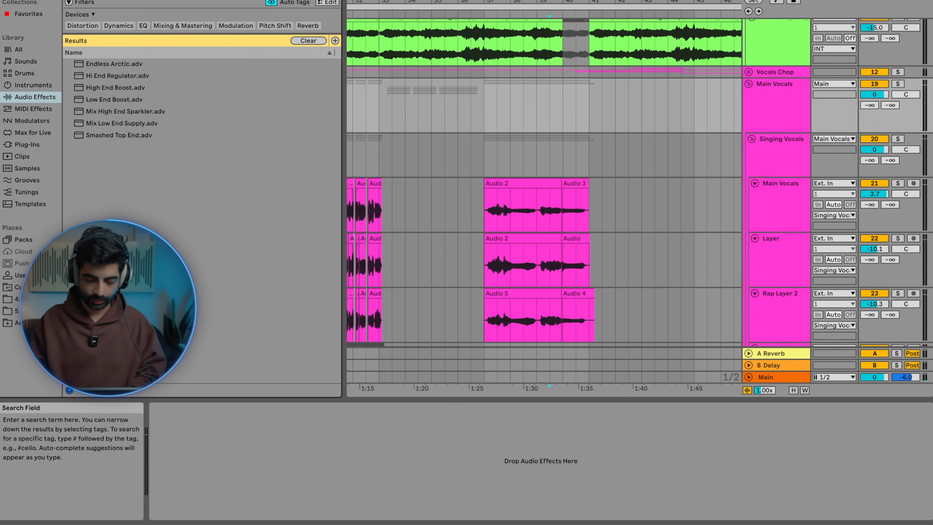
key("BackSpace")
key("BackSpace")
key("BackSpace")
key("BackSpace")
key("BackSpace")
key("BackSpace")
left_click_drag(429, 243, 417, 271)
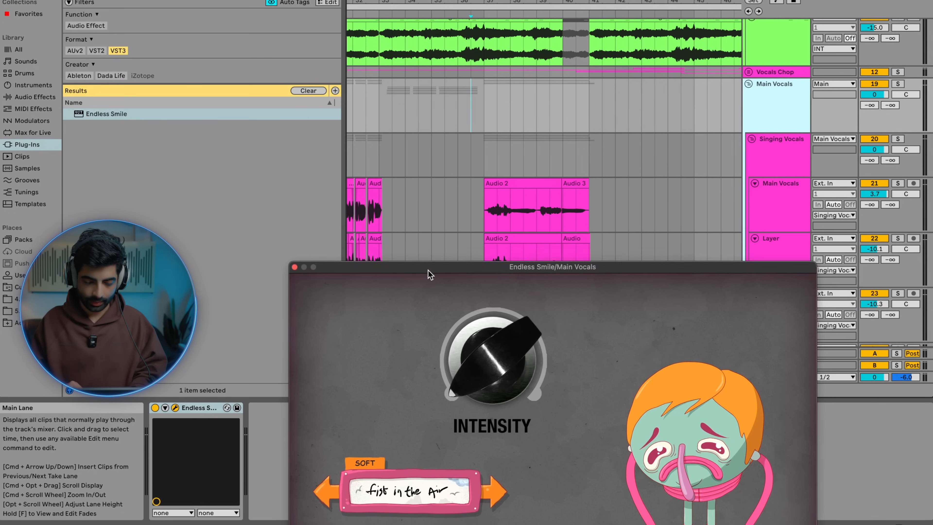
Step: Audition Endless Smile's Intensity during playback and show the parameter's automation on the Main Vocals group
key("space")
left_click_drag(491, 353, 461, 420)
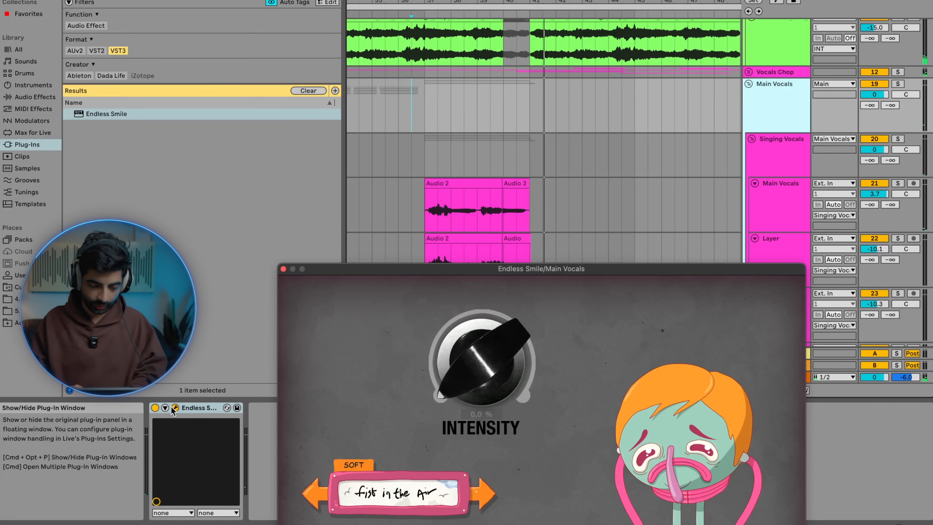
left_click(165, 408)
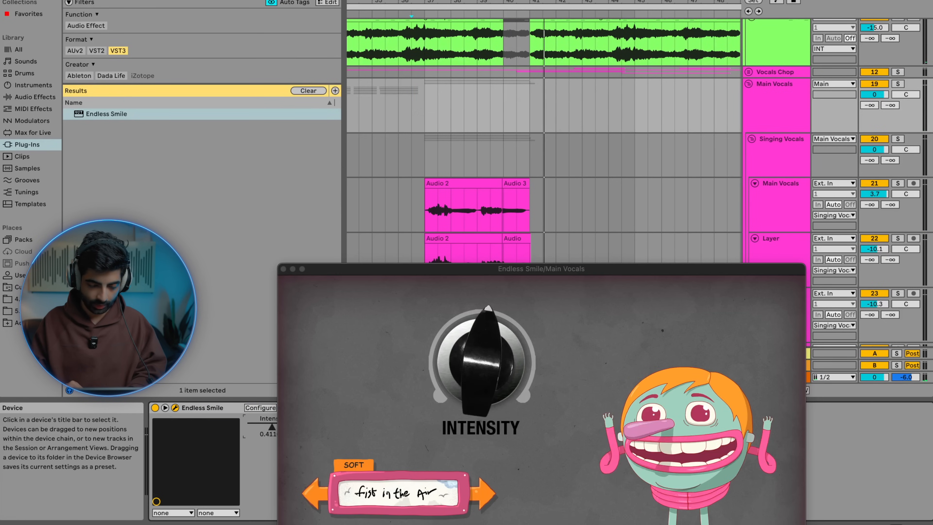
left_click(283, 269)
right_click(254, 414)
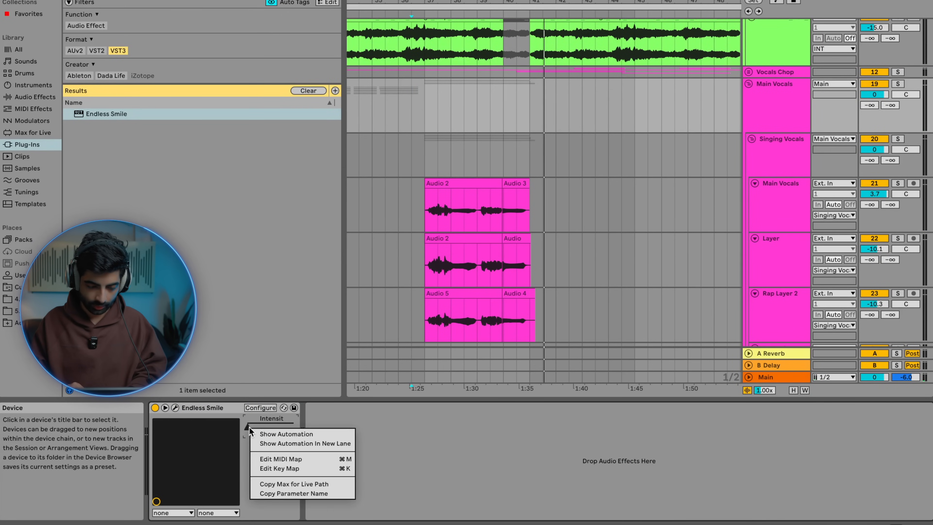
left_click(290, 423)
Step: Automate Intensity to rise from zero at bar 37 to about 0.56 at bar 40 and about 0.64 at bar 41
key("space")
mouse_move(465, 132)
left_mouse_down()
mouse_move(464, 116)
mouse_move(450, 126)
left_mouse_up()
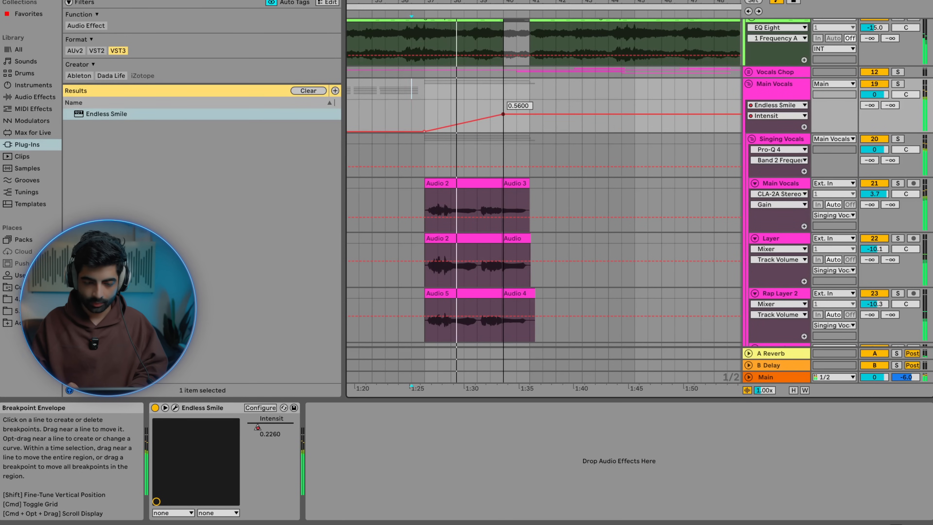
scroll(529, 118, "up", 4)
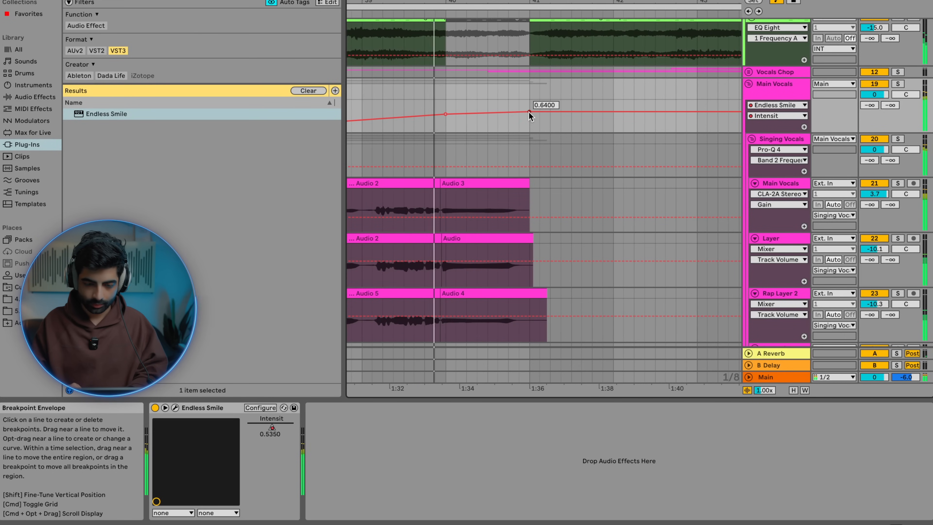
left_click_drag(530, 116, 529, 114)
Step: Play the section and add breakpoints after bar 41 that drop the Intensity automation back to zero
scroll(493, 118, "down", 5)
left_click(409, 116)
key("space")
key("space")
scroll(523, 115, "up", 3)
scroll(523, 116, "right", 1)
left_click(705, 114)
left_click_drag(720, 114, 720, 131)
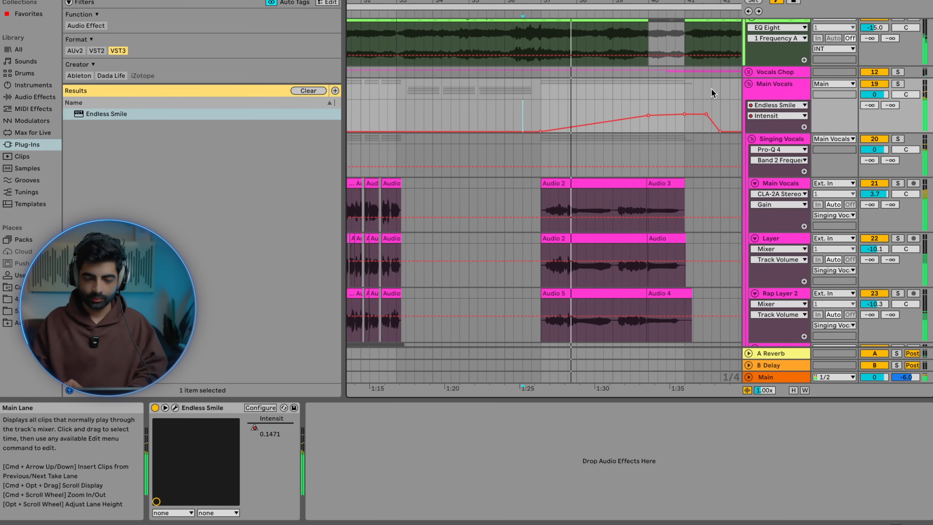
Step: Lower the Intensity breakpoint at bar 40 to about 0.43 and remove the extra breakpoint shortly after bar 41
left_click_drag(666, 115, 666, 116)
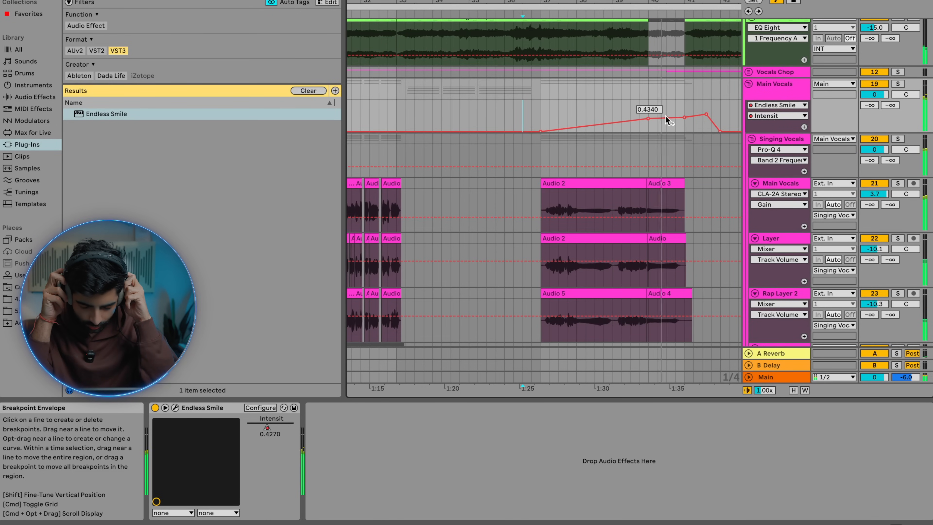
scroll(666, 116, "down", 5)
left_click(684, 115)
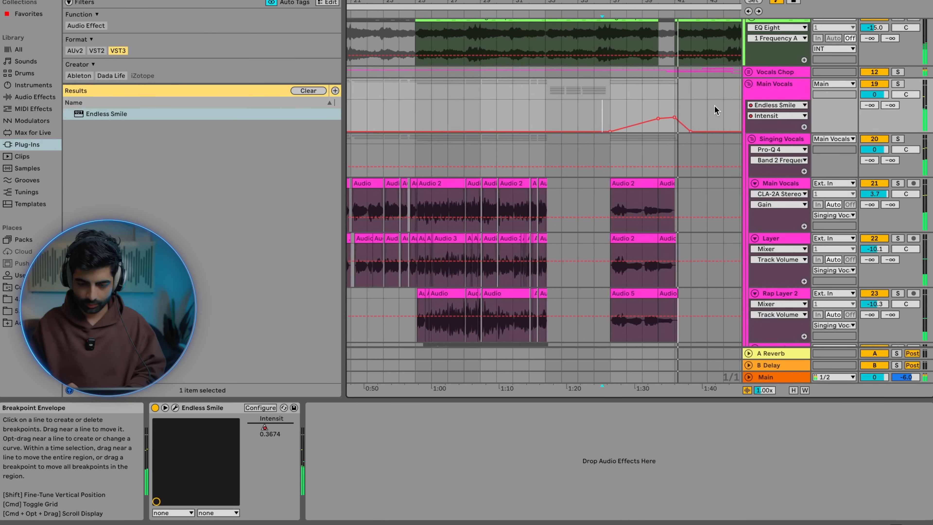
Step: Select the Intensity automation around bars 37 to 42 and scale its envelope down slightly
left_click_drag(716, 110, 588, 106)
mouse_move(656, 103)
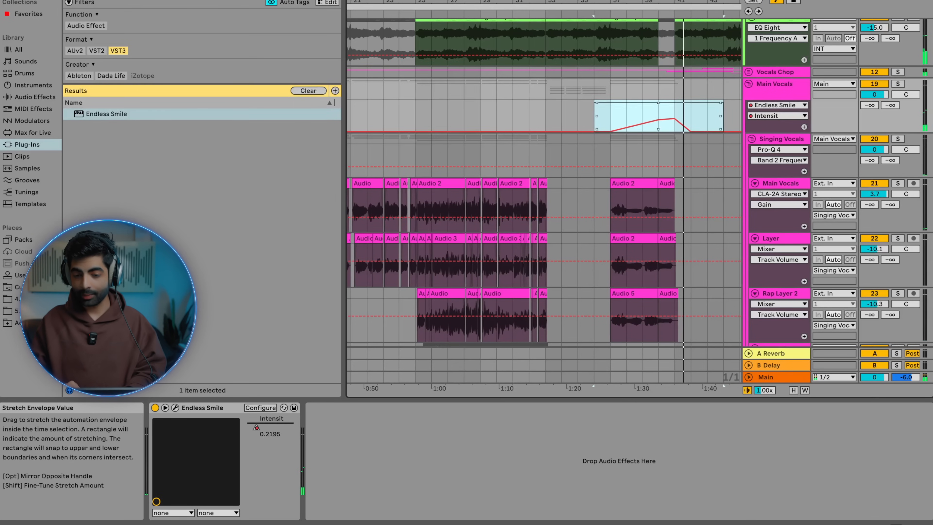
left_click(613, 121)
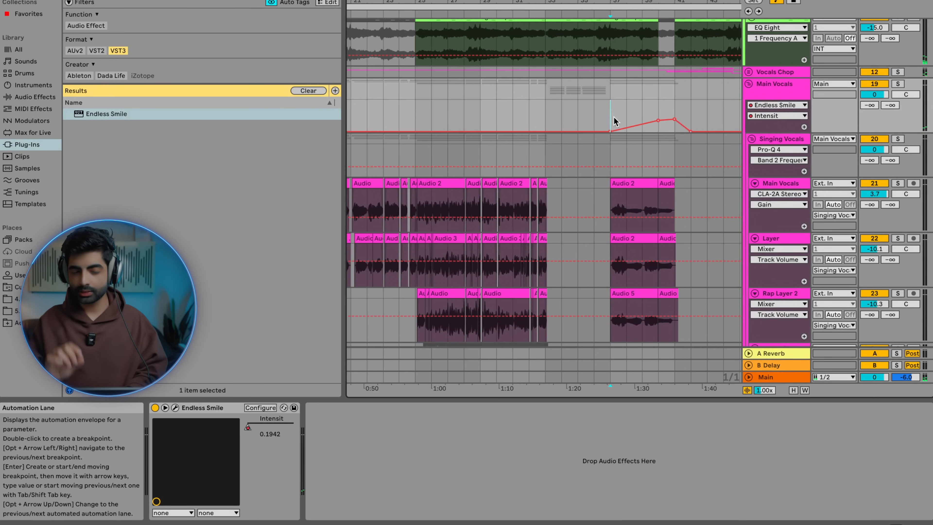